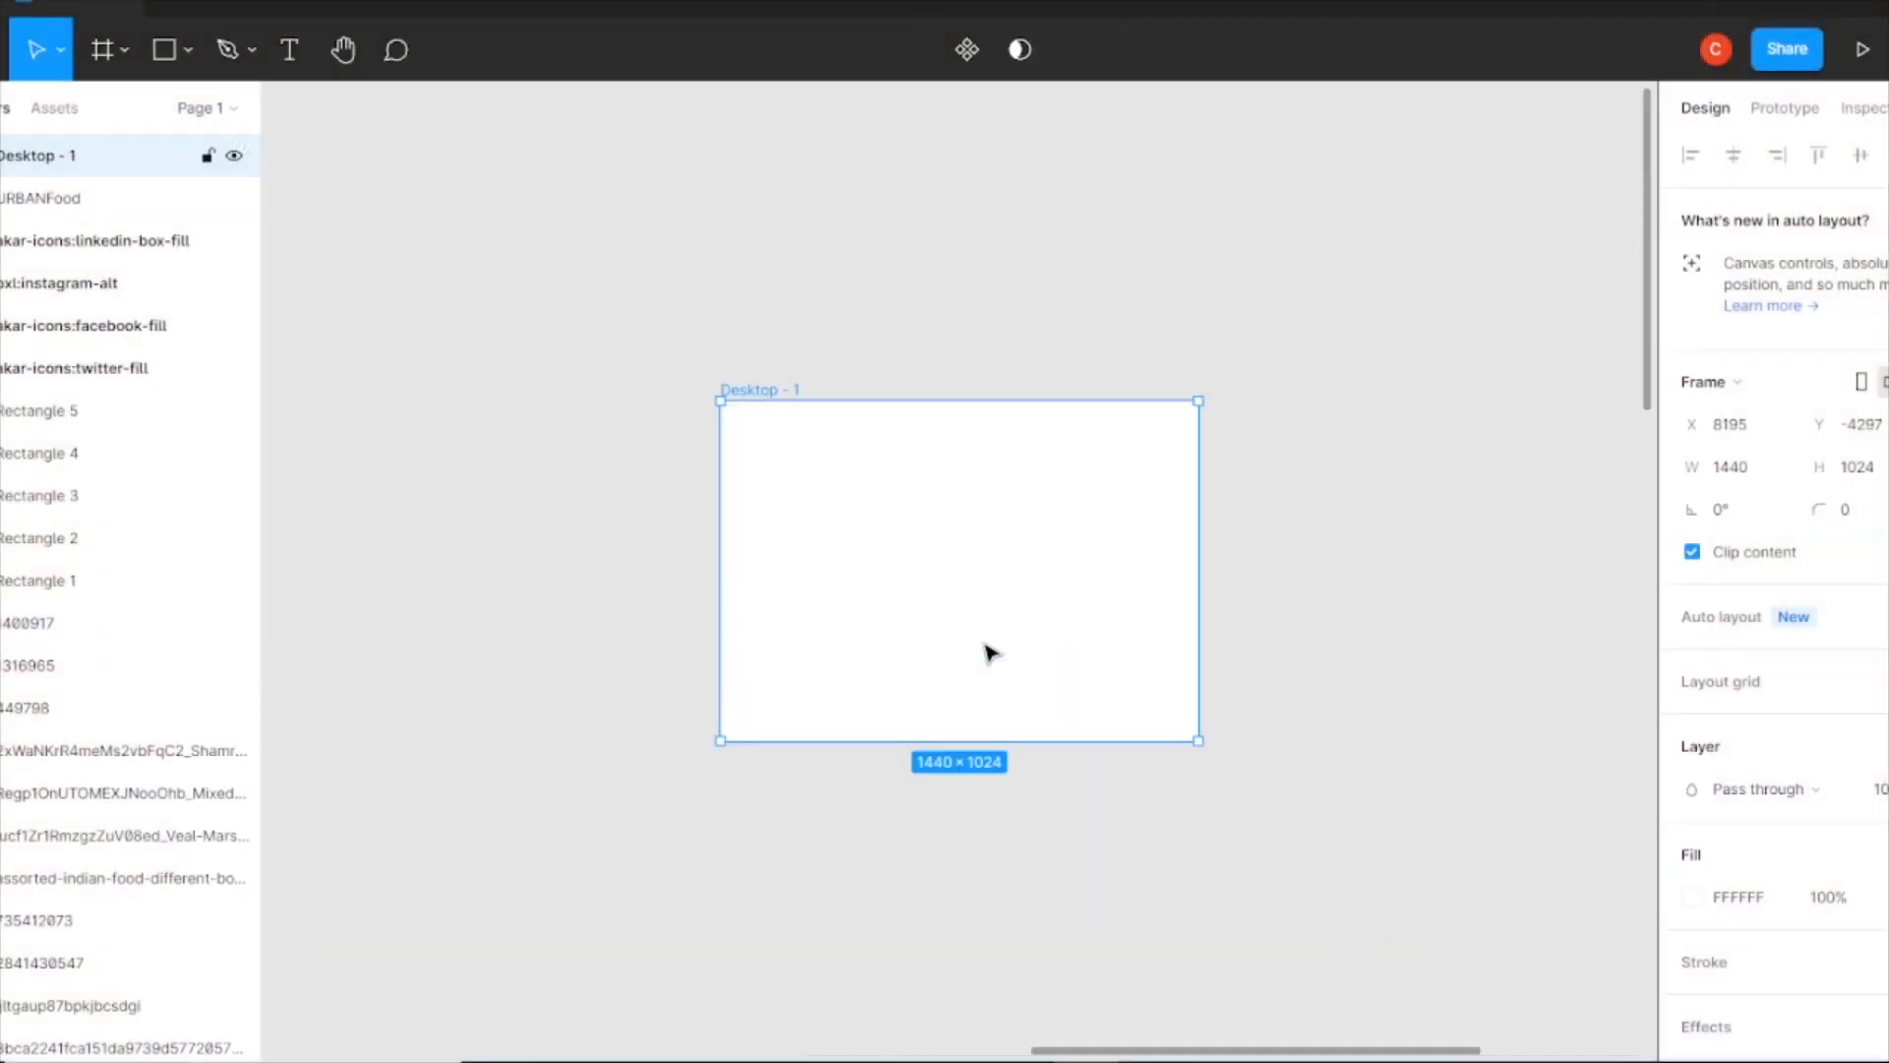
- Extend the Desktop - 1 frame downward to a height of about 2149, keeping its 1440 width
drag(987, 654, 915, 544)
drag(915, 629, 917, 1004)
scroll(1013, 740, down, 1)
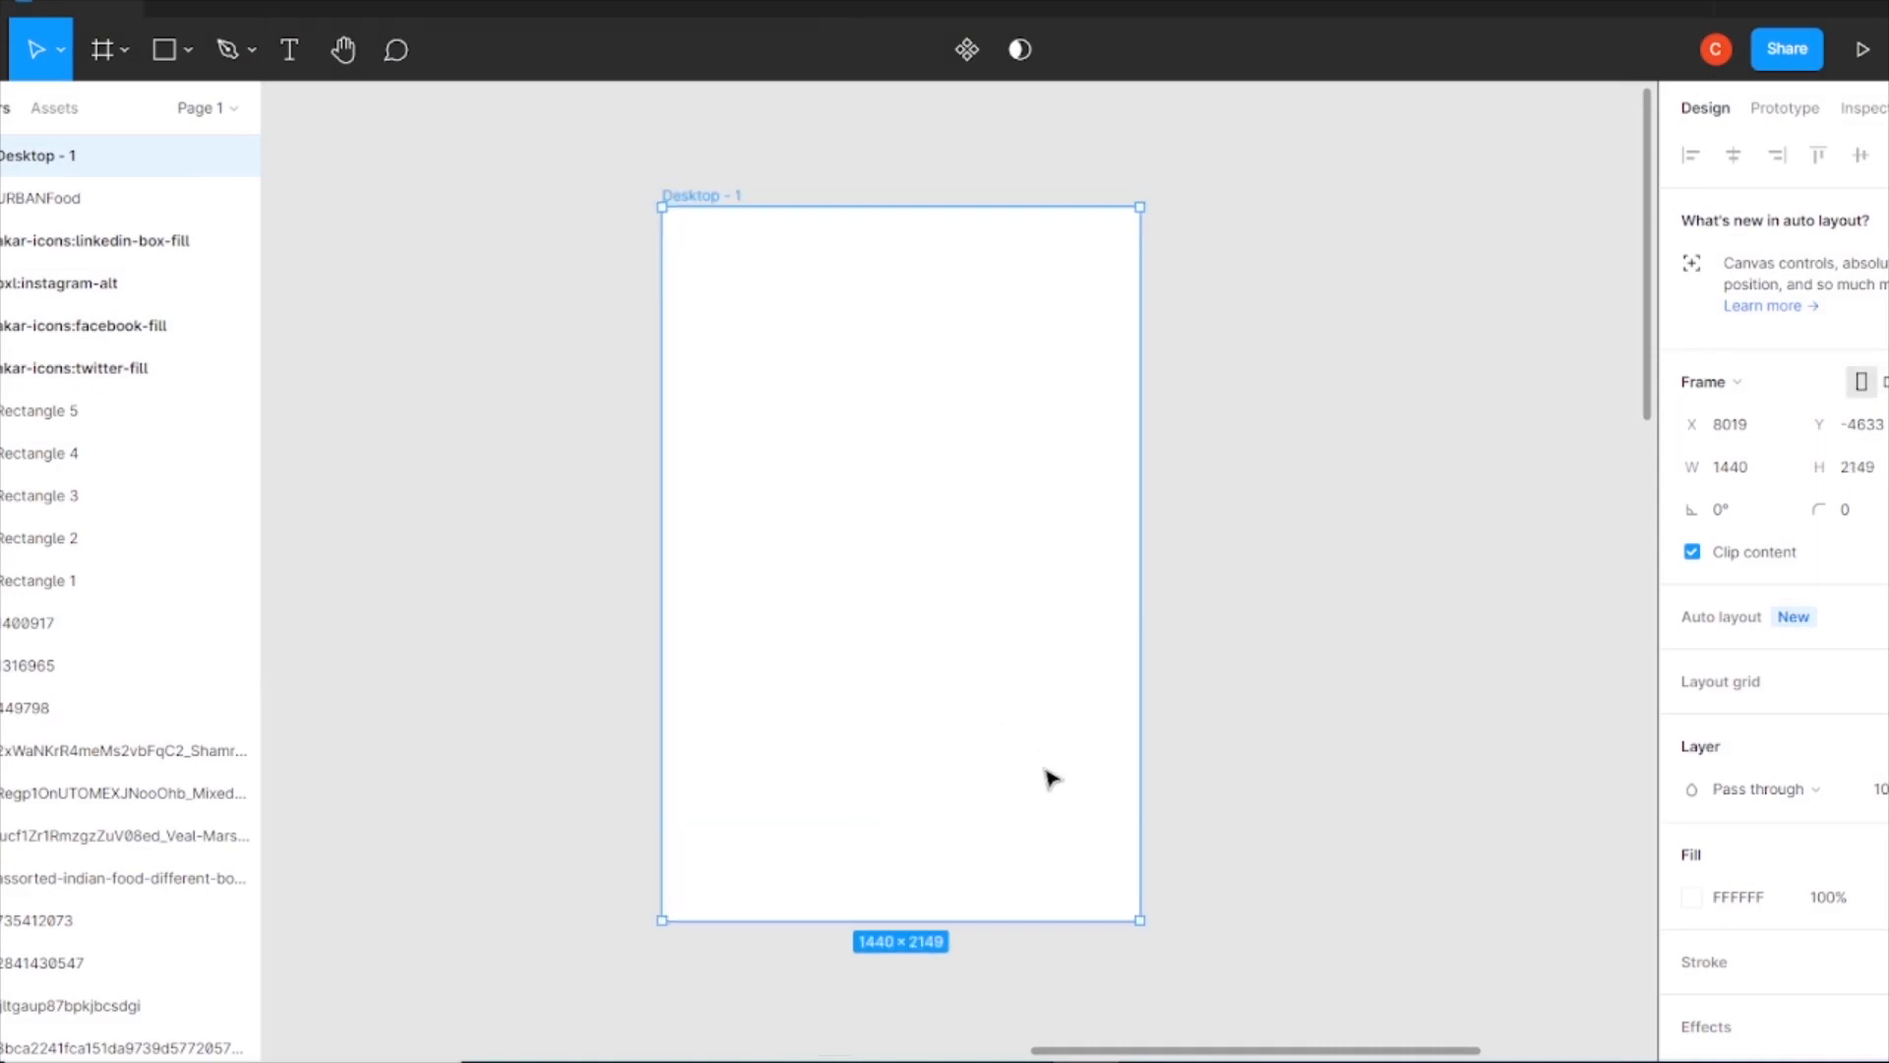
scroll(1046, 751, up, 1)
click(1305, 497)
key(ctrl+plus)
key(ctrl+minus)
- Add a layout grid of five stretched columns with a margin of 100 to the Desktop - 1 frame
click(698, 197)
click(1752, 682)
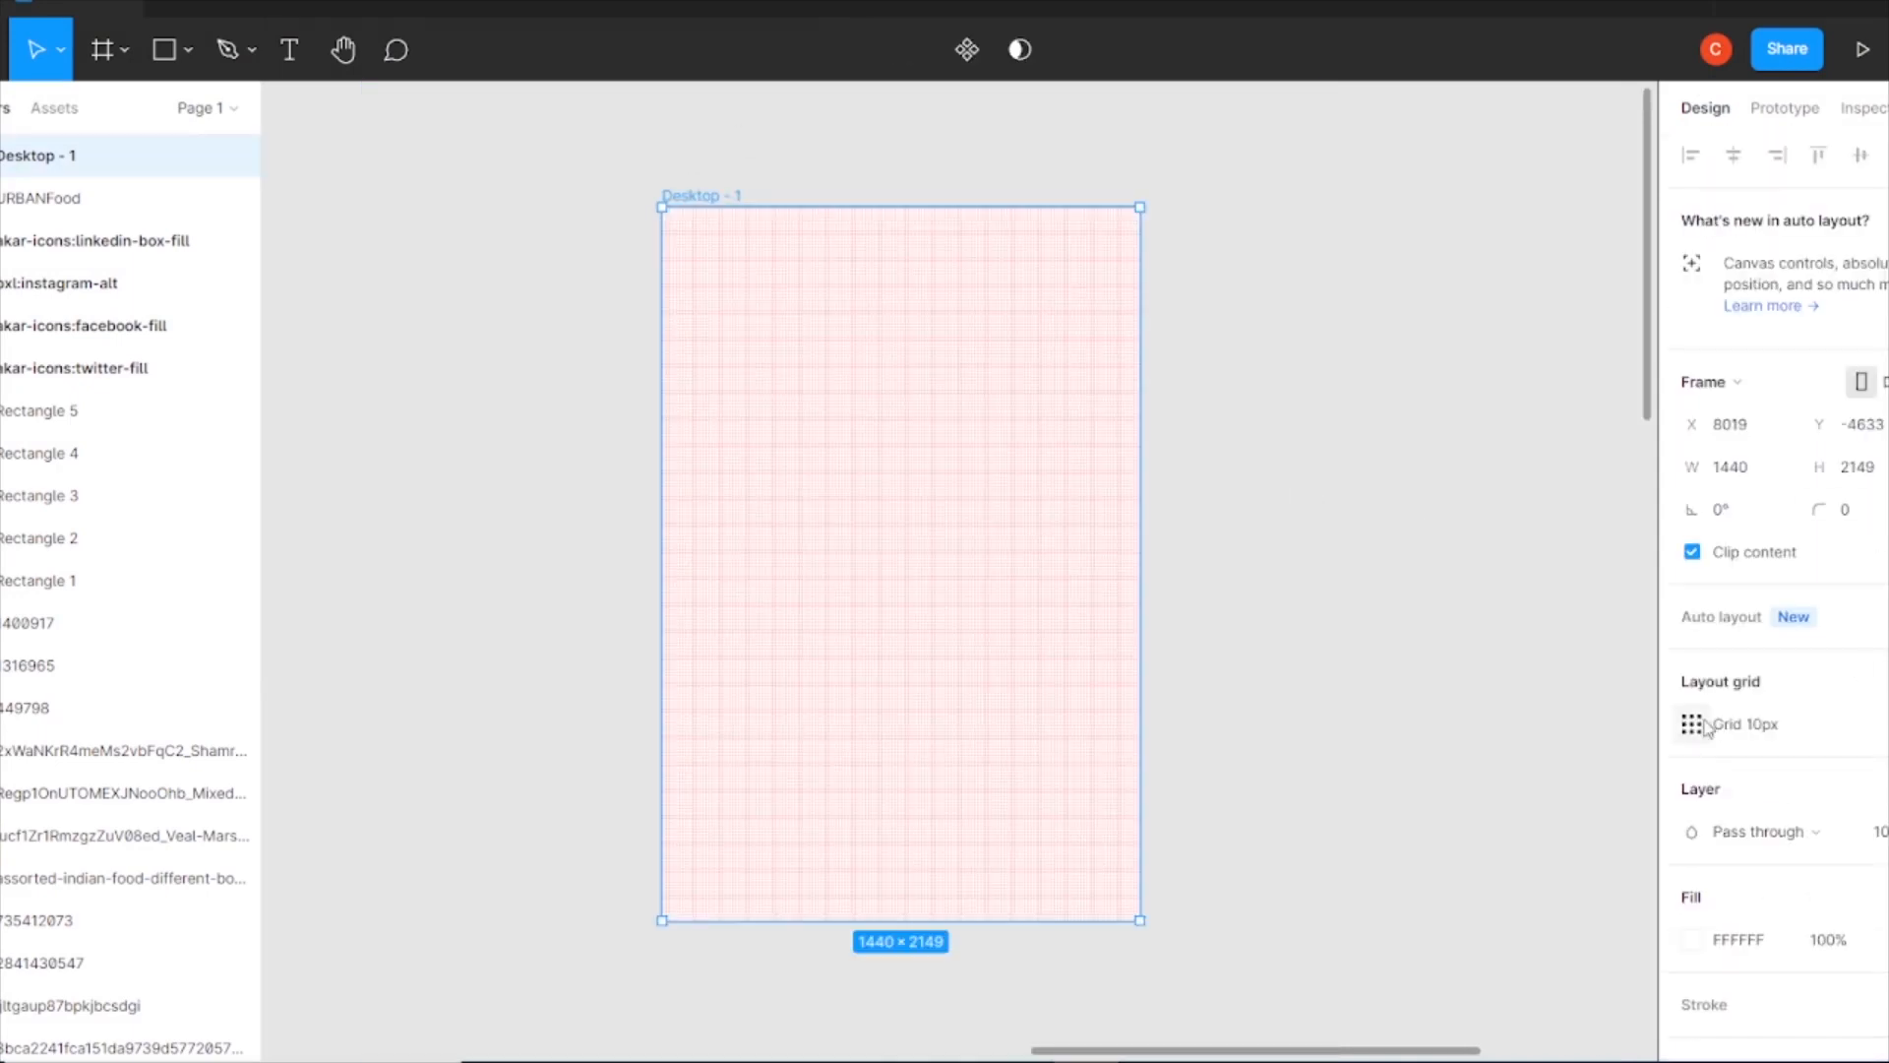
click(1692, 725)
click(1404, 734)
click(1408, 768)
click(1594, 916)
text(100)
key(Return)
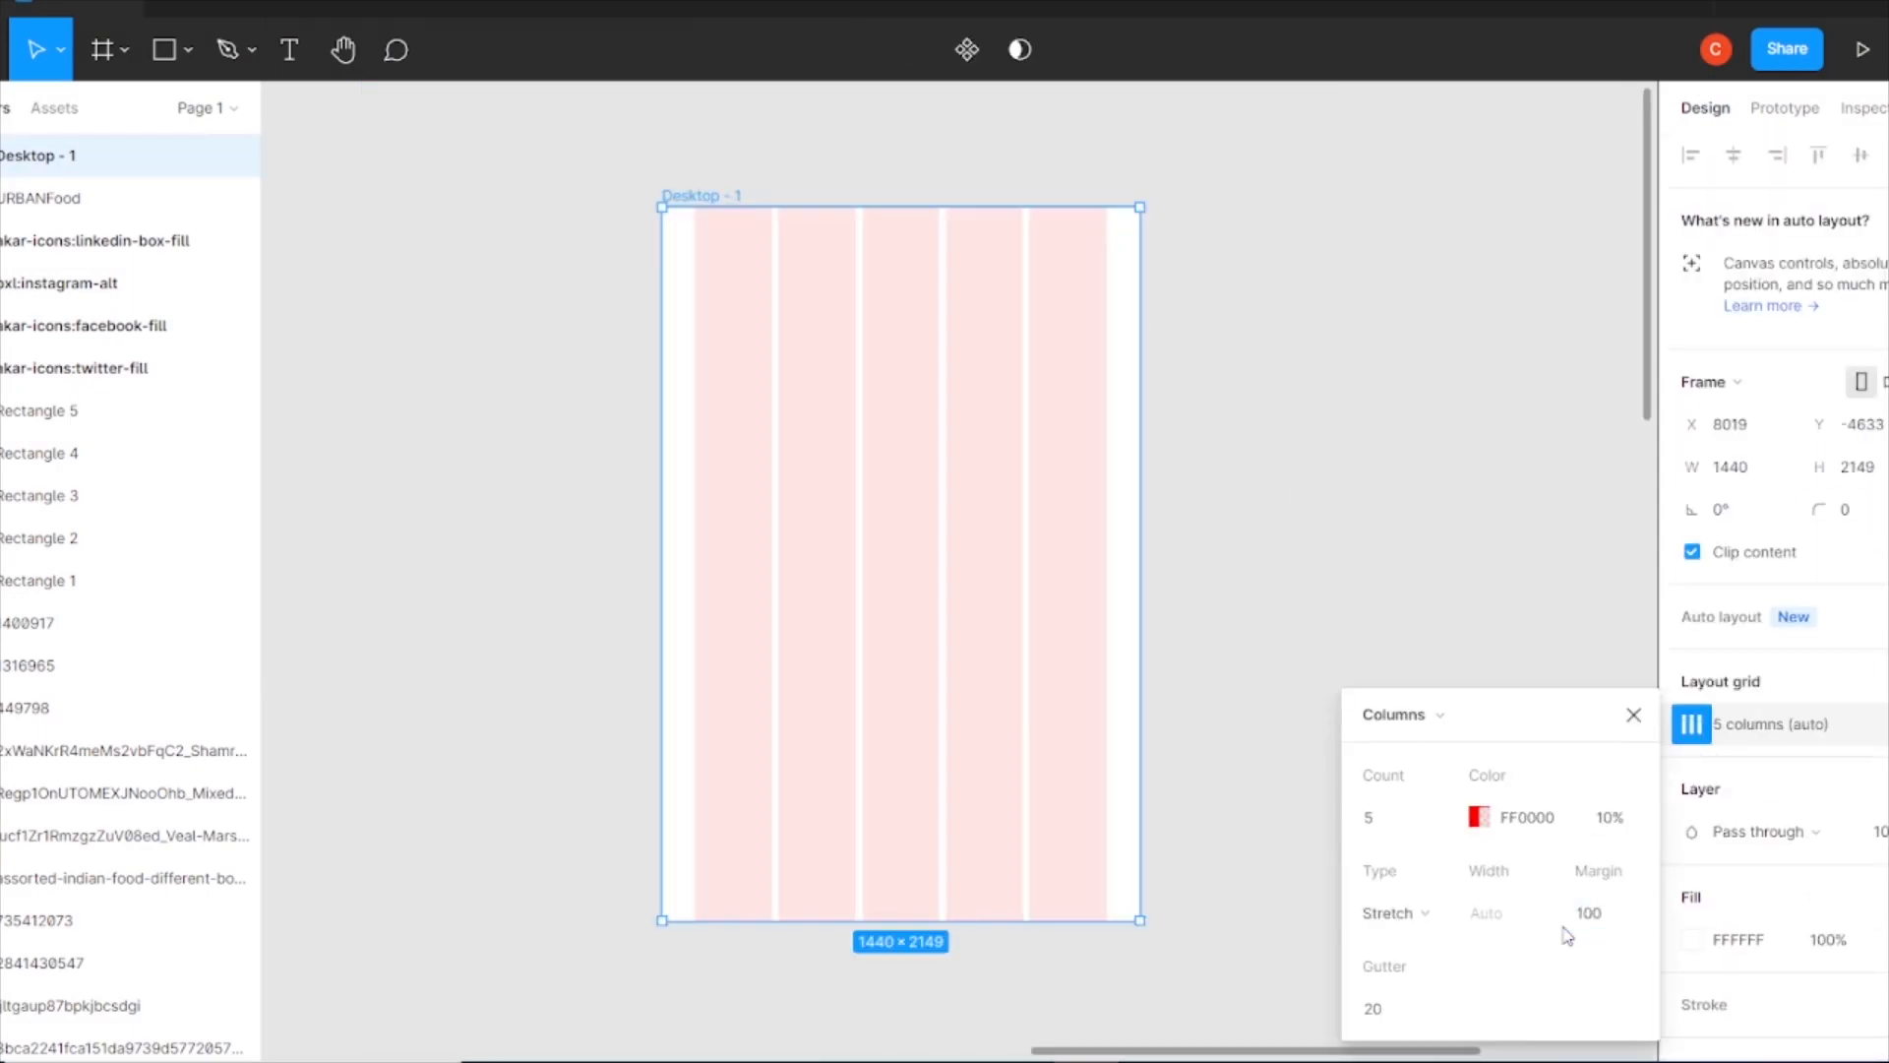
- Add a second layout grid to the frame with five stretched rows and a margin of 50
click(1885, 682)
click(1691, 724)
click(1404, 732)
click(1414, 793)
click(1579, 913)
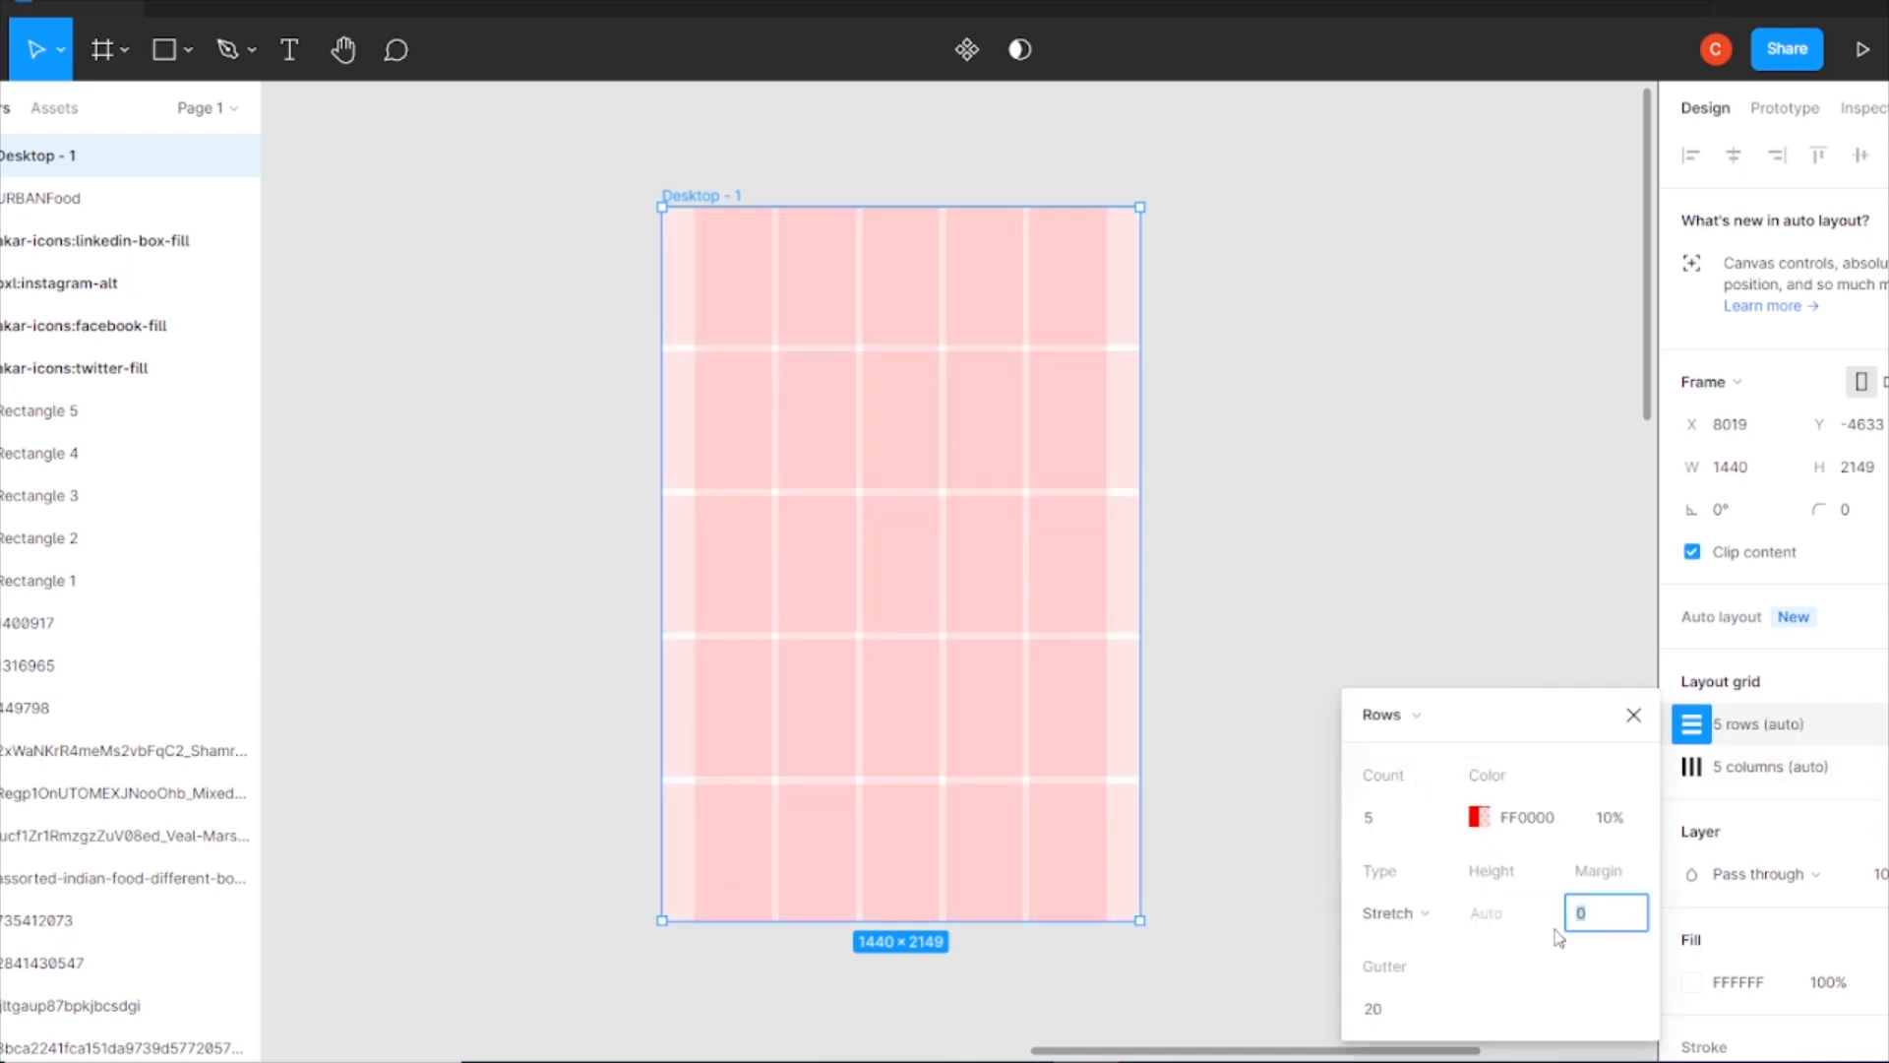
key(Return)
click(1604, 912)
text(50)
key(Return)
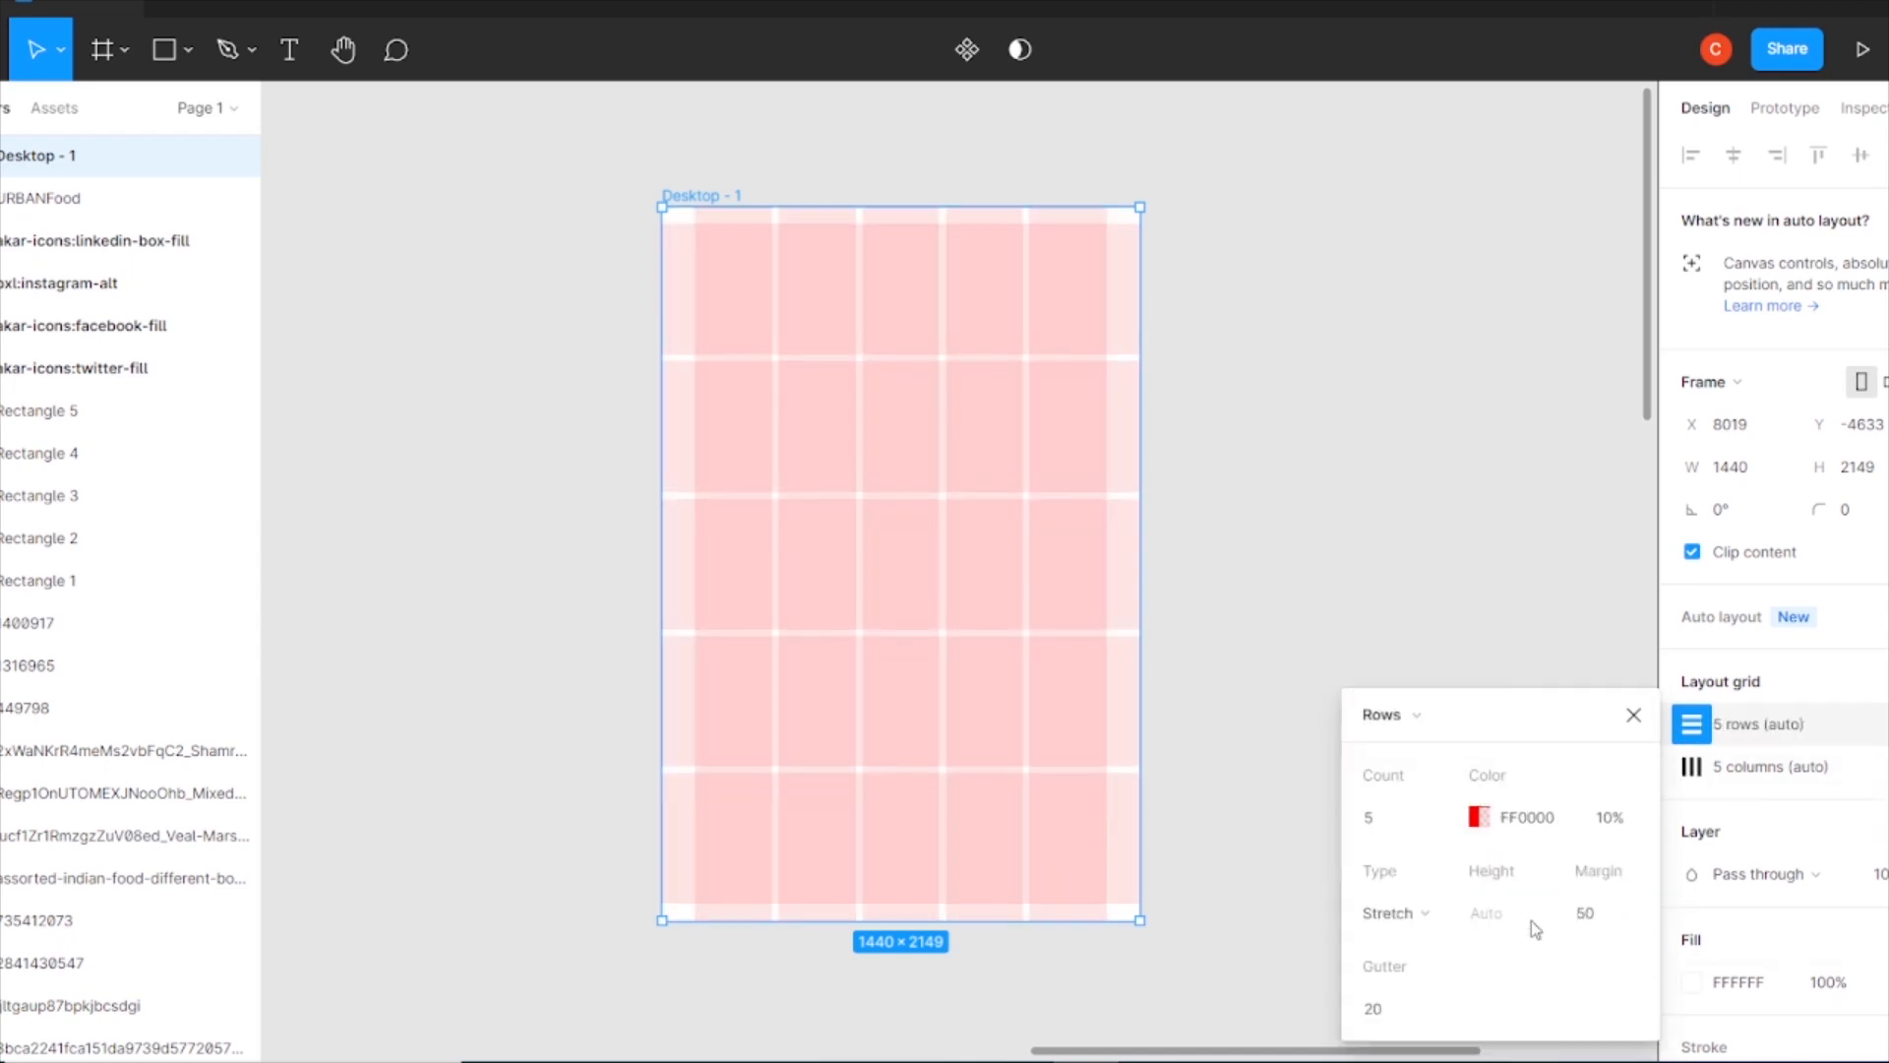
key(ctrl+minus)
key(ctrl+plus)
key(ctrl+plus)
click(1633, 715)
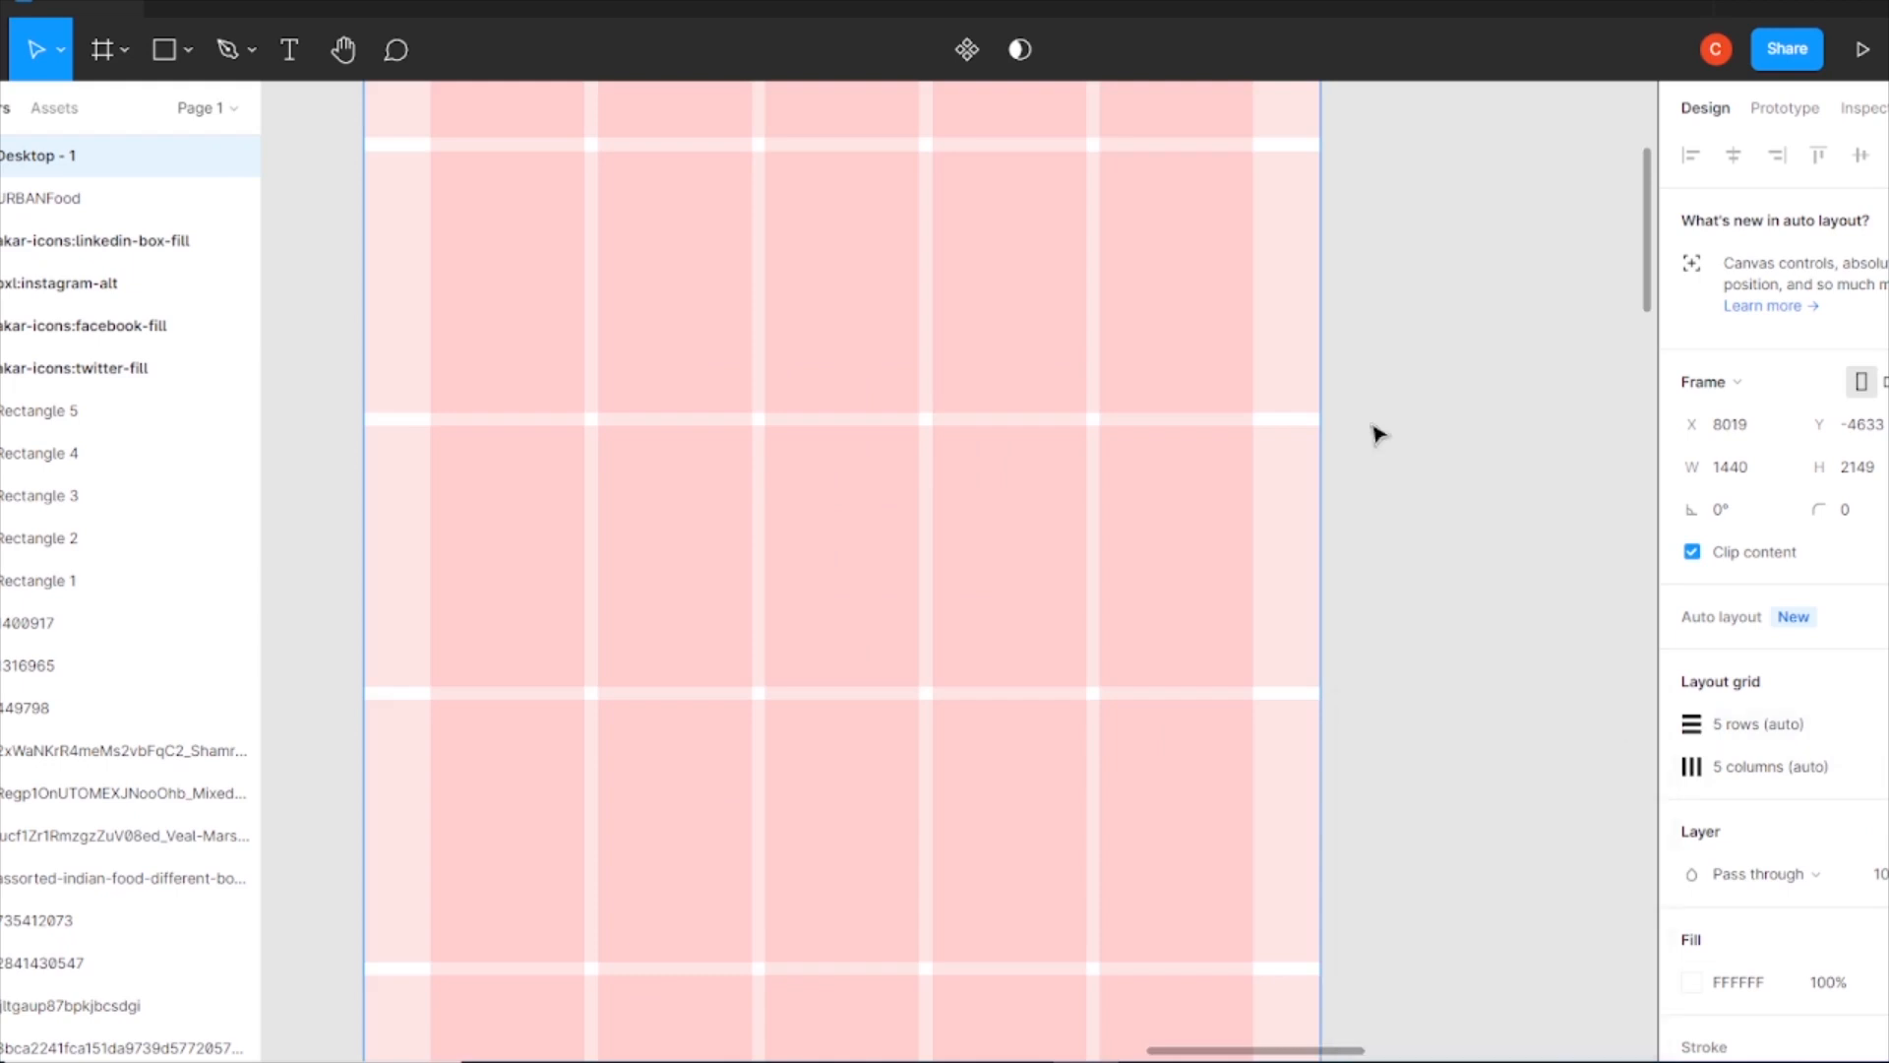
- Move the dark food photo from the canvas into the Desktop - 1 frame, flush with its upper-left corner
scroll(1582, 364, up, 4)
key(ctrl+minus)
key(ctrl+minus)
drag(1125, 1024, 1206, 590)
drag(984, 806, 1439, 216)
drag(1088, 296, 926, 735)
drag(1055, 681, 1190, 681)
drag(1255, 695, 1096, 598)
key(ctrl+plus)
key(ctrl+plus)
drag(938, 717, 889, 580)
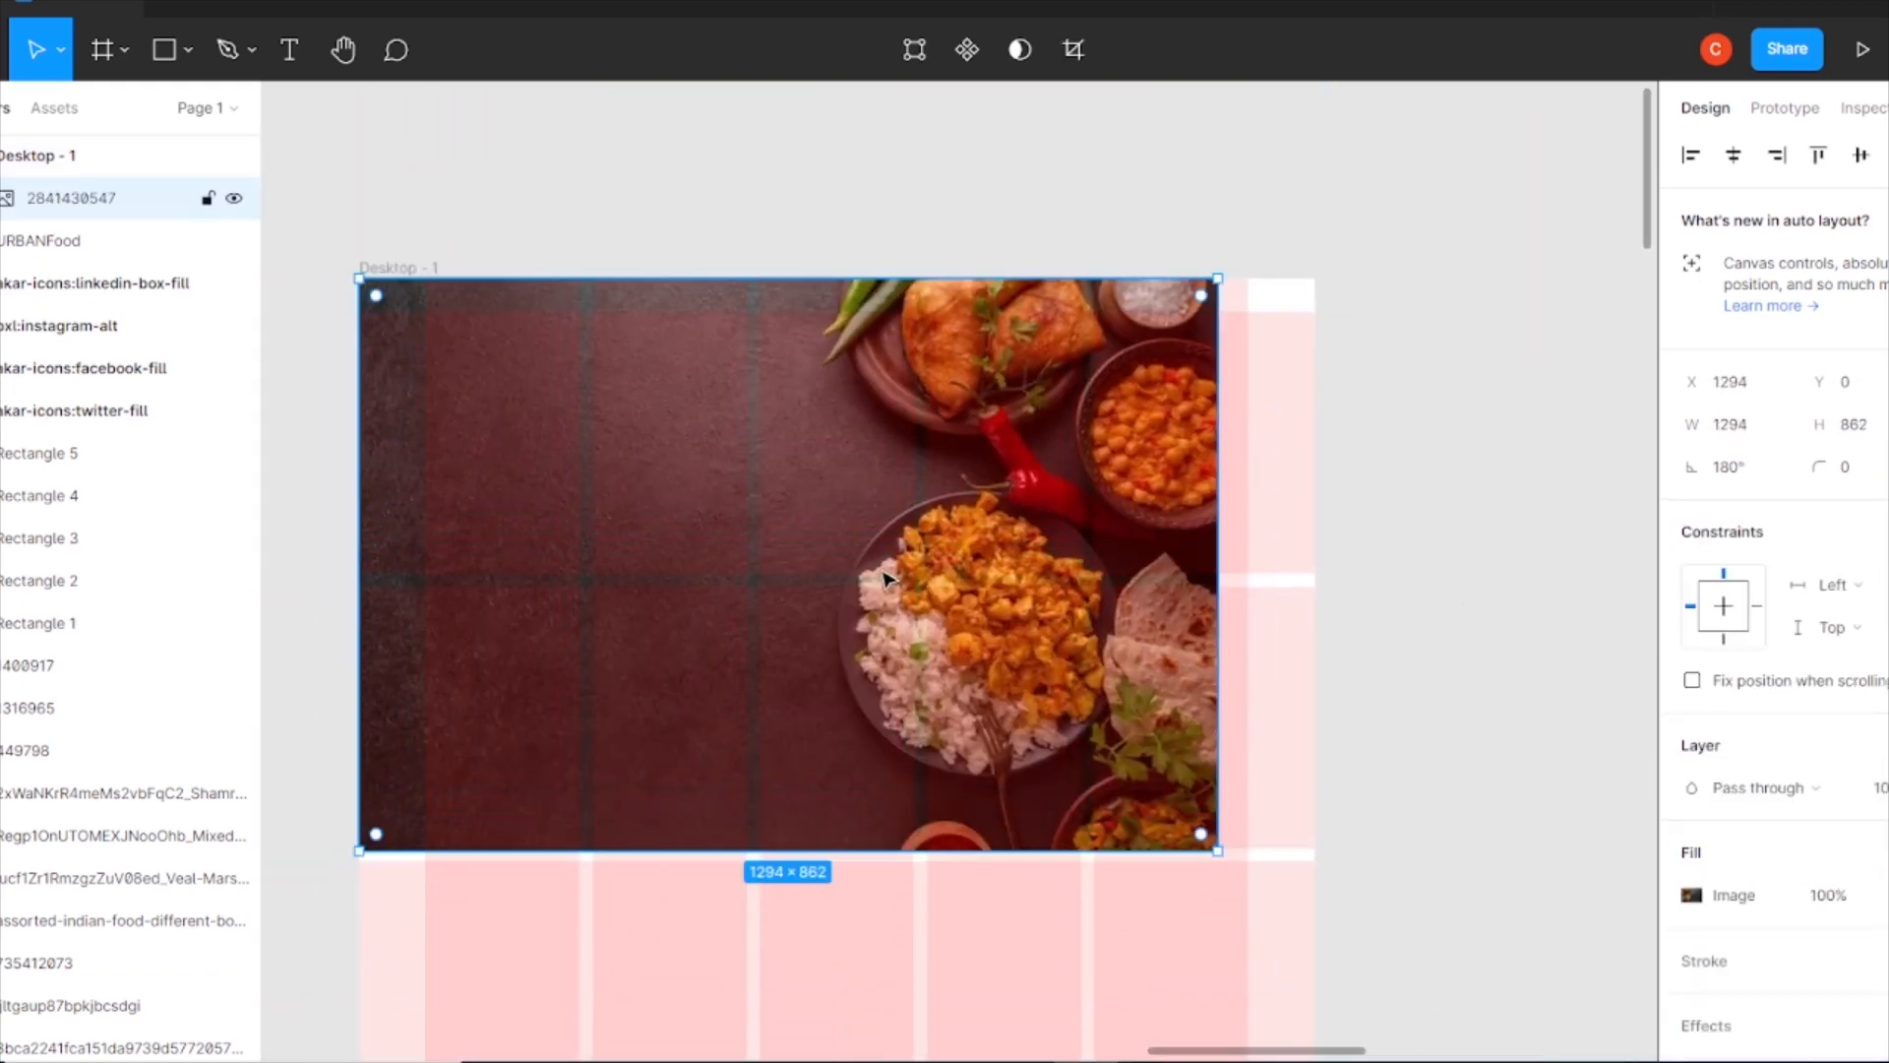
- Enlarge the food photo to the frame's full width, about 1440 × 960
click(1220, 590)
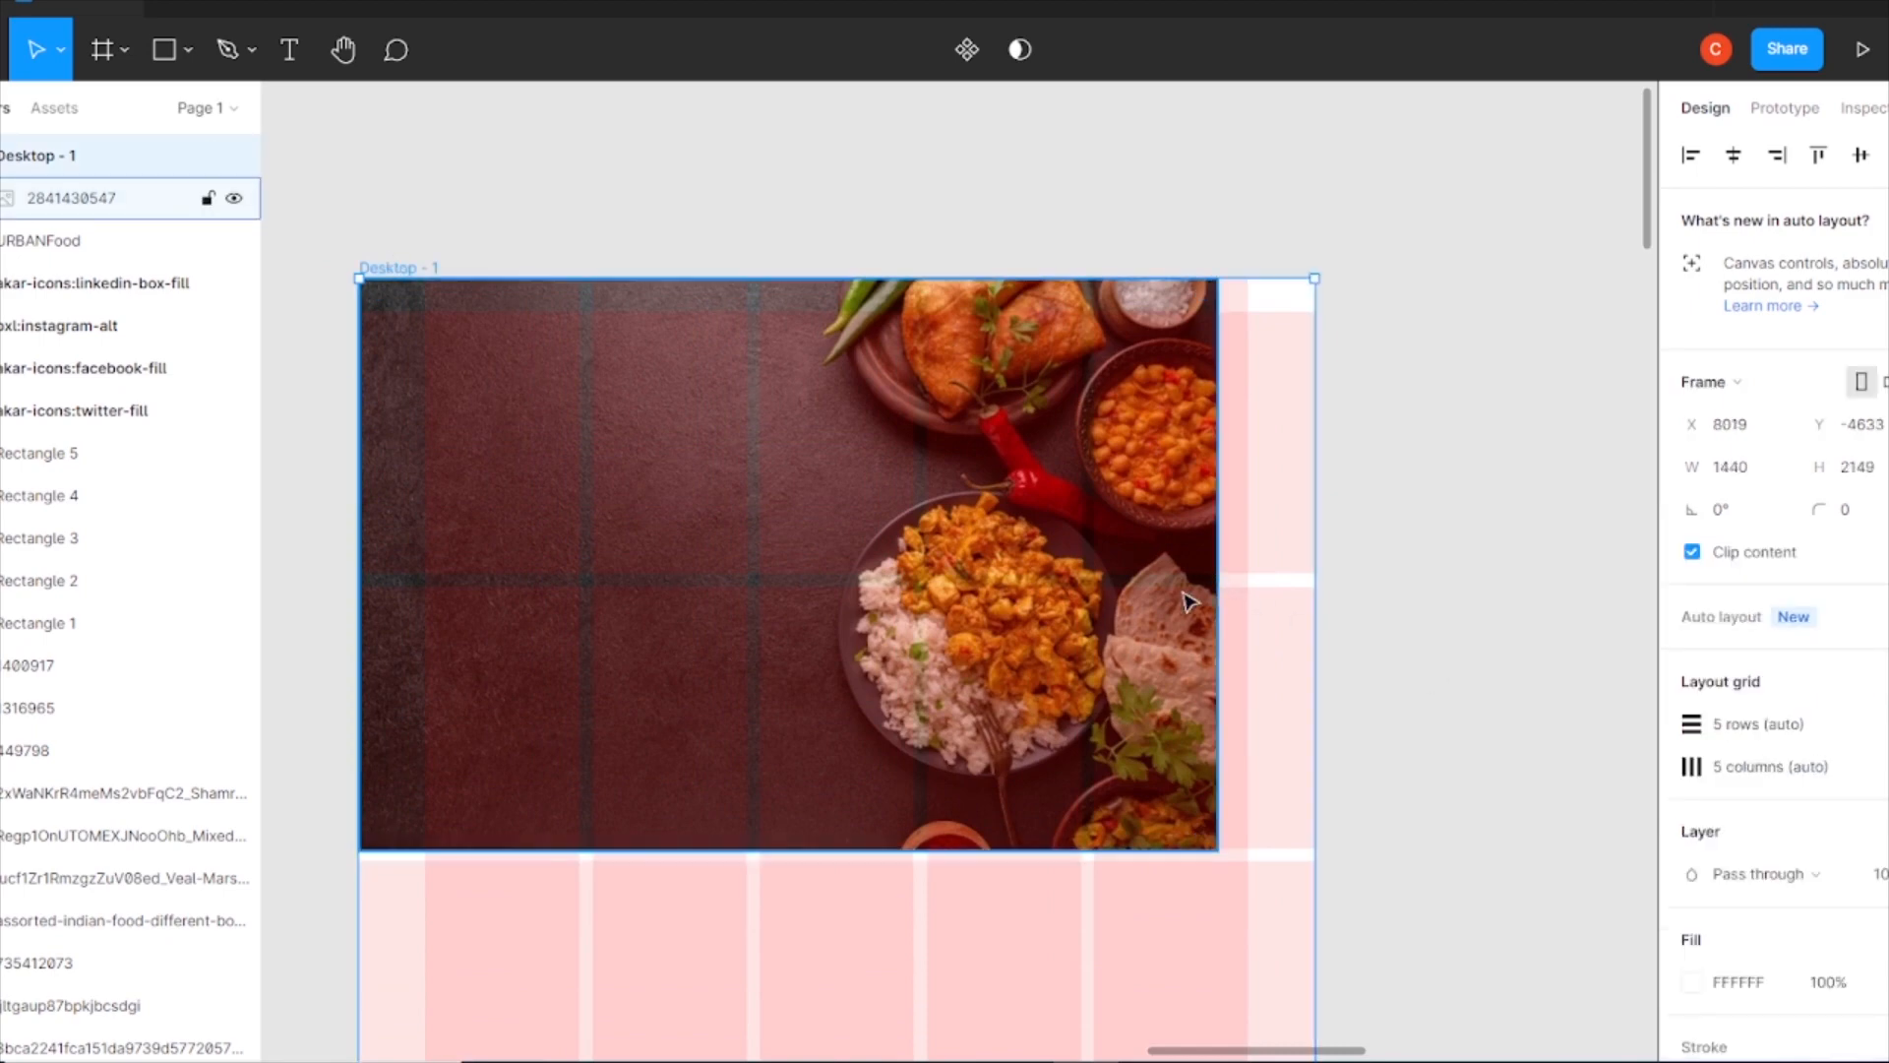
click(1189, 600)
drag(1218, 590, 1316, 574)
key(Escape)
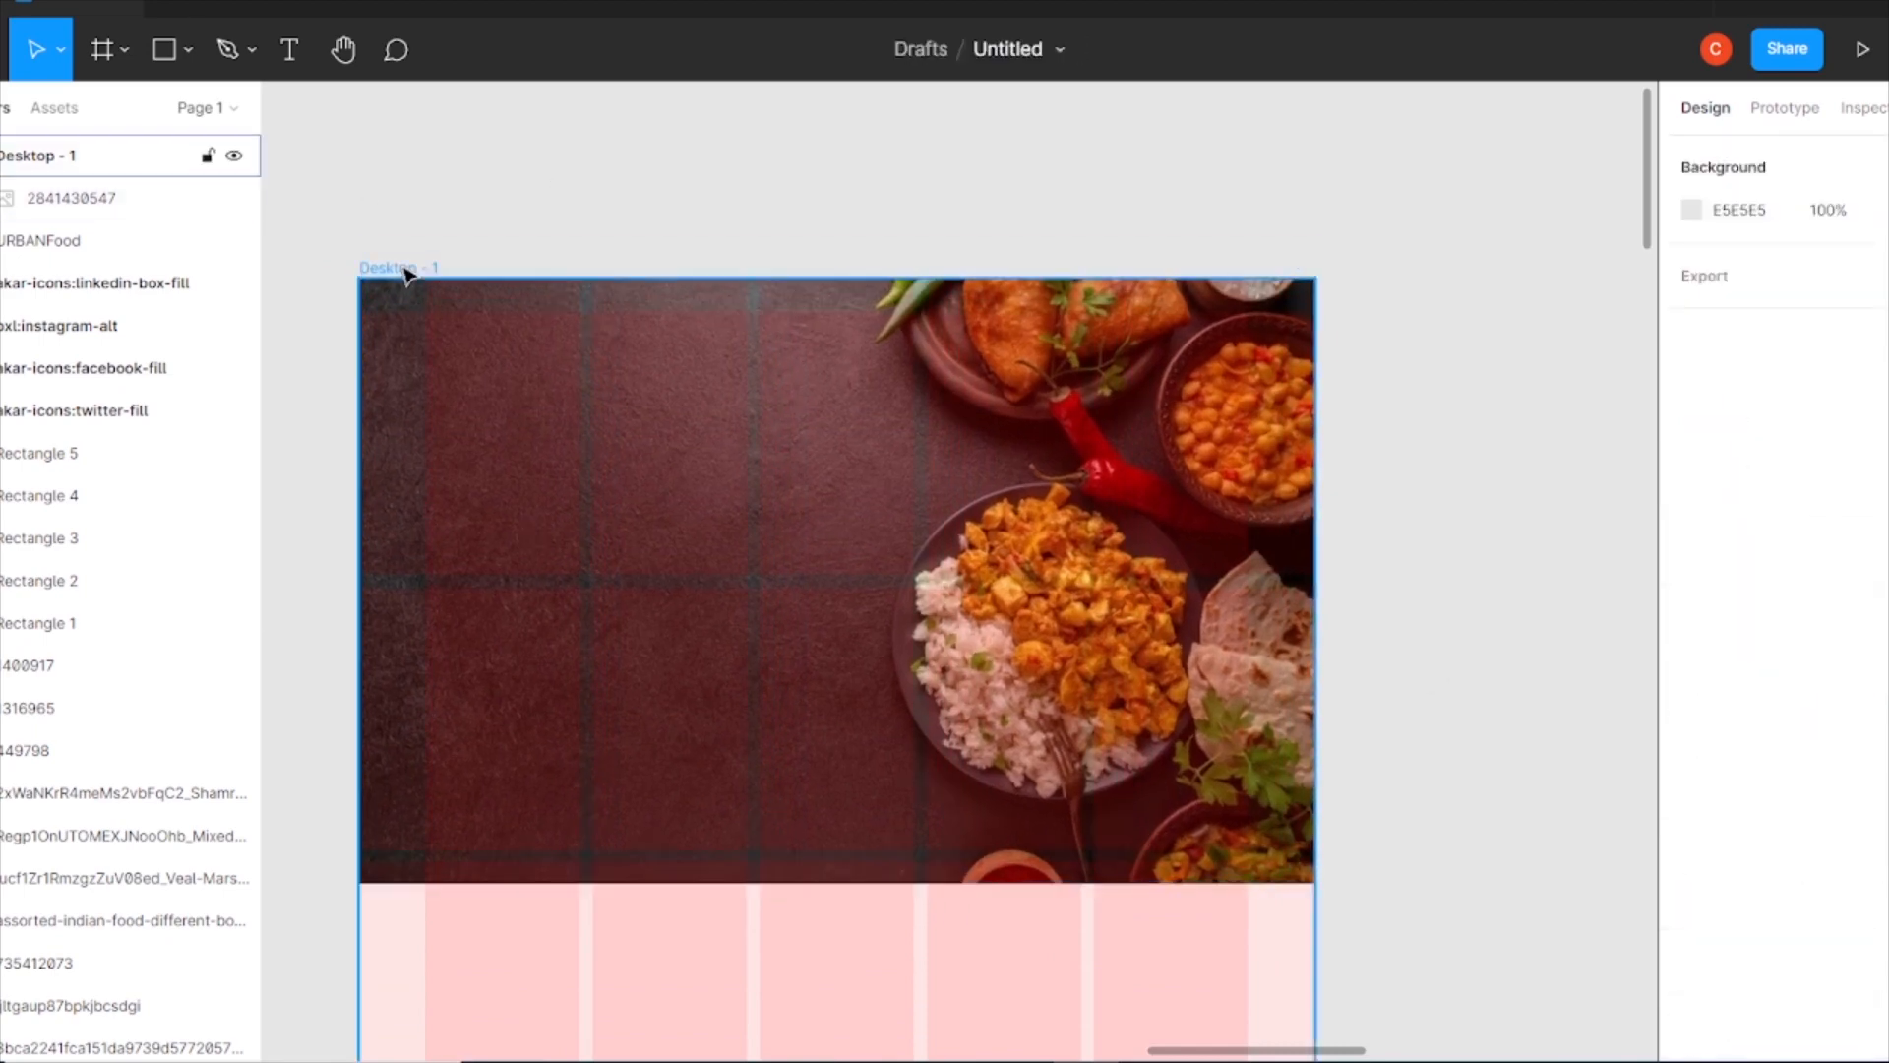
- Move the food photo down so that its upper edge aligns with the frame's upper edge
click(405, 274)
click(810, 548)
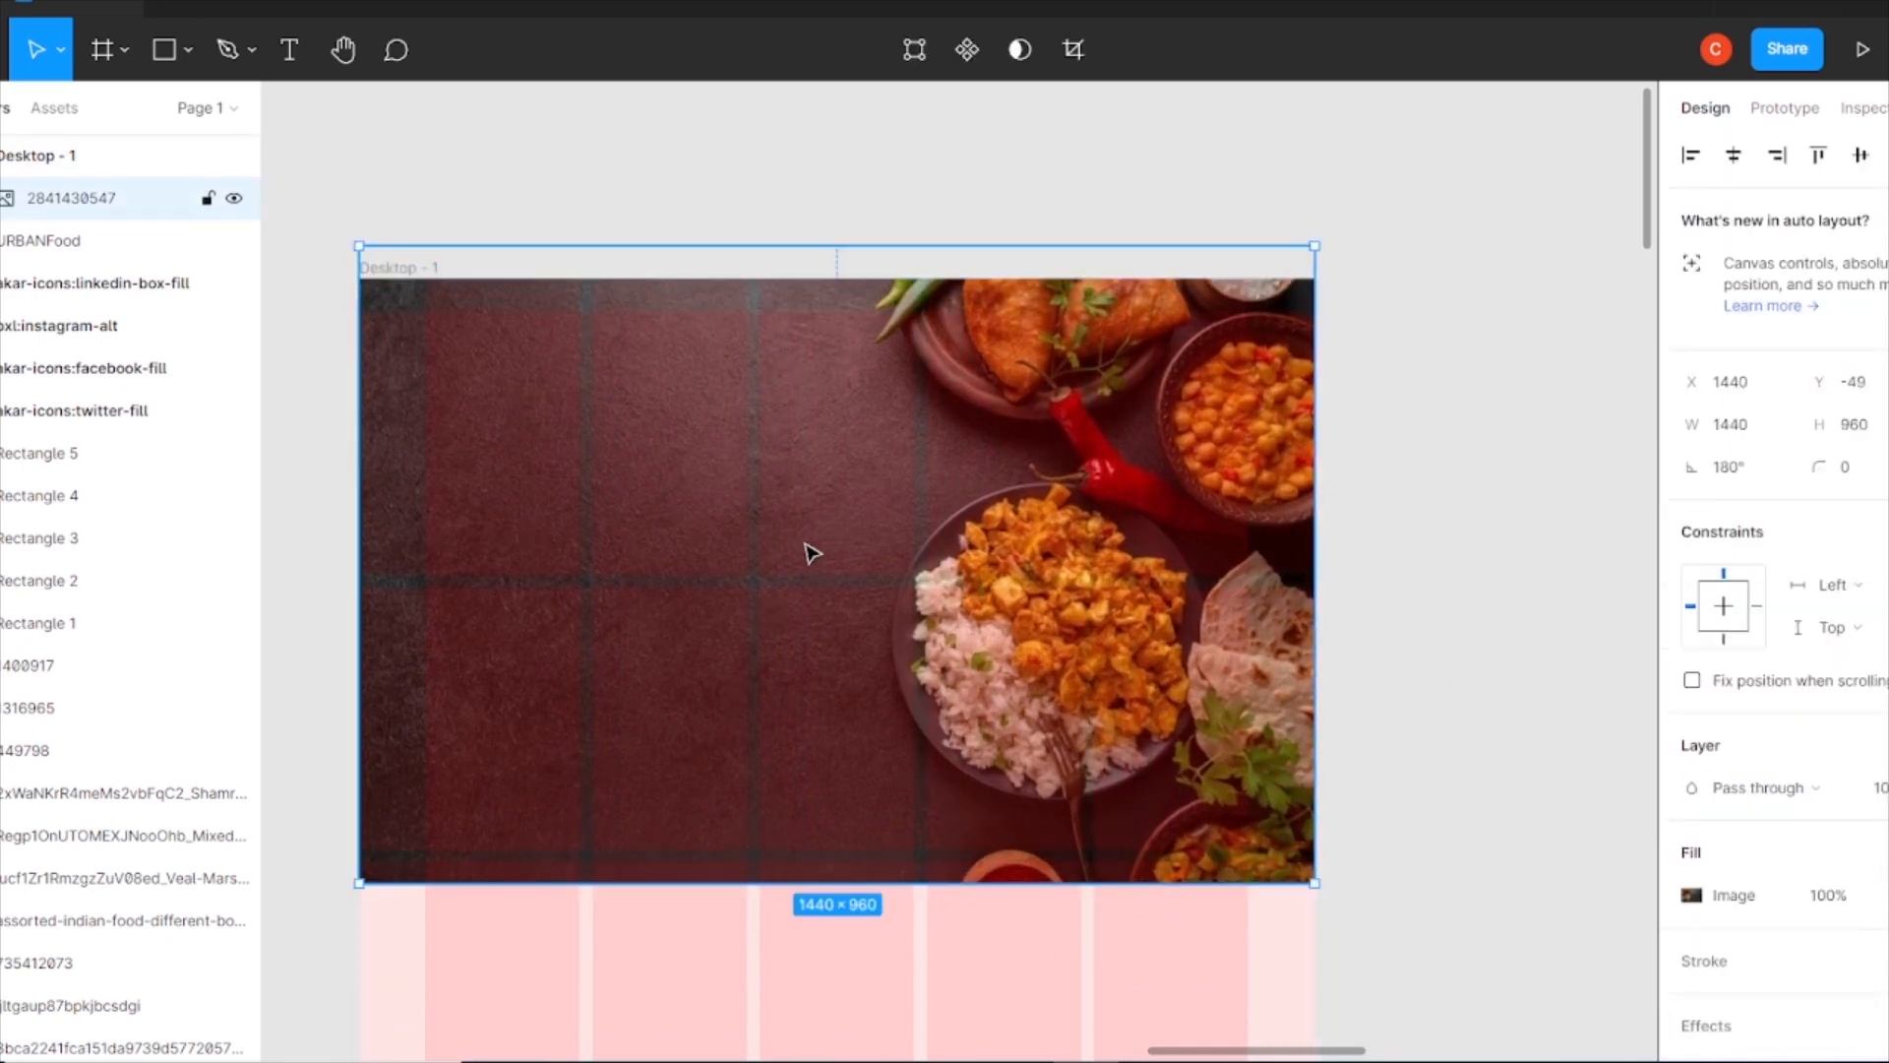
drag(810, 548, 810, 589)
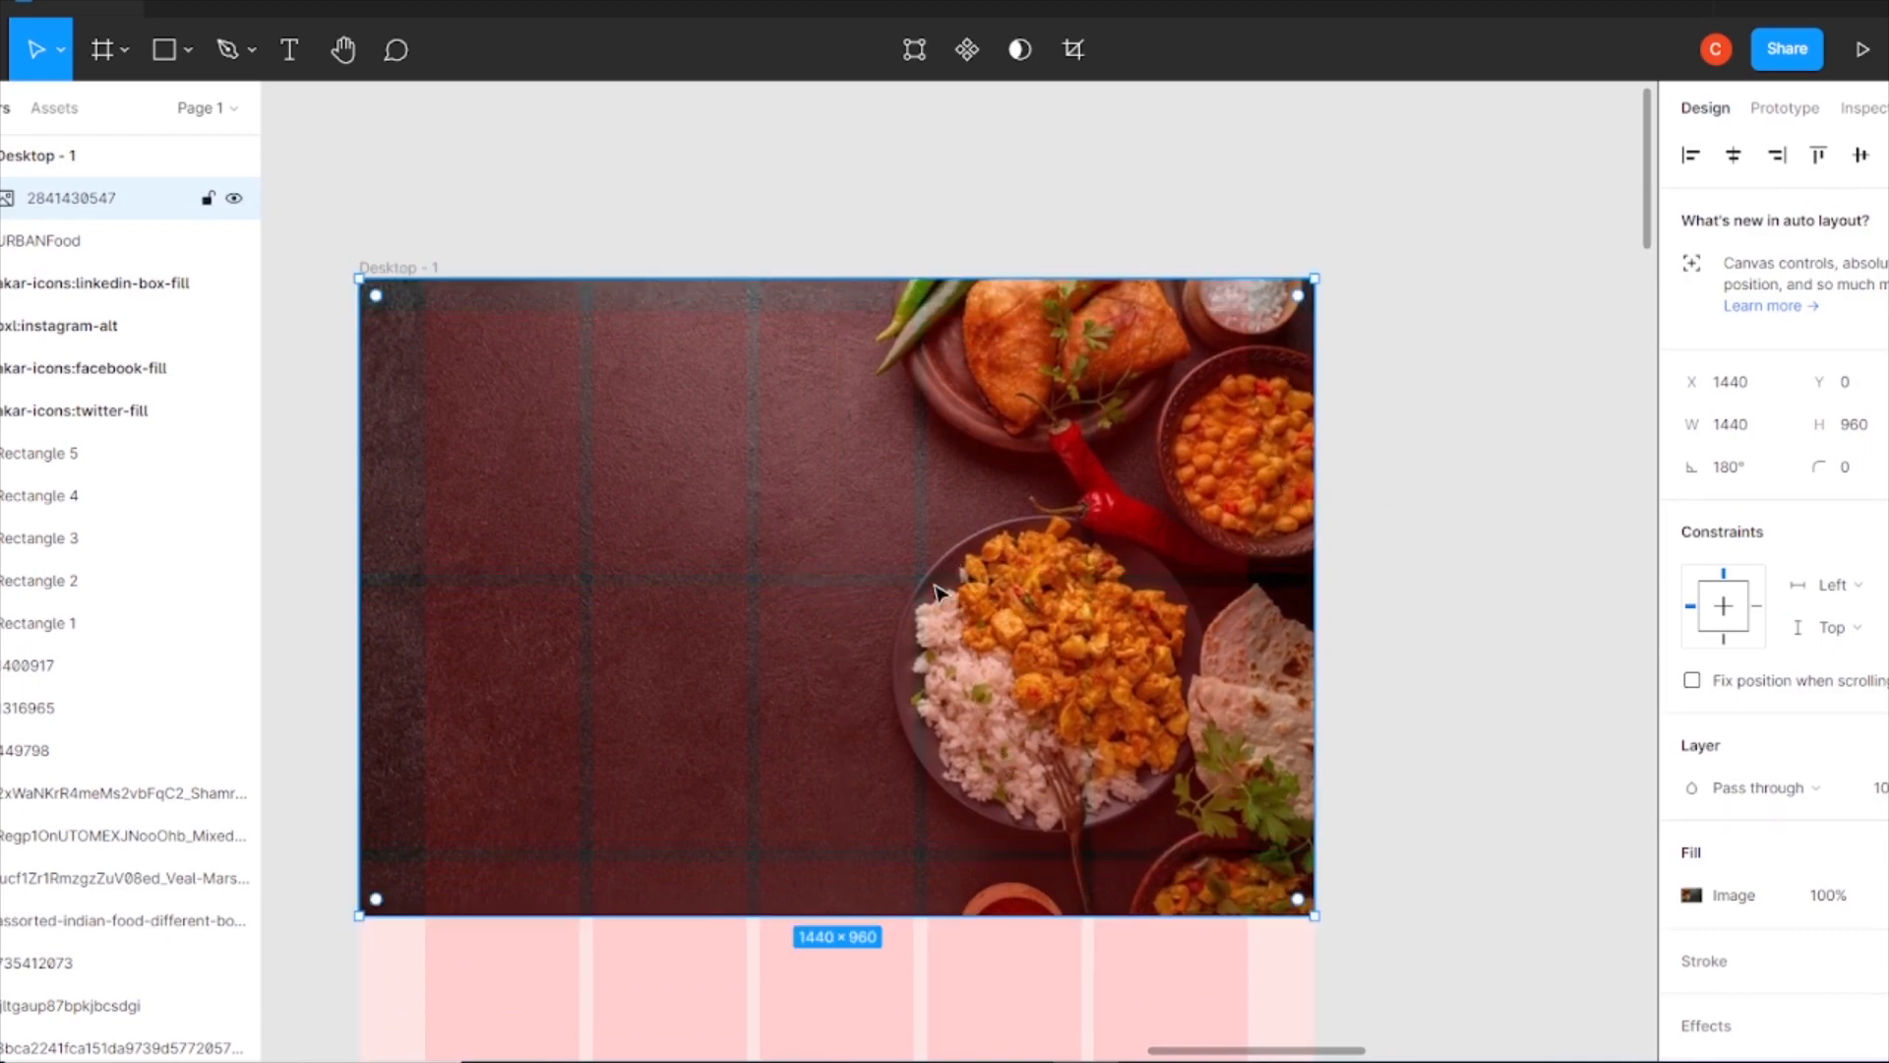
mouse_move(1083, 674)
mouse_down()
mouse_move(1075, 635)
mouse_move(1078, 675)
mouse_up()
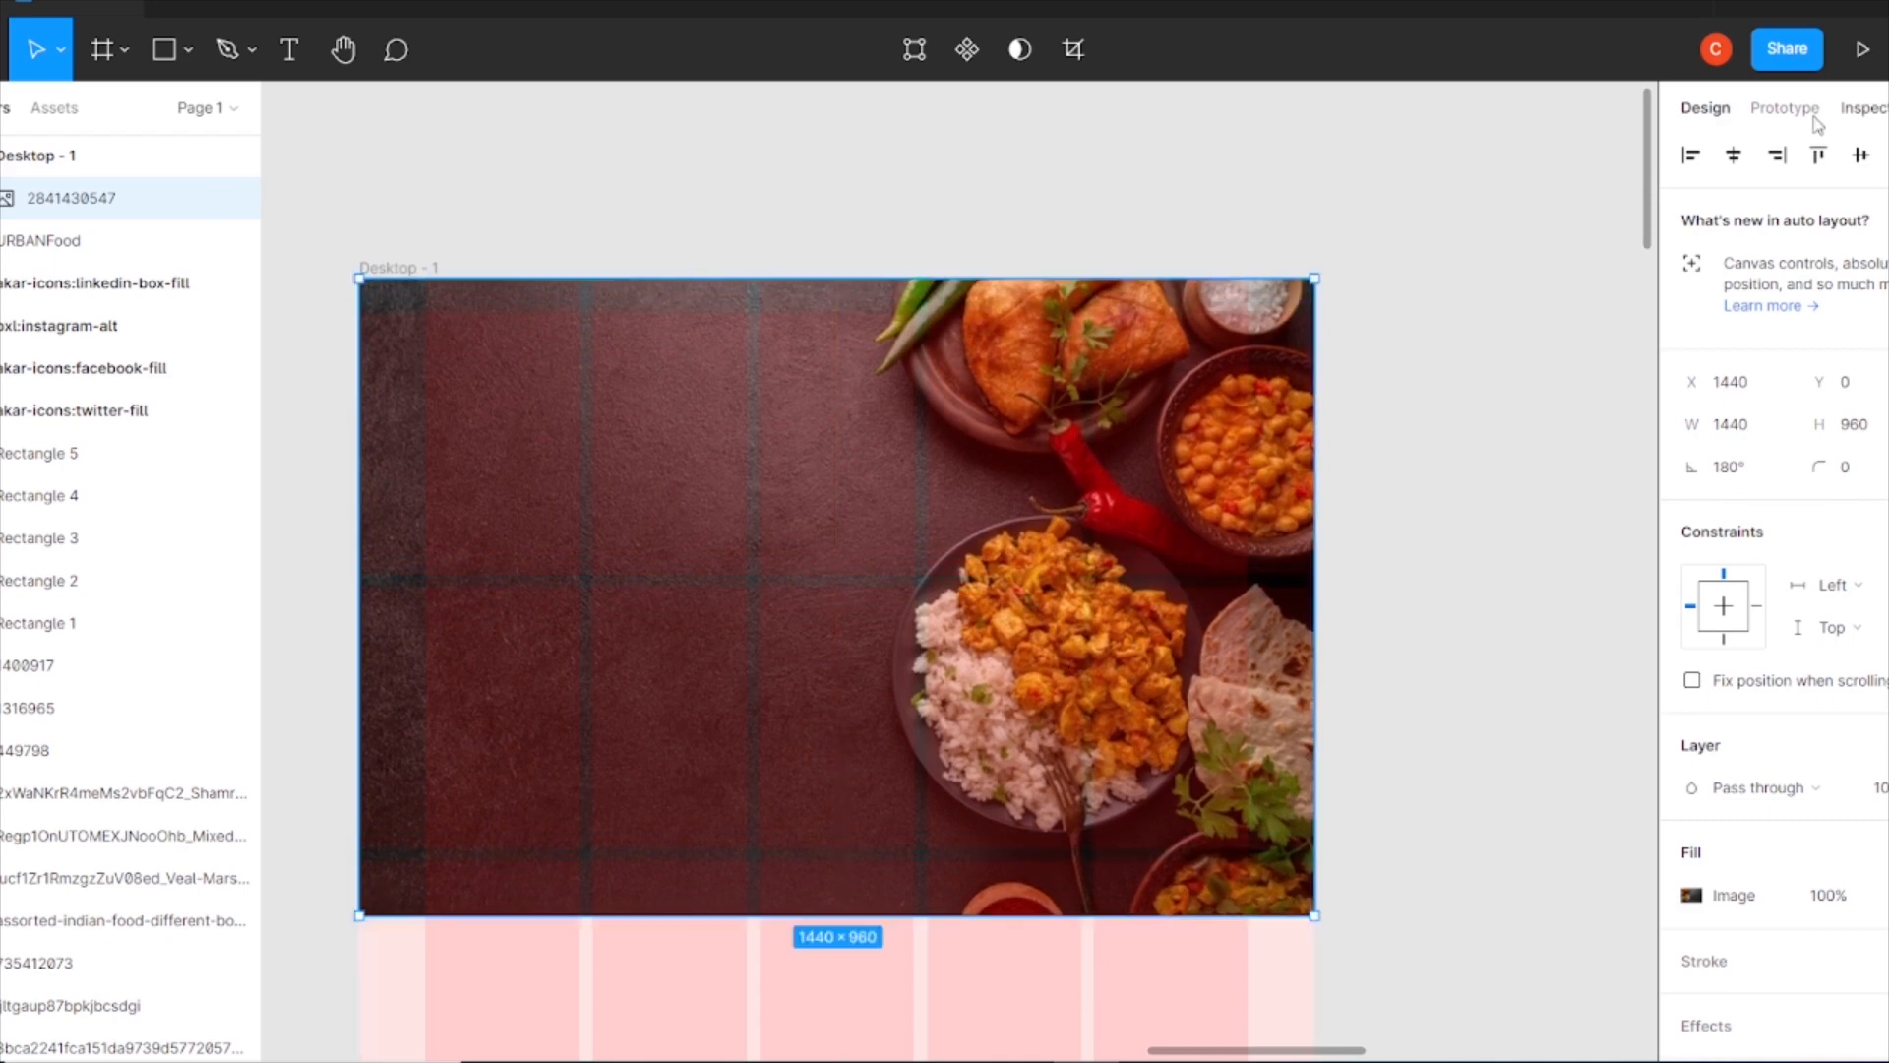
click(1860, 155)
click(1819, 155)
key(Escape)
- Draw a header rectangle about 1440 × 123 across the upper edge of the food photo
click(186, 55)
click(138, 114)
mouse_move(463, 371)
mouse_down()
mouse_move(1315, 430)
mouse_move(360, 398)
mouse_up()
mouse_move(847, 406)
mouse_down()
mouse_move(844, 316)
mouse_move(437, 361)
mouse_up()
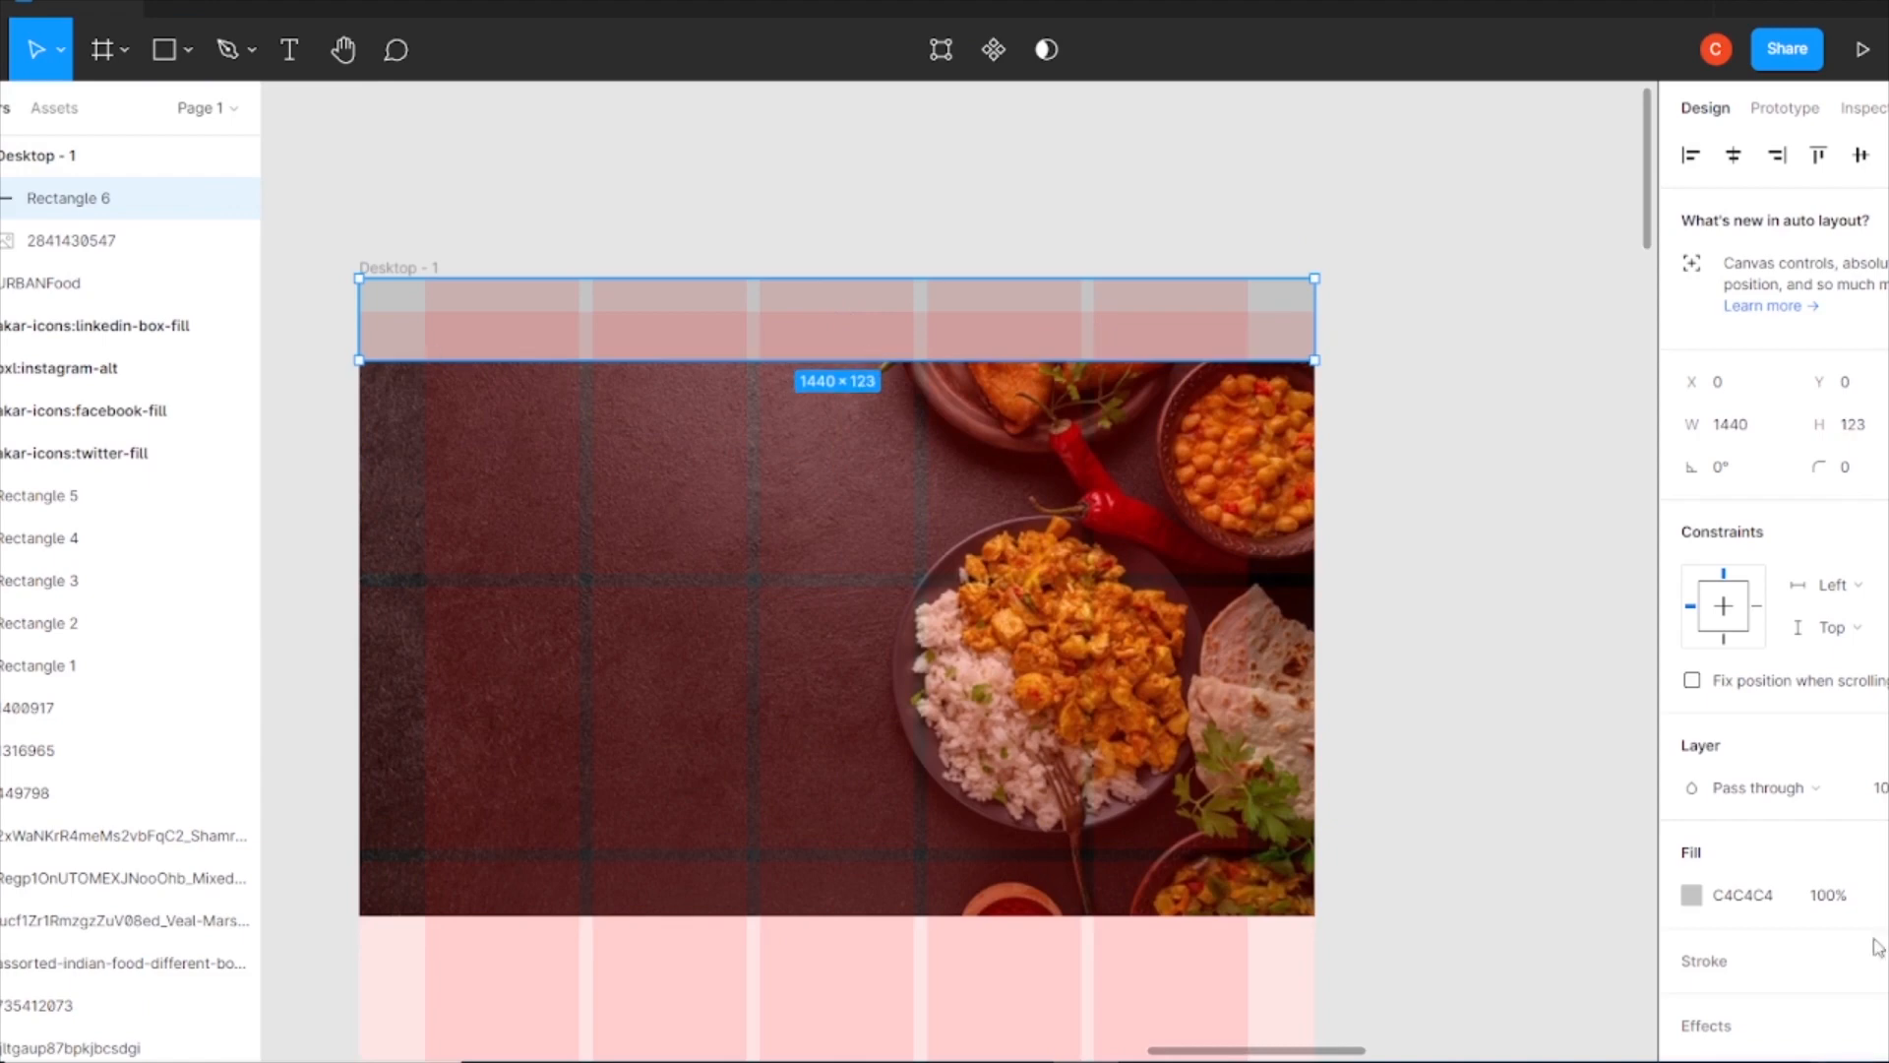
- Fill the header rectangle with black 000000 at 40% opacity and make it slightly taller
click(1691, 897)
click(1348, 575)
drag(1635, 785, 1497, 786)
click(1373, 934)
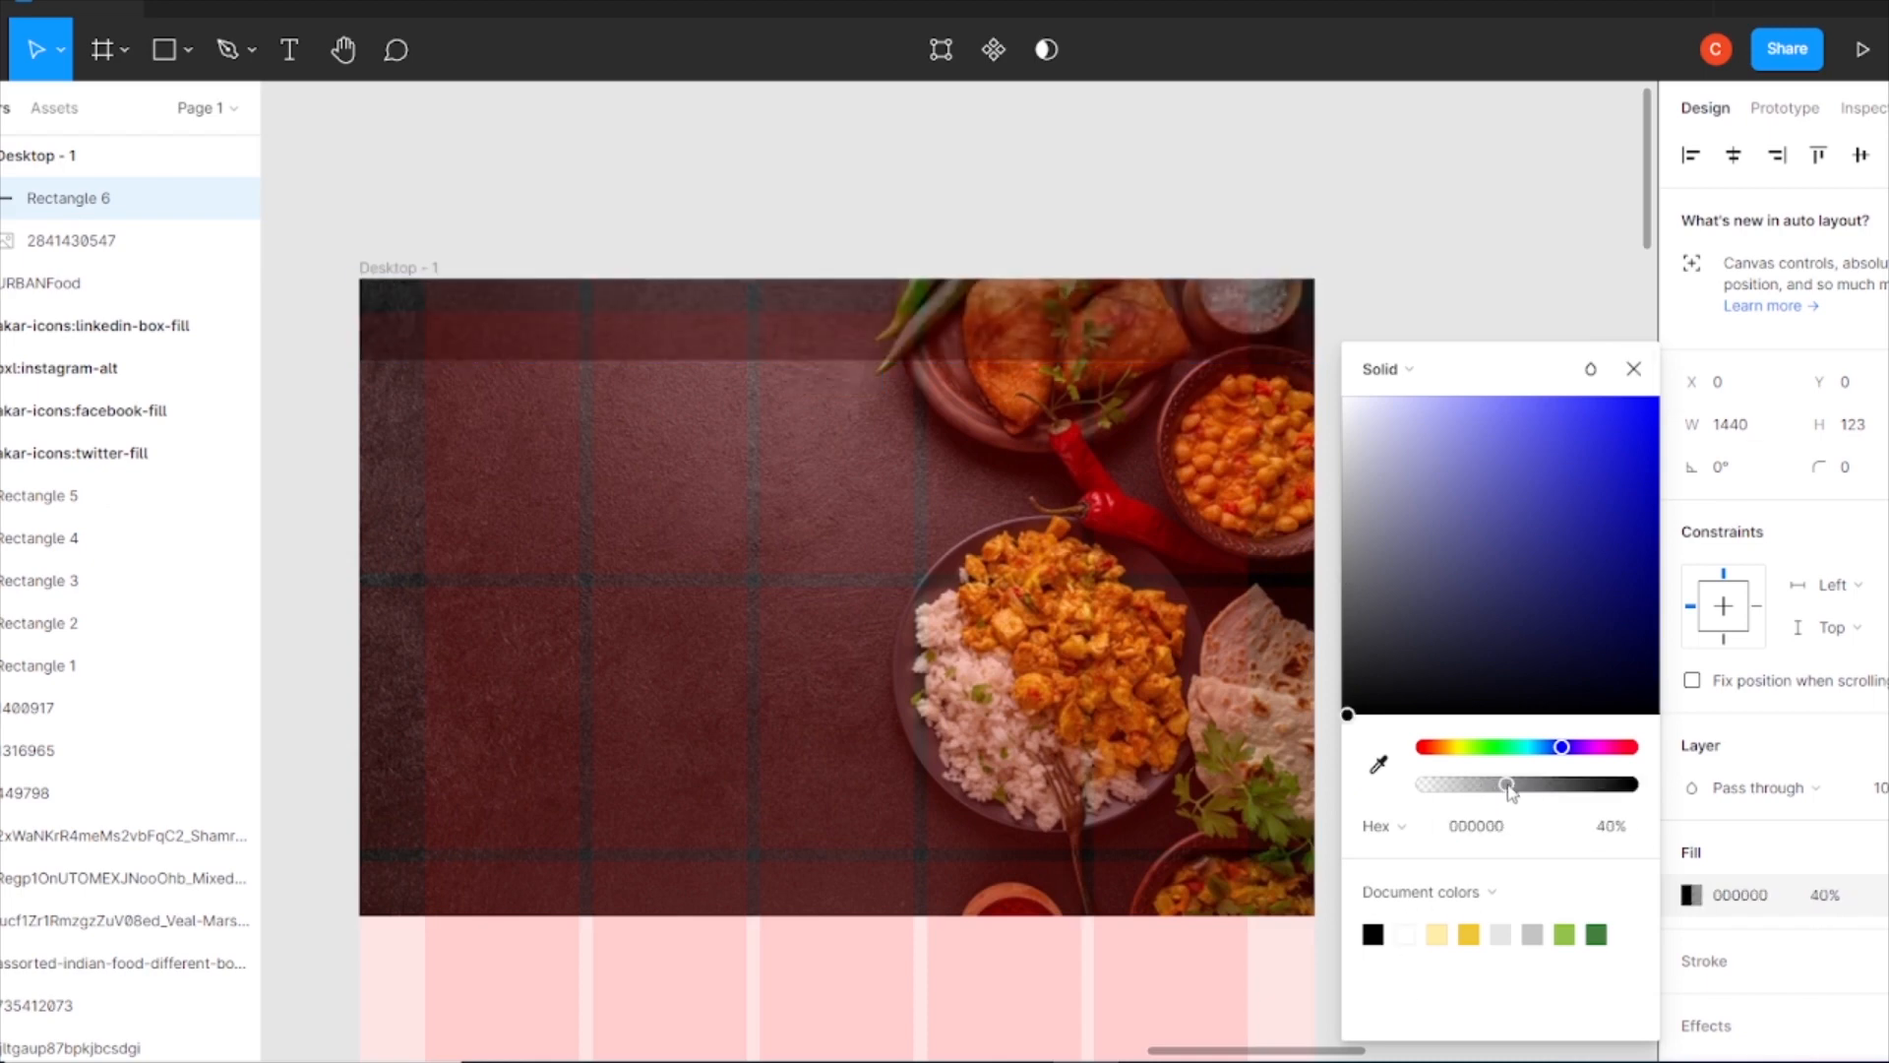
click(1635, 369)
drag(950, 360, 949, 371)
click(1498, 547)
- Place the URBANFood logo text in the header at the left grid margin, about 308 × 93 in size
key(ctrl+minus)
drag(535, 556, 1141, 245)
drag(314, 554, 1055, 463)
drag(1055, 459, 986, 479)
key(k)
drag(935, 481, 903, 332)
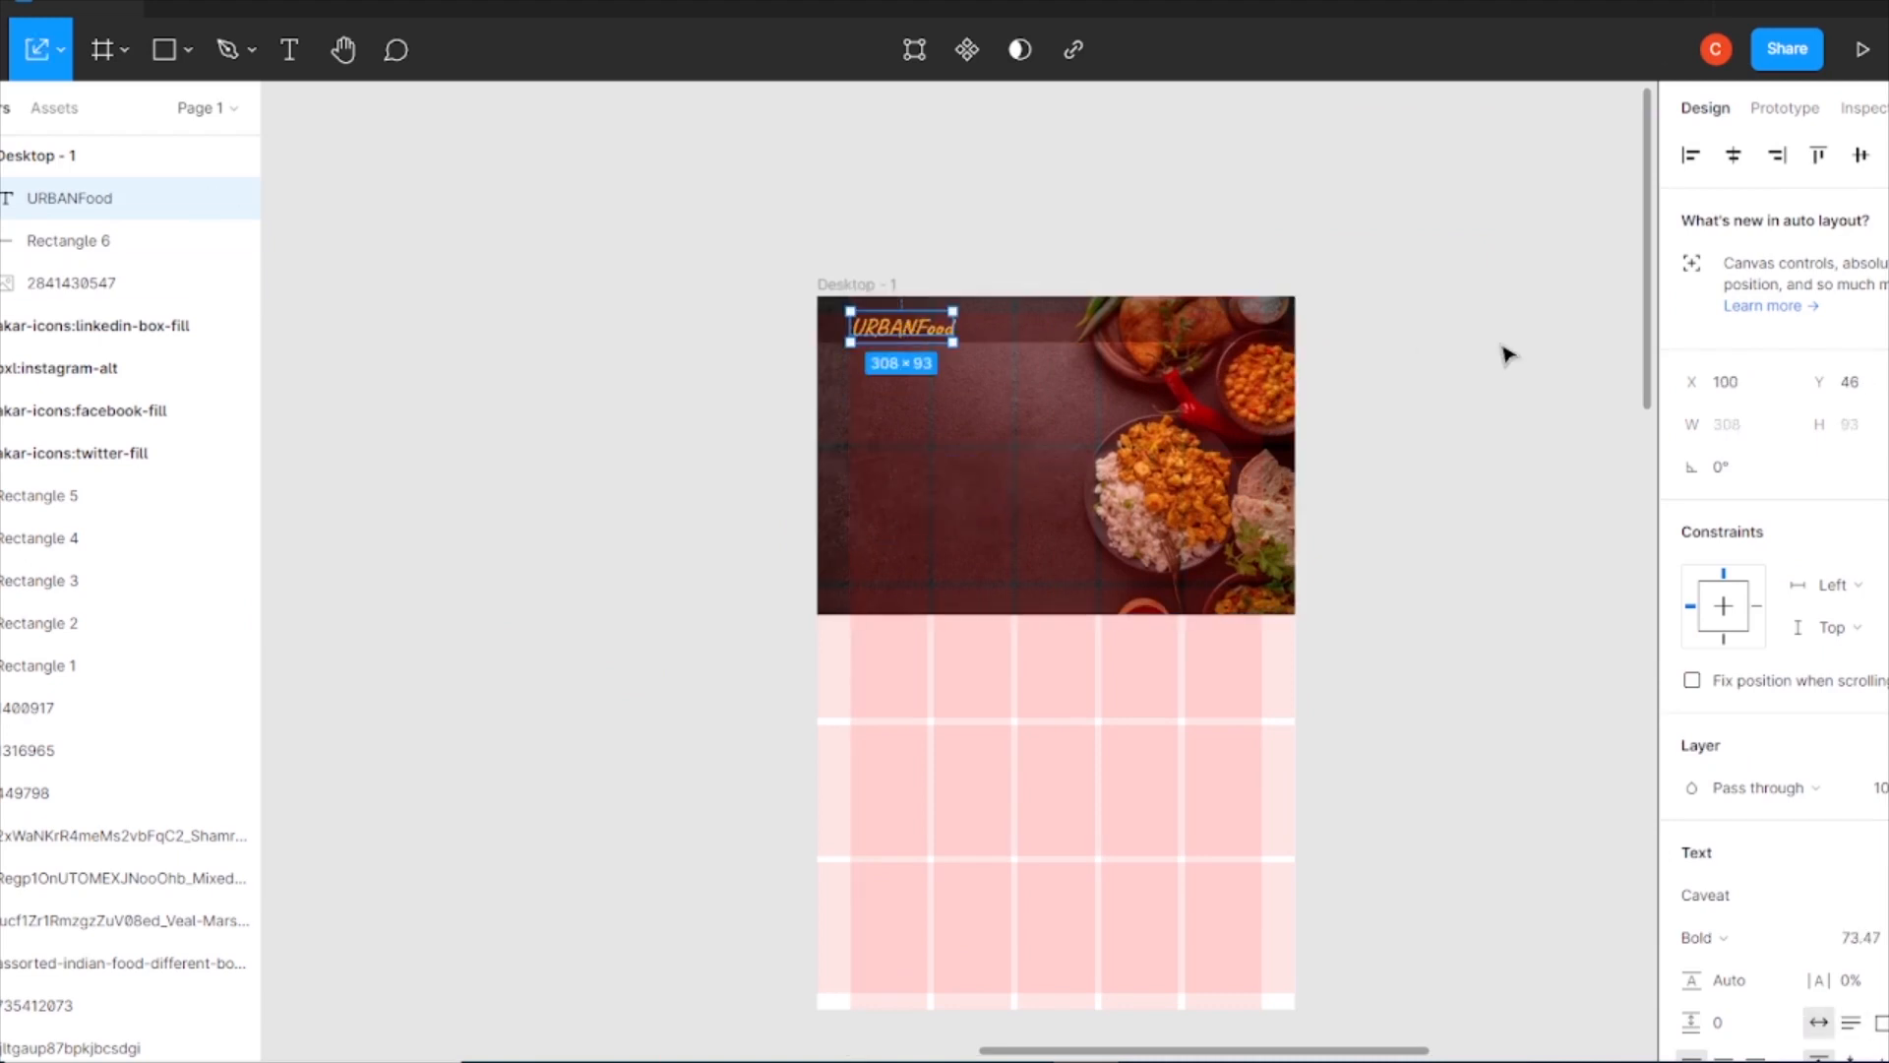
- Set the URBANFood logo's font size to 50
key(ctrl+plus)
drag(1508, 356, 1306, 634)
scroll(1700, 587, down, 4)
click(1872, 536)
key(Down)
key(Down)
key(Down)
key(Down)
key(Down)
key(Down)
text(50)
key(Return)
- Scale the header rectangle to about 1626 × 157 so that it extends past both sides of the frame
click(862, 370)
drag(889, 391, 936, 403)
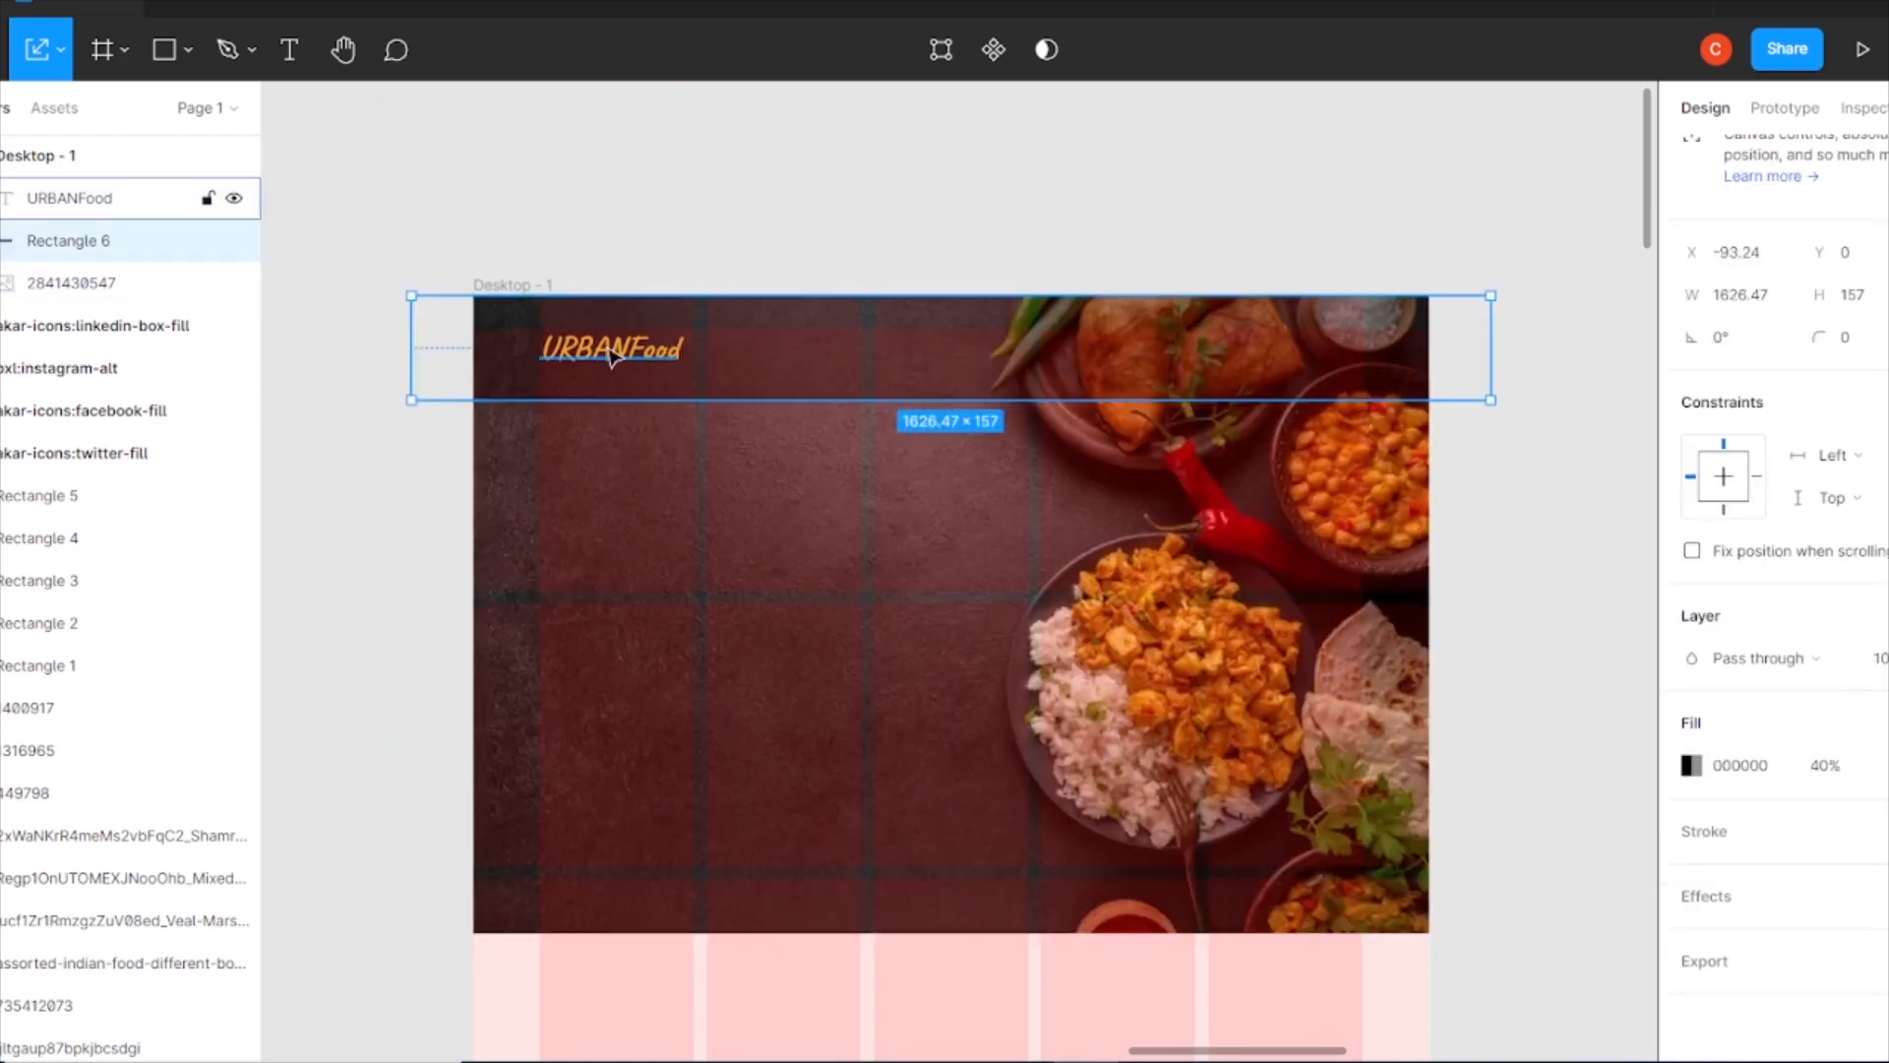
shift+click(79, 198)
click(1105, 207)
scroll(1253, 738, up, 3)
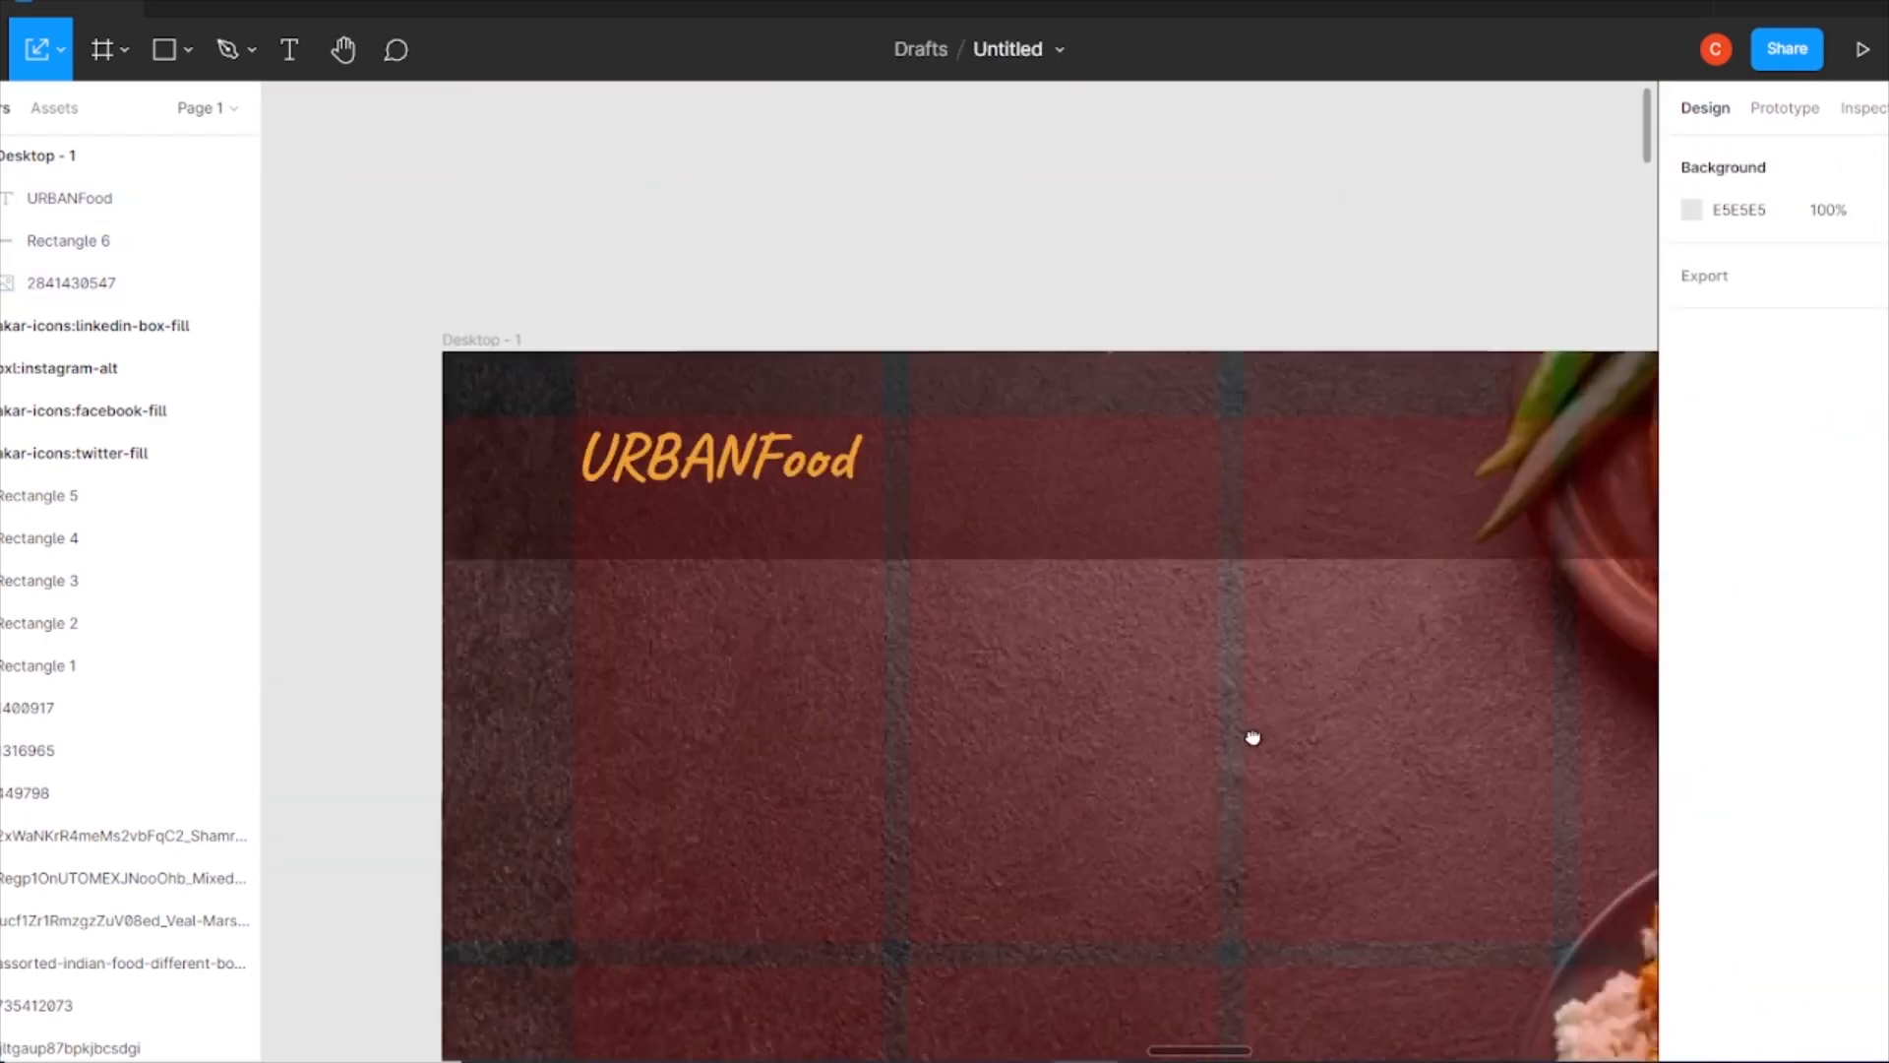
click(743, 467)
click(919, 746)
scroll(961, 713, down, 3)
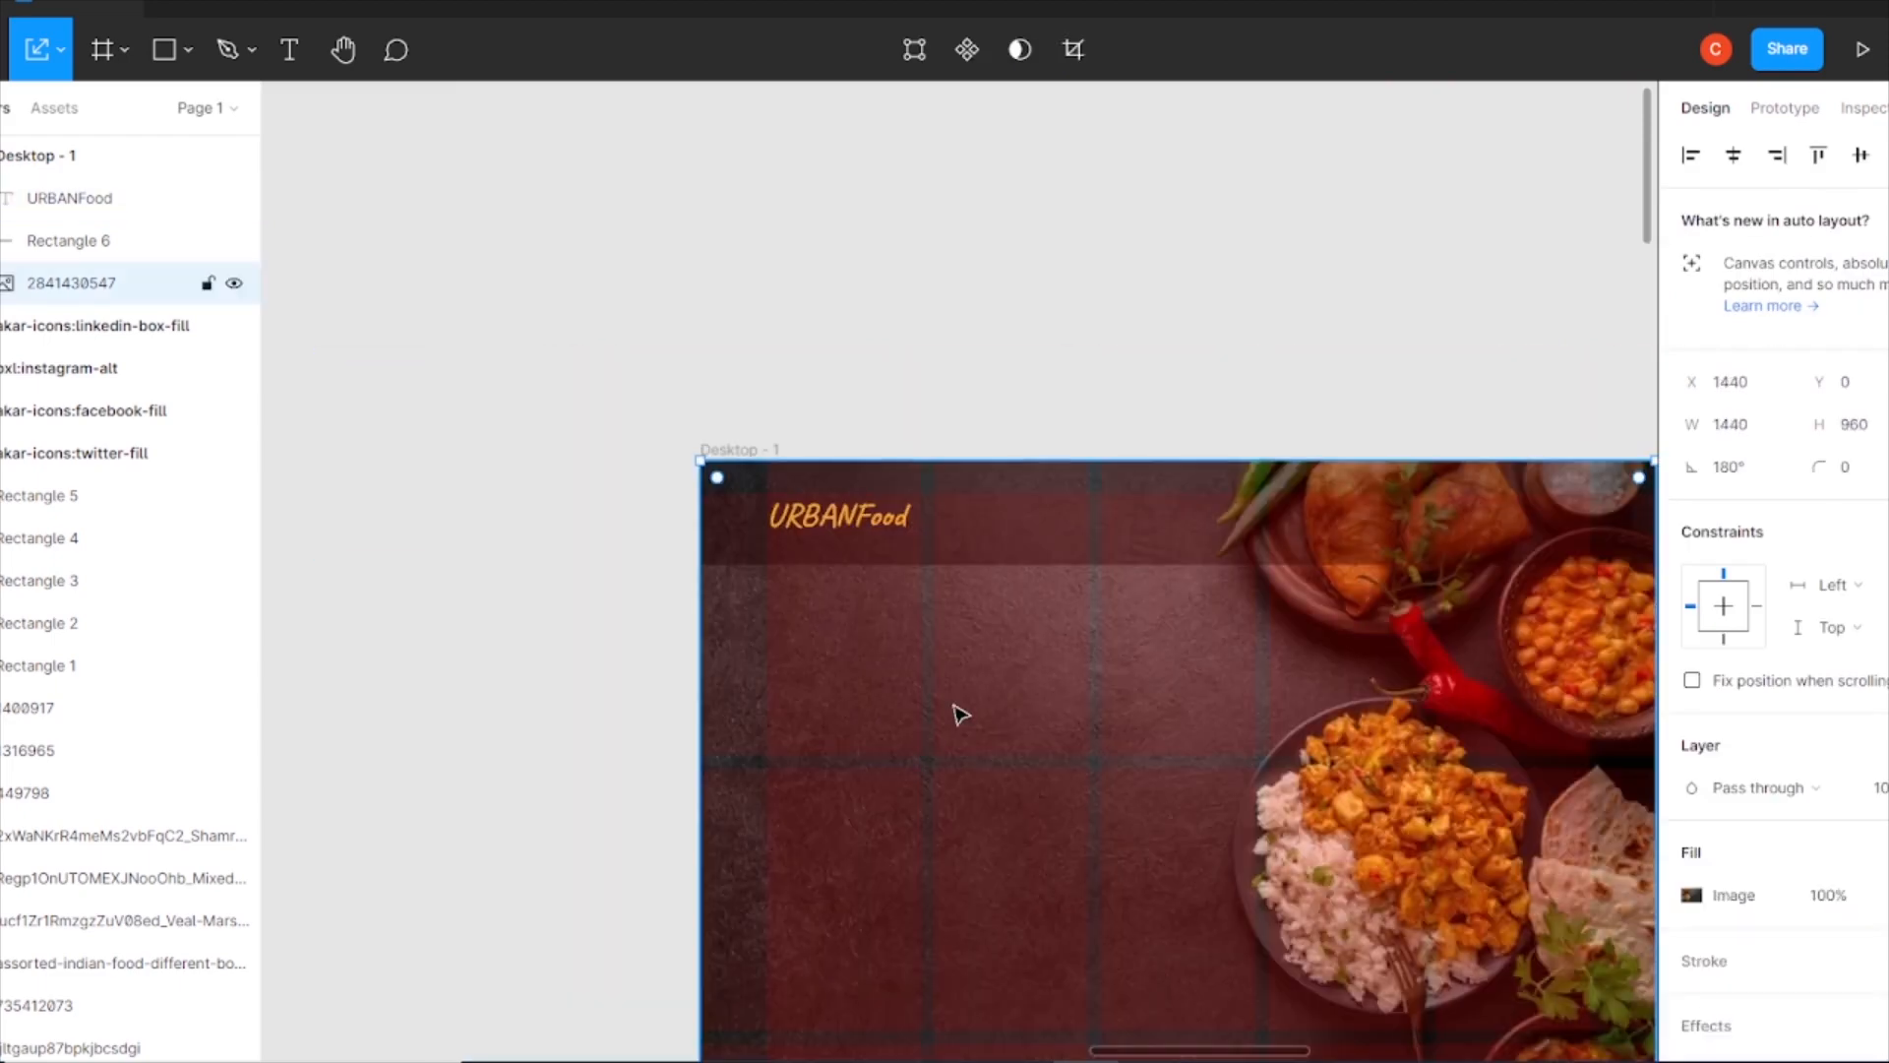
scroll(1432, 589, right, 3)
scroll(1432, 588, down, 1)
click(1535, 492)
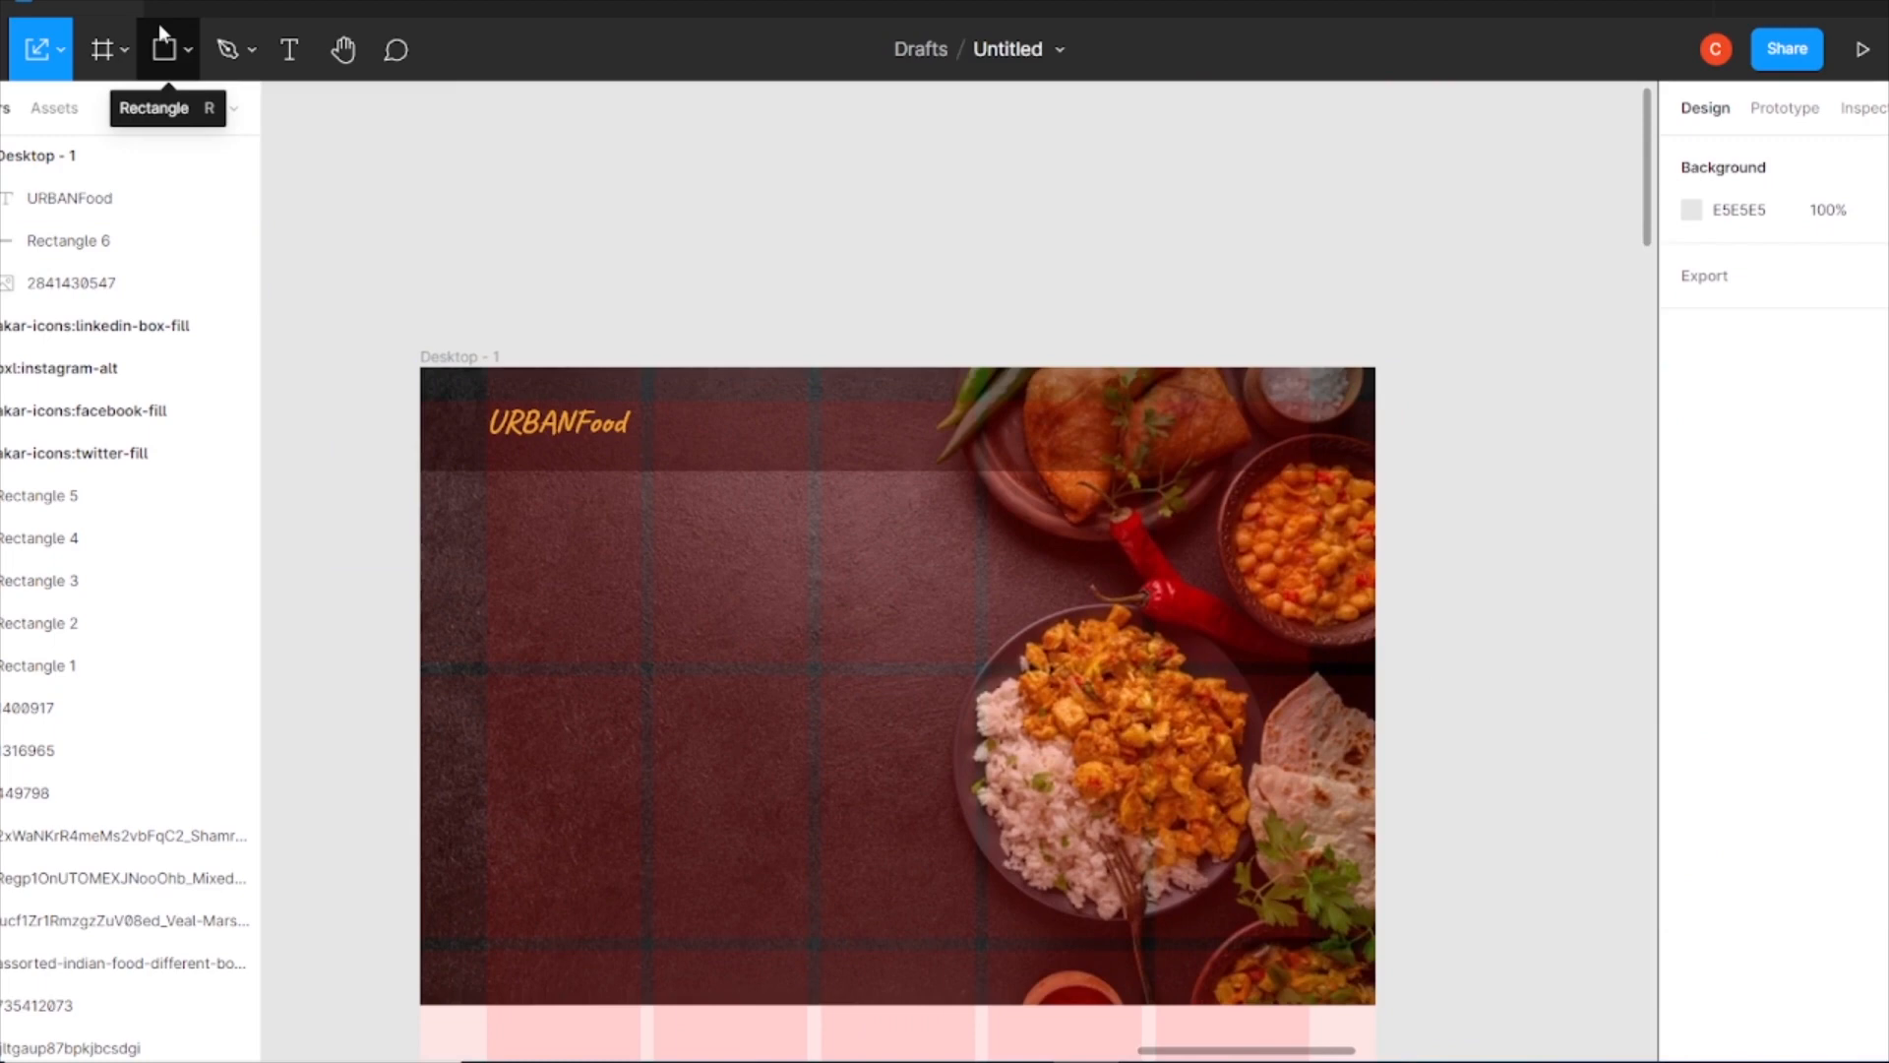
- Add a text label reading "Home" over the food photo below the header
key(t)
click(652, 592)
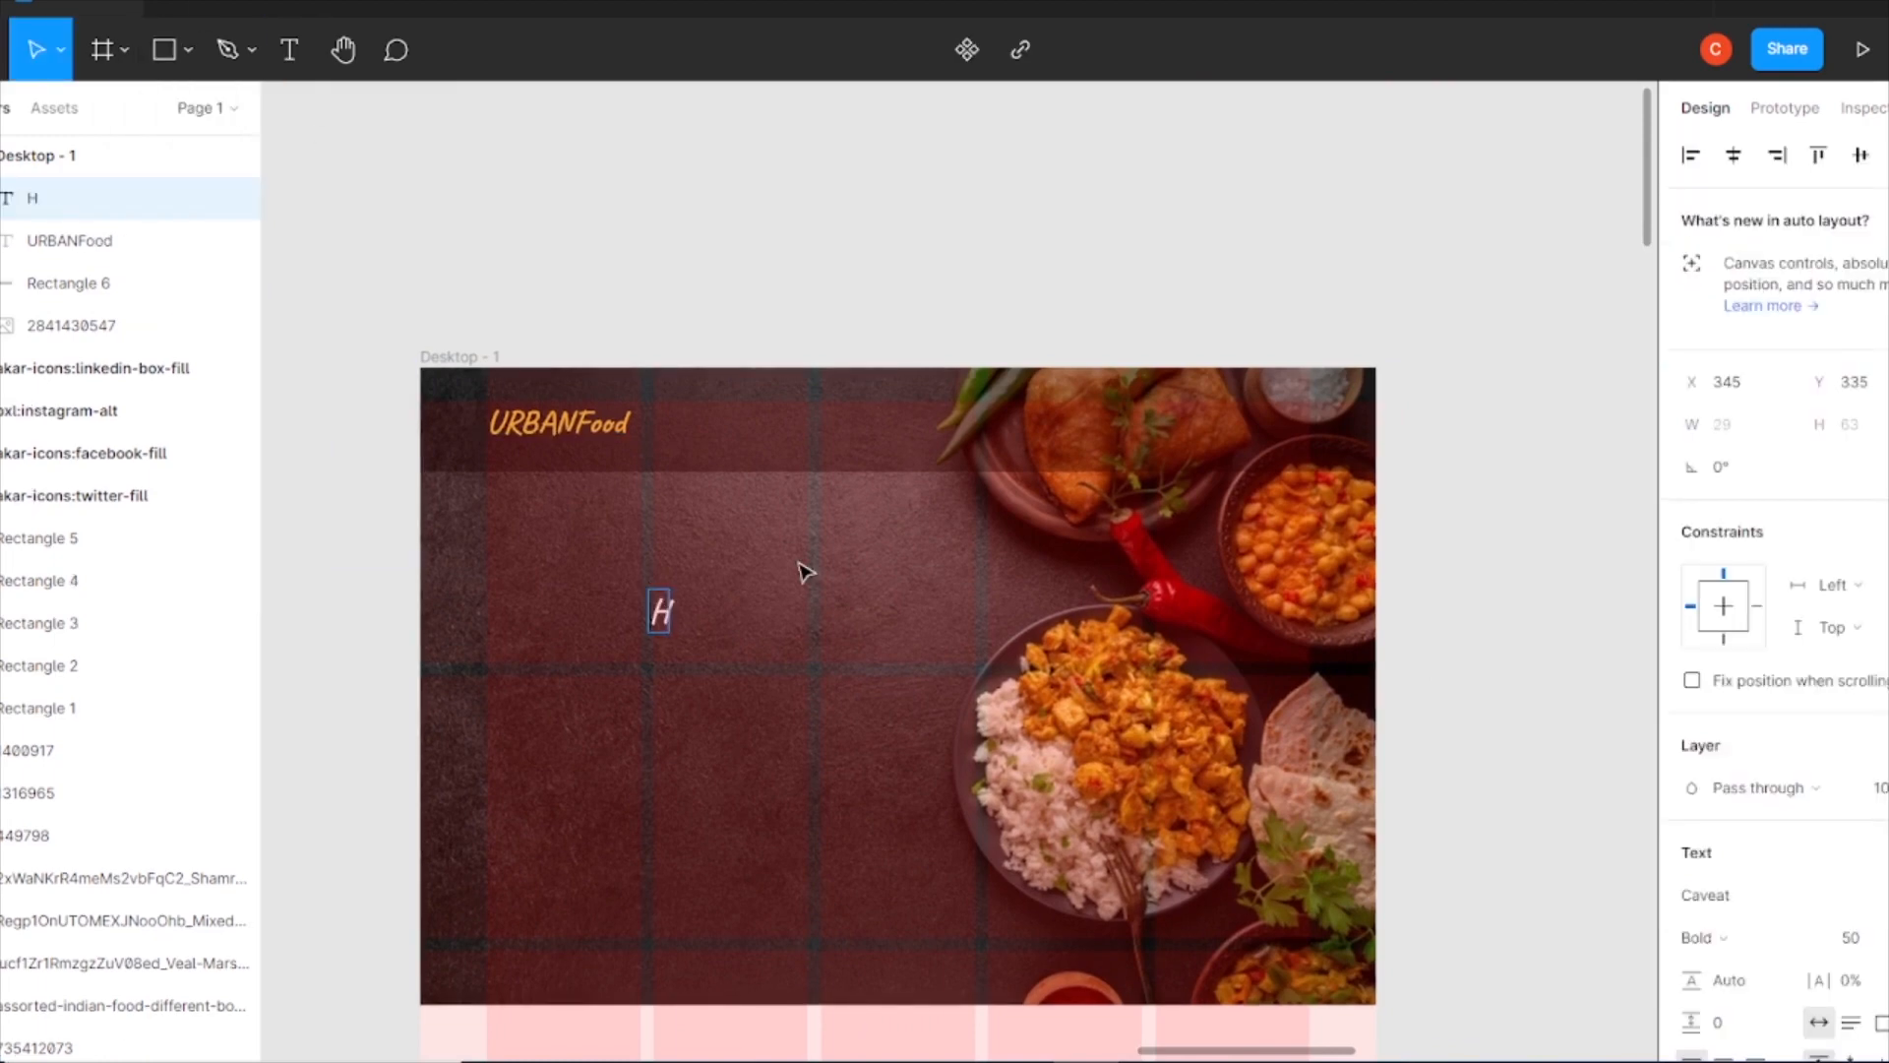
key(Escape)
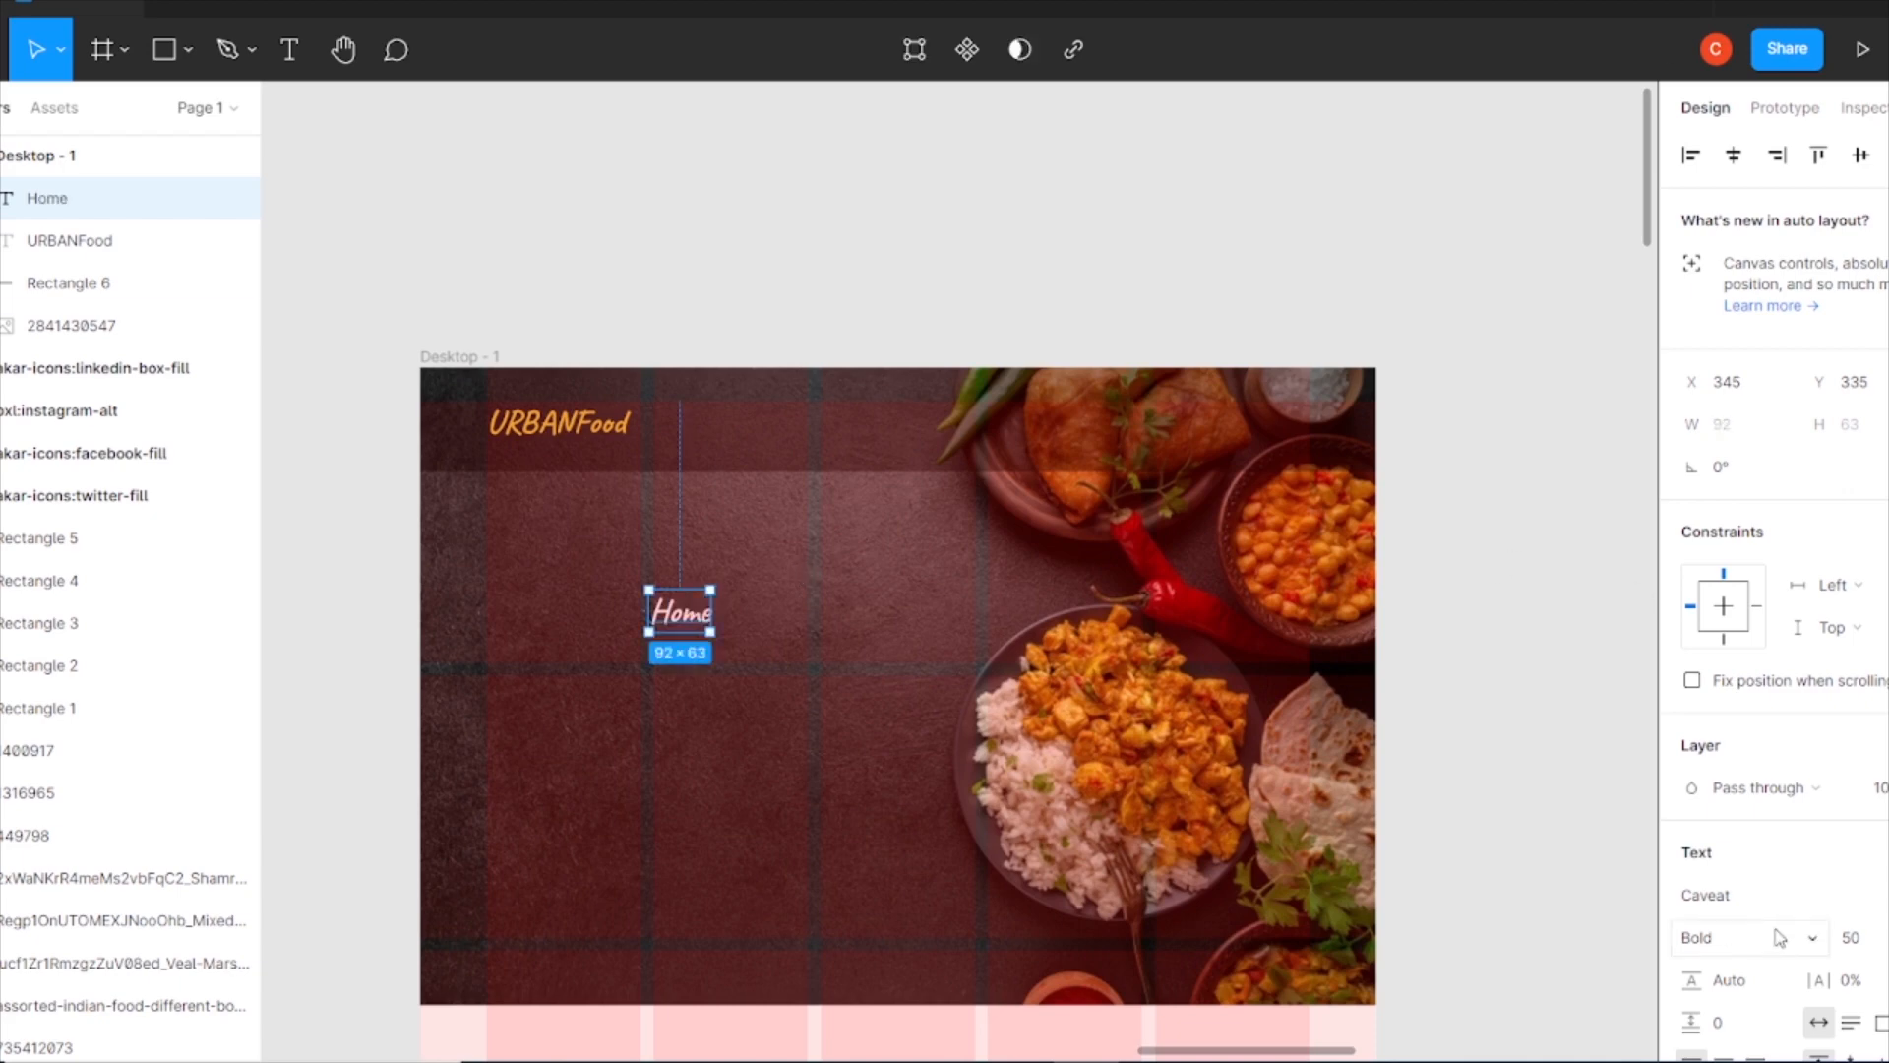
- Change the Home label's font to Roboto and its size to 18
click(1814, 942)
click(1801, 901)
click(1759, 895)
text(Roboto)
key(Return)
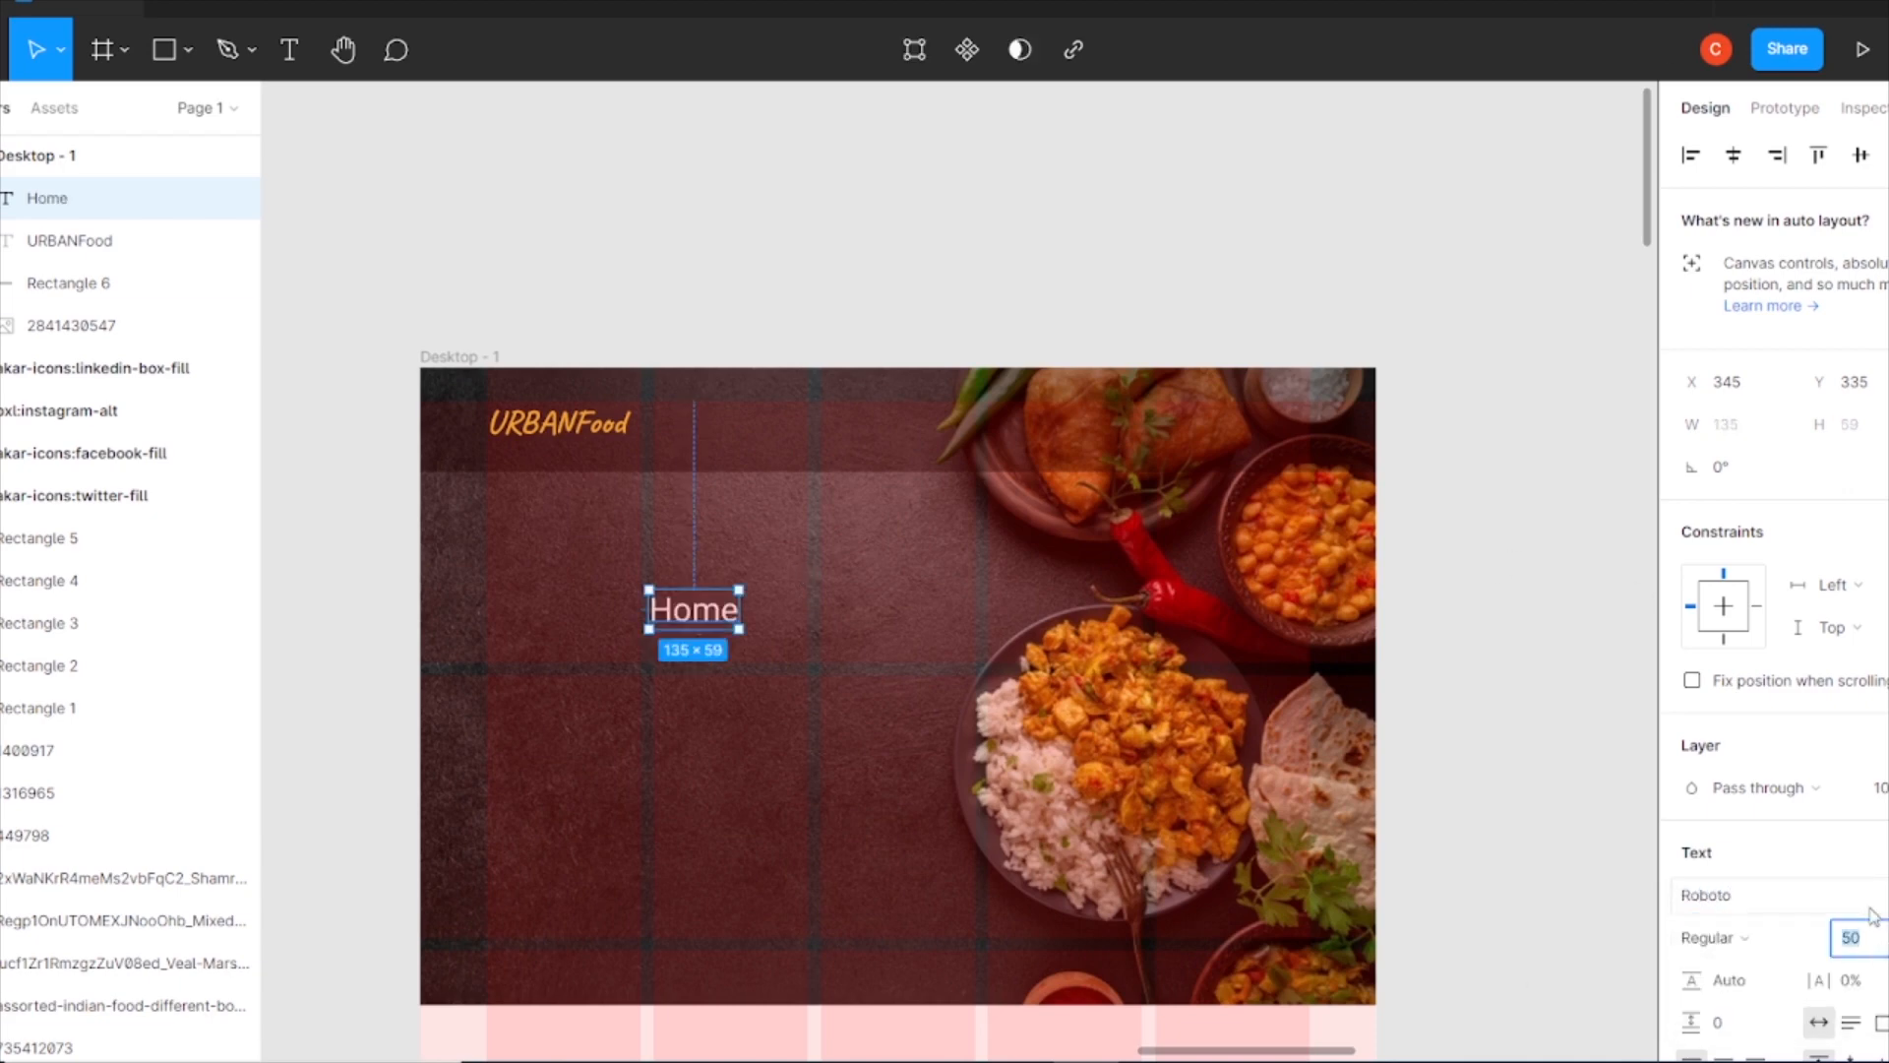
click(1873, 915)
text(18)
key(Return)
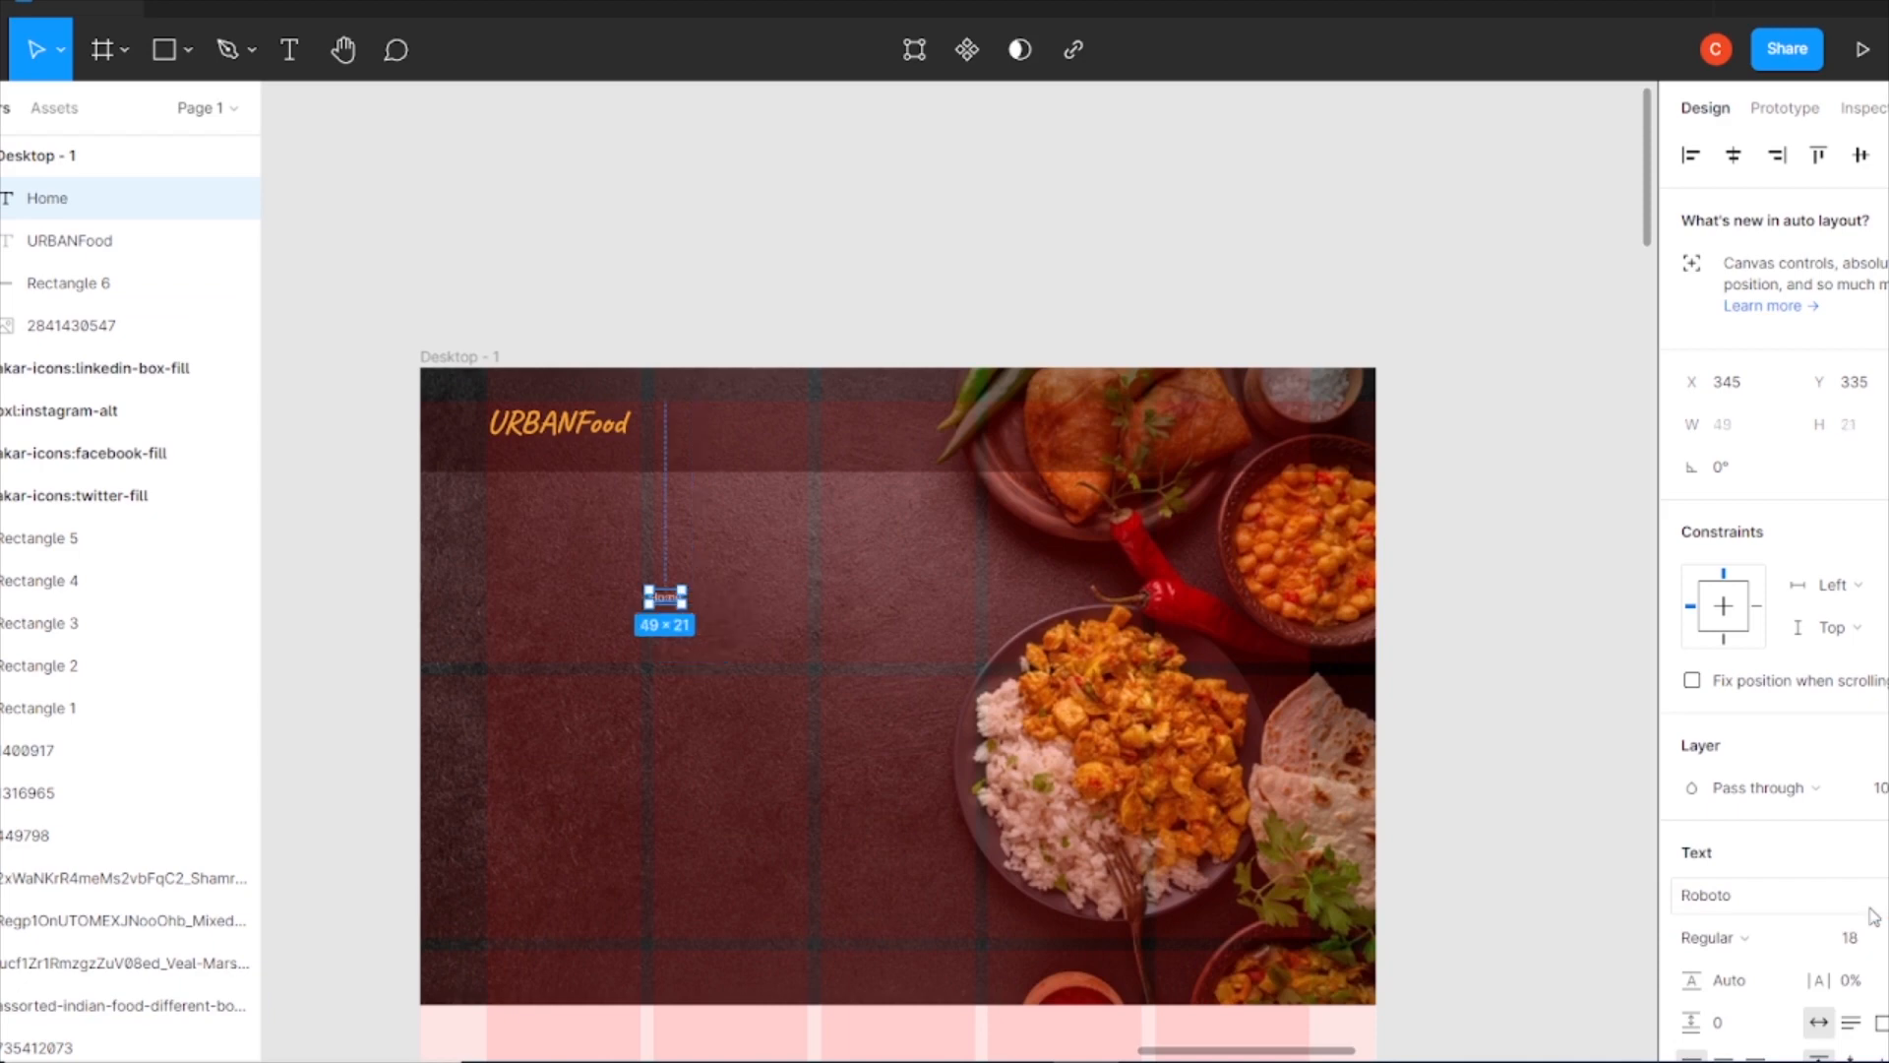
- Move the Home label into the header beside the logo and set it to Medium weight at size 21
scroll(963, 570, up, 5)
scroll(809, 653, left, 3)
drag(570, 654, 744, 302)
text(21)
key(Return)
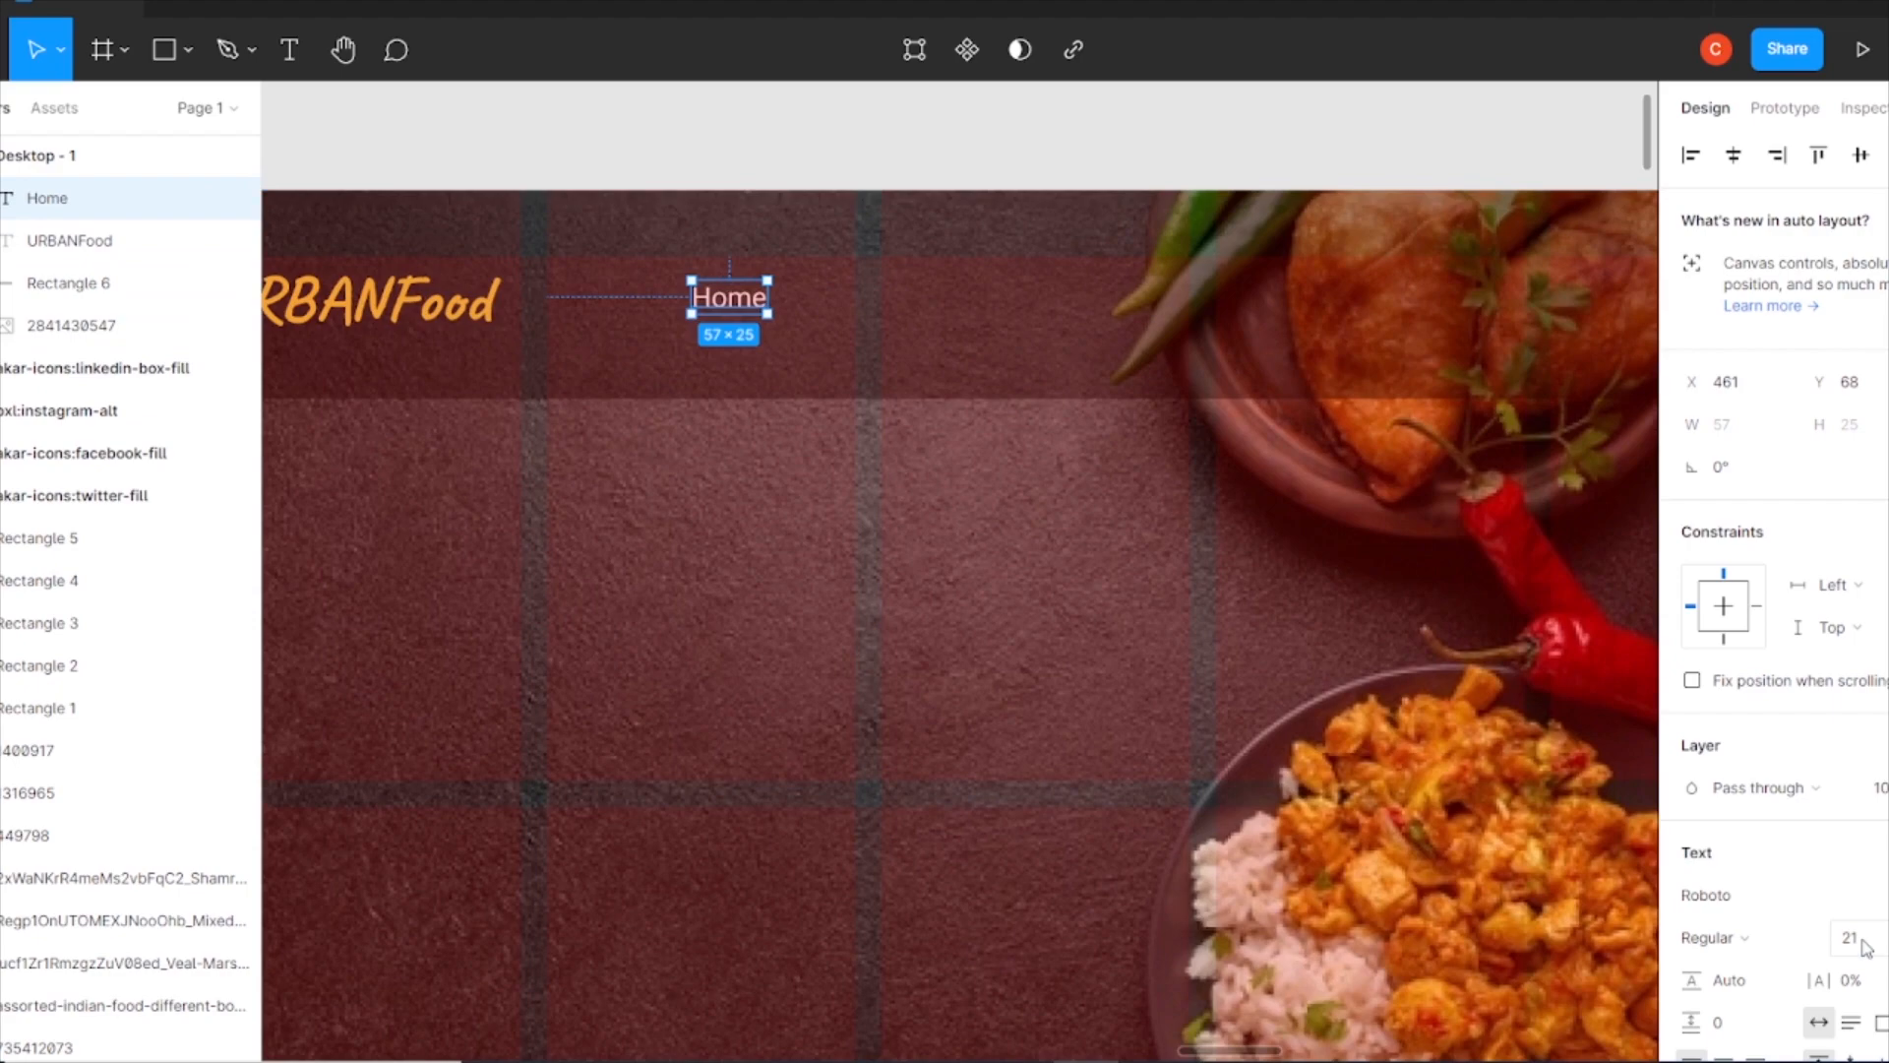
scroll(1538, 638, down, 5)
scroll(679, 662, up, 5)
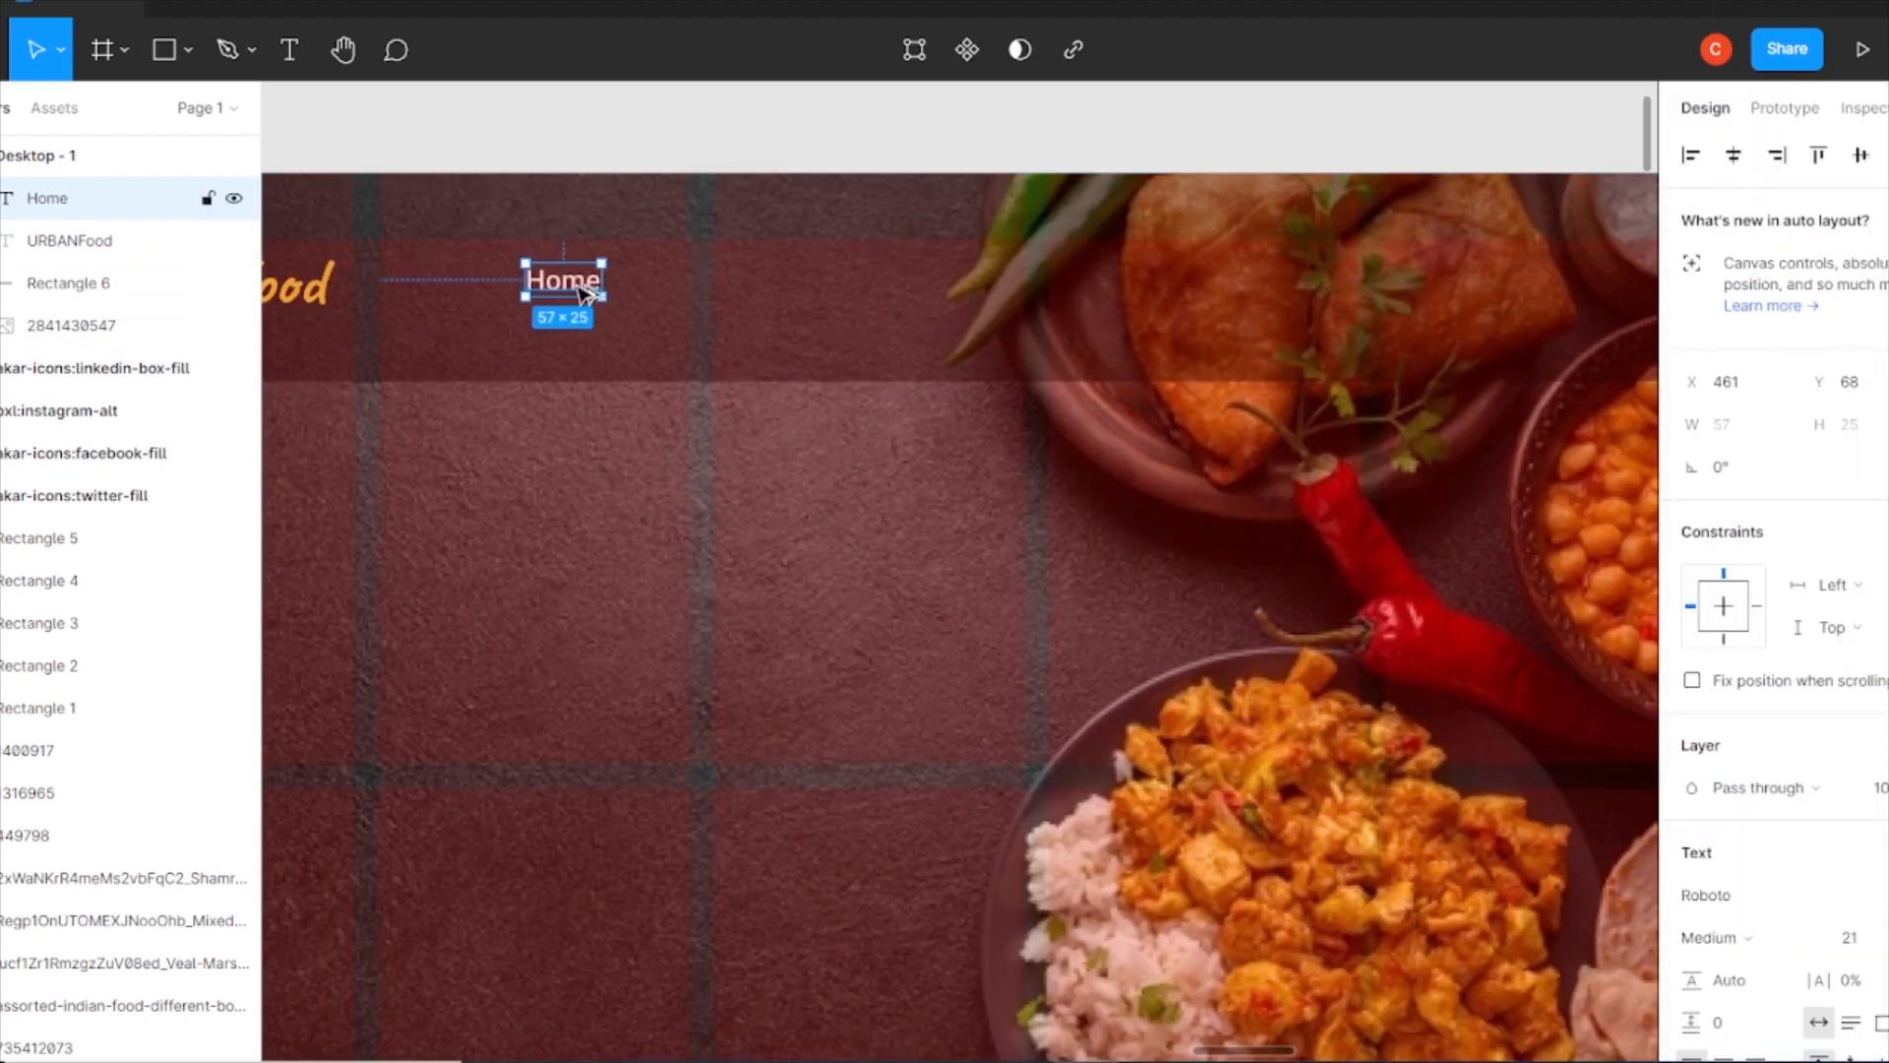
- Duplicate the Home label to its right in the header and change the copy's text to "Menu"
drag(588, 295, 758, 297)
key(Return)
text(Me)
key(Escape)
- Add two more copies of the Menu label along the header row, reading "Blog" and "More"
drag(748, 283, 885, 283)
key(ctrl+d)
double_click(866, 281)
text(Blog)
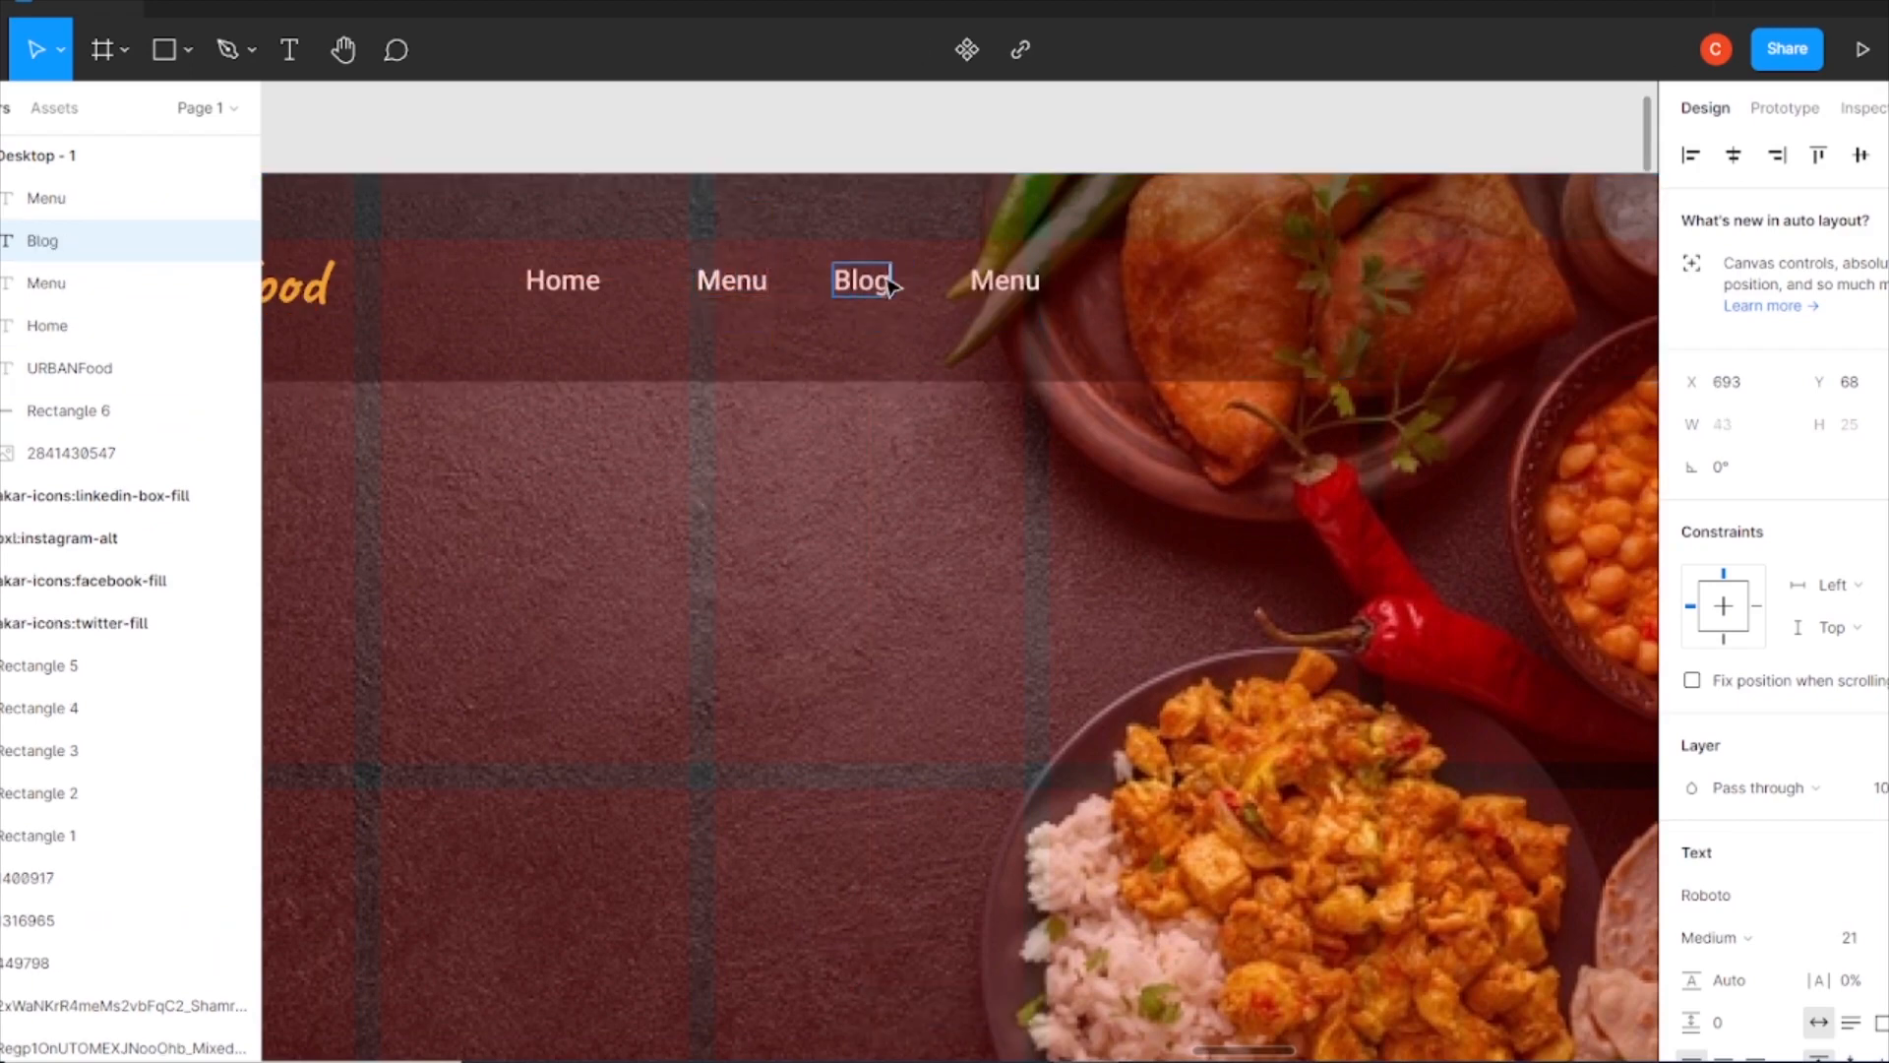
click(1041, 280)
- Duplicate the More label, change the copy to "SignUp / Login" and move it to the header's right grid margin
drag(1004, 280, 1203, 279)
key(Return)
text(SignUp / Login)
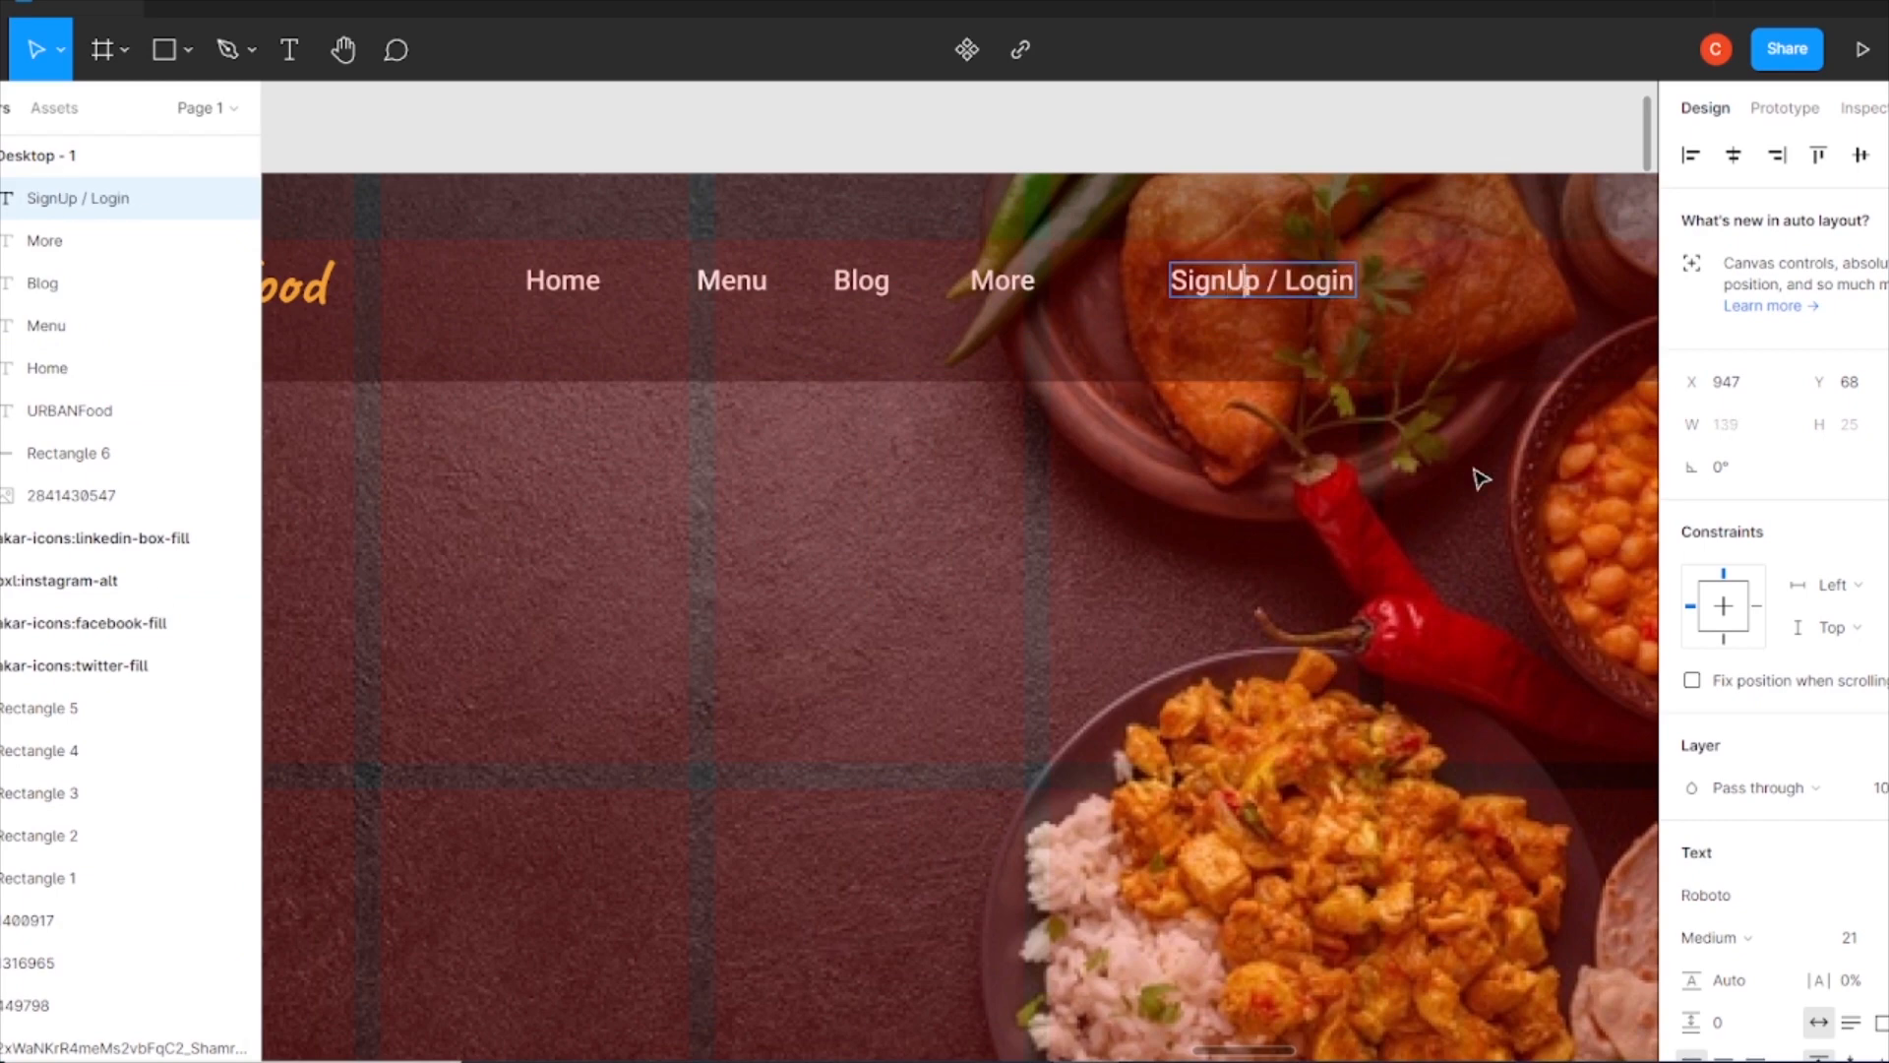
key(Escape)
key(ctrl+minus)
drag(1123, 433, 1297, 435)
- Space the Home, Menu, Blog and More labels evenly and group them
click(761, 428)
double_click(986, 428)
click(1003, 431)
drag(990, 430, 1015, 431)
shift+click(905, 426)
shift+click(844, 425)
shift+click(760, 425)
key(ctrl+g)
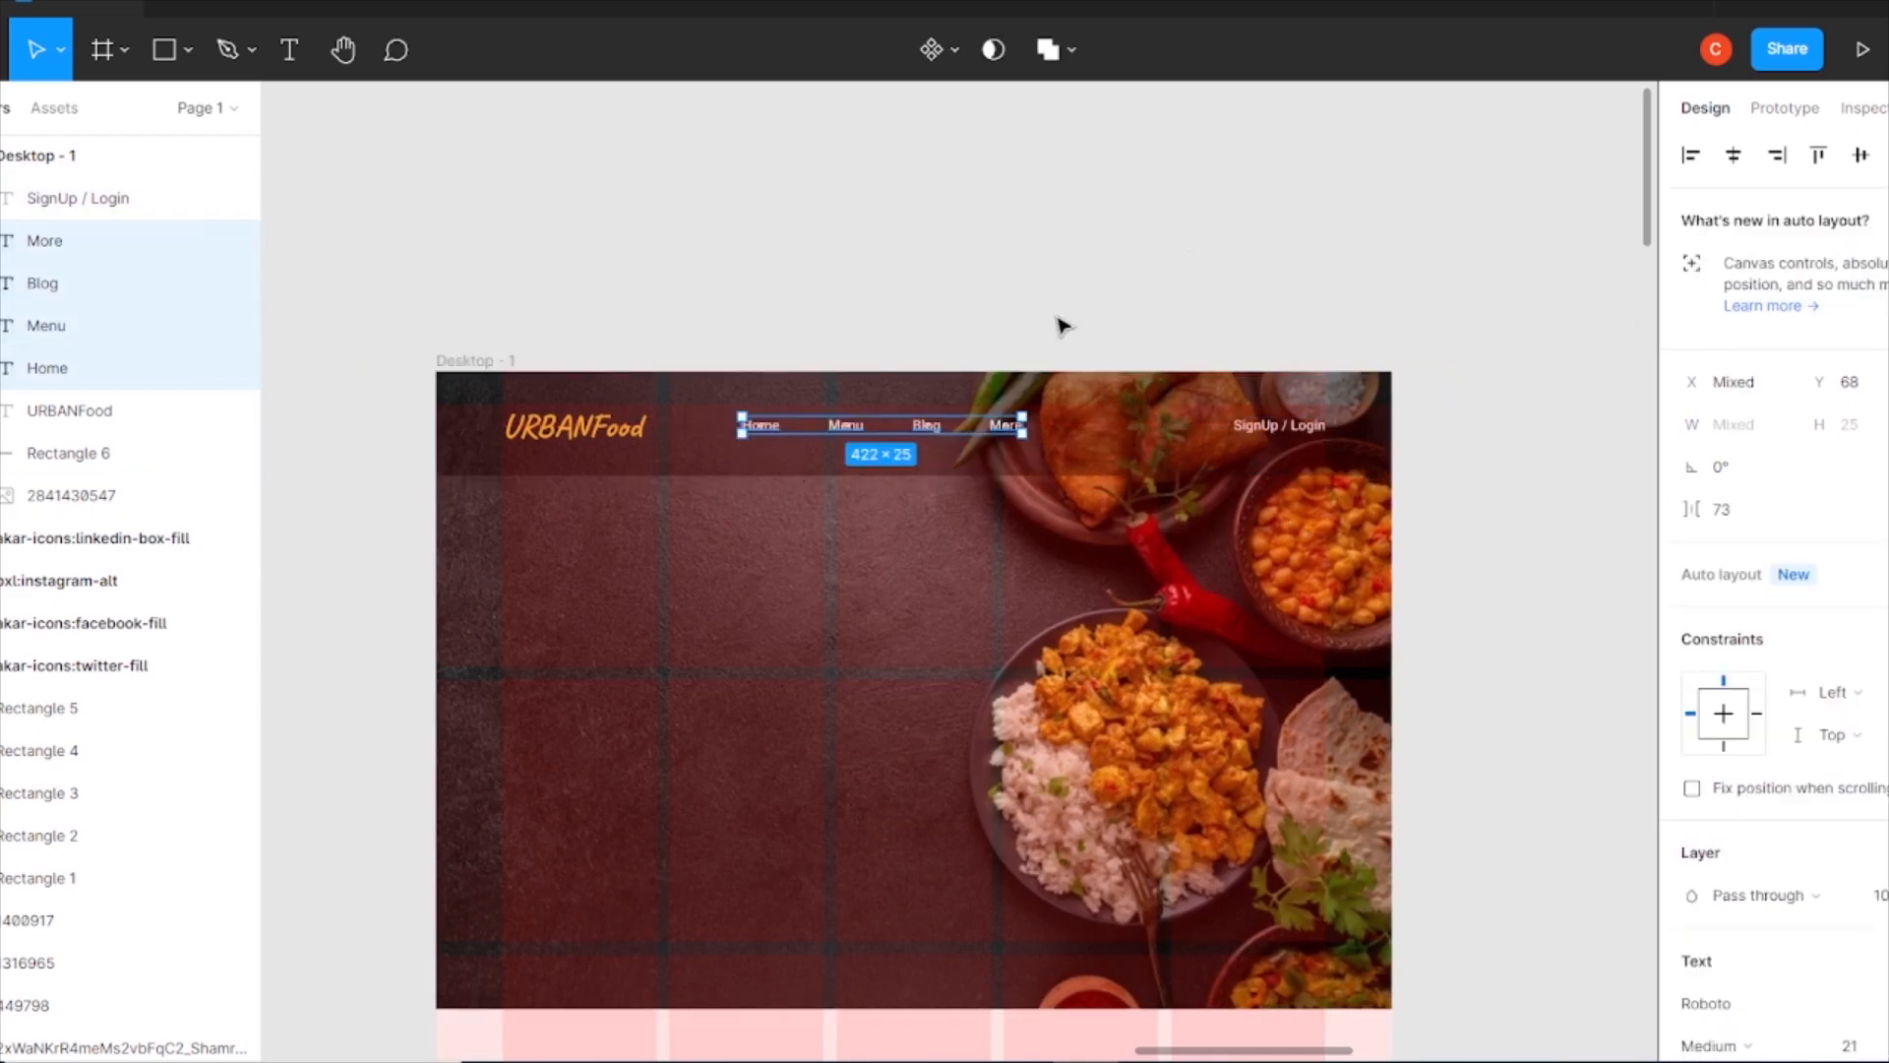
- Center the navigation group horizontally in the frame and align it vertically with the logo and the SignUp / Login label
click(1734, 156)
click(576, 426)
shift+click(957, 426)
shift+click(1279, 426)
click(1860, 156)
click(1298, 239)
click(576, 426)
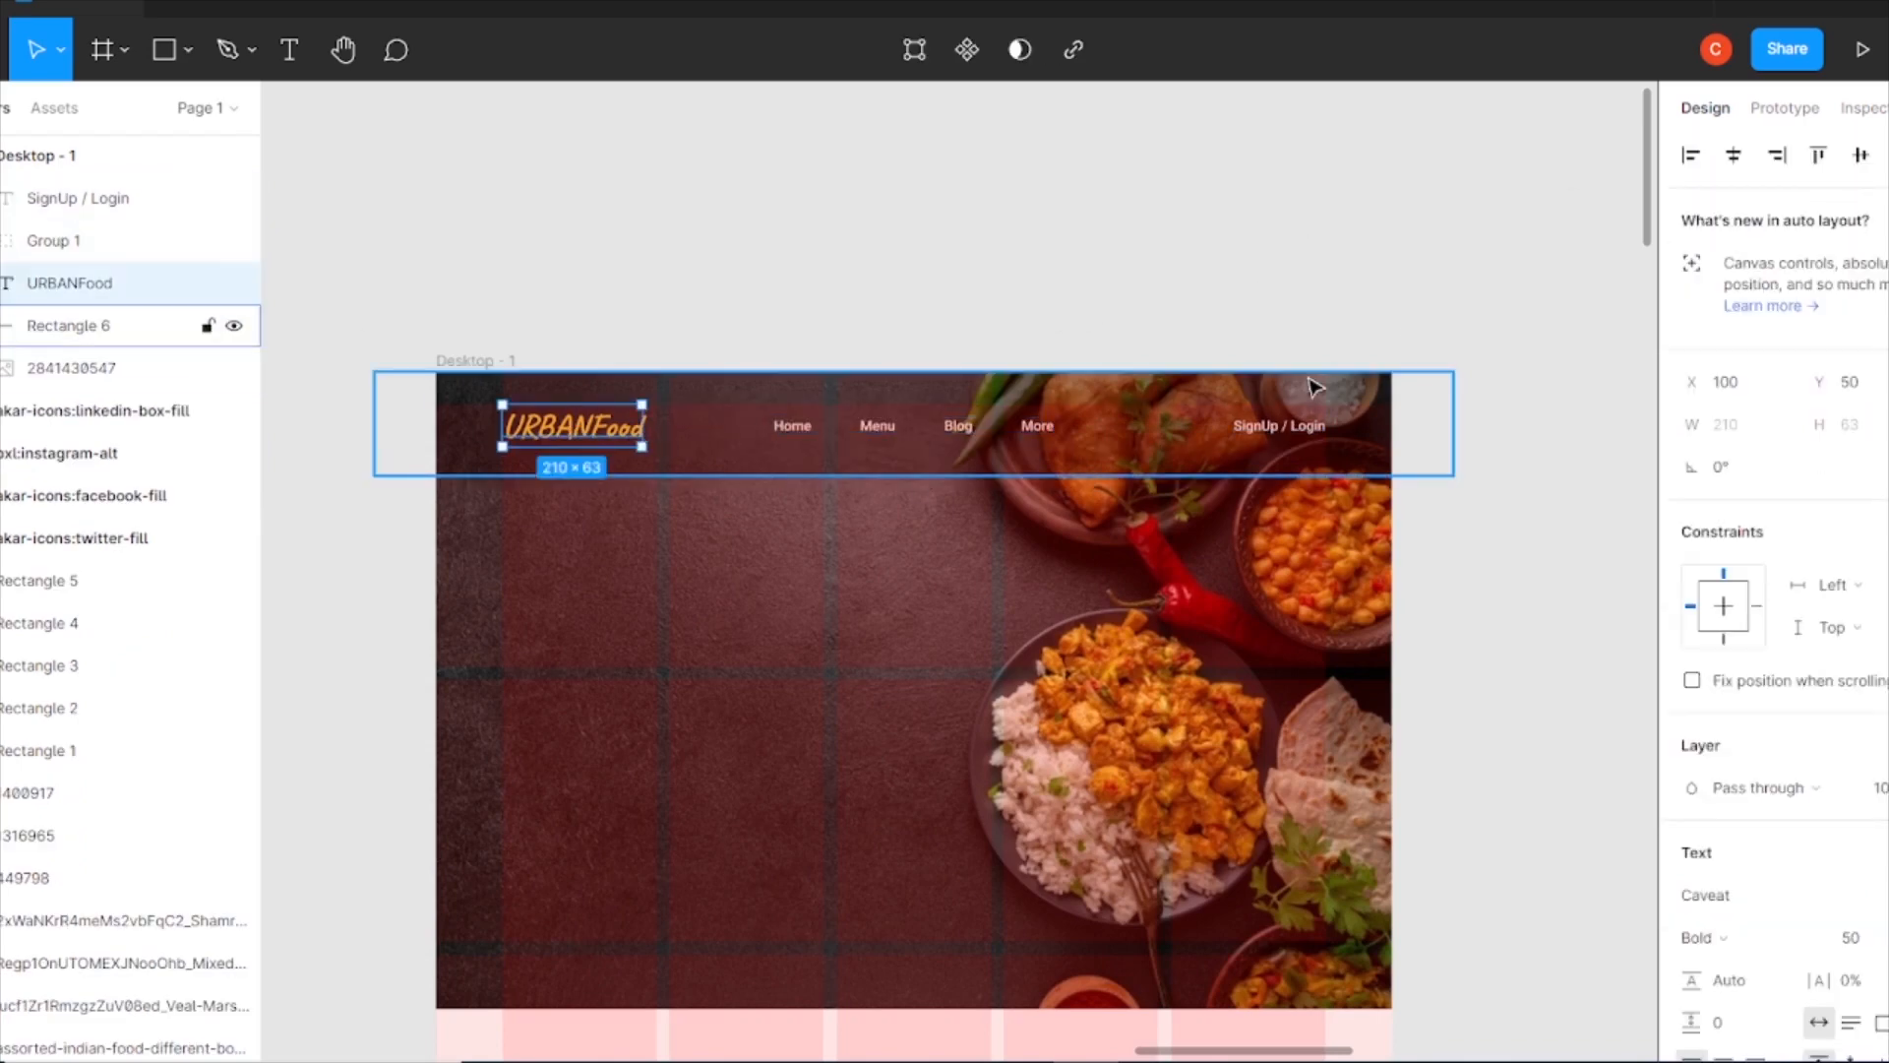
click(743, 347)
- Create the two-line headline "Taste Kiya Kya...?", place it at the left grid margin over the photo and set its size to 60
key(t)
click(532, 224)
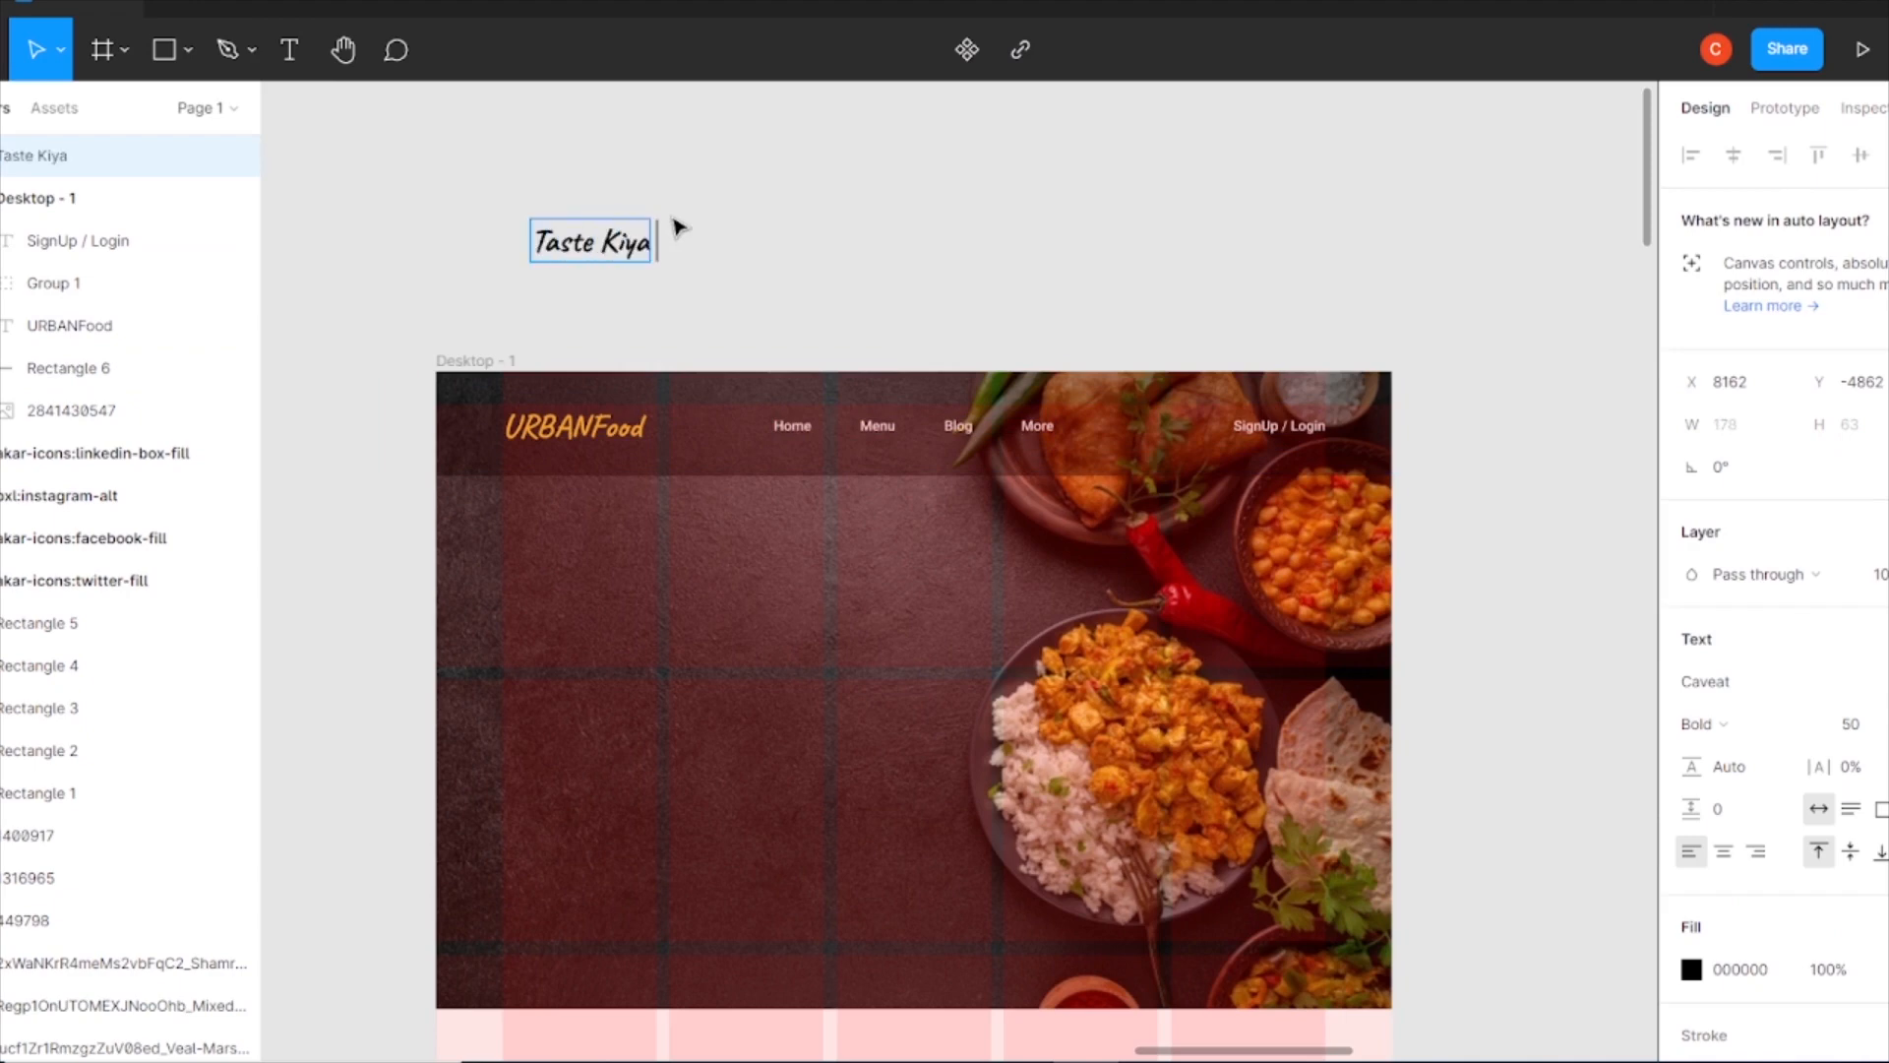
key(Return)
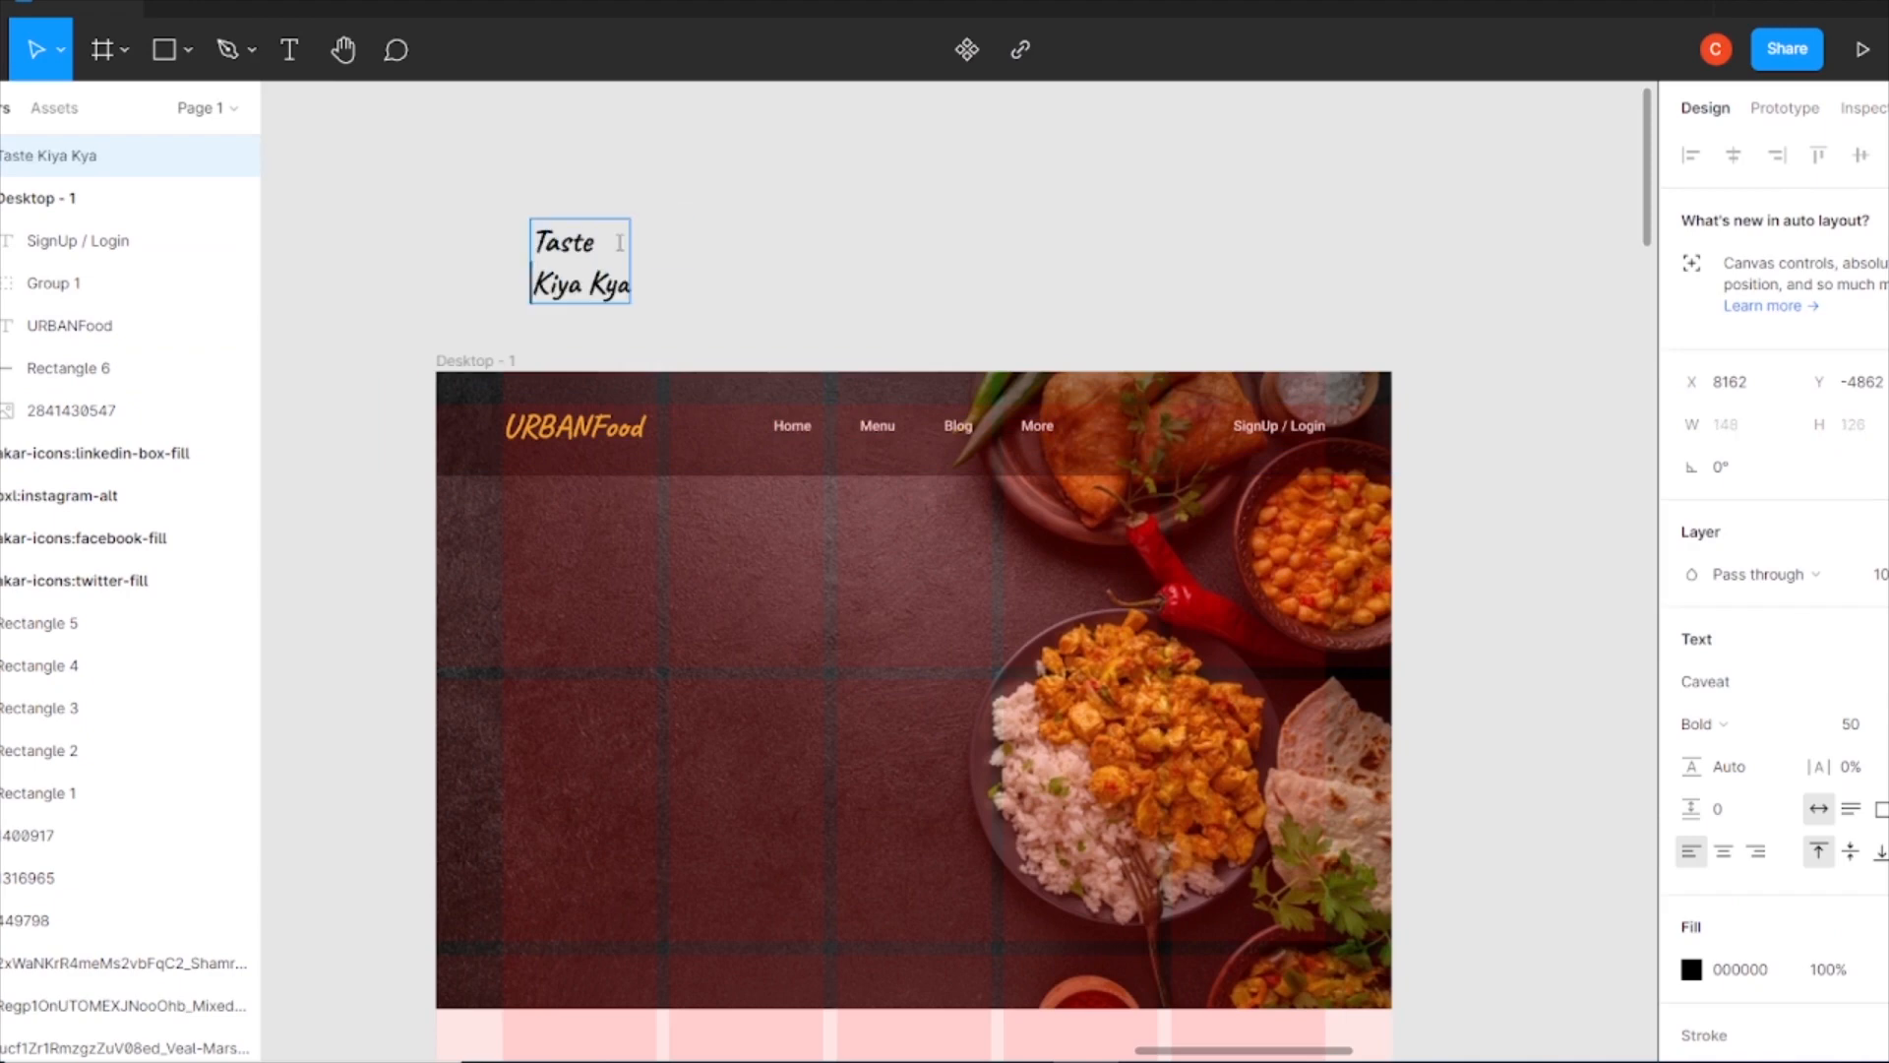
drag(580, 231, 553, 616)
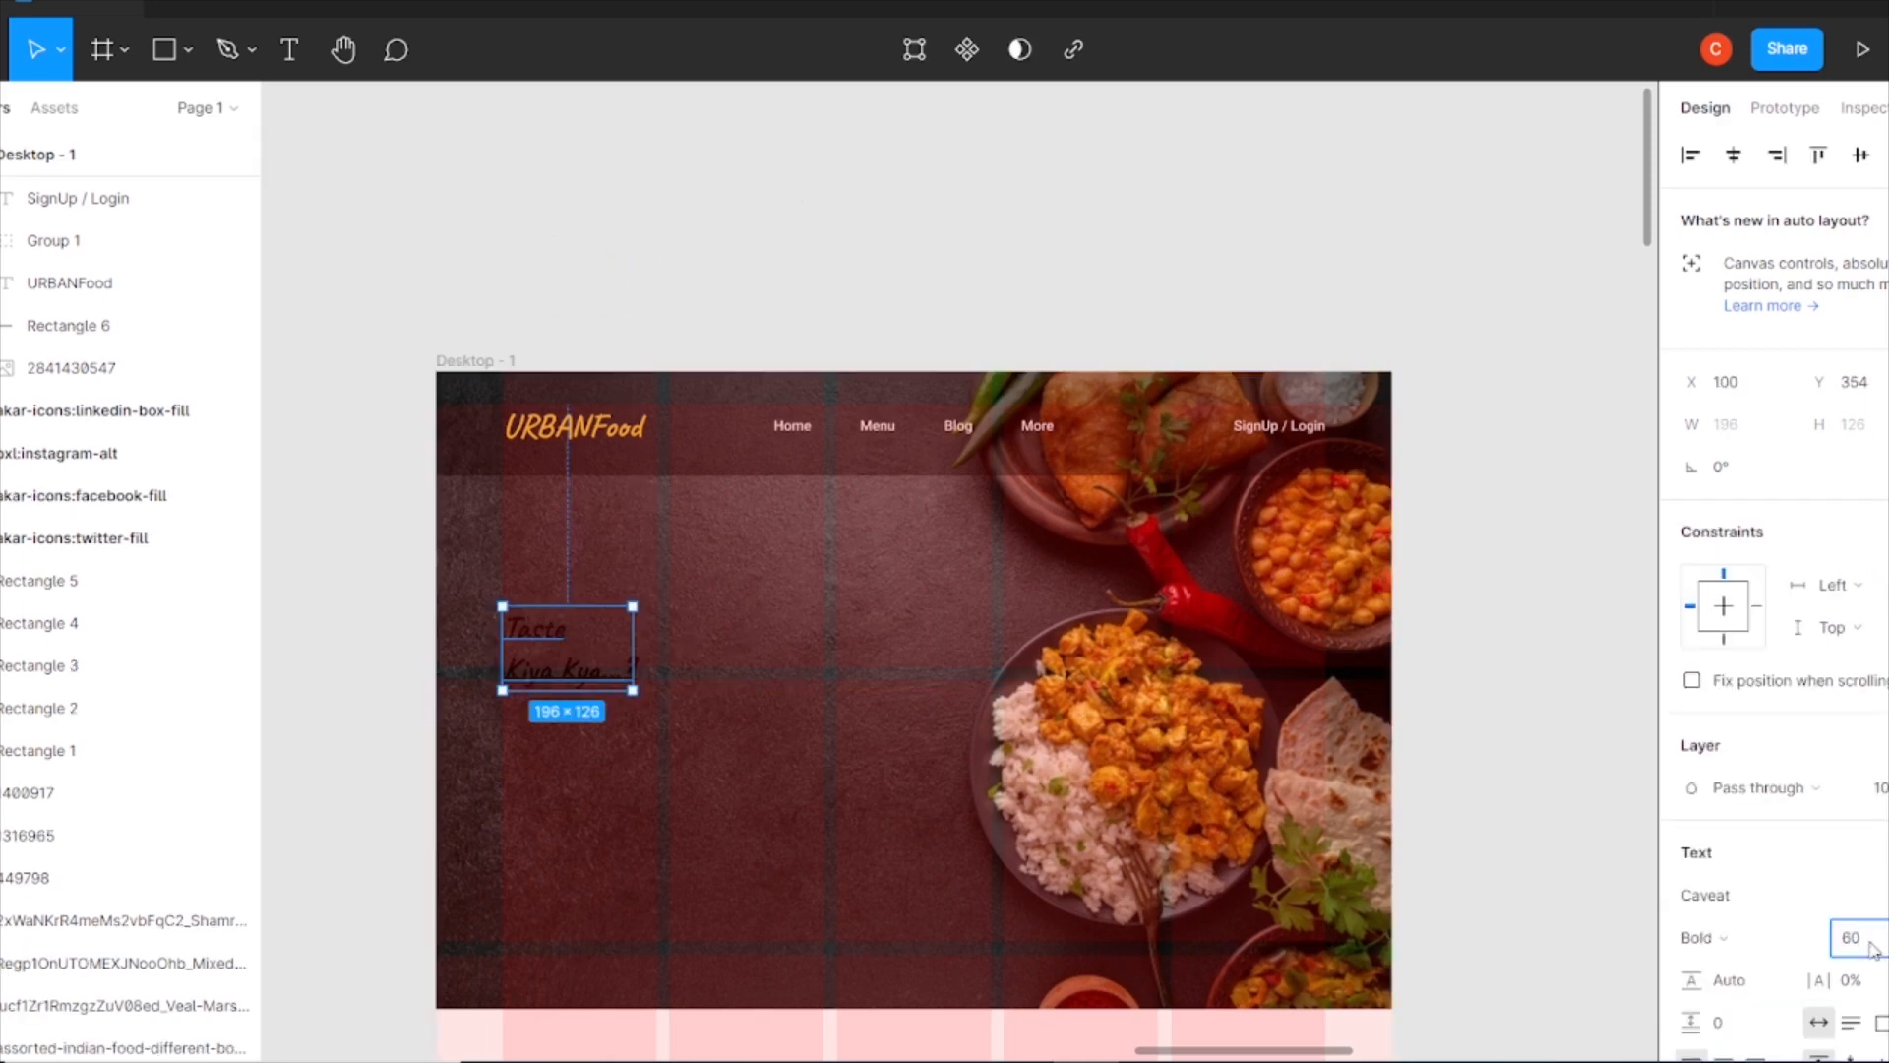
key(Return)
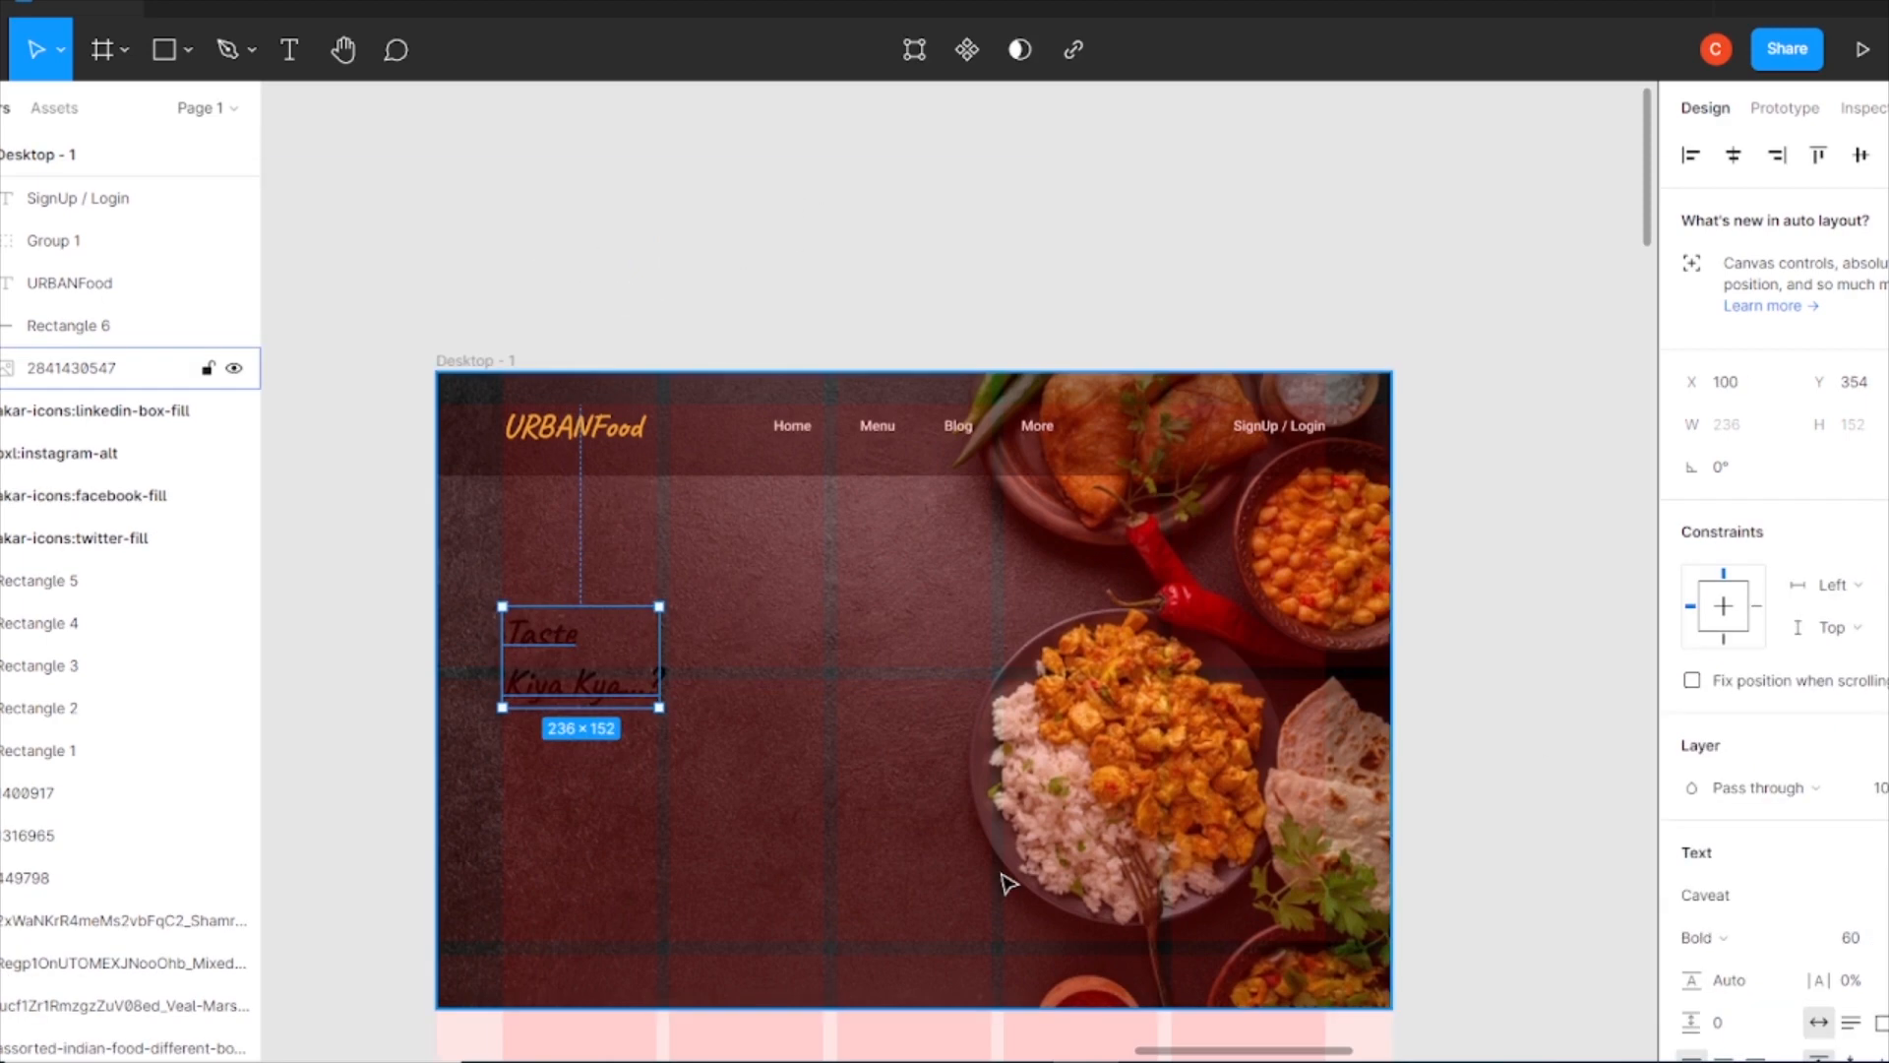
- Scale the headline proportionally to about 322 × 206
key(k)
drag(664, 659, 719, 661)
key(ctrl+z)
click(630, 617)
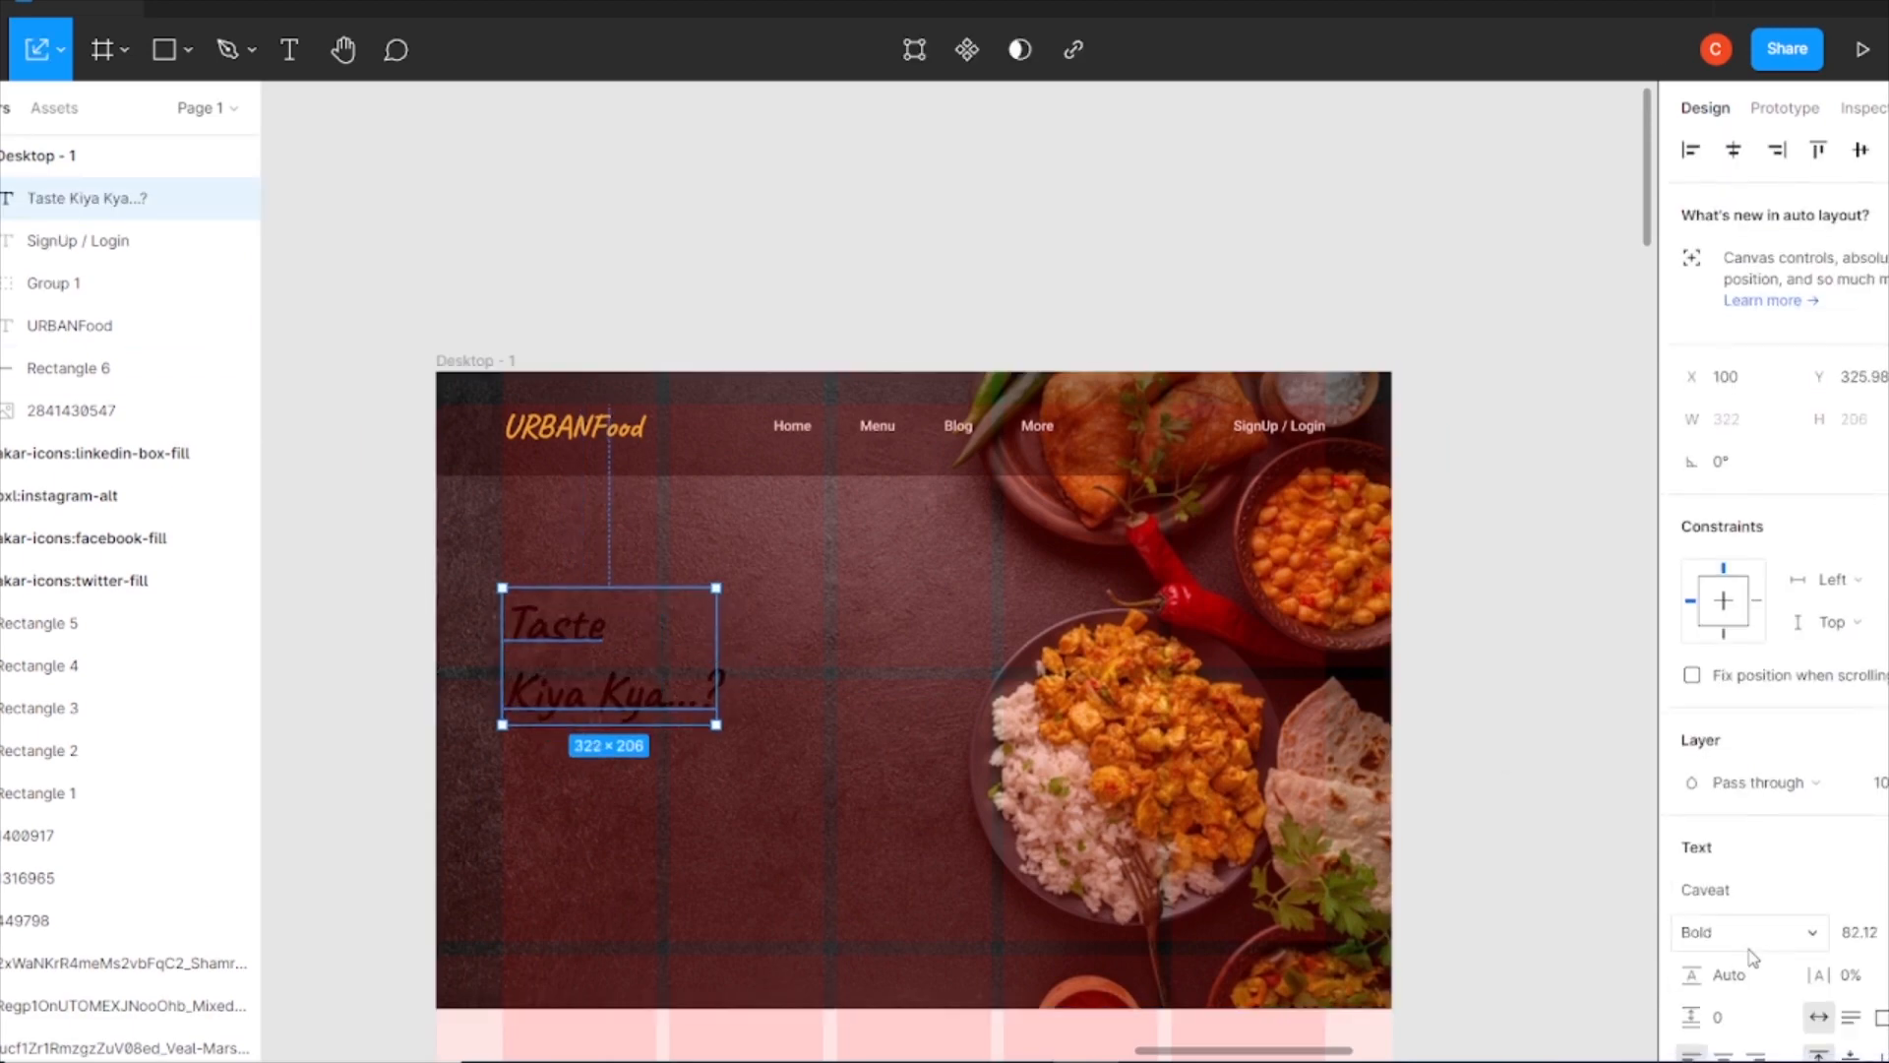
- Duplicate the headline with a slight offset as a layered shadow effect and fill the front copy with yellow EFC73B
scroll(1751, 956, down, 4)
click(1694, 768)
click(1468, 934)
click(1375, 935)
click(1635, 370)
mouse_move(592, 687)
mouse_down()
mouse_move(590, 669)
mouse_move(620, 696)
mouse_up()
click(1693, 767)
click(1468, 935)
key(Escape)
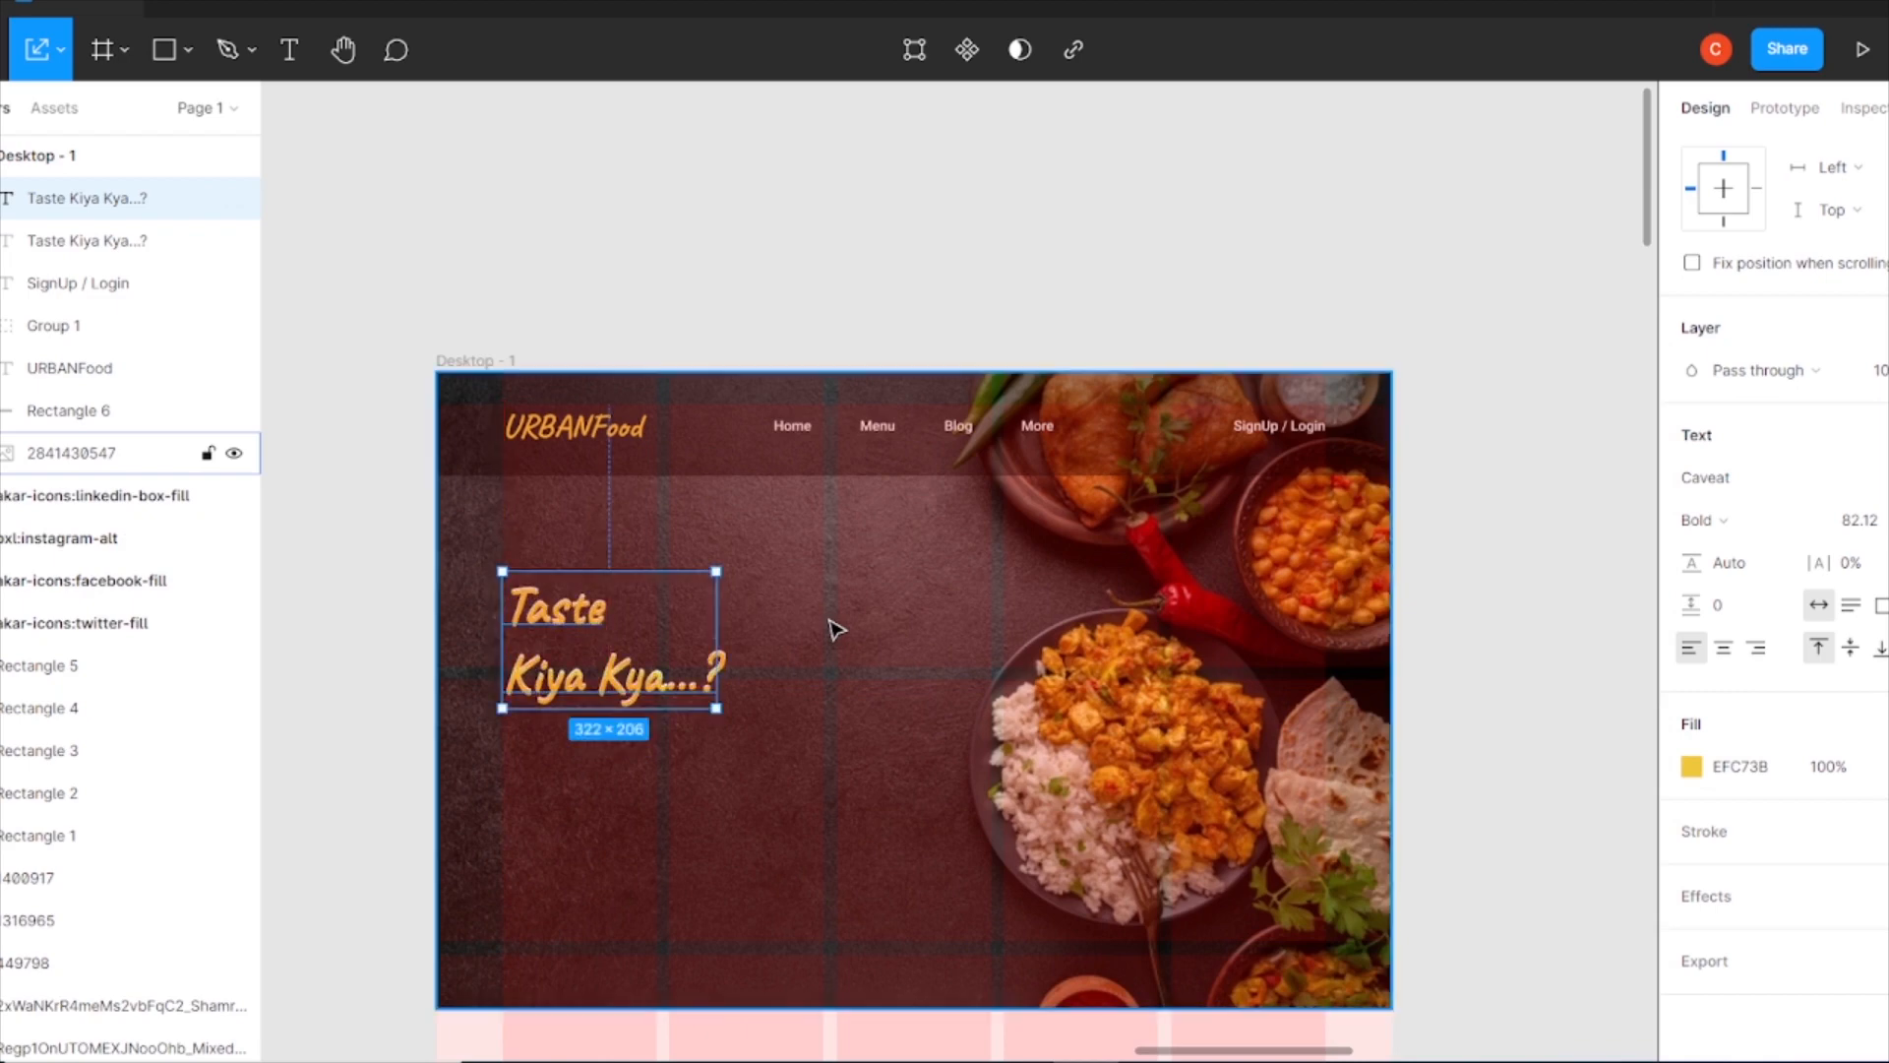
- Fill the back copy of the headline with pale yellow FFEFA9
click(128, 241)
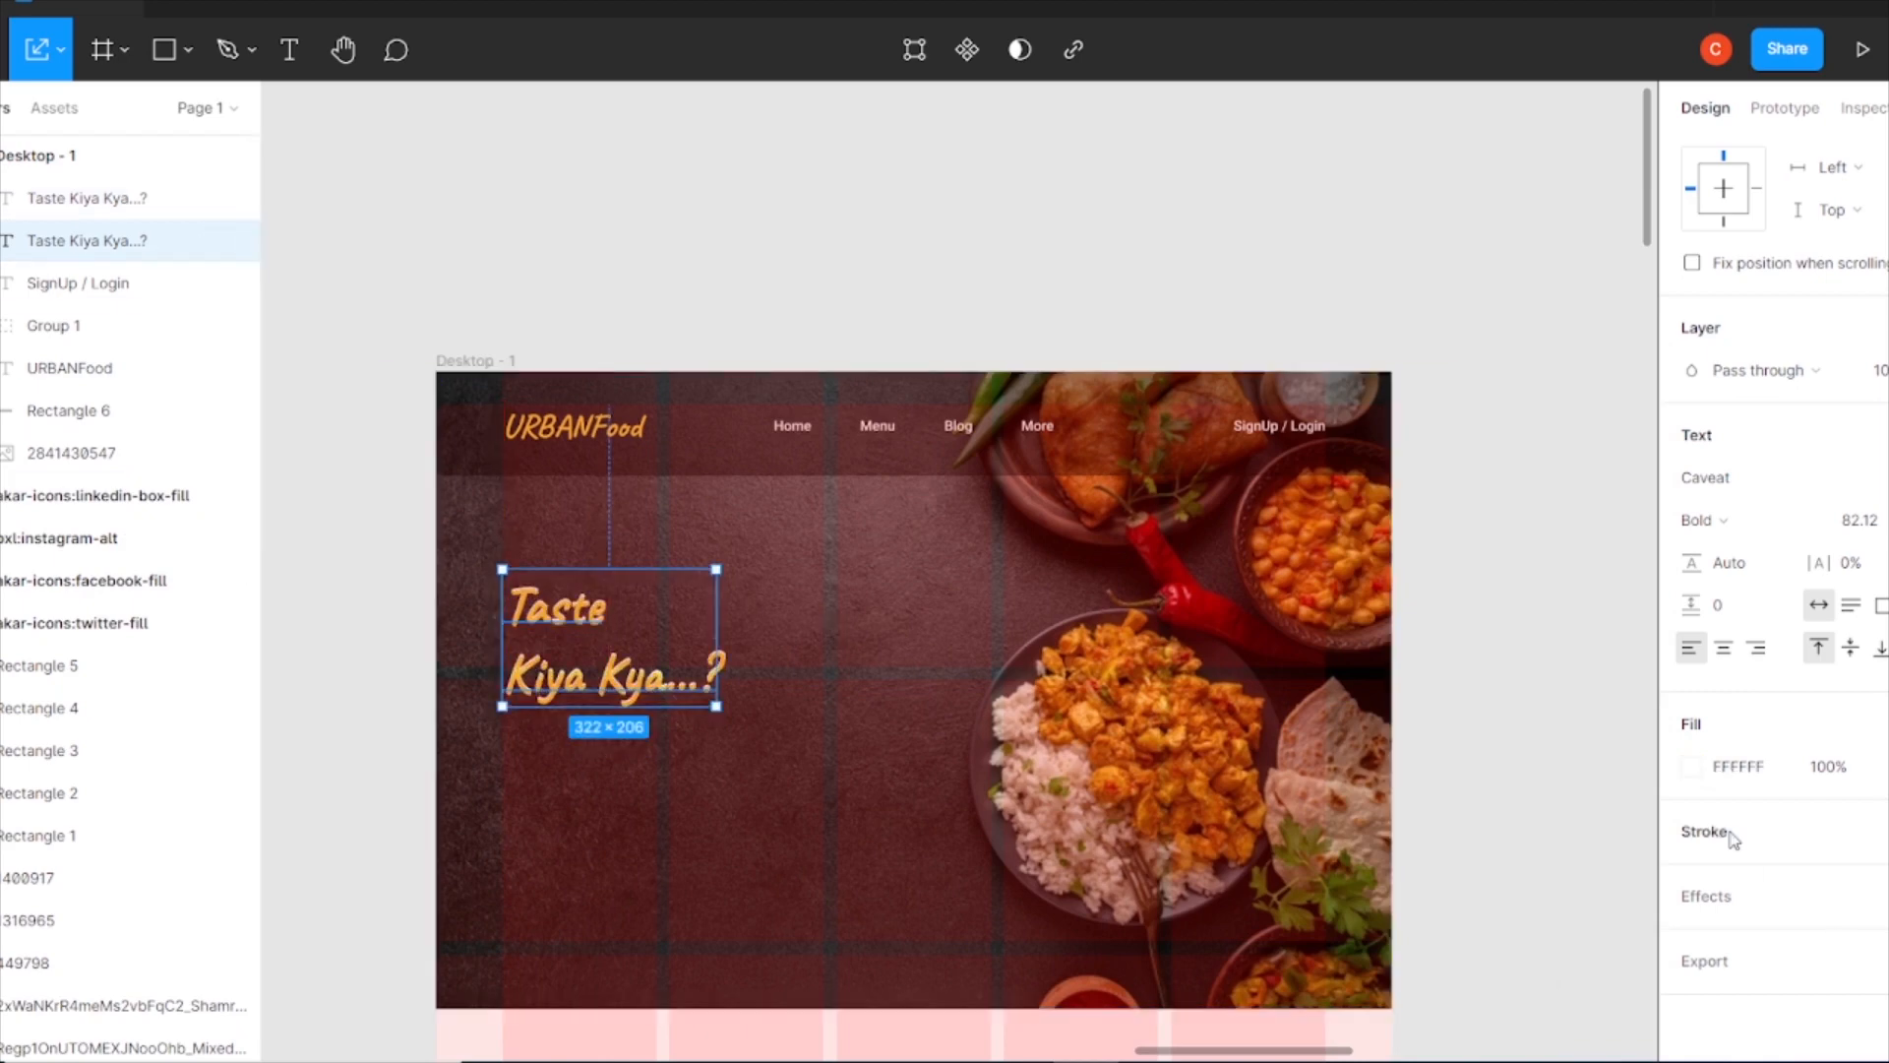
click(1692, 768)
click(1437, 935)
click(1469, 935)
click(1633, 372)
drag(795, 590, 777, 623)
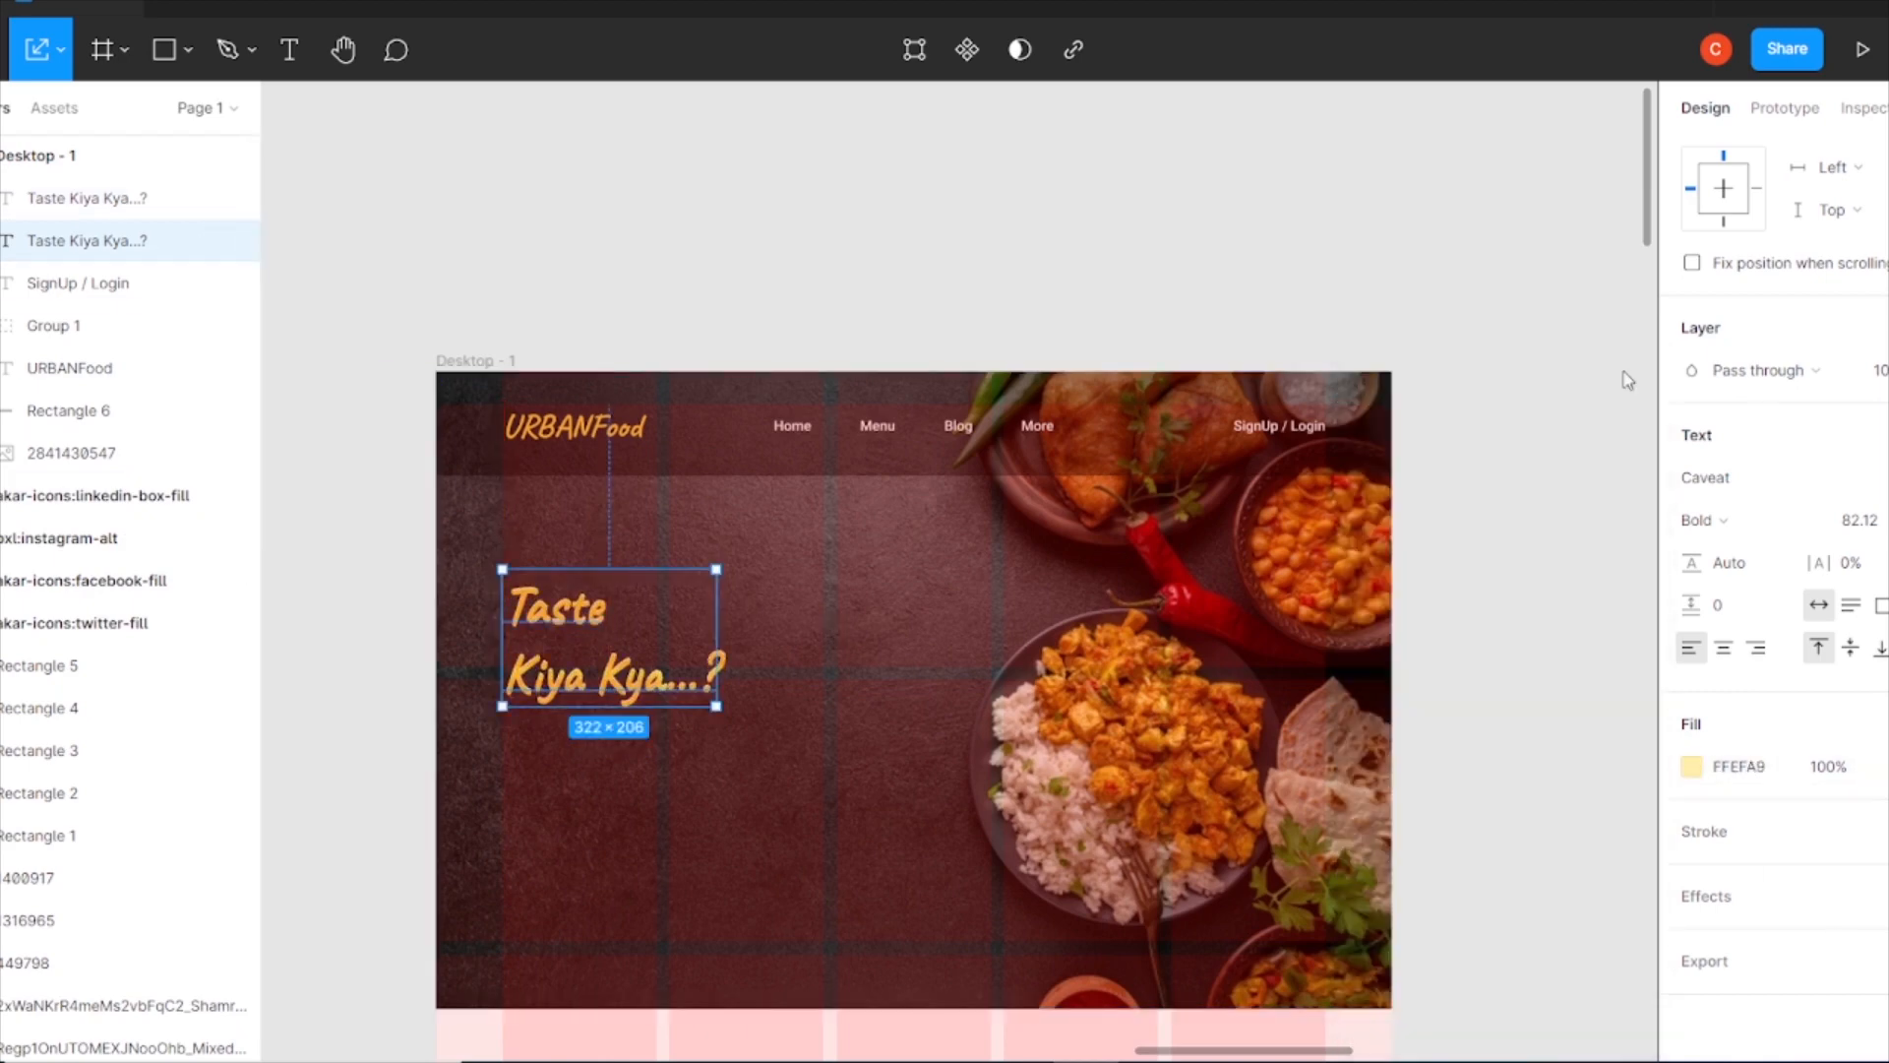
key(ctrl+z)
- Lock the hero photo layer and scale both headline copies up together to a text size of about 90
click(854, 580)
click(205, 454)
drag(492, 726, 649, 665)
drag(717, 613, 737, 613)
click(836, 691)
- Create a text box of about 504 × 152 below the headline at the left grid margin with the placeholder text "hsbskbdj"
key(t)
drag(502, 747, 839, 856)
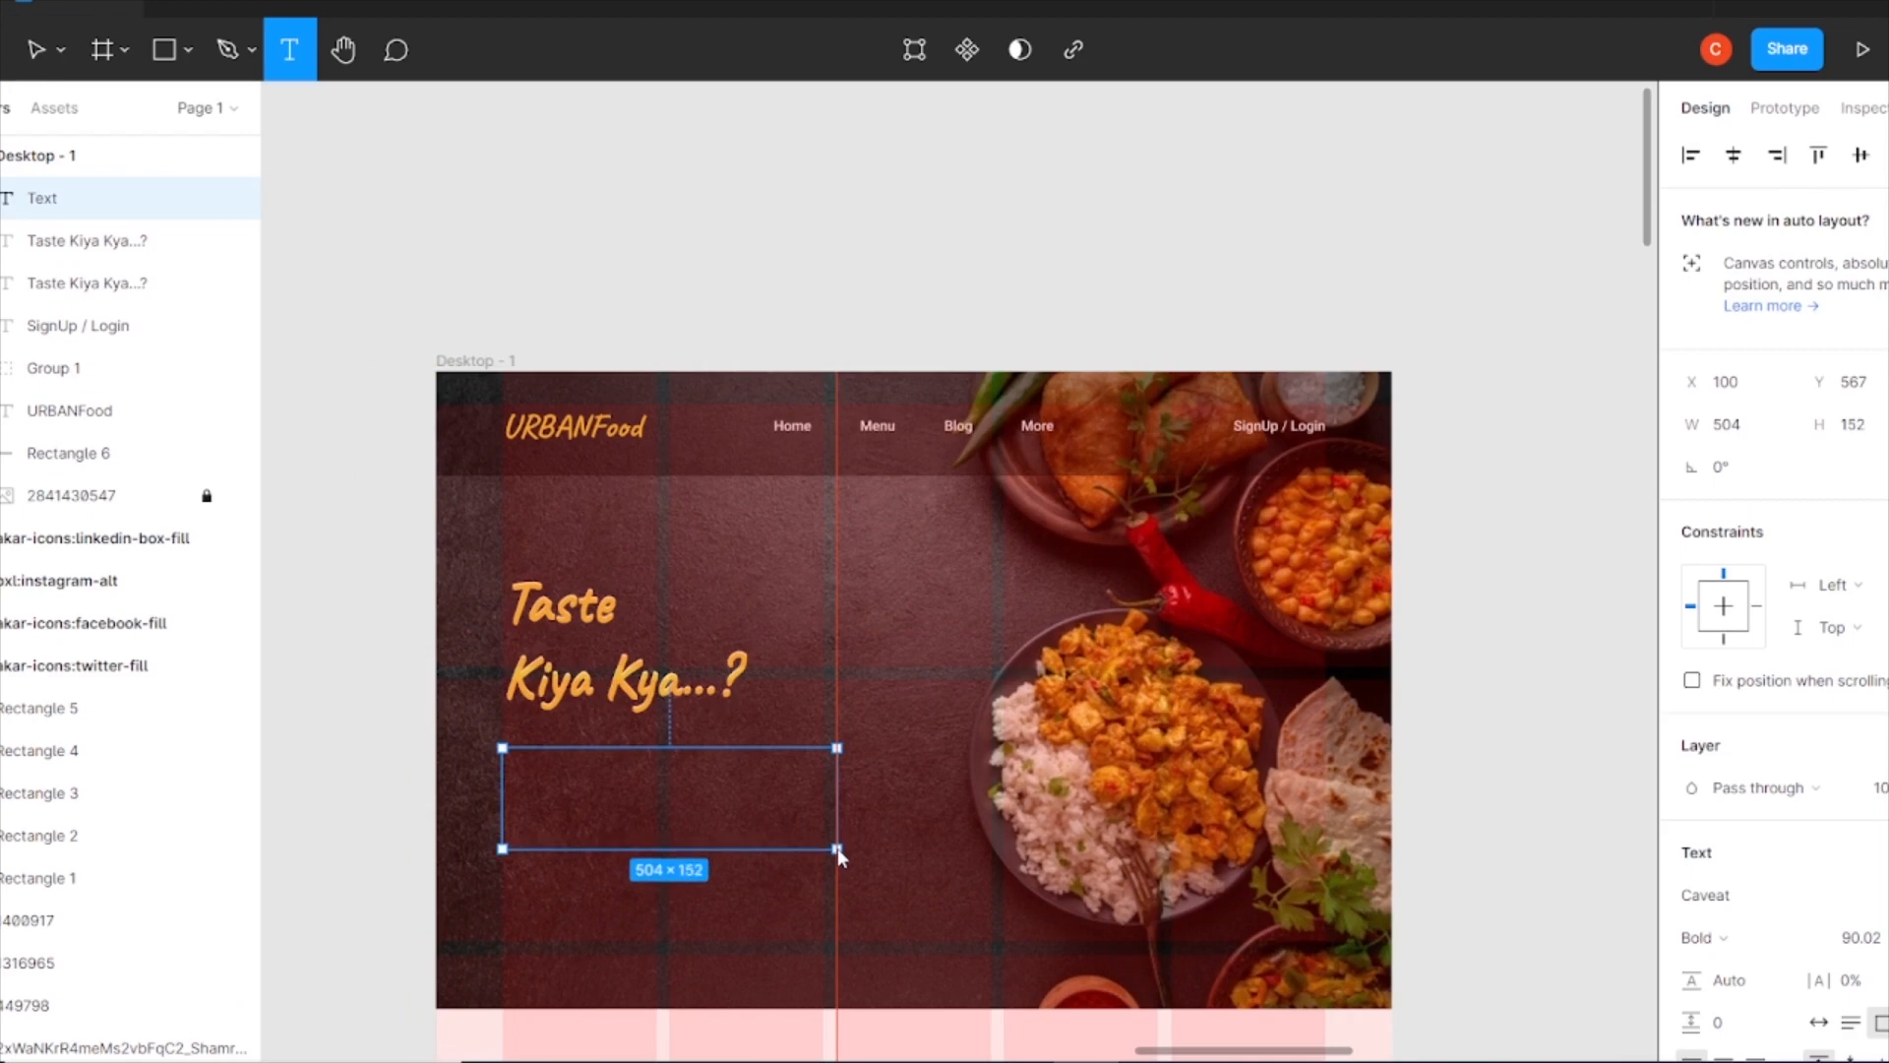
text(hsbskbdj)
- Replace the placeholder with the "Lorem Ipsum (long)" sample text from the Content Reel plugin and close the plugin
right_click(582, 202)
key(Escape)
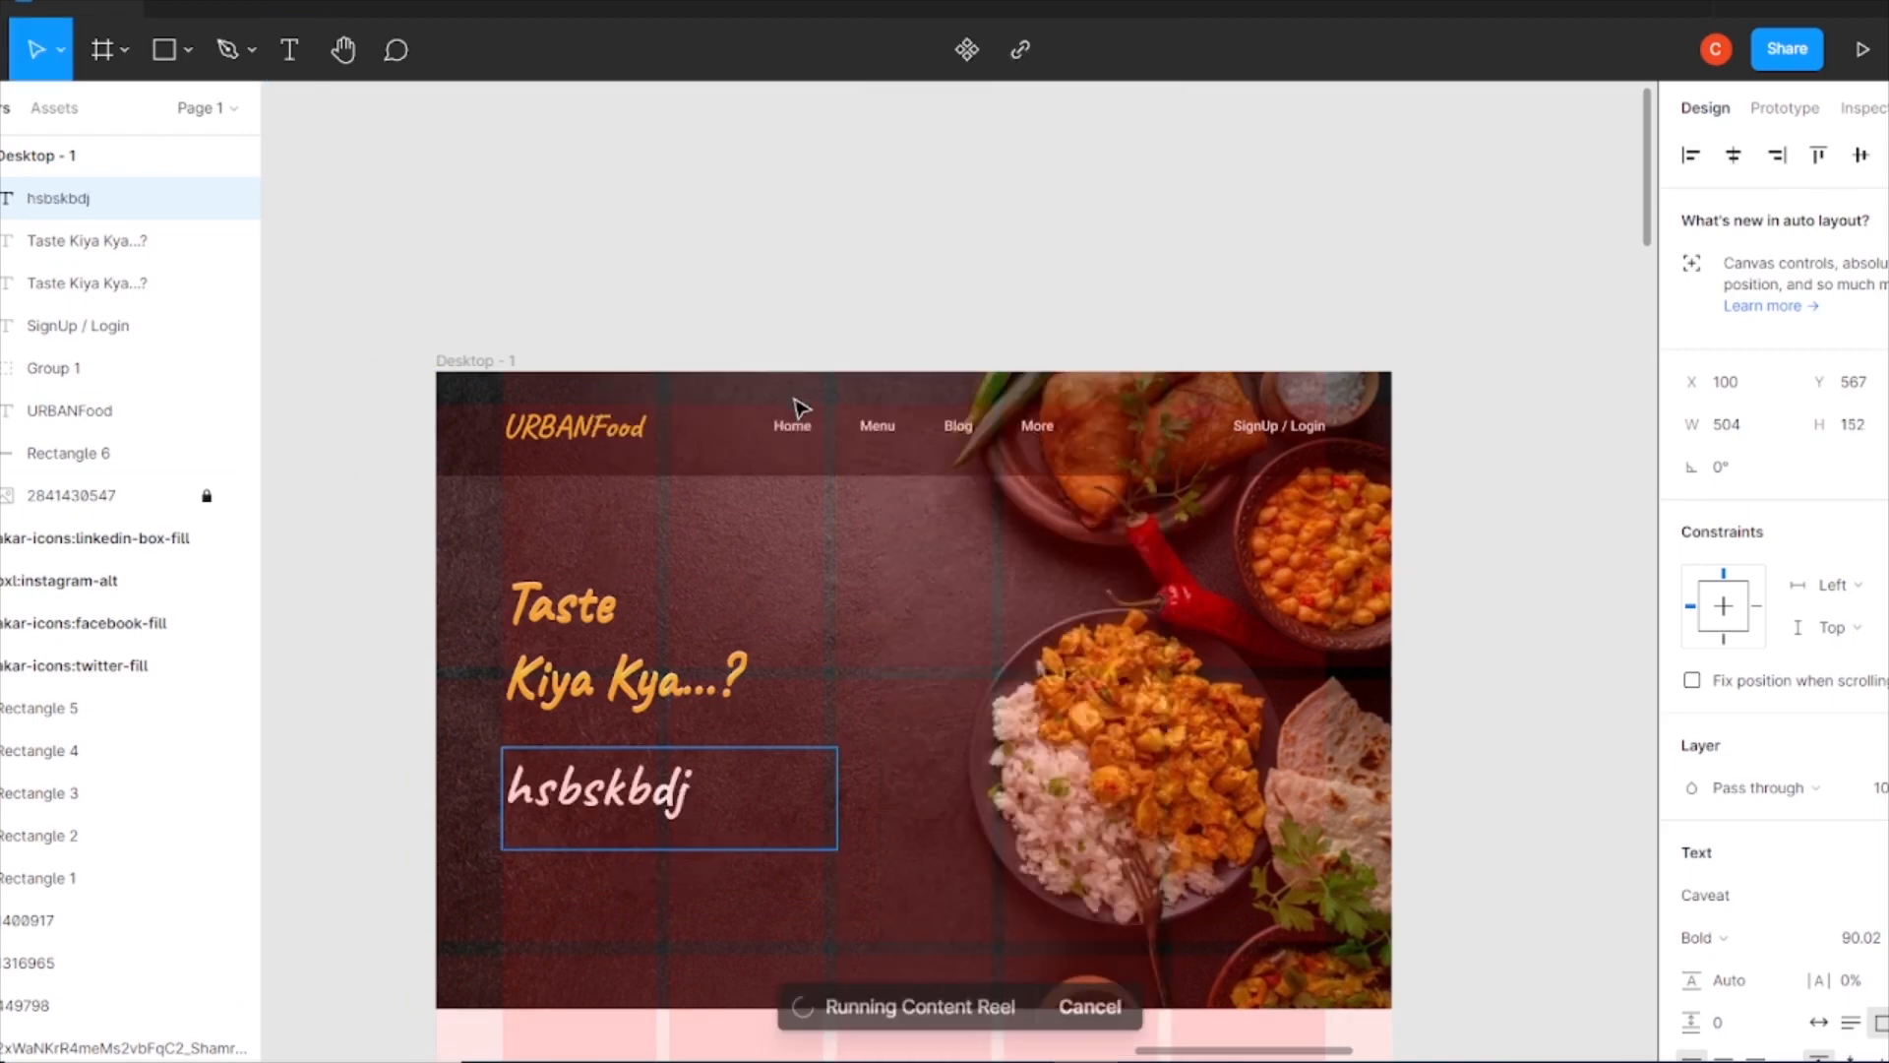
click(473, 438)
drag(615, 202, 1130, 195)
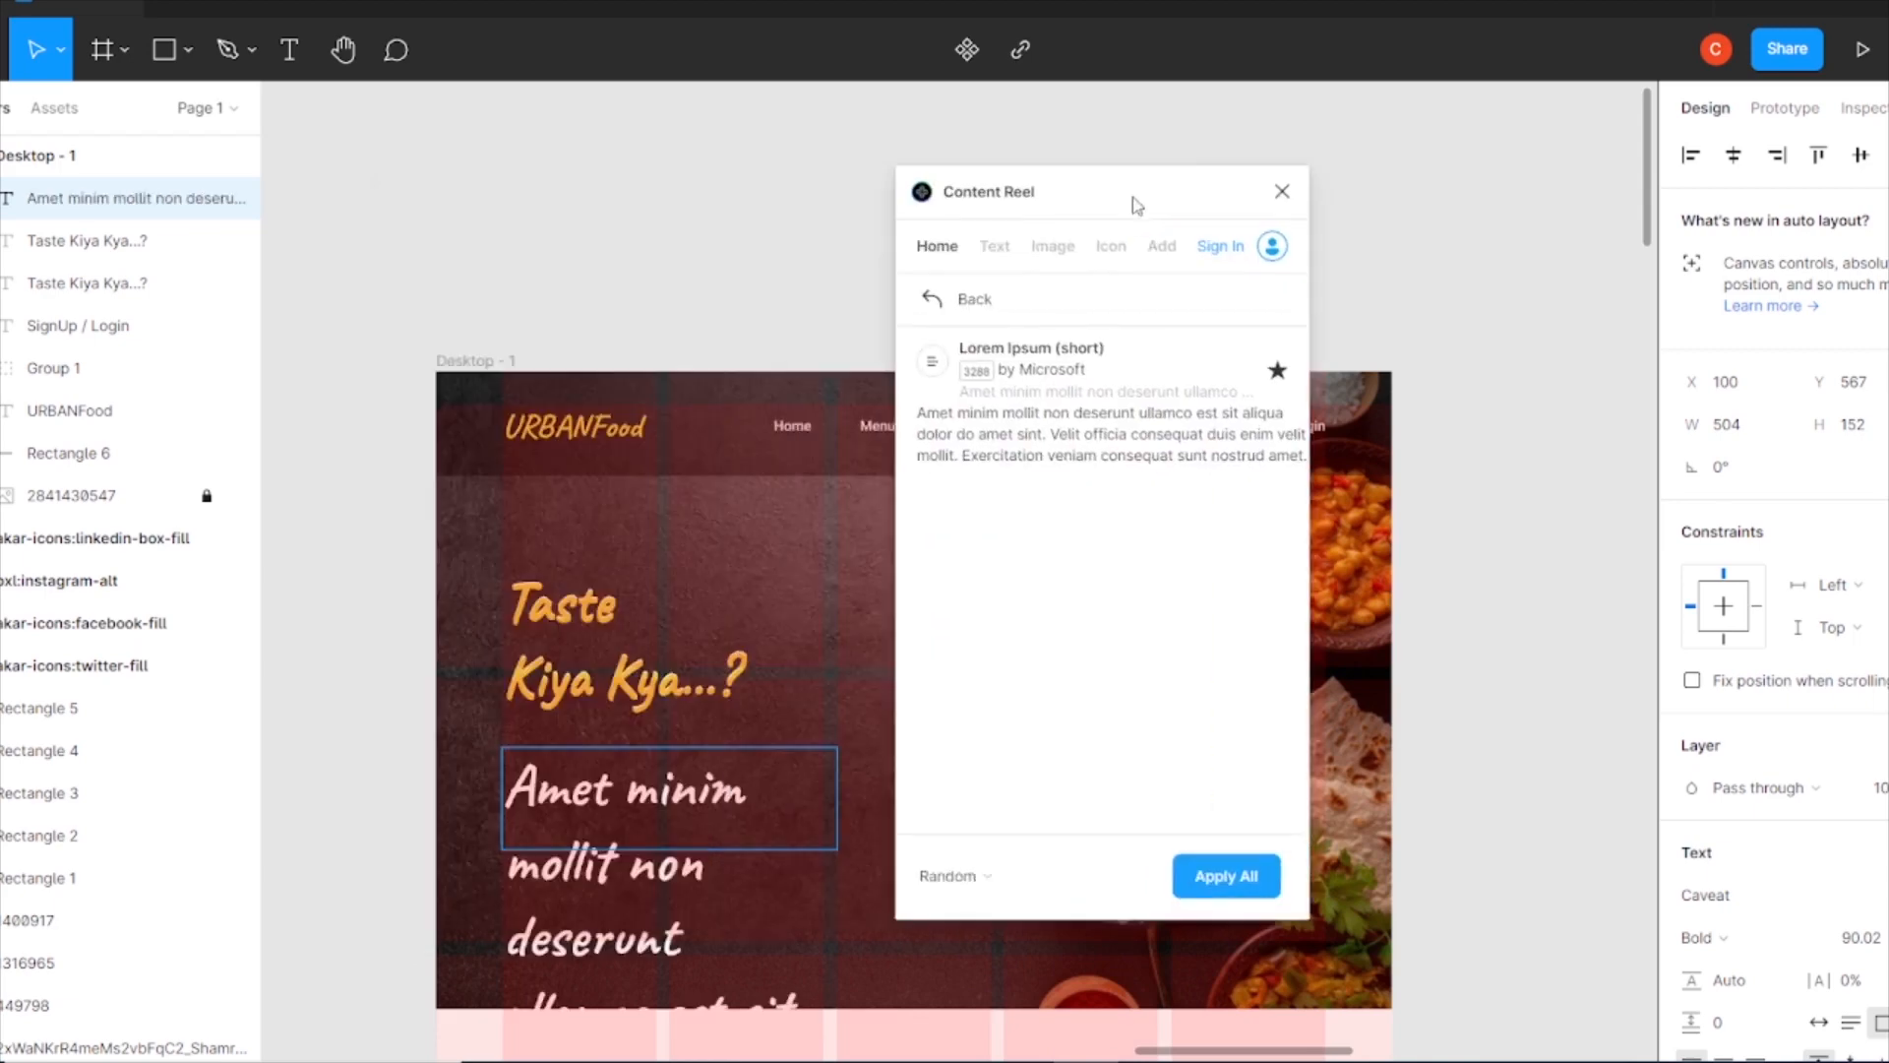
click(940, 243)
text(psum)
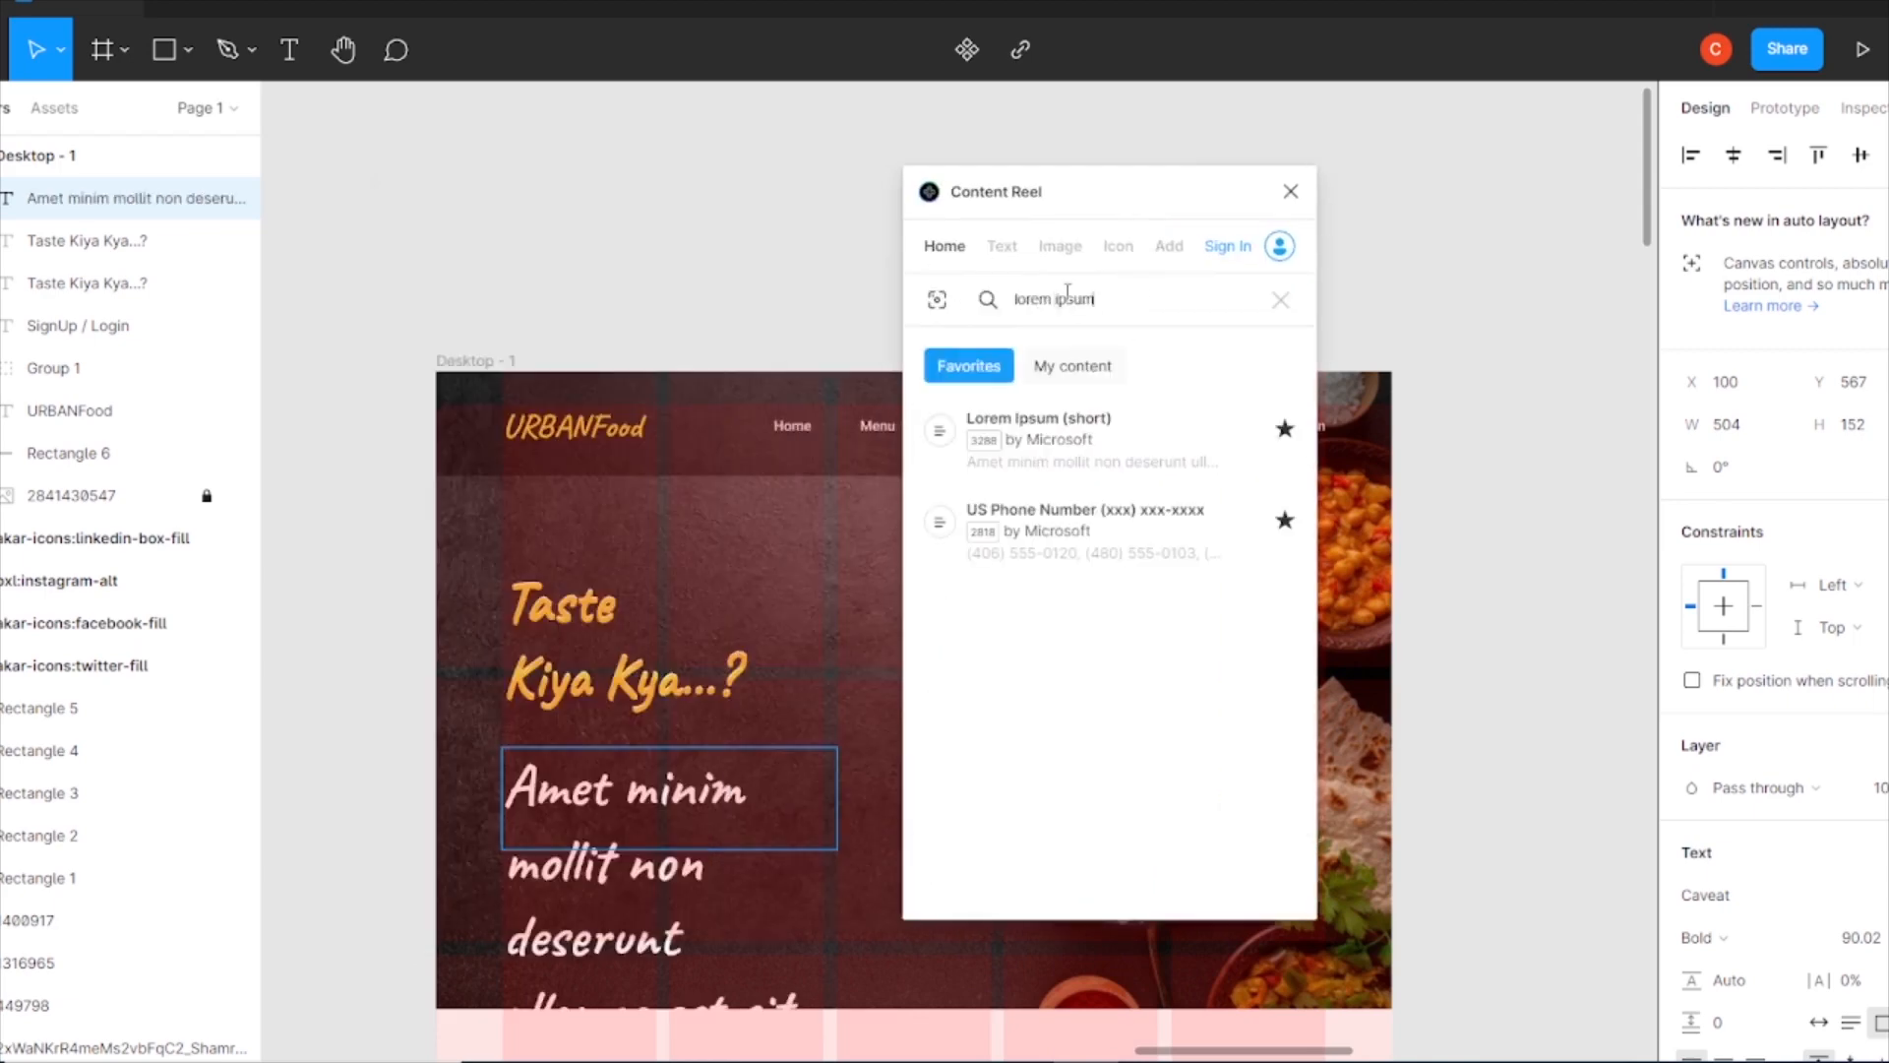
click(1004, 248)
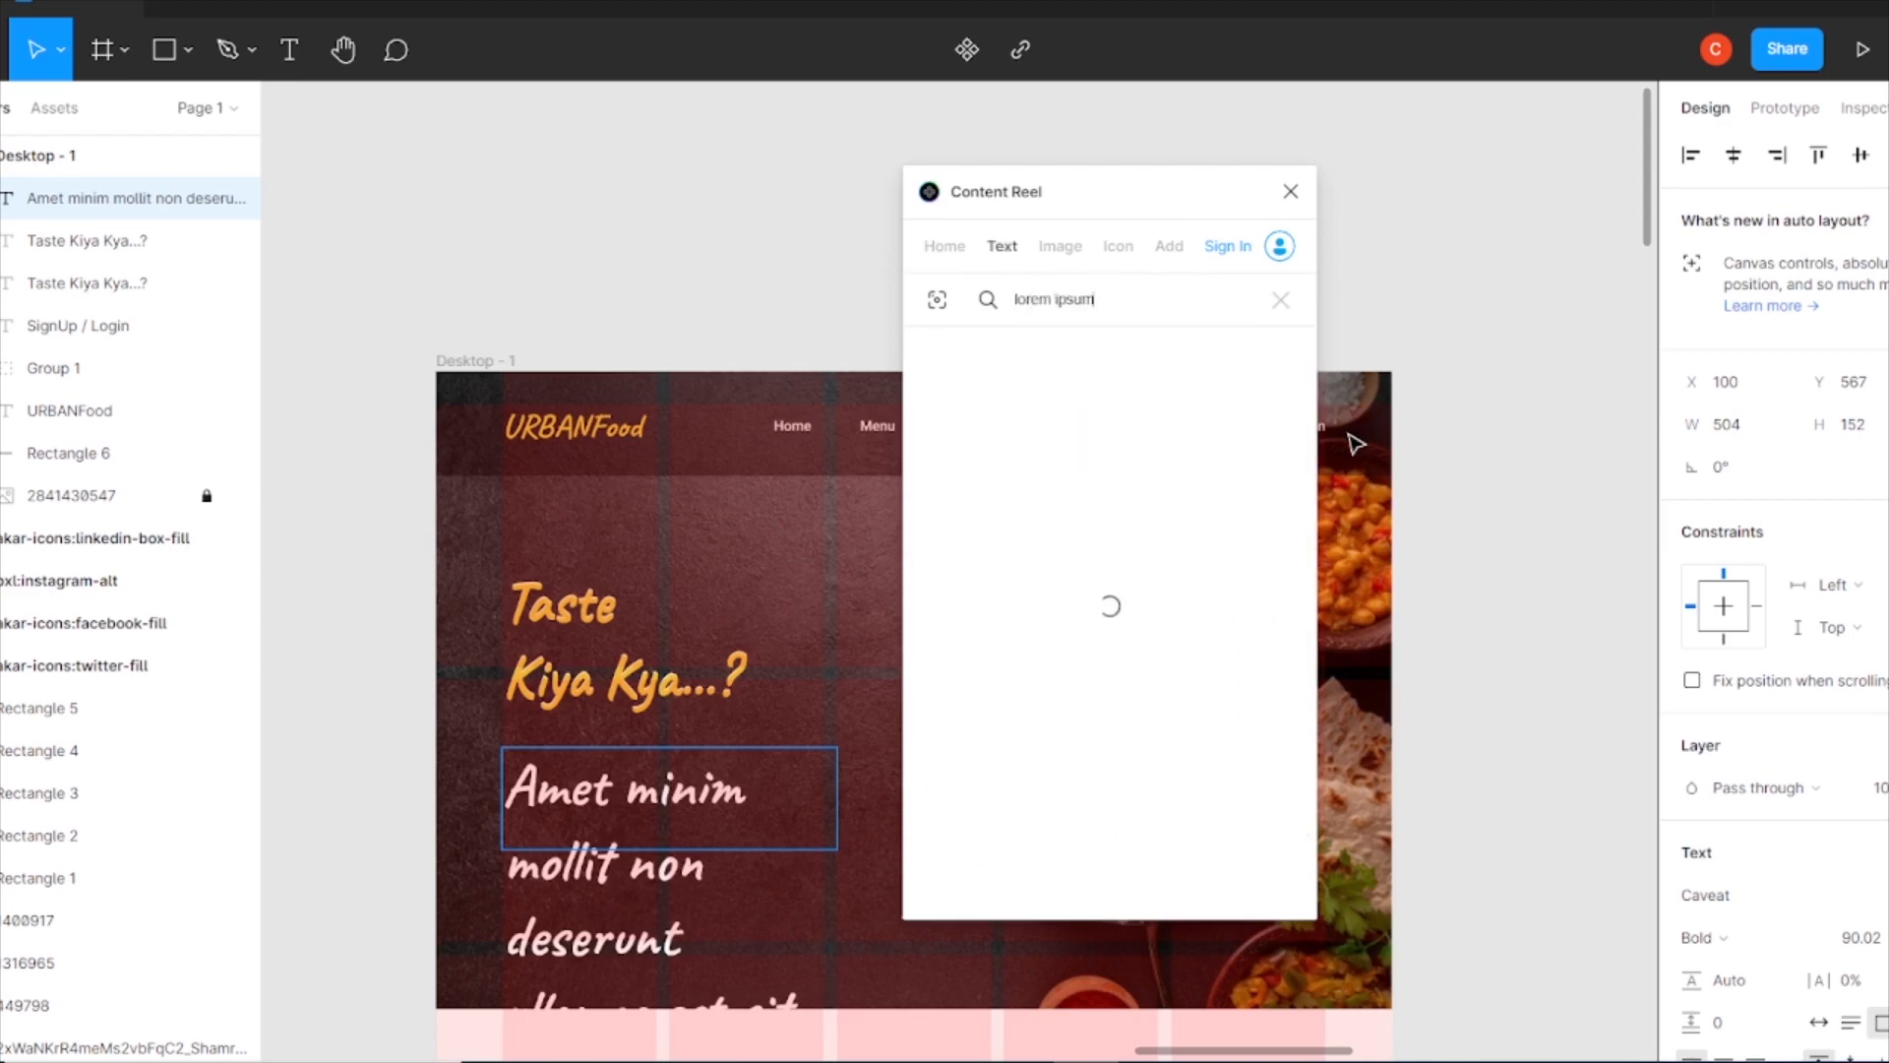
click(1149, 529)
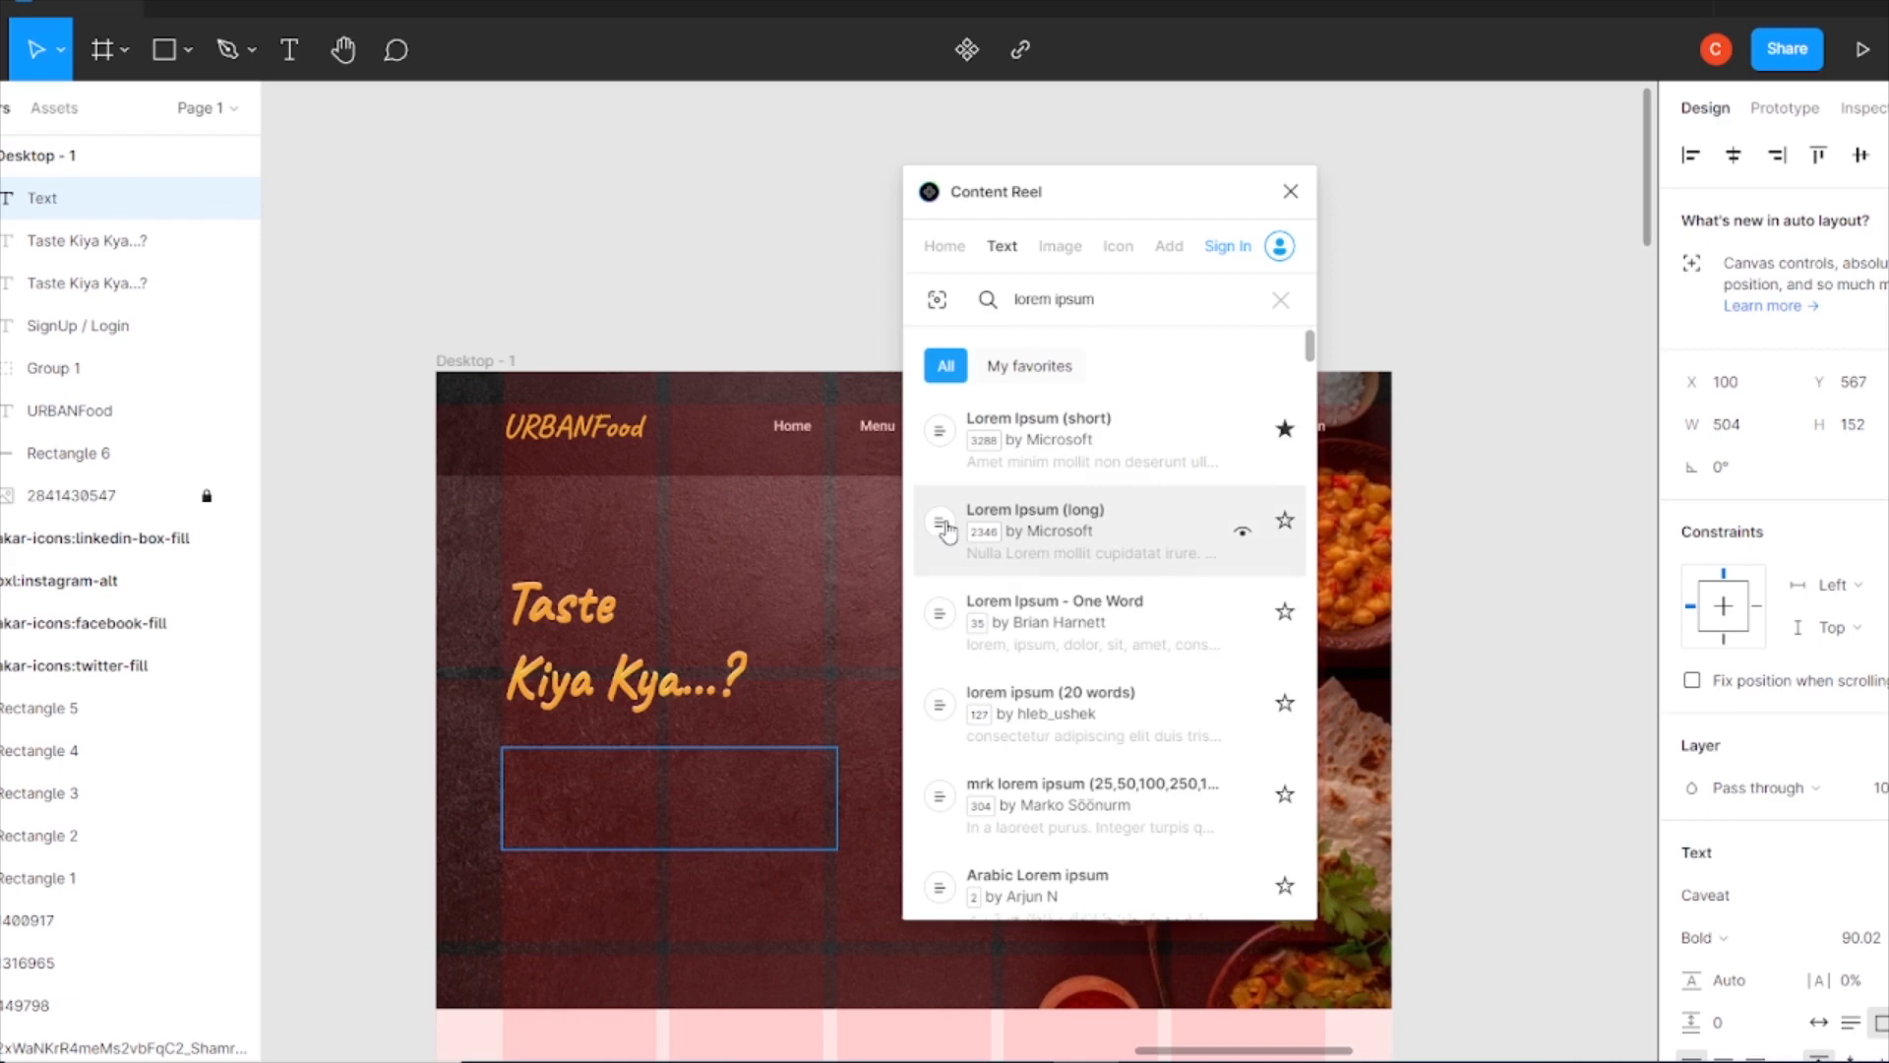
click(1290, 191)
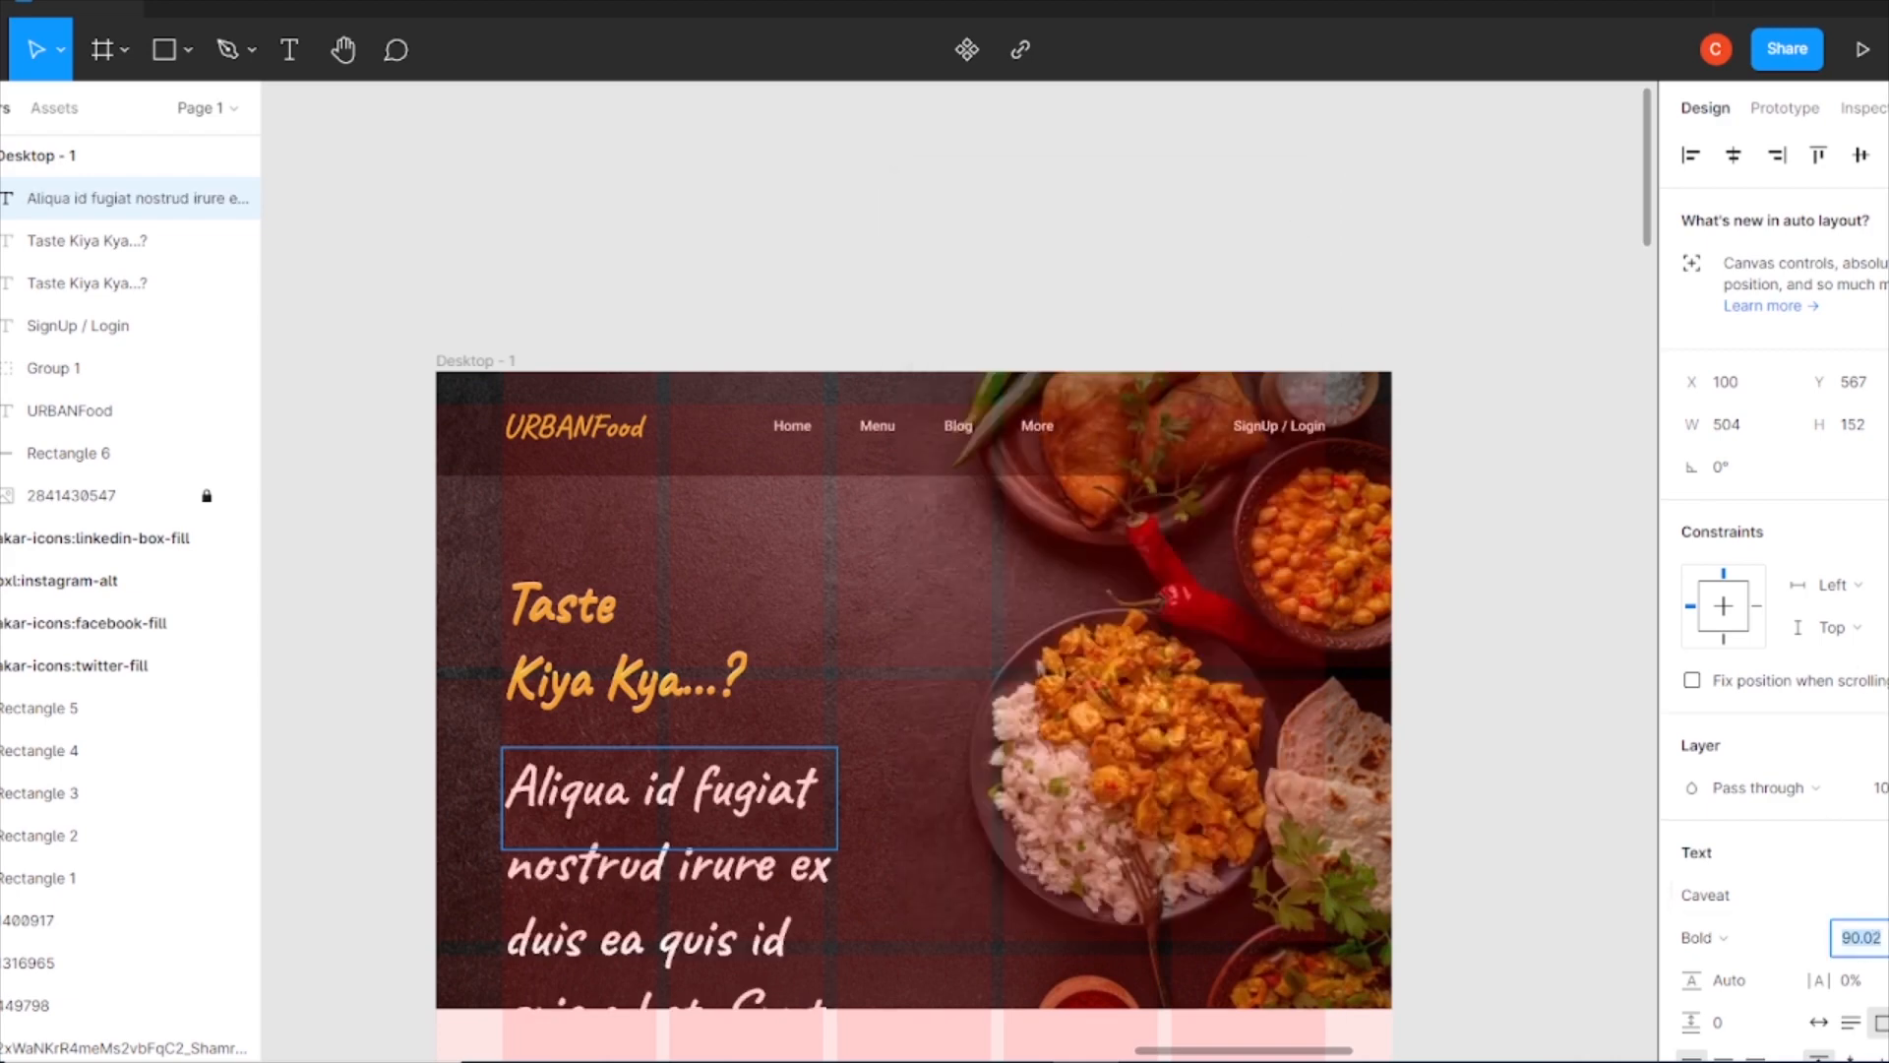
- Set the text size of the description paragraph to 18
click(621, 915)
click(1856, 938)
text(18)
key(Return)
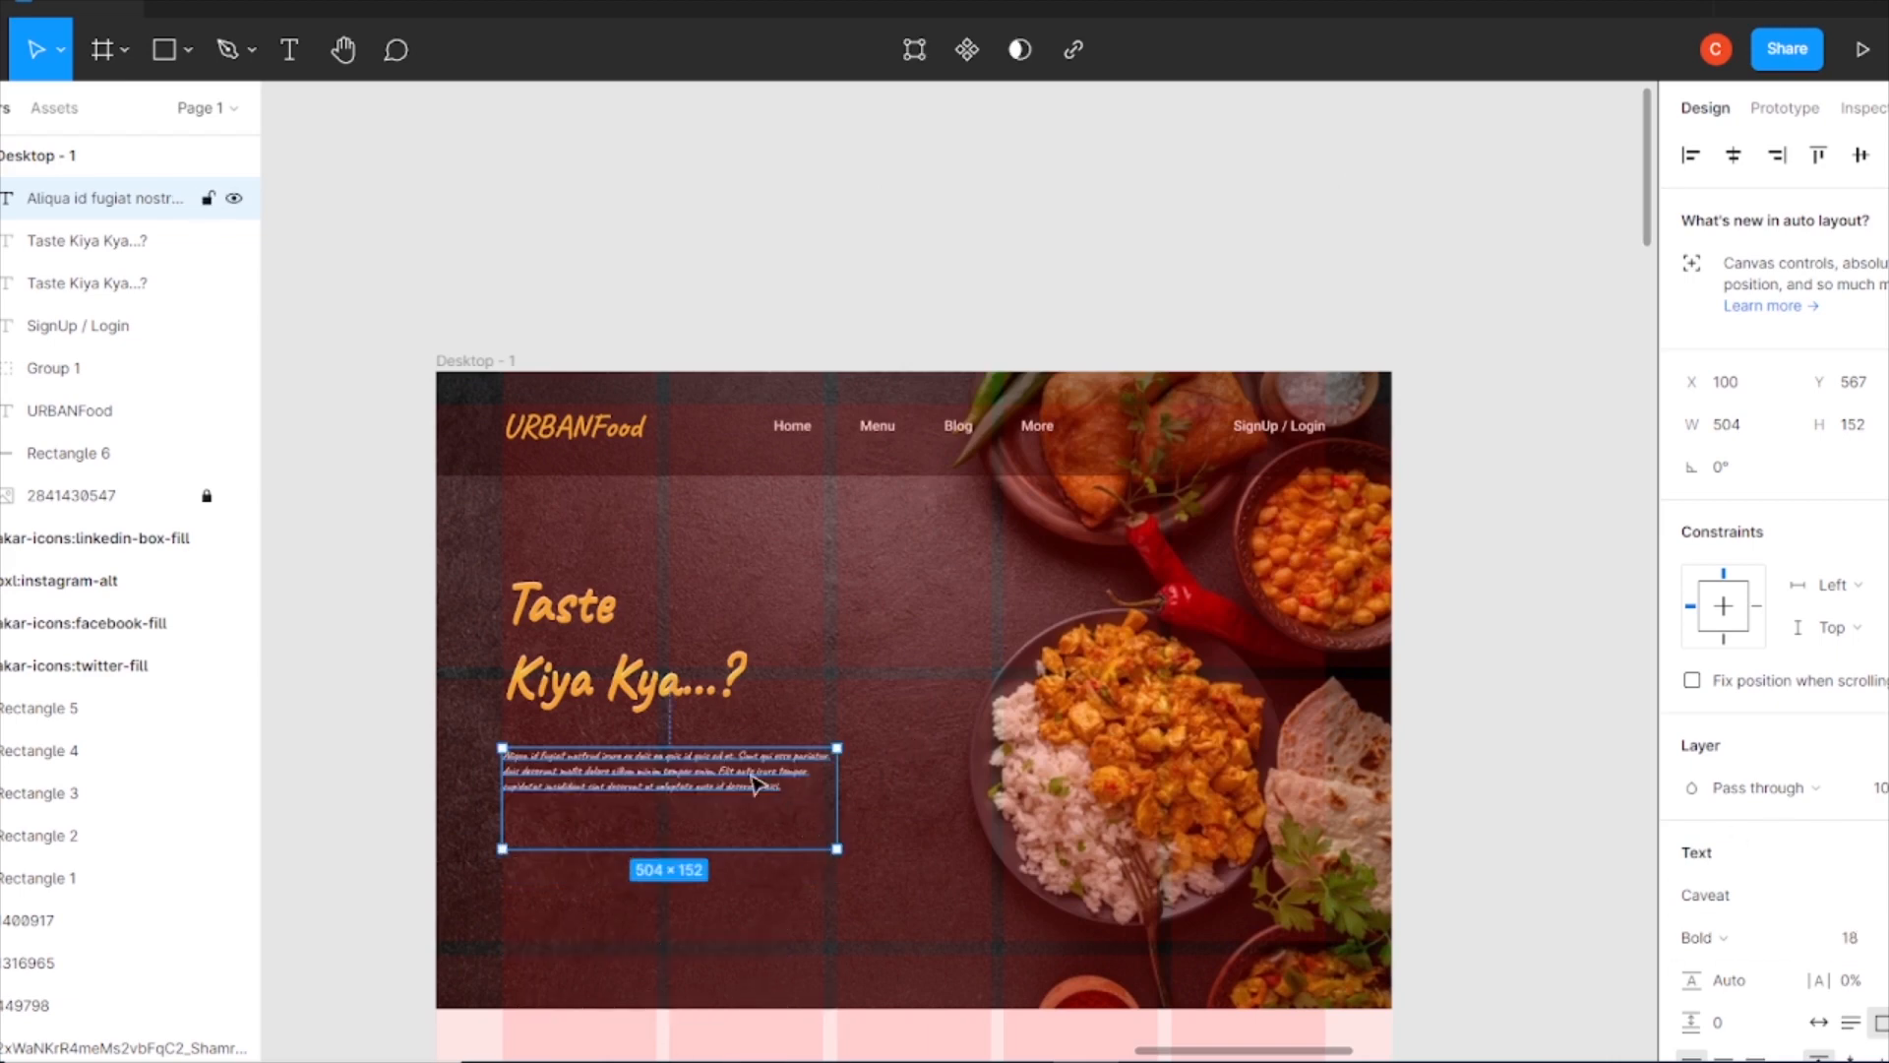
- Try a paragraph spacing of 14 on the description text and set it back to 0
scroll(1847, 547, down, 4)
click(1737, 626)
text(14)
key(Return)
click(821, 247)
click(637, 767)
click(1731, 755)
text(0)
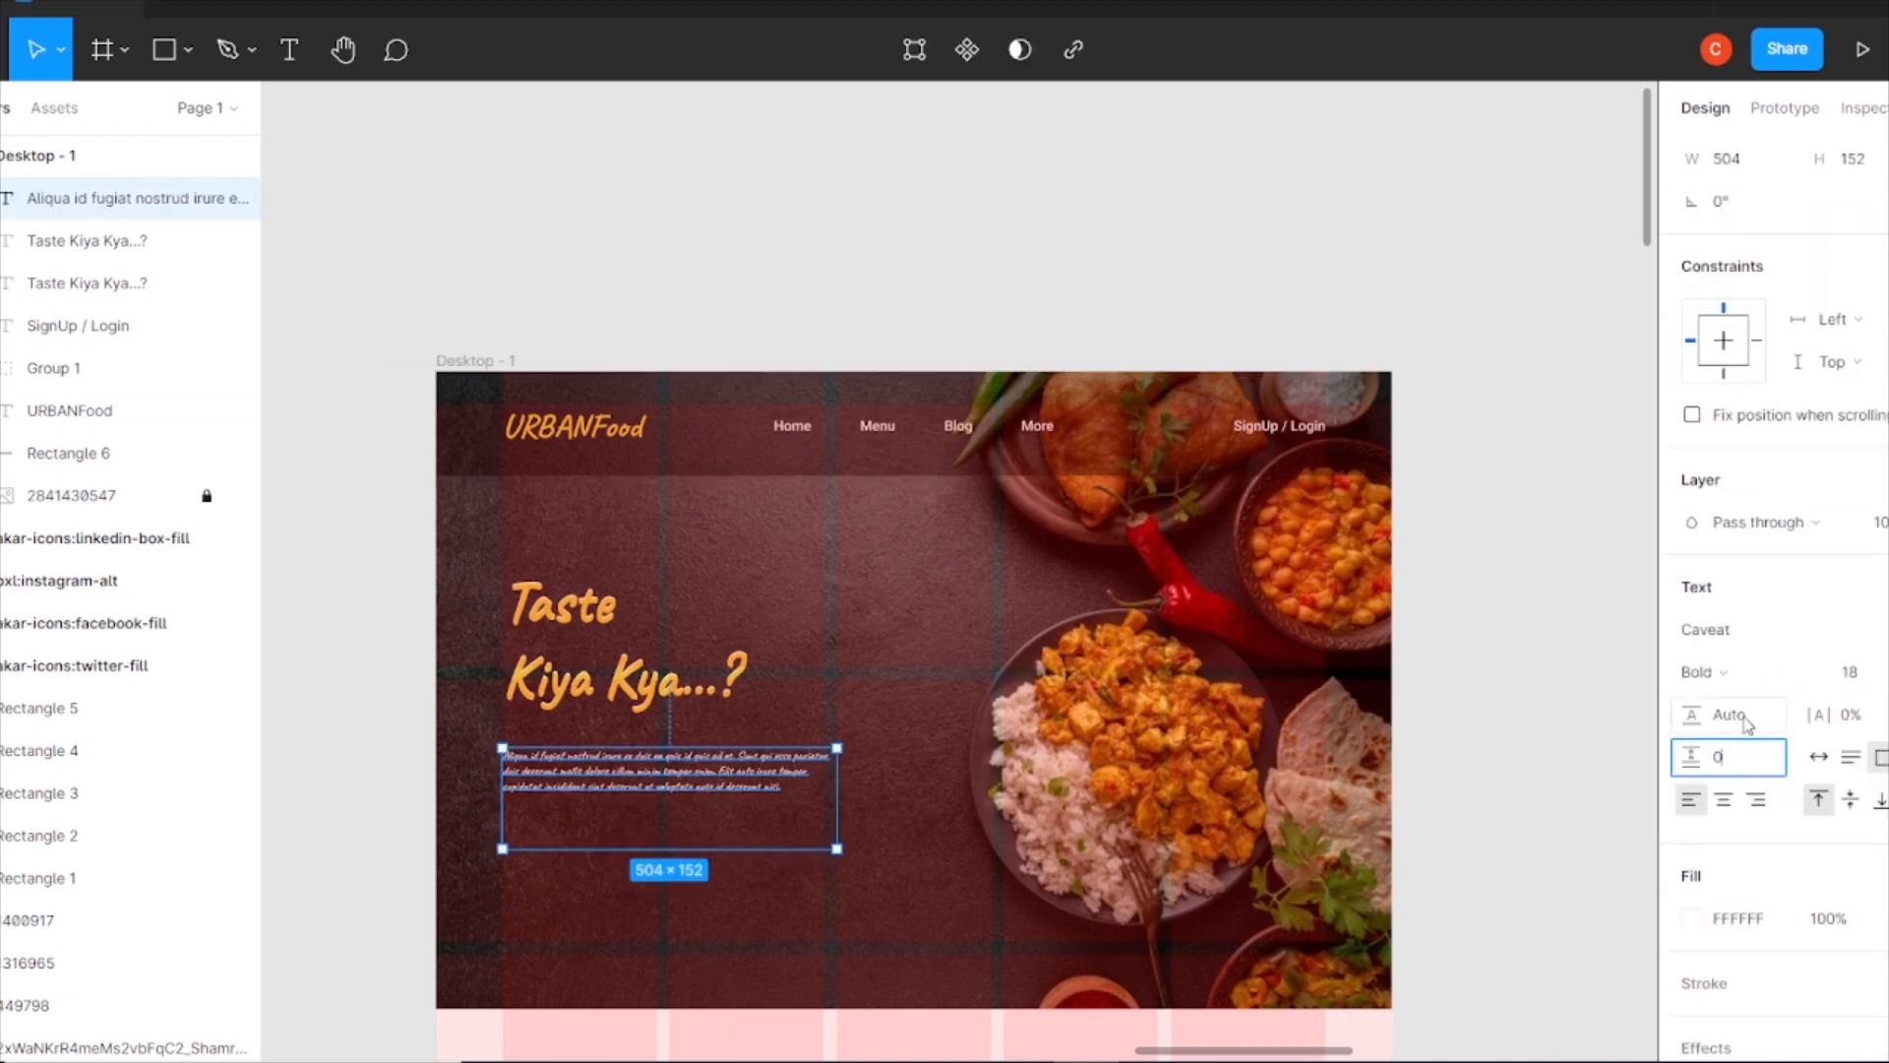
click(1555, 676)
- Change the description paragraph's font to Roboto Regular
click(636, 766)
click(1767, 898)
text(f)
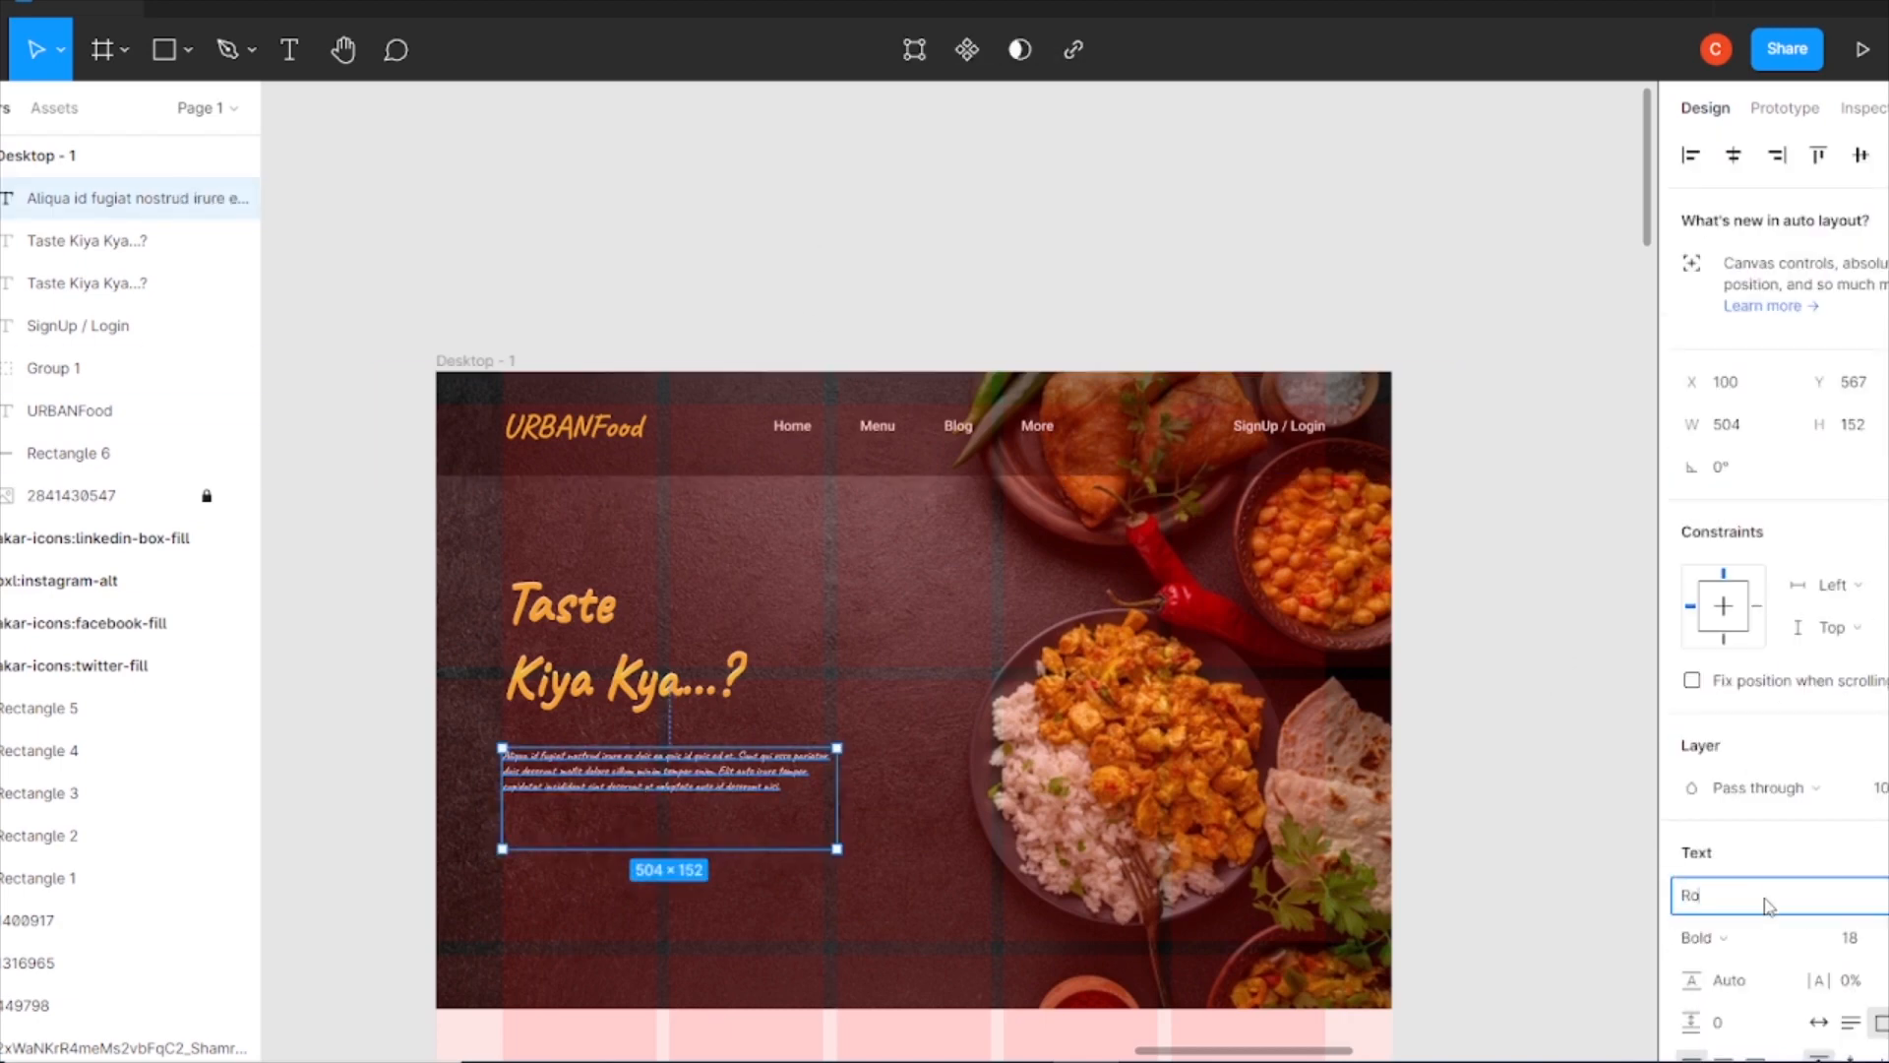
key(Return)
click(1703, 937)
click(1738, 519)
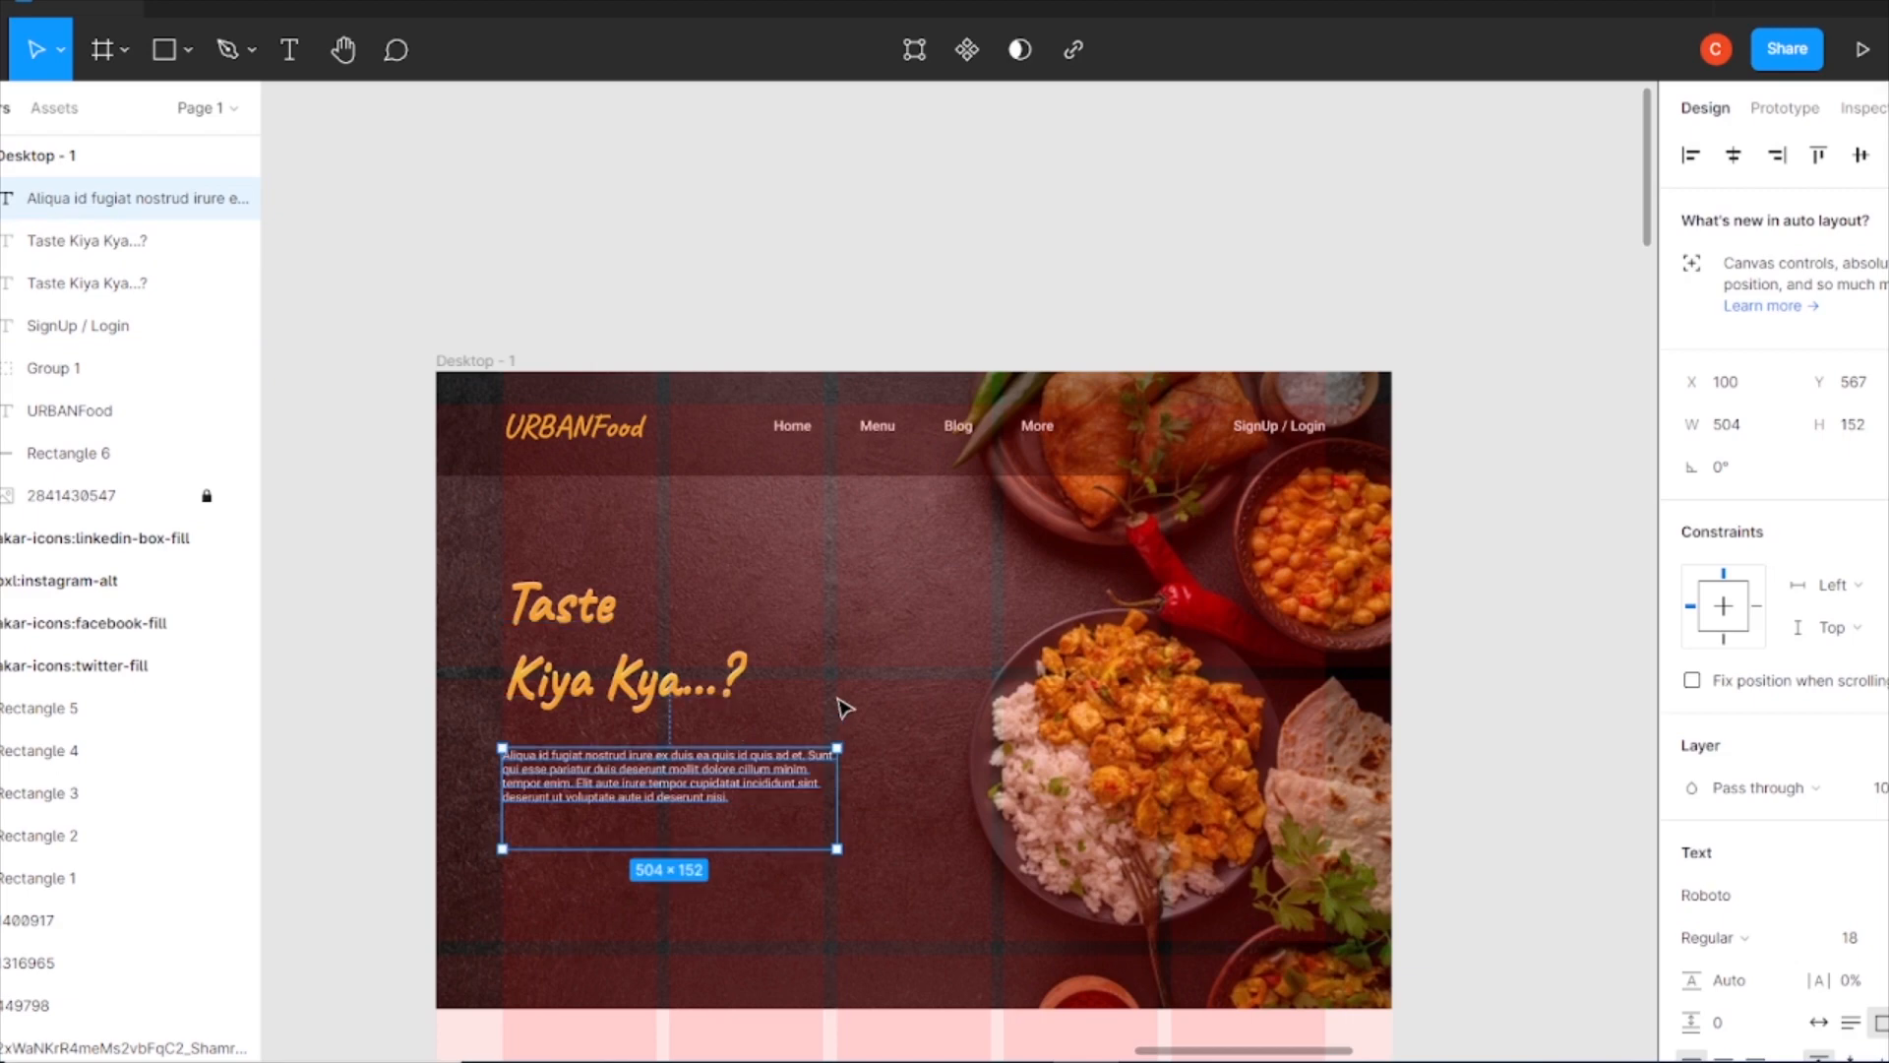
- Shorten the description text box from below and set its line height to 35
drag(725, 847, 729, 816)
scroll(1762, 591, down, 4)
click(1762, 591)
text(22)
key(Return)
key(Up)
key(Up)
key(Up)
key(Up)
key(Up)
key(Up)
key(Up)
key(Up)
key(Up)
key(Up)
key(Up)
key(Up)
key(Up)
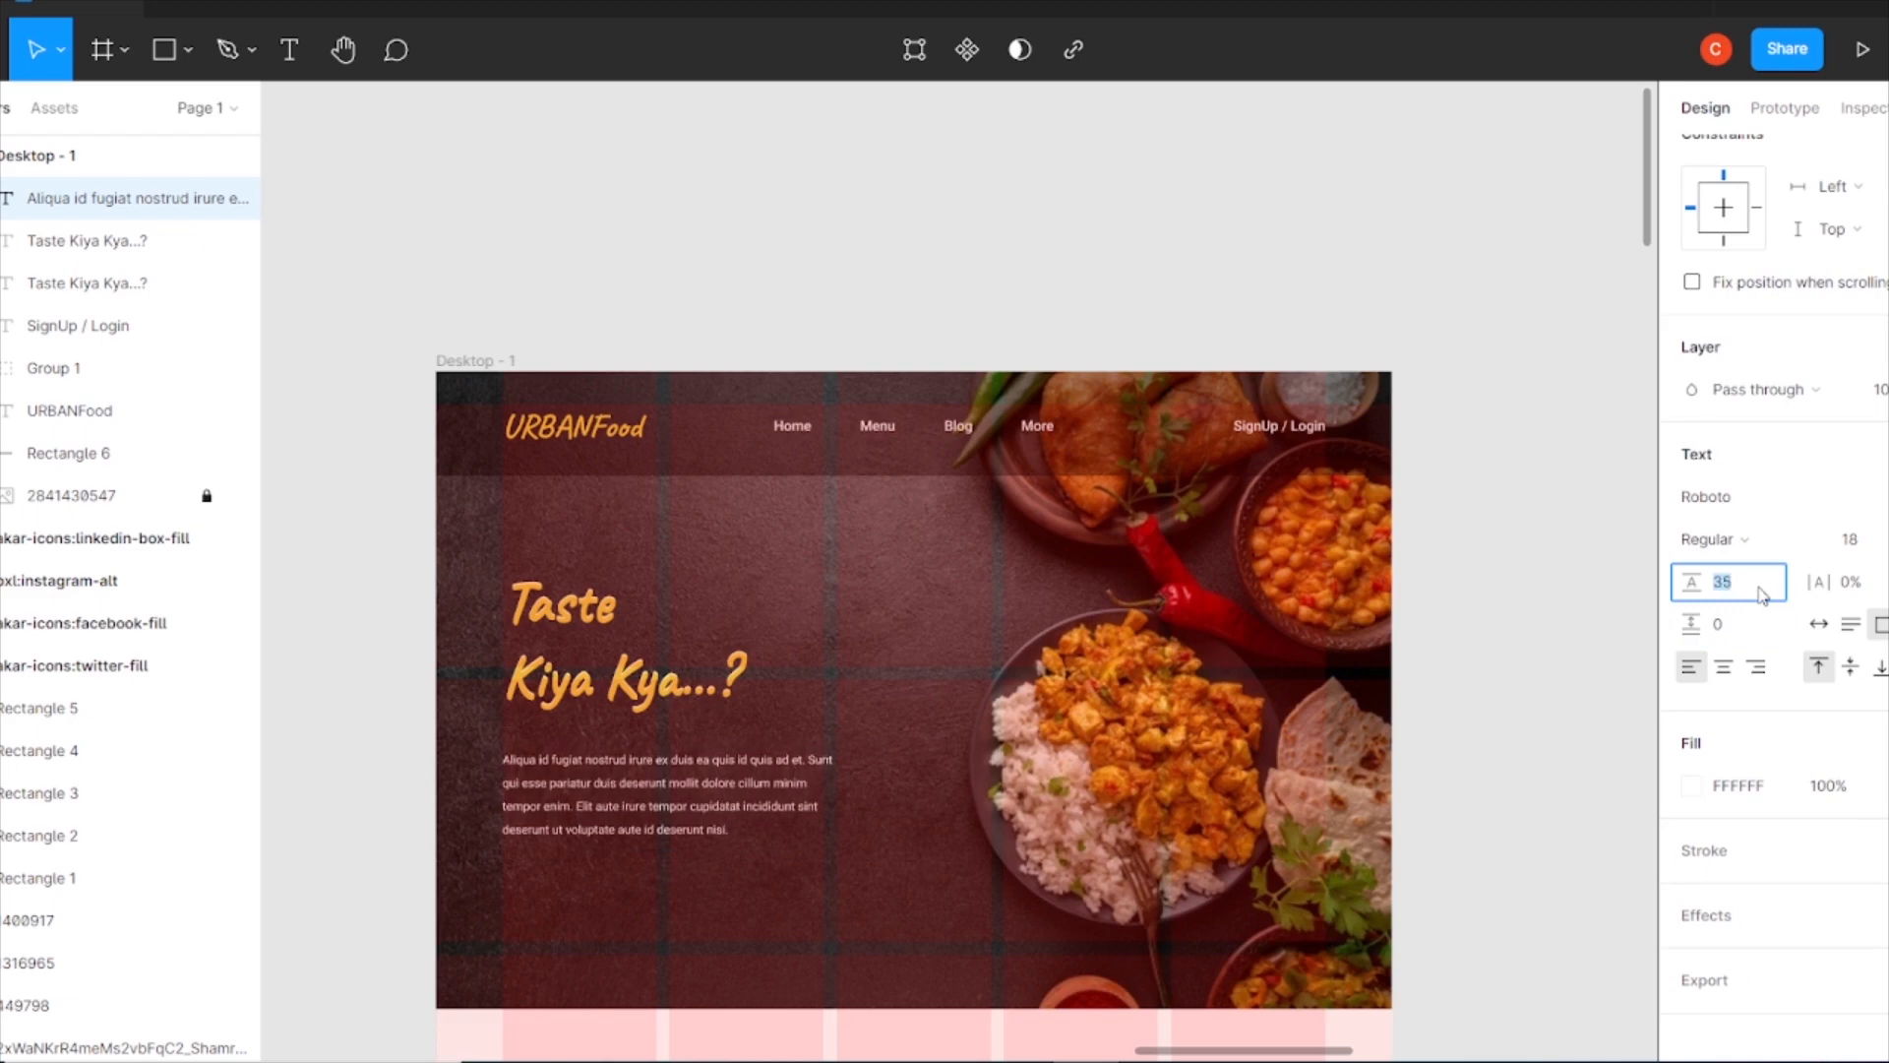
click(940, 315)
- Draw a button rectangle of about 165 × 58 below the description, round its corners with radius 35 and shift it slightly down
click(187, 49)
click(147, 114)
drag(561, 885, 671, 924)
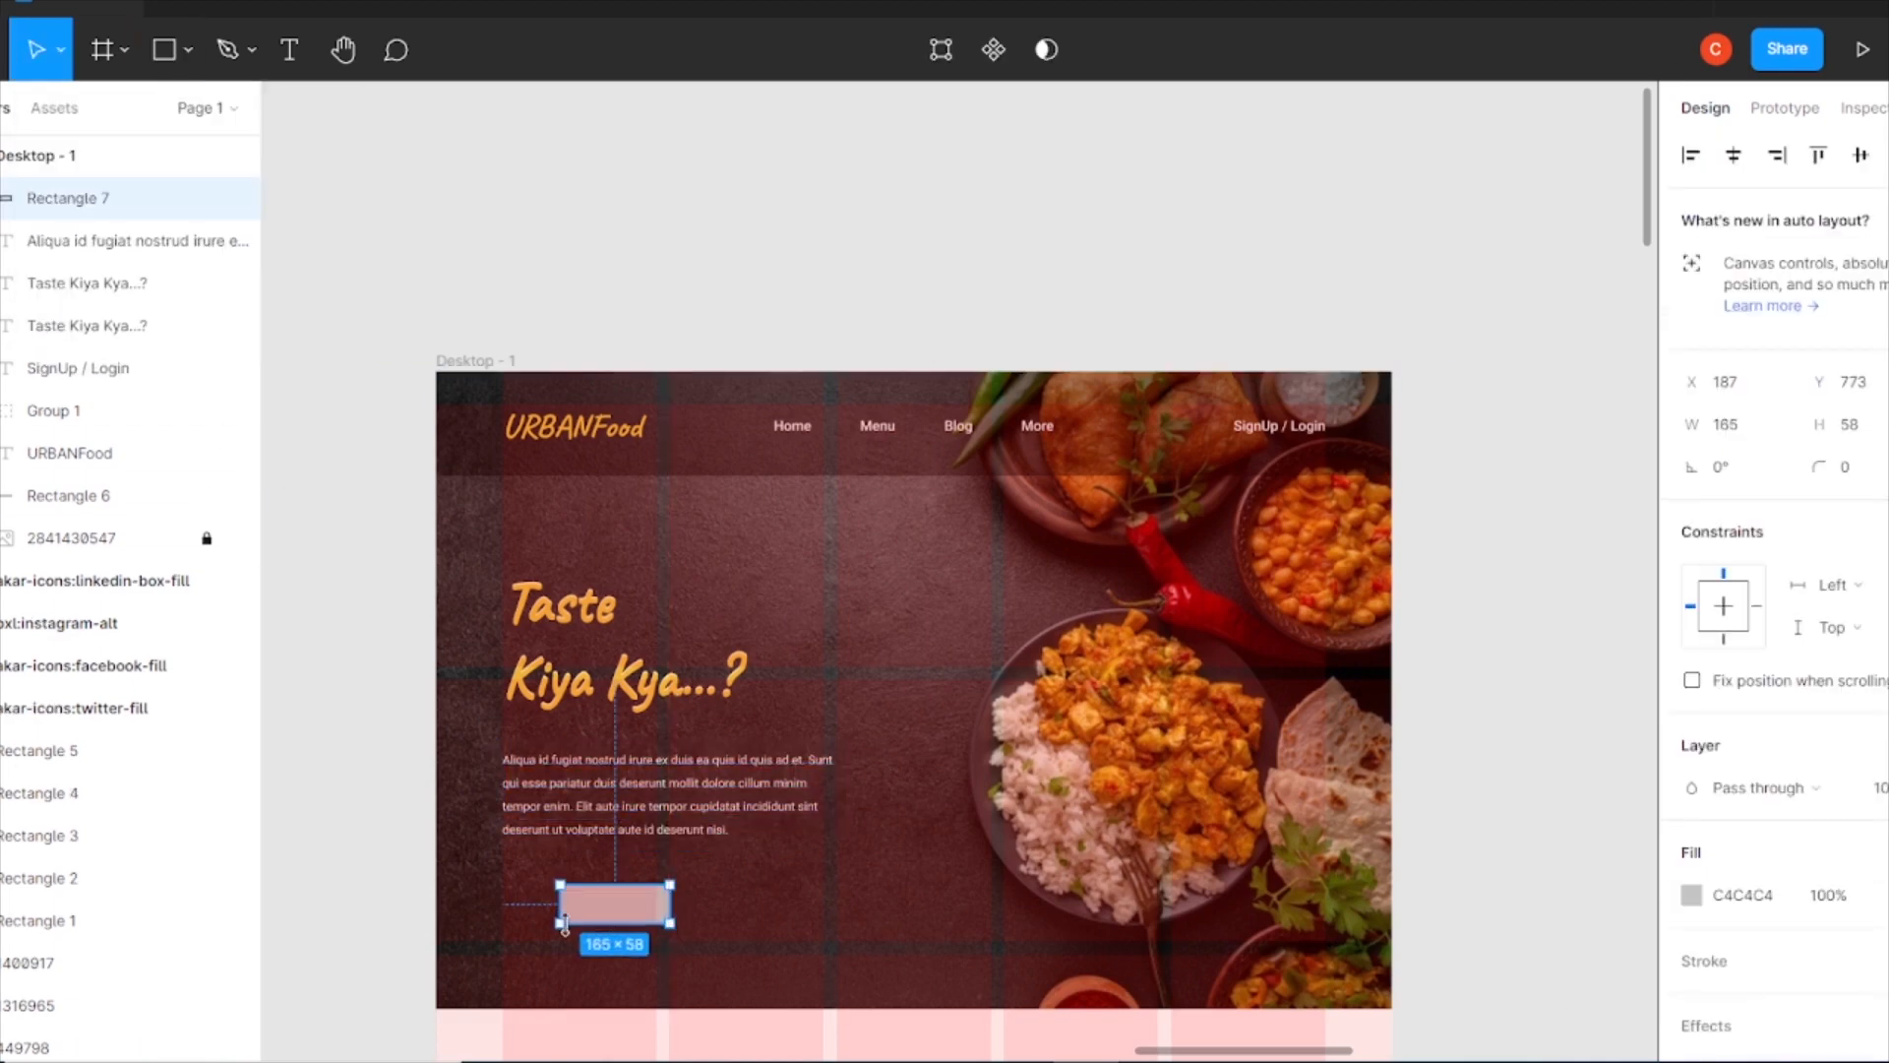
text(17)
key(Return)
click(1521, 455)
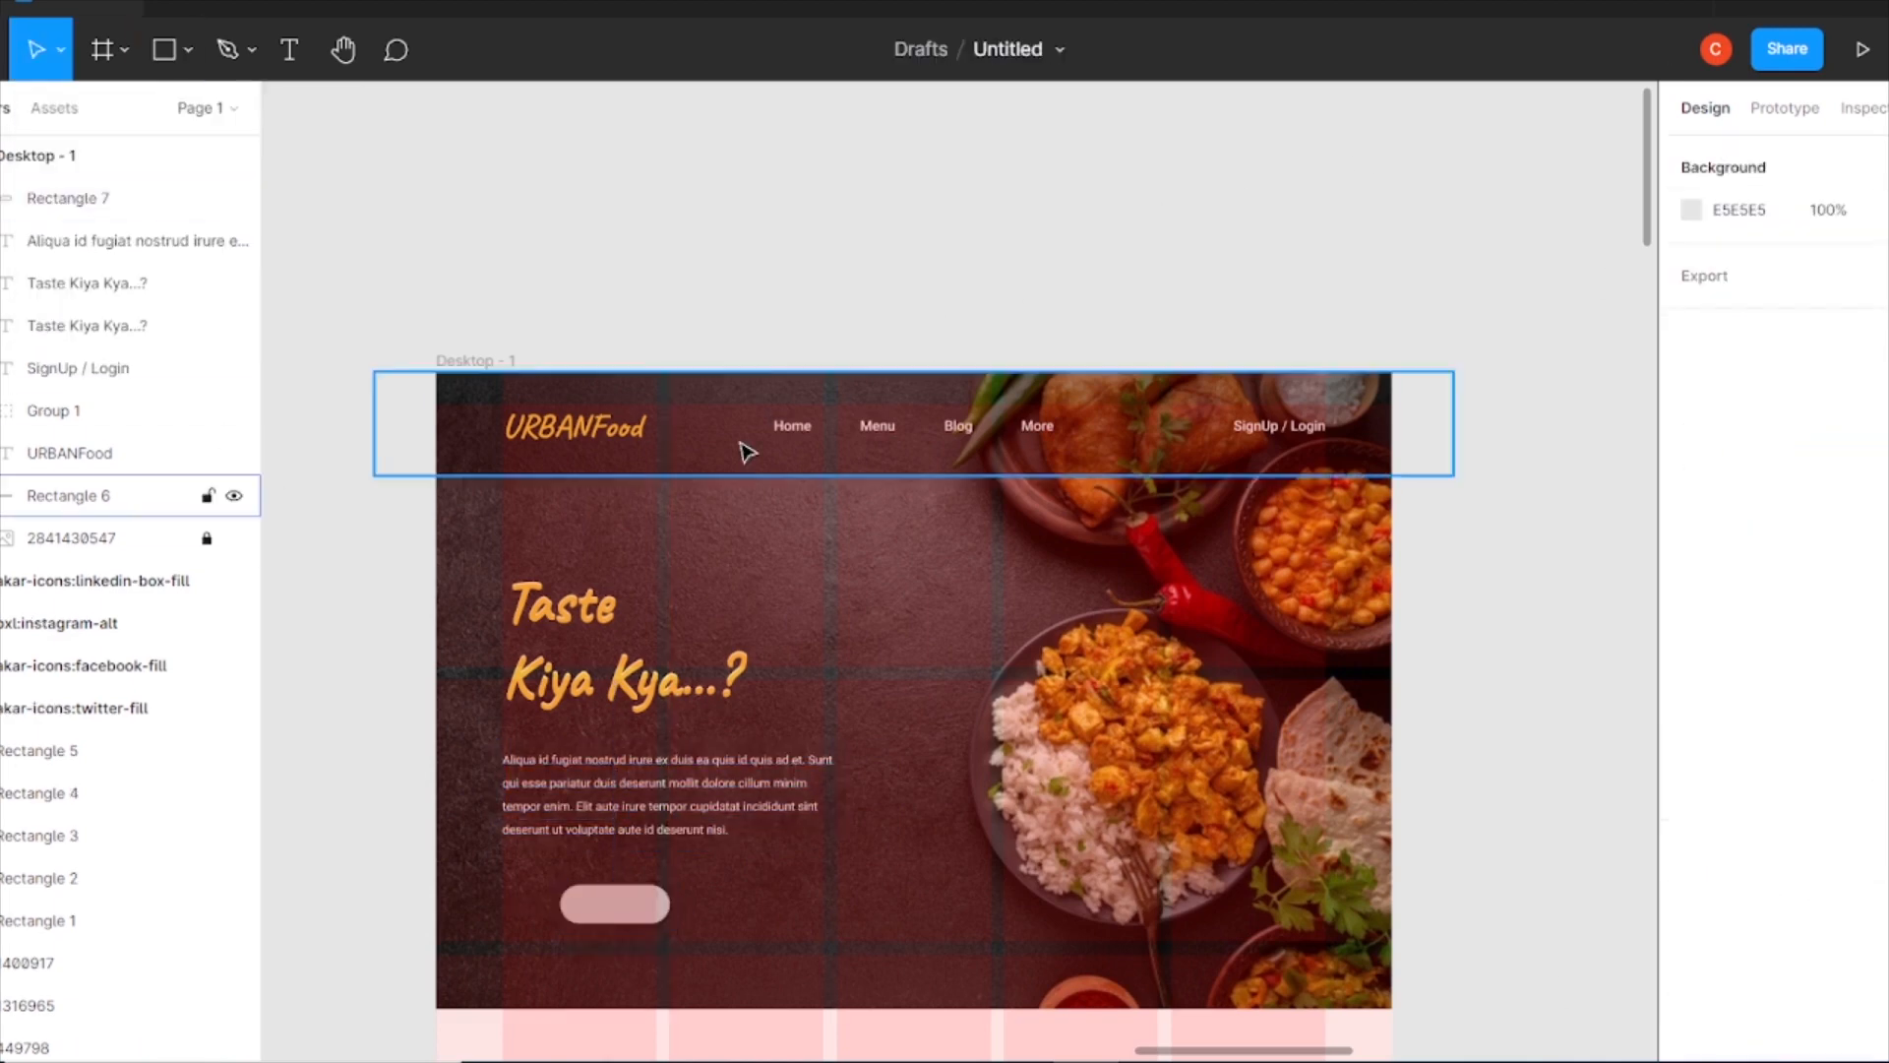
scroll(823, 726, up, 2)
drag(822, 726, 1088, 367)
mouse_move(694, 728)
mouse_down()
mouse_move(734, 732)
mouse_move(703, 713)
mouse_move(708, 761)
mouse_up()
- Add the label "ORDER NOW" in Roboto SemiBold and center it on the button rectangle
key(t)
click(1094, 740)
text(ORDER NOW)
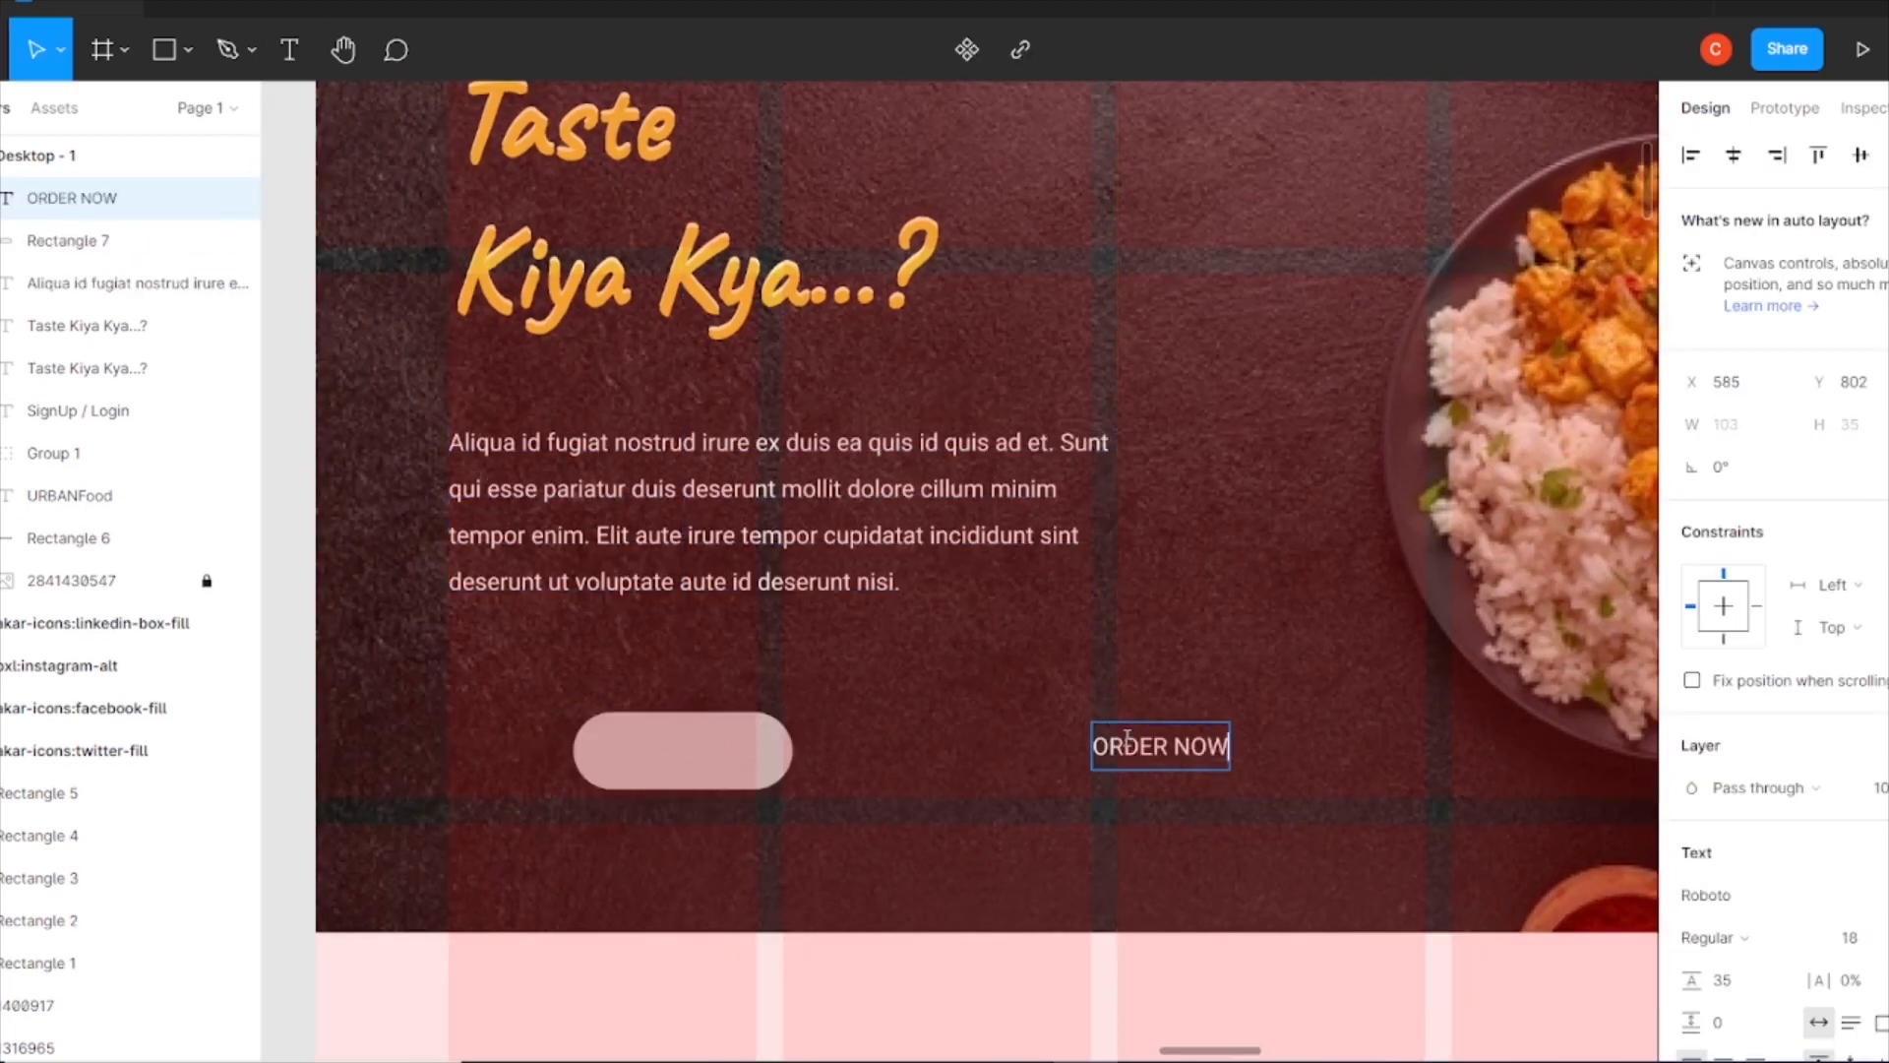
click(1712, 937)
click(1716, 552)
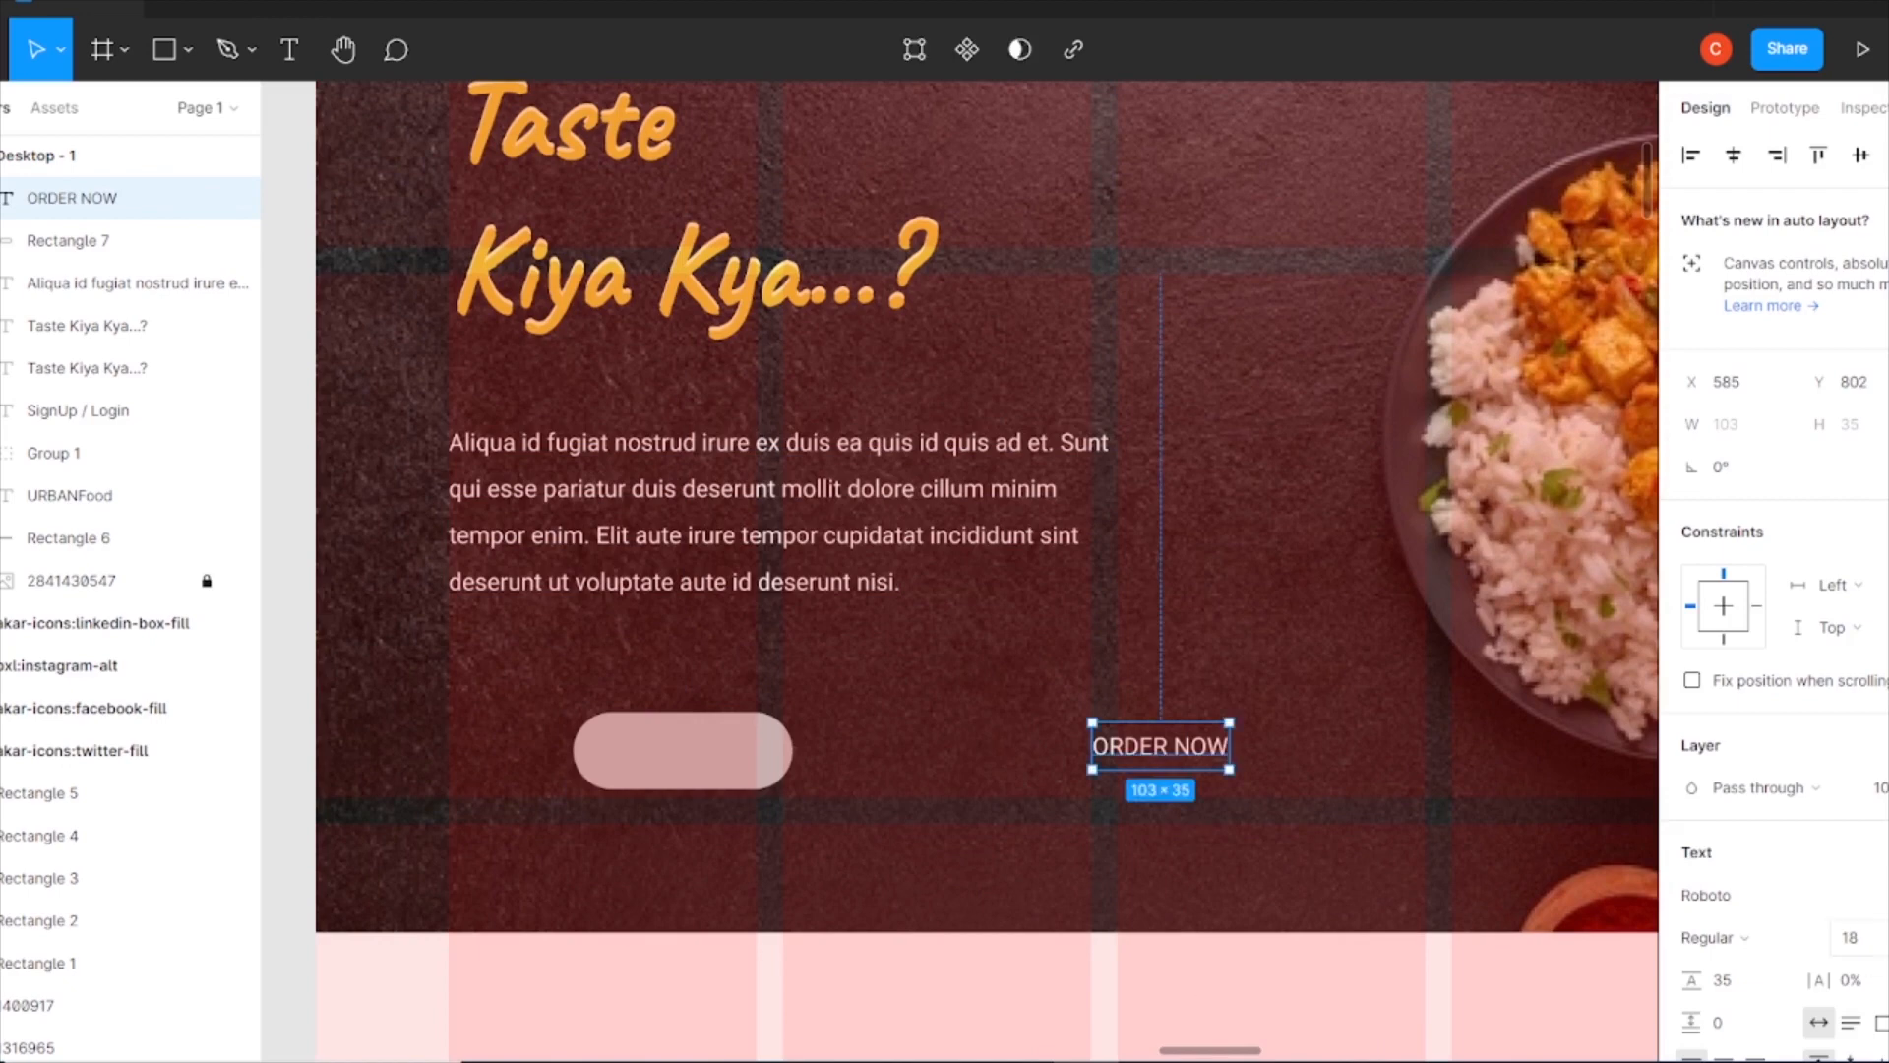
click(1712, 933)
click(1717, 584)
drag(1195, 753, 717, 759)
click(758, 972)
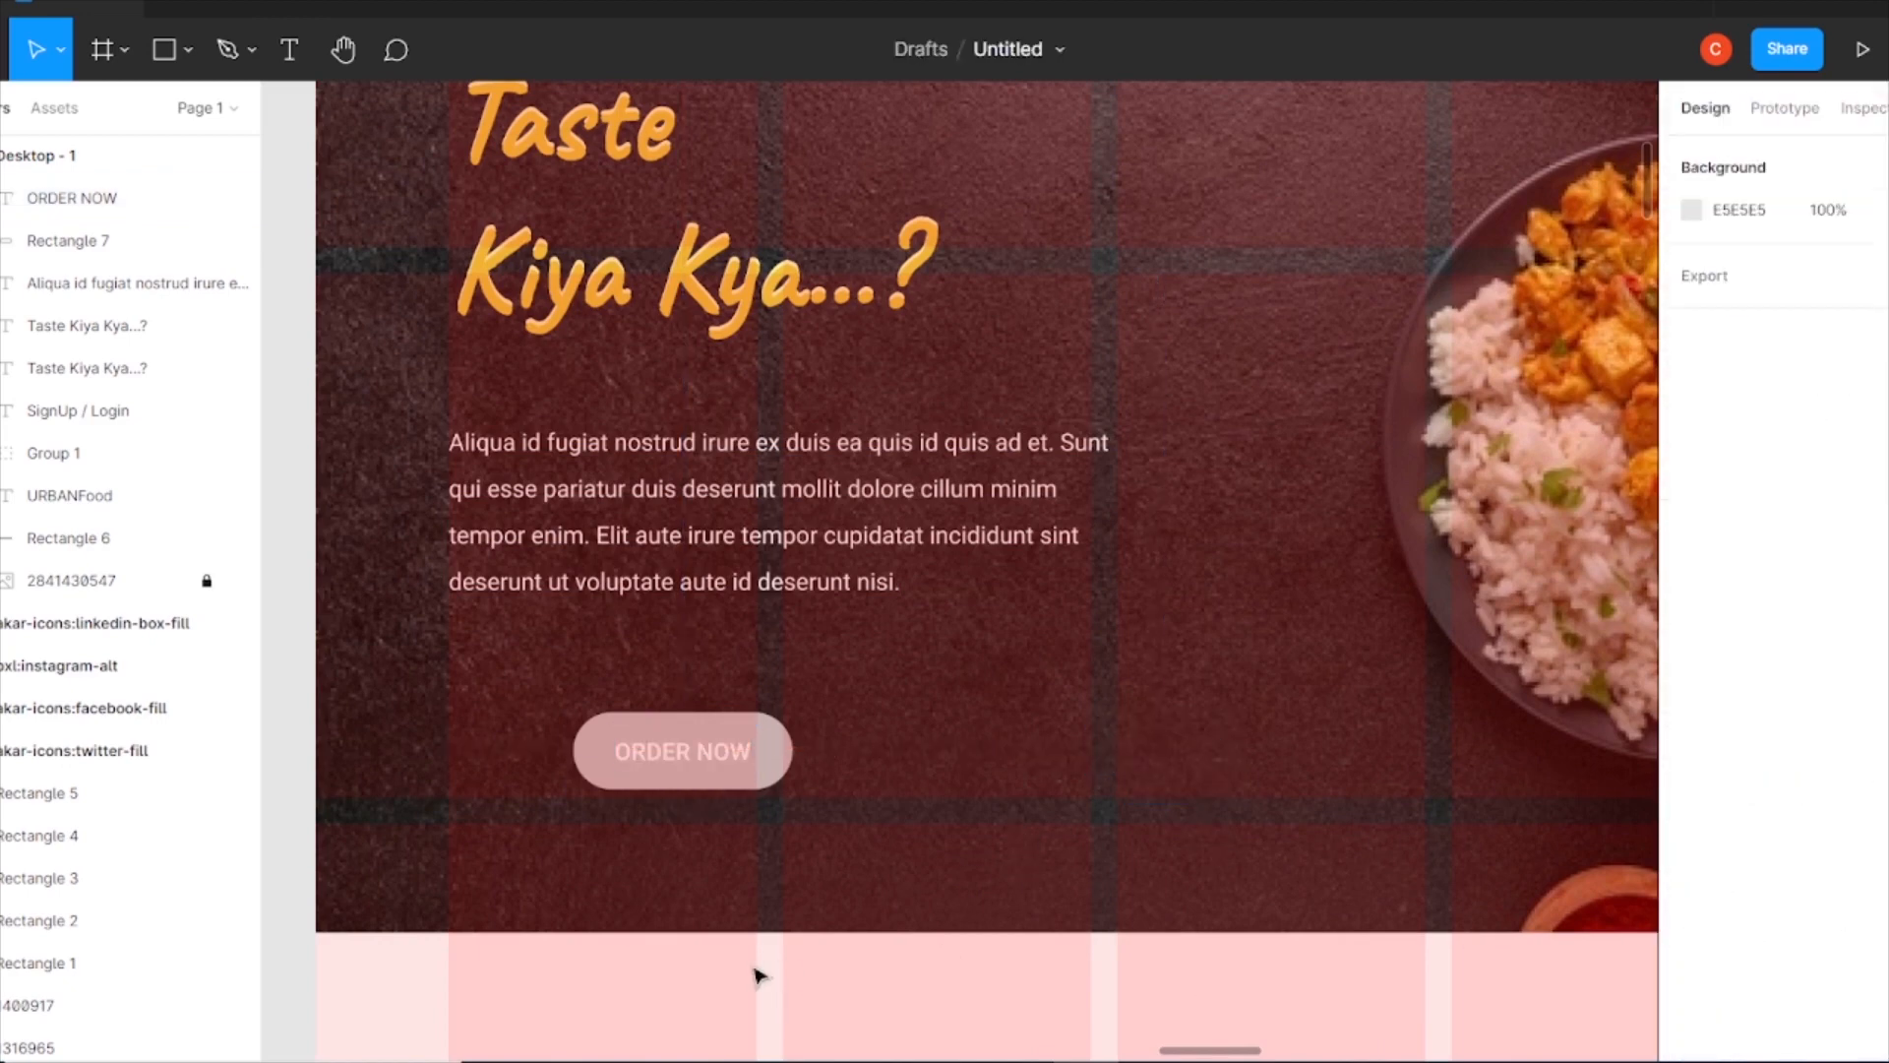
- Fill the button rectangle with yellow EFC73B
click(772, 771)
click(1693, 896)
click(1470, 933)
click(1634, 369)
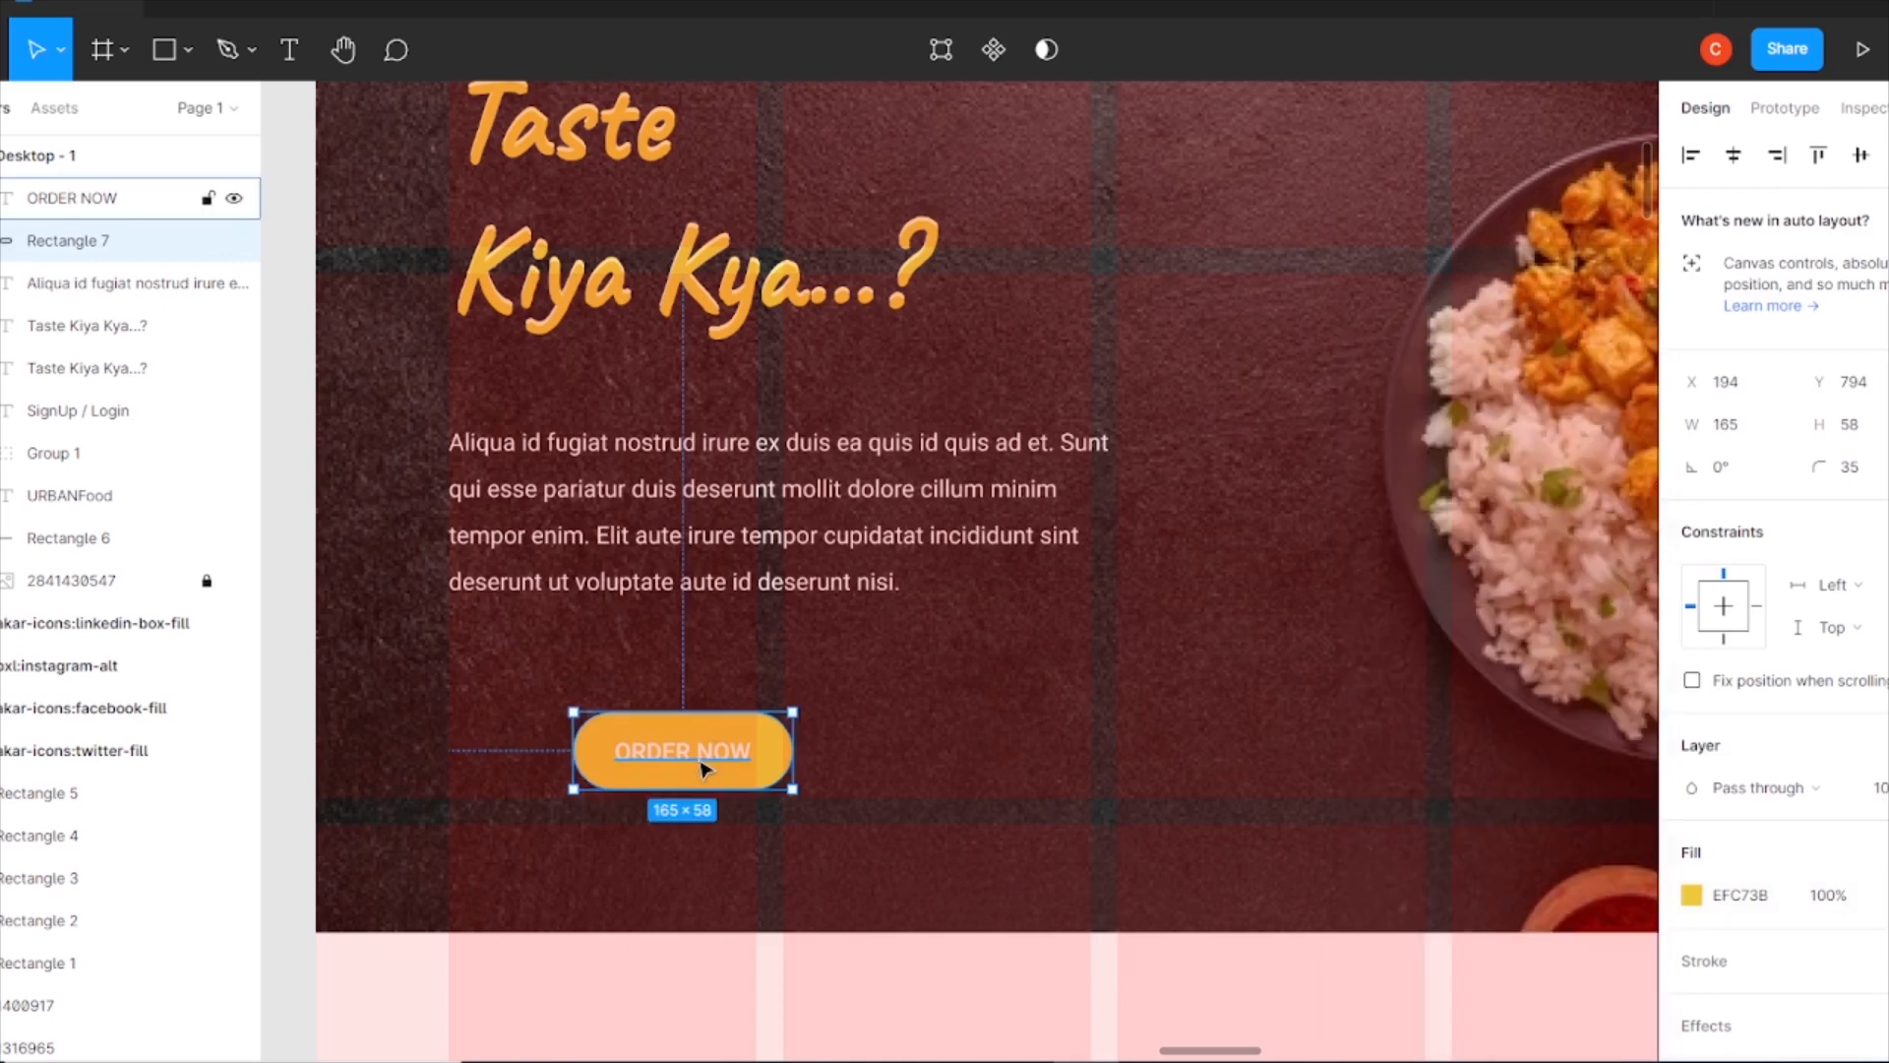
- Set the ORDER NOW label's size to 21 and enlarge the button rectangle around its center to about 185 × 66
click(705, 764)
click(1872, 936)
key(Up)
key(Up)
key(Up)
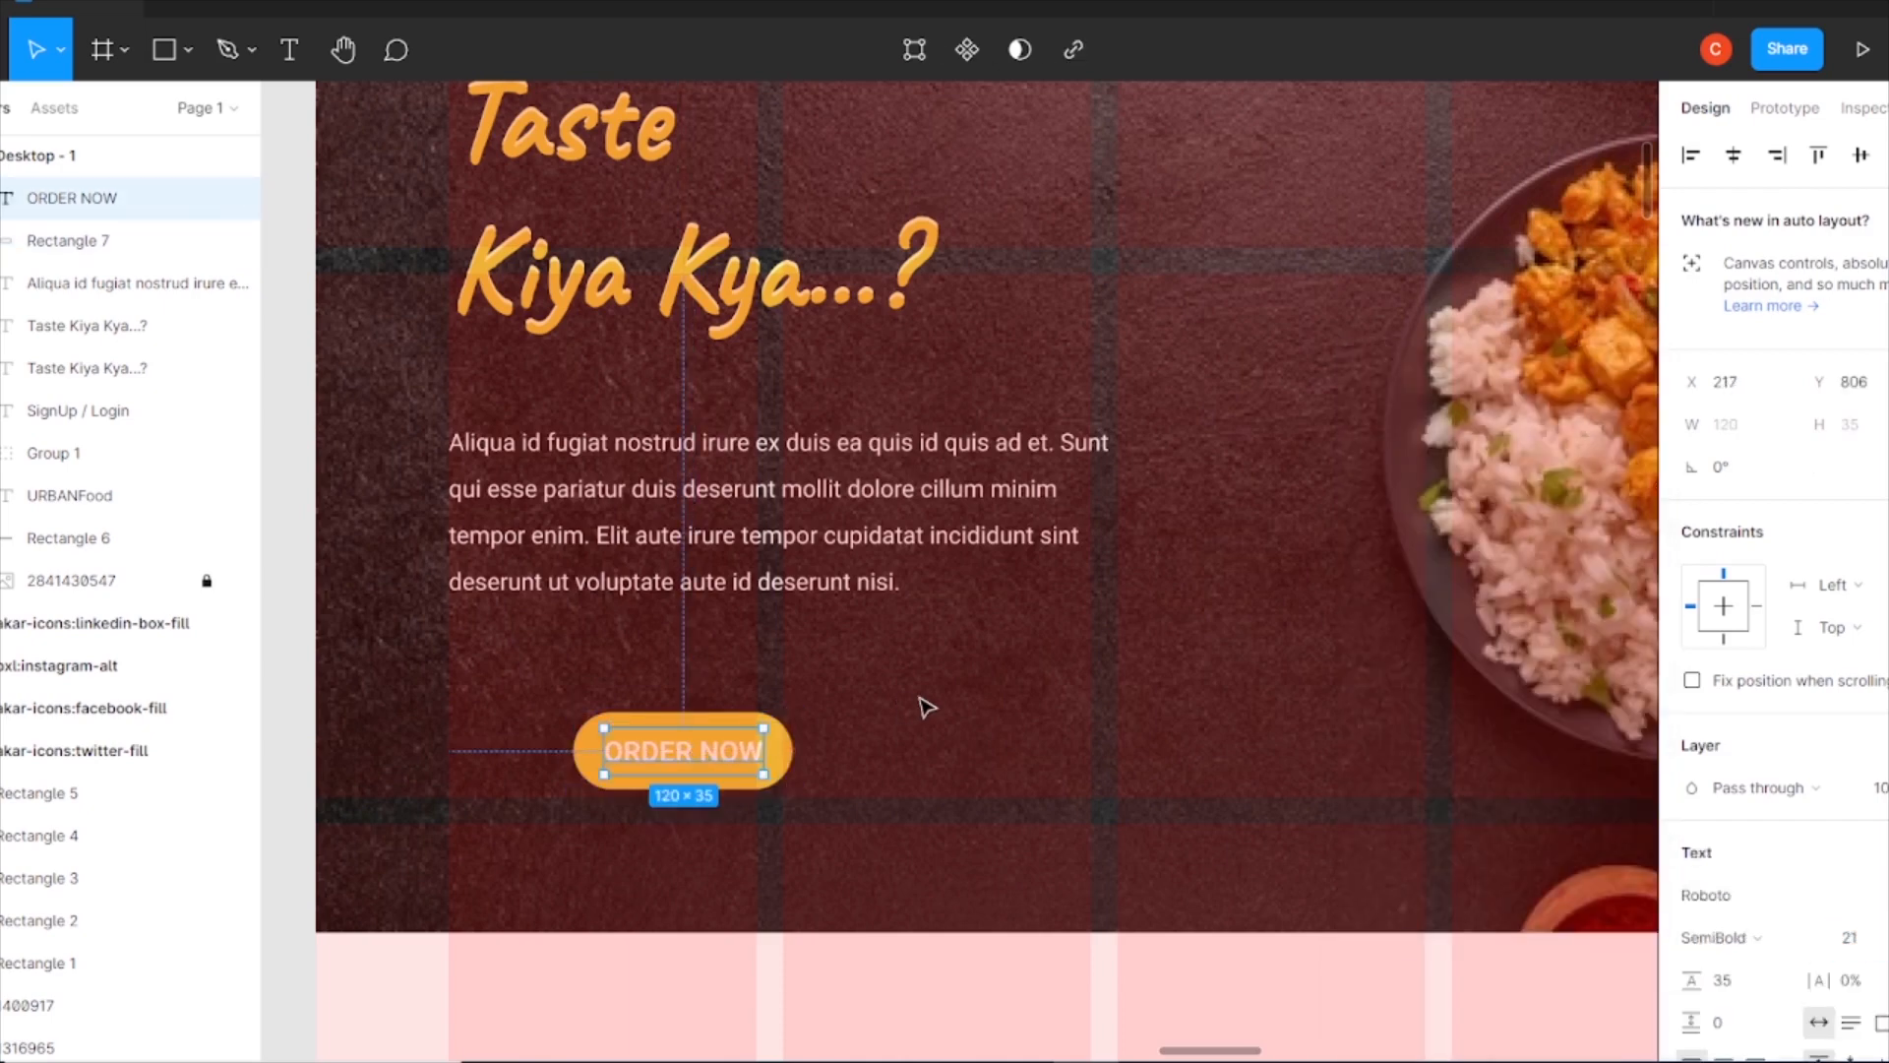
click(778, 737)
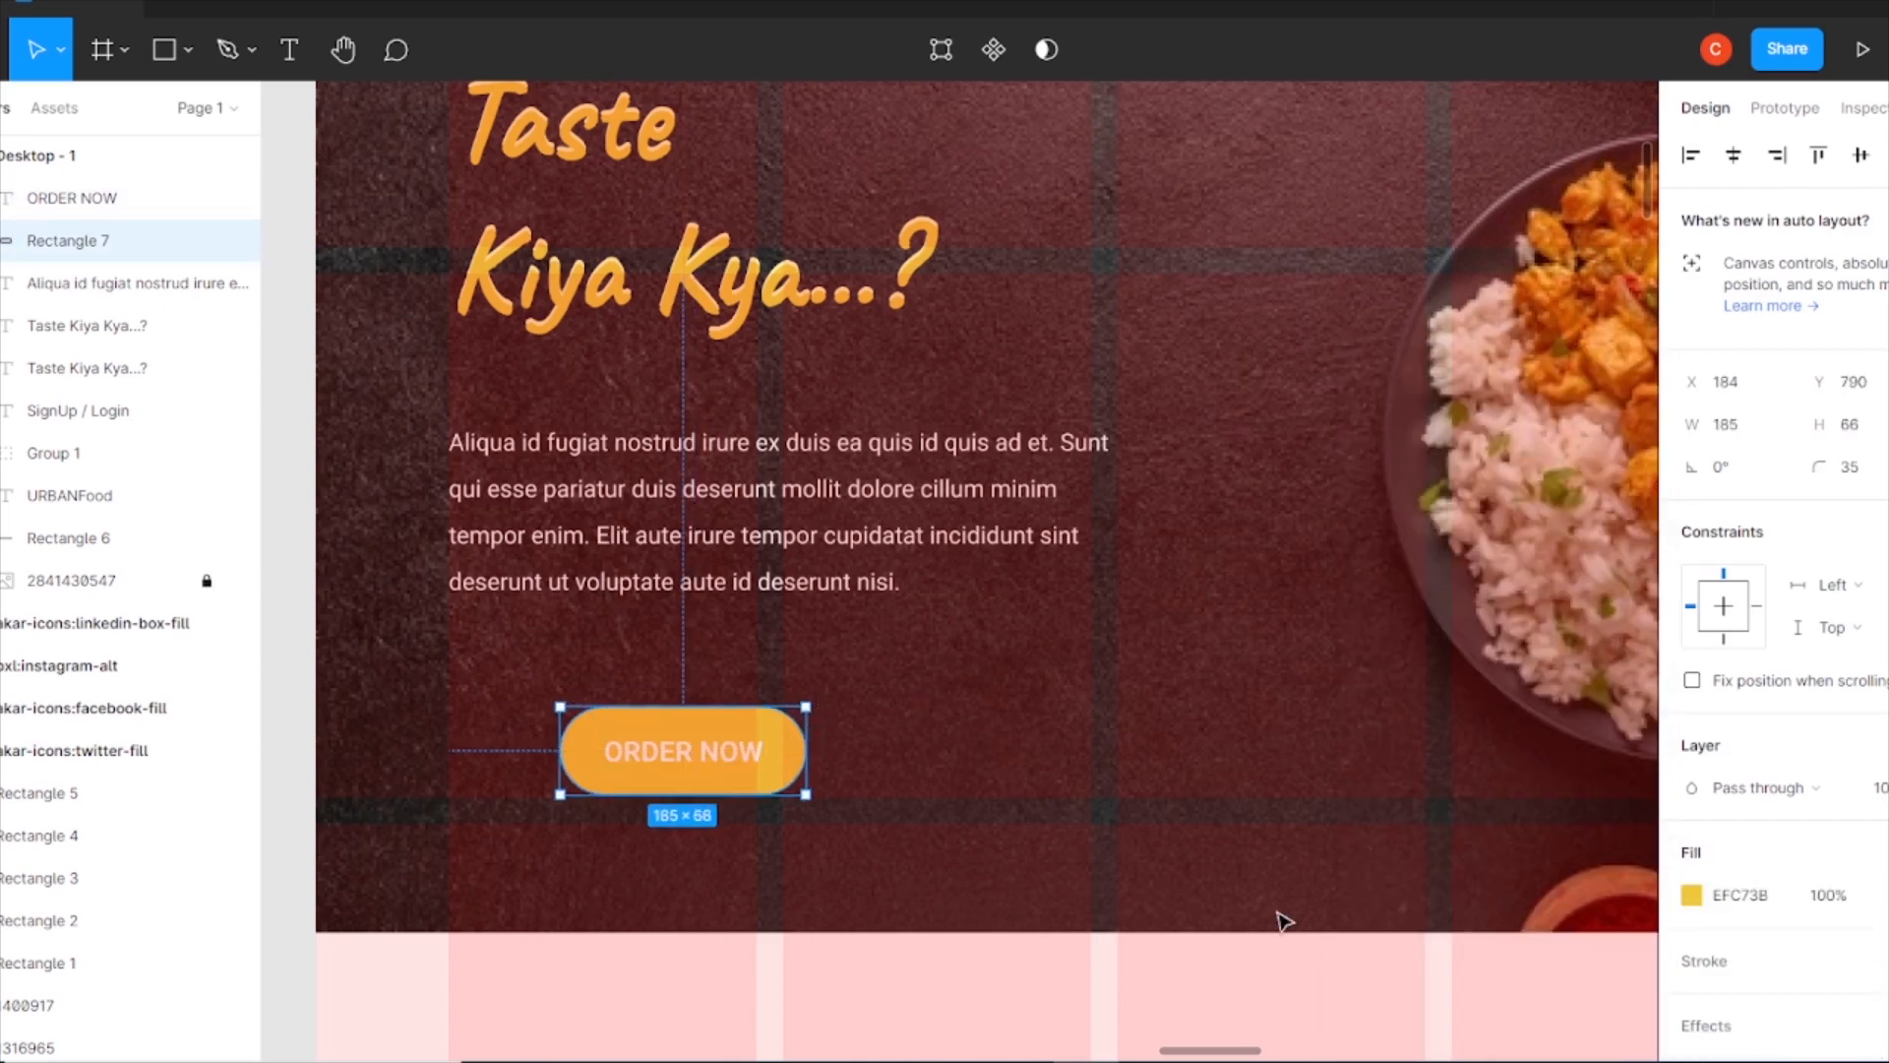
- Add the section heading "POPULAR FOOD" below the hero photo and set its text size to 48
key(ctrl+minus)
drag(1084, 810, 1024, 750)
click(1105, 905)
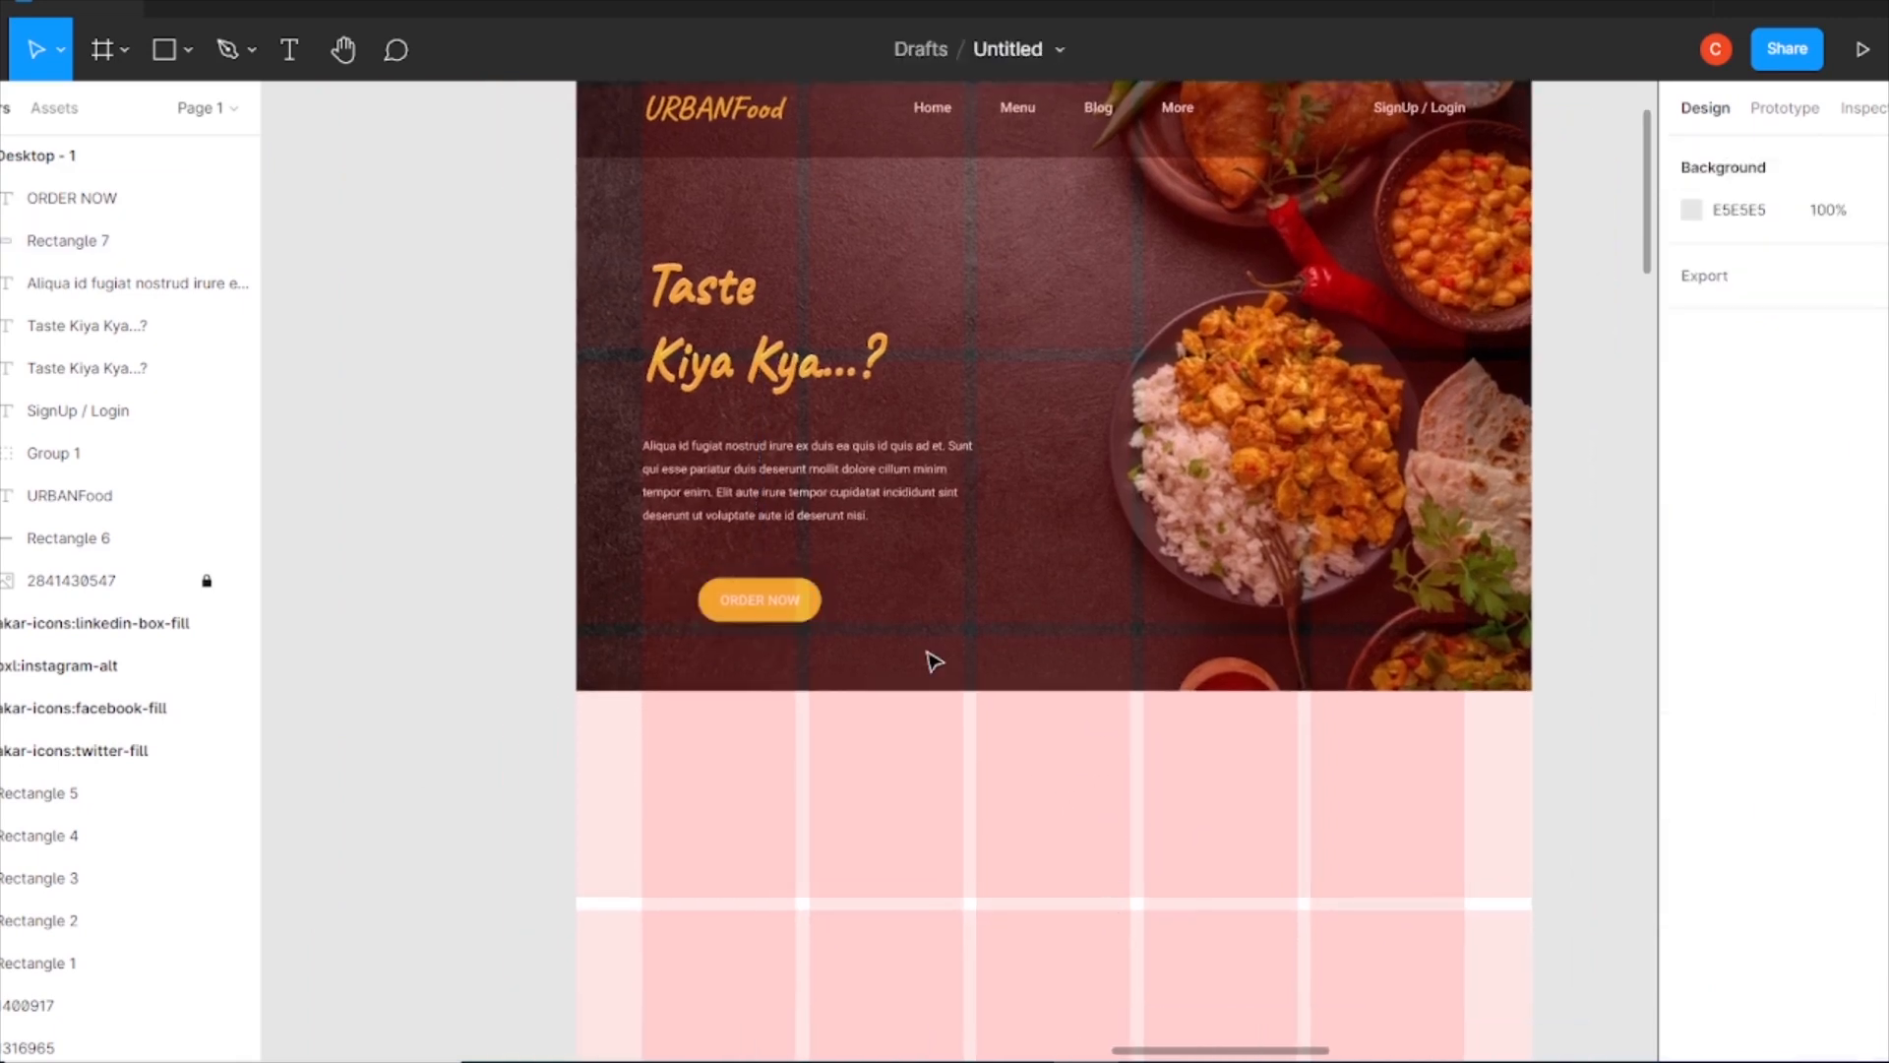
click(290, 49)
click(735, 818)
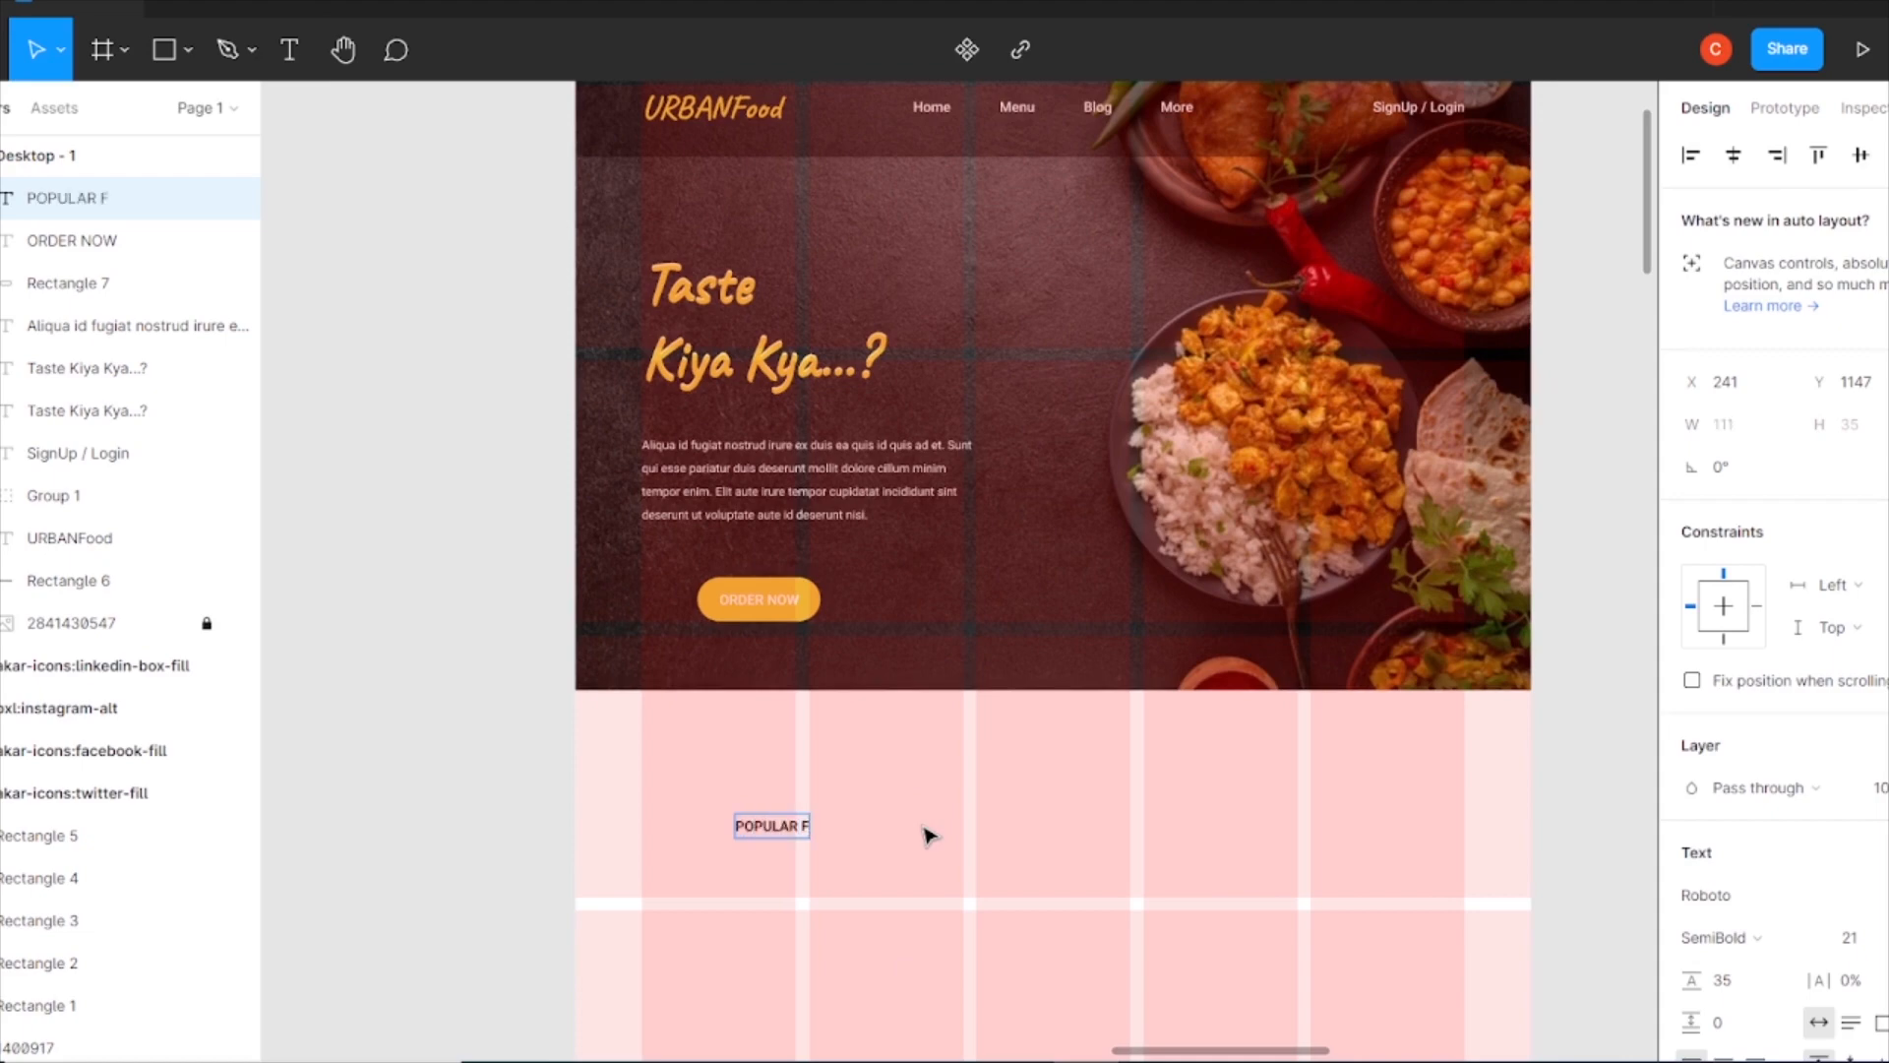
key(Escape)
click(1859, 943)
text(49)
key(Return)
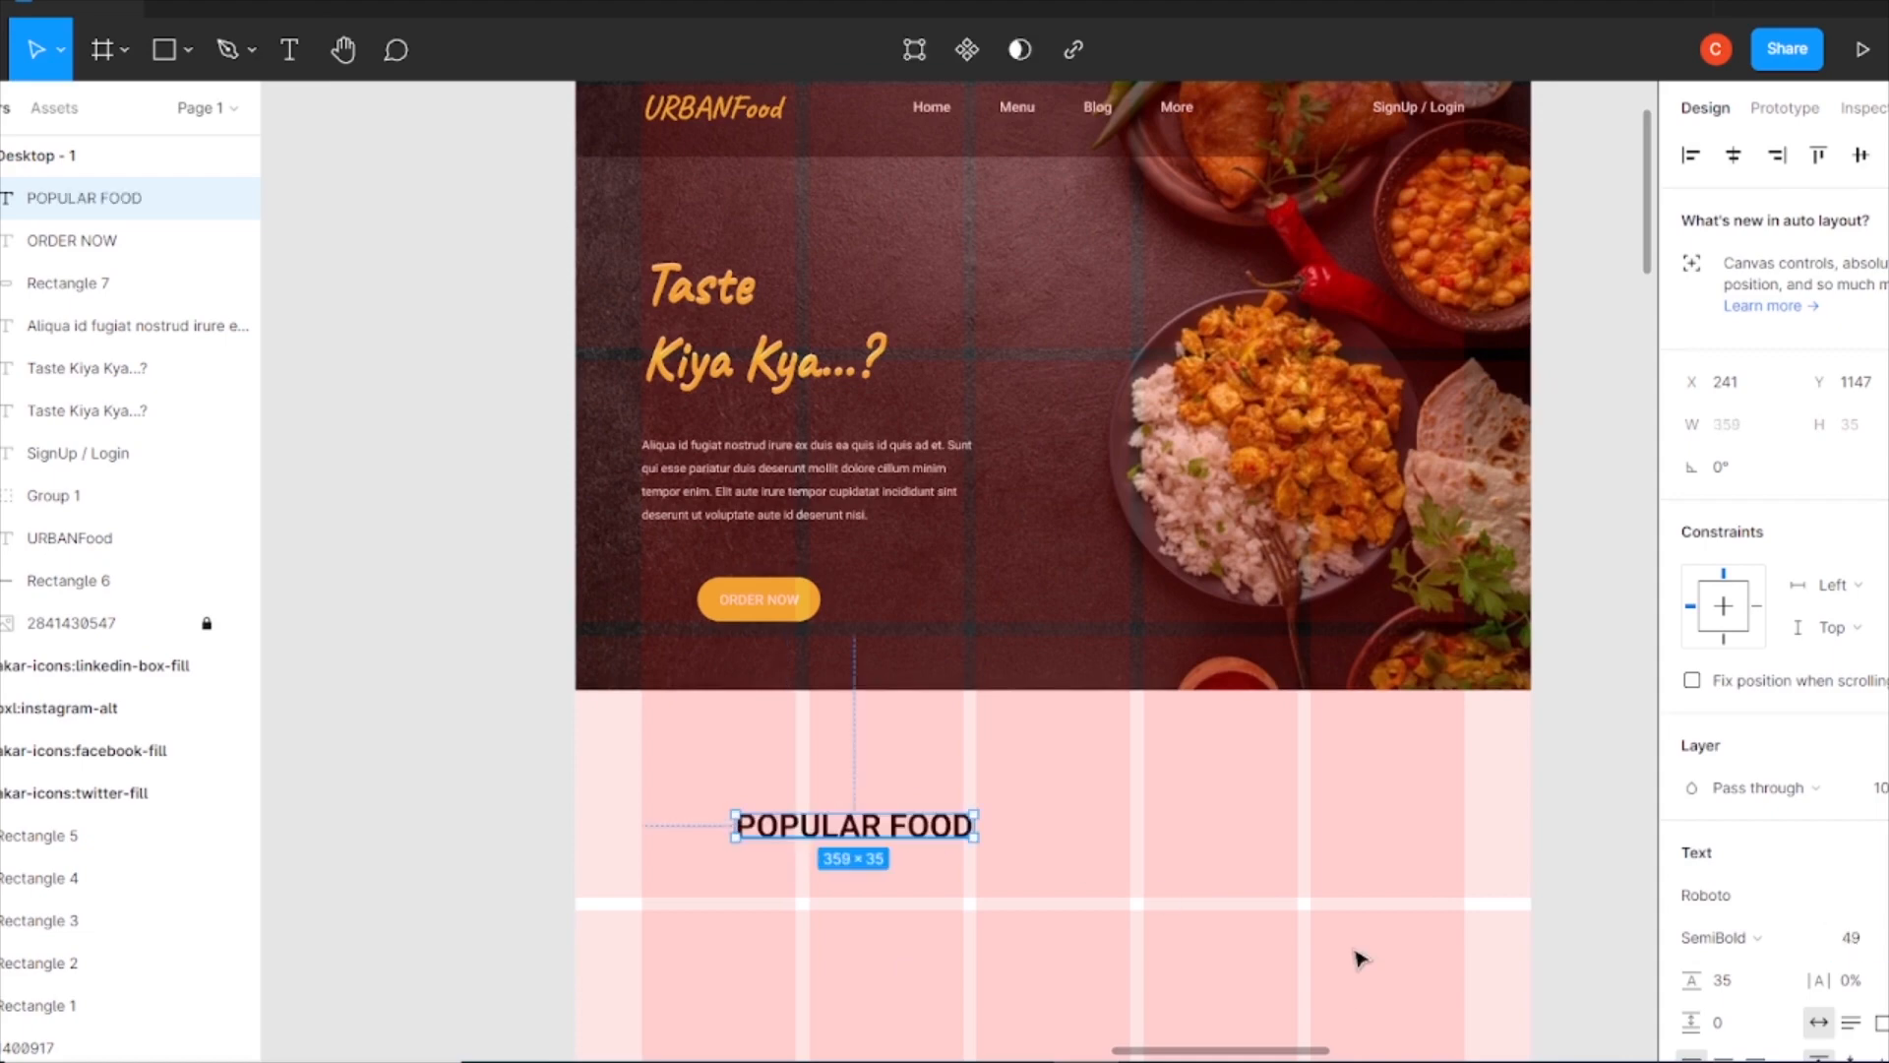
key(Return)
- Move the POPULAR FOOD heading to the left grid margin, closer to the hero photo, at about X 102, Y 1074
drag(894, 833, 802, 797)
key(shift+Up)
key(shift+Up)
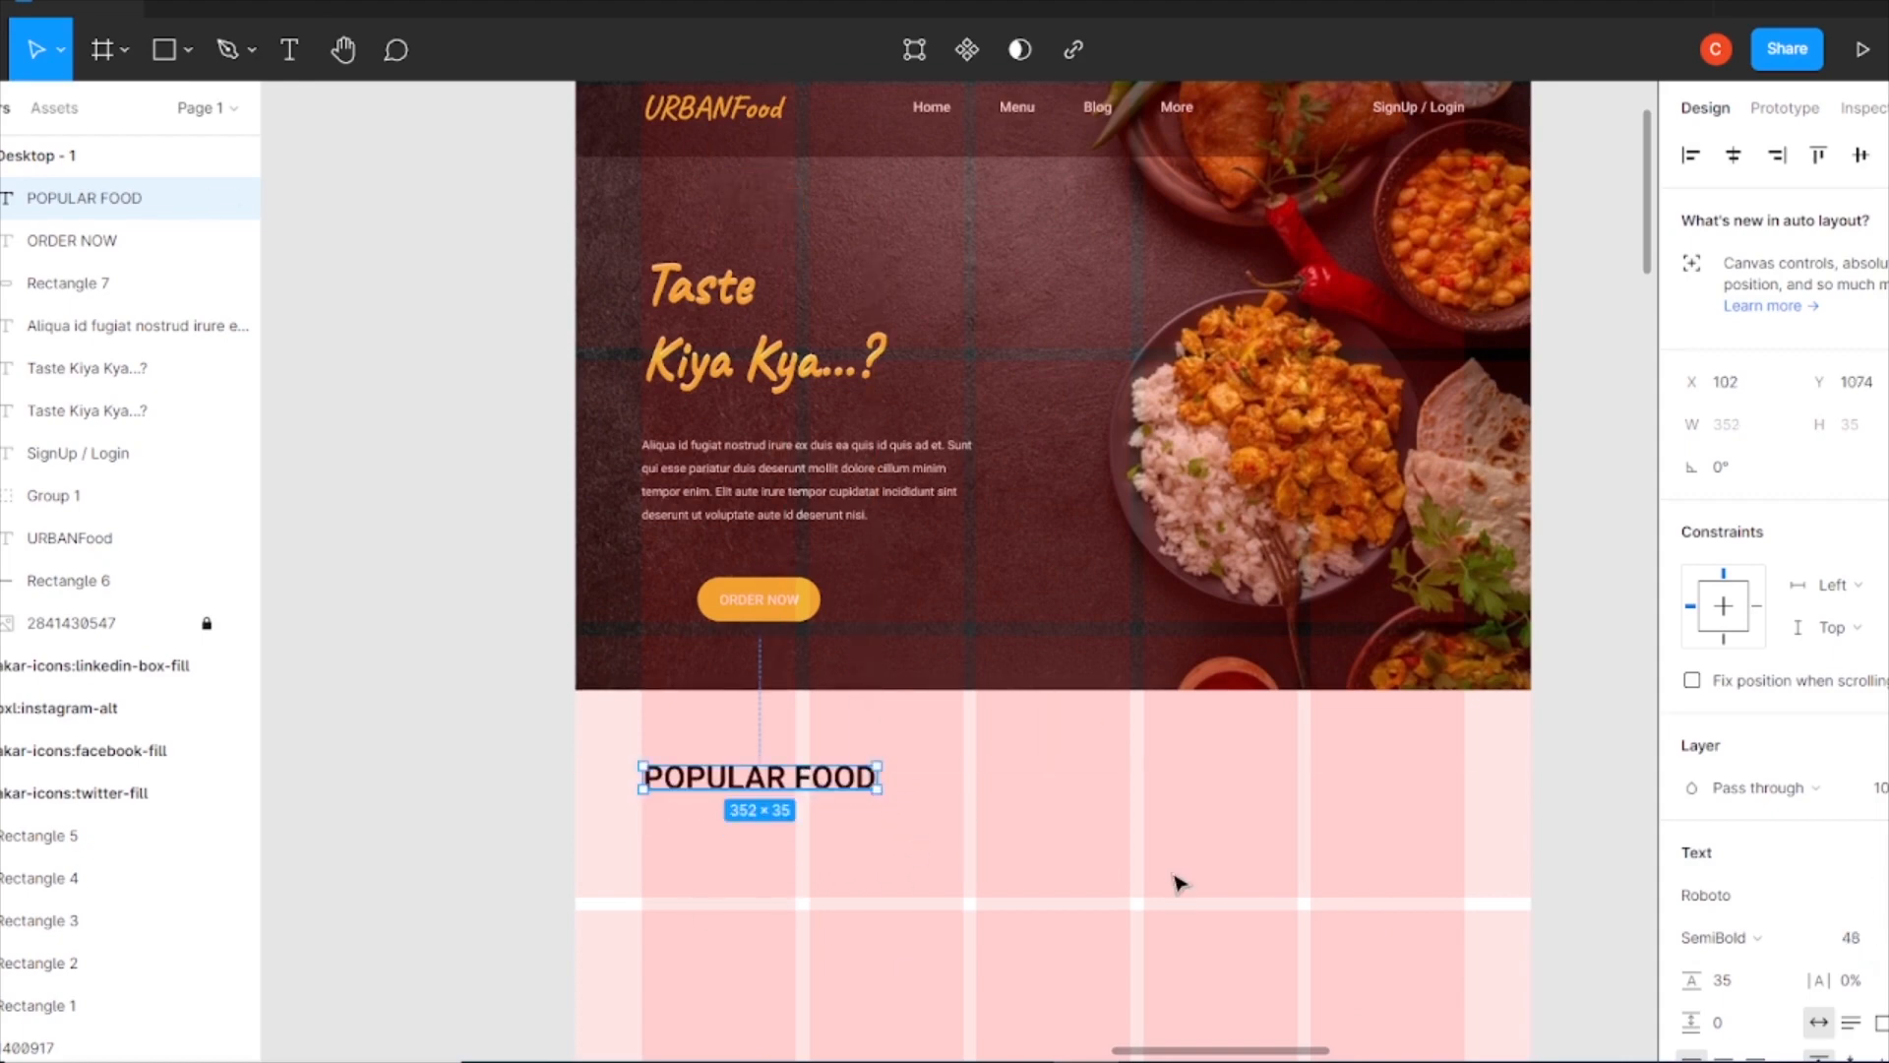
- Draw a placeholder square below the POPULAR FOOD heading and set its size to 264 × 264
scroll(1180, 882, down, 5)
click(865, 533)
click(164, 49)
drag(963, 454, 1143, 618)
drag(1070, 559, 1048, 561)
drag(1123, 619, 1123, 631)
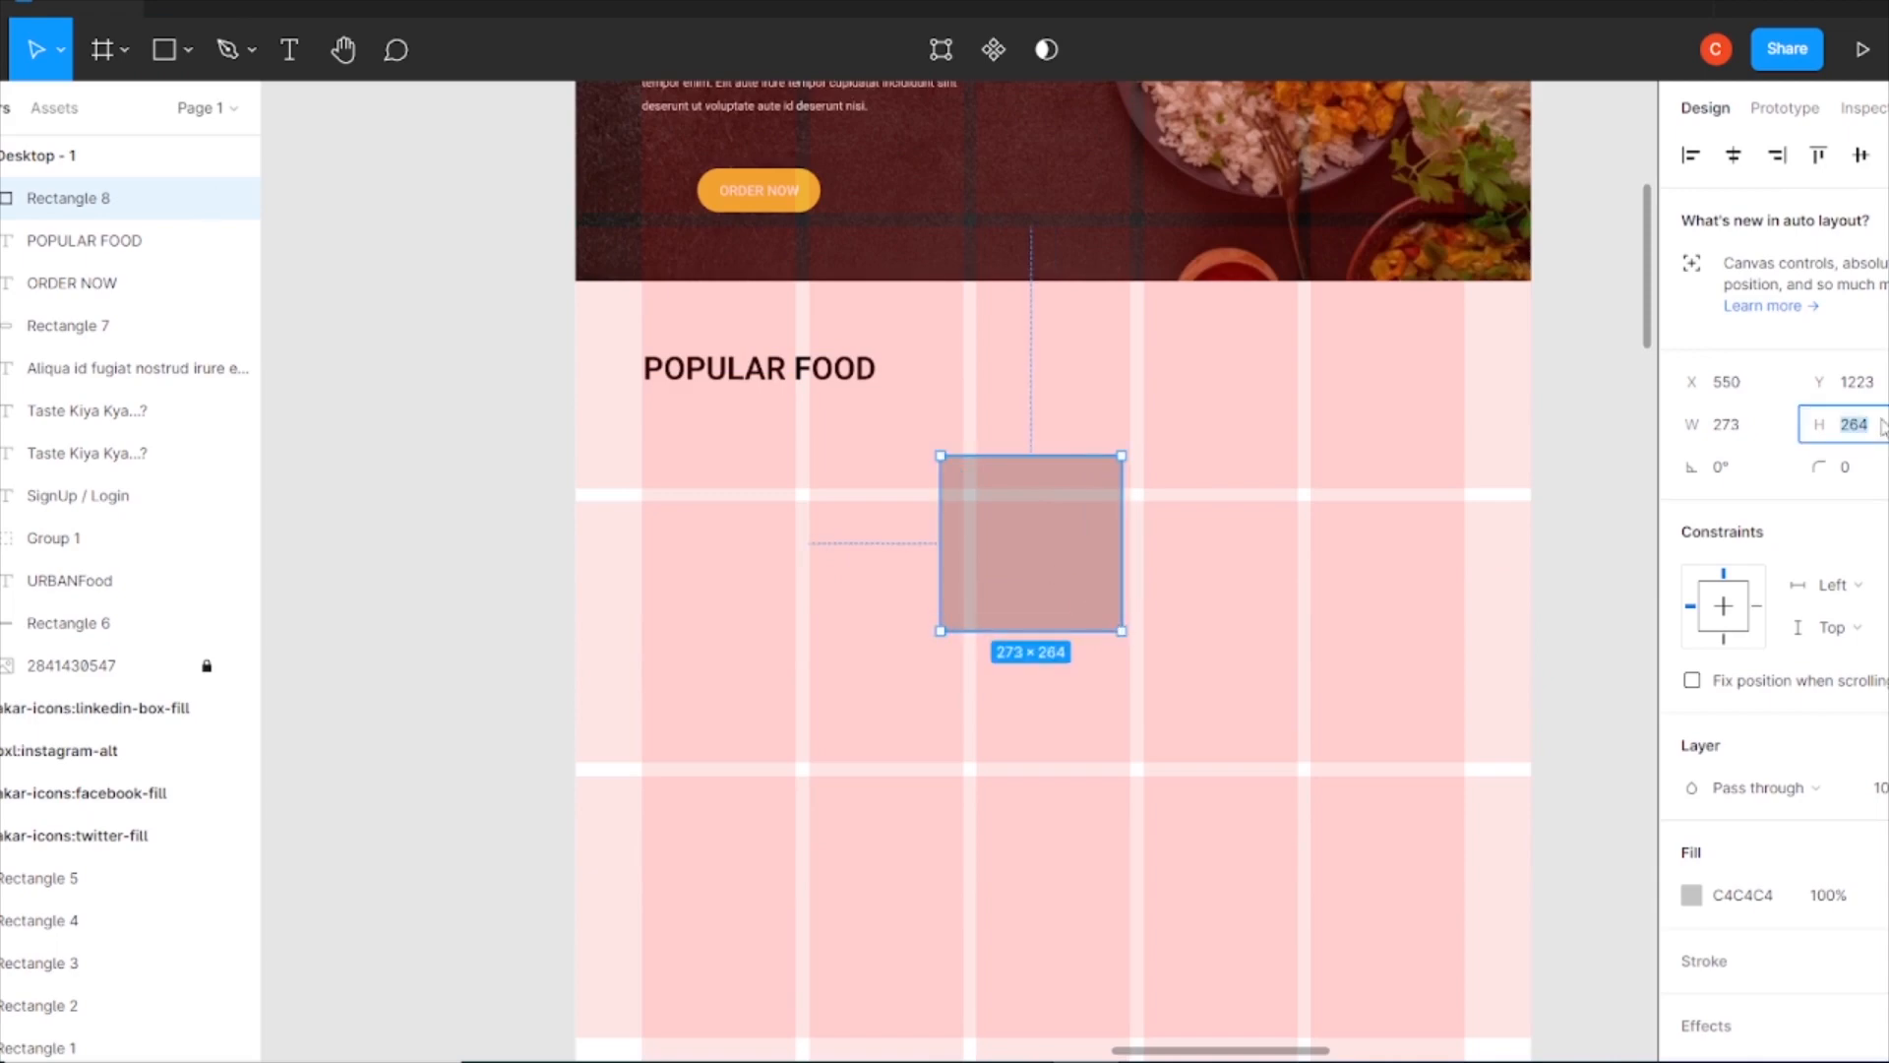
click(1674, 442)
text(264)
key(Return)
- Duplicate the placeholder square into a row of three, aligned and evenly spaced 150 apart
click(1205, 558)
drag(1050, 531, 765, 544)
drag(1518, 798, 757, 502)
click(1886, 156)
click(1734, 275)
- Group the three squares, center the group horizontally in the frame and ungroup them
key(ctrl+g)
click(1734, 156)
click(1301, 763)
right_click(1043, 552)
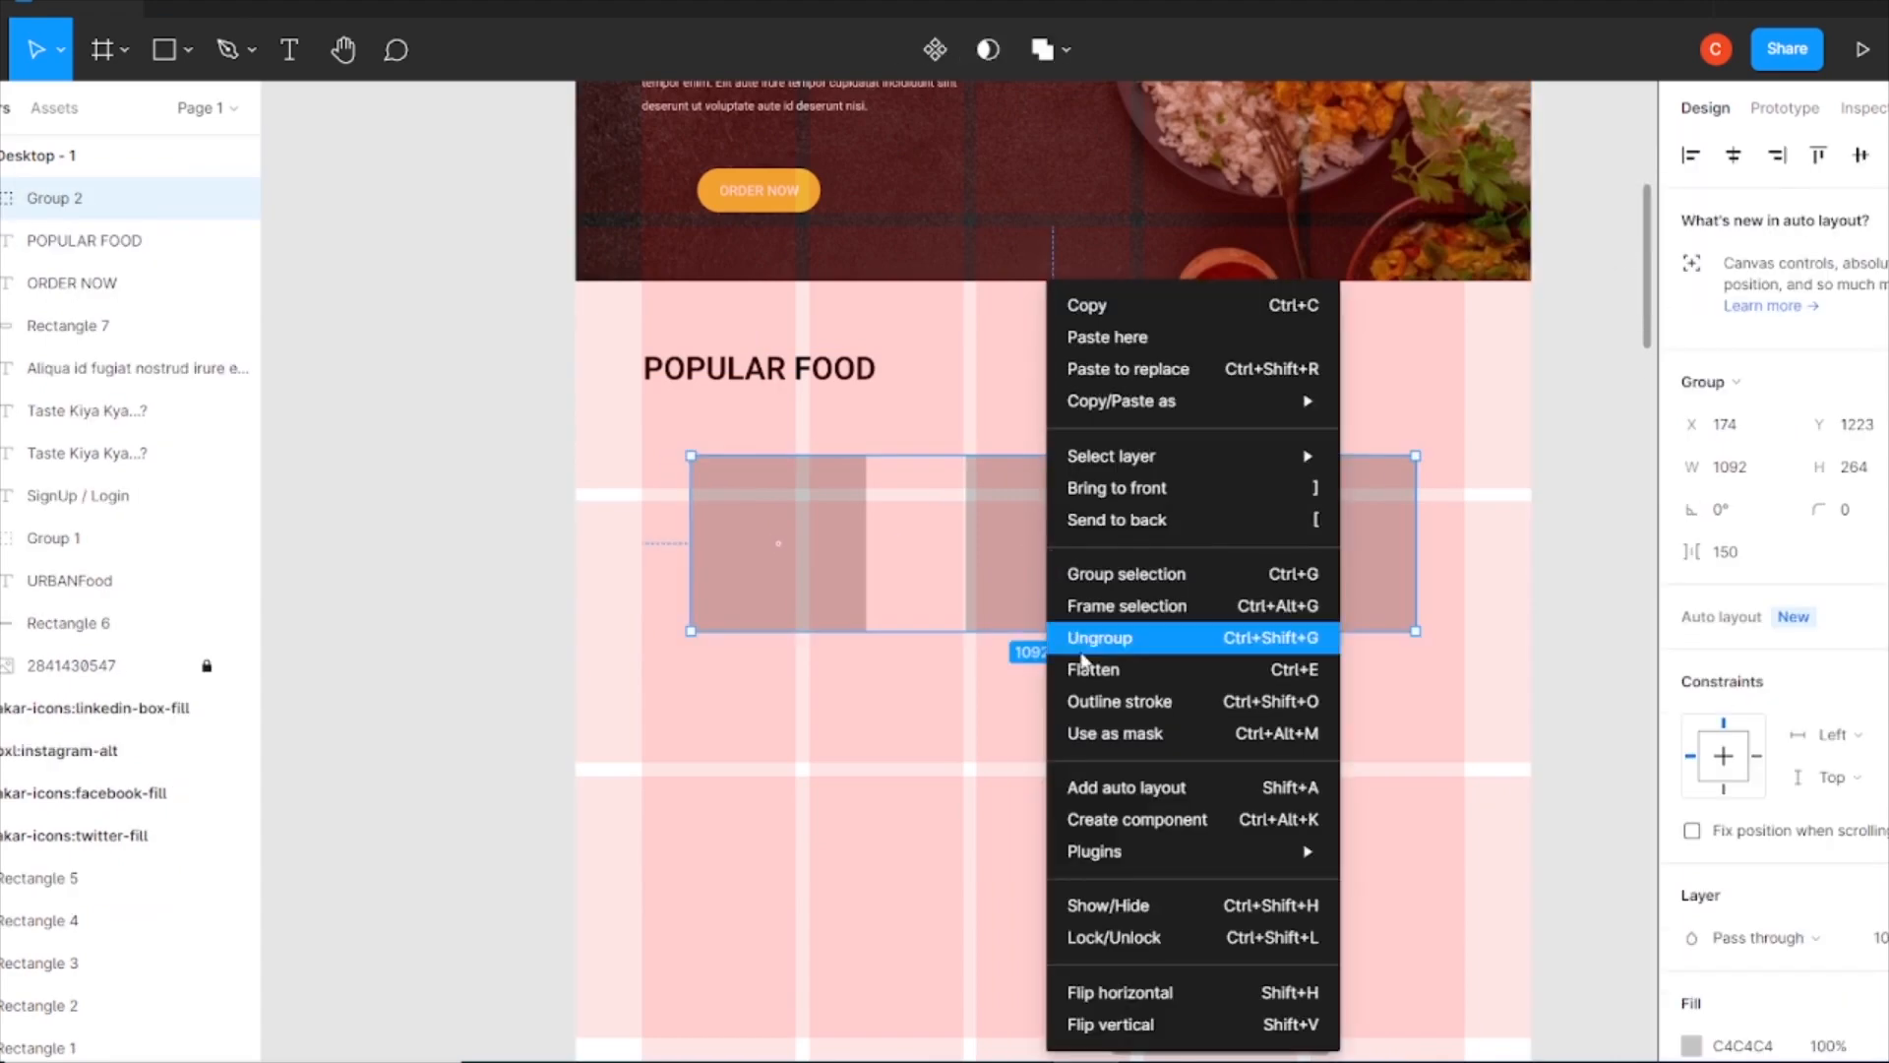
click(1080, 644)
click(1157, 695)
- Move the imported food photos closer to the frame's Popular Food section
key(ctrl+minus)
key(ctrl+minus)
drag(1003, 782, 1111, 232)
drag(844, 654, 1323, 477)
drag(493, 531, 1281, 208)
drag(458, 472, 670, 481)
drag(412, 530, 1260, 184)
drag(563, 601, 1084, 167)
drag(1200, 197, 621, 709)
drag(915, 730, 917, 394)
drag(681, 696, 1444, 415)
drag(514, 706, 1142, 603)
- Place the grilled skewers photo over the first placeholder square at a size of about 366 × 366
key(ctrl+plus)
key(ctrl+plus)
drag(1497, 246, 853, 745)
drag(925, 999, 1139, 851)
drag(727, 625, 663, 823)
drag(345, 611, 555, 660)
drag(645, 970, 410, 733)
drag(325, 601, 954, 352)
- Mask the grilled skewers photo with the first placeholder square
shift+click(943, 337)
right_click(929, 347)
click(1090, 728)
- Scale the skewers photo down inside its mask so more of the dish fits in the square
click(951, 410)
double_click(951, 438)
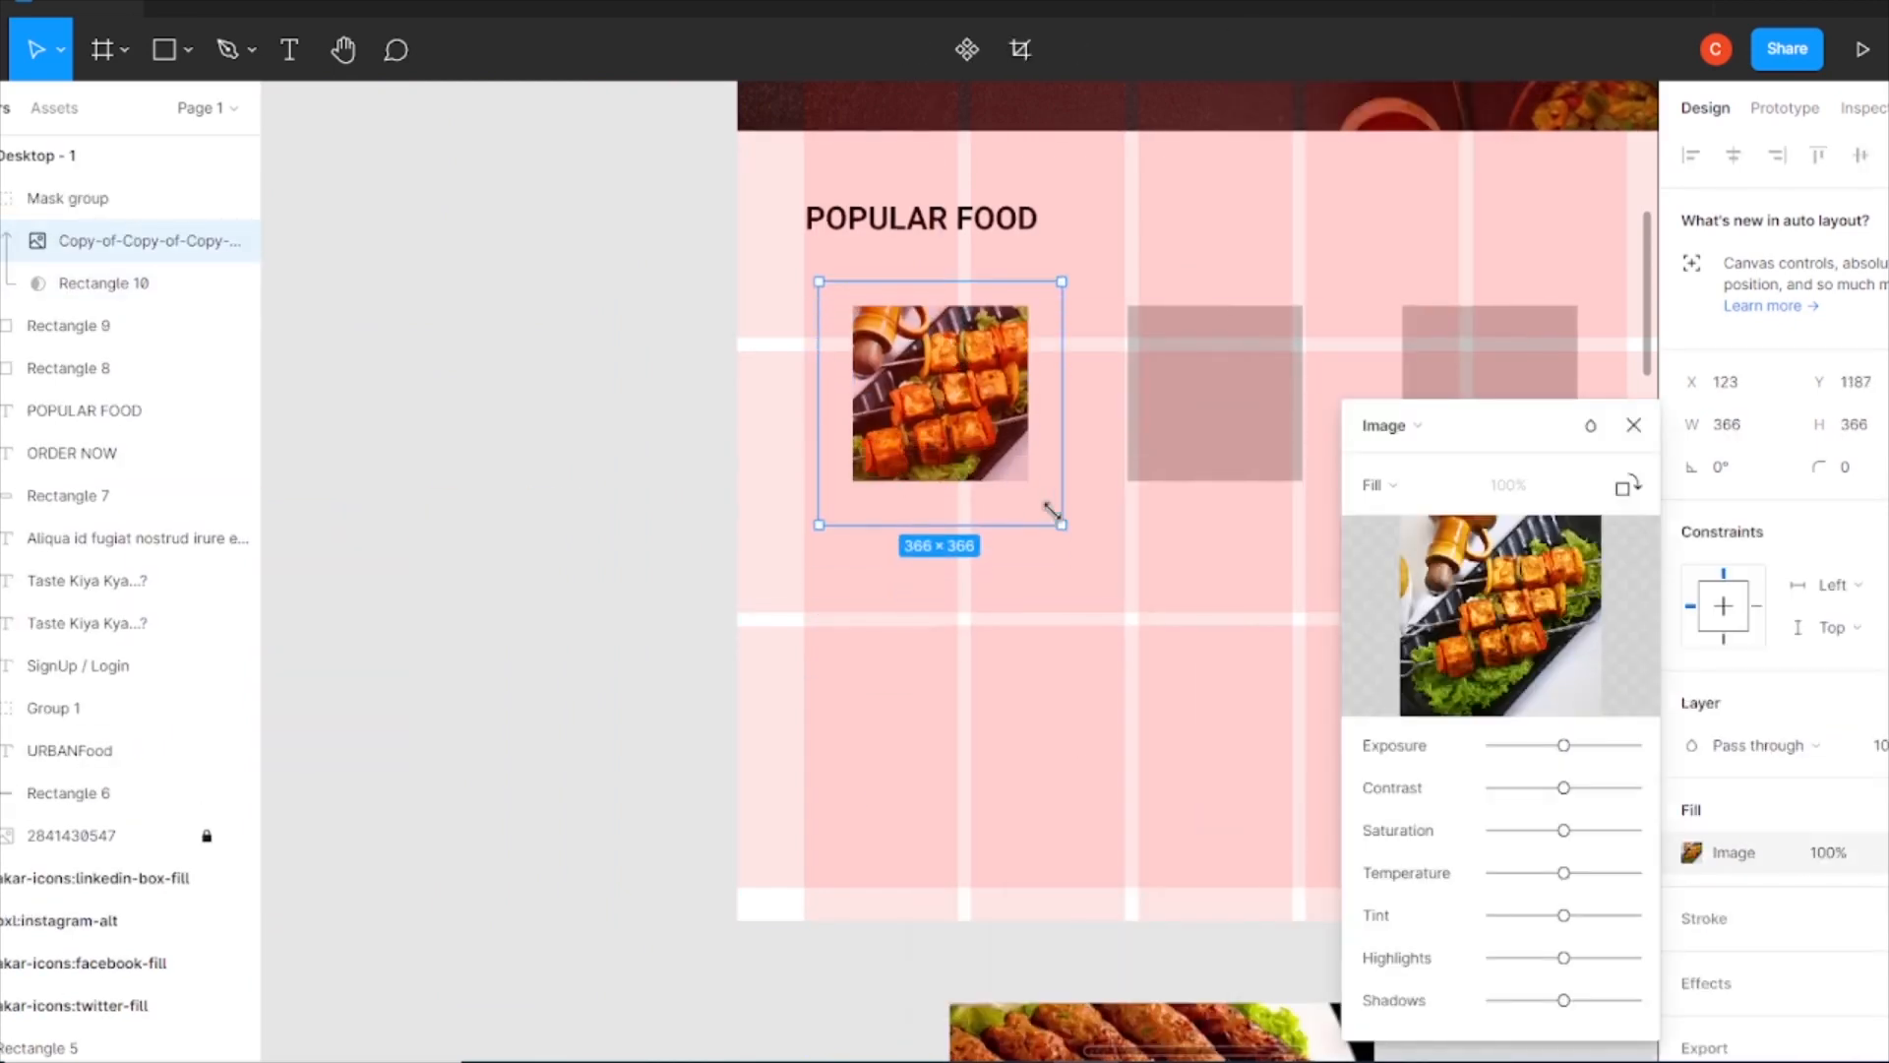
drag(1059, 526, 1039, 493)
click(1636, 427)
click(1358, 492)
- Round the corners of the masked skewers photo with a radius of 11
click(939, 394)
click(1862, 513)
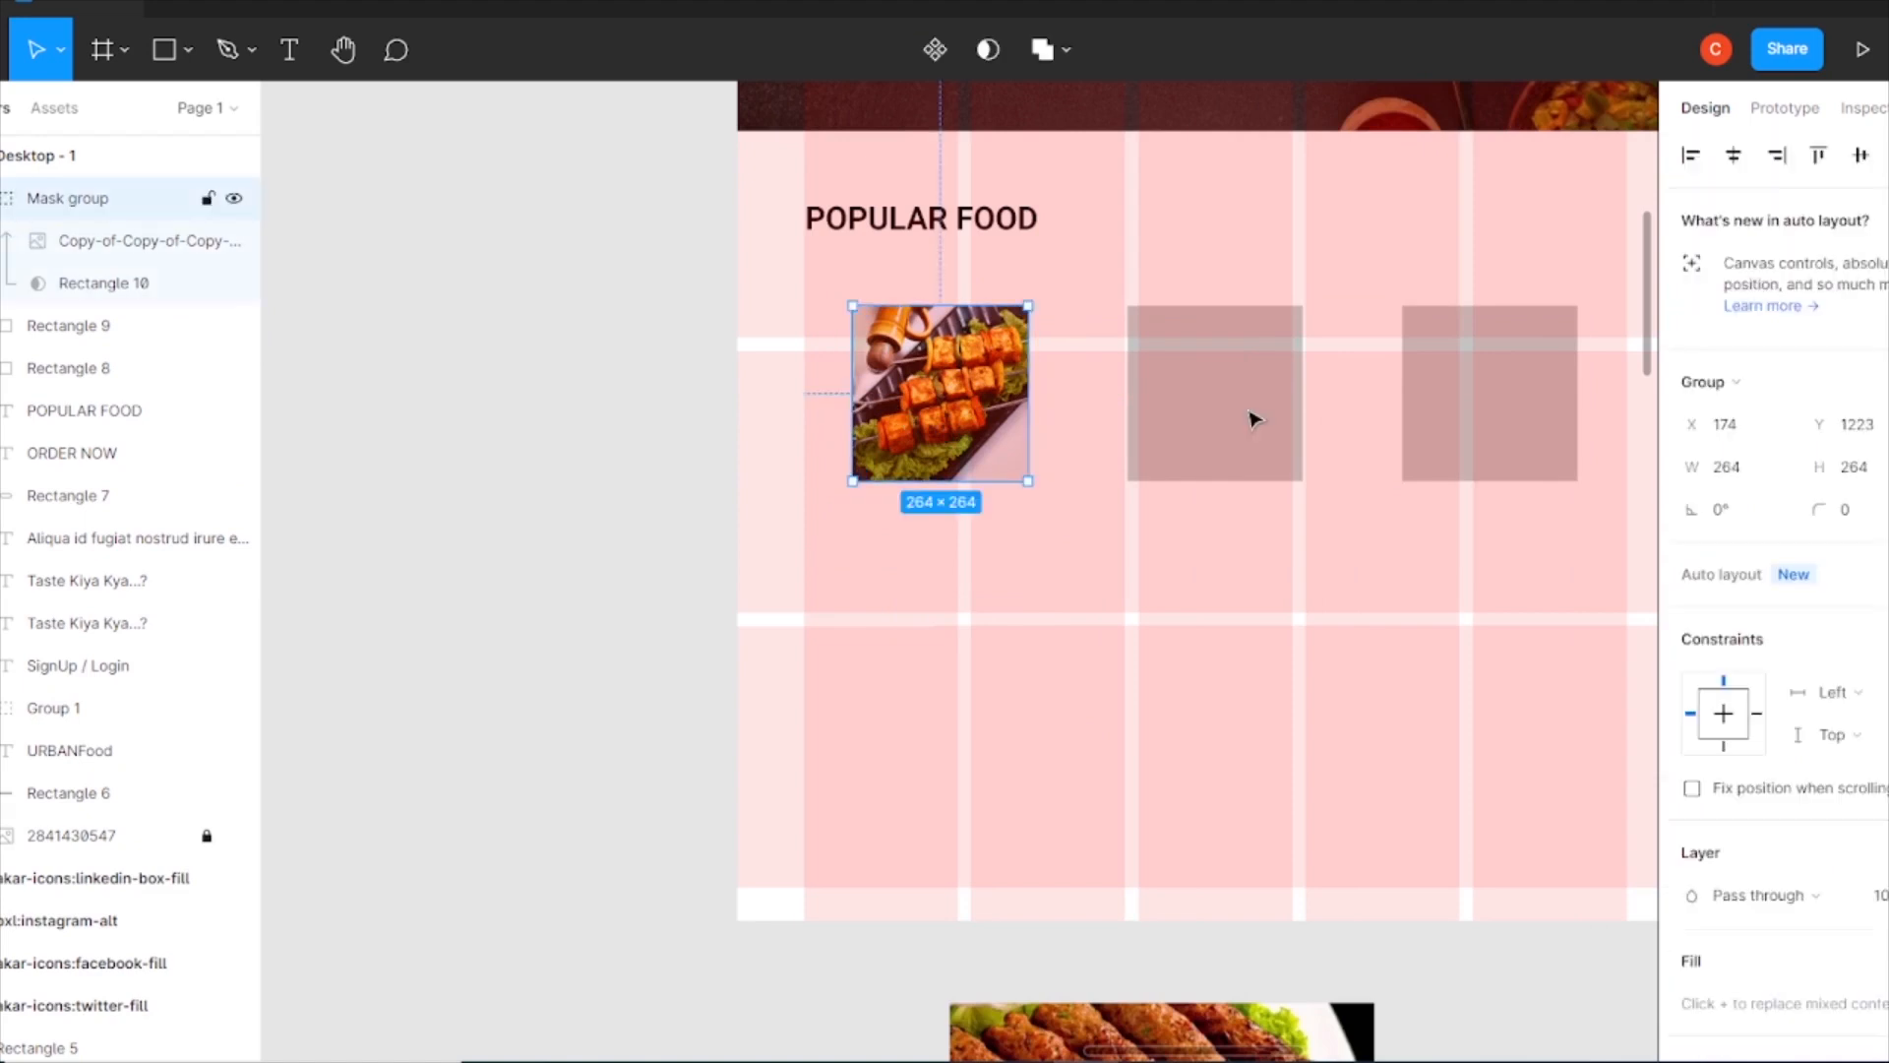
key(Up)
key(Up)
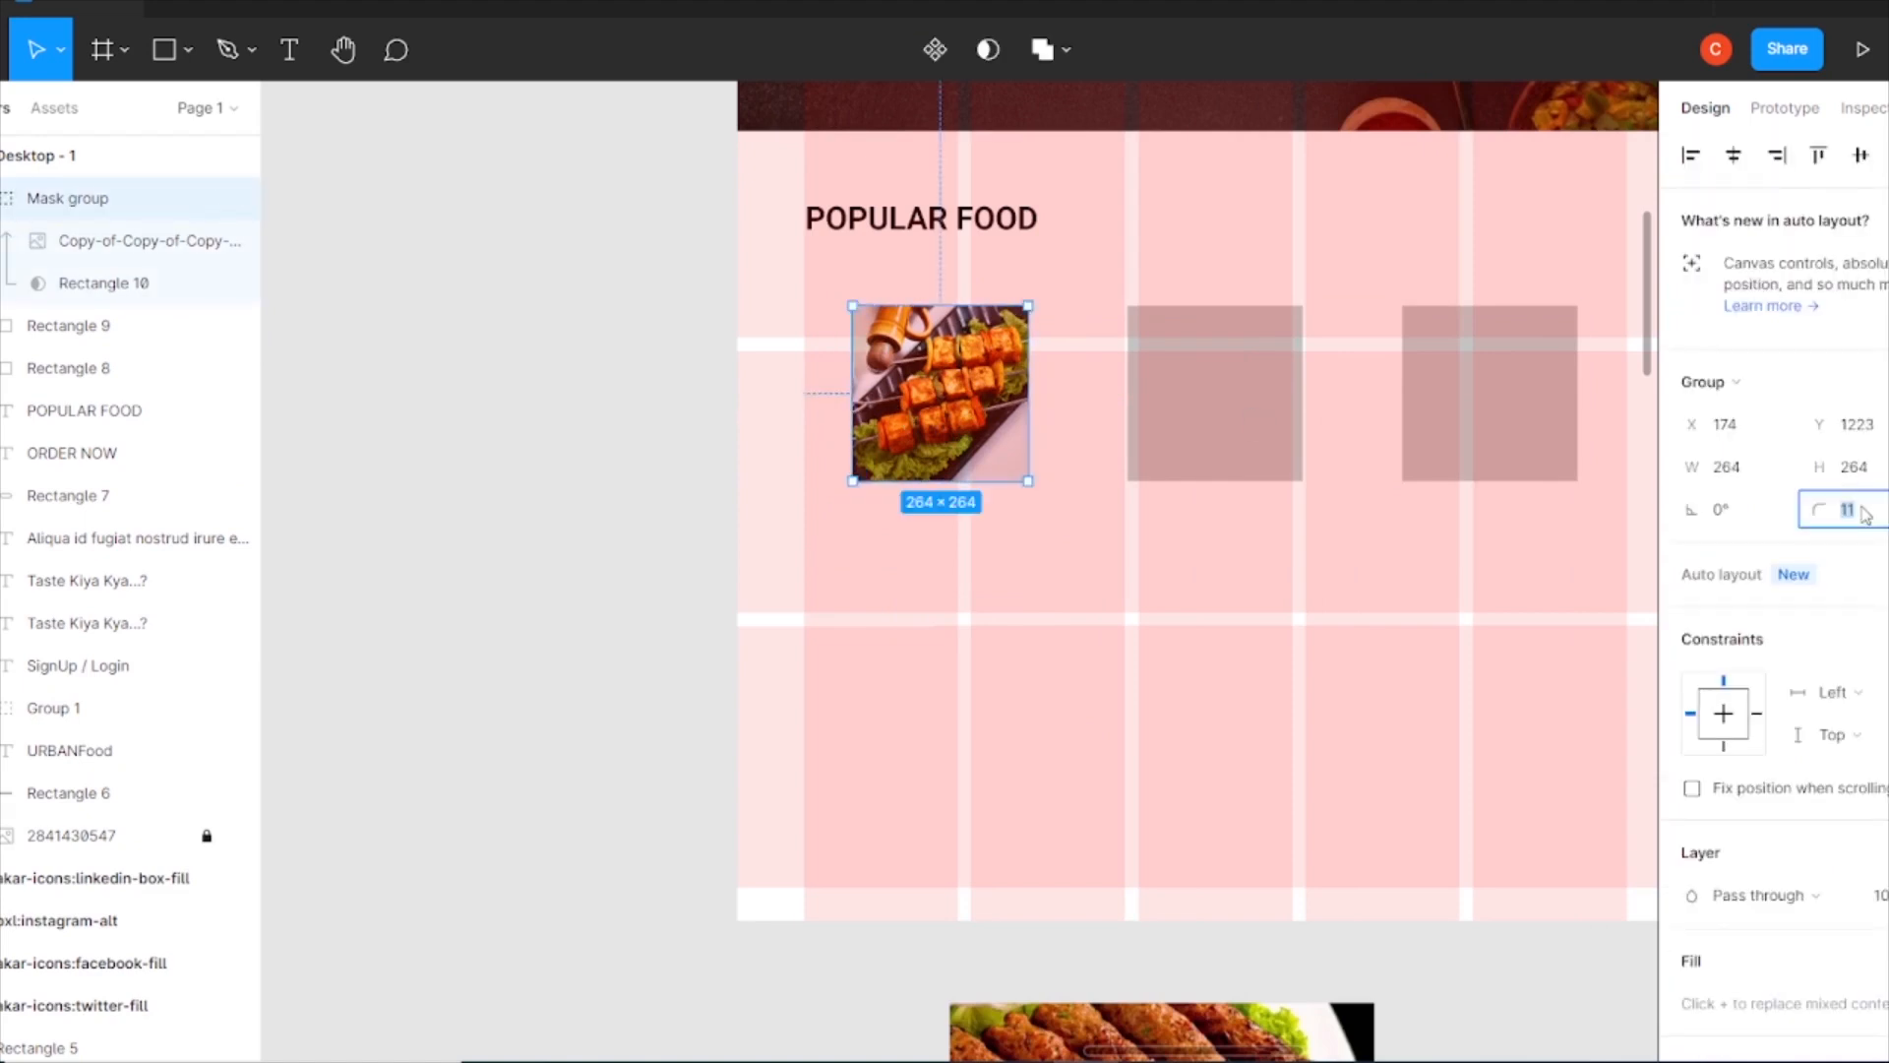
- Place the soya kebab photo over the second placeholder square and mask it with that square
drag(1171, 1033, 1225, 551)
shift+click(1214, 364)
right_click(1215, 364)
click(1427, 735)
- Scale and reposition the soya kebab photo inside its mask so it fills the square
drag(1223, 443, 1236, 320)
drag(1312, 512, 1309, 481)
drag(1282, 276, 1284, 305)
drag(1259, 425, 1204, 426)
drag(1084, 481, 1083, 488)
drag(1251, 417, 1297, 435)
- Give the masked kebab photo a corner radius of 10 and shift the image left inside its mask
click(1216, 394)
click(1491, 394)
click(1220, 399)
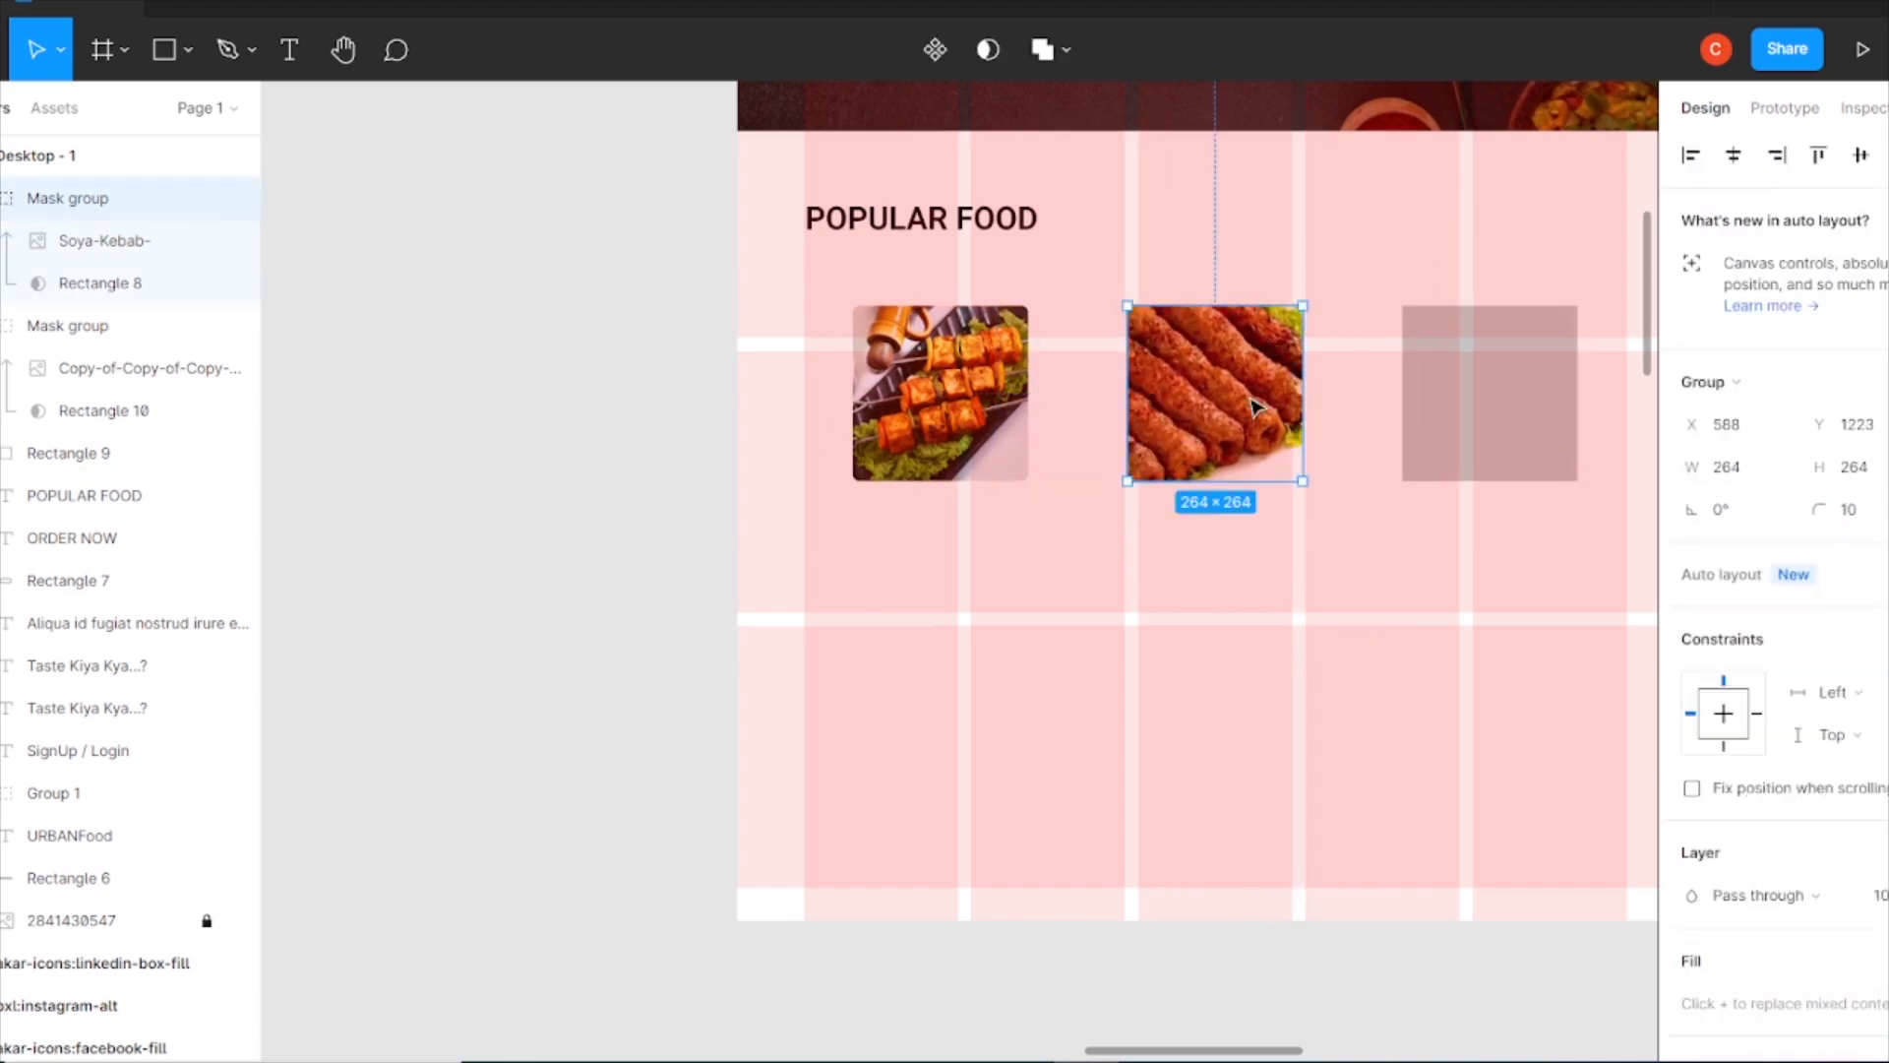
double_click(1254, 405)
drag(1255, 403, 1217, 403)
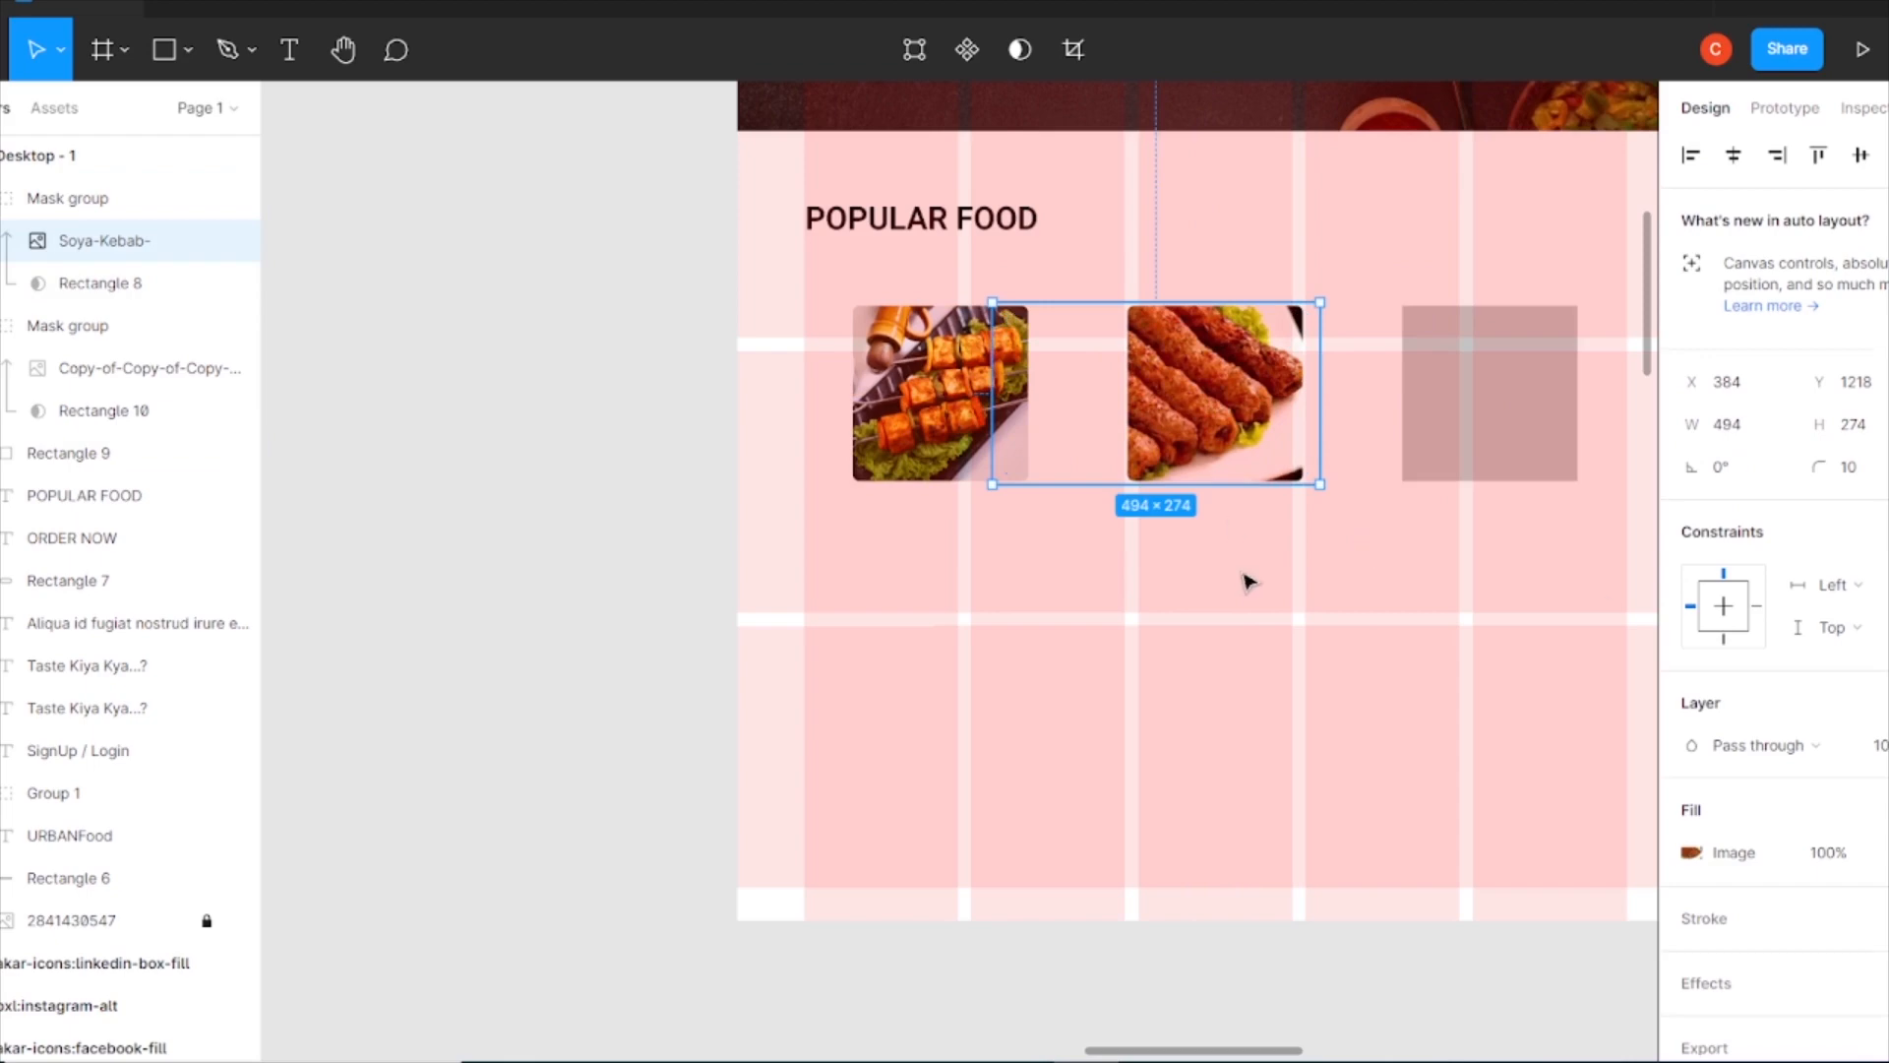
click(1148, 695)
- Place the mushroom biryani photo over the third placeholder square and mask it with that square
scroll(1379, 654, right, 5)
click(1402, 360)
drag(1382, 351, 1465, 426)
drag(1535, 511, 1133, 390)
shift+click(1115, 418)
right_click(1112, 310)
click(1225, 723)
- Scale and center the biryani photo inside its mask so the whole bowl fits the square
drag(965, 623, 1020, 574)
drag(1252, 342, 1223, 371)
drag(1227, 574, 1215, 561)
key(Escape)
- Add the dish name "Paneer Tikka" below the skewers photo and reduce its font size to 36
click(755, 734)
key(t)
click(507, 630)
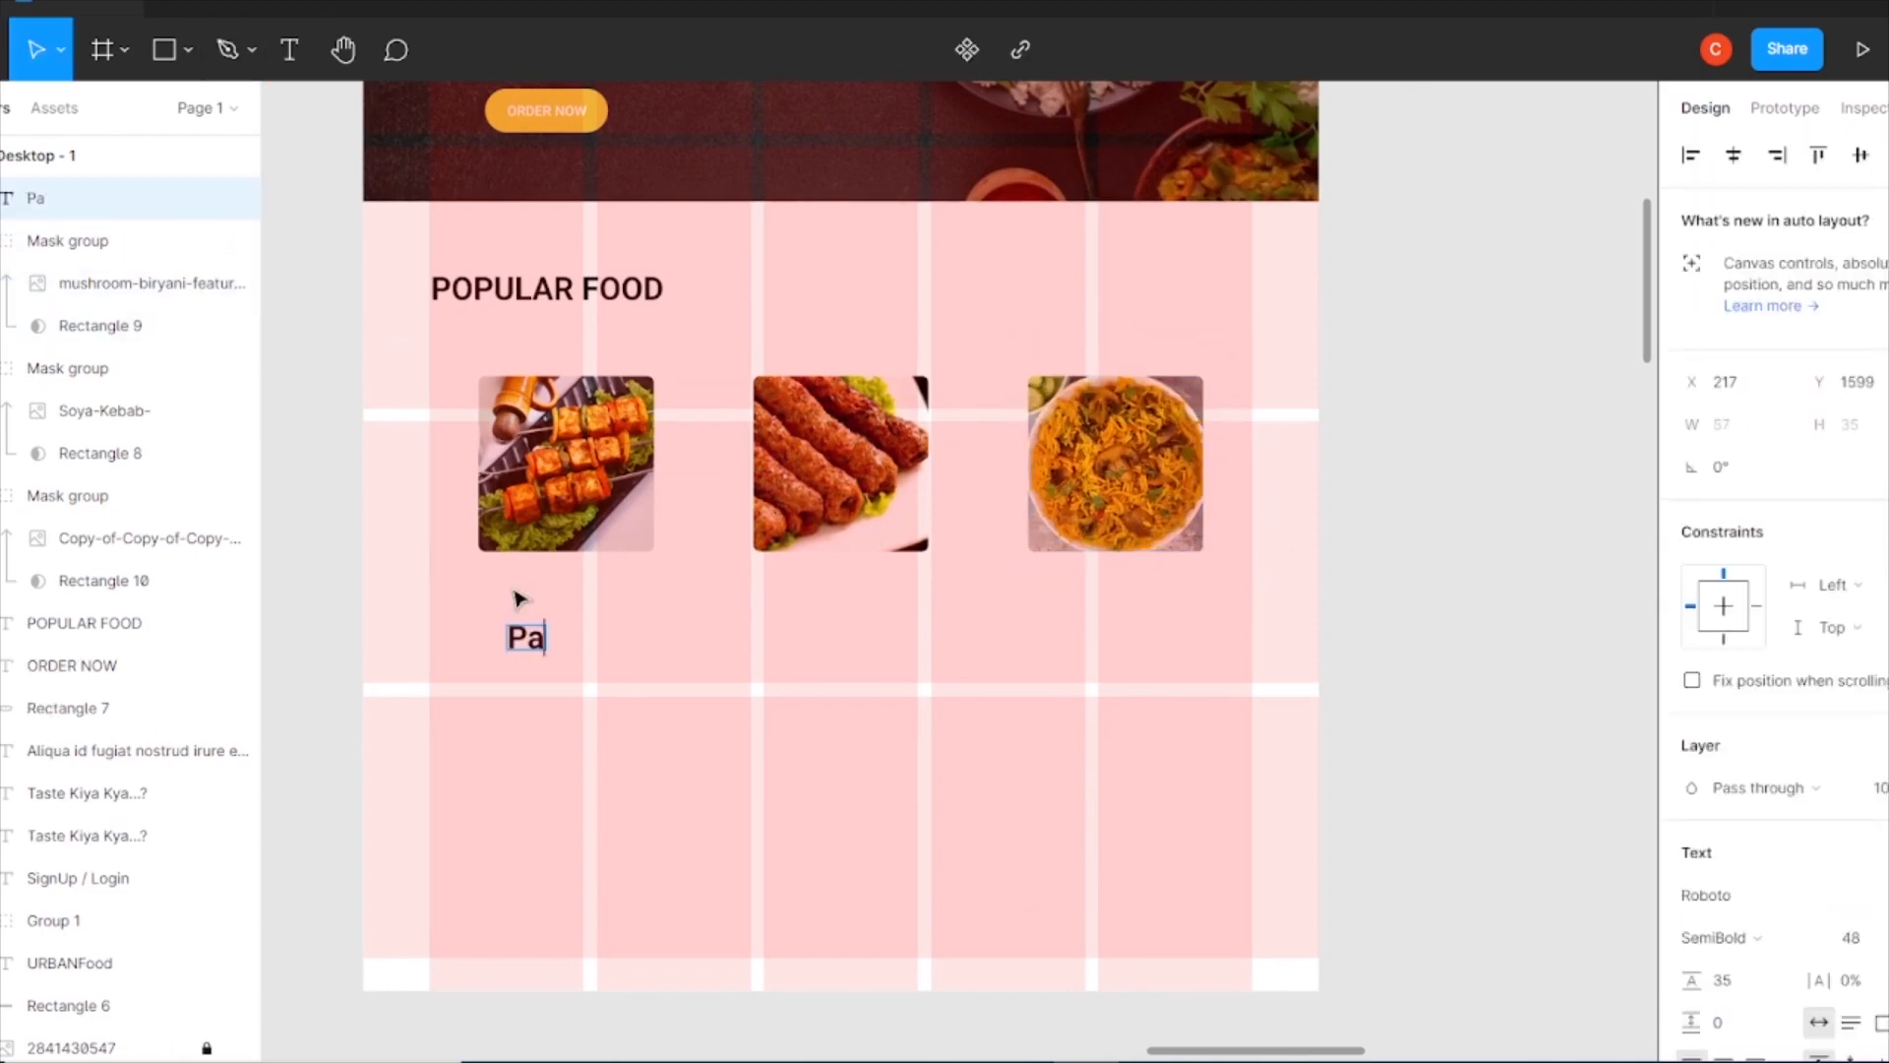
key(Escape)
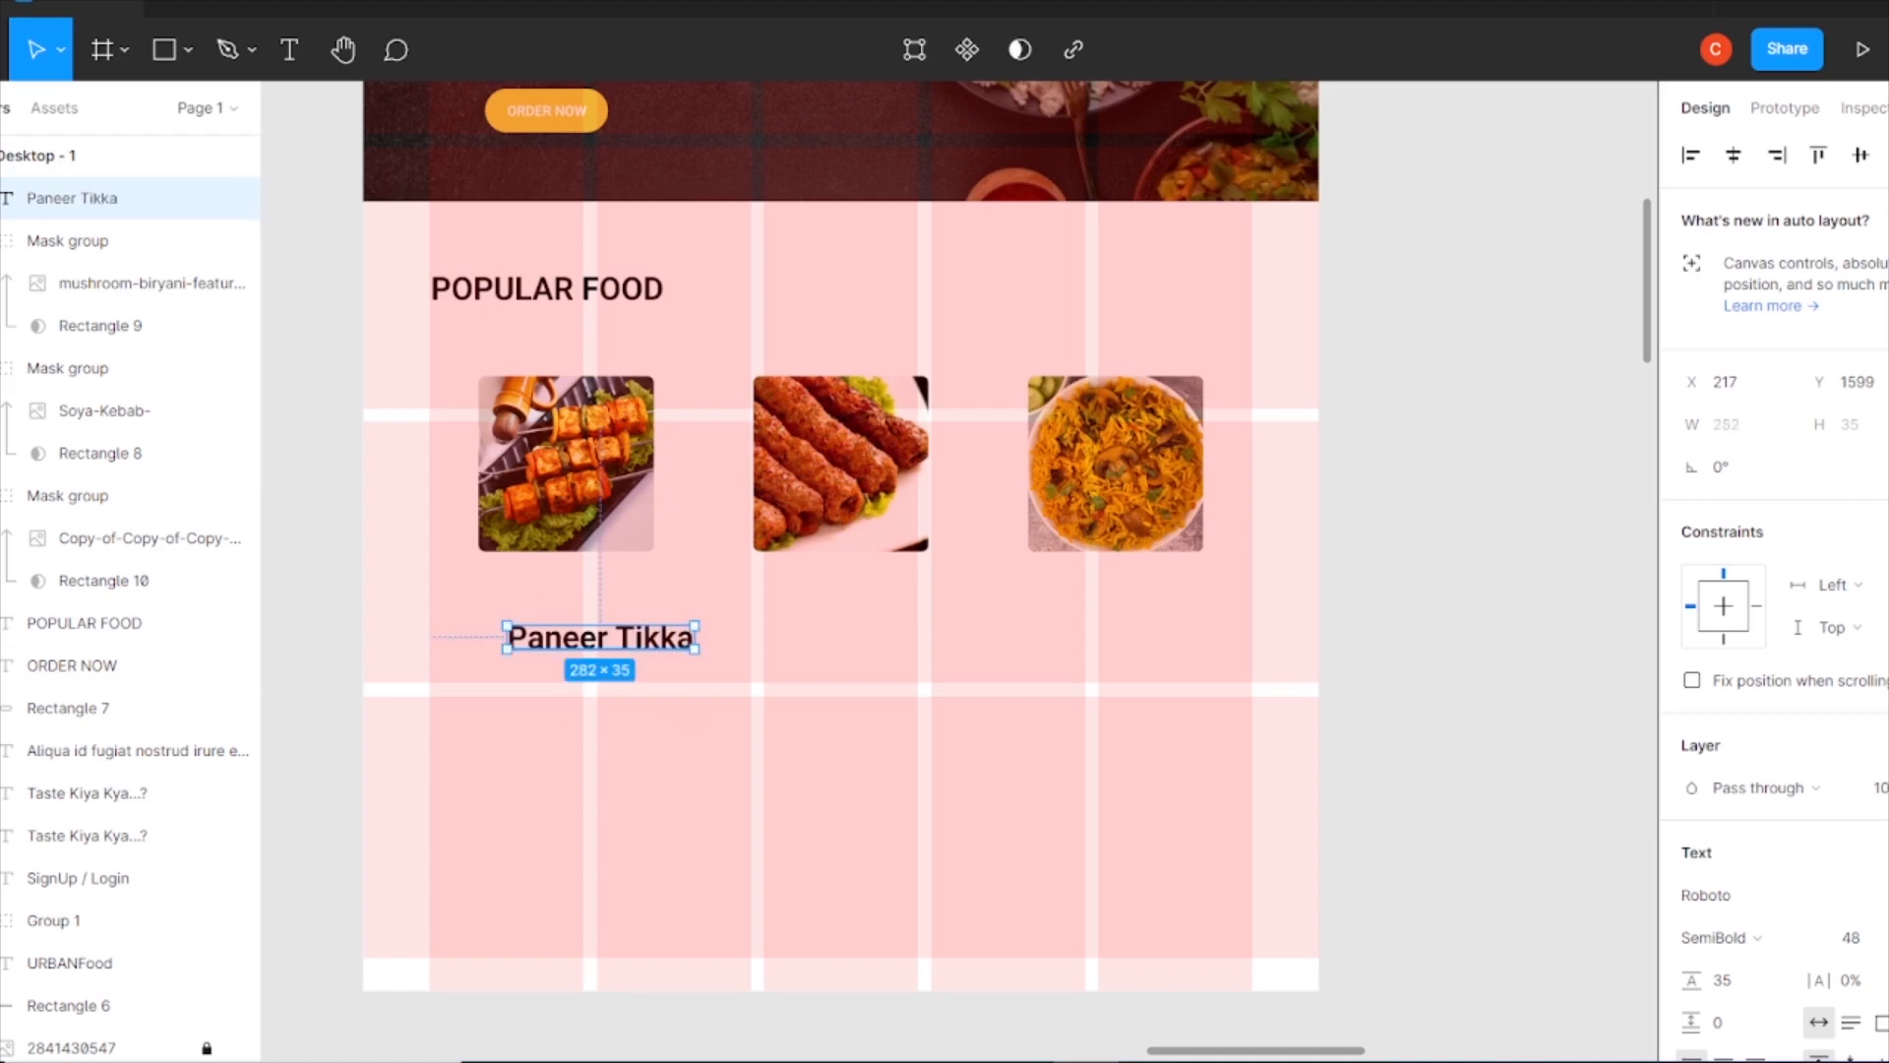
click(1878, 940)
key(Down)
key(Down)
key(Down)
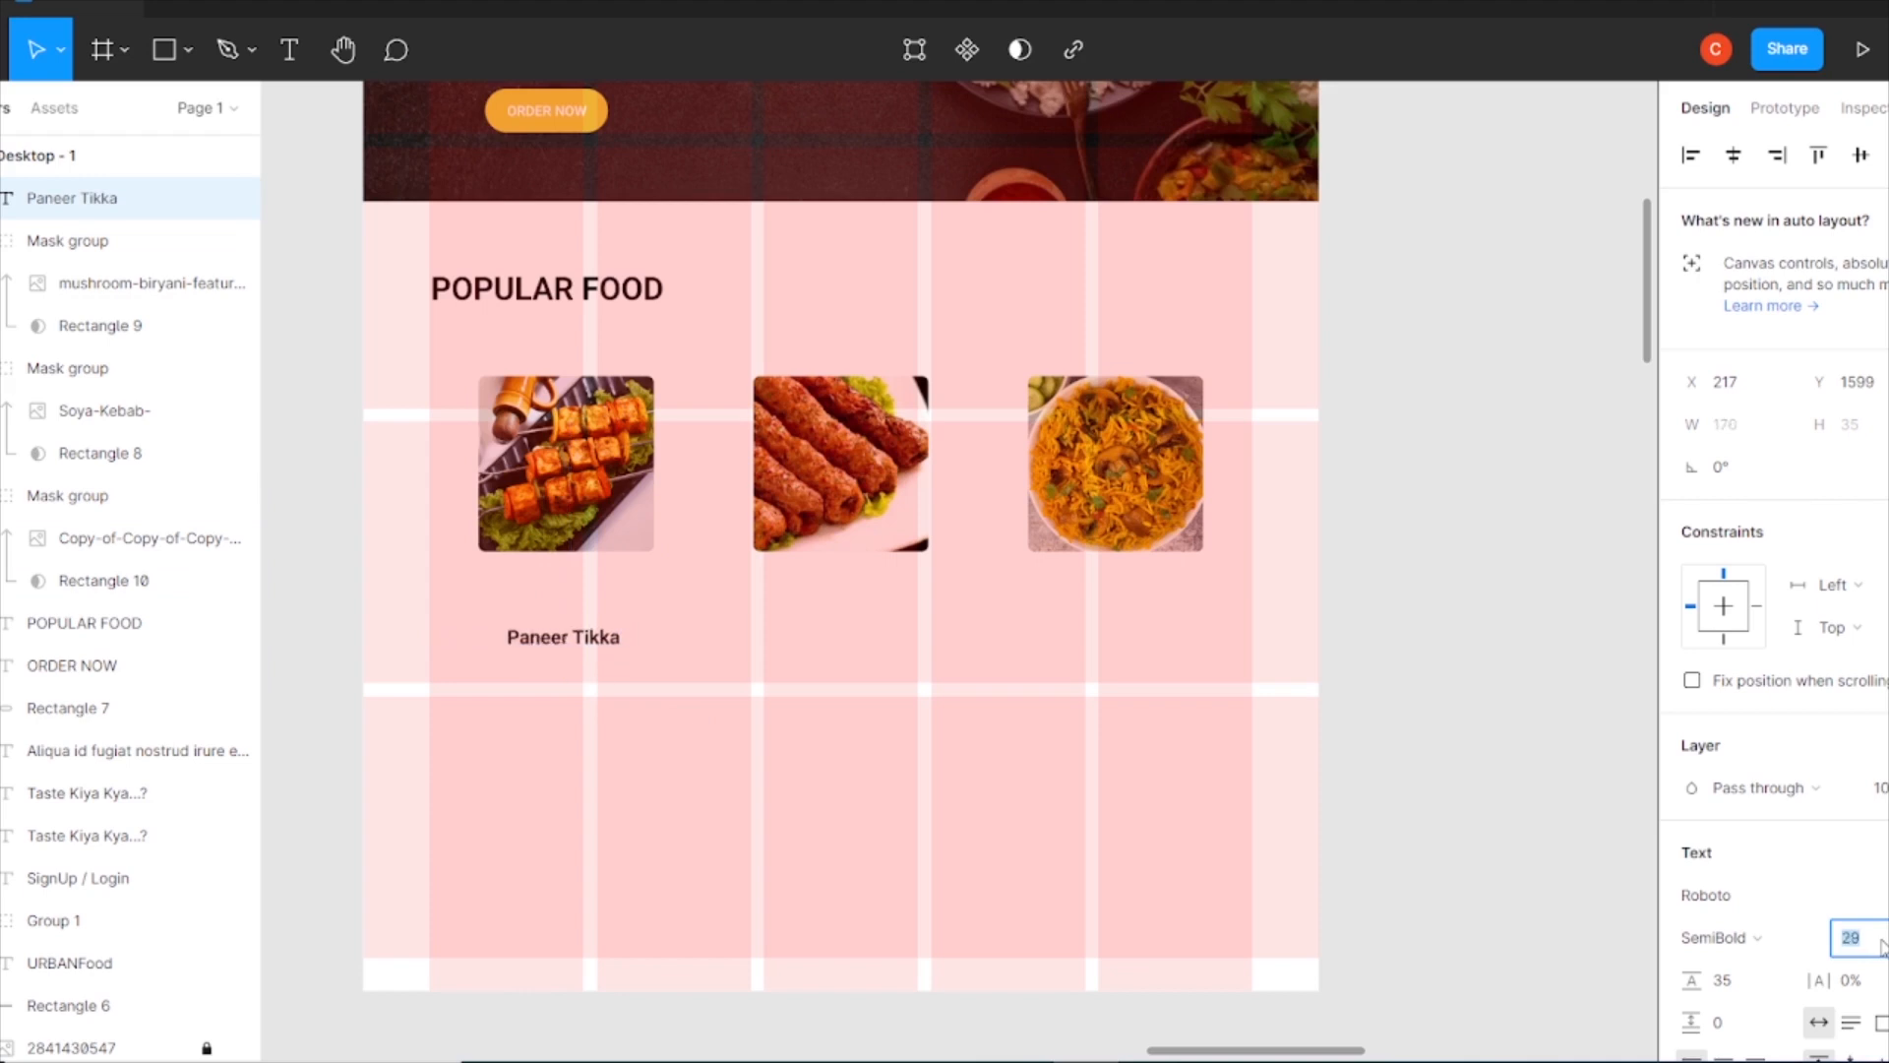
click(615, 679)
- Align the Paneer Tikka name under its photo and copy it below the other photos as "Soya Kebab" and "Mushroom Biryani"
drag(591, 645, 865, 599)
key(Return)
text(Soya Kebab)
key(Escape)
drag(843, 591, 1089, 591)
key(Return)
text(Mushroom Biryani)
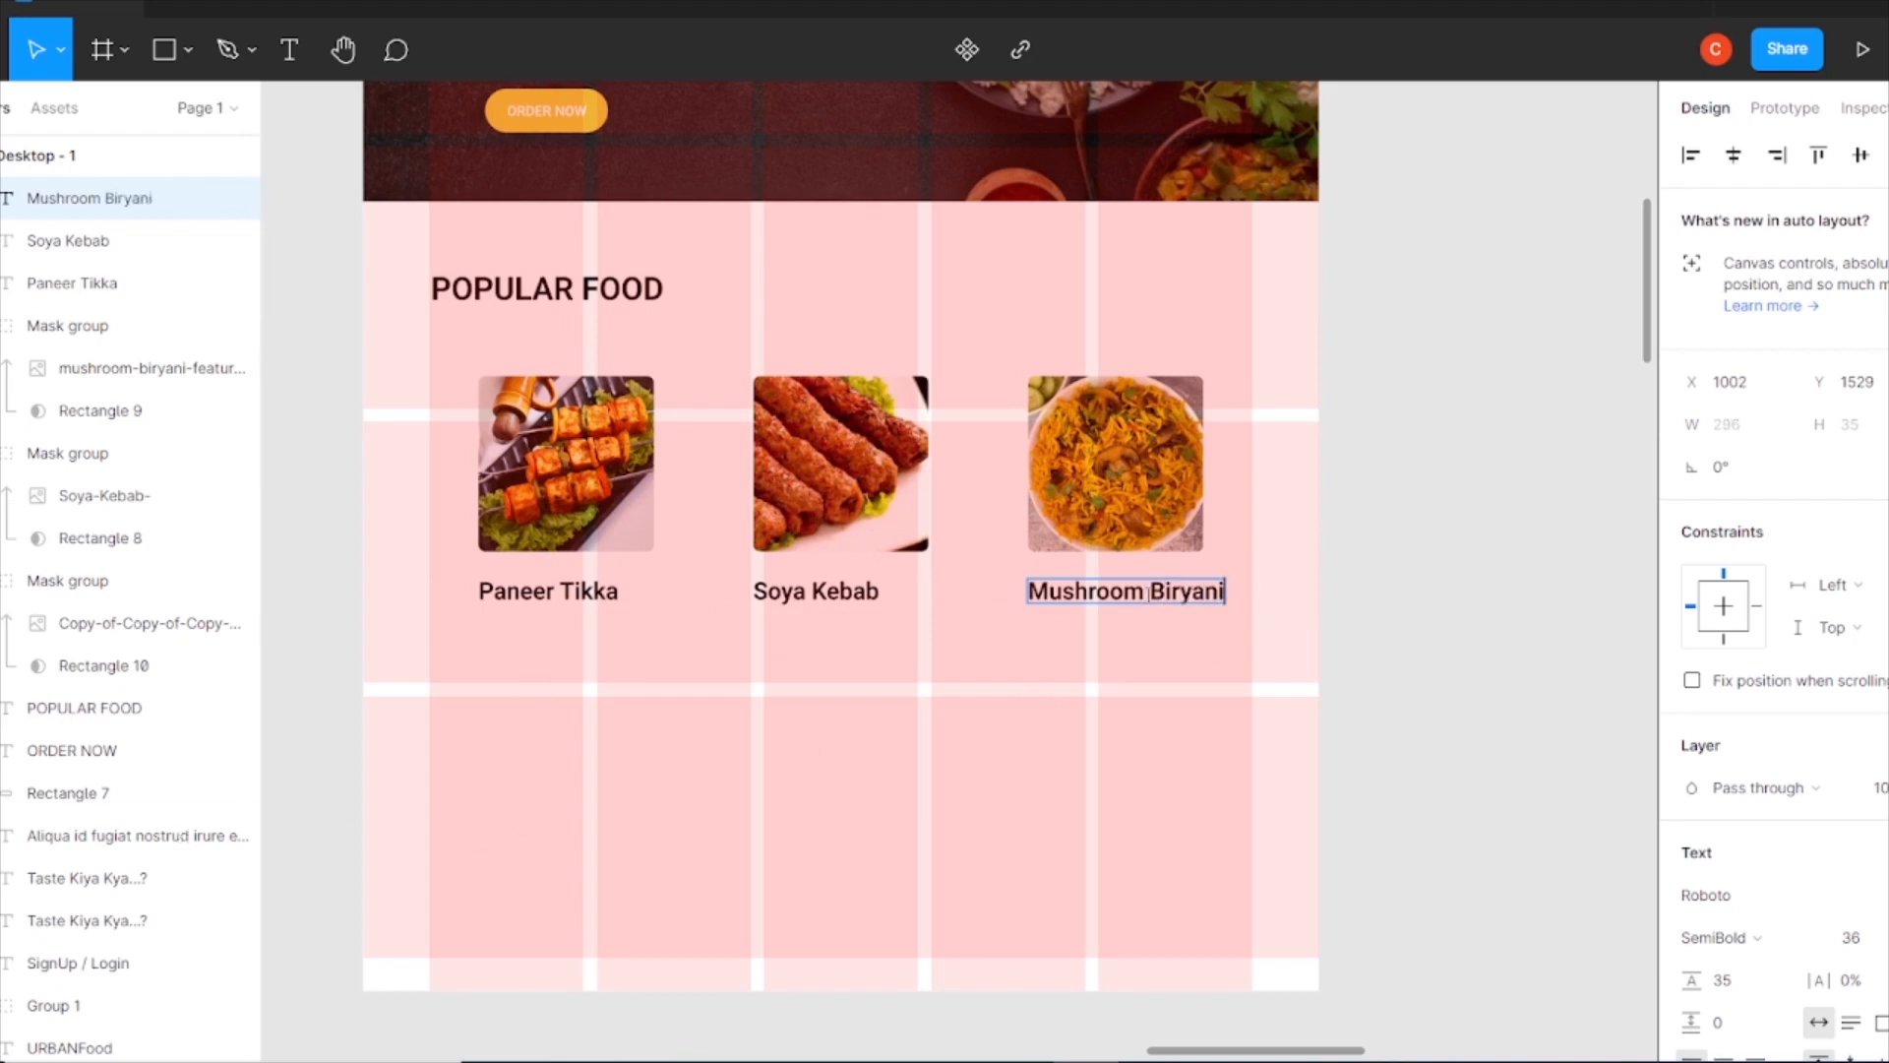
- Try breaking the Mushroom Biryani name onto two lines and aligning the three dish names vertically
key(ctrl+z)
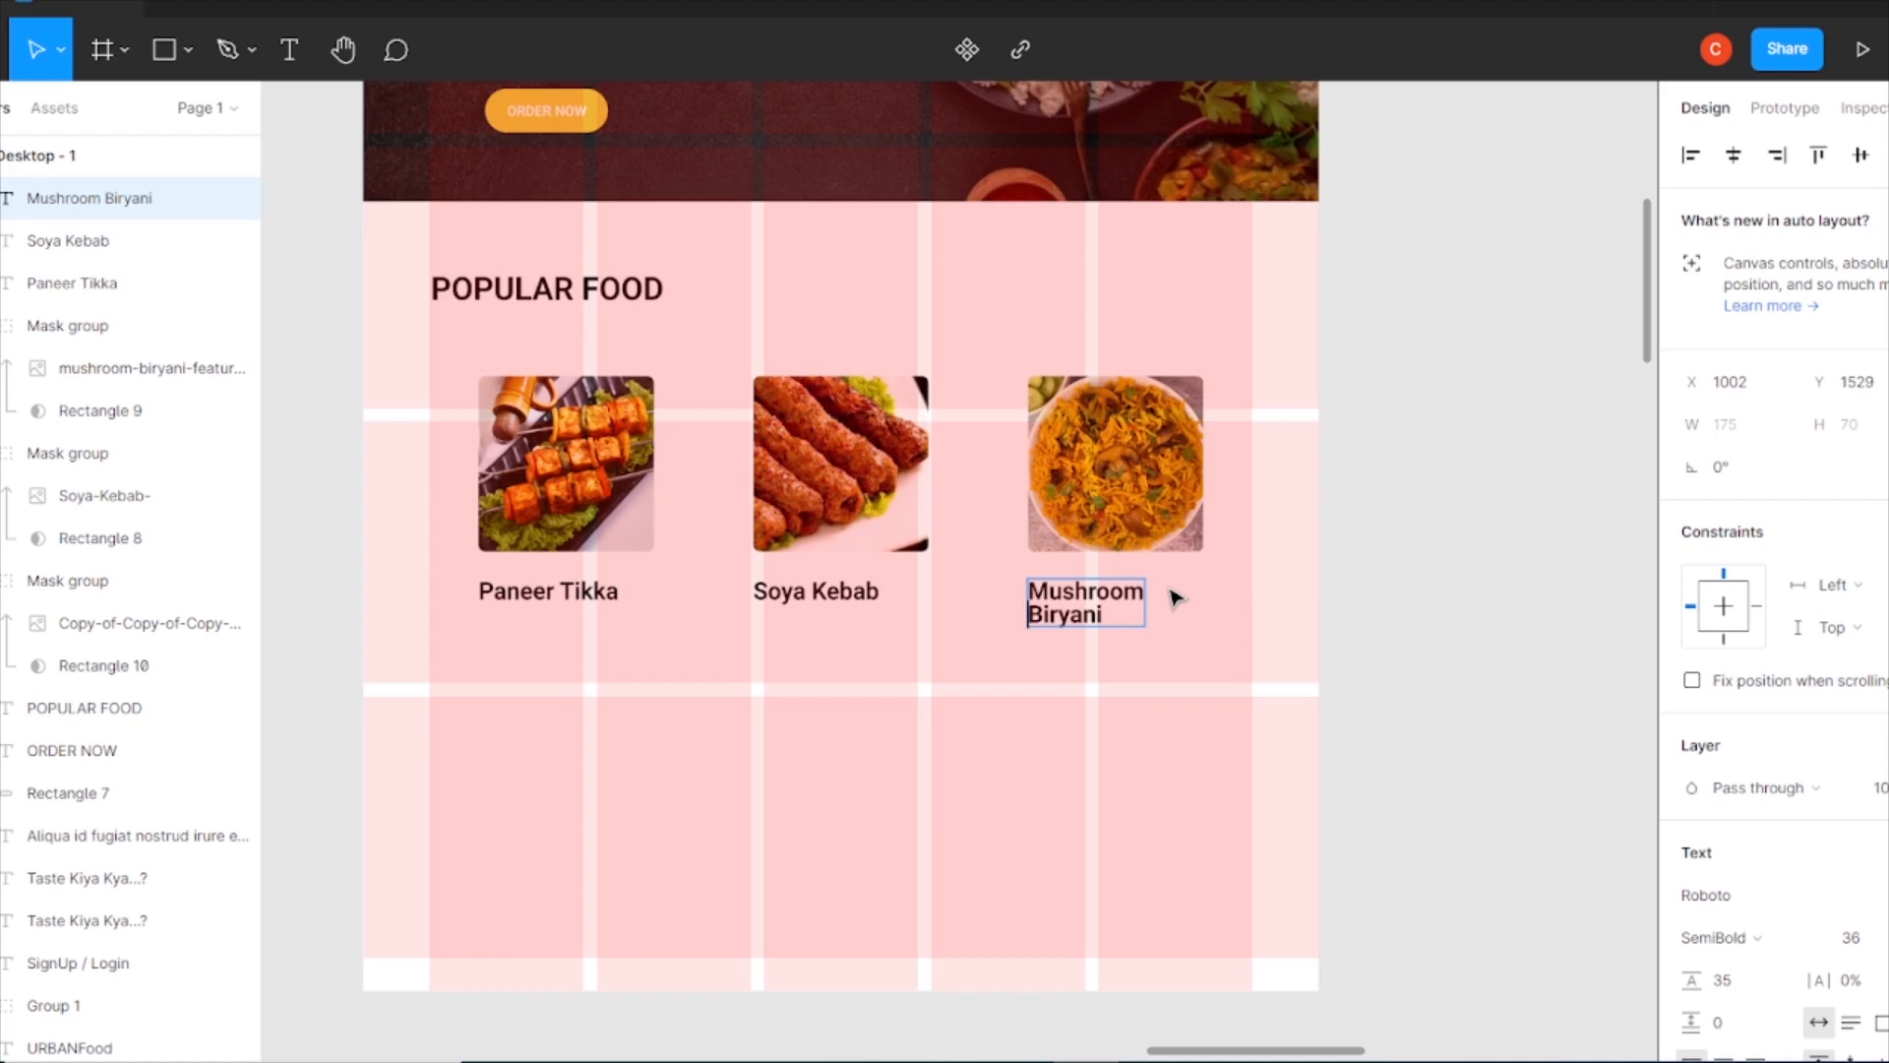
shift+click(548, 595)
shift+click(848, 603)
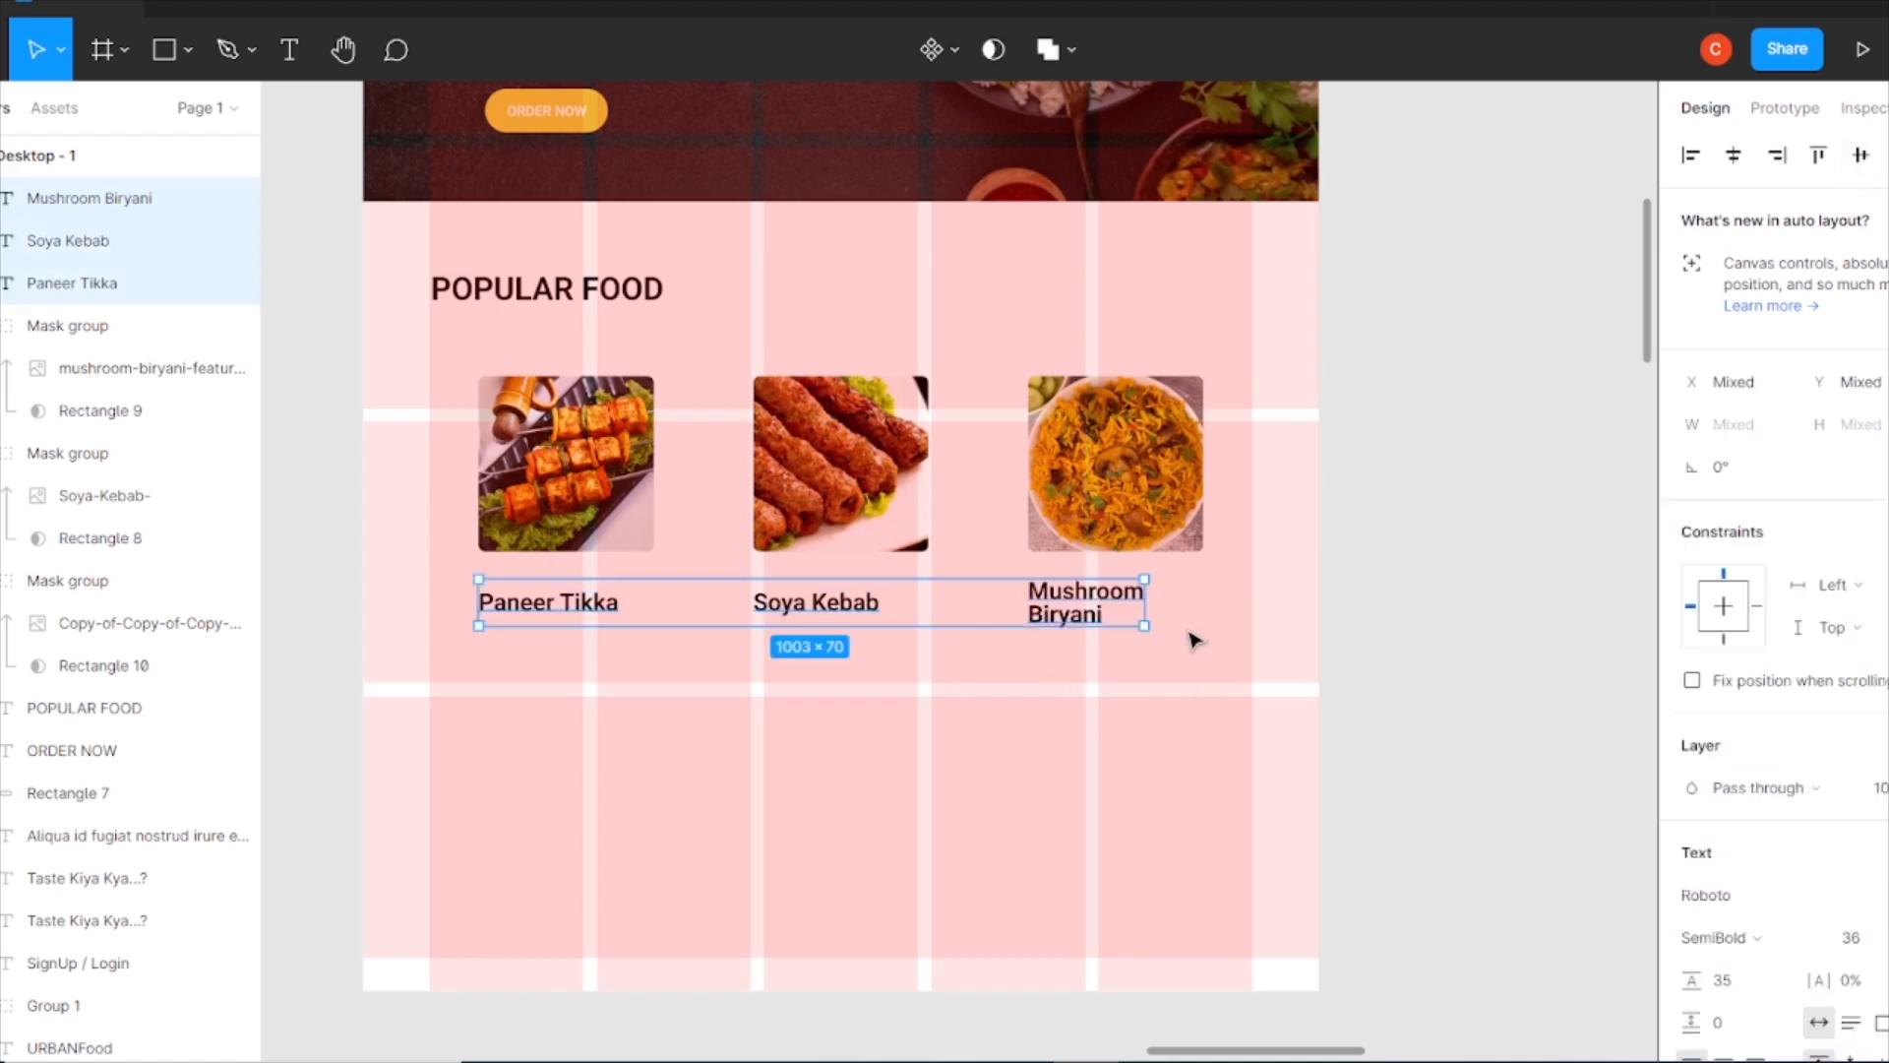
click(1125, 675)
double_click(1110, 610)
click(1110, 608)
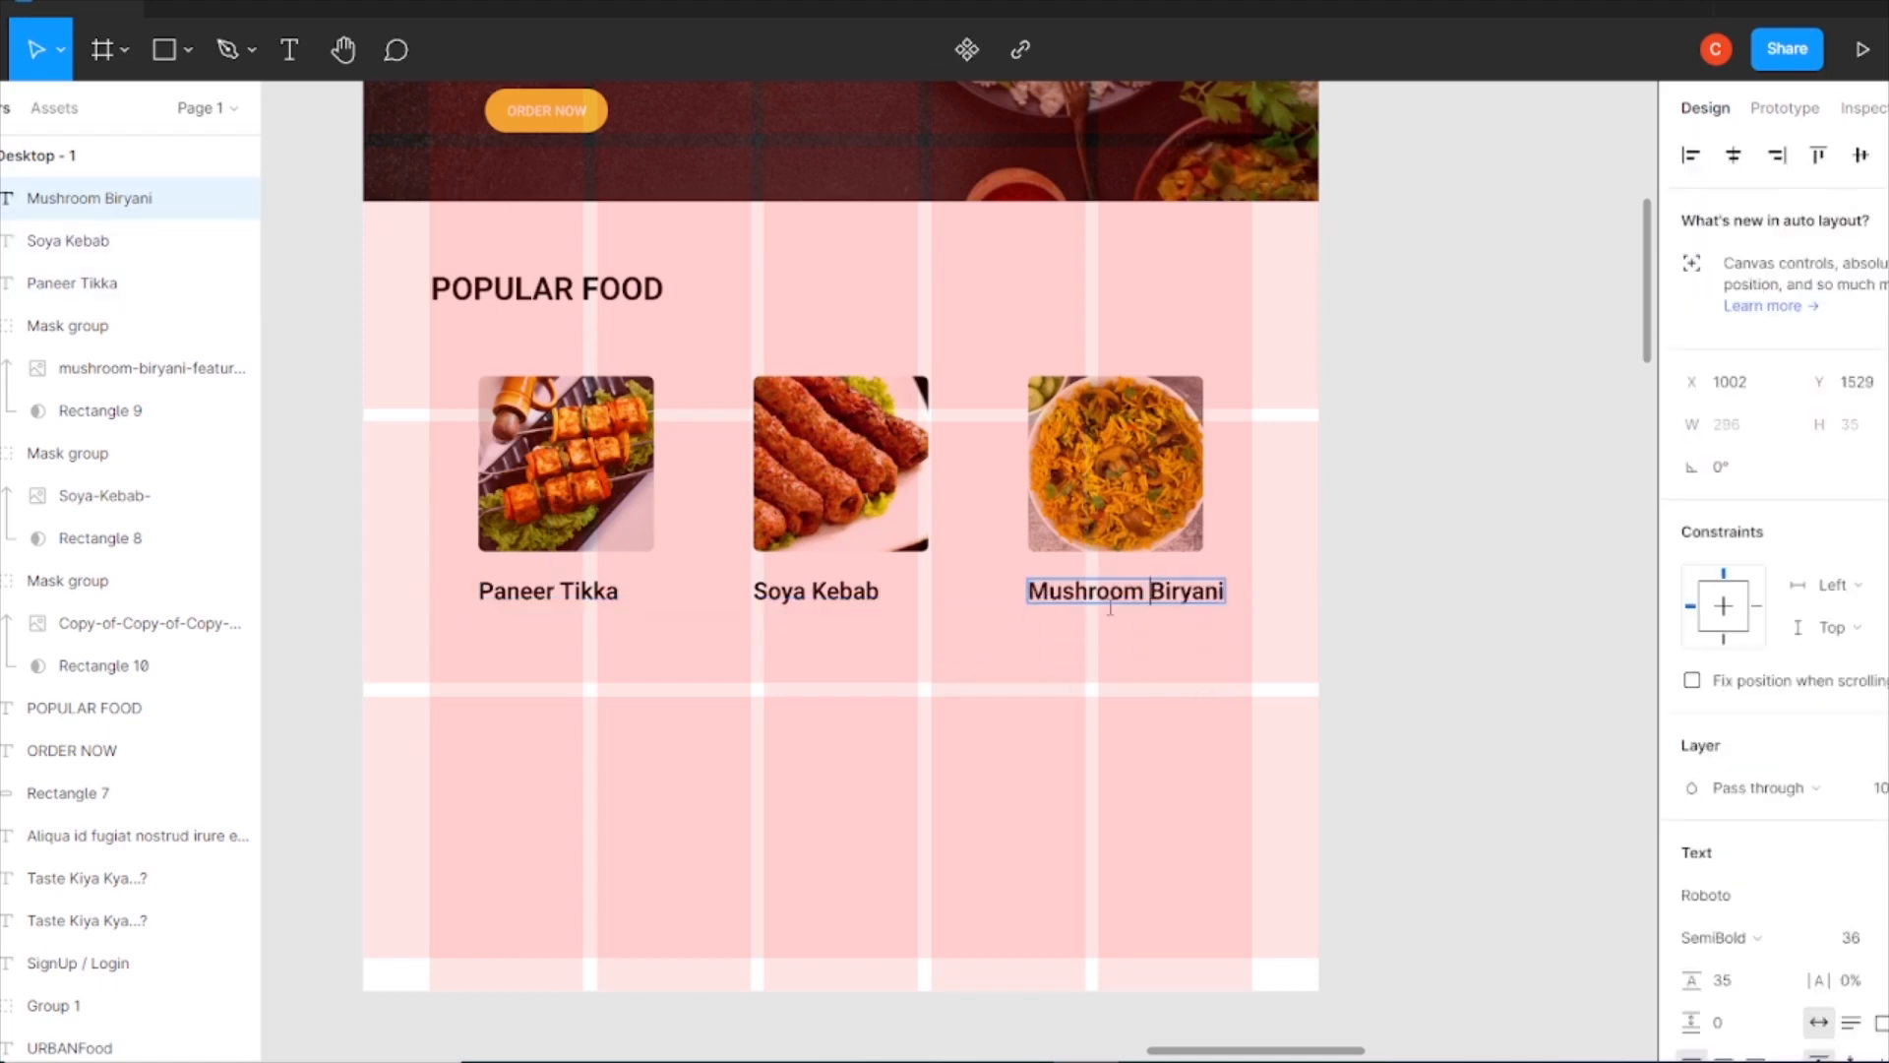
click(1071, 681)
- Set the font weight of the three dish names to Medium
click(1084, 658)
drag(1084, 658, 579, 596)
click(1721, 940)
click(1722, 907)
click(1041, 688)
- Add the price "₹320/-" below the Paneer Tikka name in Regular weight at font size 30
key(t)
click(485, 642)
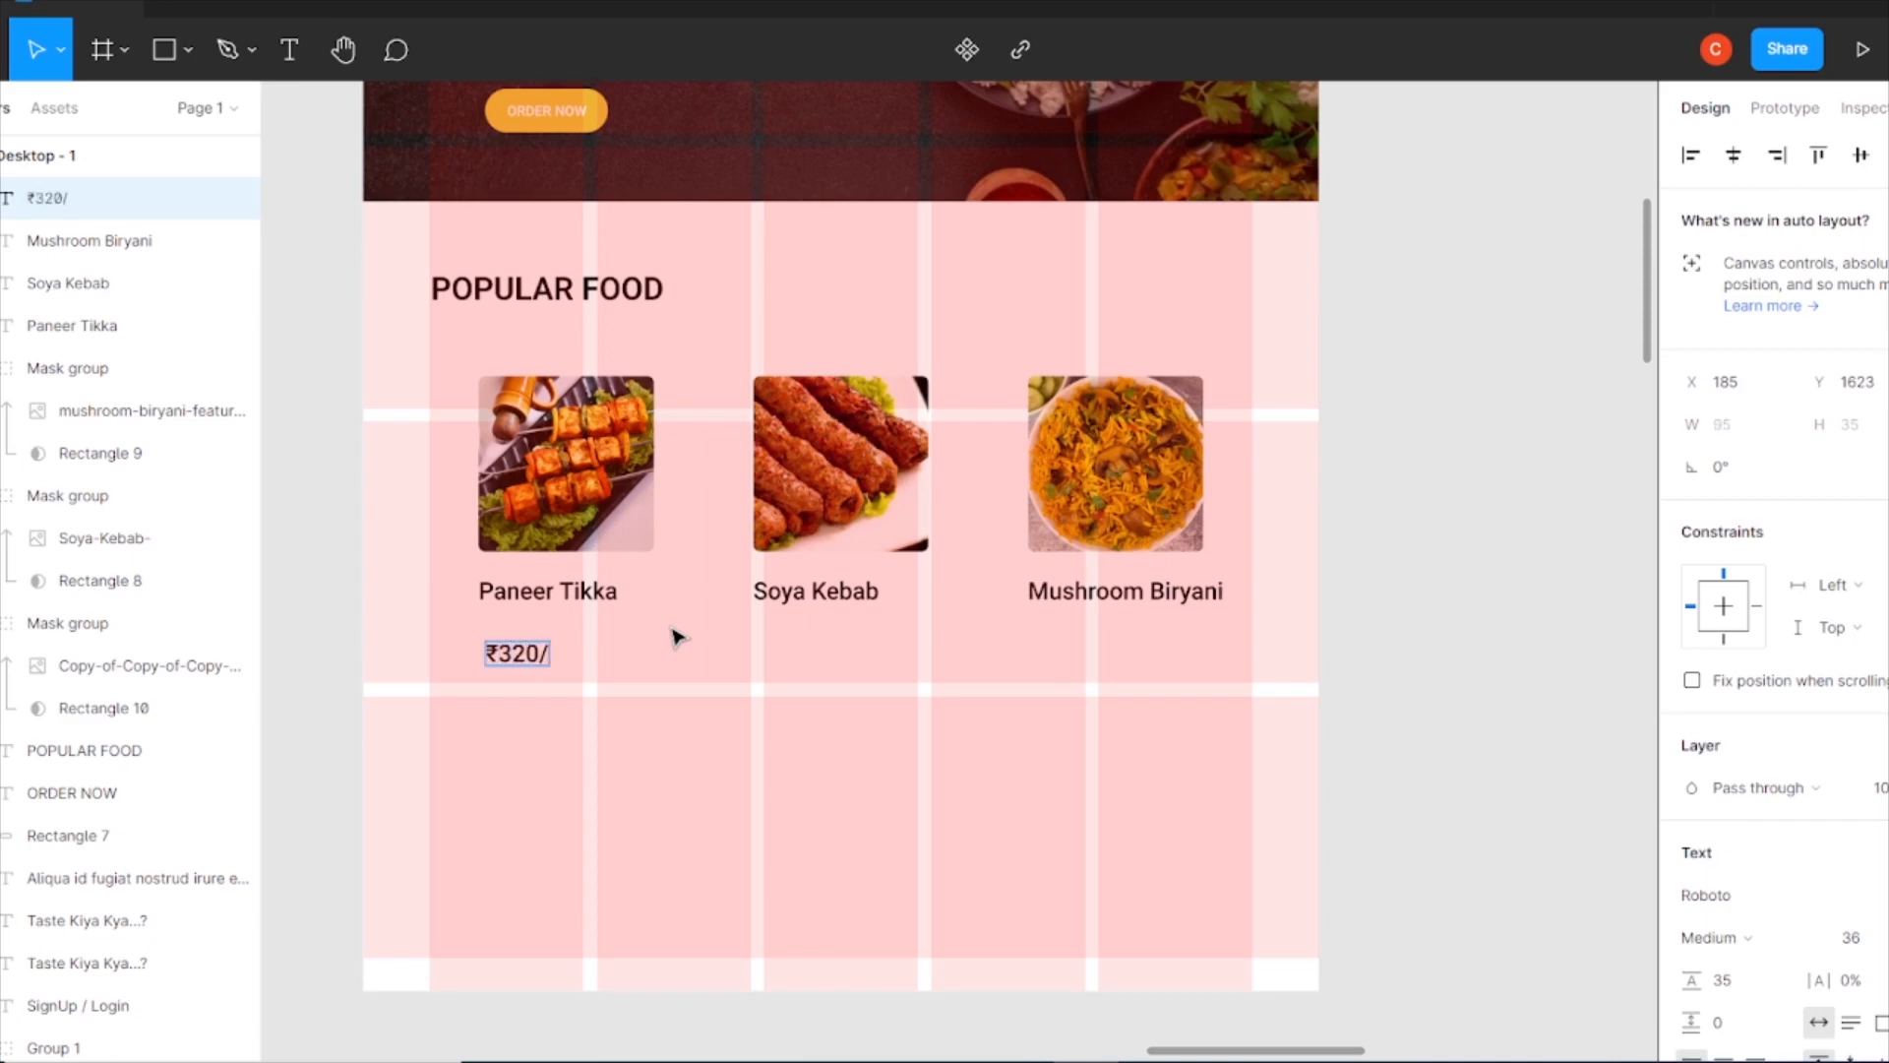
text(31)
key(Return)
drag(523, 657, 521, 672)
click(1717, 937)
click(1761, 520)
click(816, 756)
- Bring a filled star icon and an outlined star icon into the frame beside the Paneer Tikka price
key(ctrl+minus)
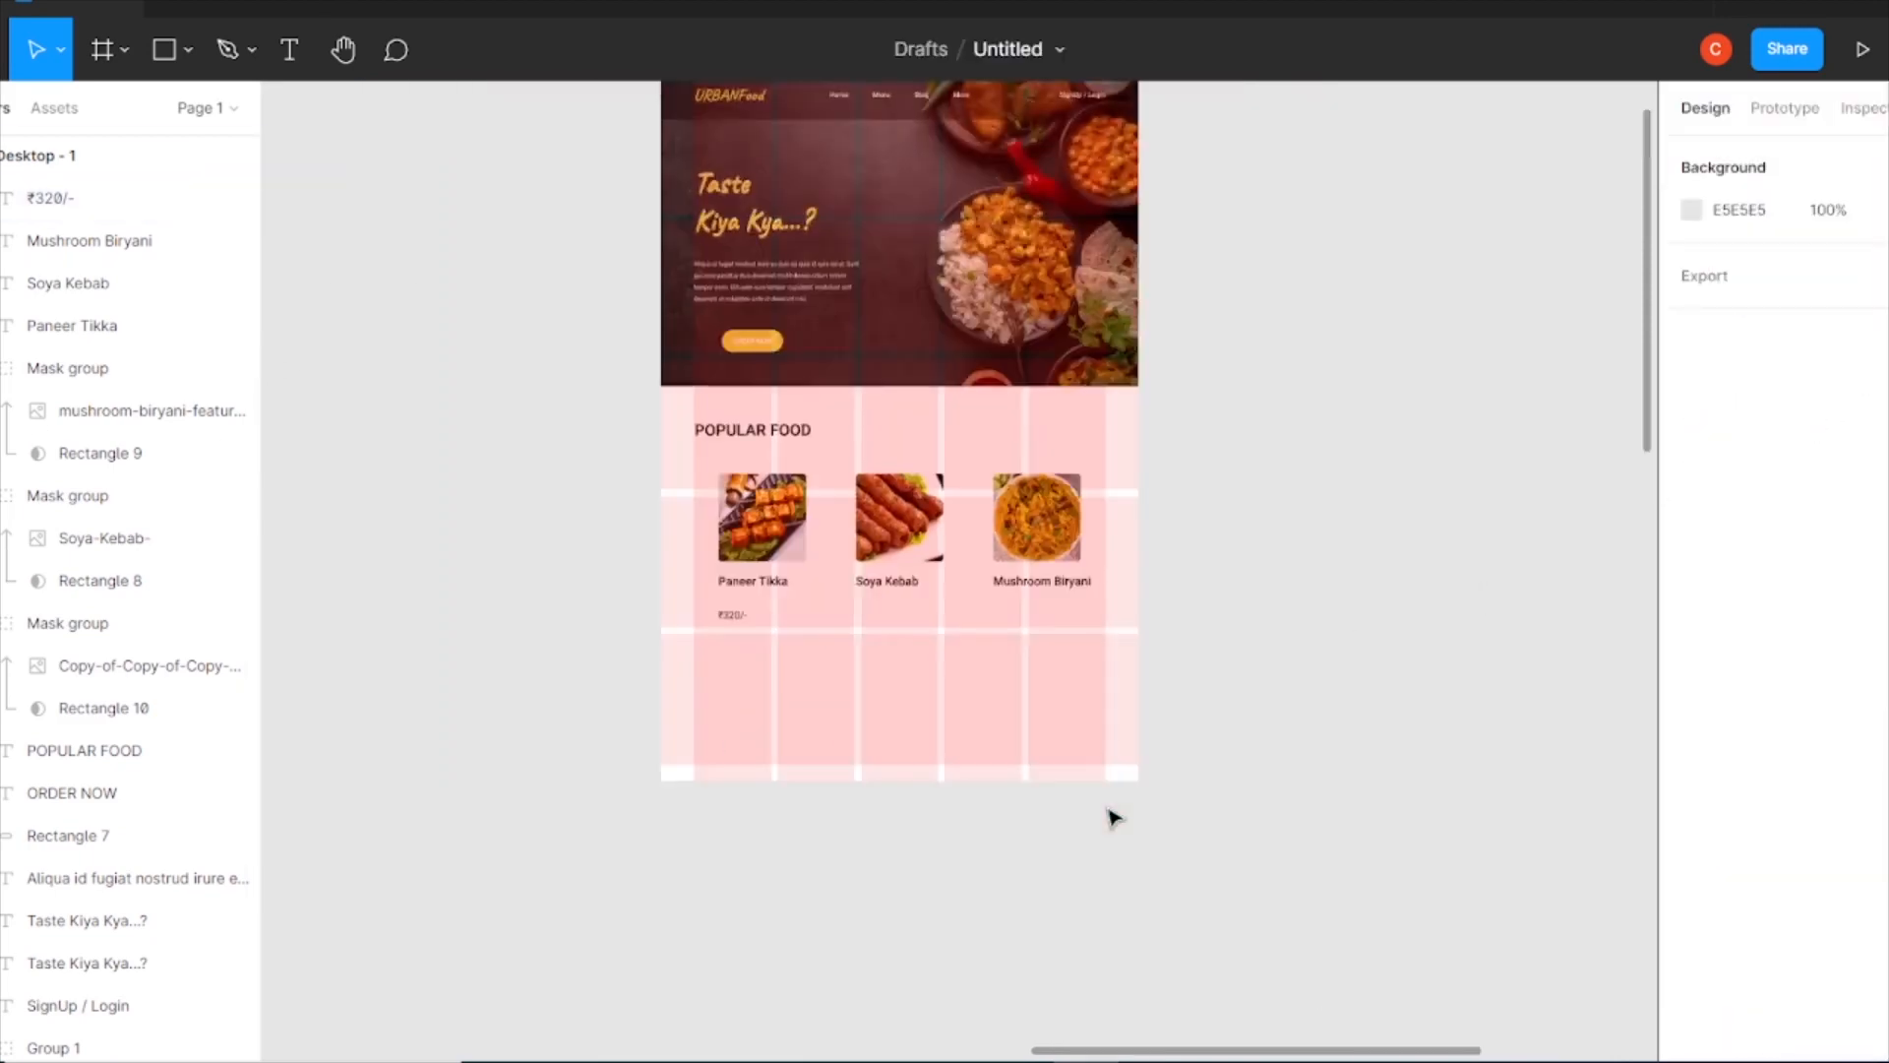
drag(1314, 835, 1049, 691)
drag(1604, 887, 915, 509)
key(ctrl+plus)
key(ctrl+plus)
drag(862, 404, 1314, 614)
click(1456, 595)
key(ctrl+minus)
drag(1338, 544, 1476, 876)
drag(827, 492, 1417, 763)
drag(1479, 648, 635, 530)
drag(1414, 519, 1575, 596)
key(Delete)
scroll(689, 512, up, 1)
key(ctrl+plus)
drag(295, 734, 1015, 728)
- Add the rating "4.9" at font size 24 between the Paneer Tikka name and its price
click(288, 47)
click(770, 750)
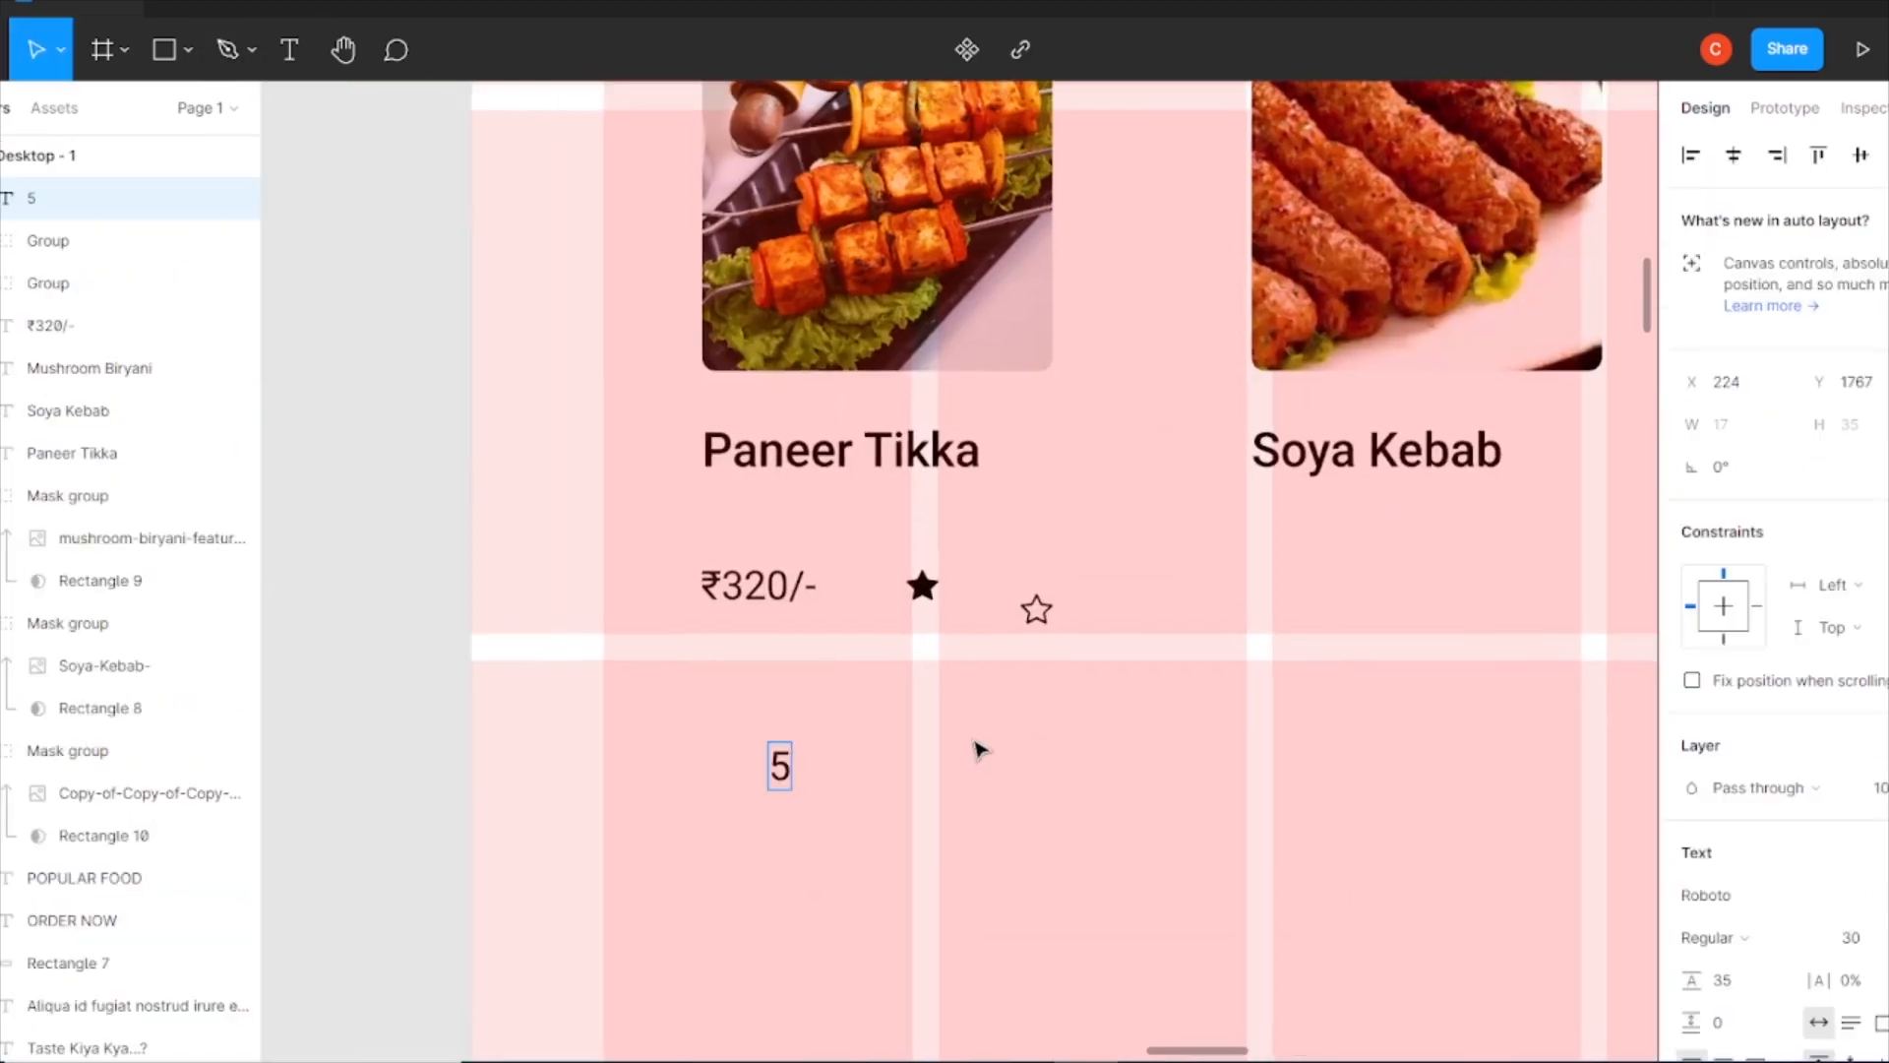
key(Escape)
scroll(932, 511, up, 5)
scroll(932, 510, down, 4)
click(1865, 940)
text(24)
key(Return)
click(771, 759)
drag(788, 839, 723, 590)
- Place the filled star beside the 4.9 rating, duplicate it into a row of five, and set the outlined star aside below Soya Kebab
drag(924, 662, 785, 593)
key(ctrl+d)
key(ctrl+d)
key(ctrl+d)
key(ctrl+d)
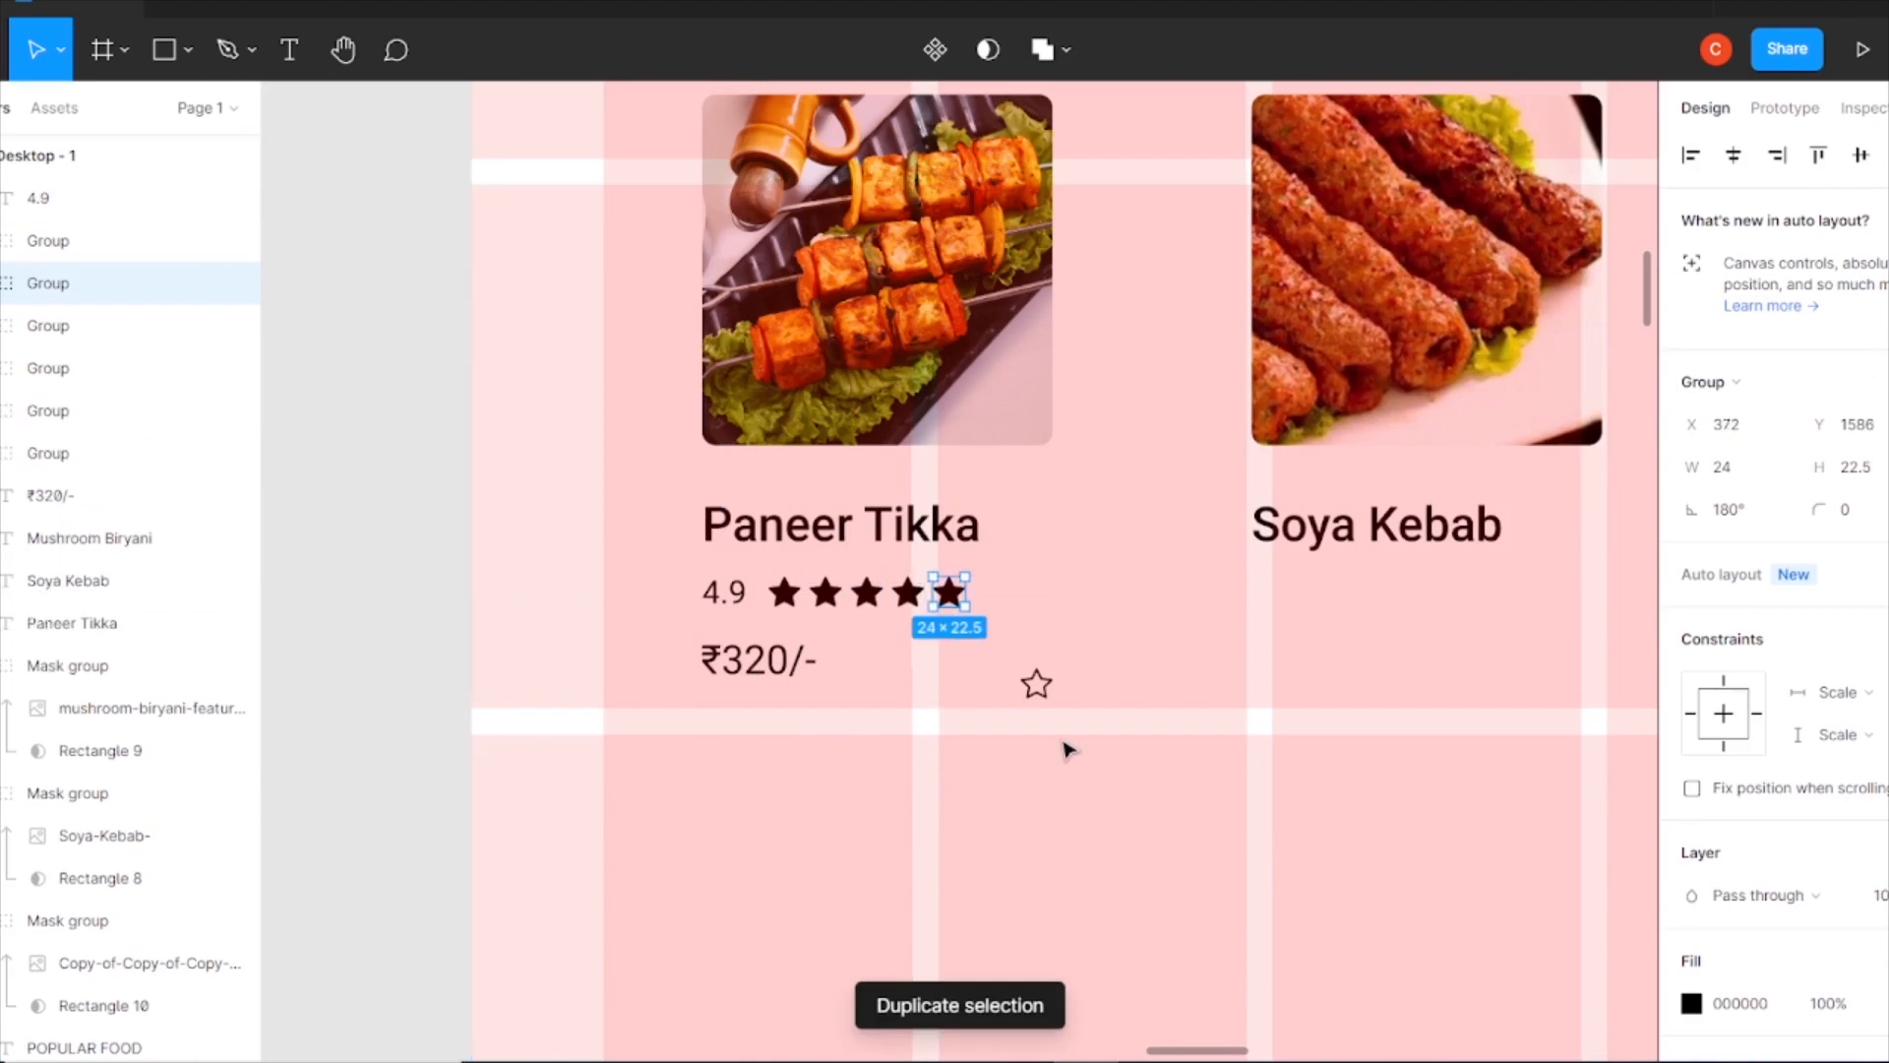
drag(1038, 682, 1506, 673)
drag(758, 575, 969, 610)
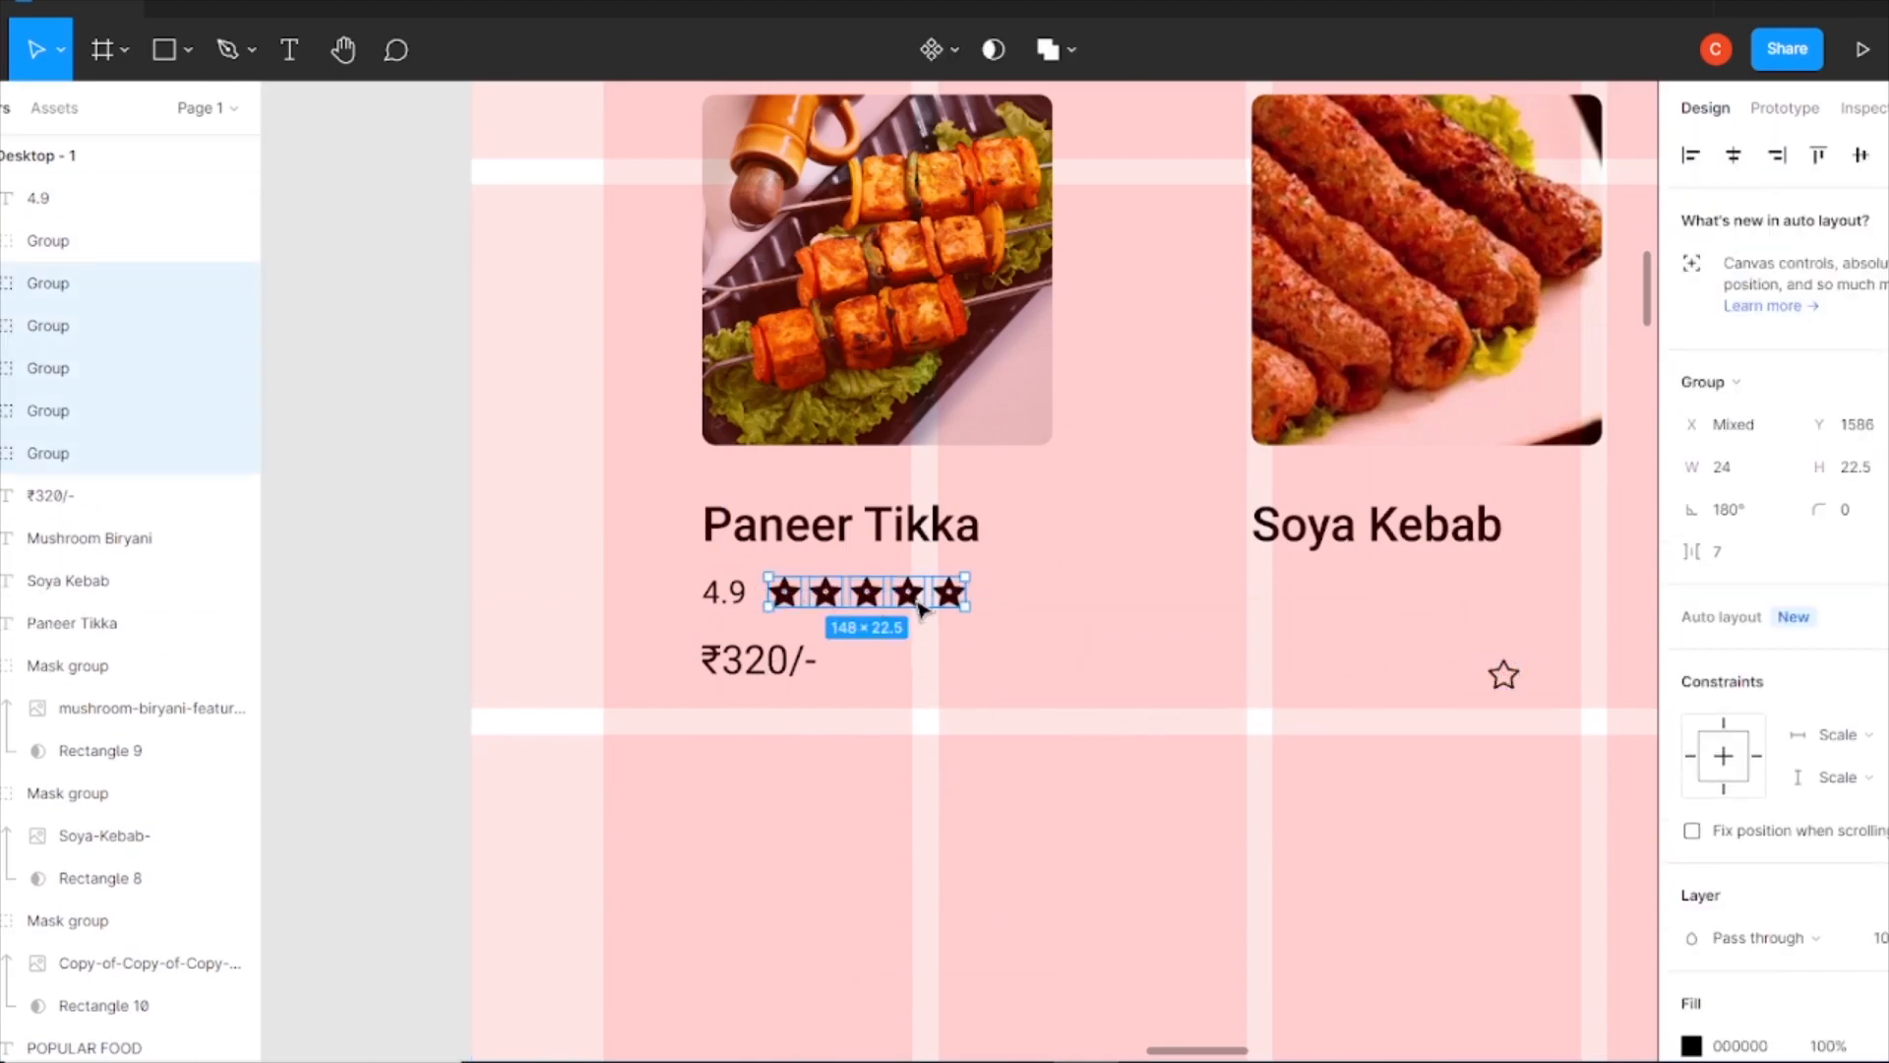
click(1016, 672)
key(ctrl+minus)
drag(1016, 672, 835, 732)
drag(806, 642, 647, 648)
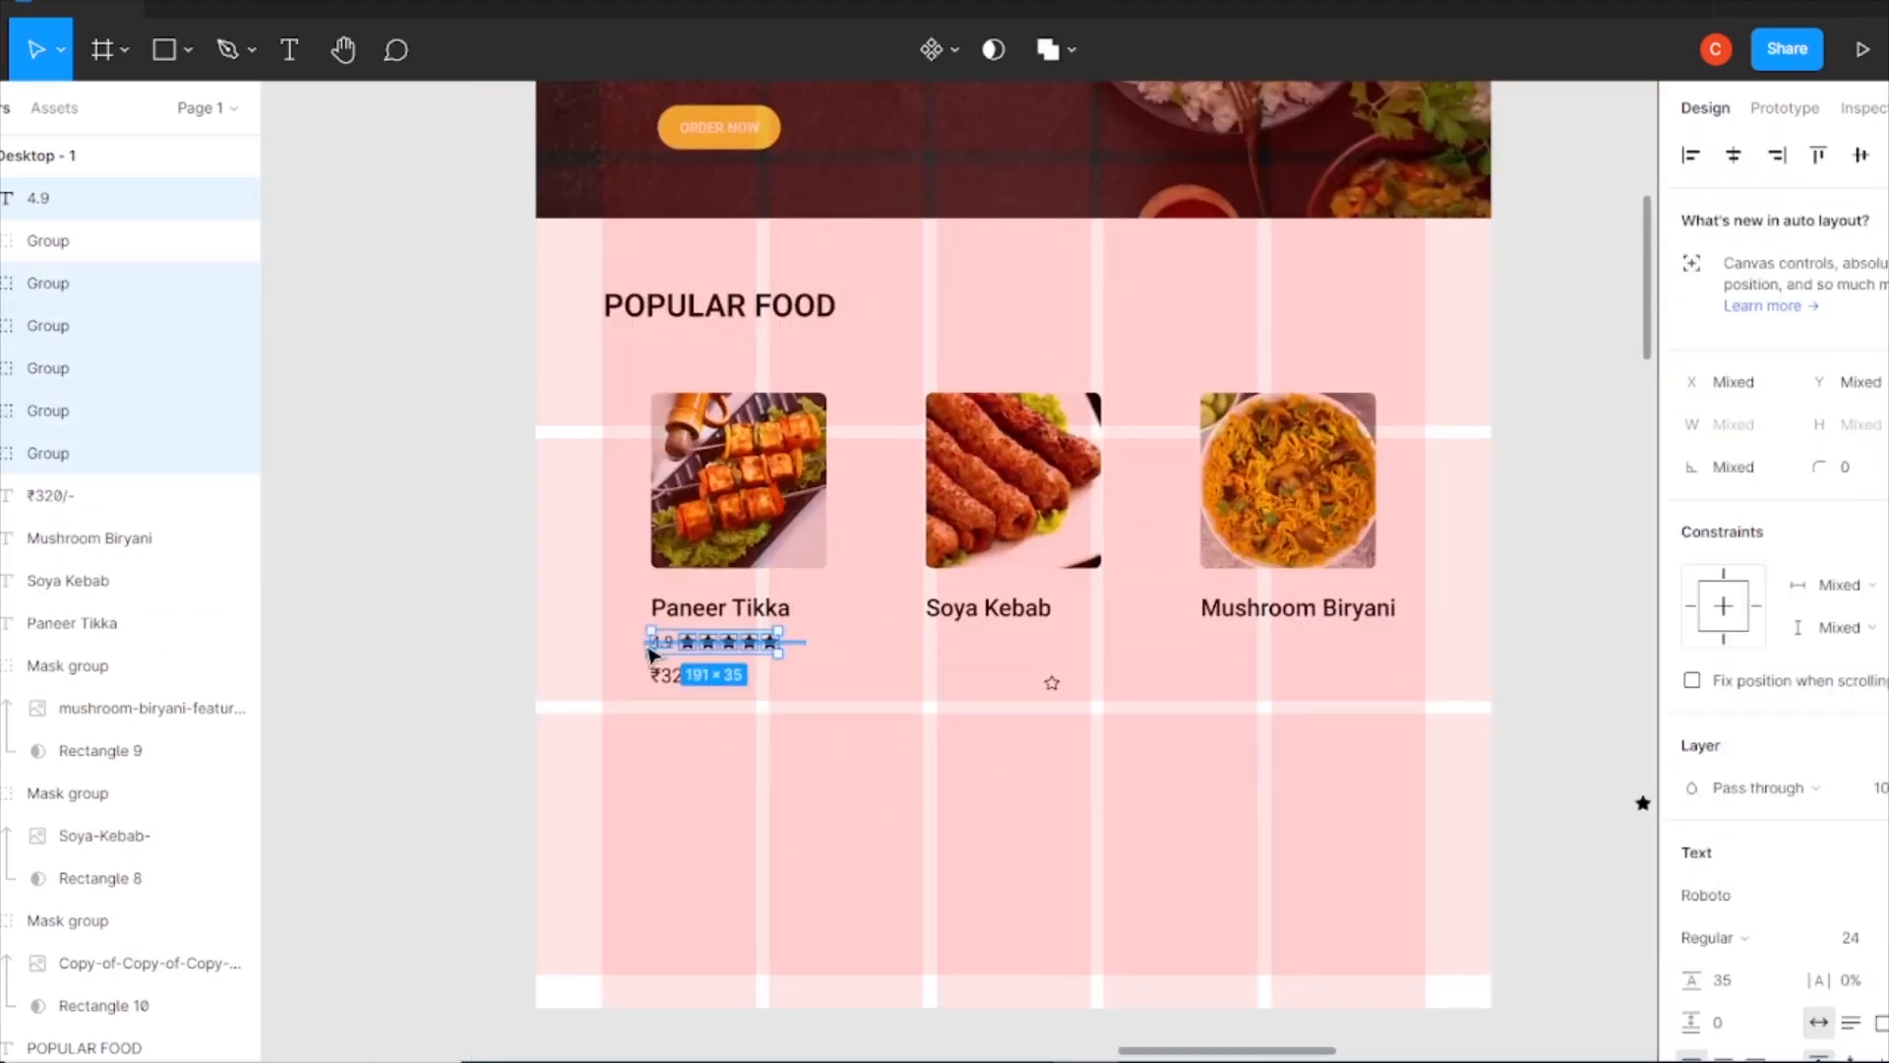
scroll(650, 652, up, 7)
click(573, 451)
scroll(868, 559, down, 8)
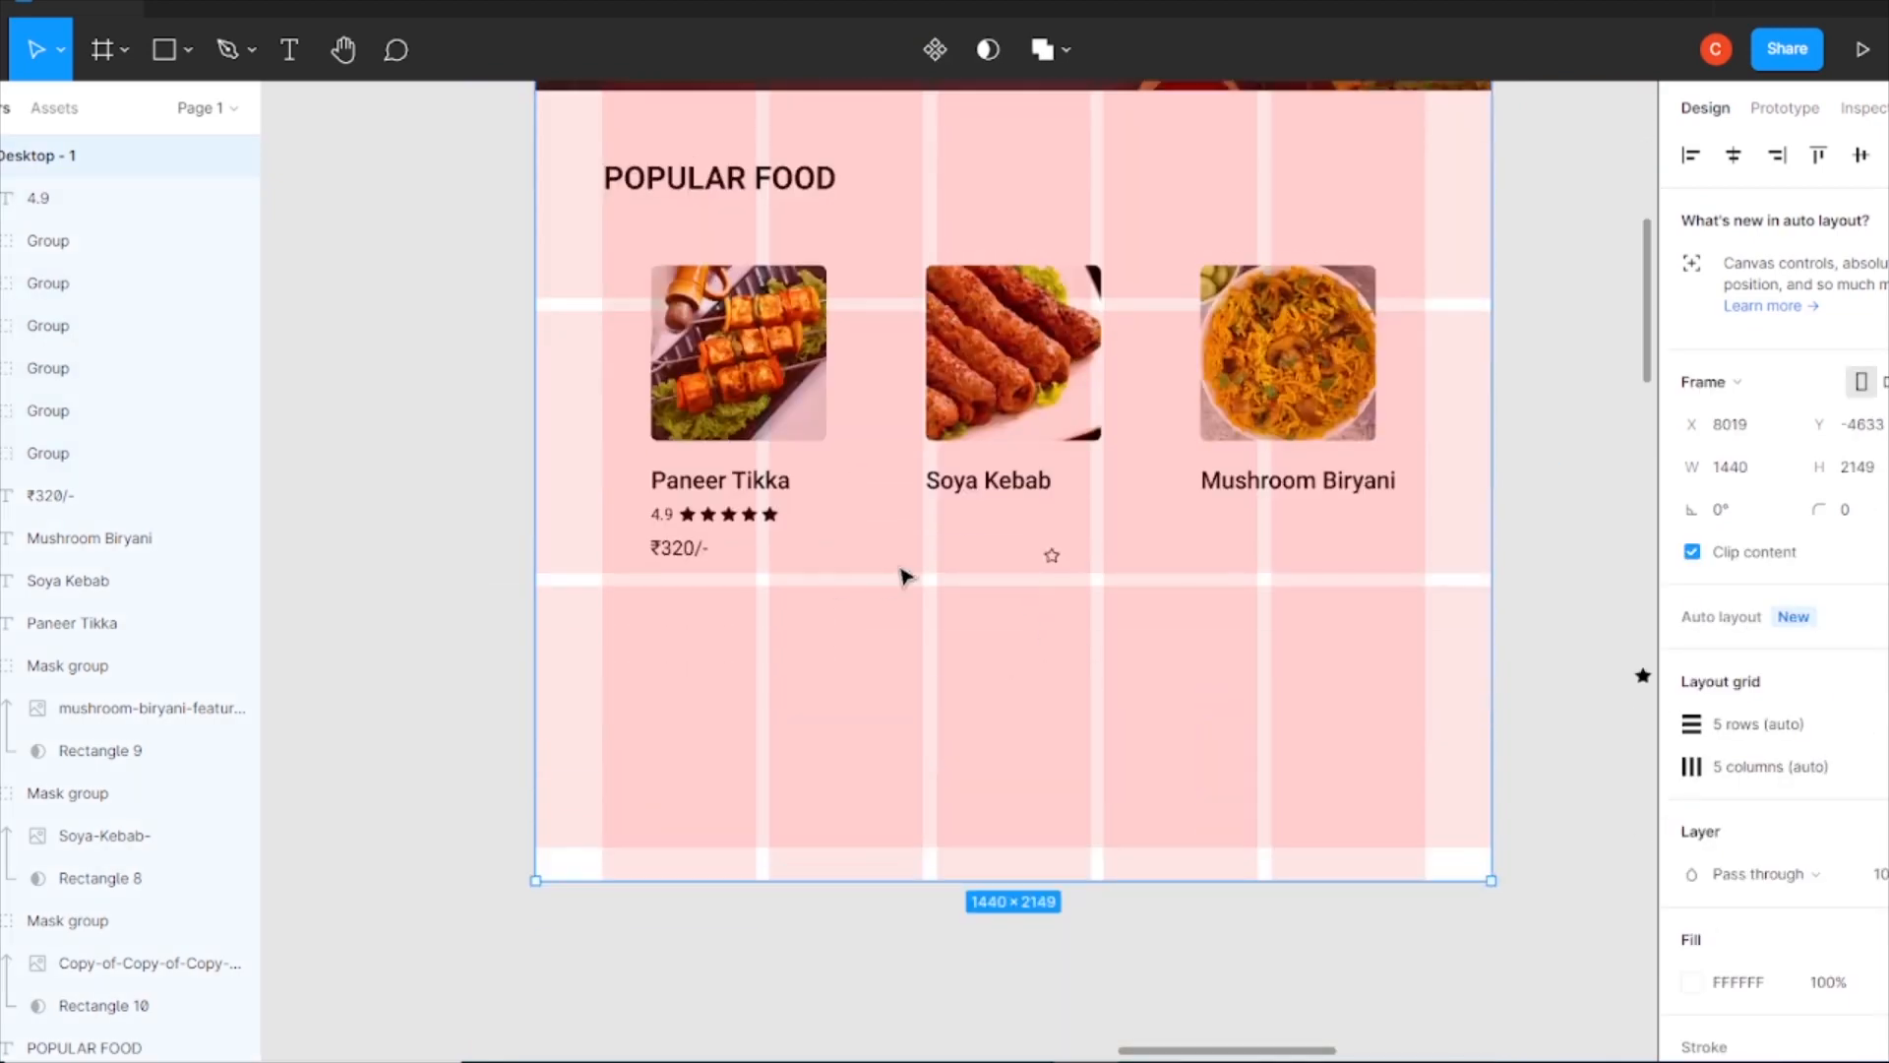
- Copy the 4.9 rating text to the end of the star row and change it to "(3.5k)"
key(ctrl+plus)
click(621, 460)
drag(621, 460, 898, 459)
double_click(883, 453)
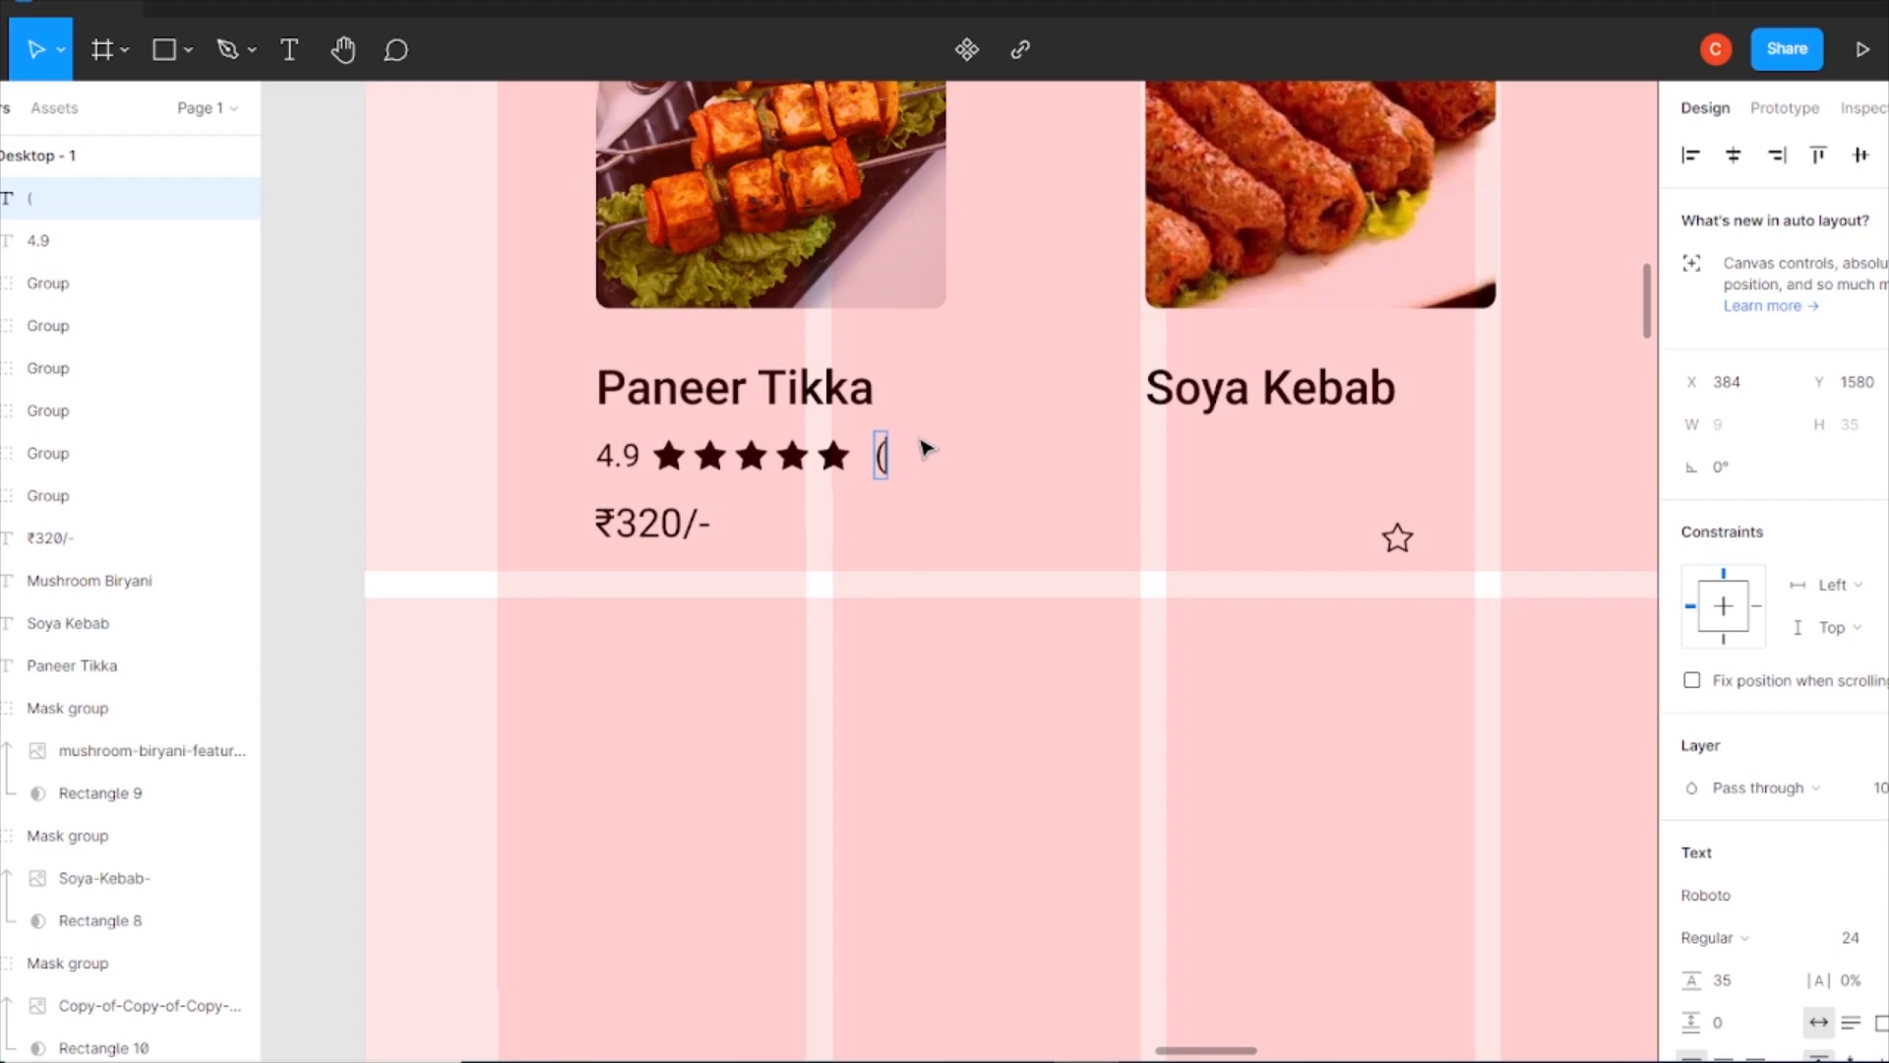
key(Escape)
- Copy the Paneer Tikka rating row under Soya Kebab and replace the copy's fifth star with the outlined star
drag(982, 515, 591, 456)
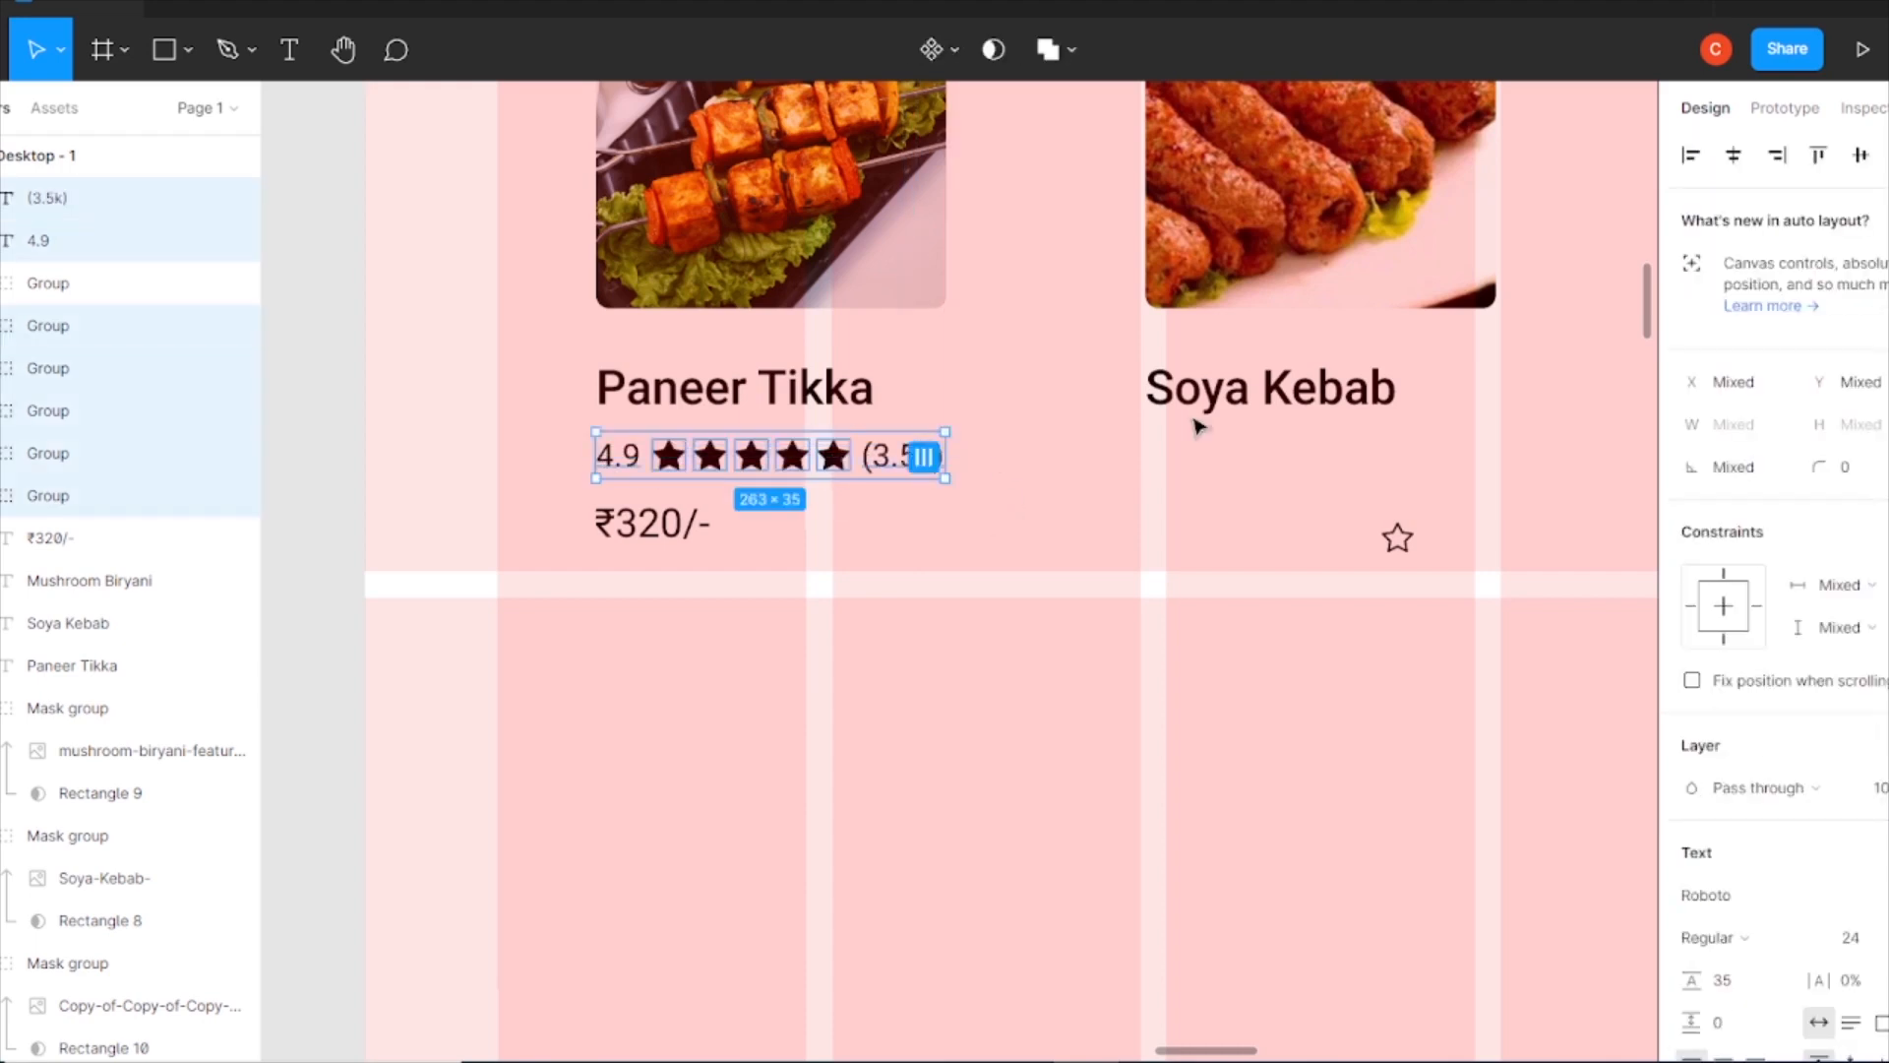
drag(871, 471, 1425, 485)
drag(1397, 541, 1207, 534)
drag(1385, 459, 1387, 544)
drag(1209, 531, 1385, 456)
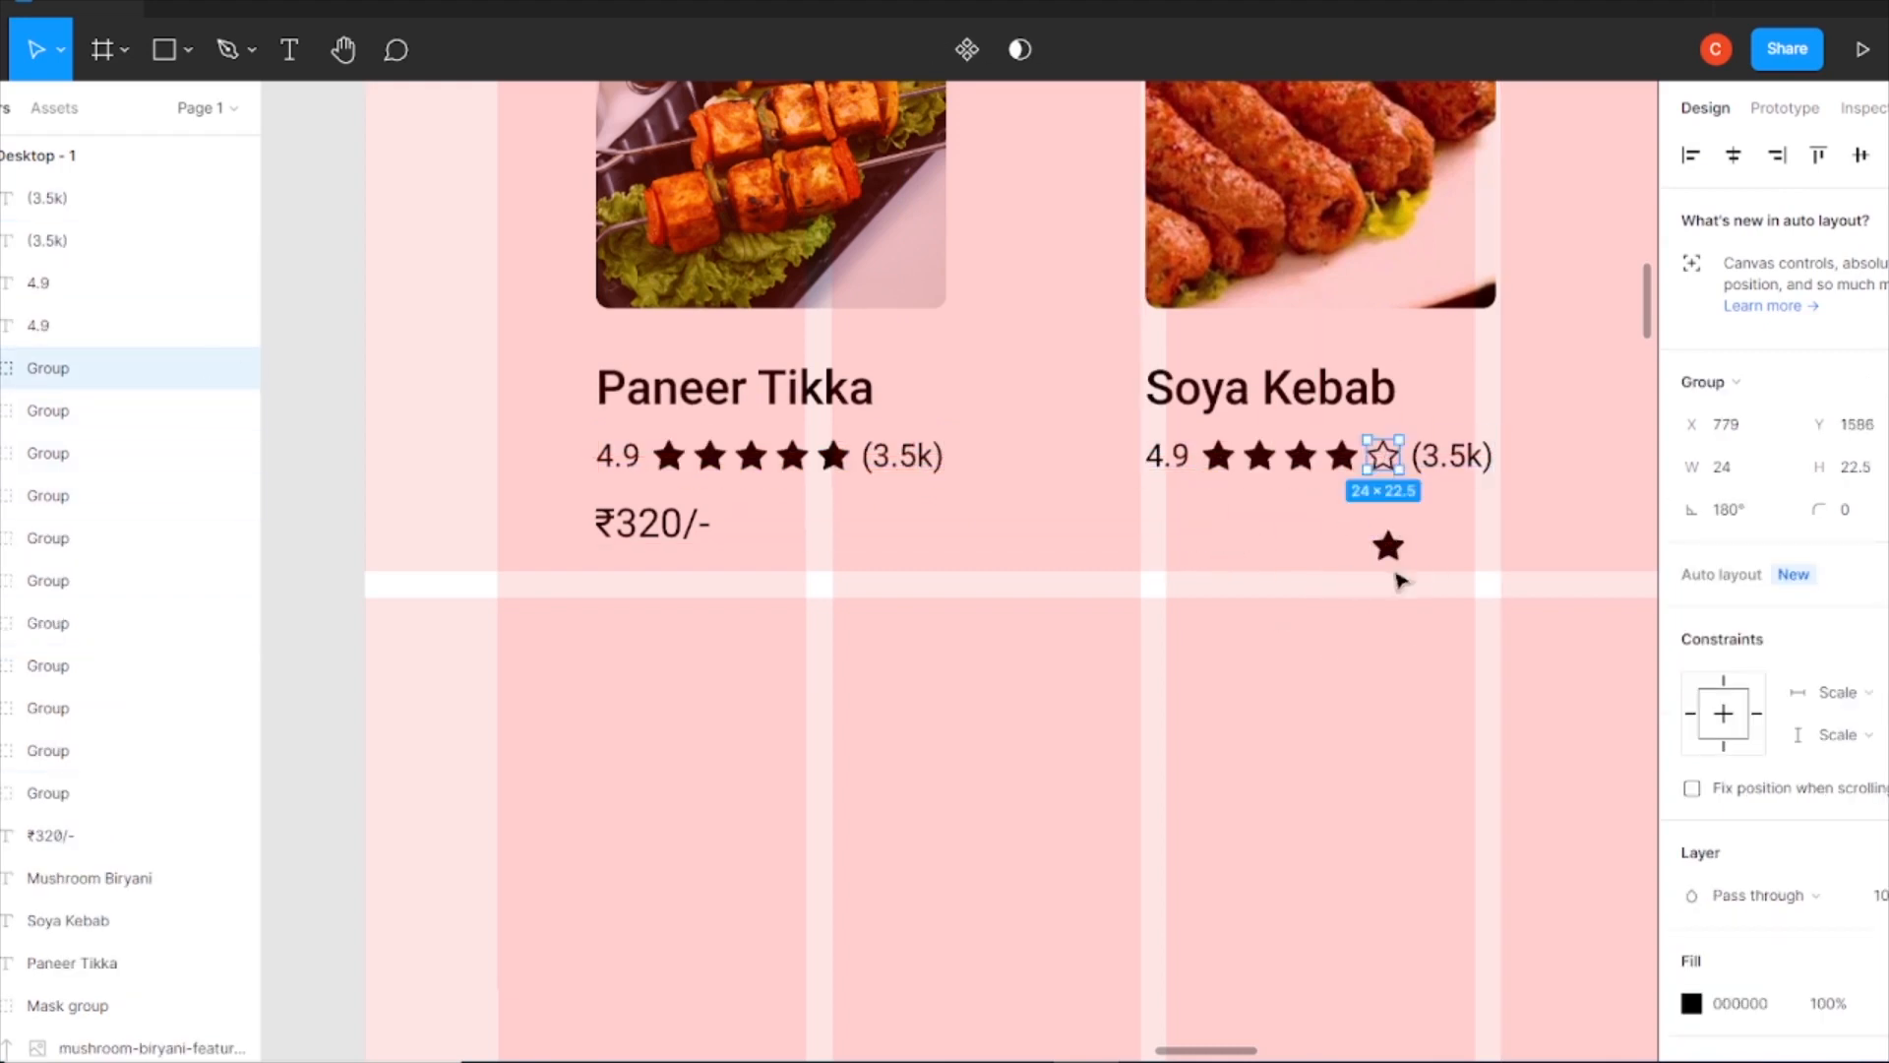
click(1387, 545)
- Change the Soya Kebab rating to 4.3 and its review count to (4.8k)
double_click(1181, 456)
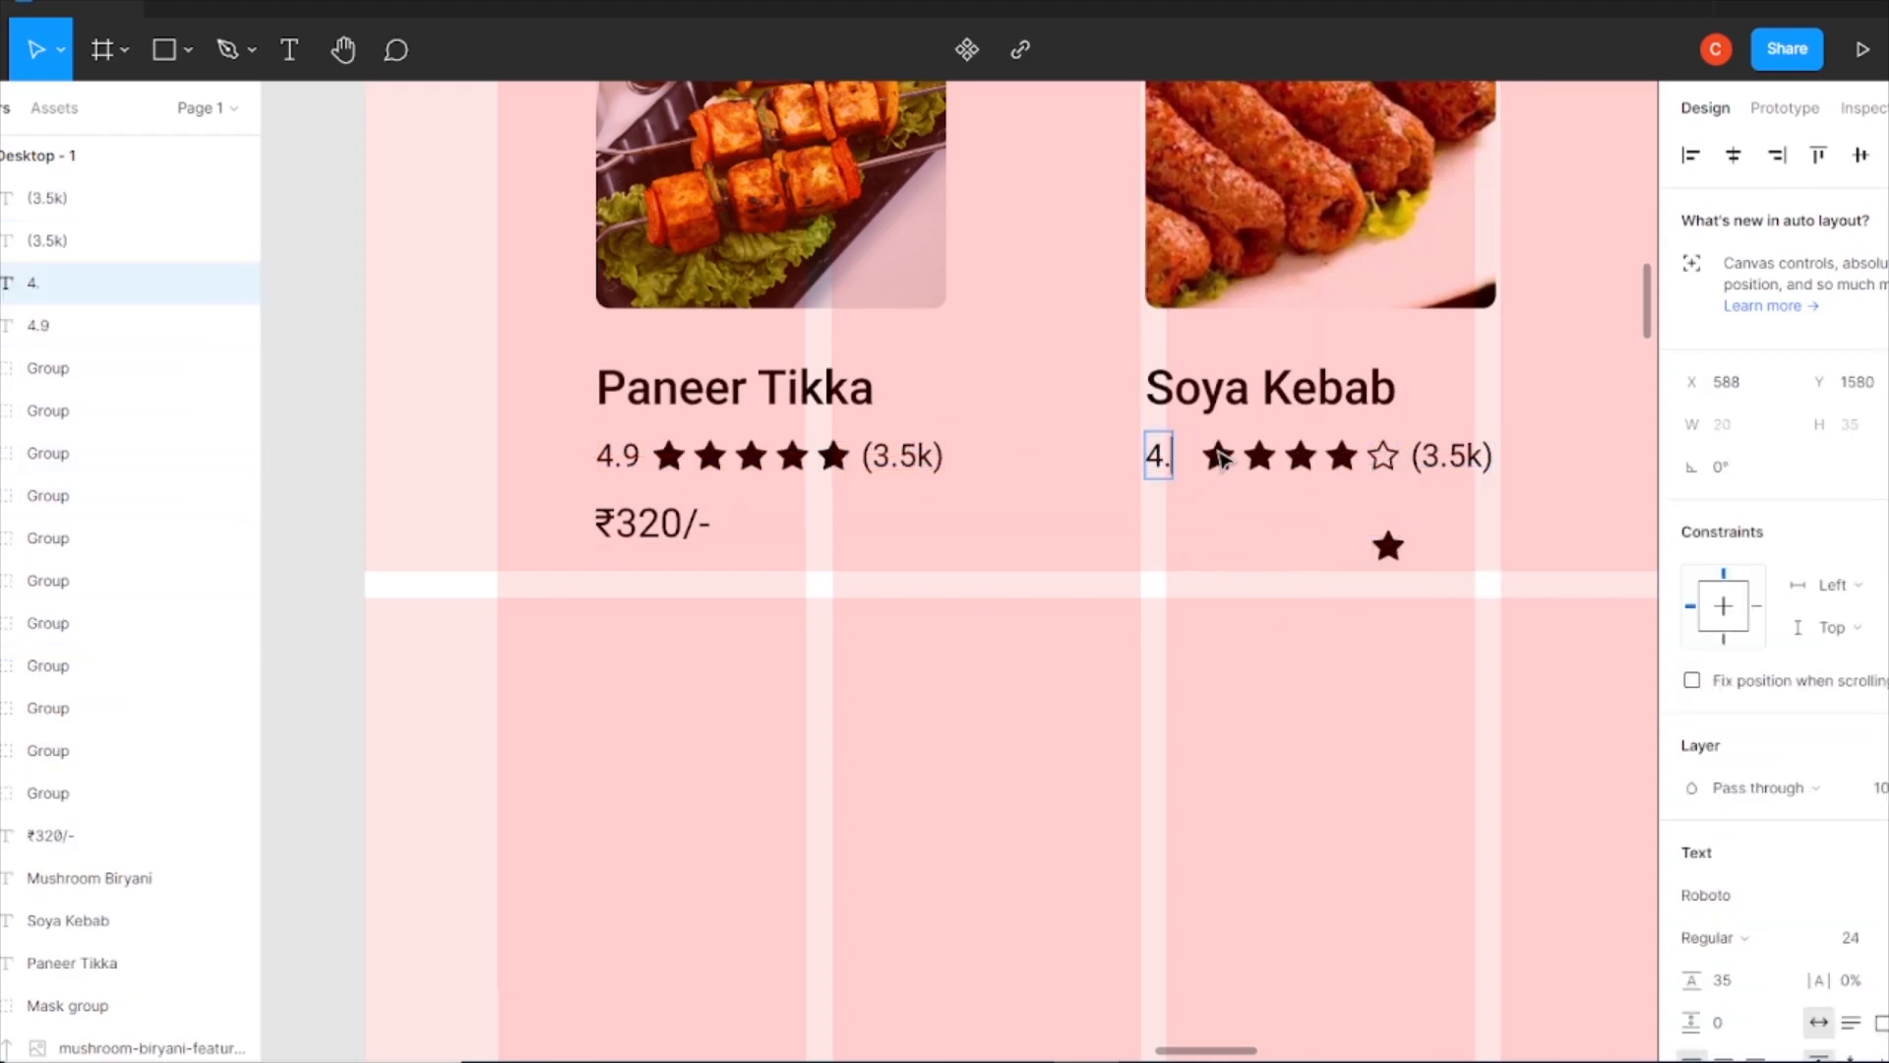
double_click(1449, 456)
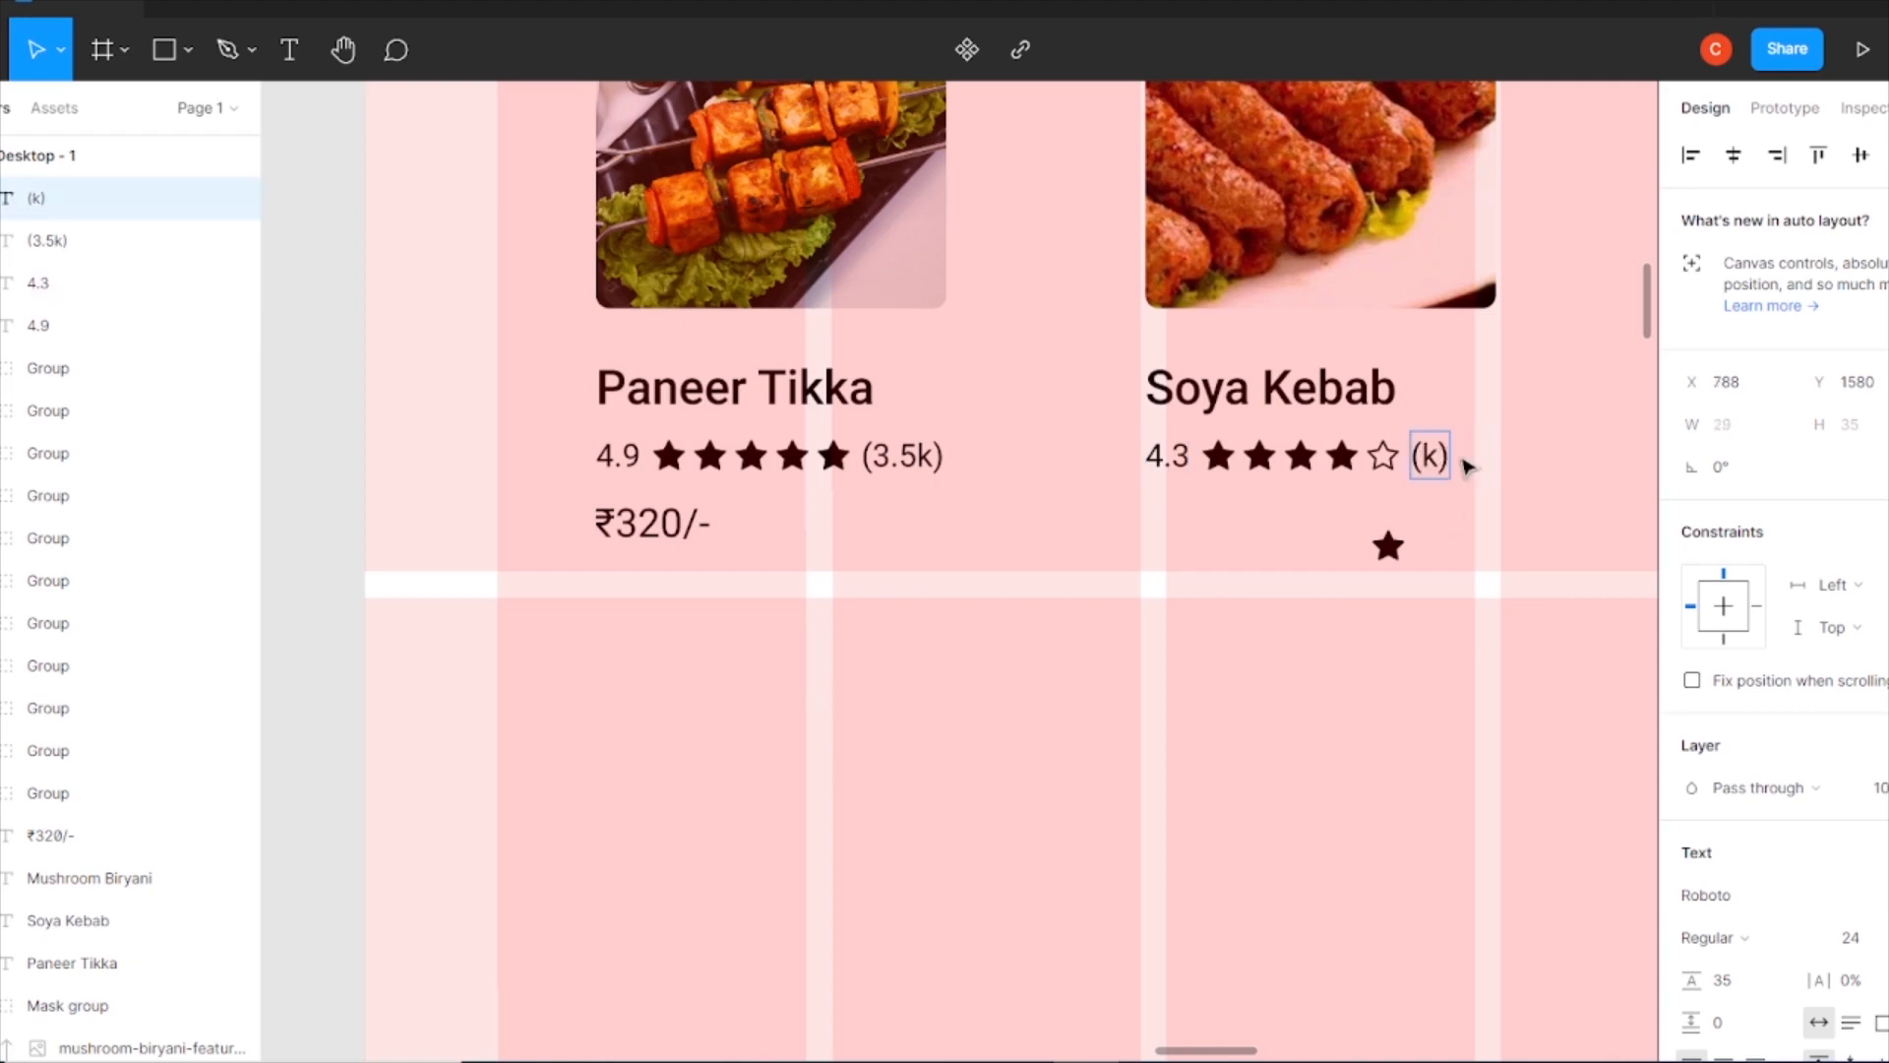
key(Escape)
- Copy the Paneer Tikka price under the Soya Kebab rating and change it to ₹210/-
drag(652, 522, 1201, 522)
double_click(1230, 523)
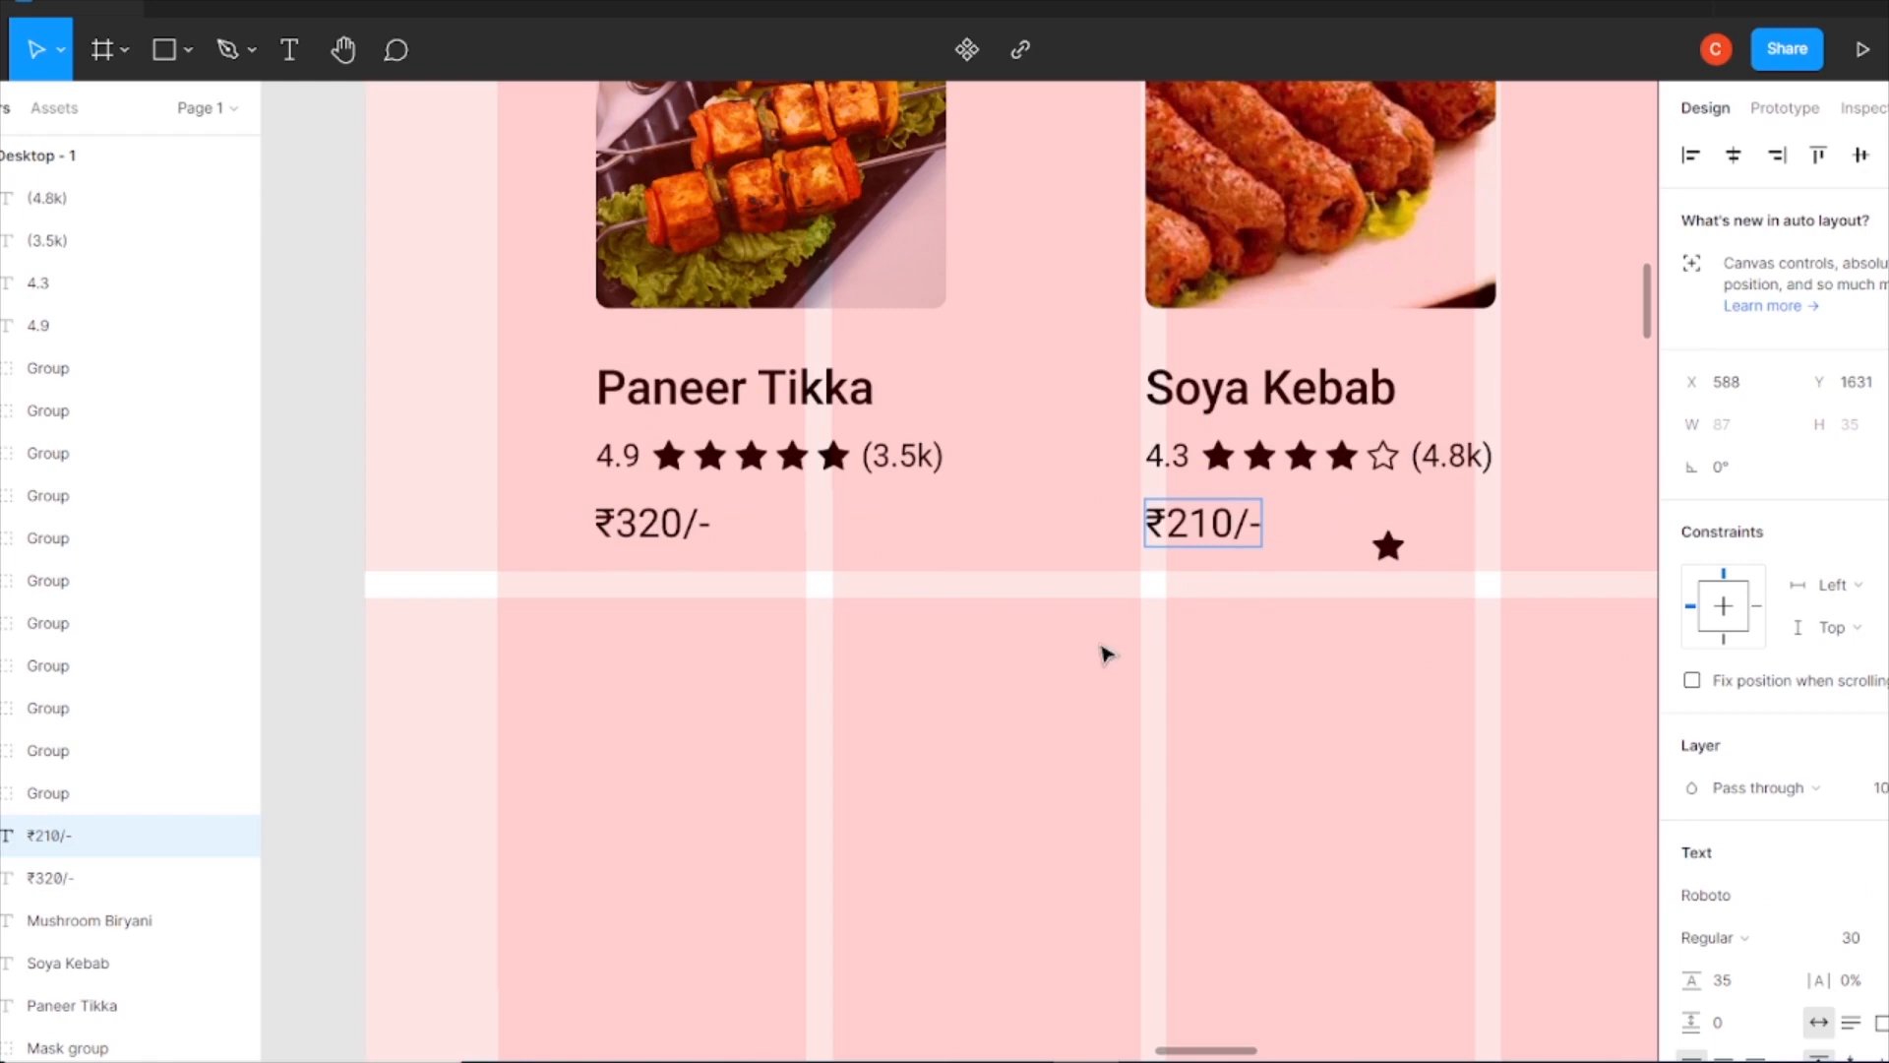
key(Escape)
- Move the spare filled star out of the way and copy the Soya Kebab rating row under Mushroom Biryani
key(ctrl+minus)
drag(1138, 639, 847, 713)
drag(885, 638, 1073, 702)
drag(744, 584, 1170, 605)
scroll(1172, 687, up, 5)
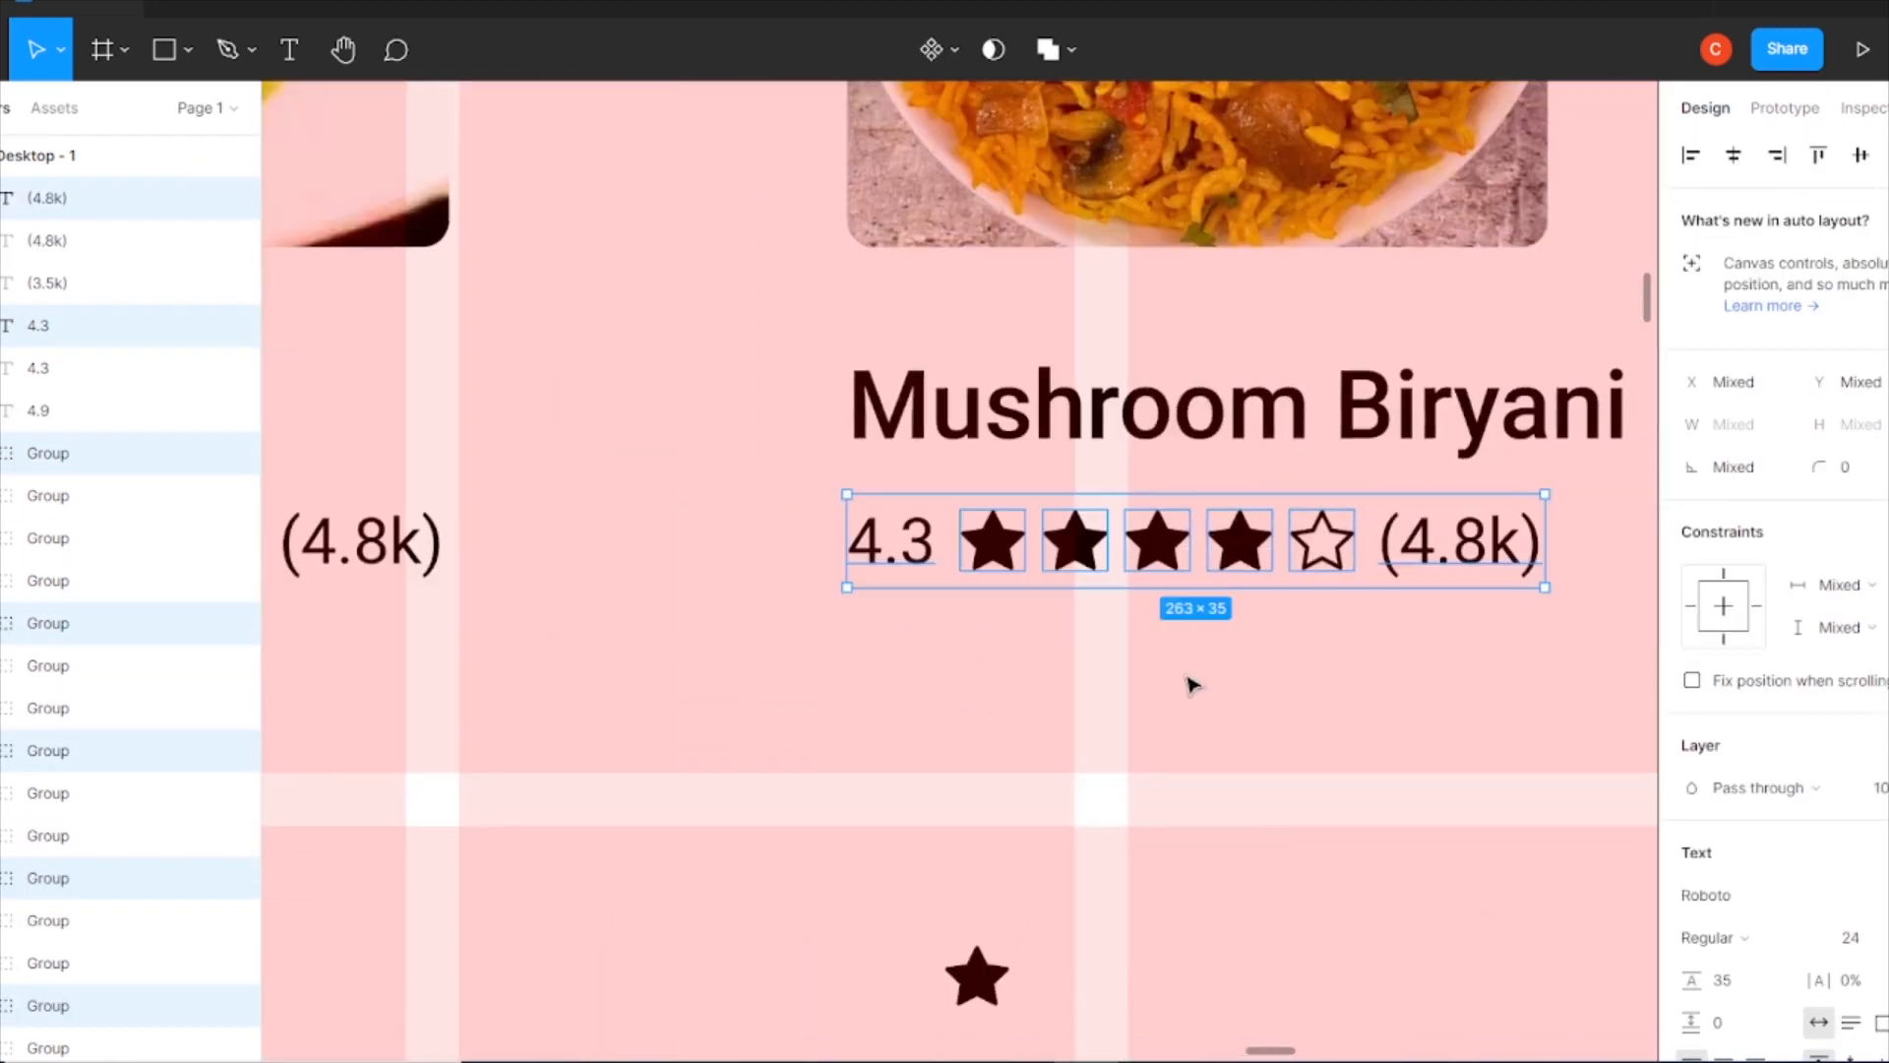
- Try replacing the fourth star of the Mushroom Biryani rating with an outlined star
drag(1239, 540, 1239, 696)
drag(1319, 549, 1236, 549)
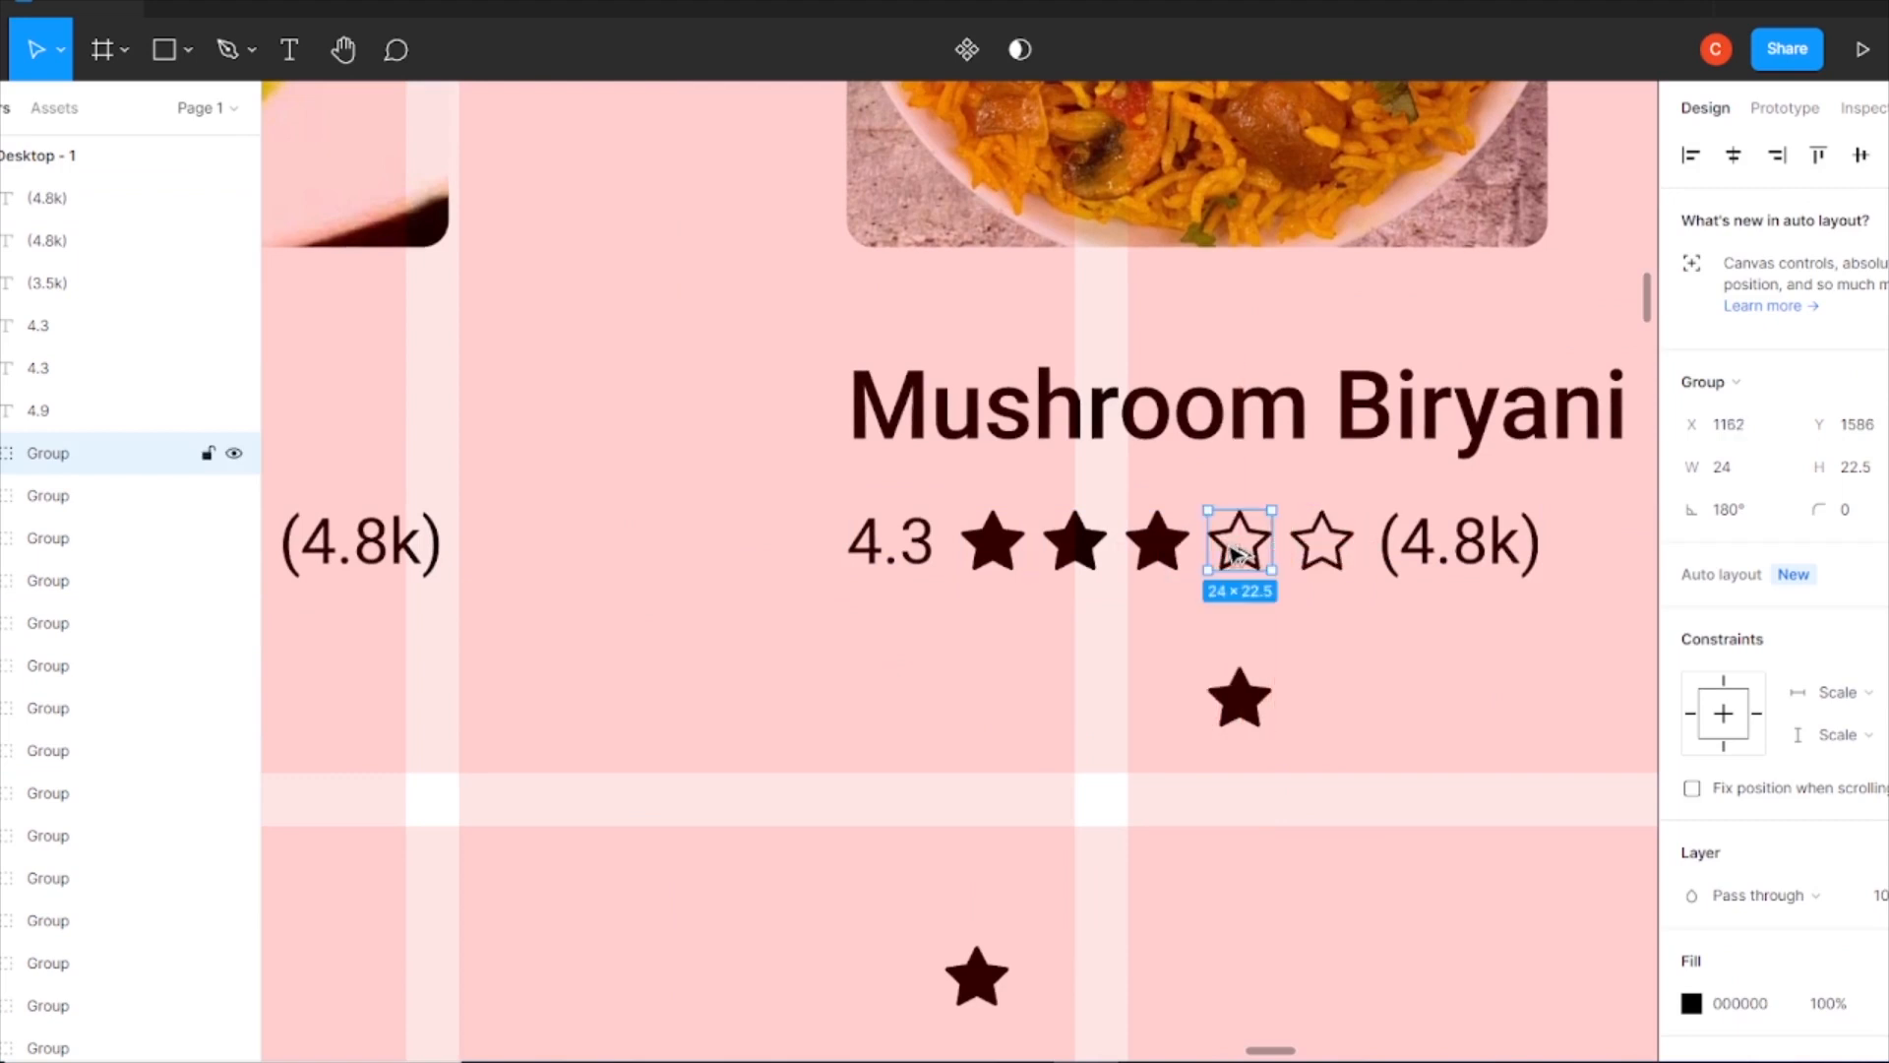
key(Delete)
click(1242, 688)
drag(1242, 689, 1242, 542)
- Change the Mushroom Biryani rating to 4.0 and its review count to (4.1k)
double_click(891, 540)
text(4.0)
double_click(1420, 566)
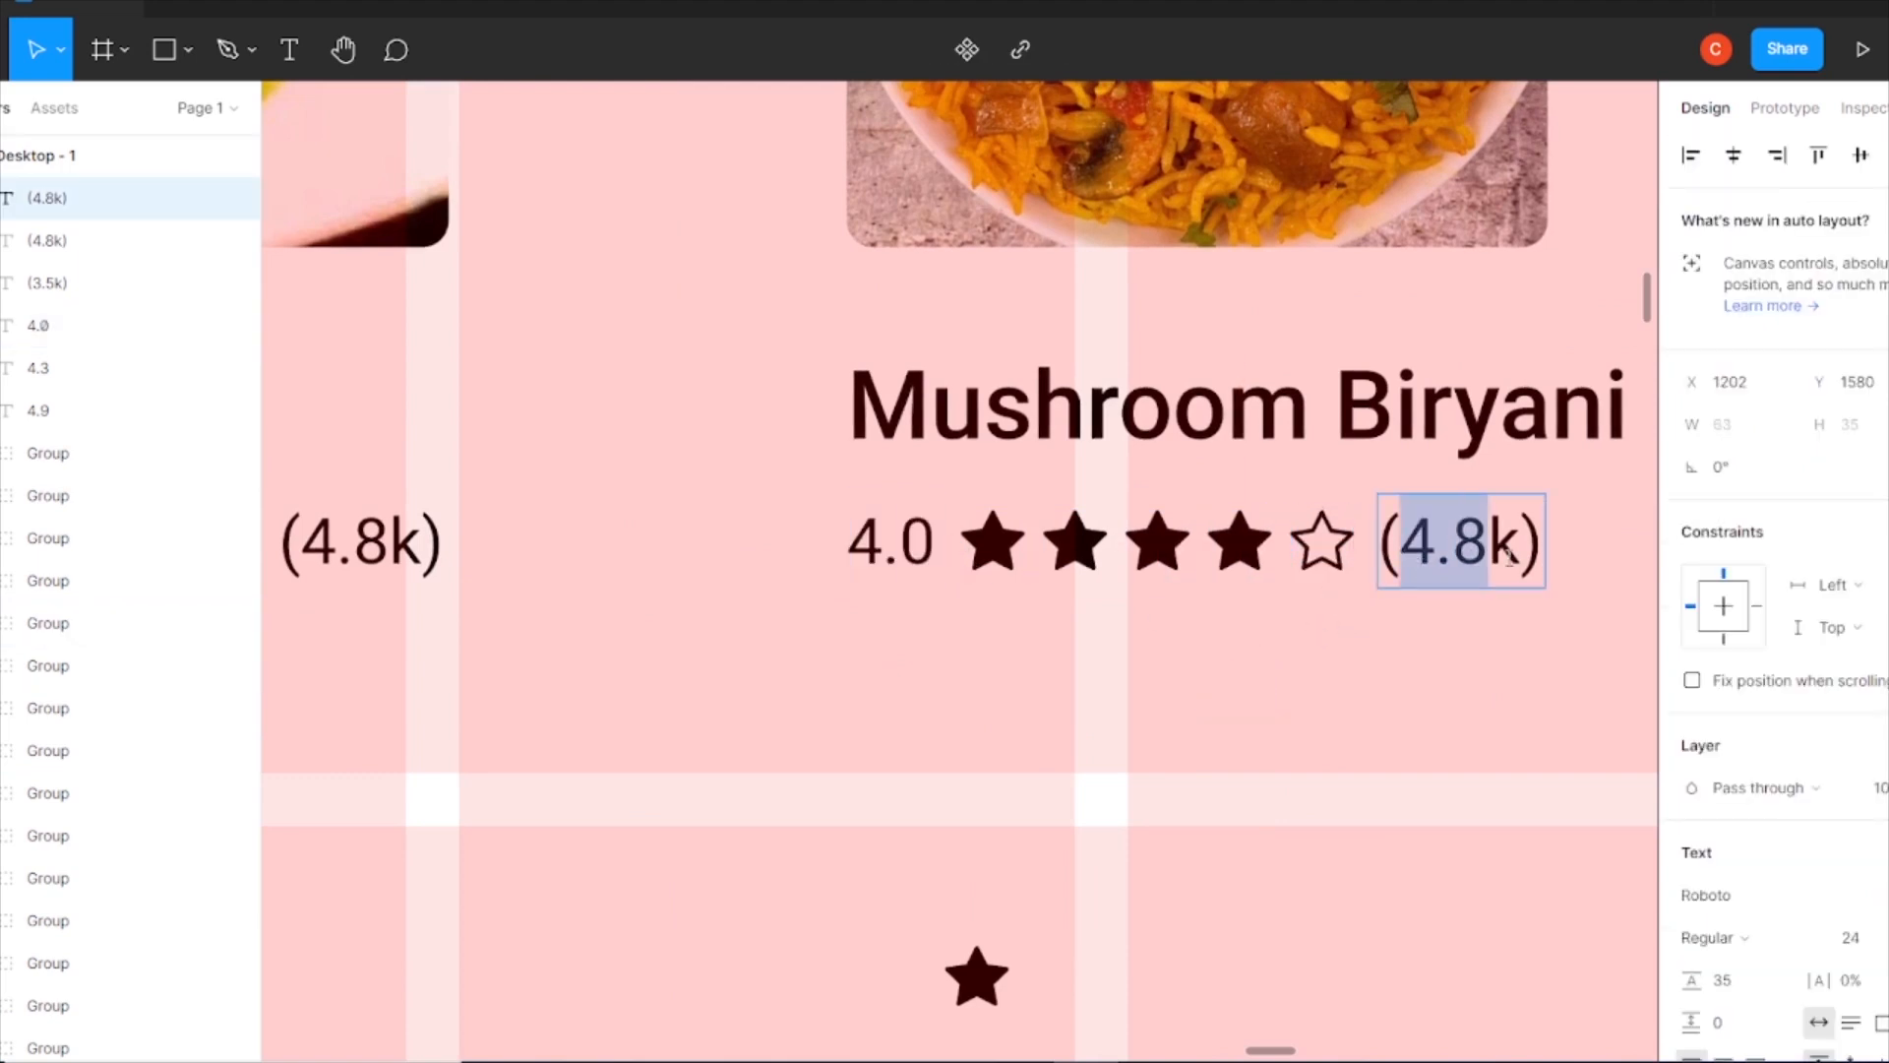
text(4.1)
key(Escape)
scroll(1144, 832, down, 4)
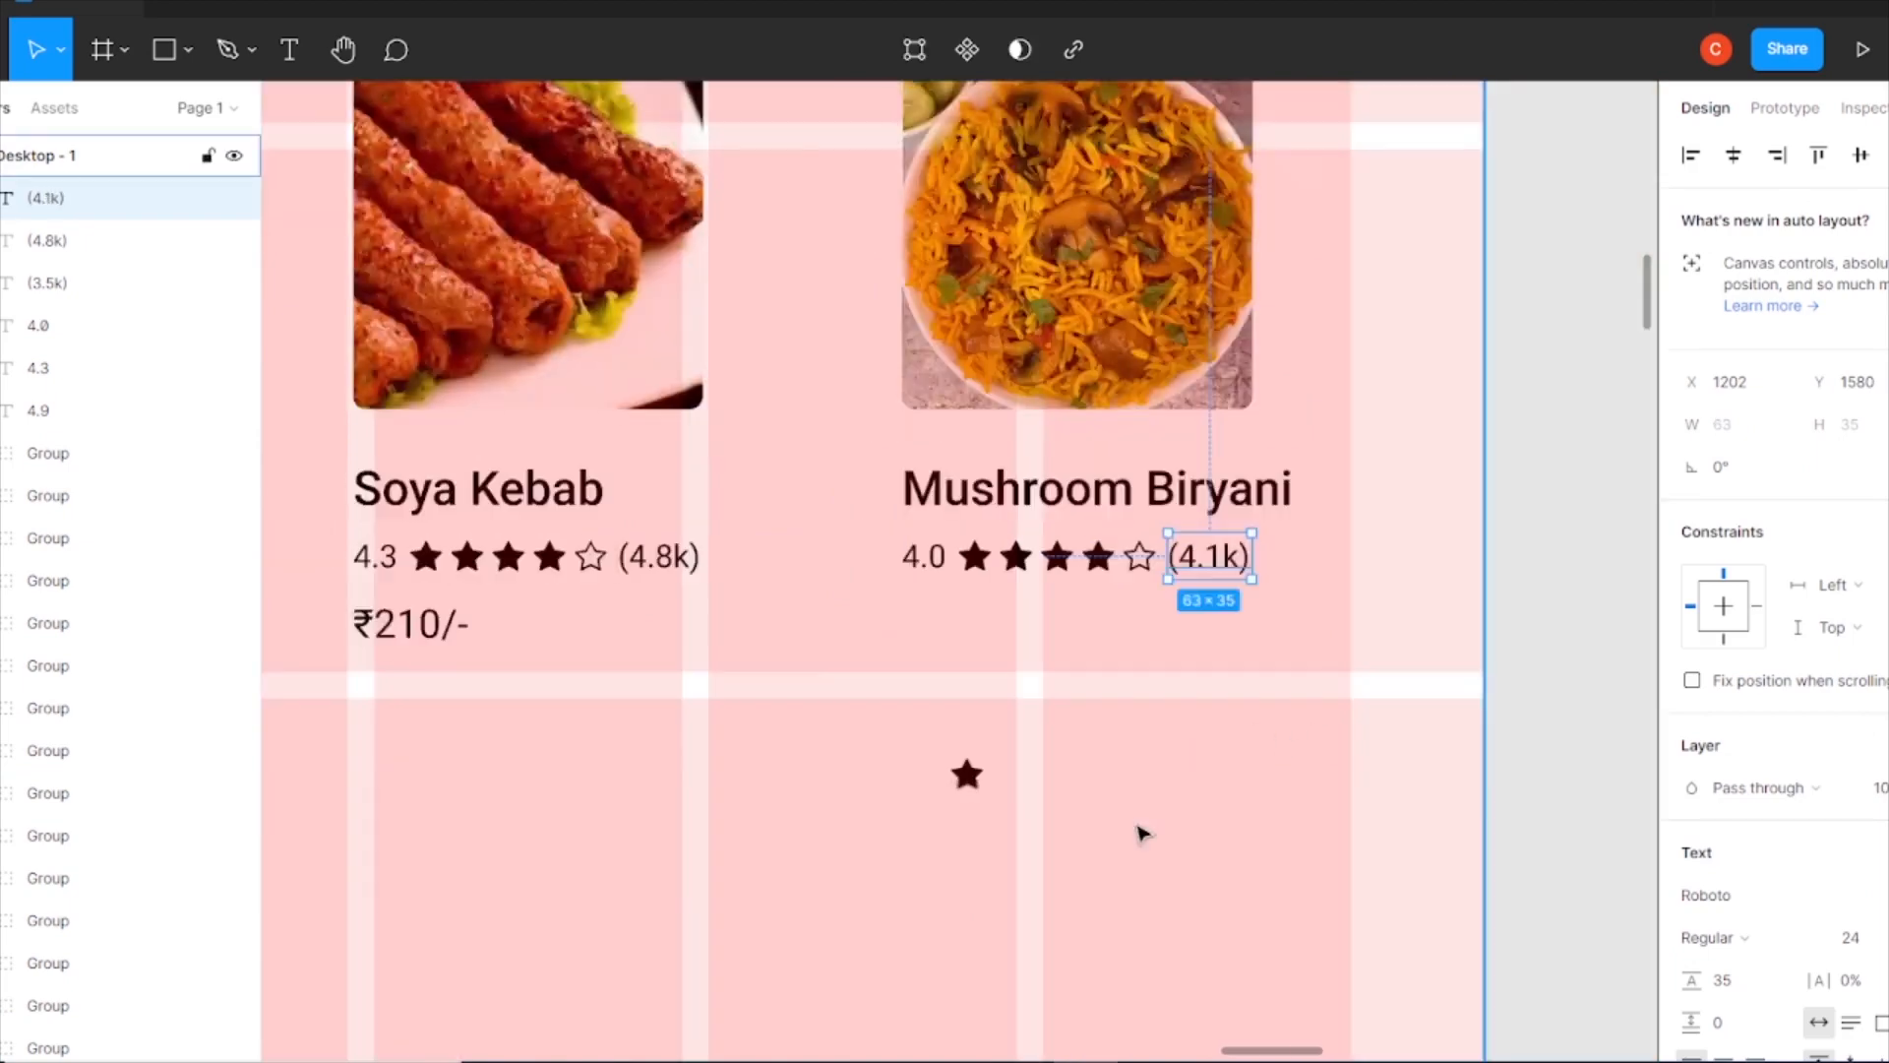
- Copy the Soya Kebab price under the Mushroom Biryani rating and change it to ₹250/-
drag(677, 594, 961, 632)
scroll(961, 632, up, 5)
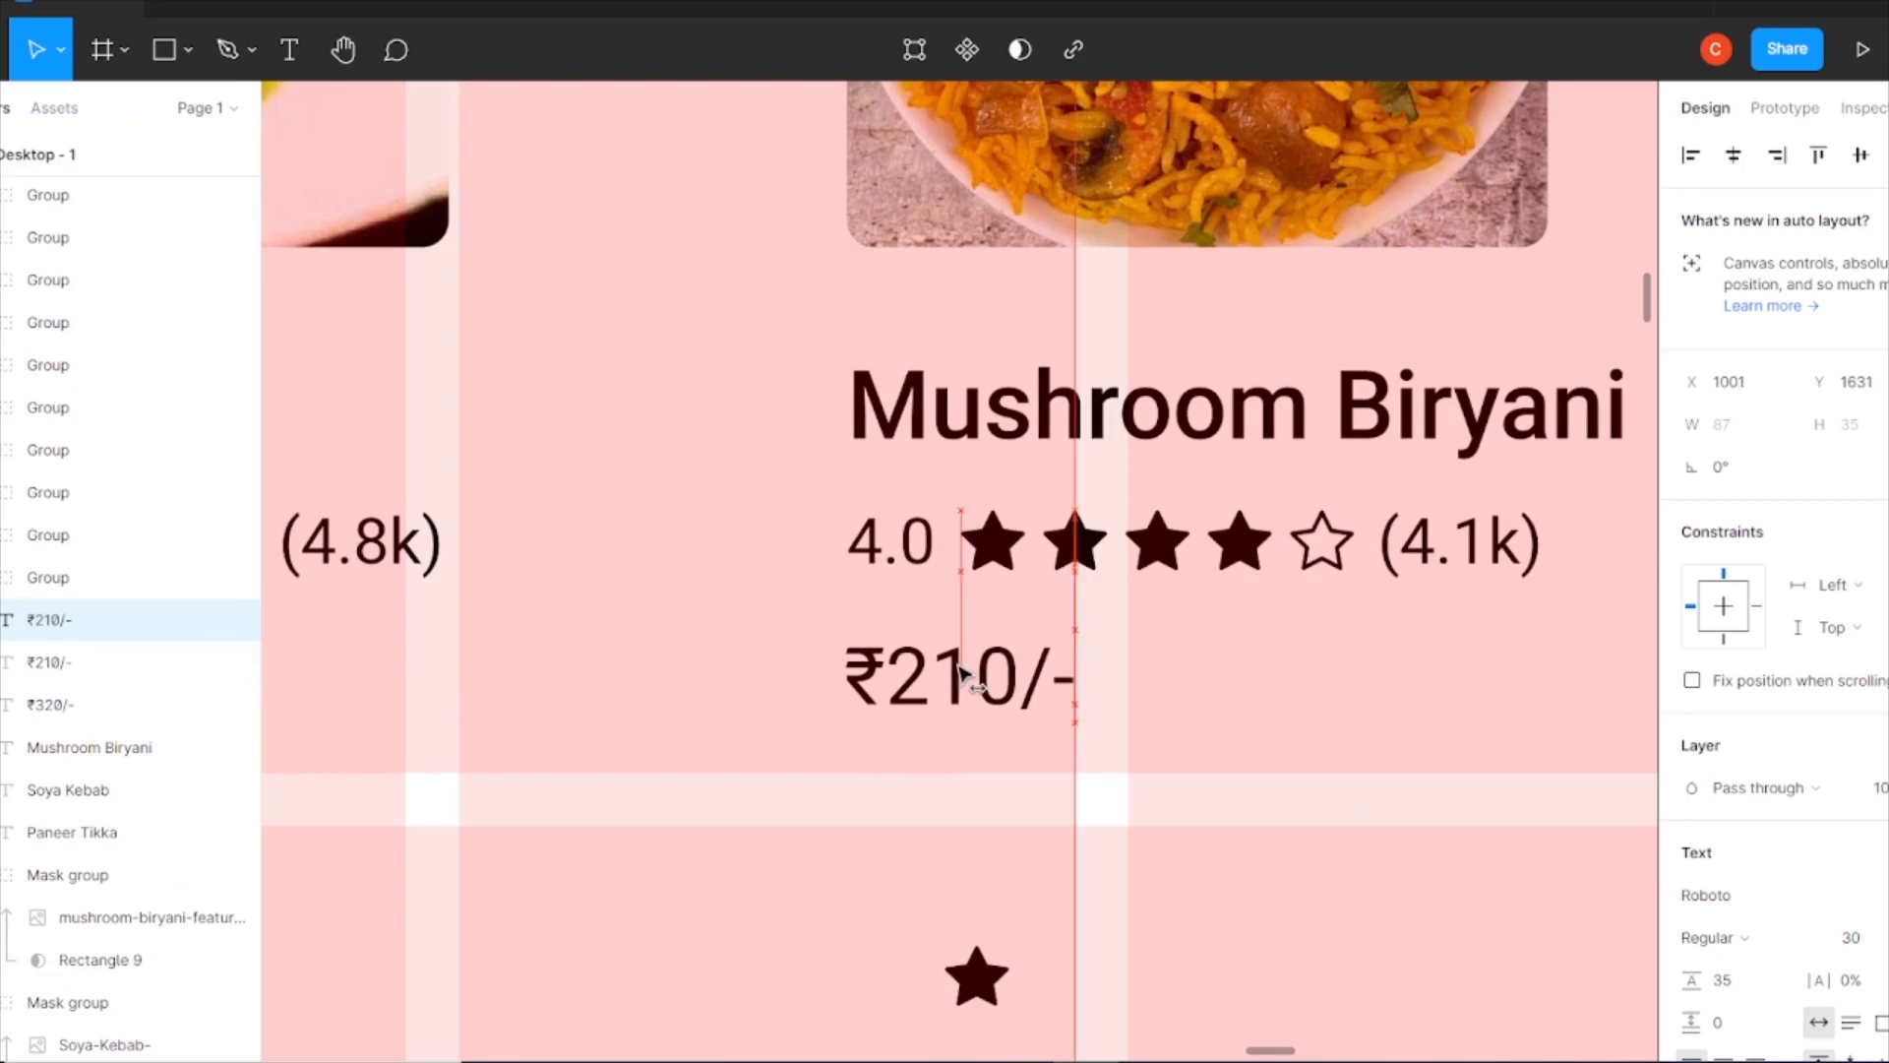
double_click(962, 677)
drag(935, 679, 1021, 679)
text(50)
key(Escape)
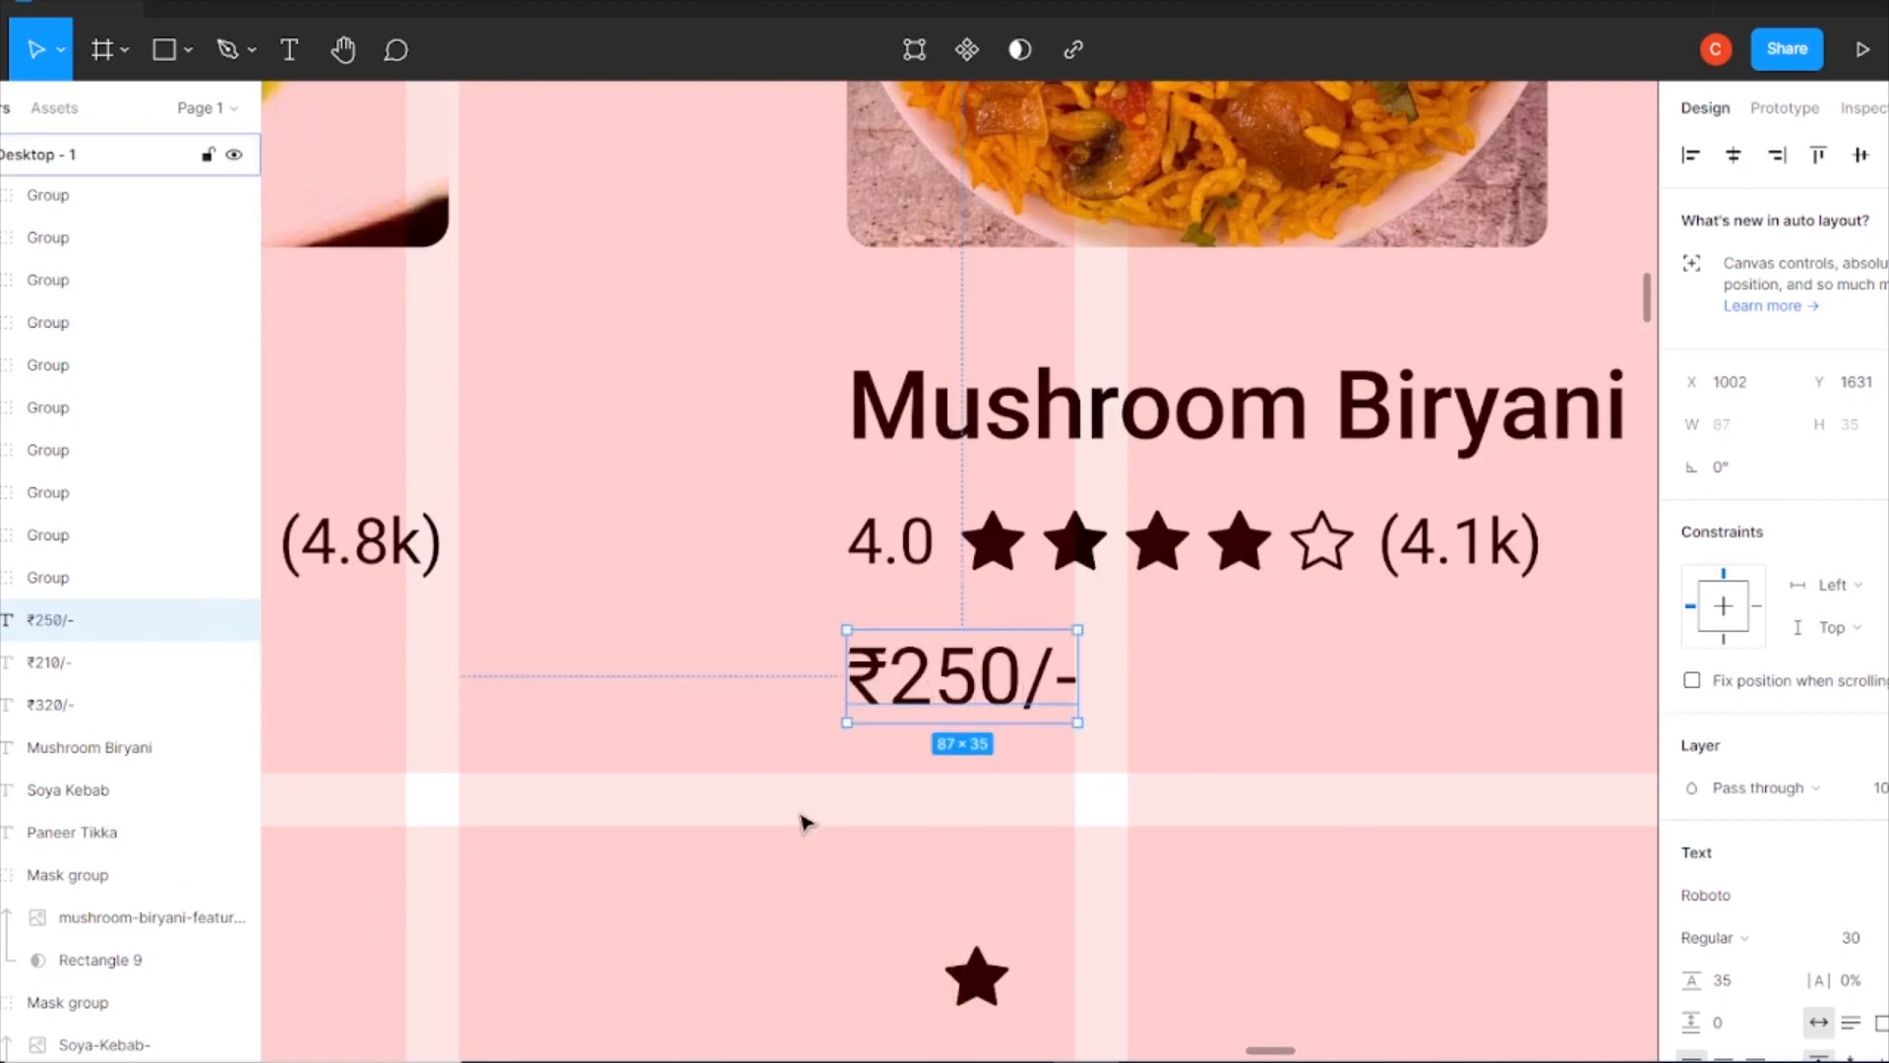
- Delete the spare filled star below Mushroom Biryani and move the star outside the frame farther away from it
key(ctrl+minus)
key(ctrl+minus)
key(ctrl+minus)
click(961, 623)
key(Delete)
drag(1169, 648, 1371, 695)
click(1279, 630)
scroll(901, 336, up, 1)
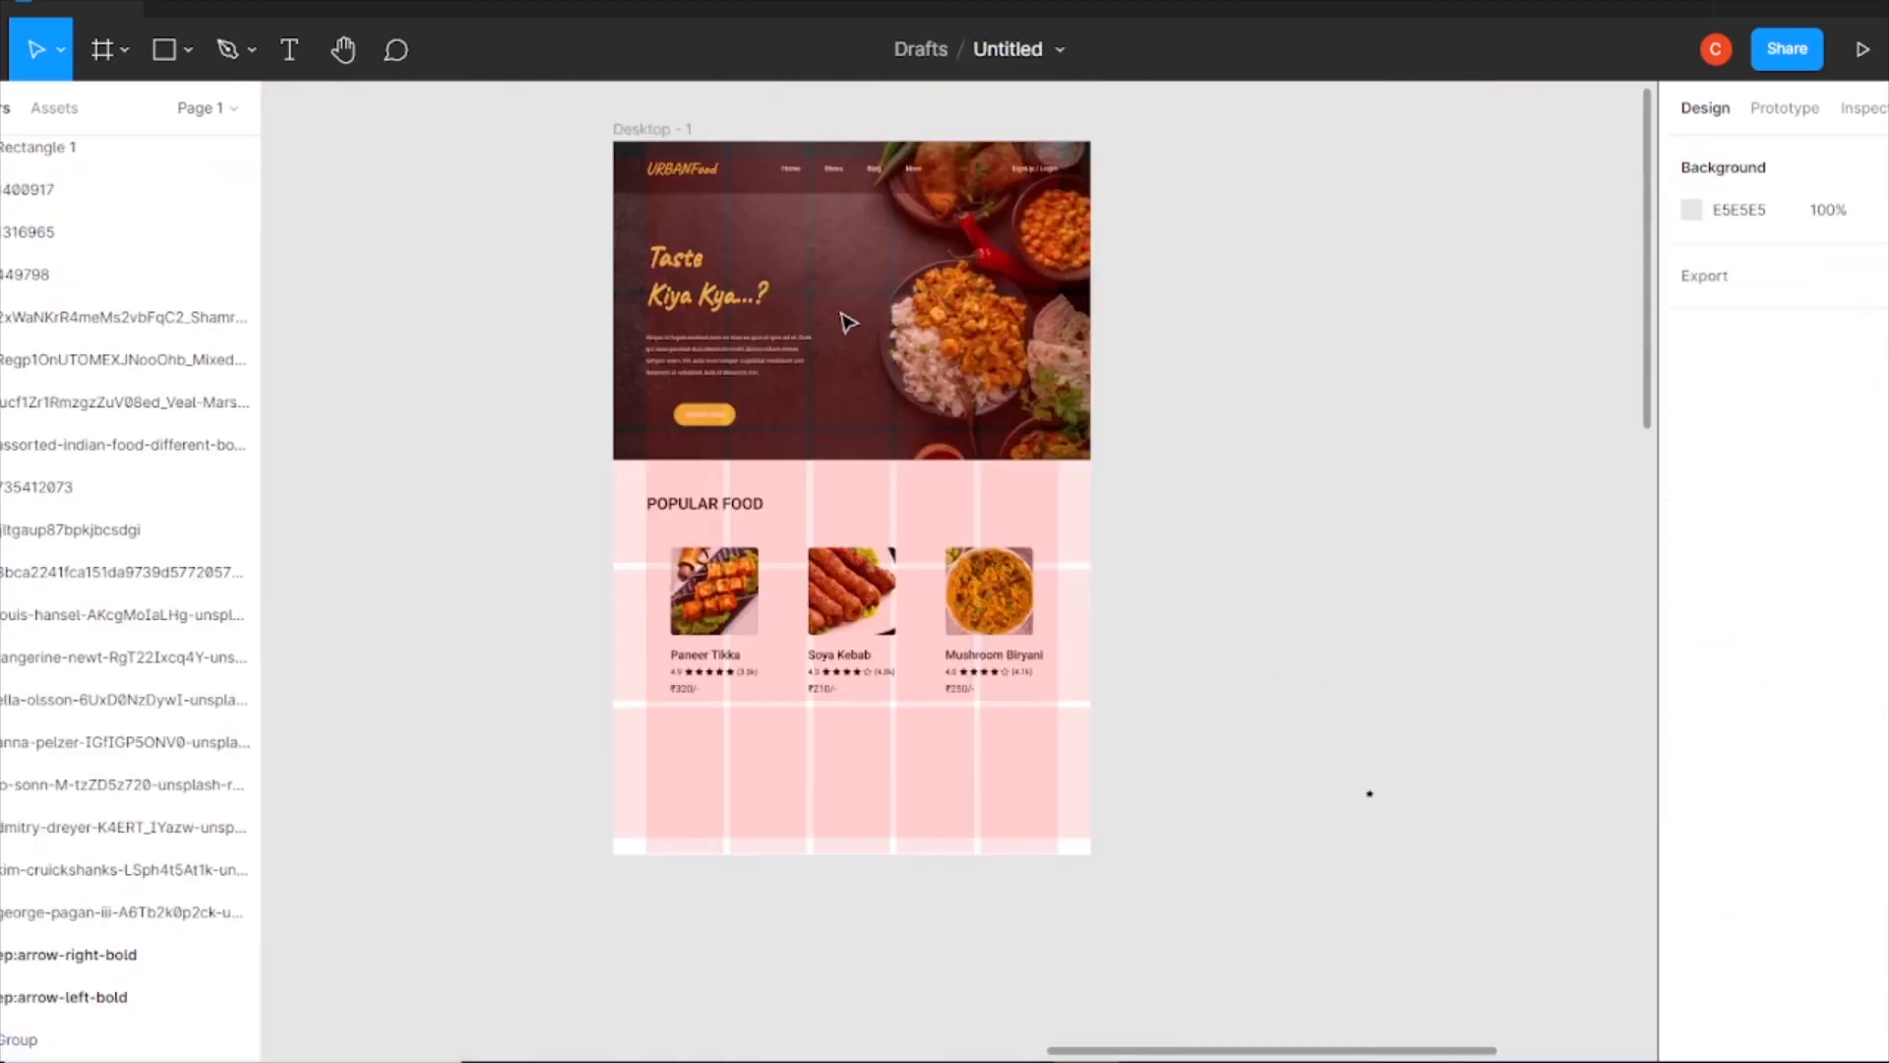
- Copy the POPULAR FOOD heading below the dish cards and change its text to "JANTA REVIEW"
click(666, 129)
click(704, 505)
alt+drag(705, 505, 704, 741)
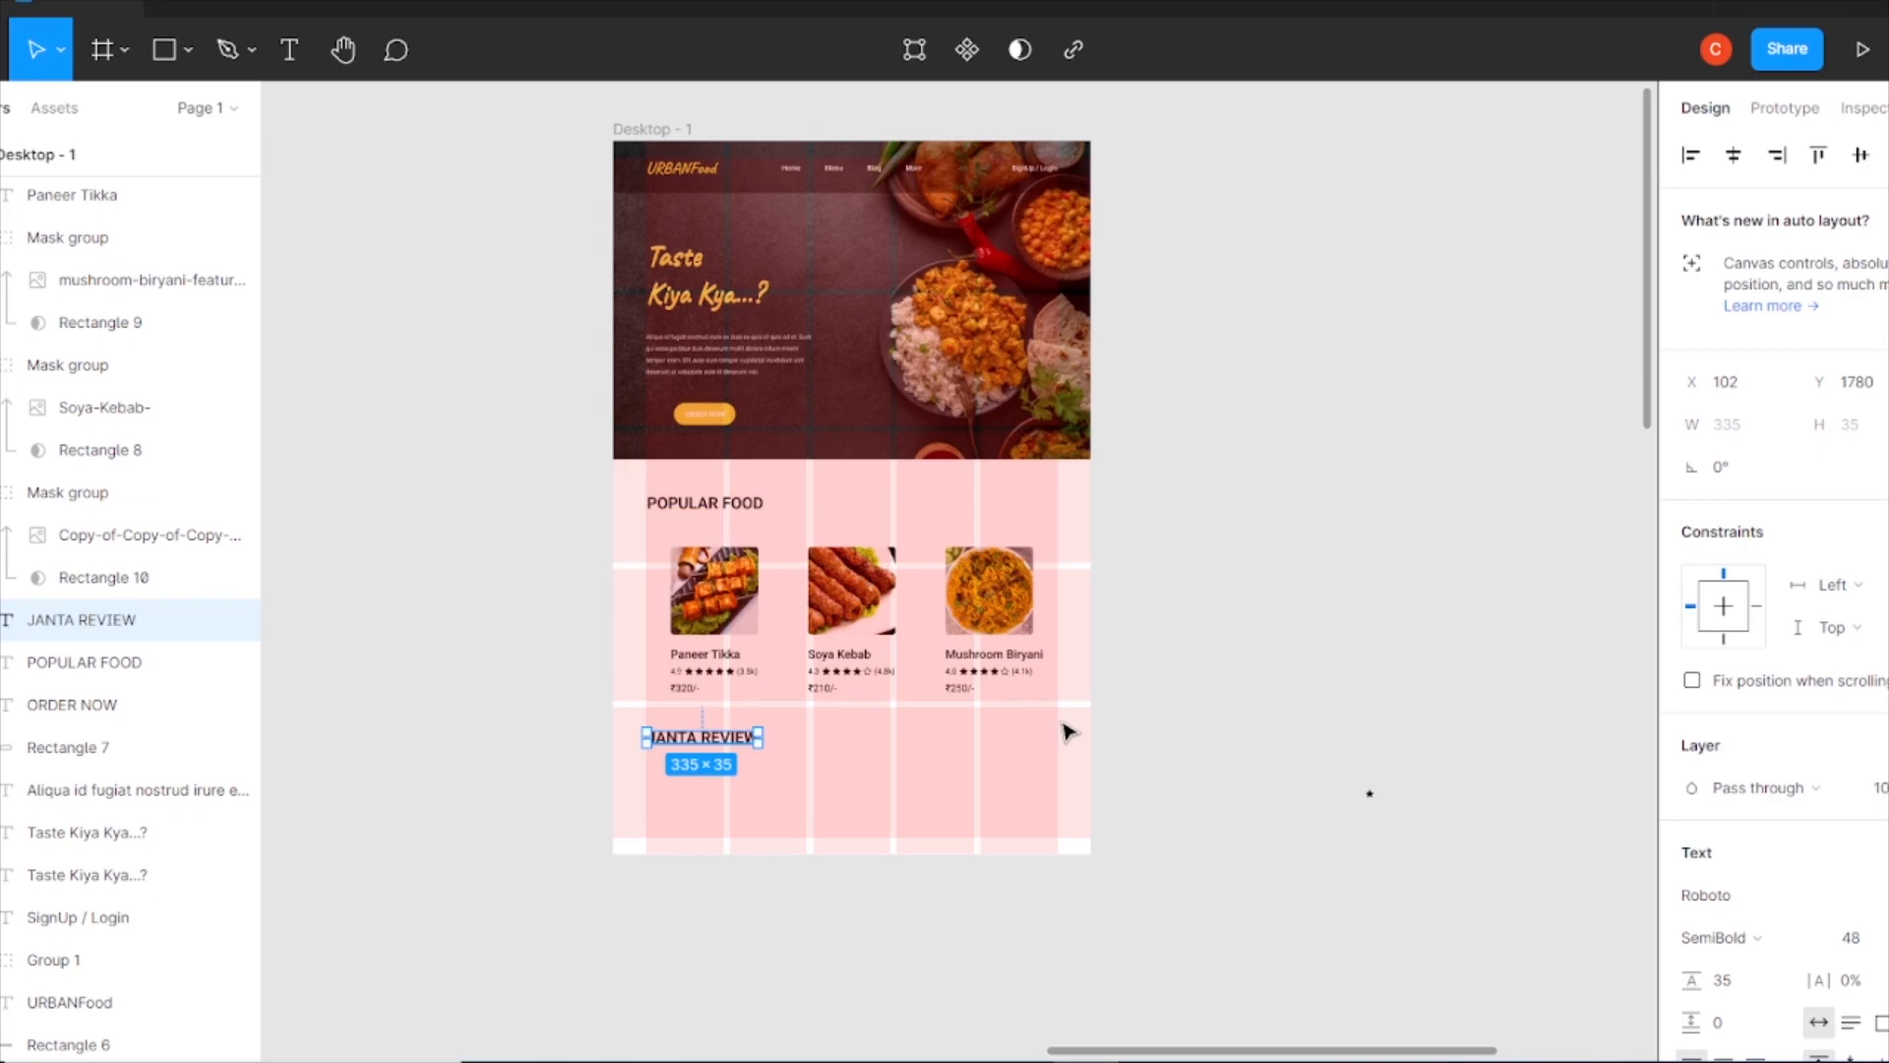
- Extend the Desktop - 1 frame downward to make room below the JANTA REVIEW heading
scroll(1198, 463, up, 1)
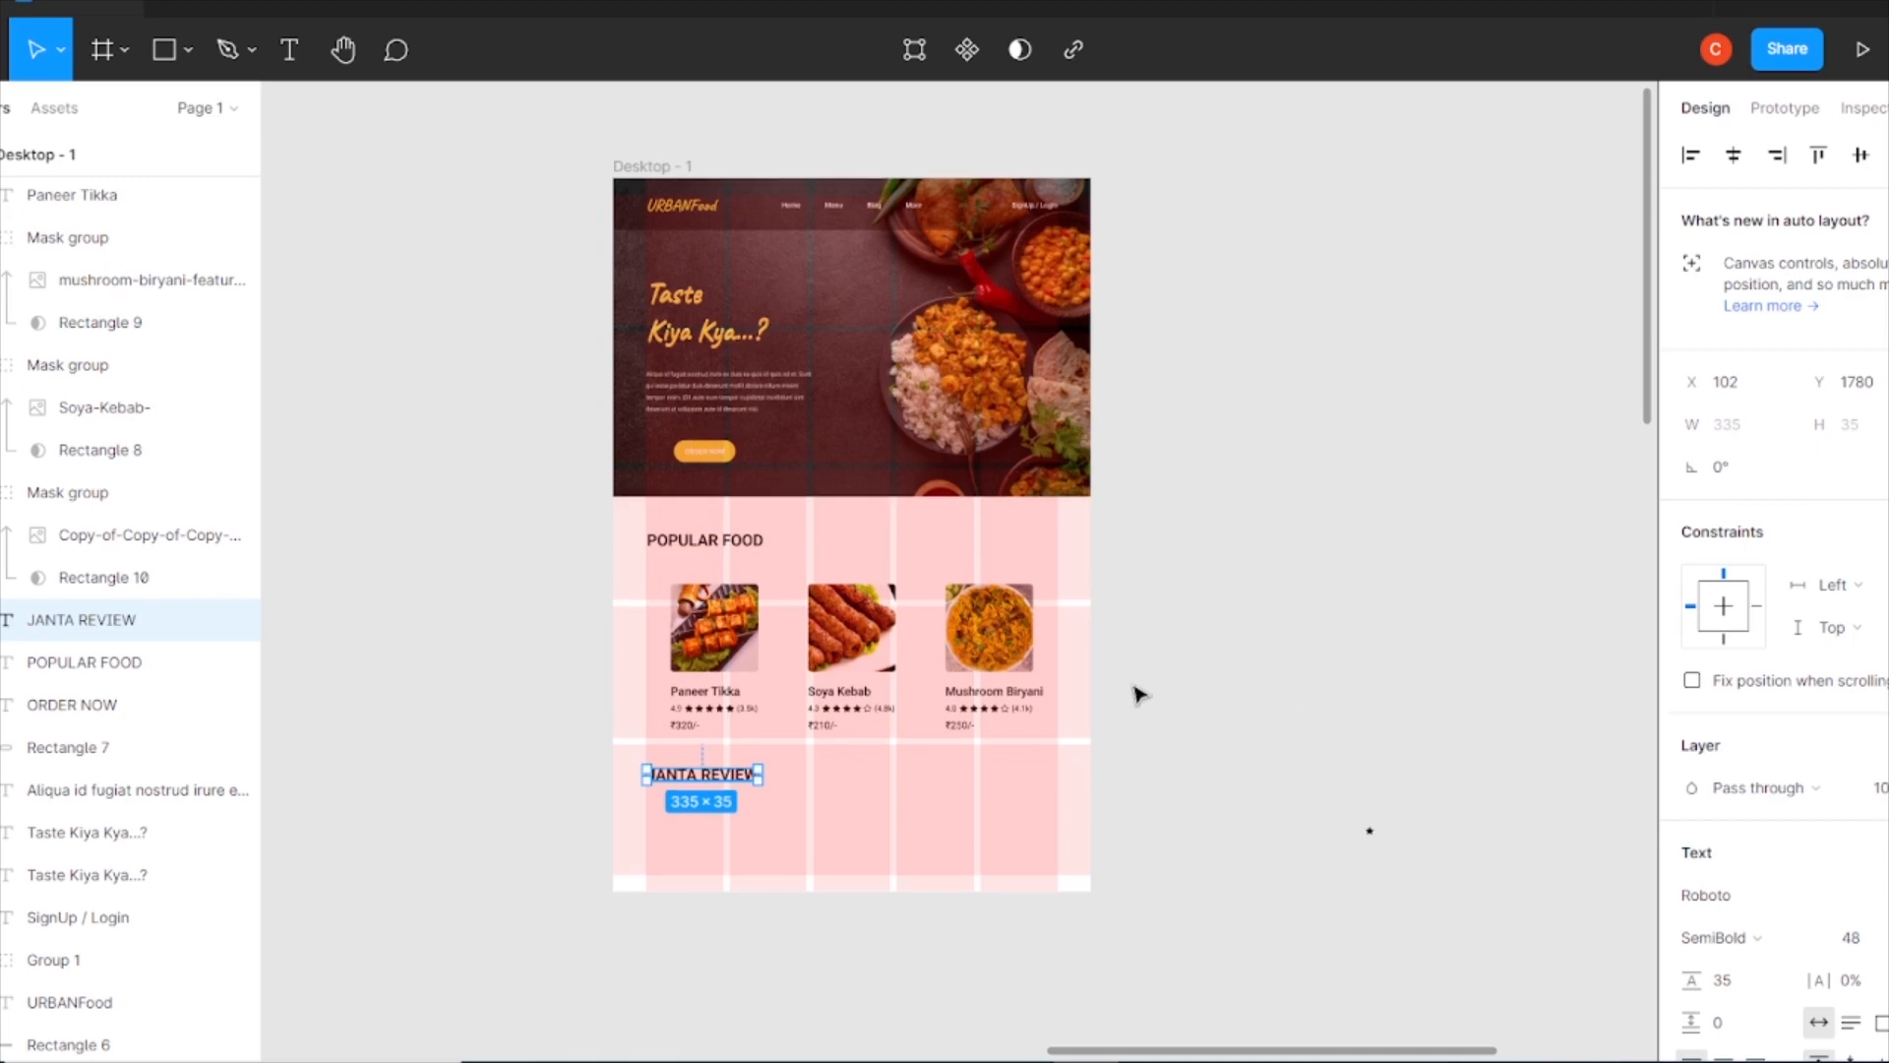
key(ctrl+plus)
drag(882, 729, 1063, 343)
click(919, 780)
scroll(920, 780, up, 10)
click(511, 487)
scroll(1168, 743, down, 12)
drag(986, 659, 991, 980)
scroll(1434, 515, up, 1)
click(901, 559)
- Draw a 1092 × 318 rectangle below JANTA REVIEW, spanning the width of the three dish photos
click(166, 61)
drag(593, 572, 1270, 777)
drag(826, 682, 798, 677)
drag(1241, 679, 1290, 679)
drag(819, 665, 873, 646)
mouse_move(1185, 753)
mouse_down()
mouse_move(1185, 797)
mouse_move(1184, 761)
mouse_up()
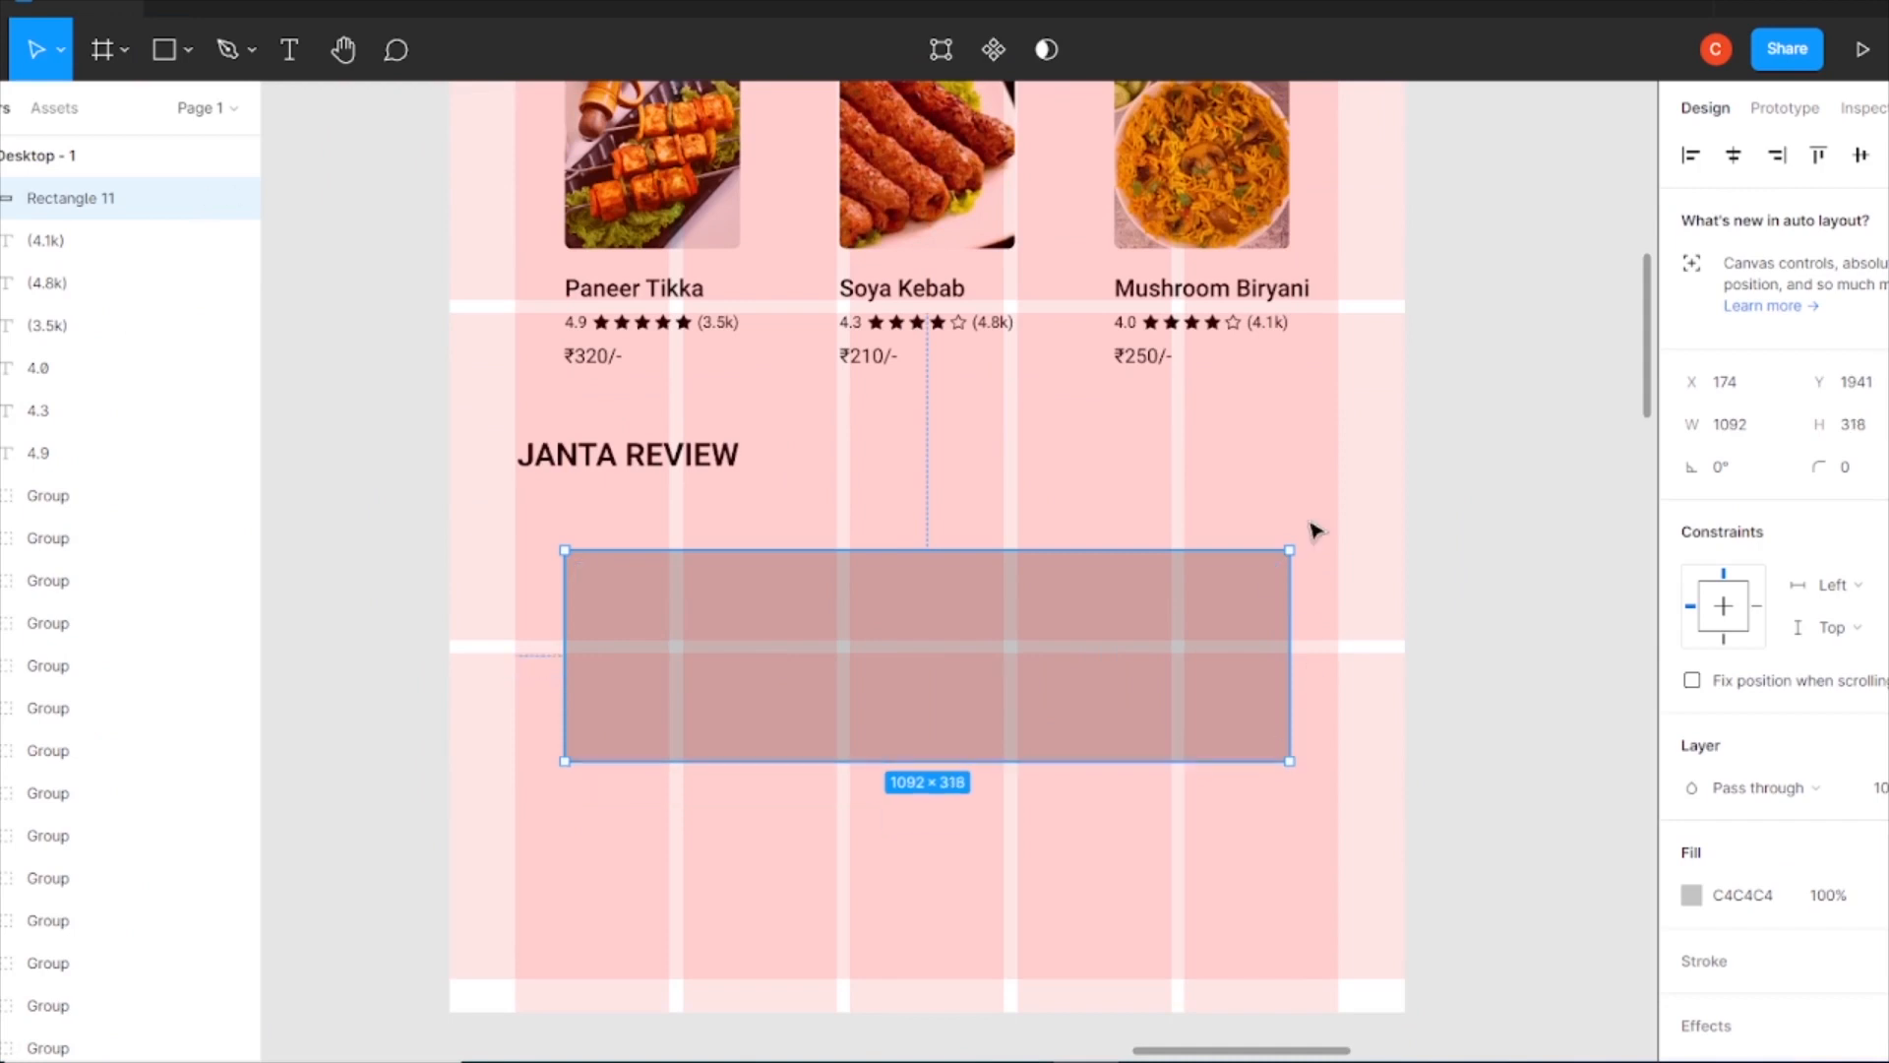
- Draw a shorter guide rectangle overlapping the review rectangle's right end and align both on their vertical centres
double_click(1083, 659)
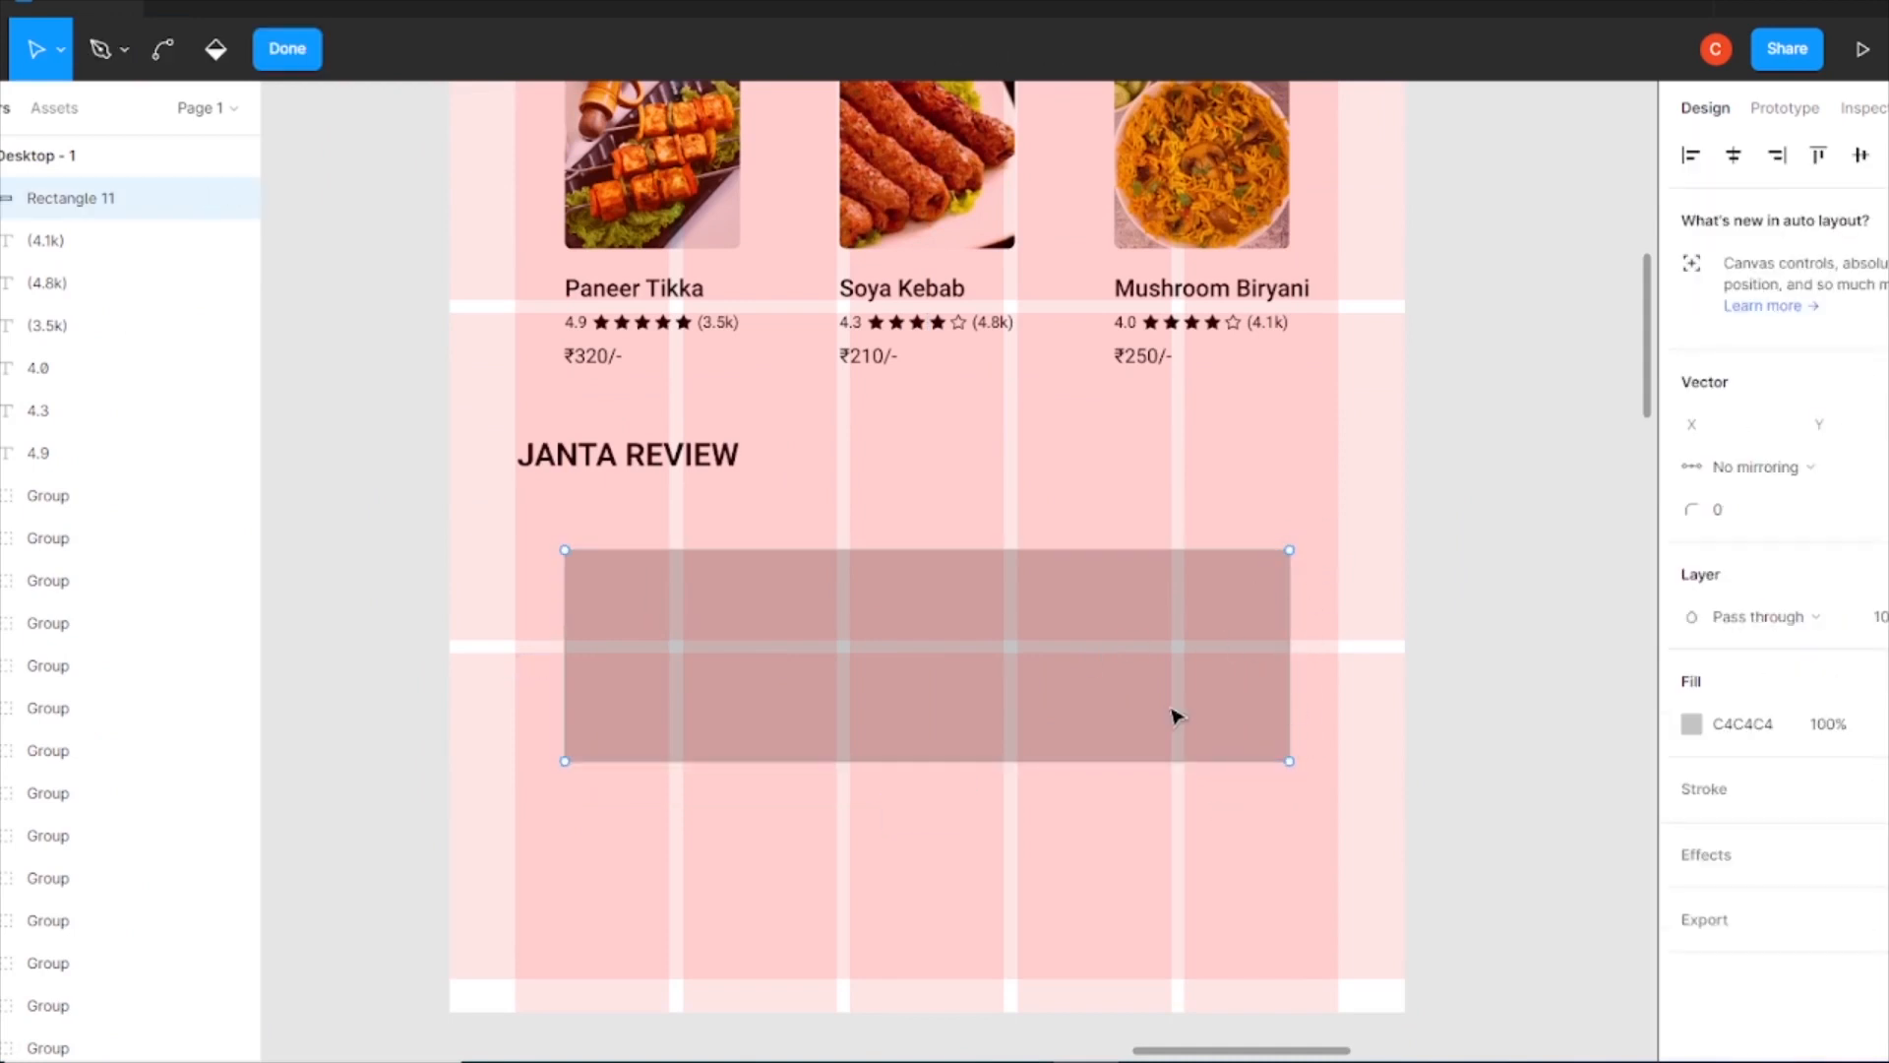
click(288, 51)
key(r)
mouse_move(1372, 573)
mouse_down()
mouse_move(1144, 736)
mouse_move(1074, 735)
mouse_up()
drag(1319, 871, 1146, 531)
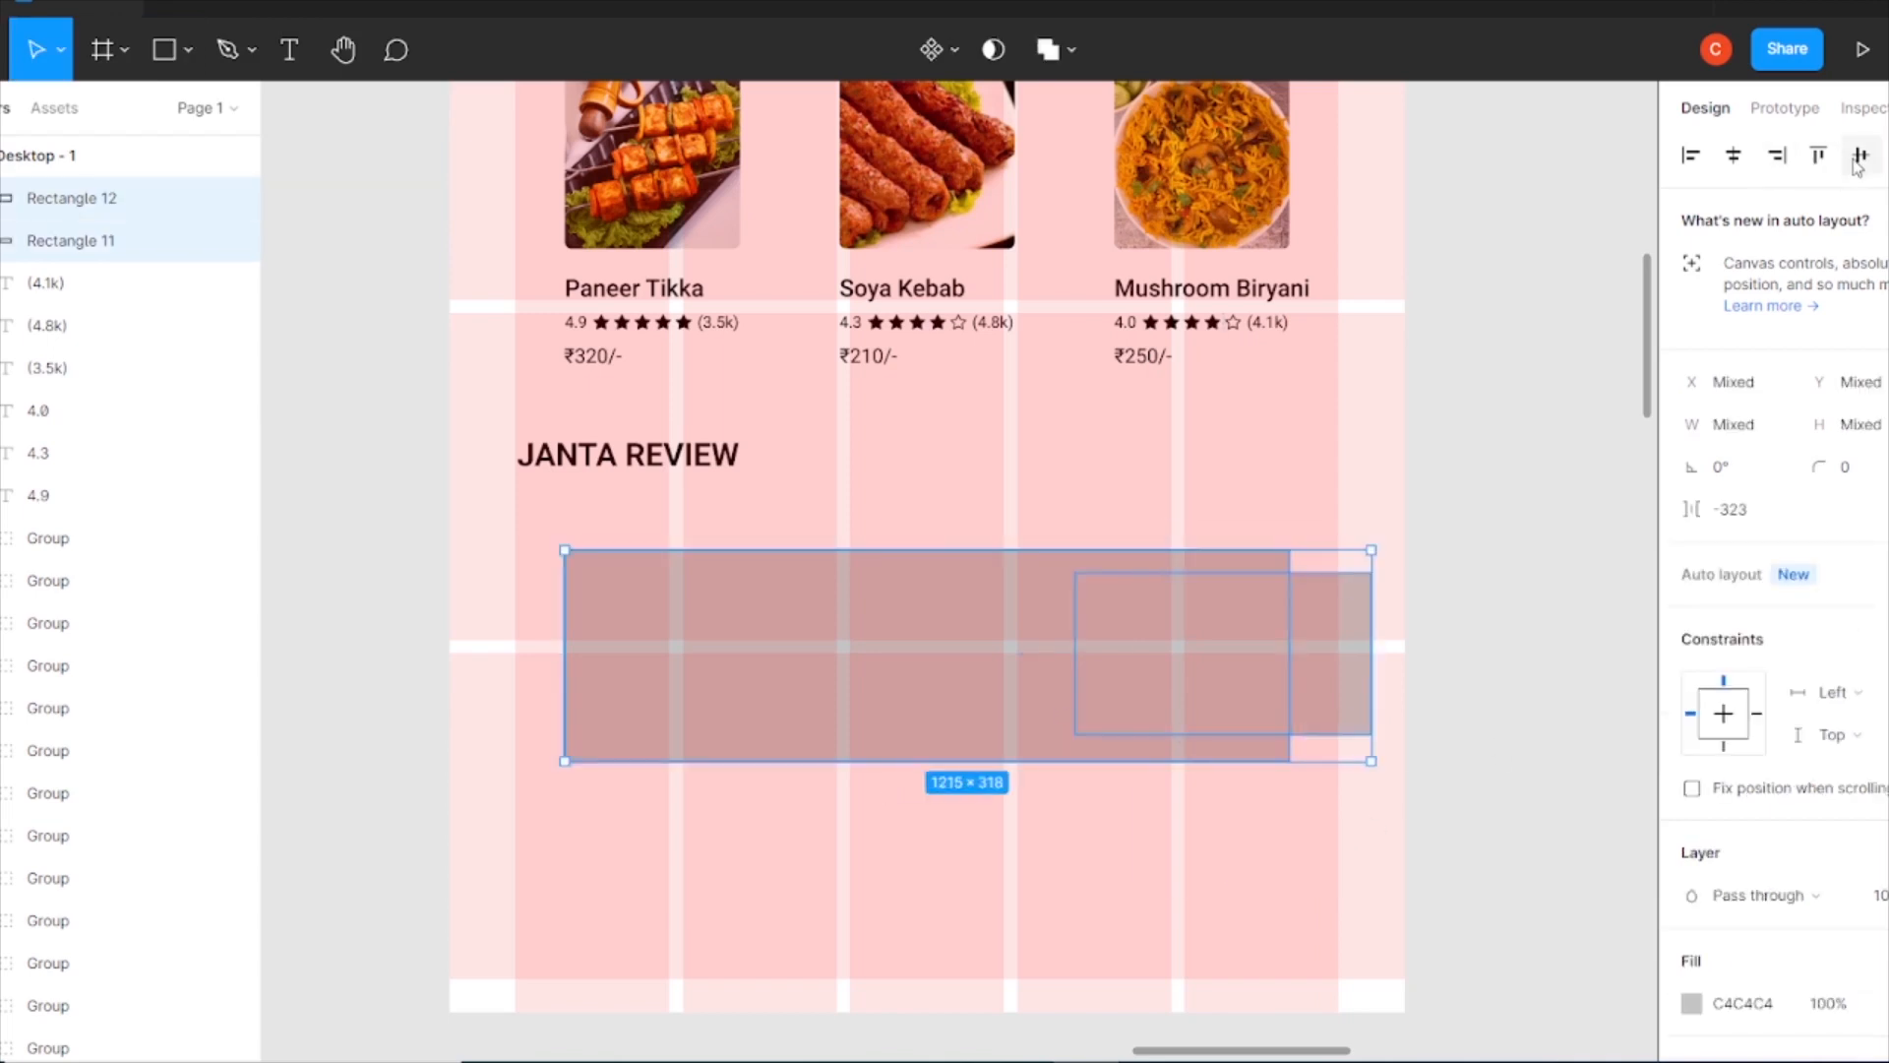
- Taper the review rectangle by moving its two right corner points inward to the guide rectangle's upper and lower edges
key(Escape)
click(692, 611)
double_click(1080, 613)
drag(1289, 550, 1292, 574)
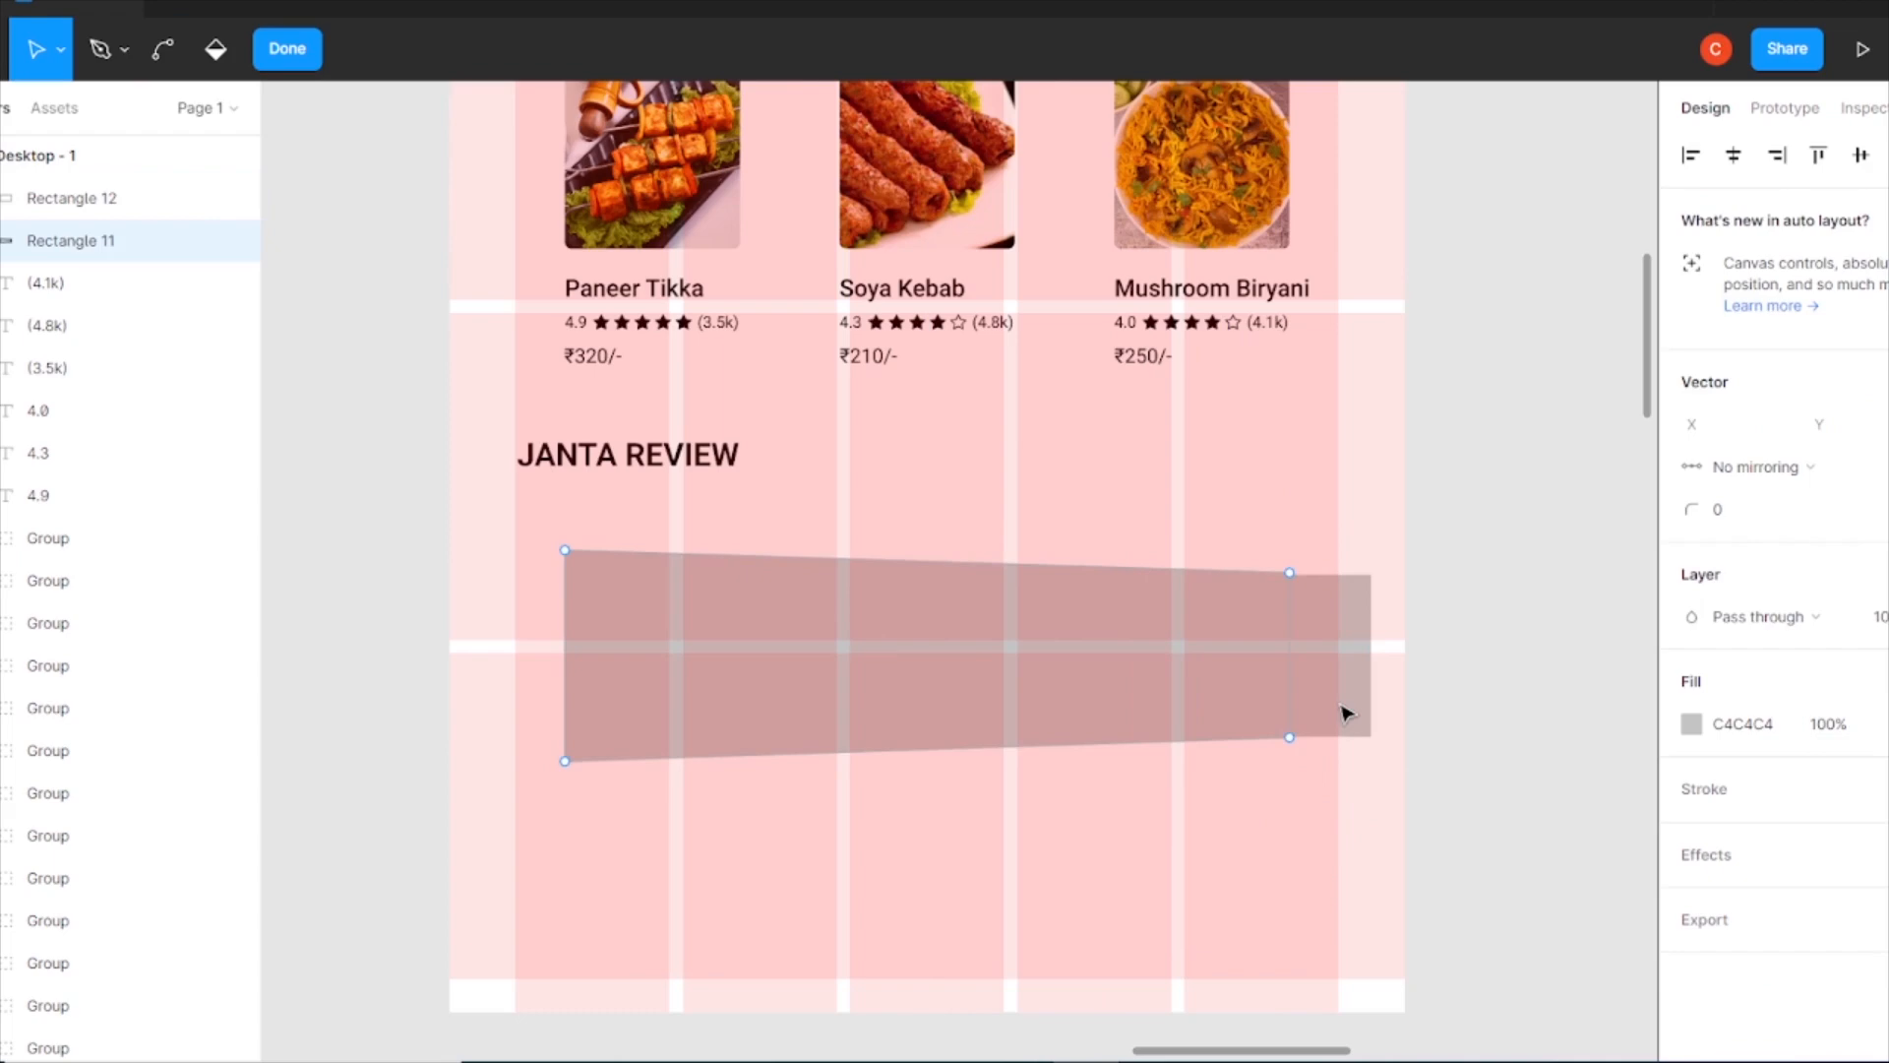
scroll(1346, 710, up, 5)
scroll(1164, 679, down, 2)
click(1085, 264)
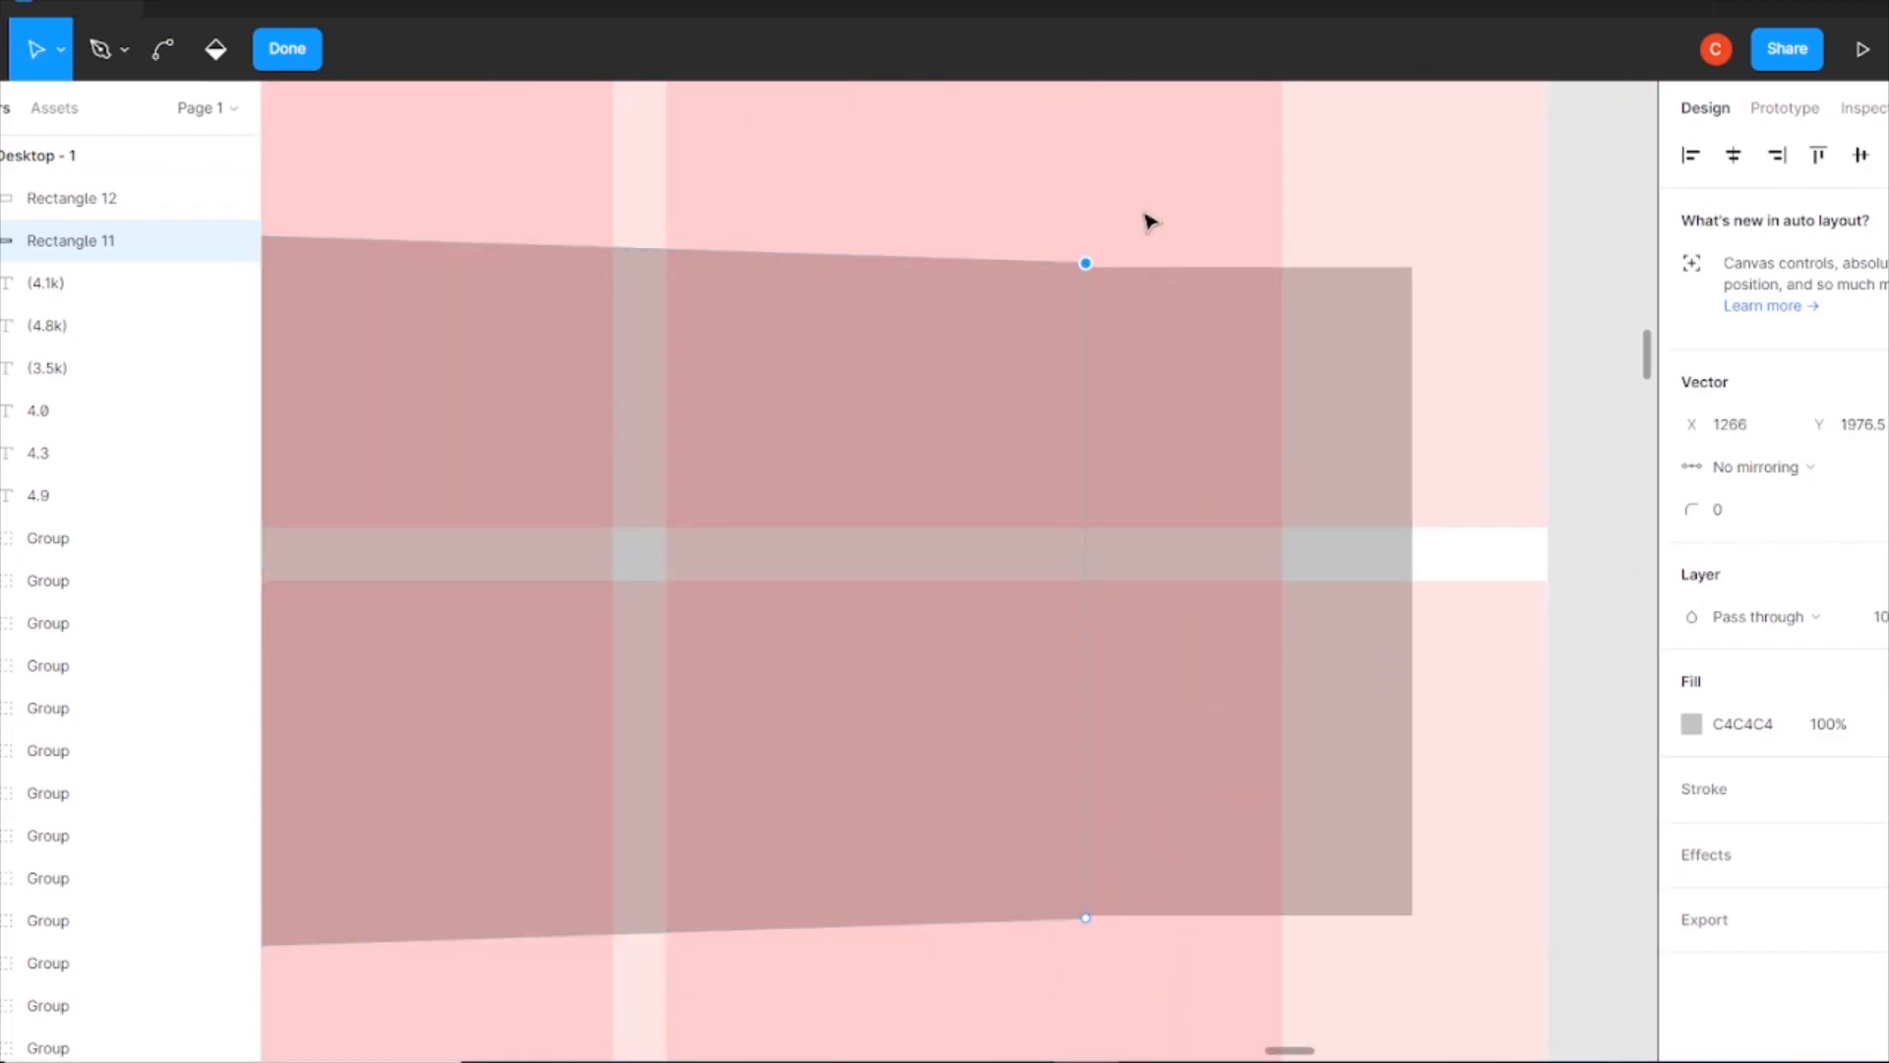
scroll(1231, 575, down, 5)
scroll(1227, 612, left, 3)
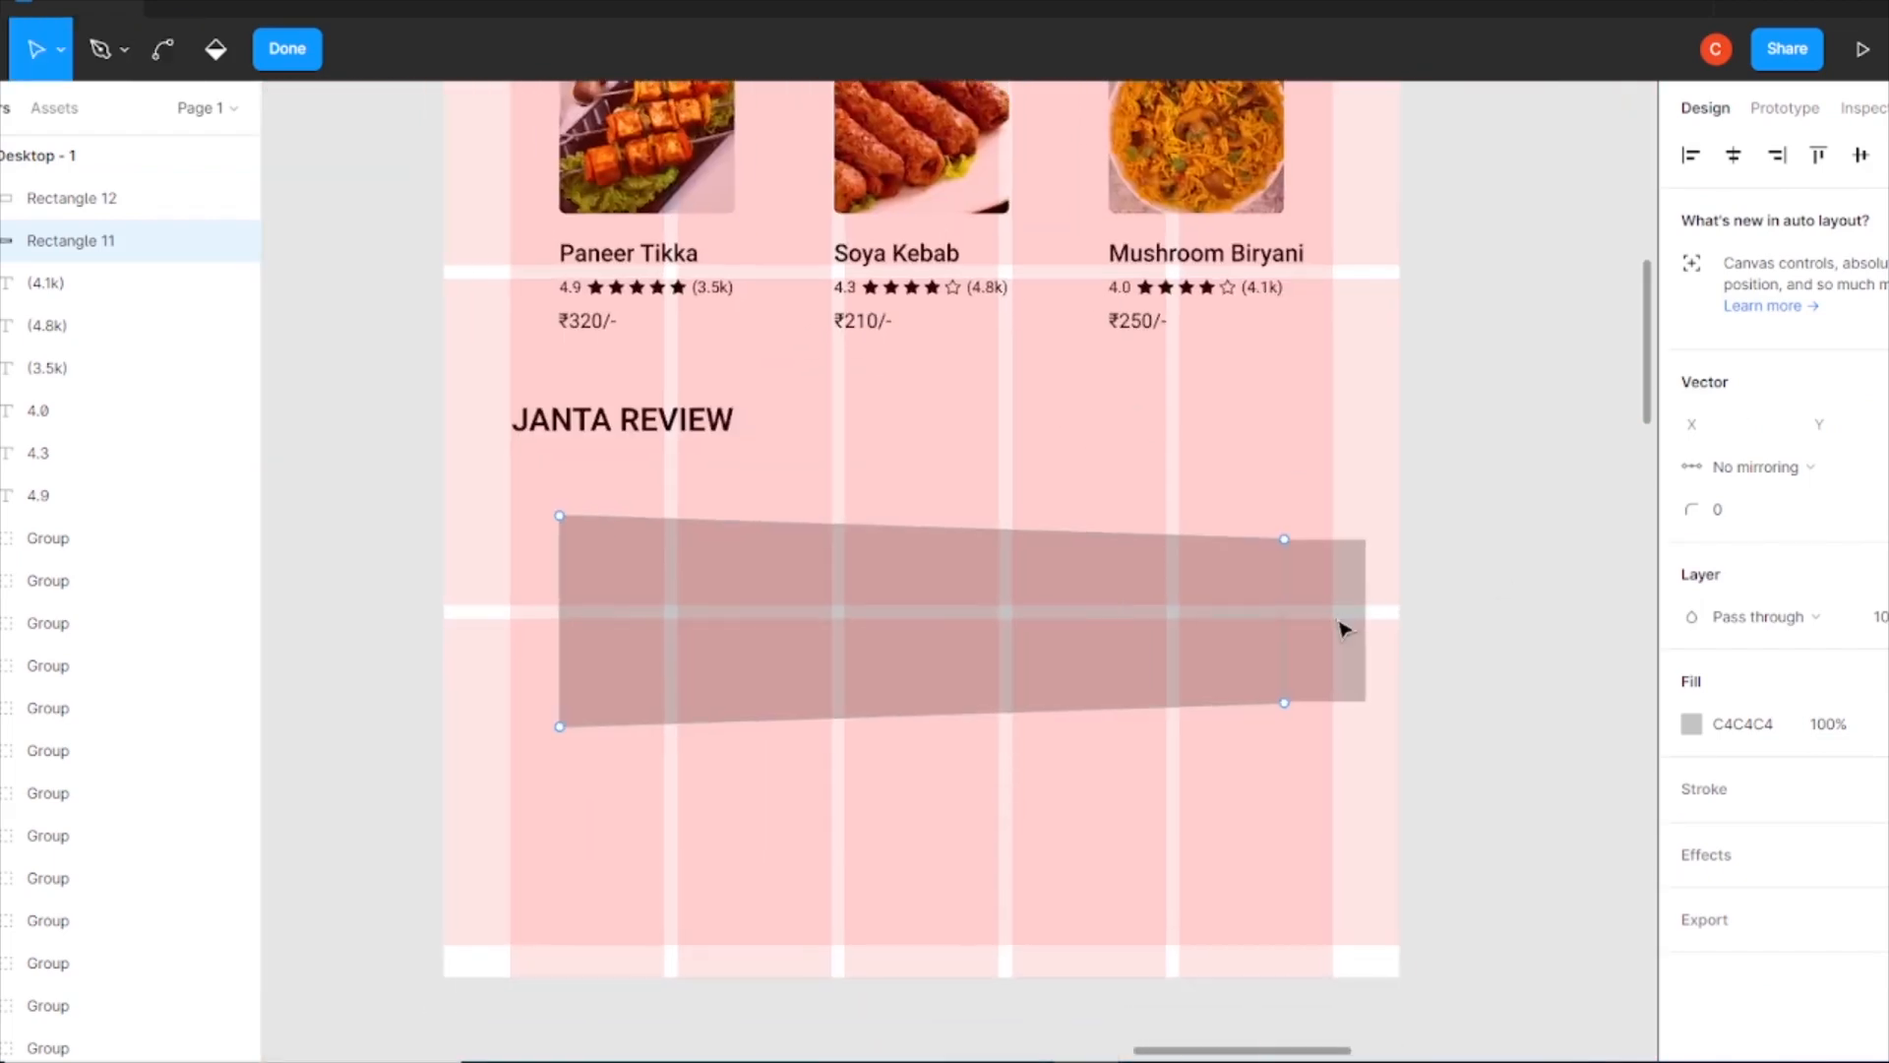
- Delete the guide rectangle and set the tapered shape's corner radius to 25
click(288, 56)
click(1328, 615)
key(Delete)
click(974, 652)
click(1857, 462)
text(8)
key(Return)
click(1008, 658)
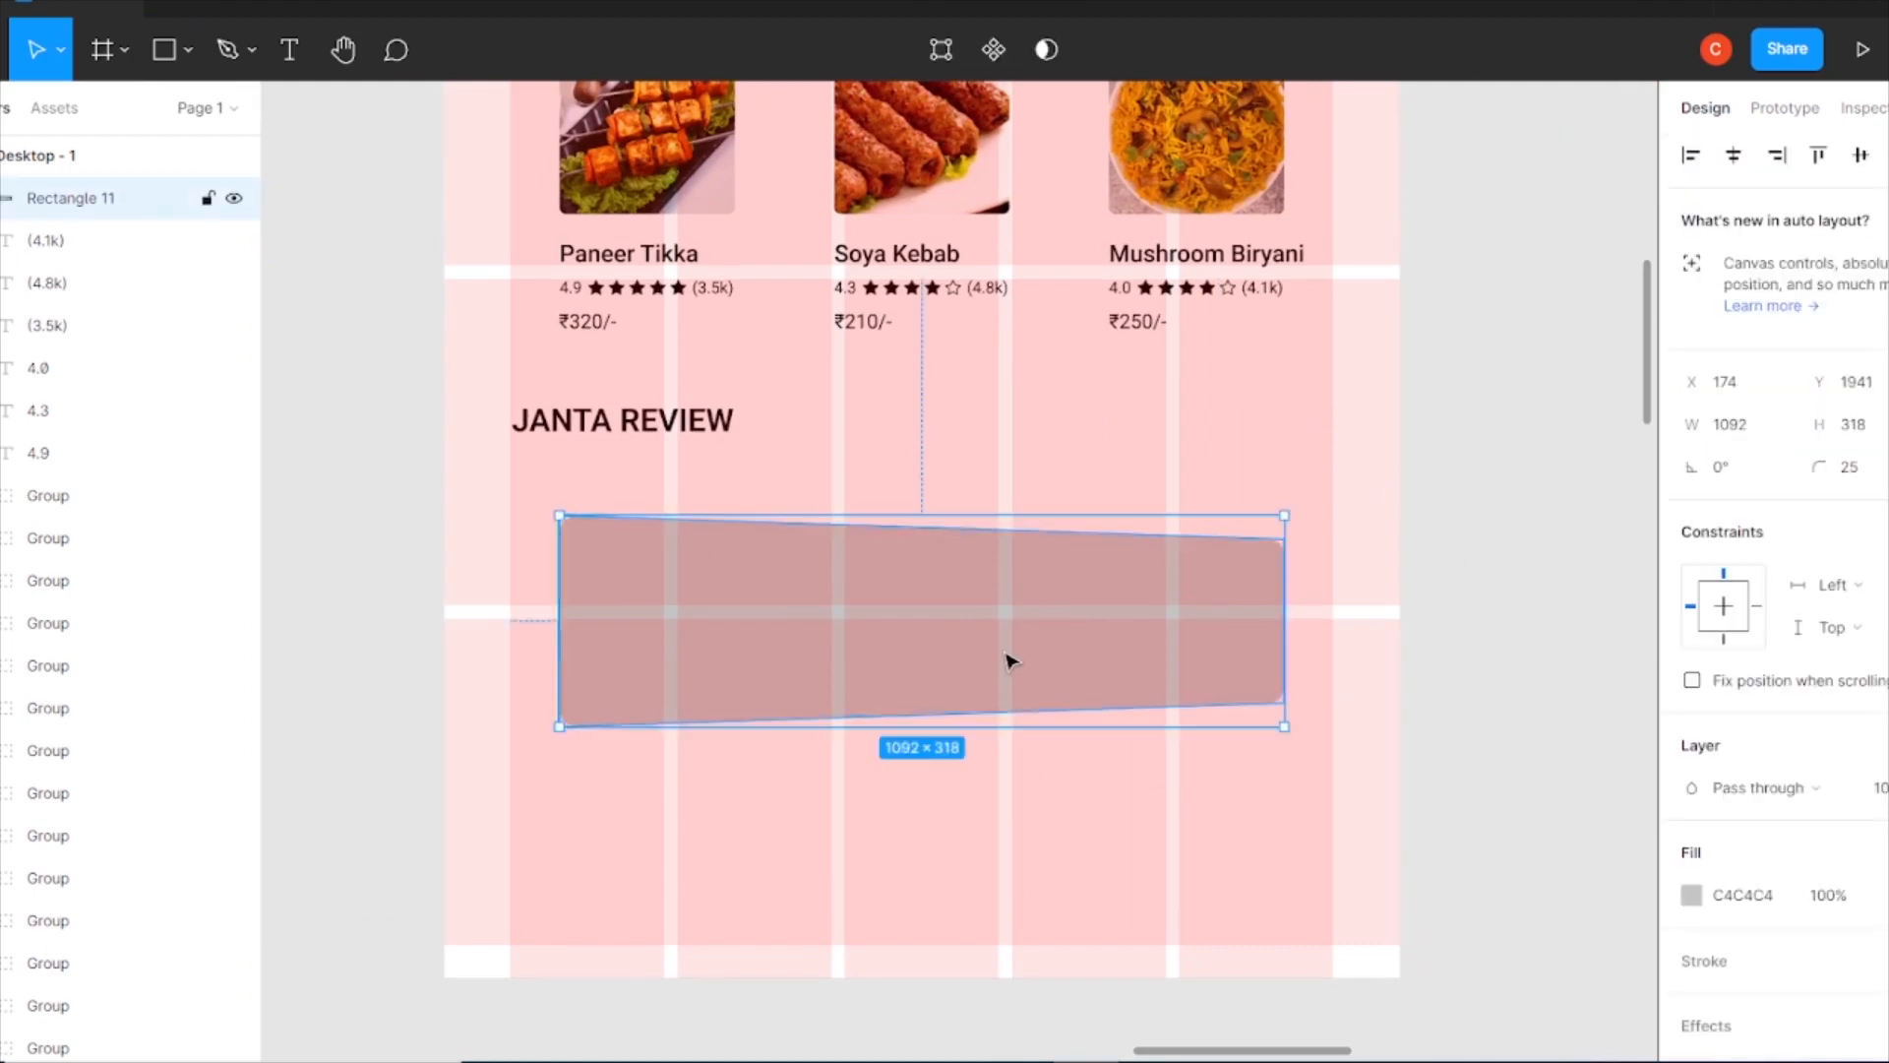
- Duplicate the tapered shape directly below the original, flip the copy horizontally and close up the spacing
drag(1008, 658, 1004, 899)
key(shift+h)
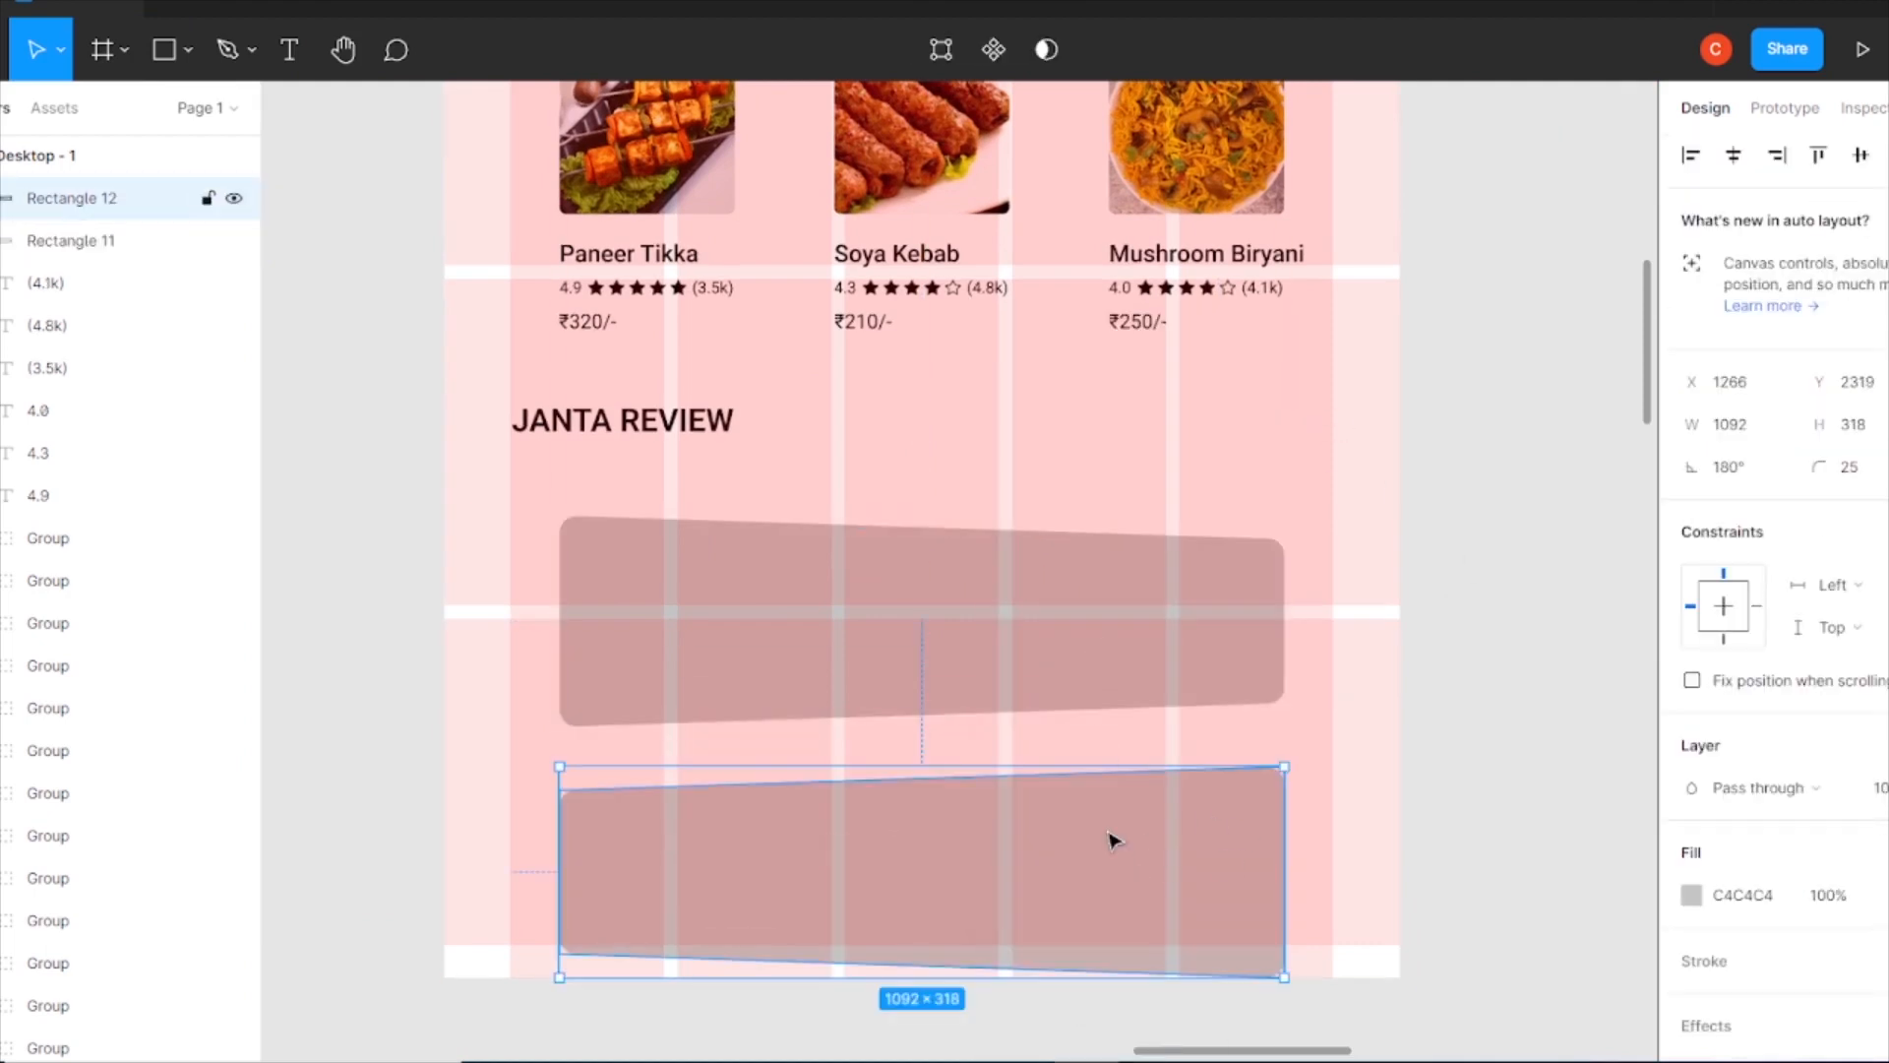
drag(1122, 880, 1112, 835)
drag(1348, 604, 1063, 832)
mouse_move(869, 844)
mouse_down()
mouse_move(856, 852)
mouse_move(869, 841)
mouse_up()
key(shift+Up)
- Extend the Desktop - 1 frame downward to a height of about 3917
click(1427, 512)
key(ctrl+minus)
scroll(1386, 827, up, 3)
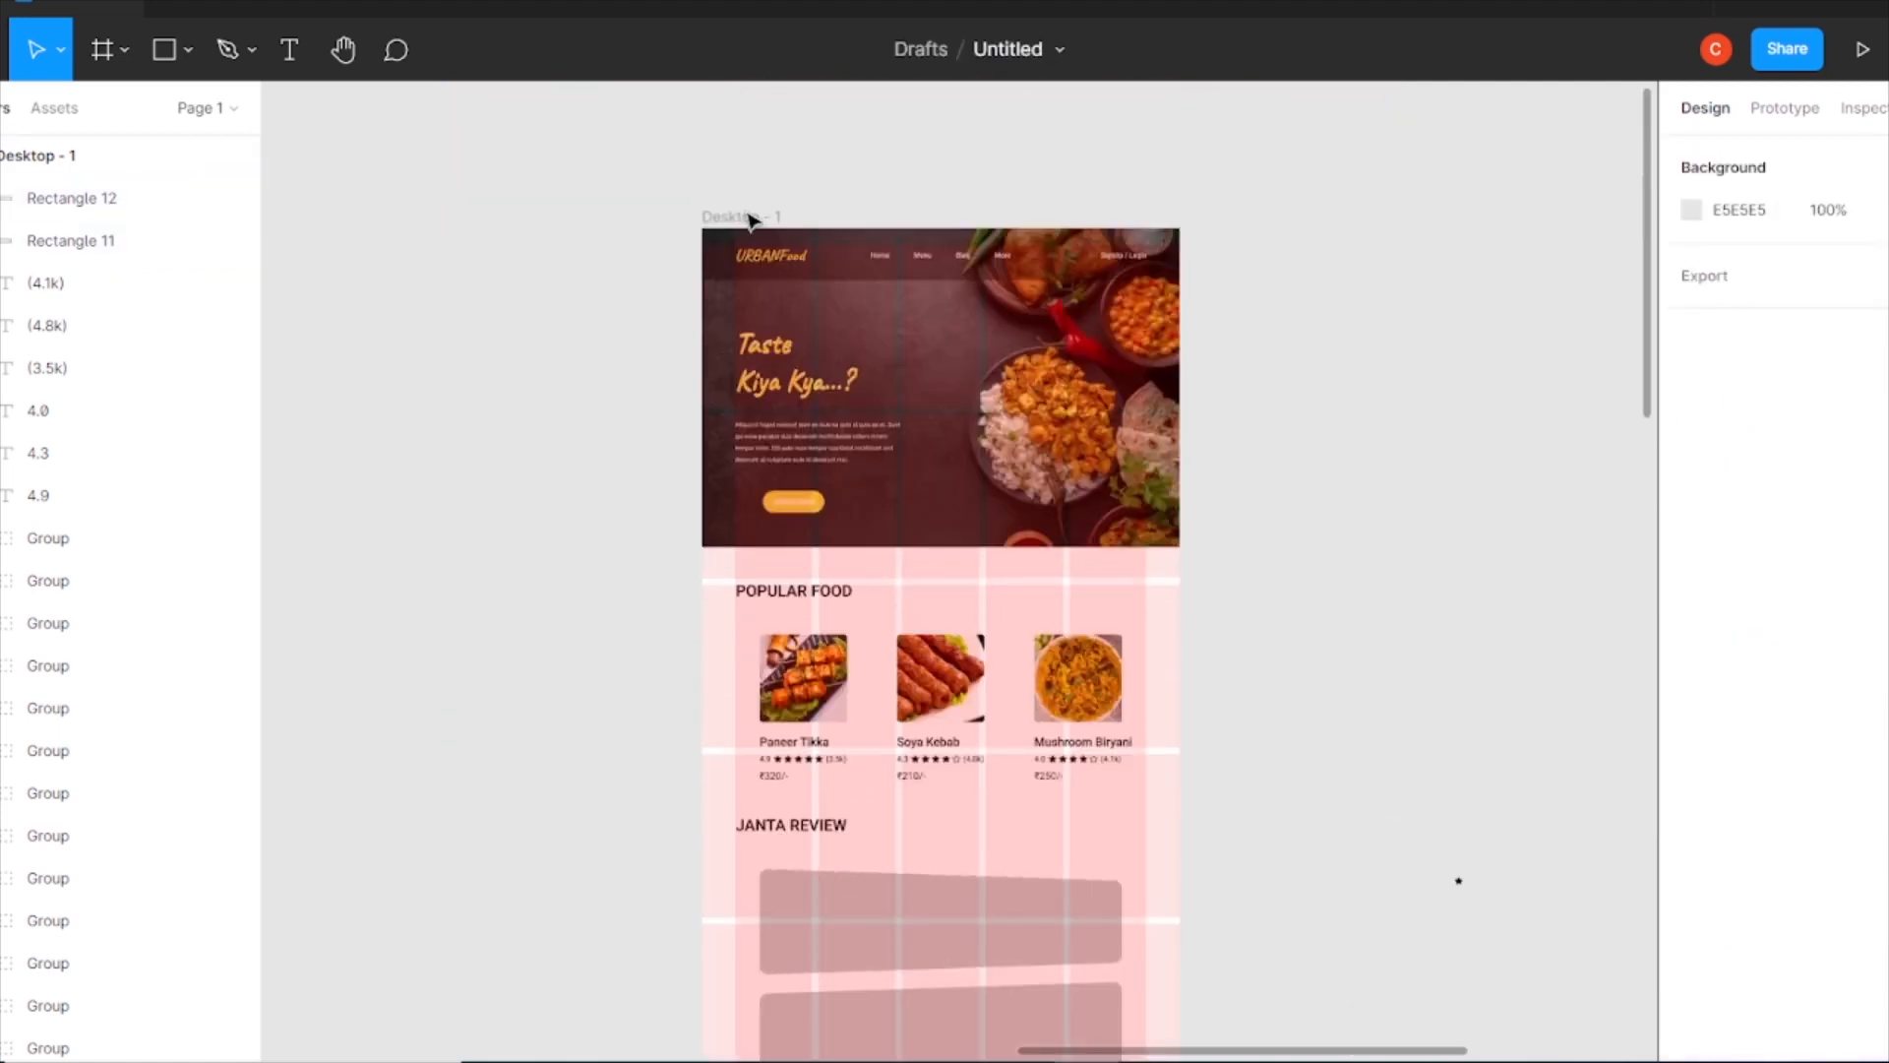
click(745, 214)
scroll(787, 295, down, 6)
drag(892, 387, 899, 813)
scroll(897, 688, up, 3)
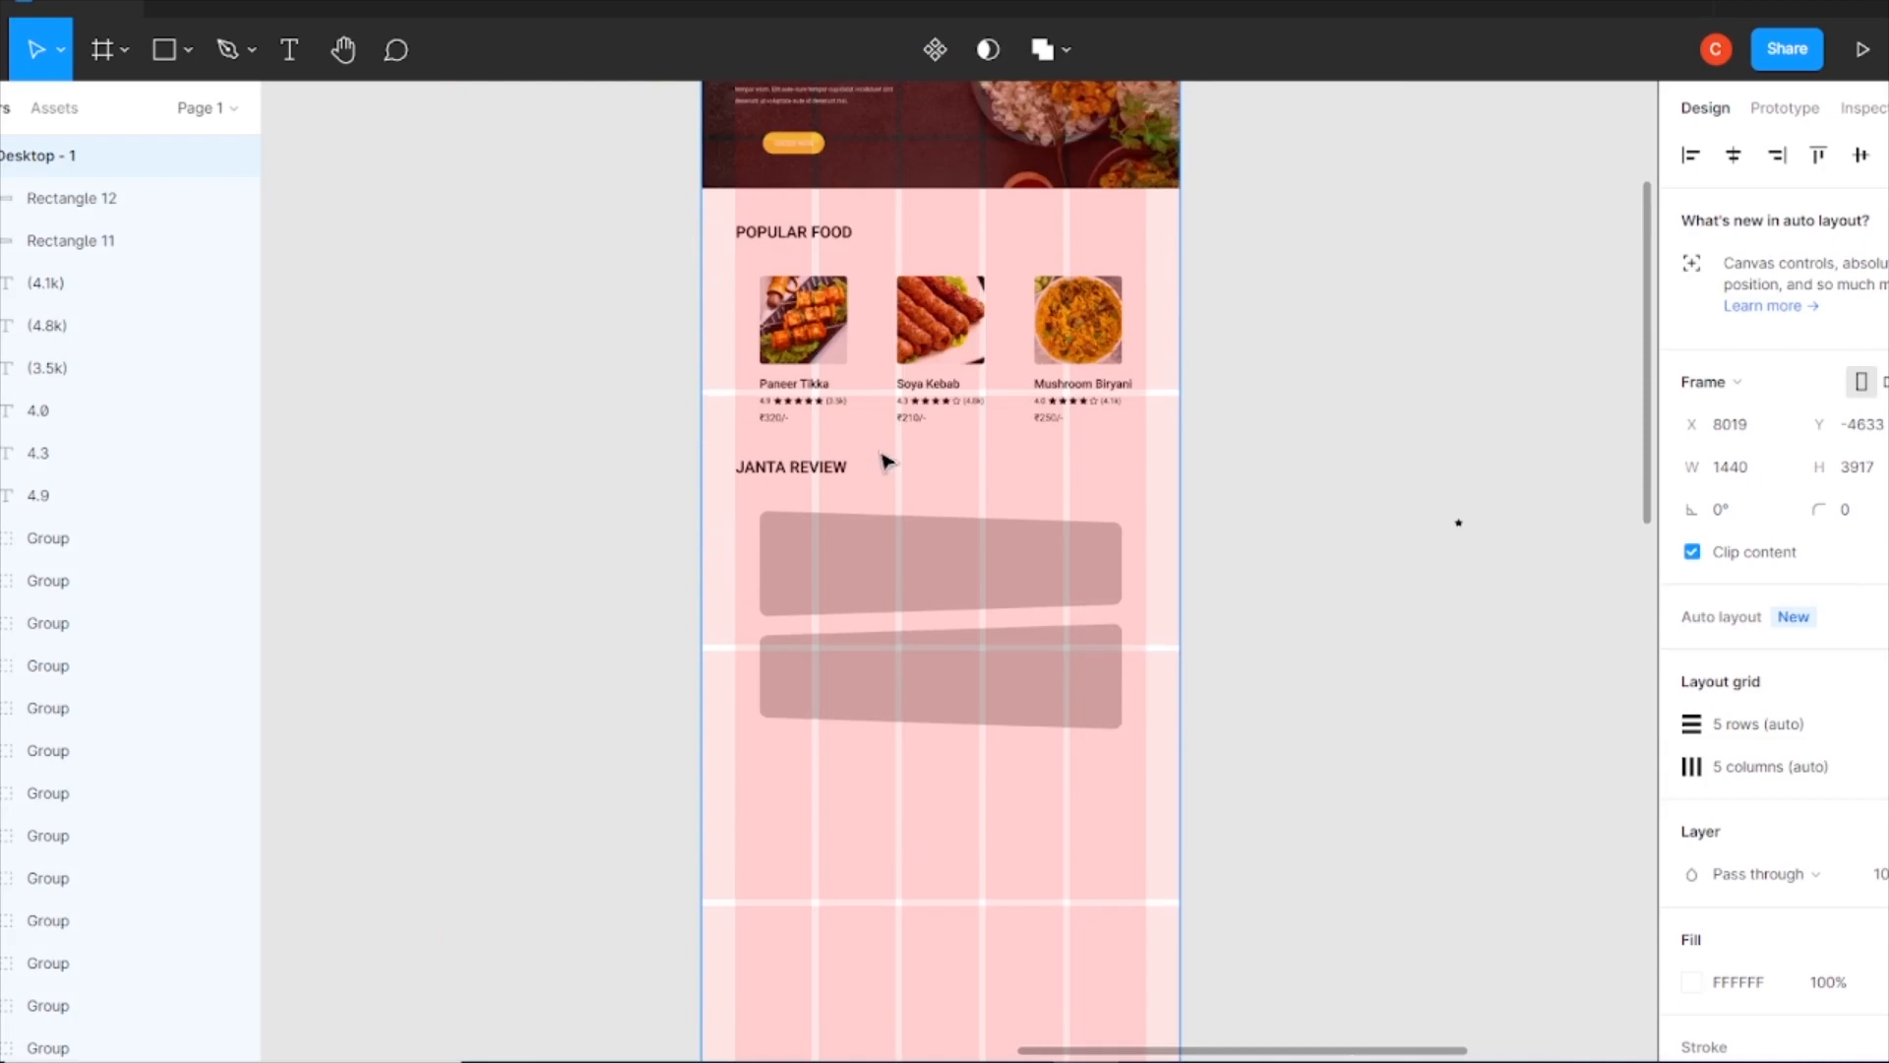
scroll(809, 435, up, 1)
- Bring the dark thali photo and the light Indian dishes photo from the image collection close to the Desktop - 1 frame
click(1195, 629)
key(ctrl+plus)
key(ctrl+minus)
key(ctrl+minus)
key(ctrl+minus)
drag(516, 949, 1231, 630)
drag(322, 999, 622, 612)
scroll(896, 845, down, 3)
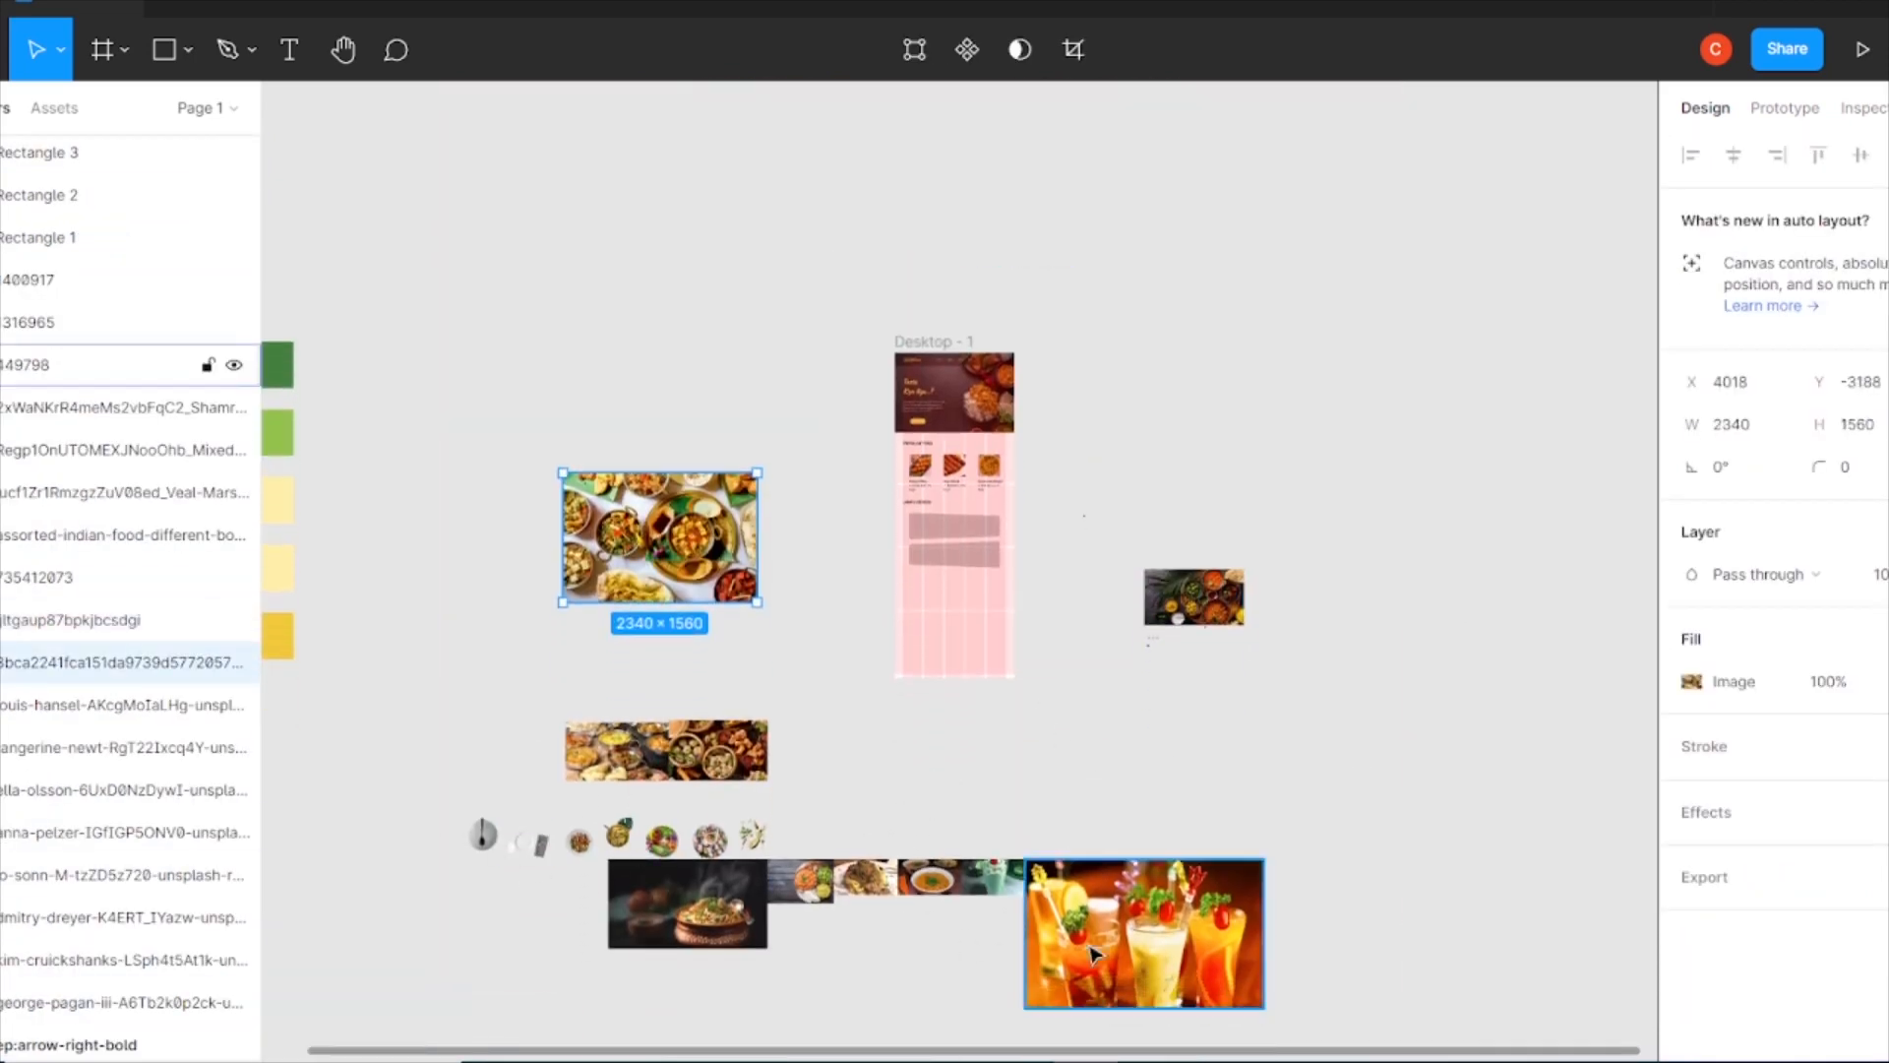
key(ctrl+plus)
key(ctrl+plus)
key(ctrl+minus)
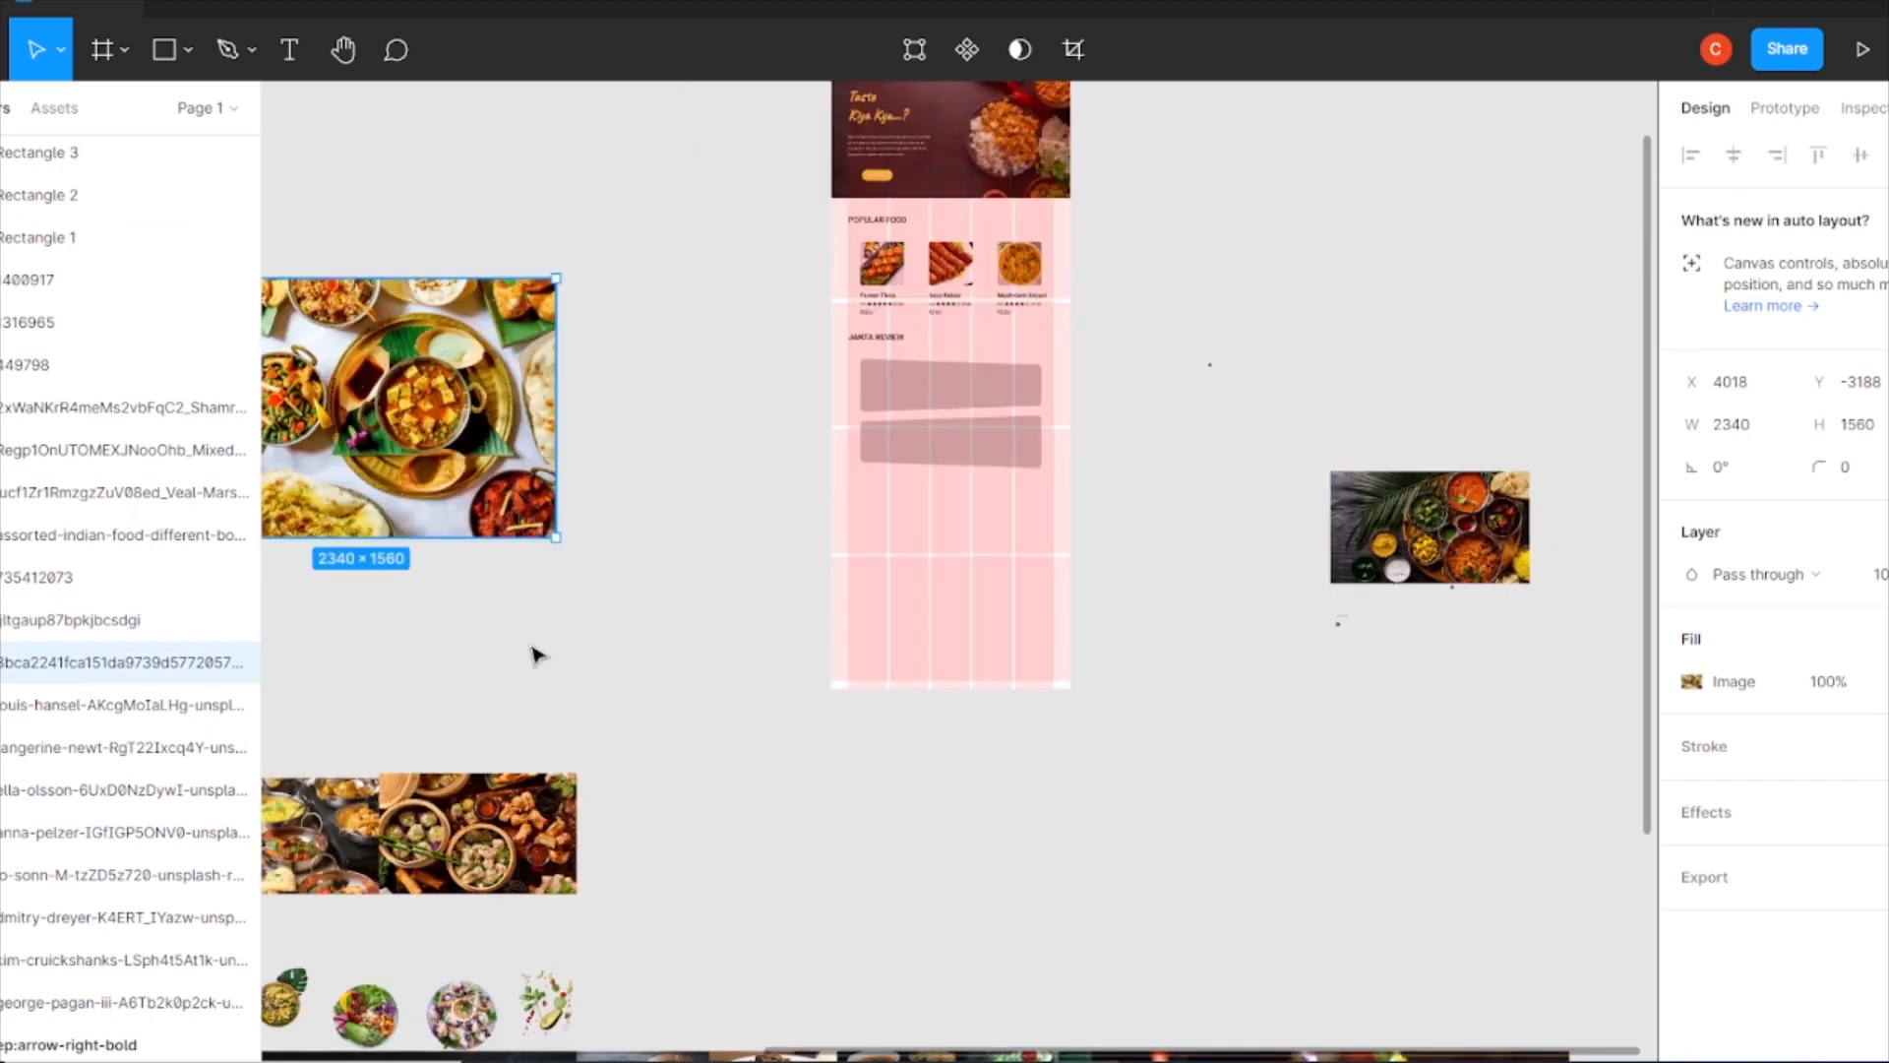
drag(477, 463, 1316, 937)
- Place both food photos inside the Desktop - 1 frame near the tapered shapes and scale the light one down
drag(1354, 616, 926, 611)
key(ctrl+z)
drag(1427, 500, 969, 389)
scroll(985, 566, up, 3)
drag(1092, 945, 930, 681)
drag(847, 634, 962, 708)
drag(1019, 773, 905, 671)
drag(847, 608, 894, 638)
drag(970, 714, 928, 712)
- Mask the dark thali photo with the upper tapered shape and adjust the photo's position and size inside it
click(872, 168)
key(ctrl+plus)
key(ctrl+plus)
scroll(1265, 443, up, 4)
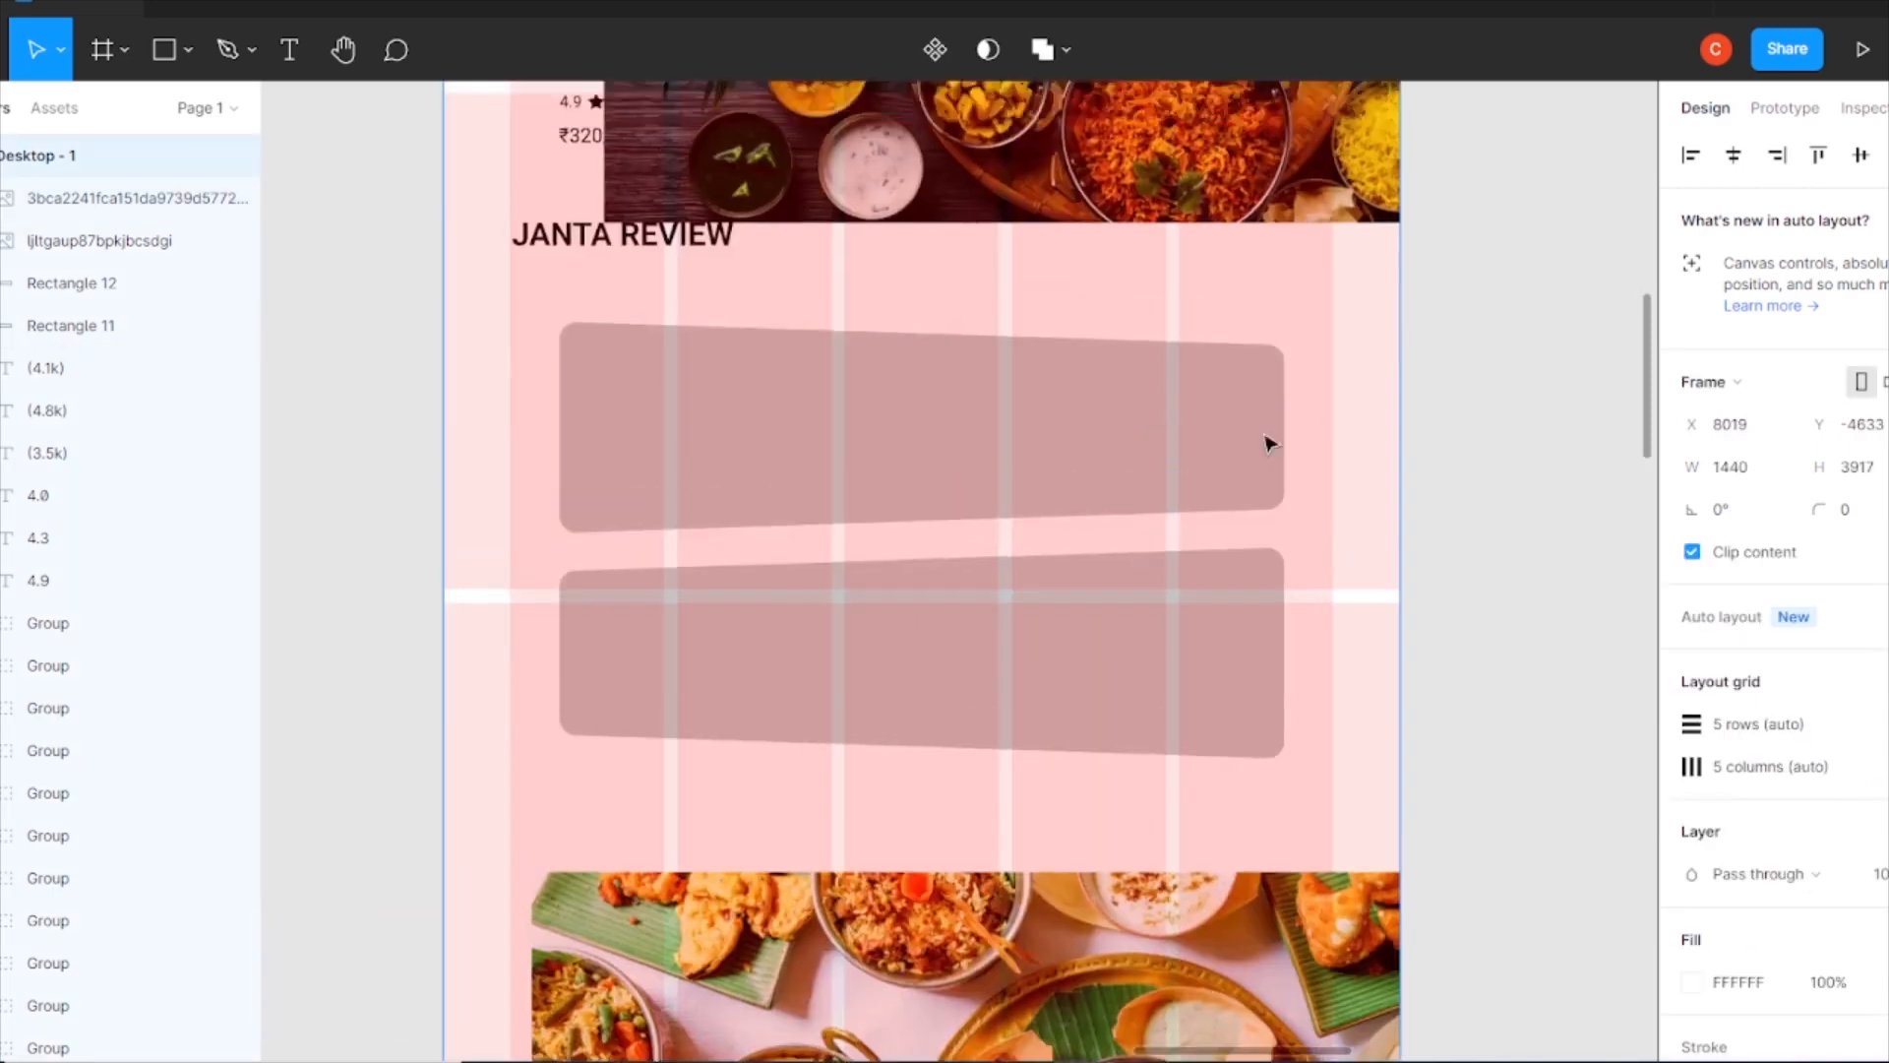
drag(1250, 463, 1179, 683)
shift+click(1055, 912)
right_click(1023, 901)
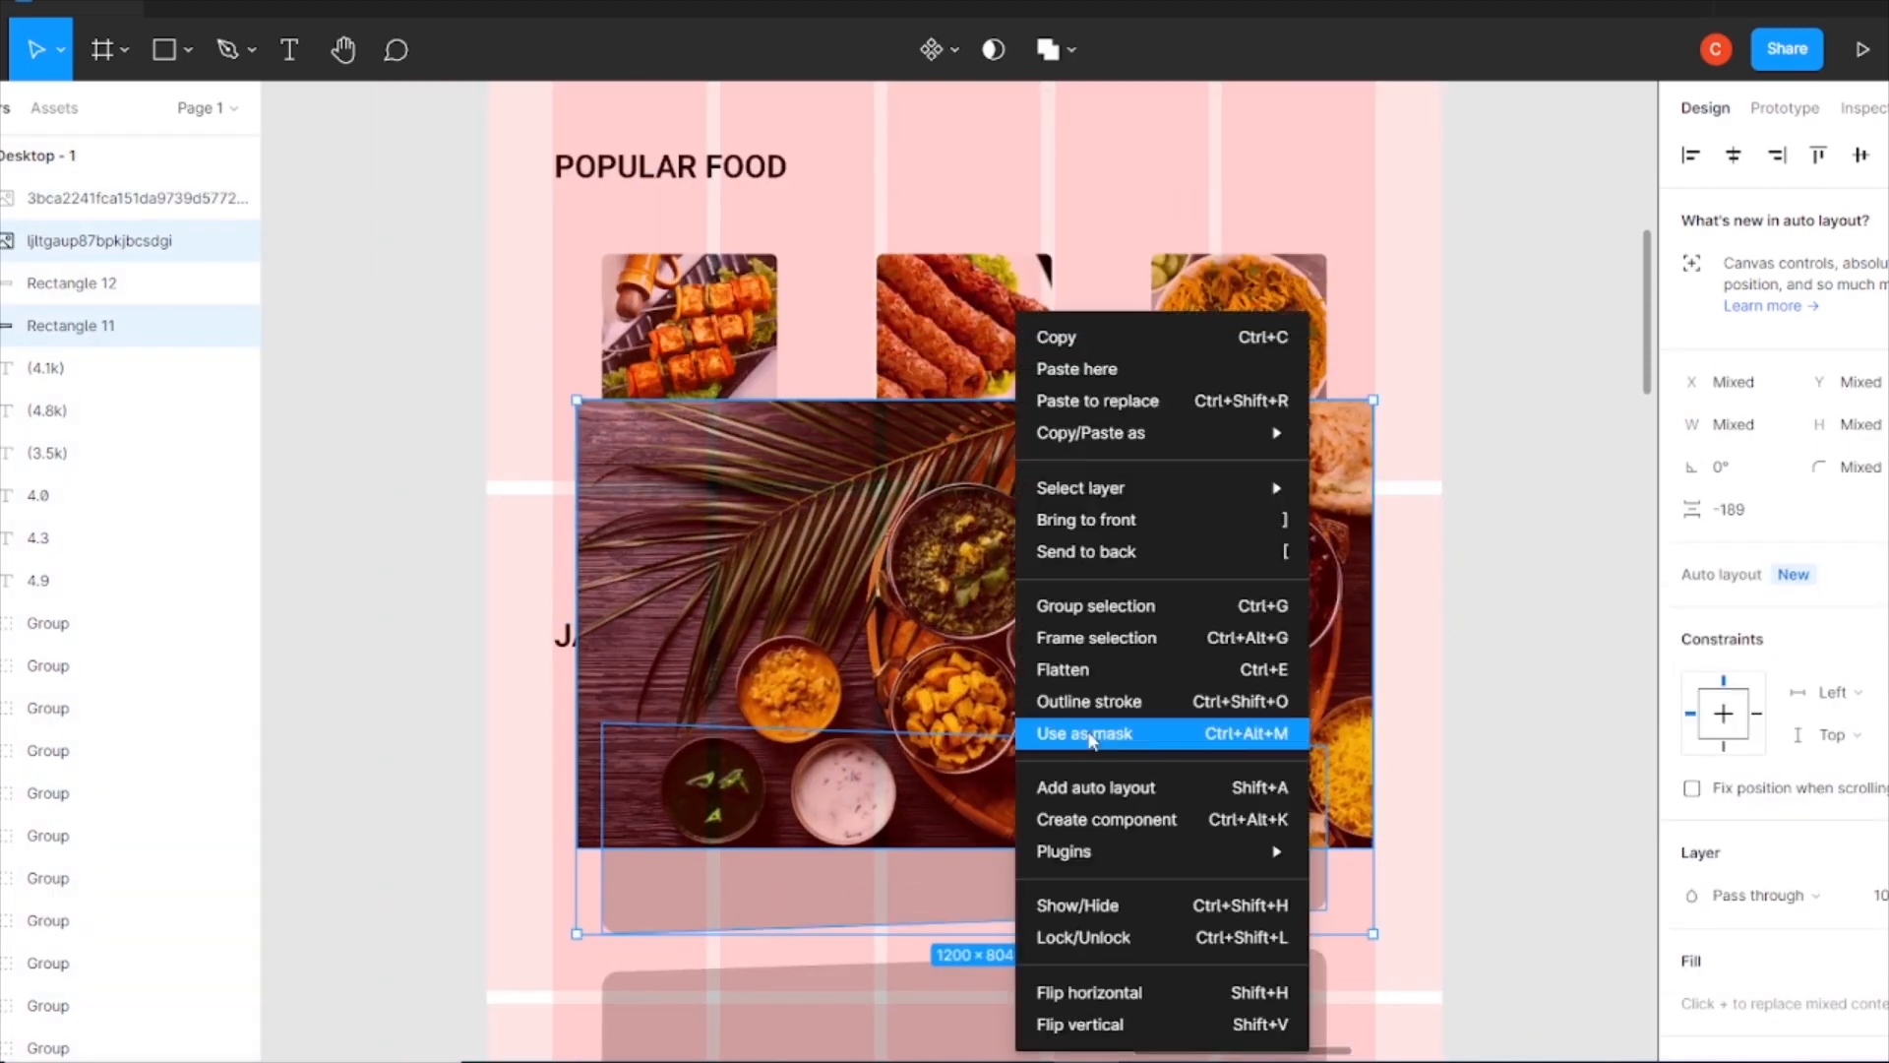
click(1103, 731)
drag(1102, 731, 1098, 887)
mouse_move(1371, 559)
mouse_down()
mouse_move(1320, 570)
mouse_move(1344, 568)
mouse_up()
drag(1071, 763, 1030, 706)
- Mask the light Indian dishes photo with the lower tapered shape and resize the photo to 1117 × 745
scroll(1073, 811, down, 5)
drag(569, 506, 742, 621)
shift+click(994, 441)
right_click(984, 443)
click(1063, 730)
mouse_move(1260, 541)
mouse_down()
mouse_move(1387, 531)
mouse_move(1354, 531)
mouse_move(1339, 566)
mouse_move(1282, 543)
mouse_up()
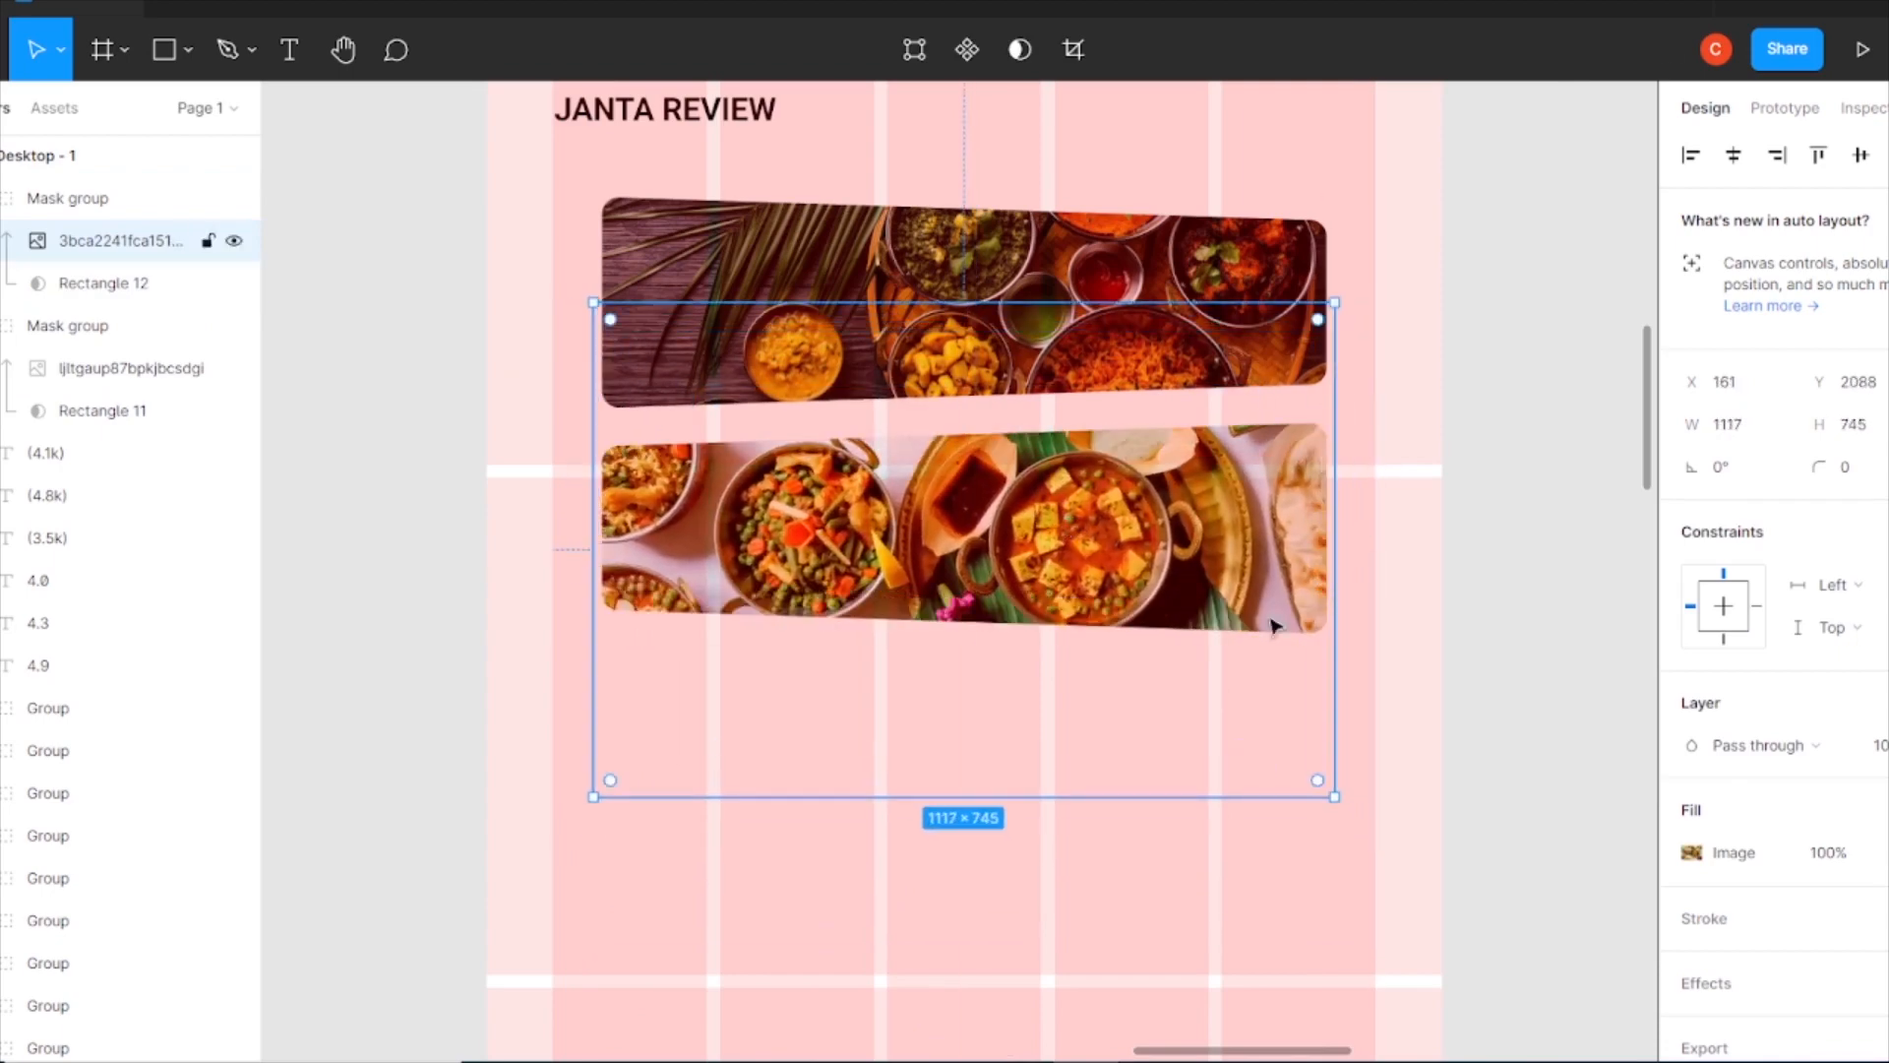
click(1395, 541)
- Add a semi-transparent black fill over the upper masked photo
scroll(1349, 578, up, 1)
click(1269, 414)
scroll(1771, 739, down, 2)
click(1337, 562)
click(1269, 423)
scroll(1830, 807, down, 2)
click(1888, 724)
click(1887, 724)
click(1689, 770)
mouse_move(1467, 785)
mouse_down()
mouse_move(1519, 784)
mouse_move(1501, 787)
mouse_up()
- Add a black 000000 fill at 40% opacity over the lower masked photo
click(1204, 592)
click(1887, 724)
click(1887, 724)
click(1688, 770)
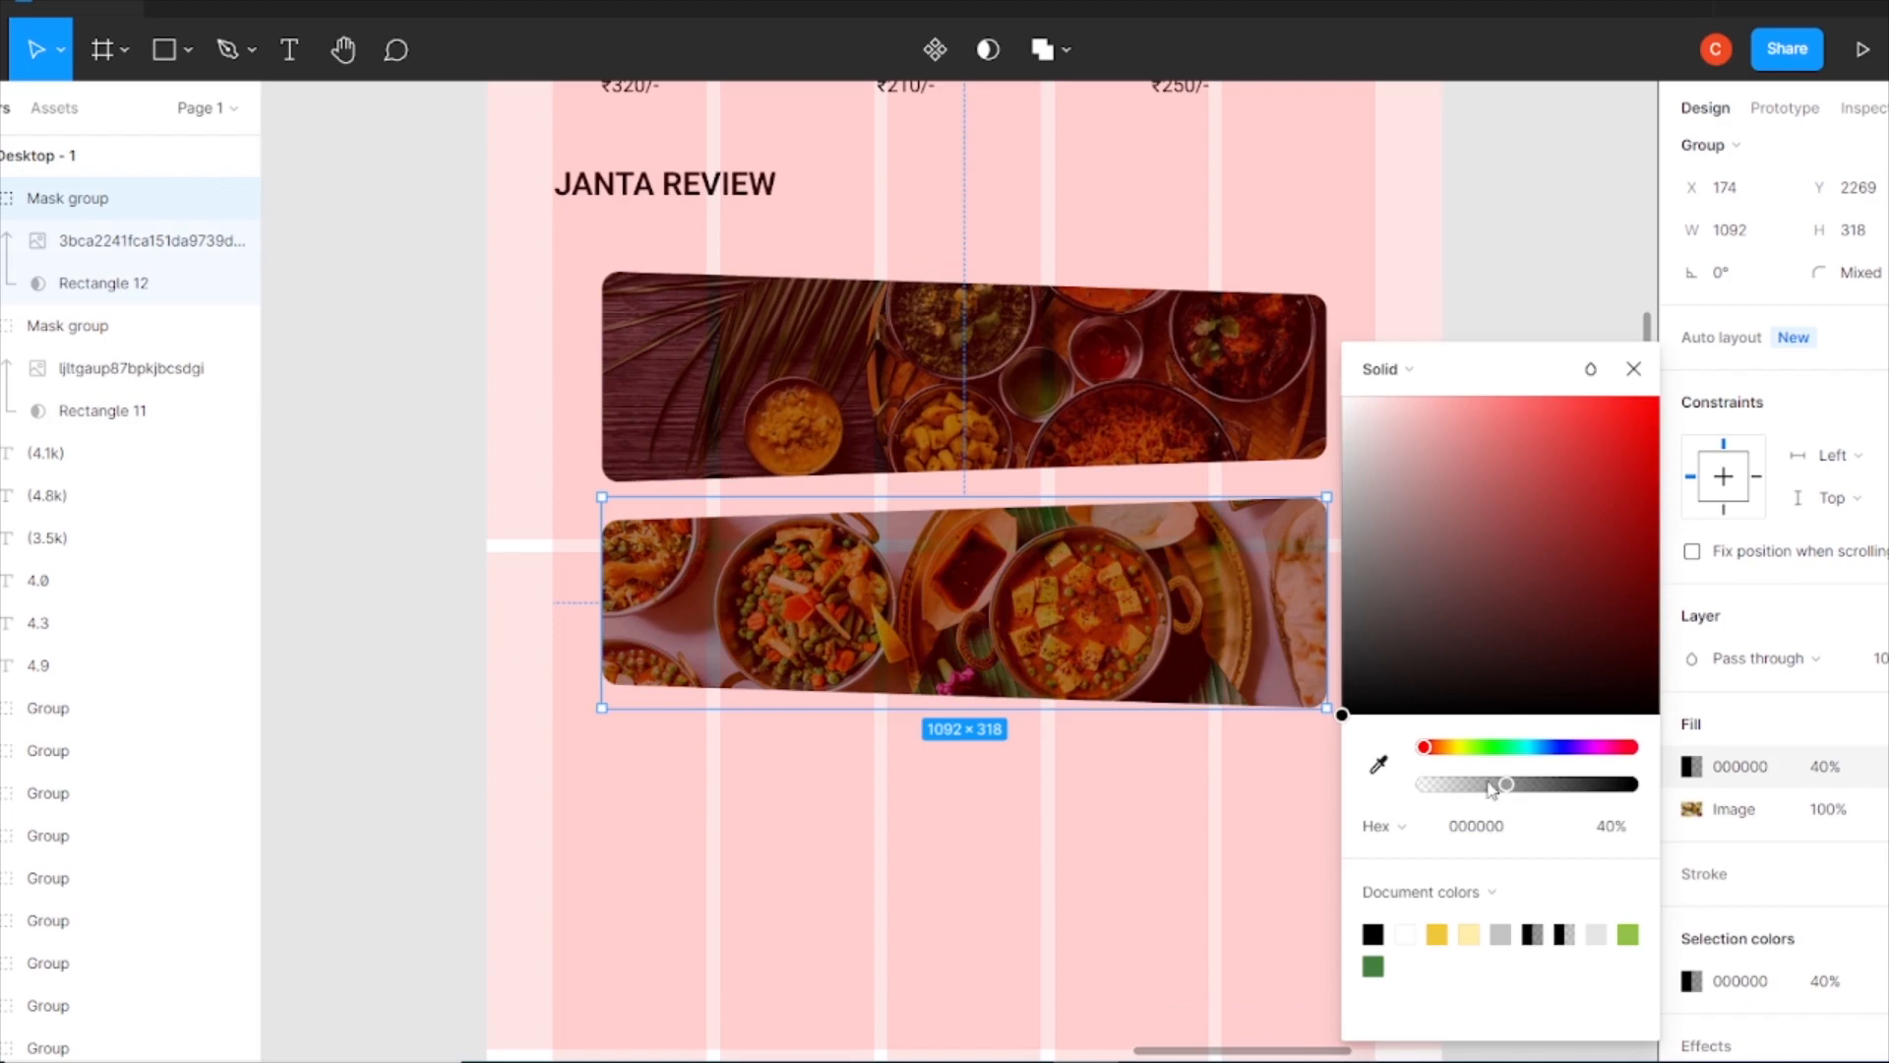
click(1442, 400)
click(1446, 404)
- Draw a circle, set its size to 100 × 100 and place it on the right part of the upper review banner
key(minus)
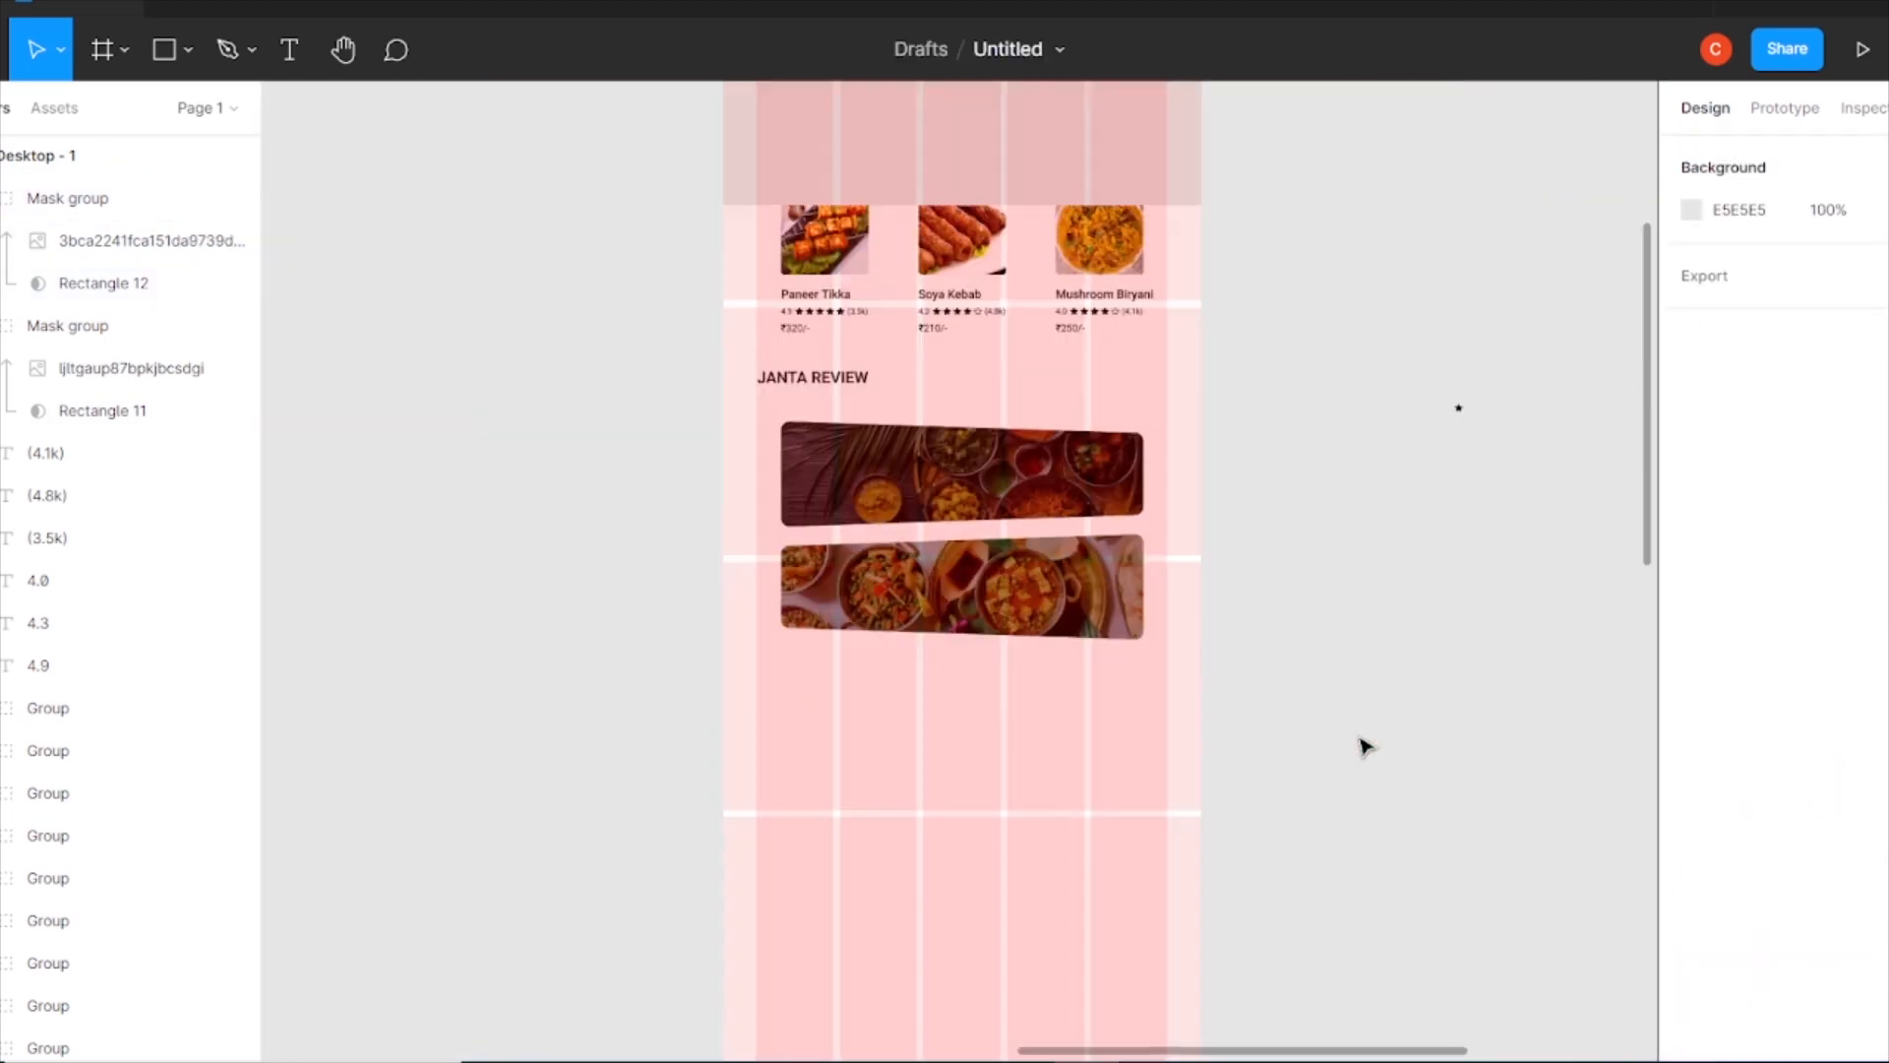
click(187, 49)
click(99, 203)
drag(880, 714, 946, 780)
key(plus)
drag(891, 919, 1179, 362)
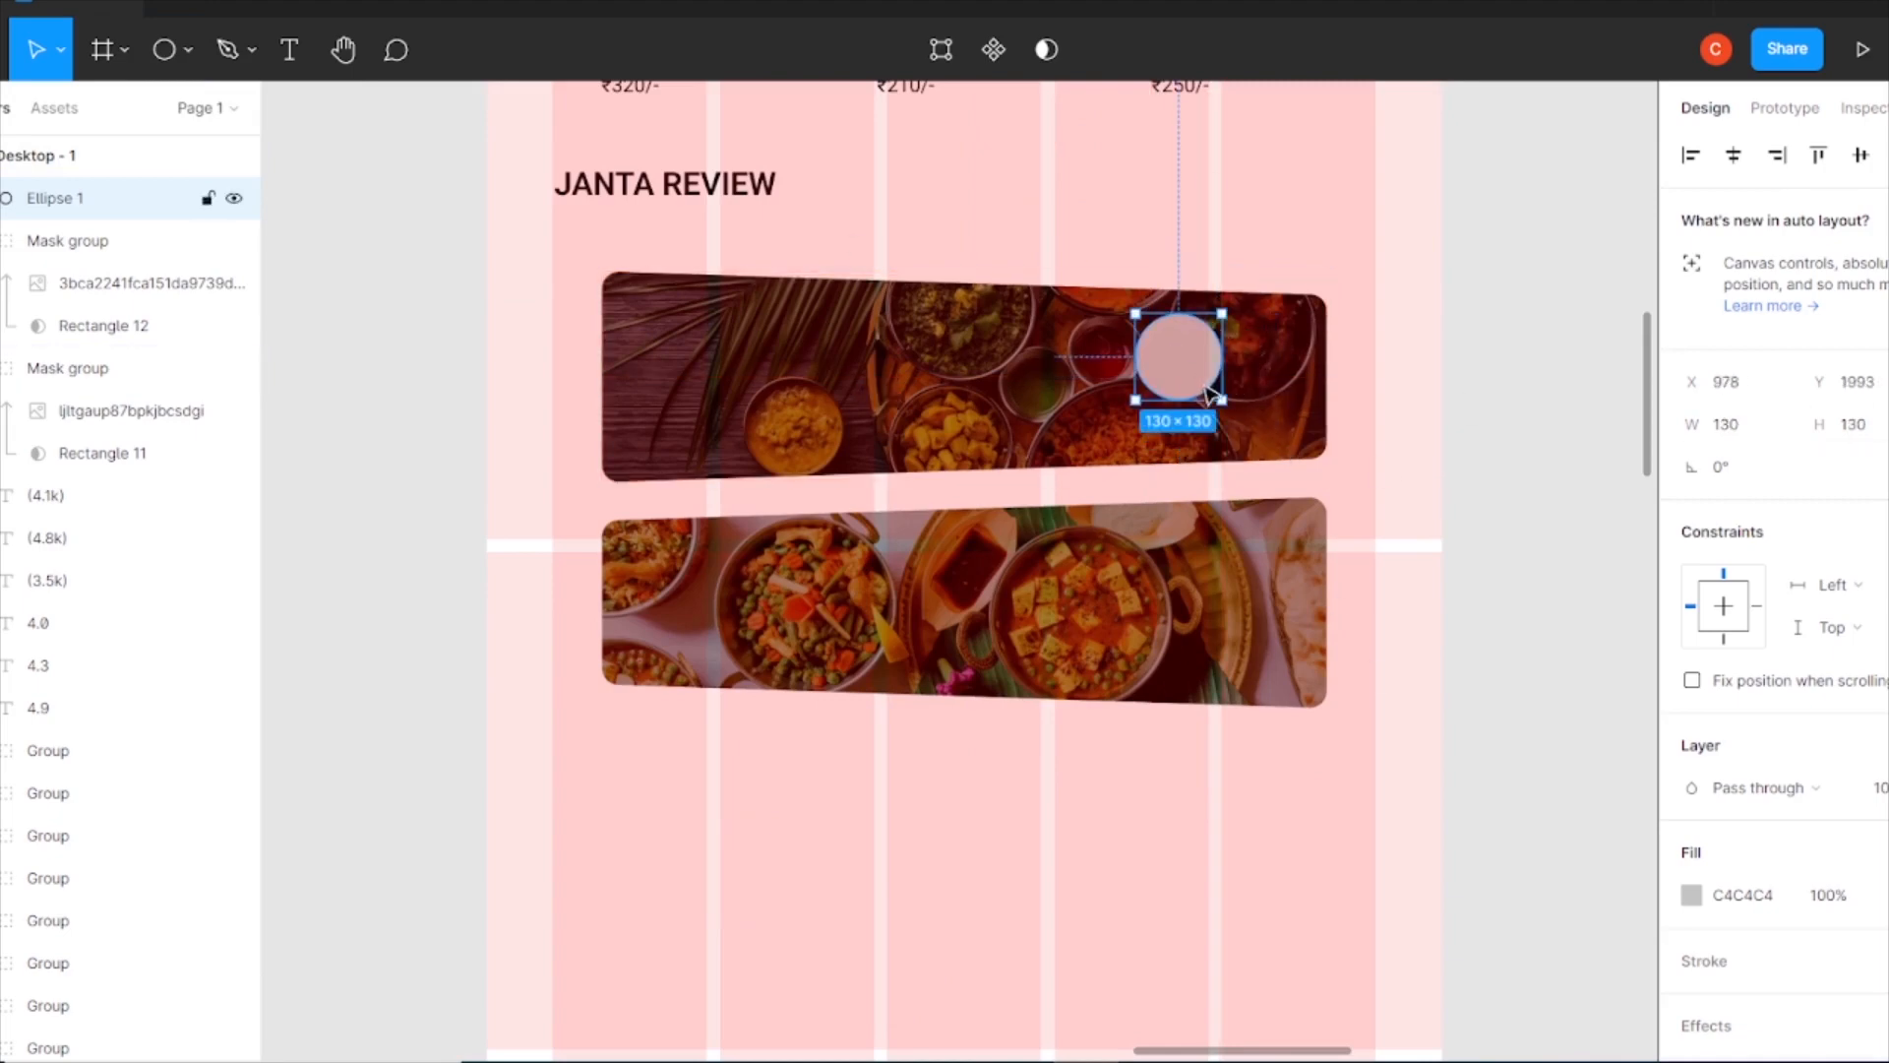
text(100)
key(Return)
drag(1170, 364, 1210, 369)
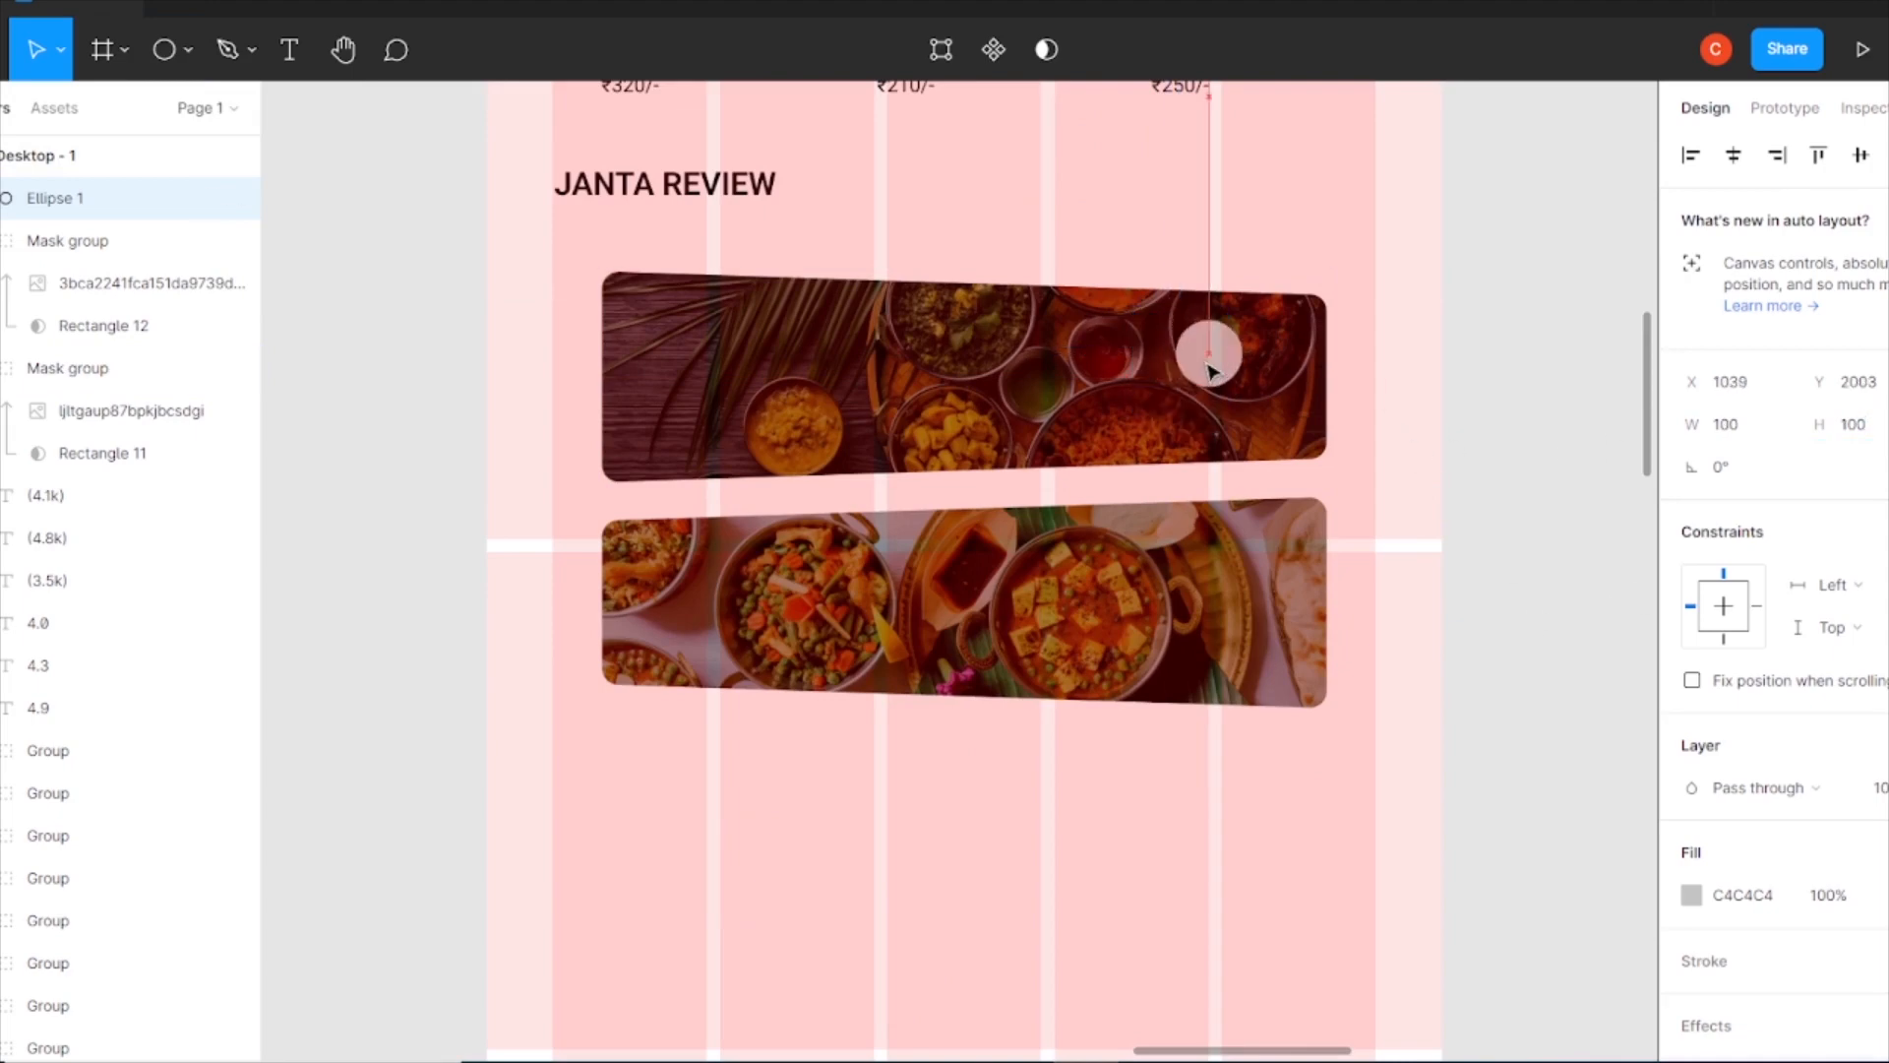
- Add the reviewer's name in Roboto SemiBold 24 beneath the circle and colour it EFC73B
click(289, 49)
click(777, 805)
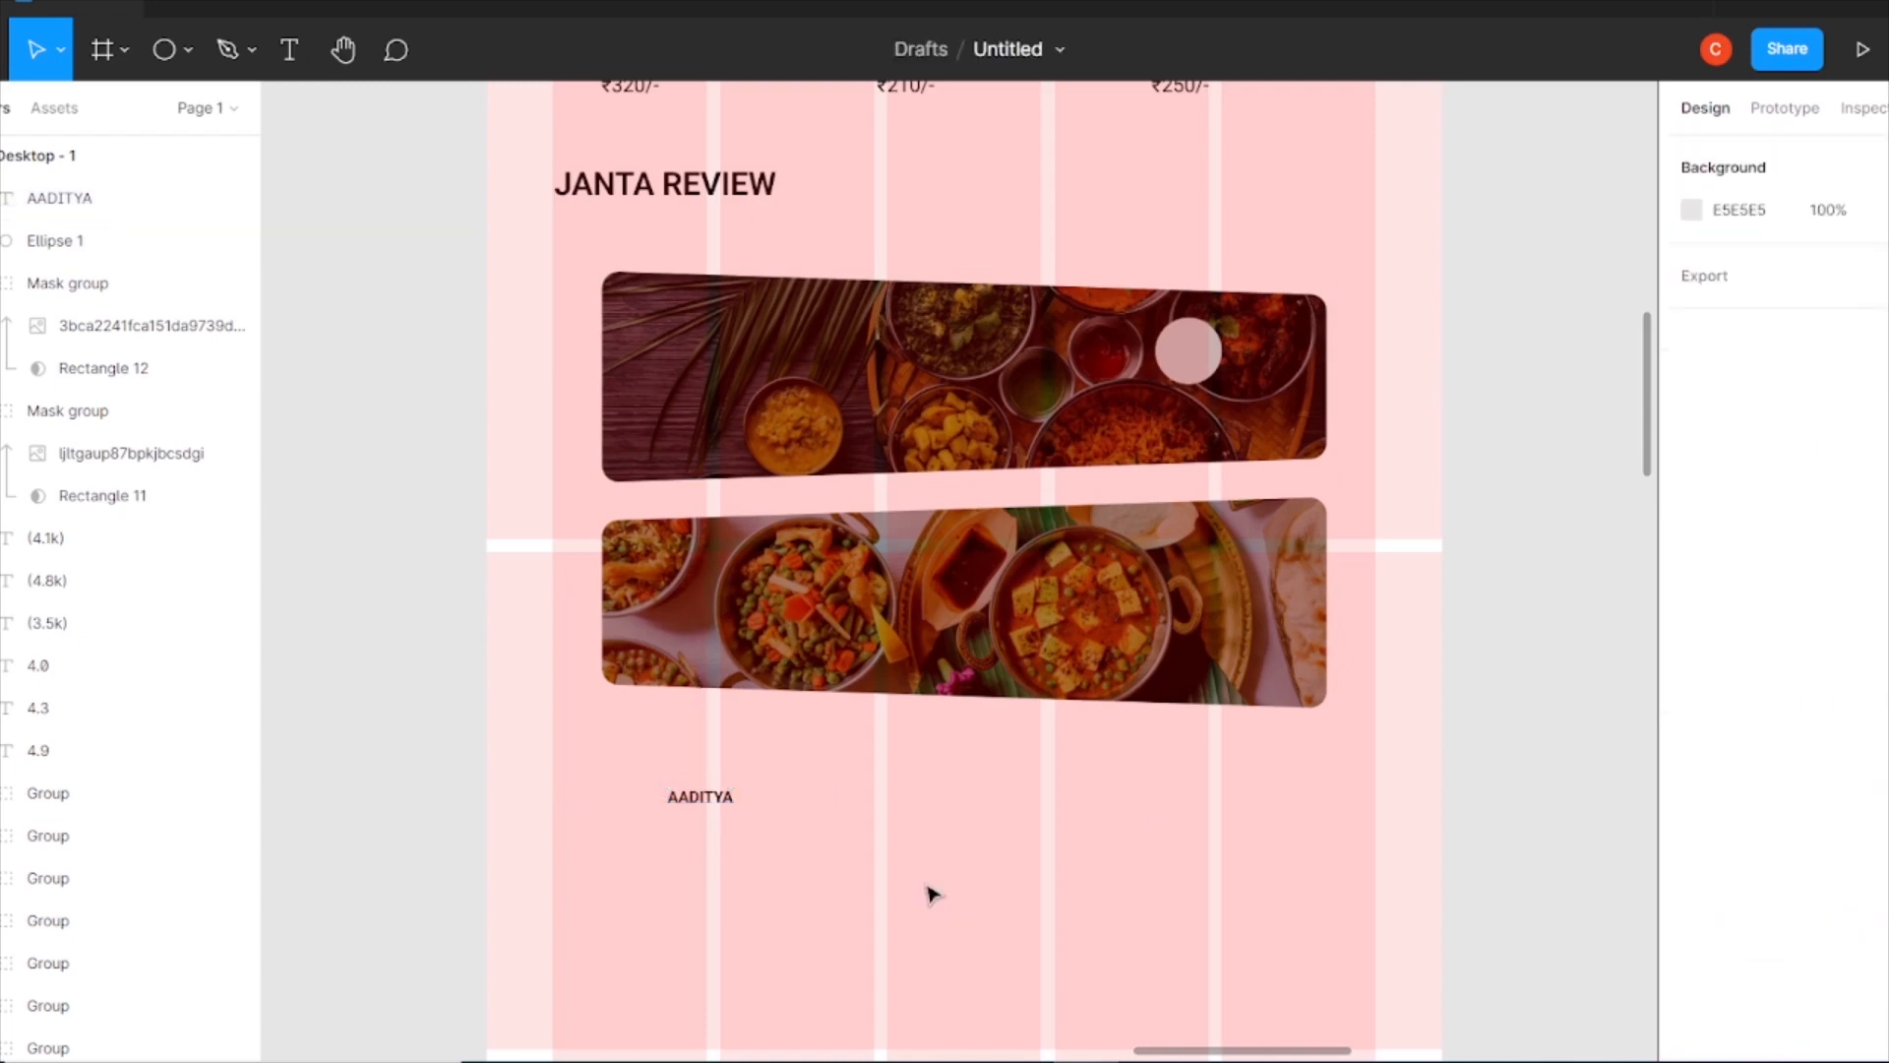
drag(1193, 426, 1194, 426)
scroll(1750, 942, down, 3)
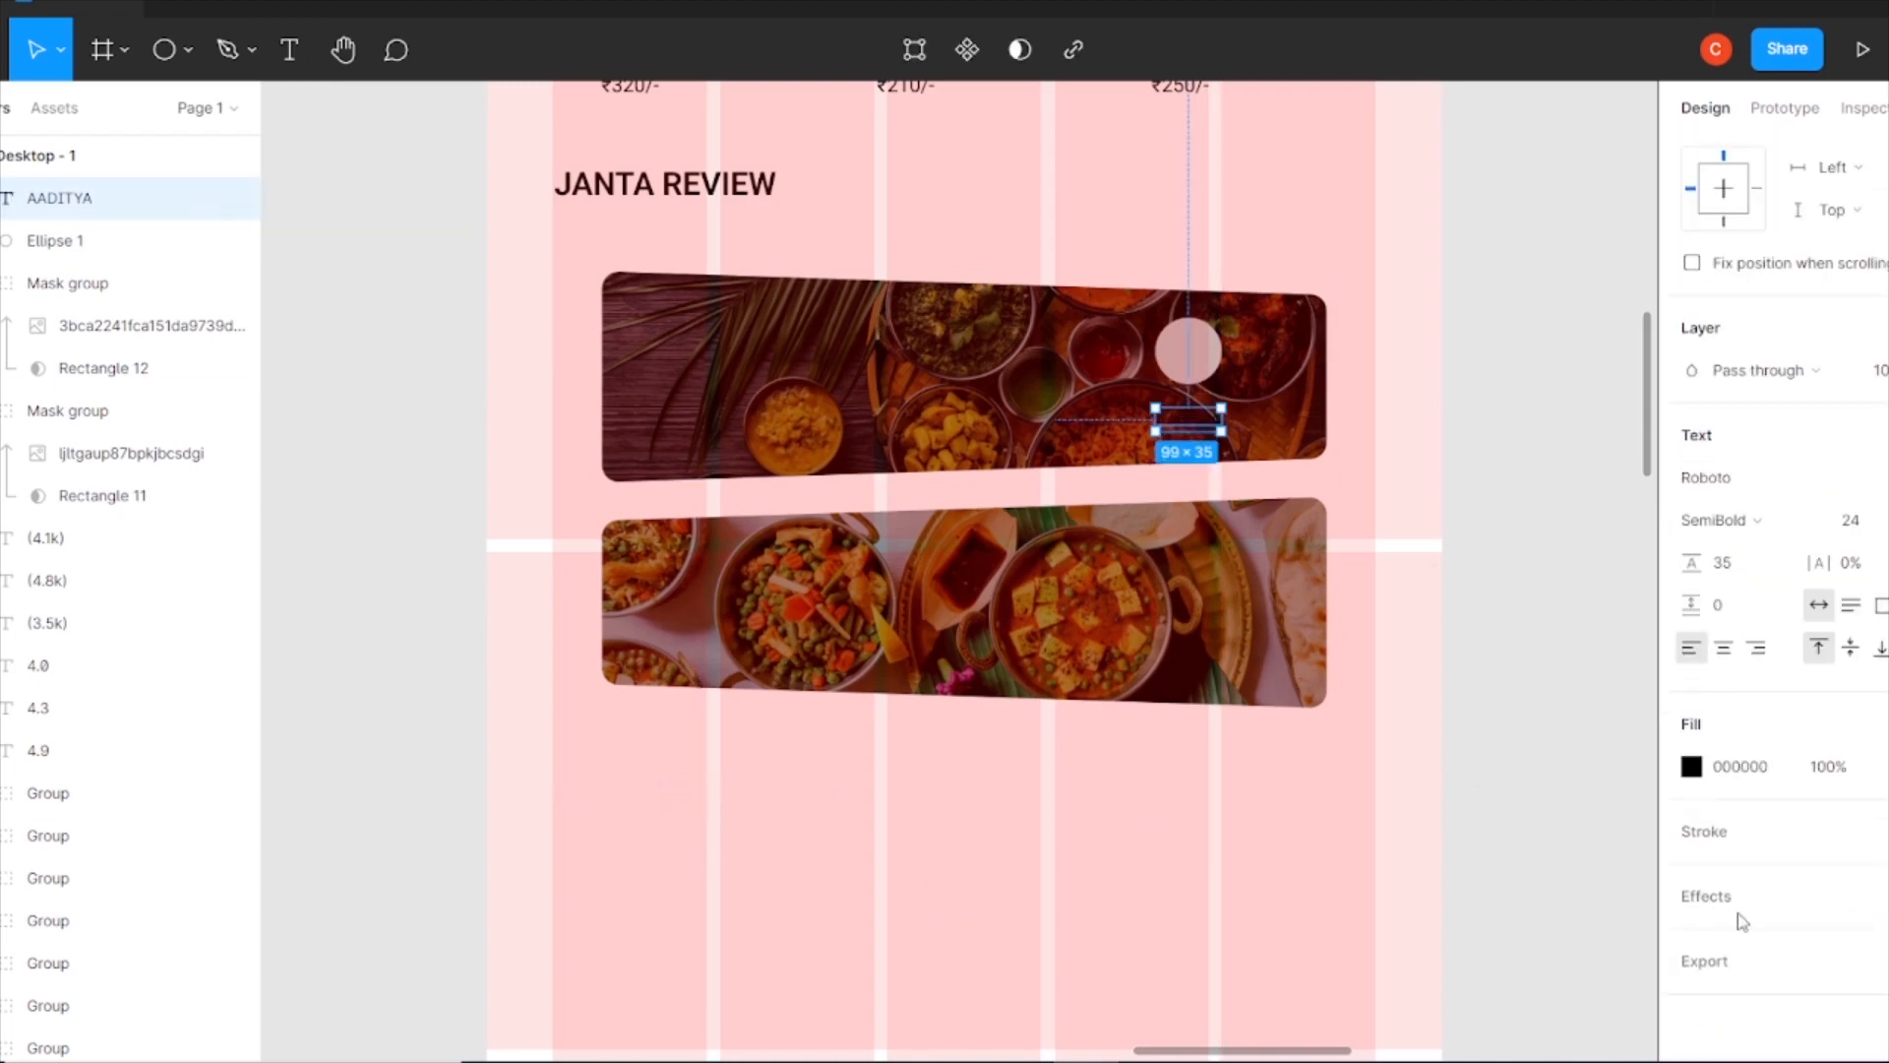
click(1694, 767)
click(1465, 931)
click(1634, 368)
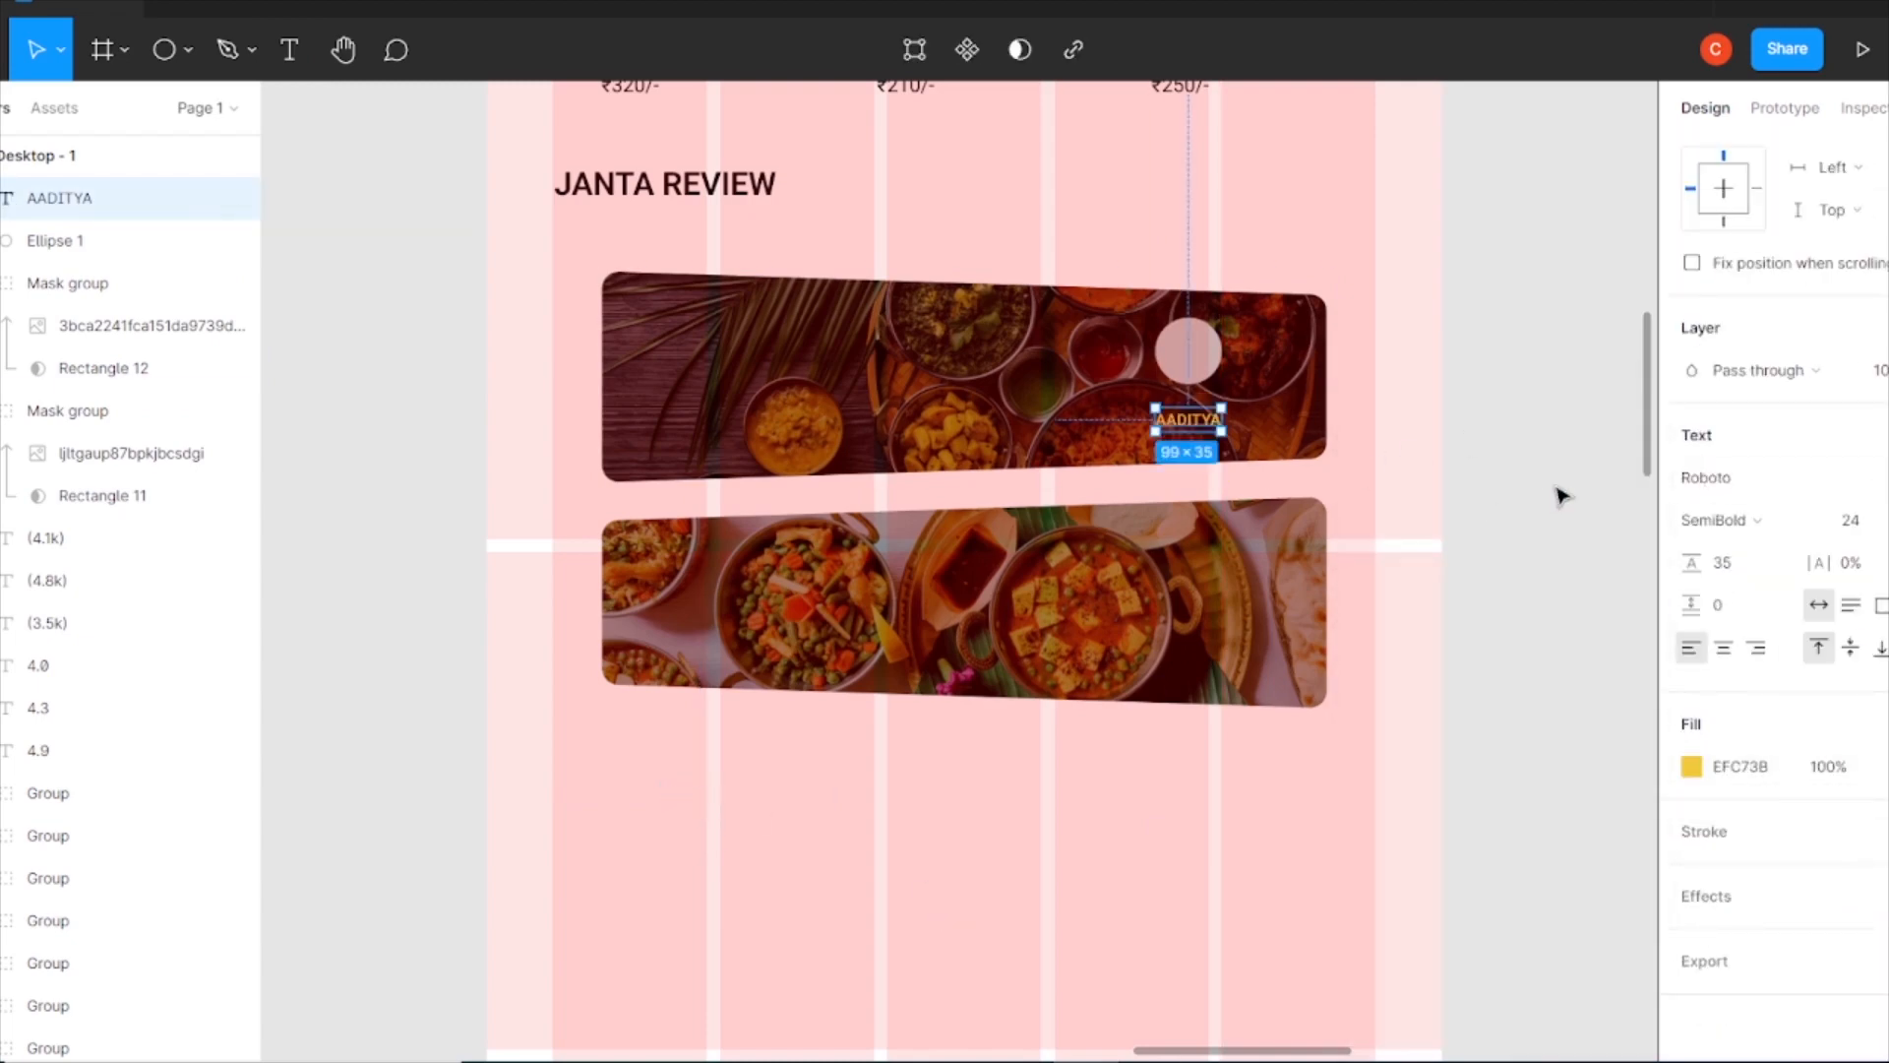
click(301, 57)
drag(650, 323, 817, 407)
key(Escape)
scroll(383, 482, up, 5)
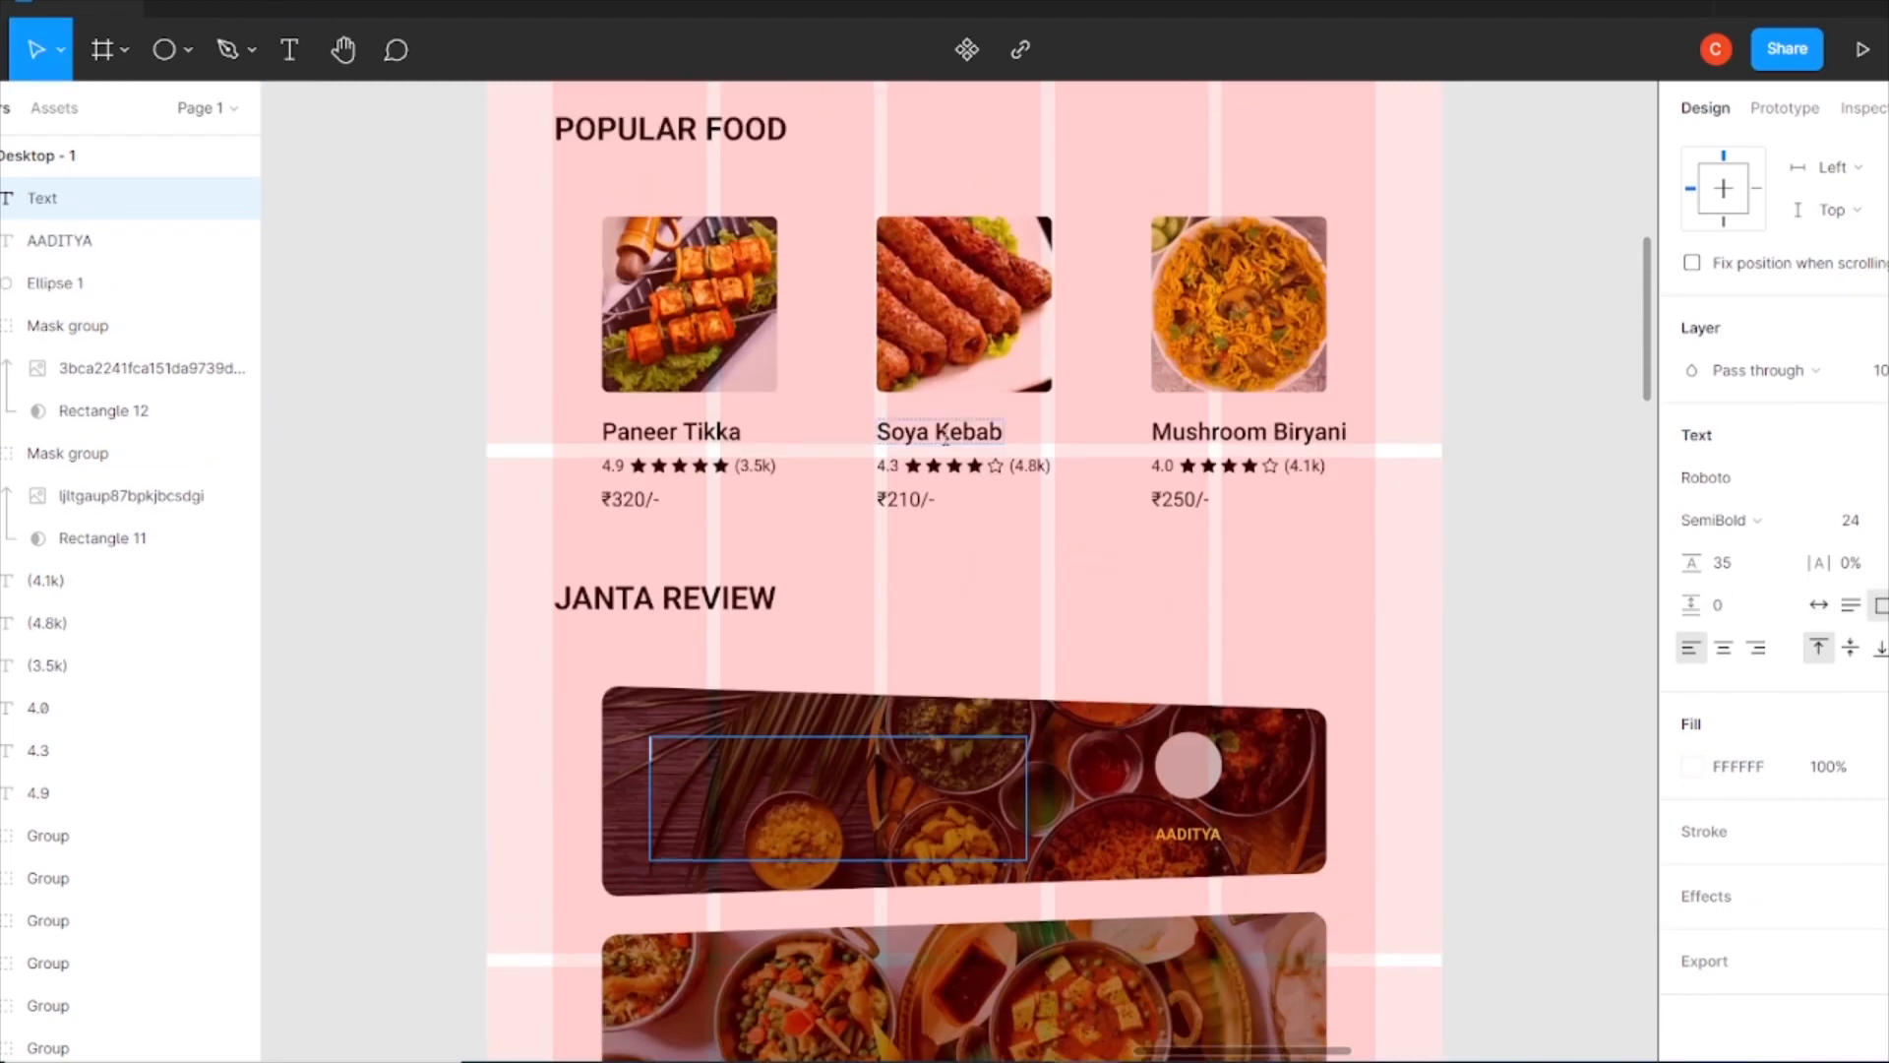
right_click(380, 480)
- Copy the hero paragraph text and paste it into a new text box on the left part of the upper review banner
scroll(781, 700, up, 8)
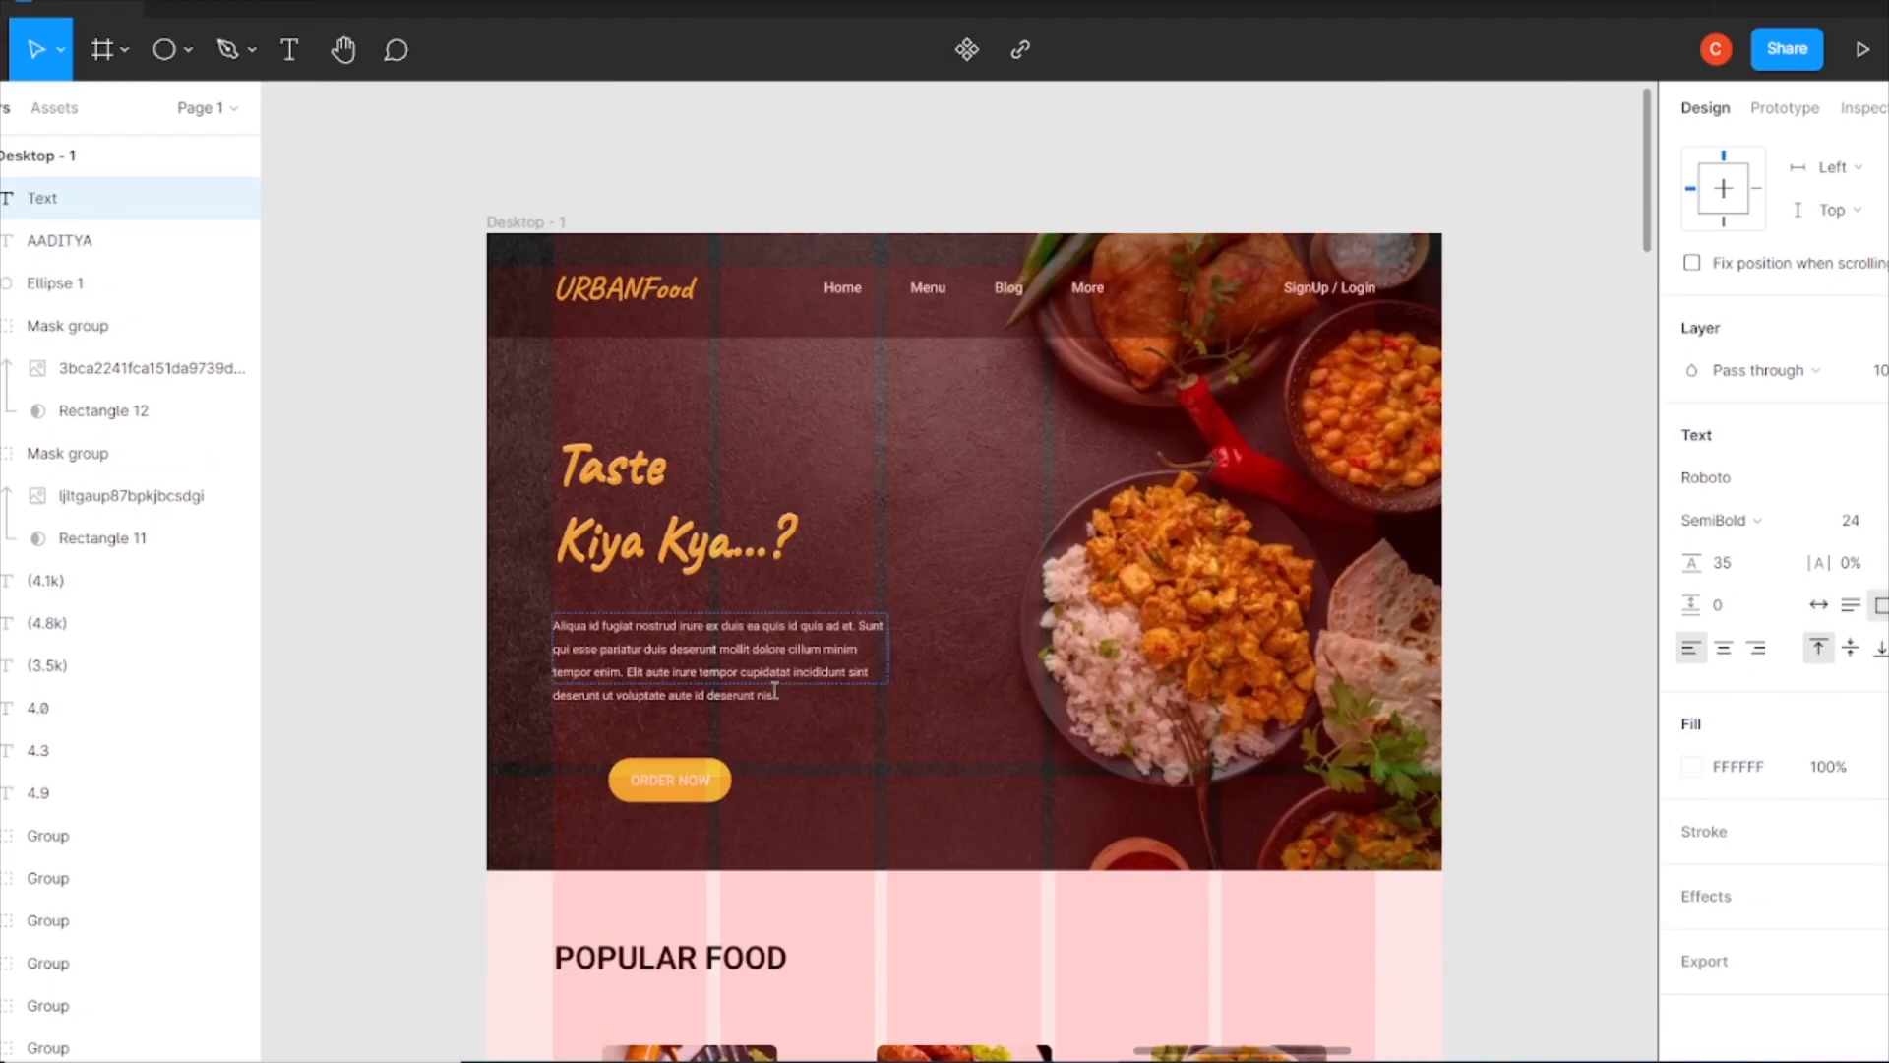
click(556, 625)
double_click(556, 624)
key(ctrl+c)
scroll(689, 591, down, 12)
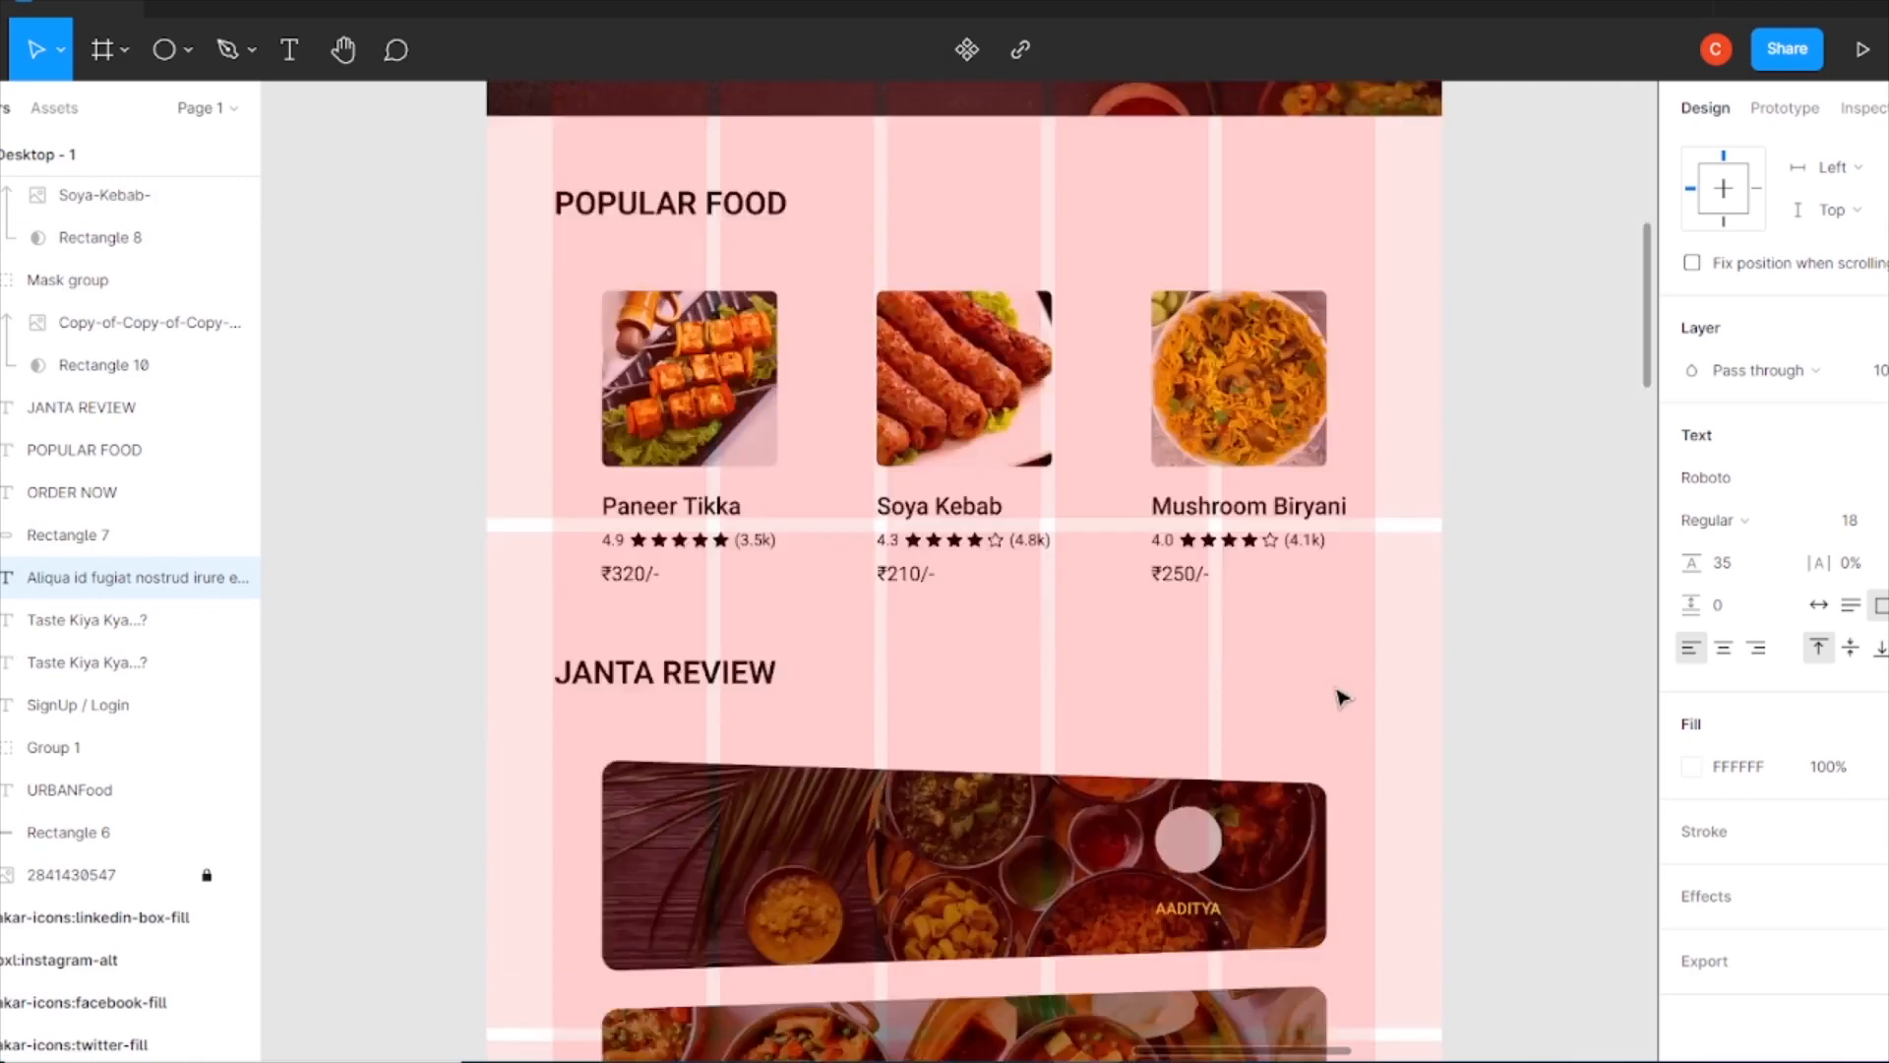
drag(658, 372, 1010, 519)
key(ctrl+v)
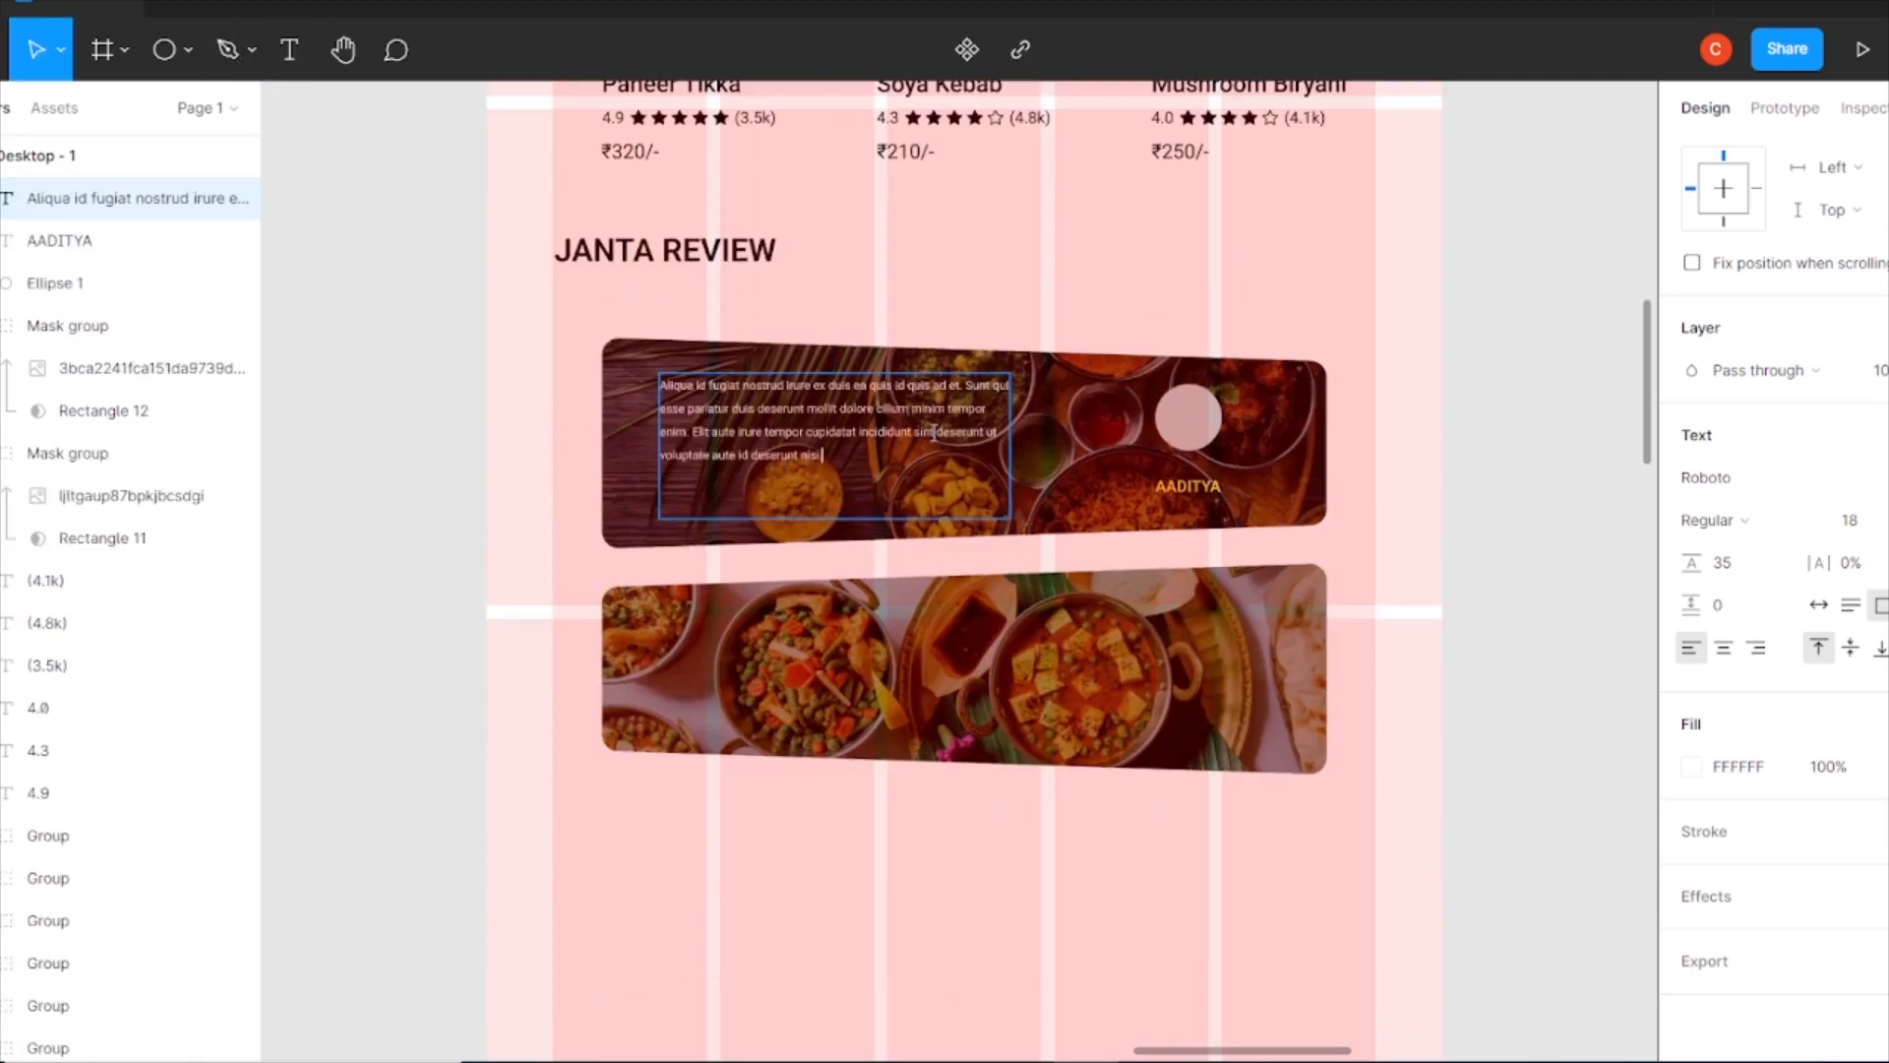
- Set the review paragraph's font size to 21, resize its box to about 556 × 152 and move it slightly down
key(Up)
key(Up)
key(Up)
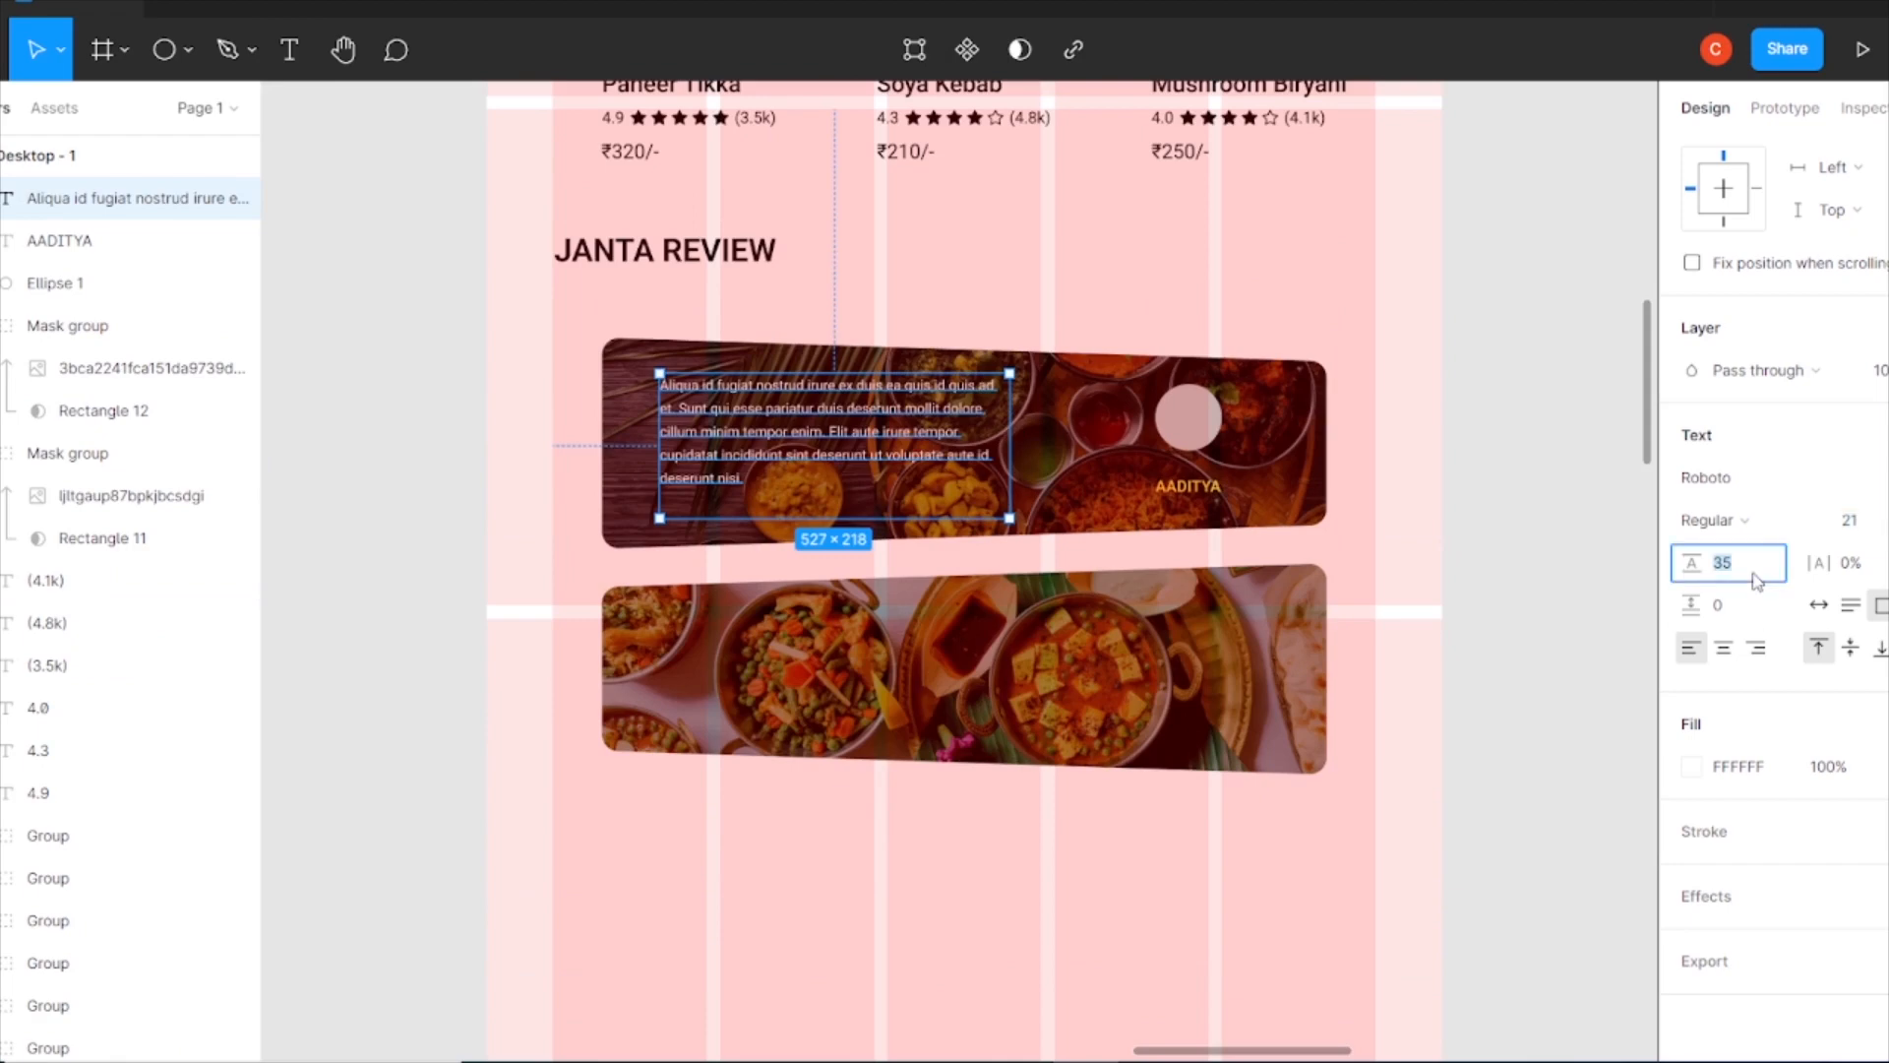
drag(1012, 437, 1040, 437)
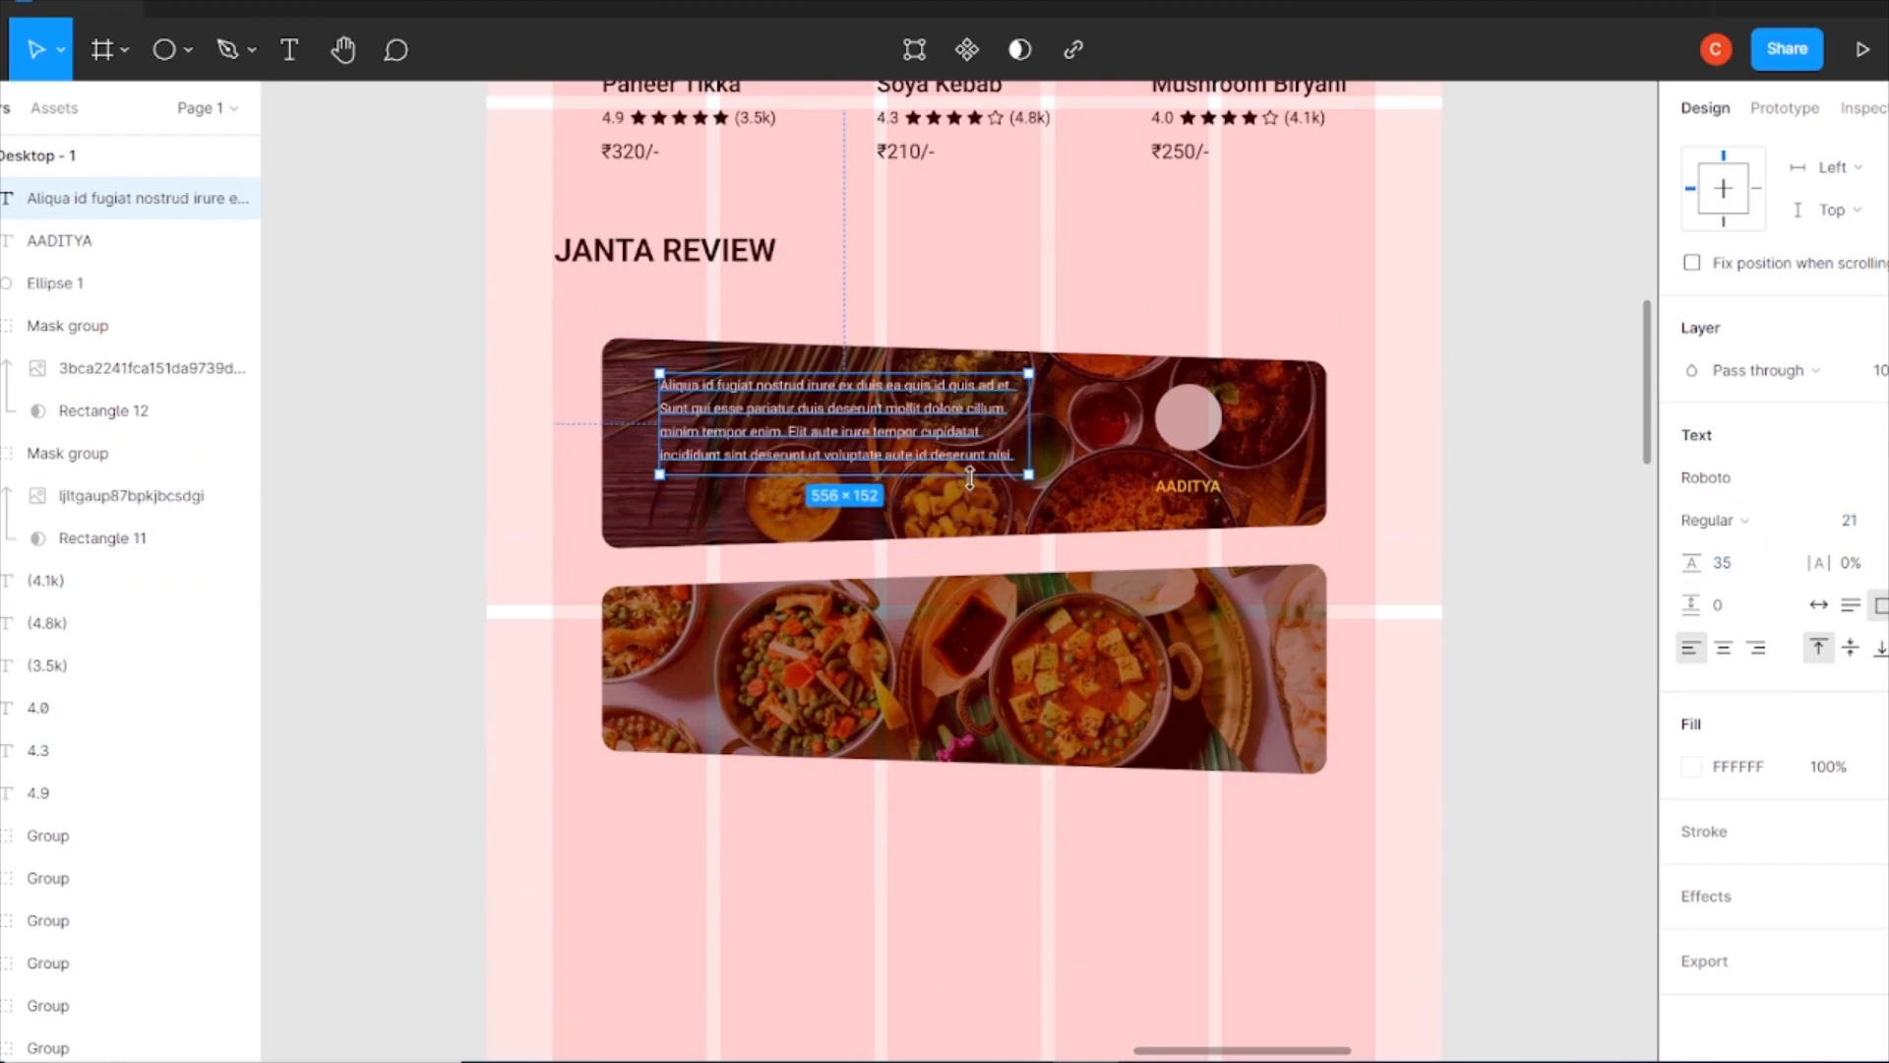
drag(836, 423, 836, 434)
- Align the circle and the reviewer's name on their horizontal centres and group them
click(1189, 430)
shift+click(1189, 487)
click(1734, 157)
shift+click(835, 430)
click(1535, 286)
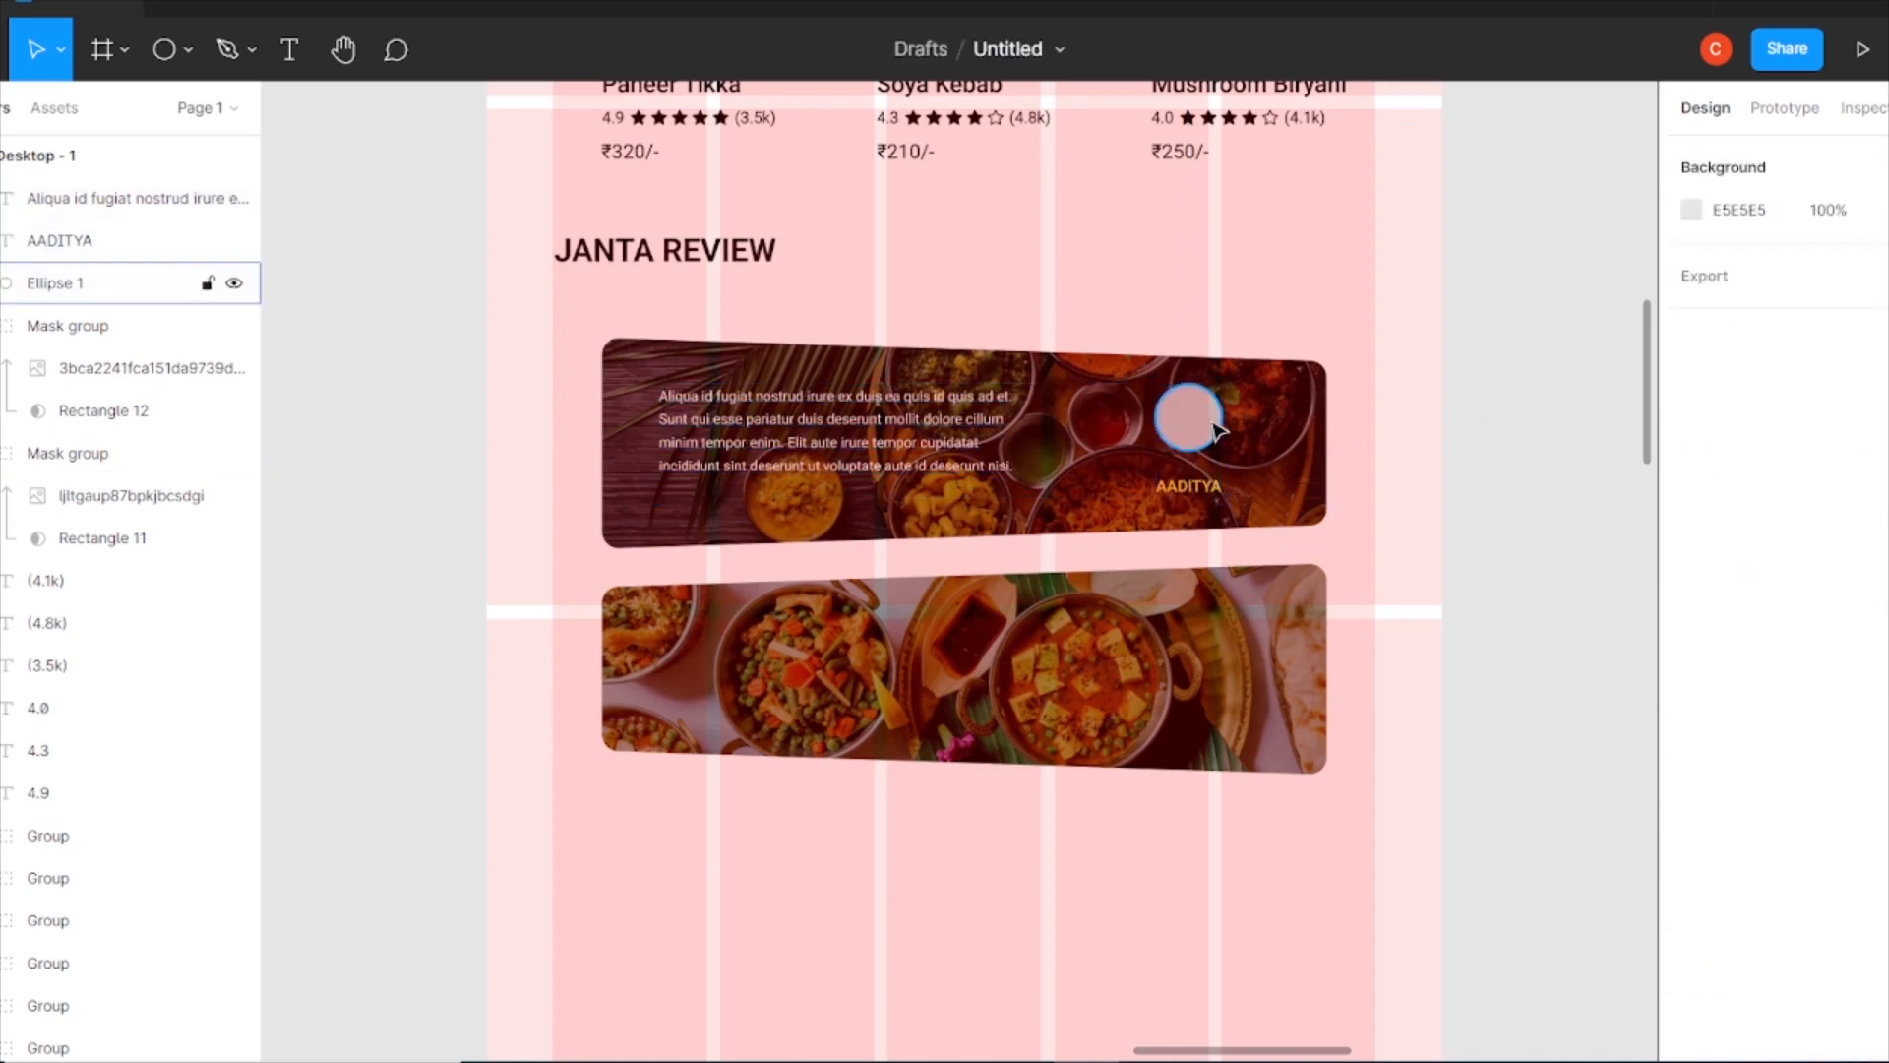
click(1211, 423)
shift+click(1189, 487)
key(ctrl+g)
- Align the review paragraph and reviewer group on their vertical centres and centre them together horizontally using a temporary group
shift+click(837, 433)
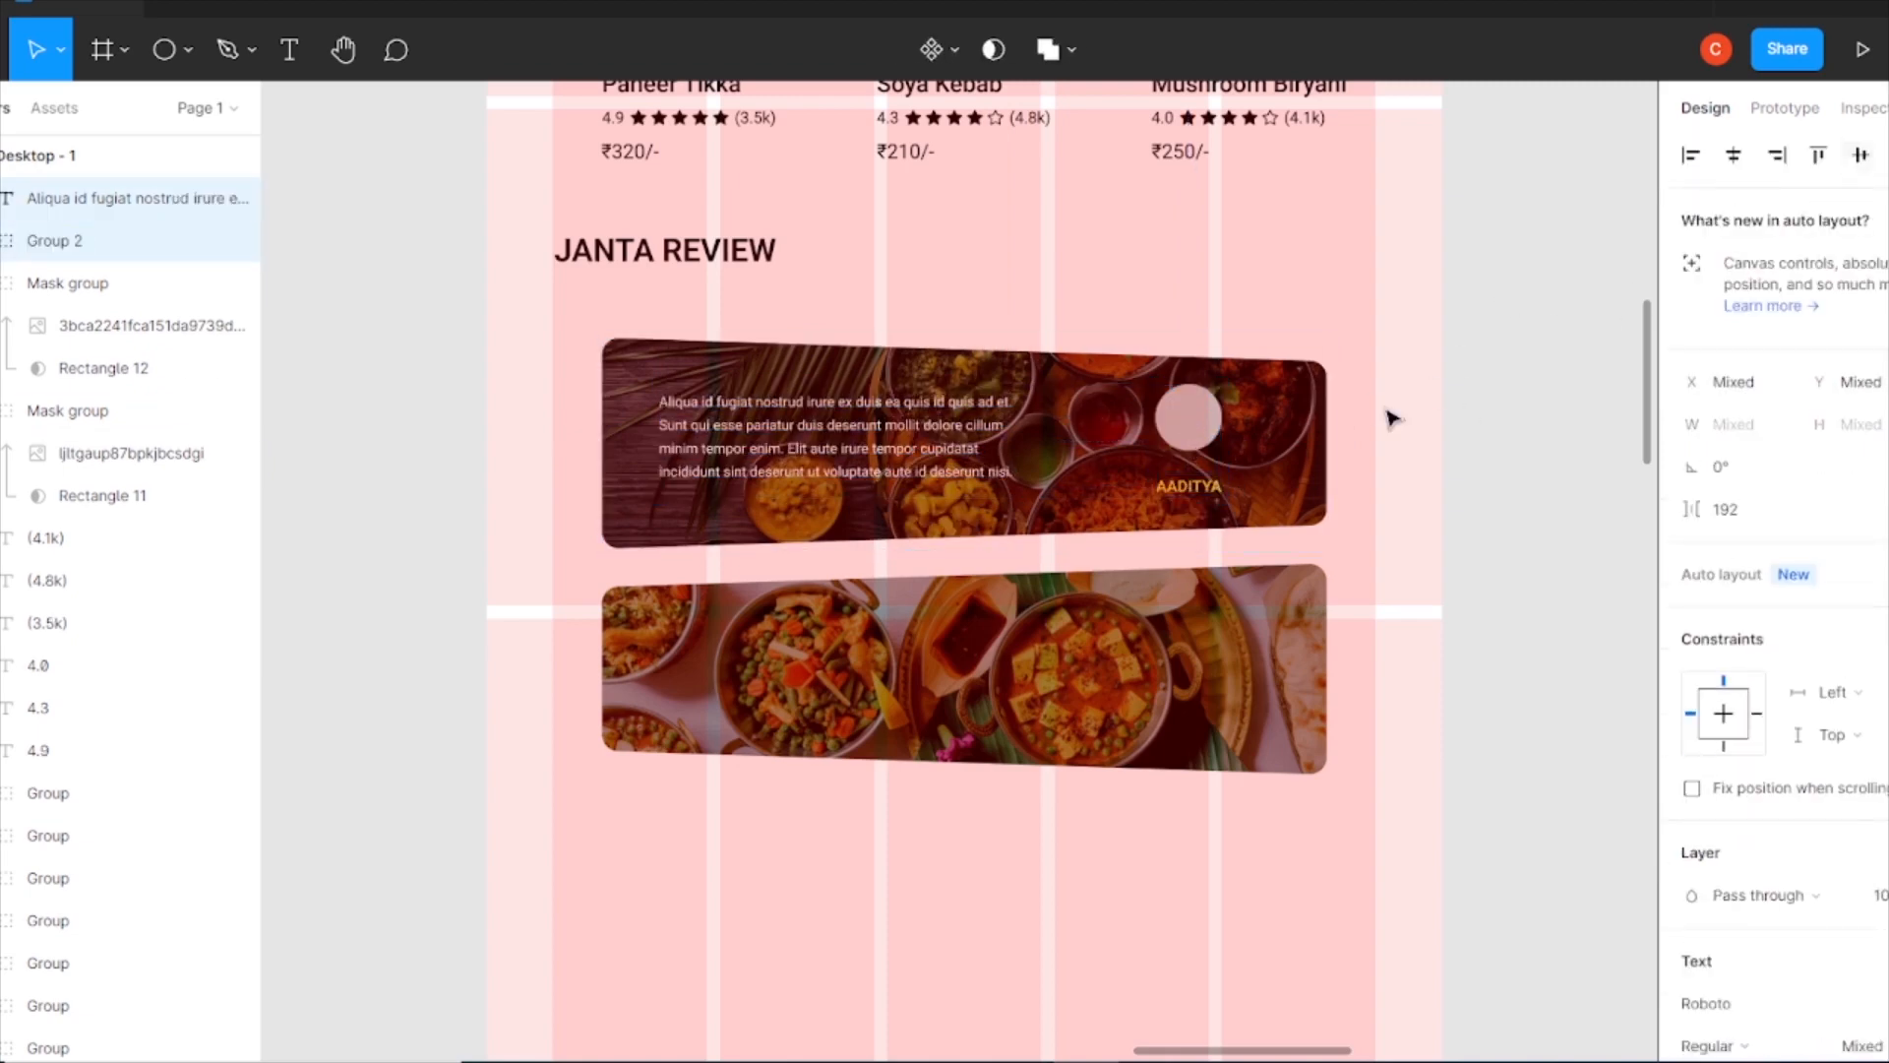
key(ctrl+g)
click(1734, 155)
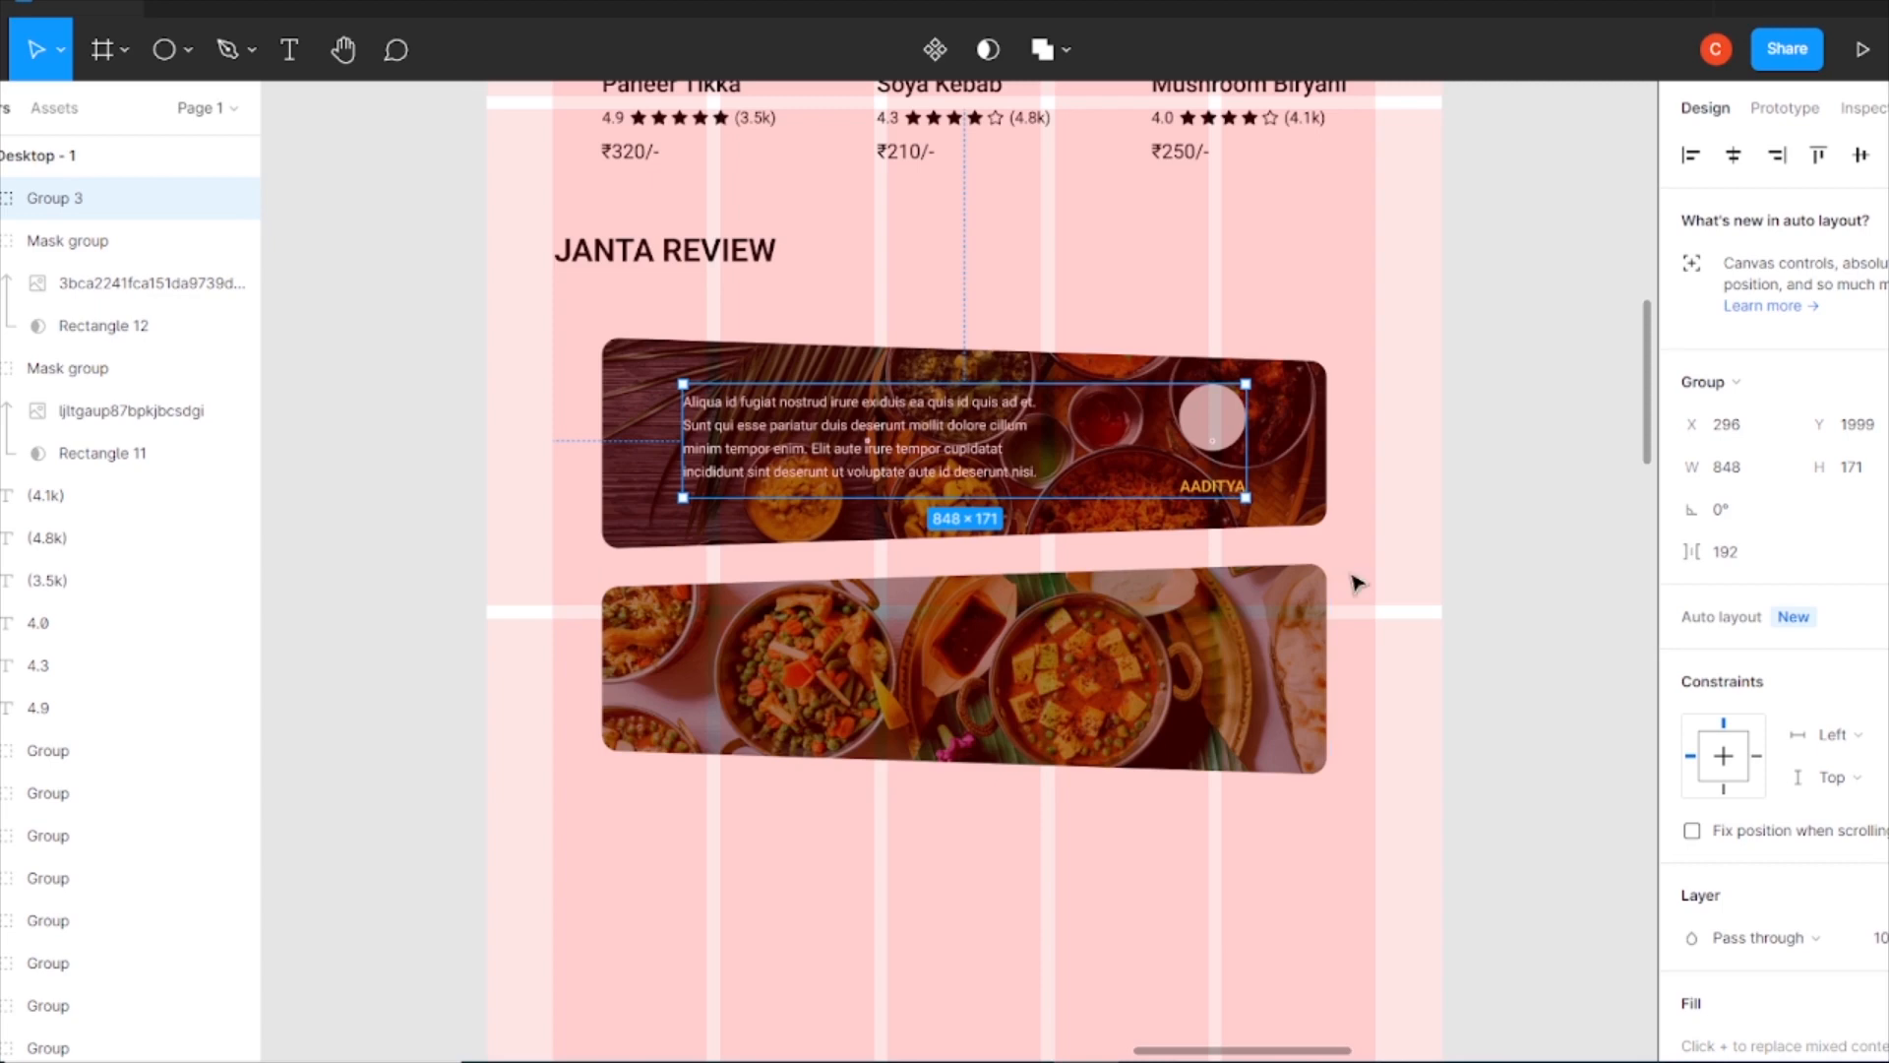
right_click(919, 443)
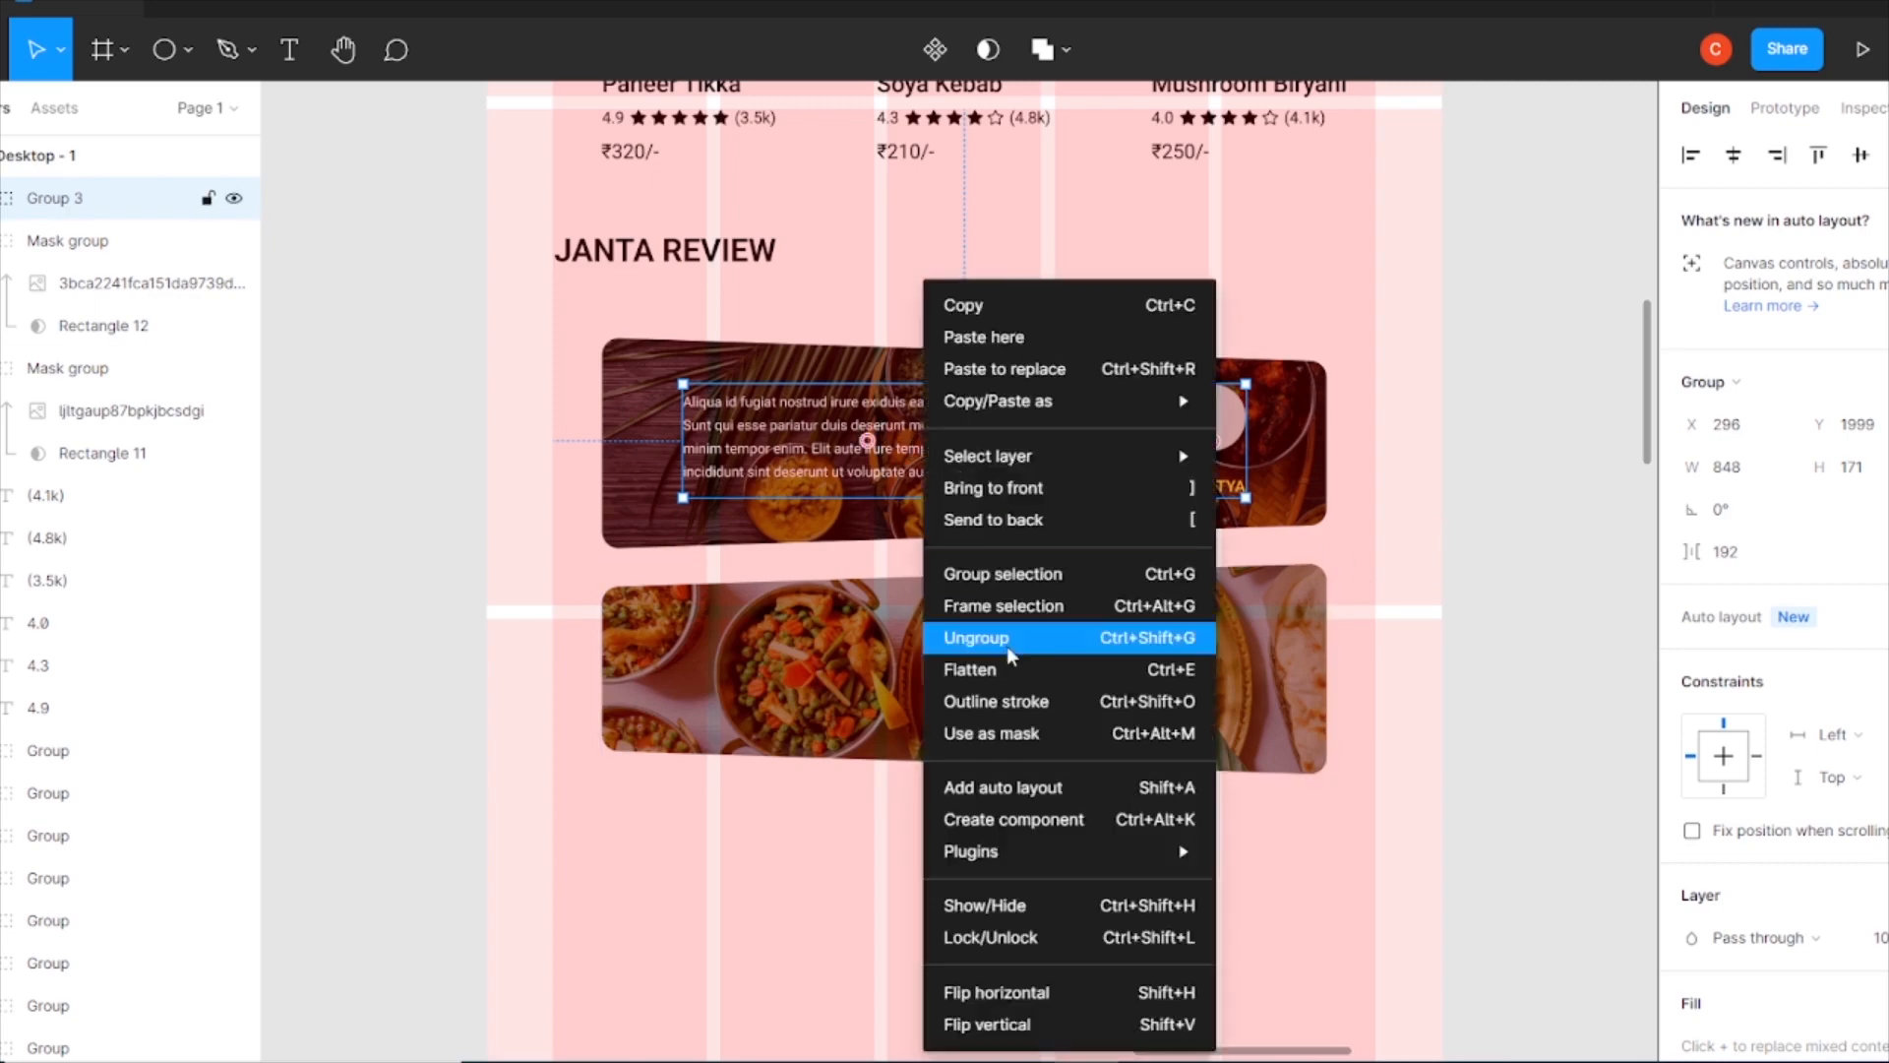
click(1009, 644)
- Copy the reviewer group to the lower banner's left part and the paragraph beside it, aligned on their vertical centres
click(1219, 426)
drag(1220, 450, 733, 652)
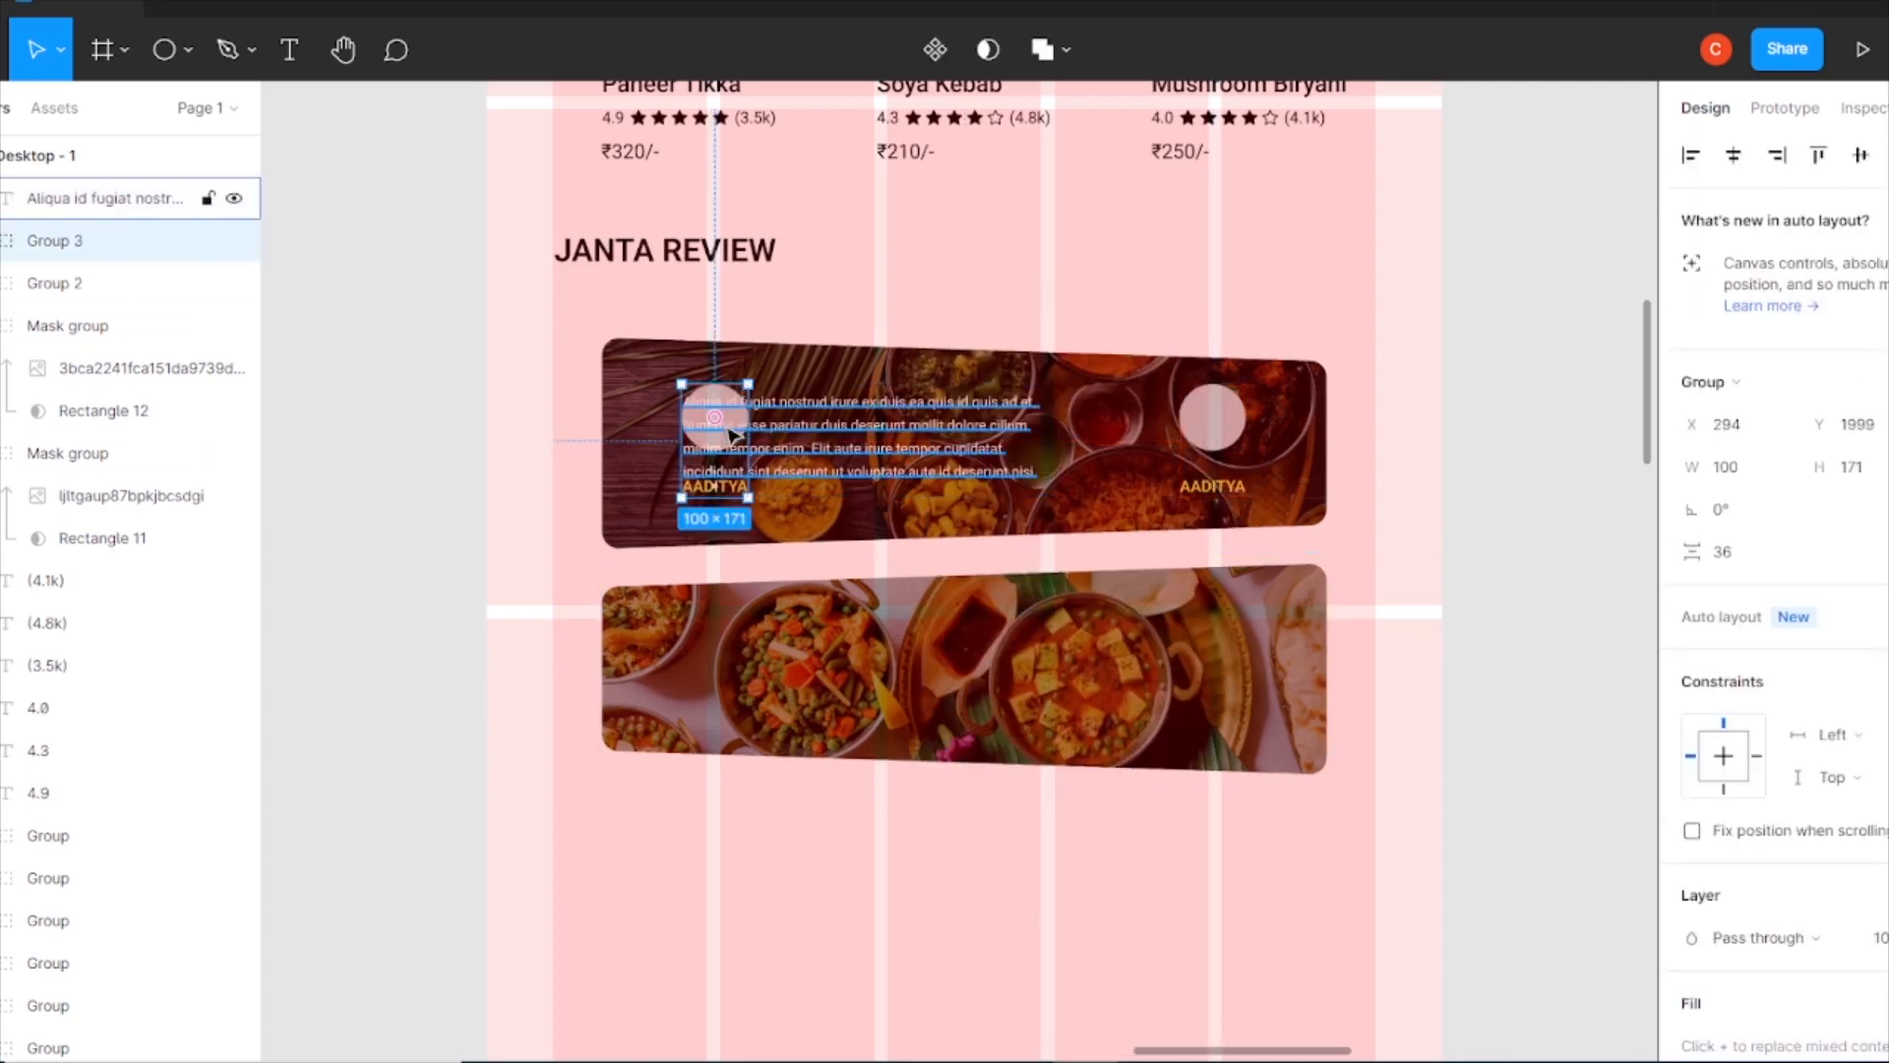
drag(721, 448, 728, 677)
drag(969, 461, 1136, 684)
shift+click(718, 653)
click(1869, 155)
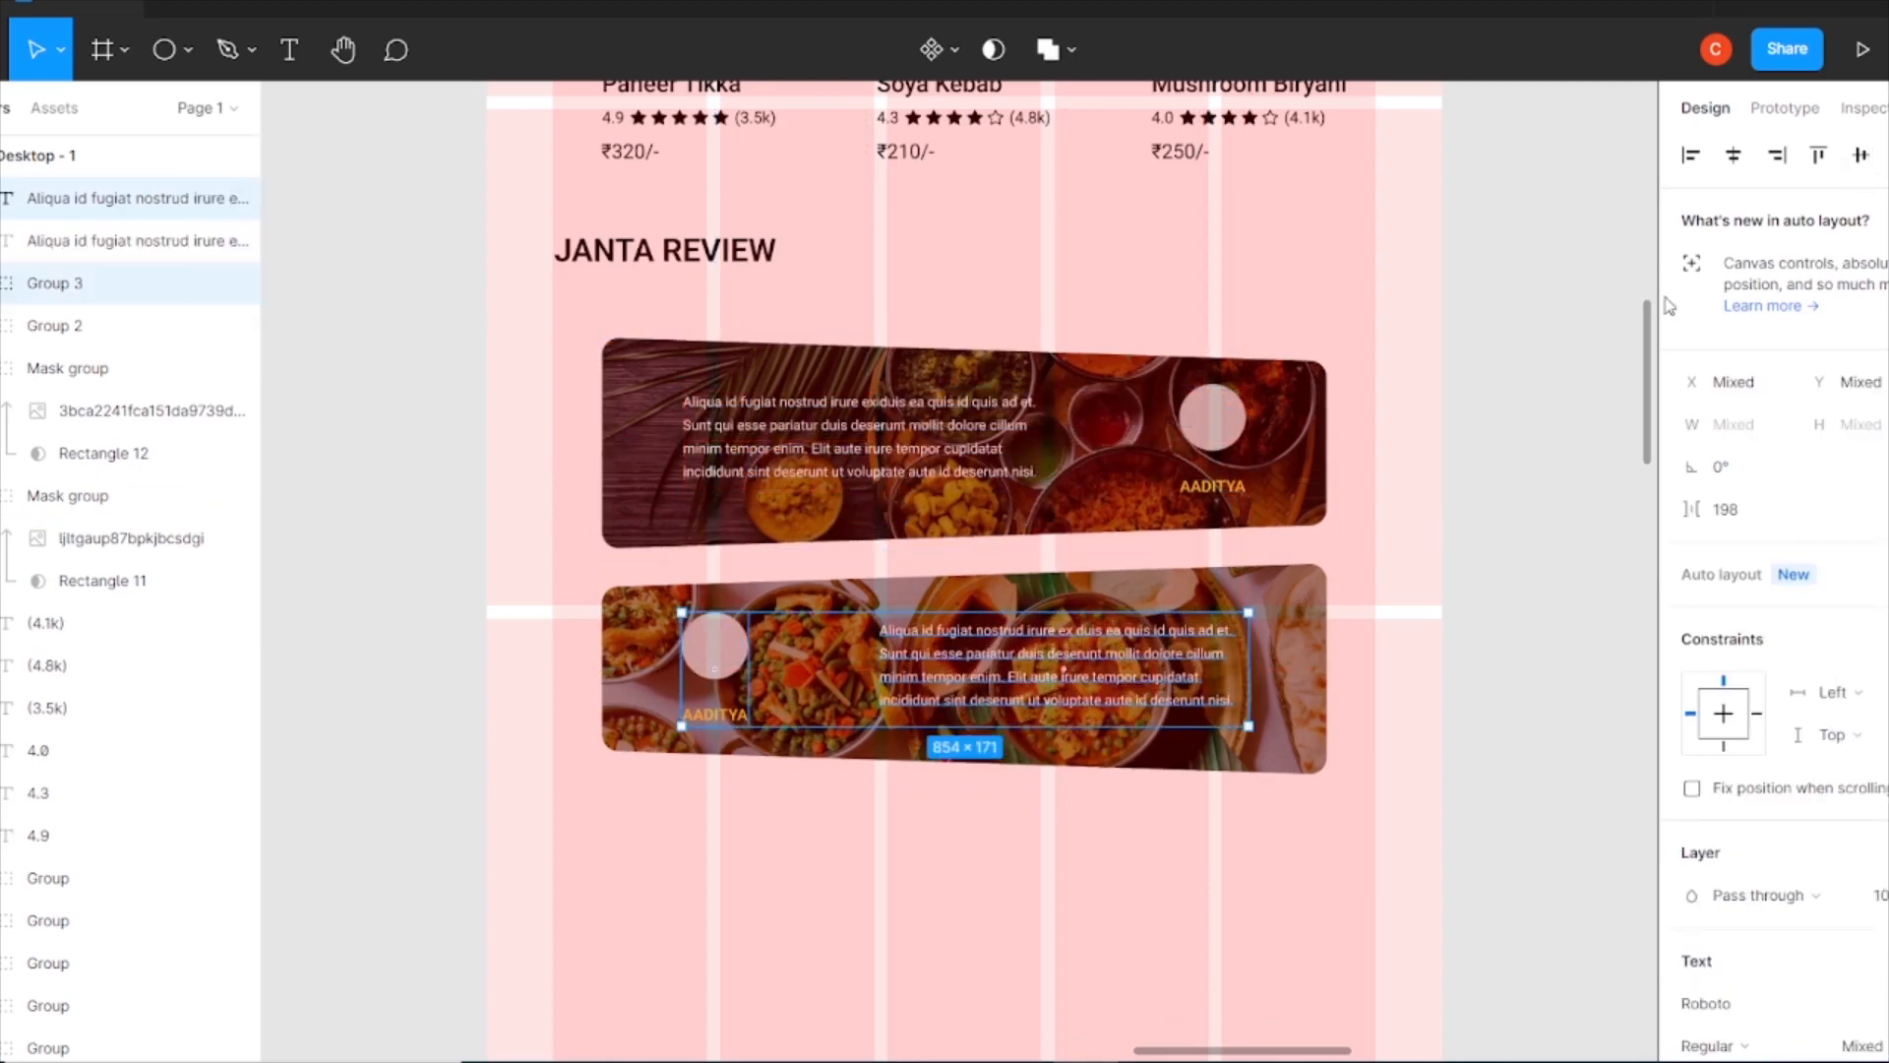
- Replace the name under the lower banner's circle with a different reviewer's name
click(1540, 383)
triple_click(727, 710)
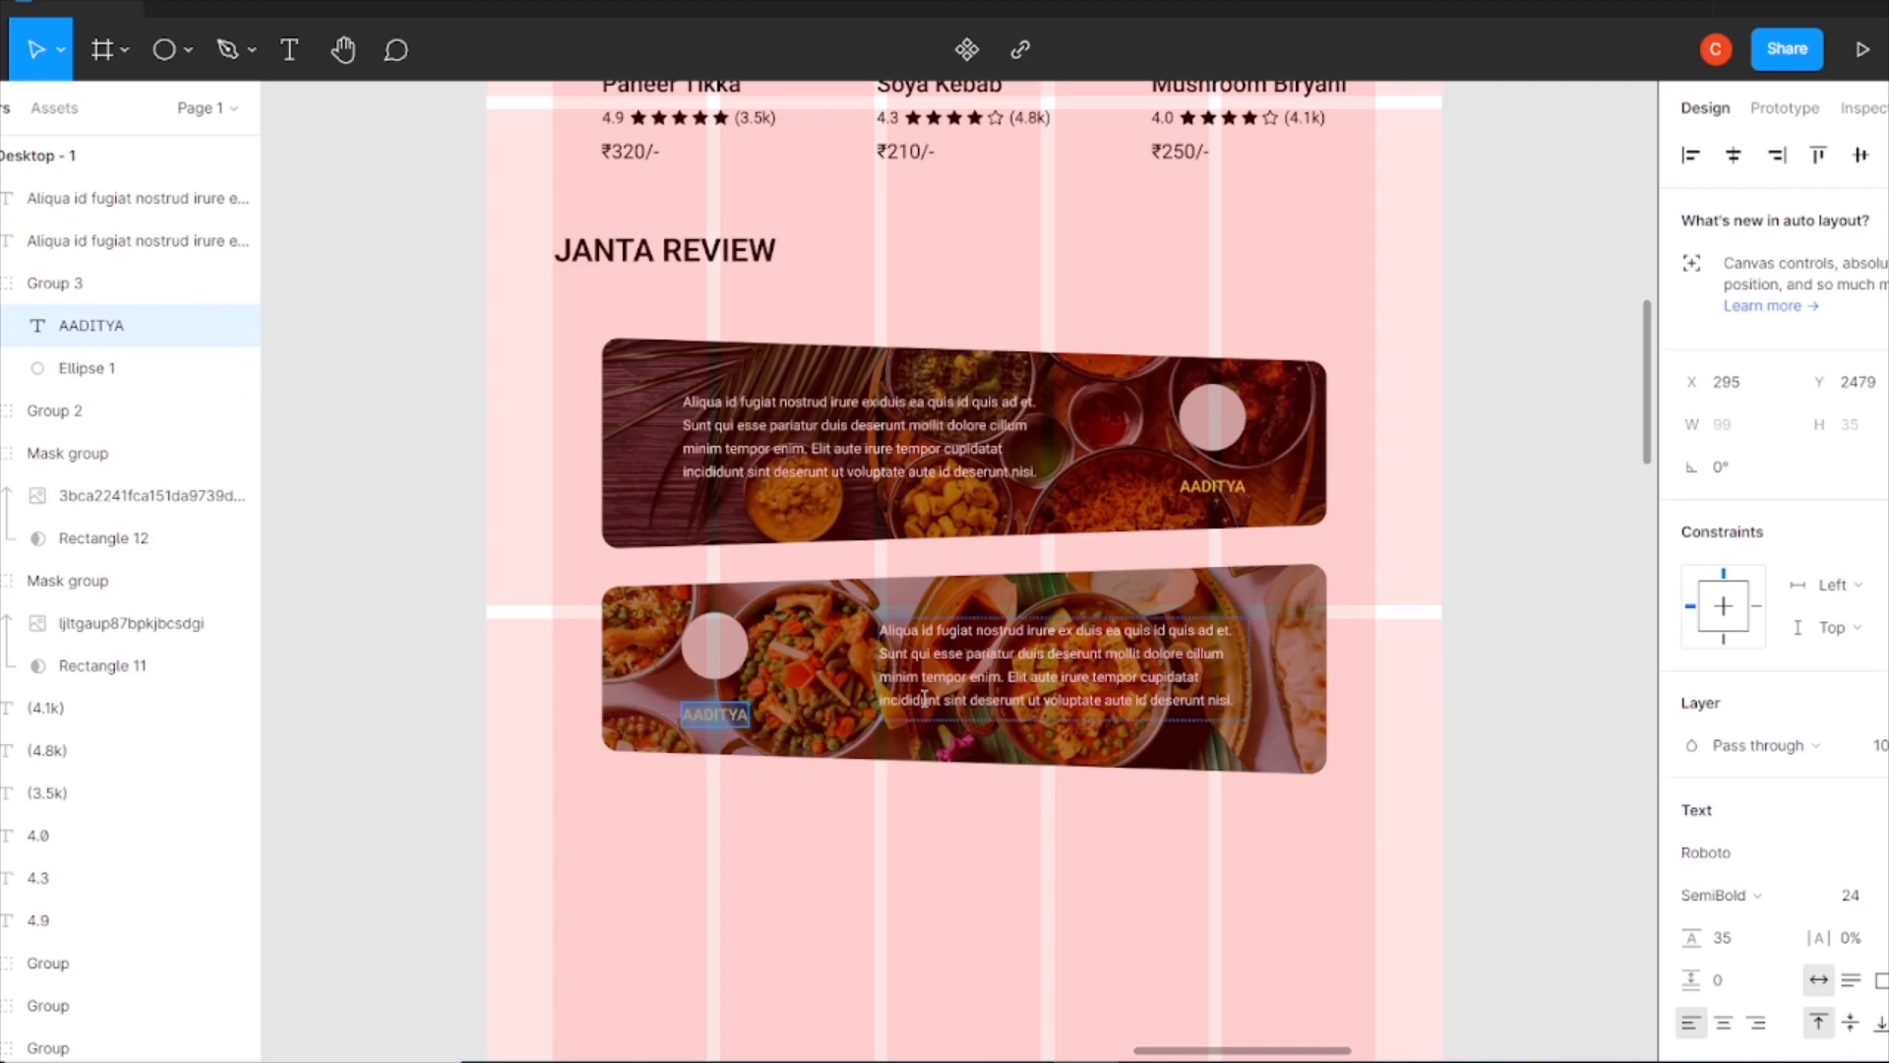
key(Escape)
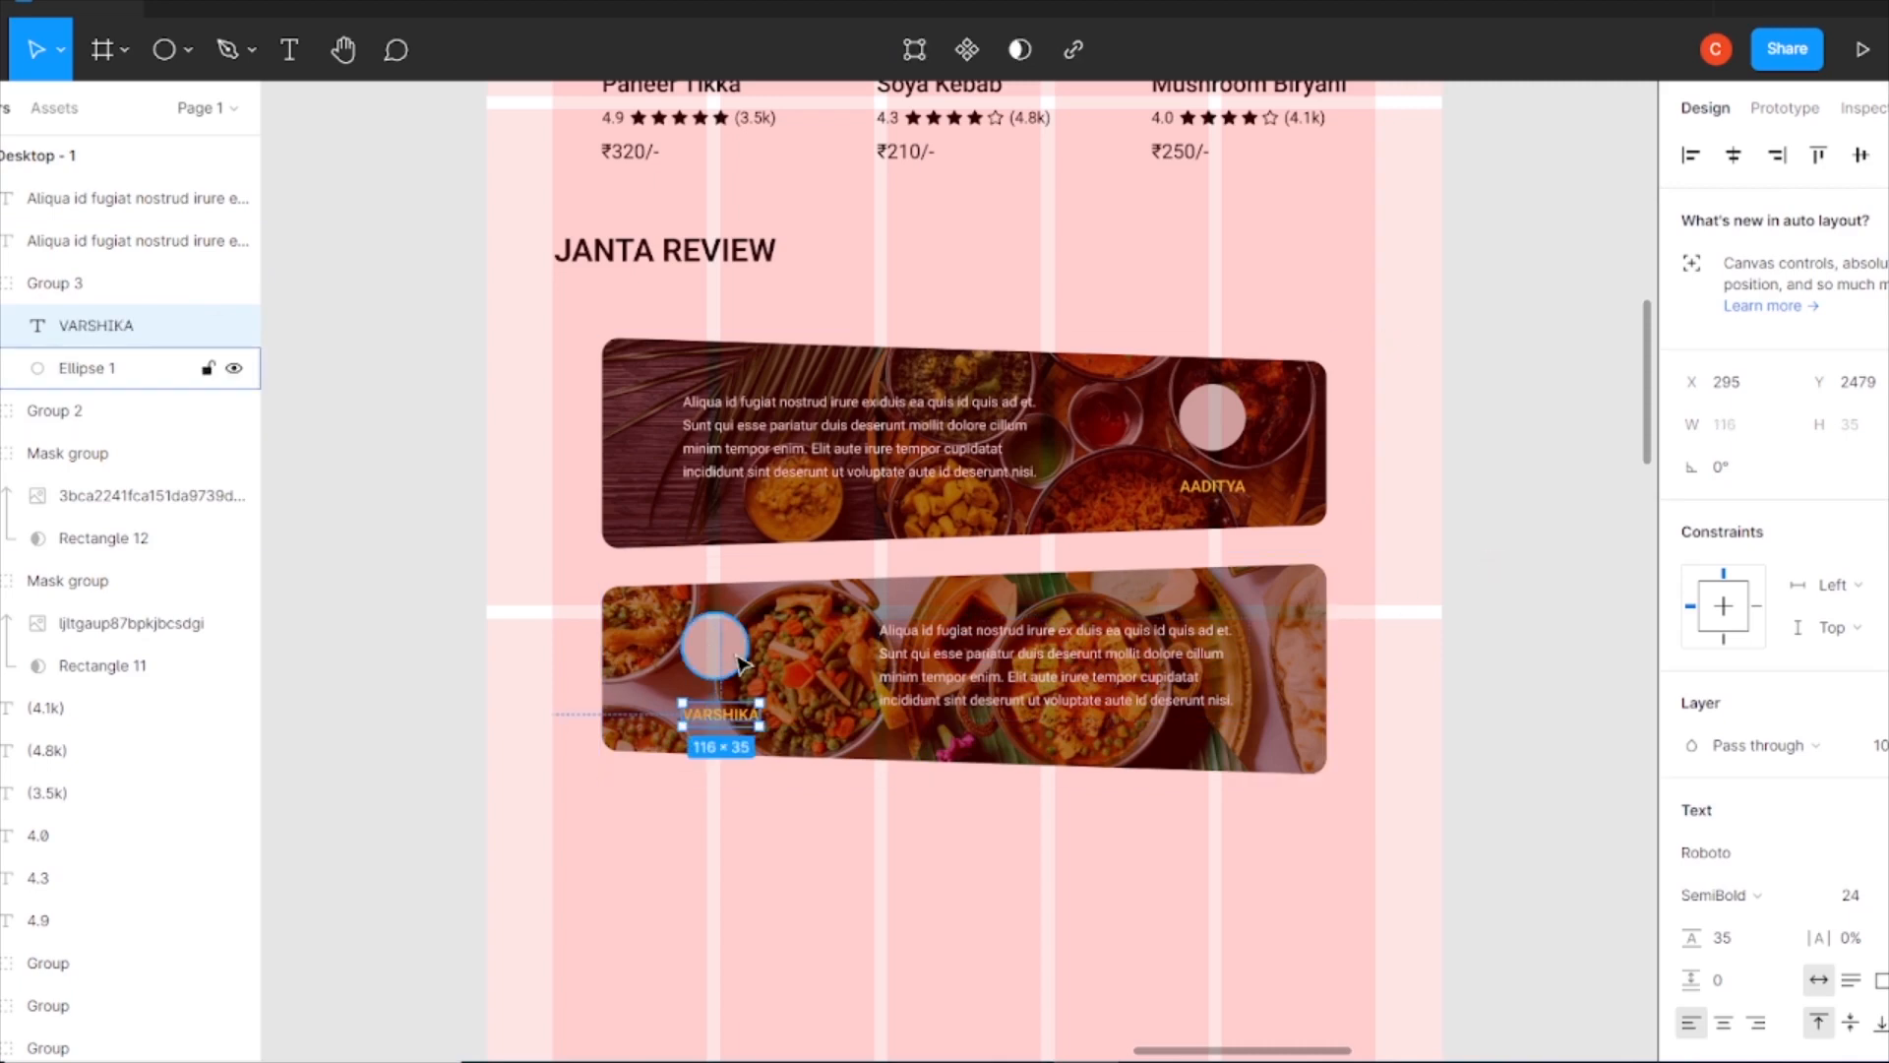
- Ungroup the circle and reviewer name in both review banners
right_click(1214, 473)
click(1262, 635)
right_click(707, 654)
click(756, 635)
- Fill the upper banner's circle with an image from Content Reel's Avatars (male) set
right_click(317, 406)
mouse_move(393, 638)
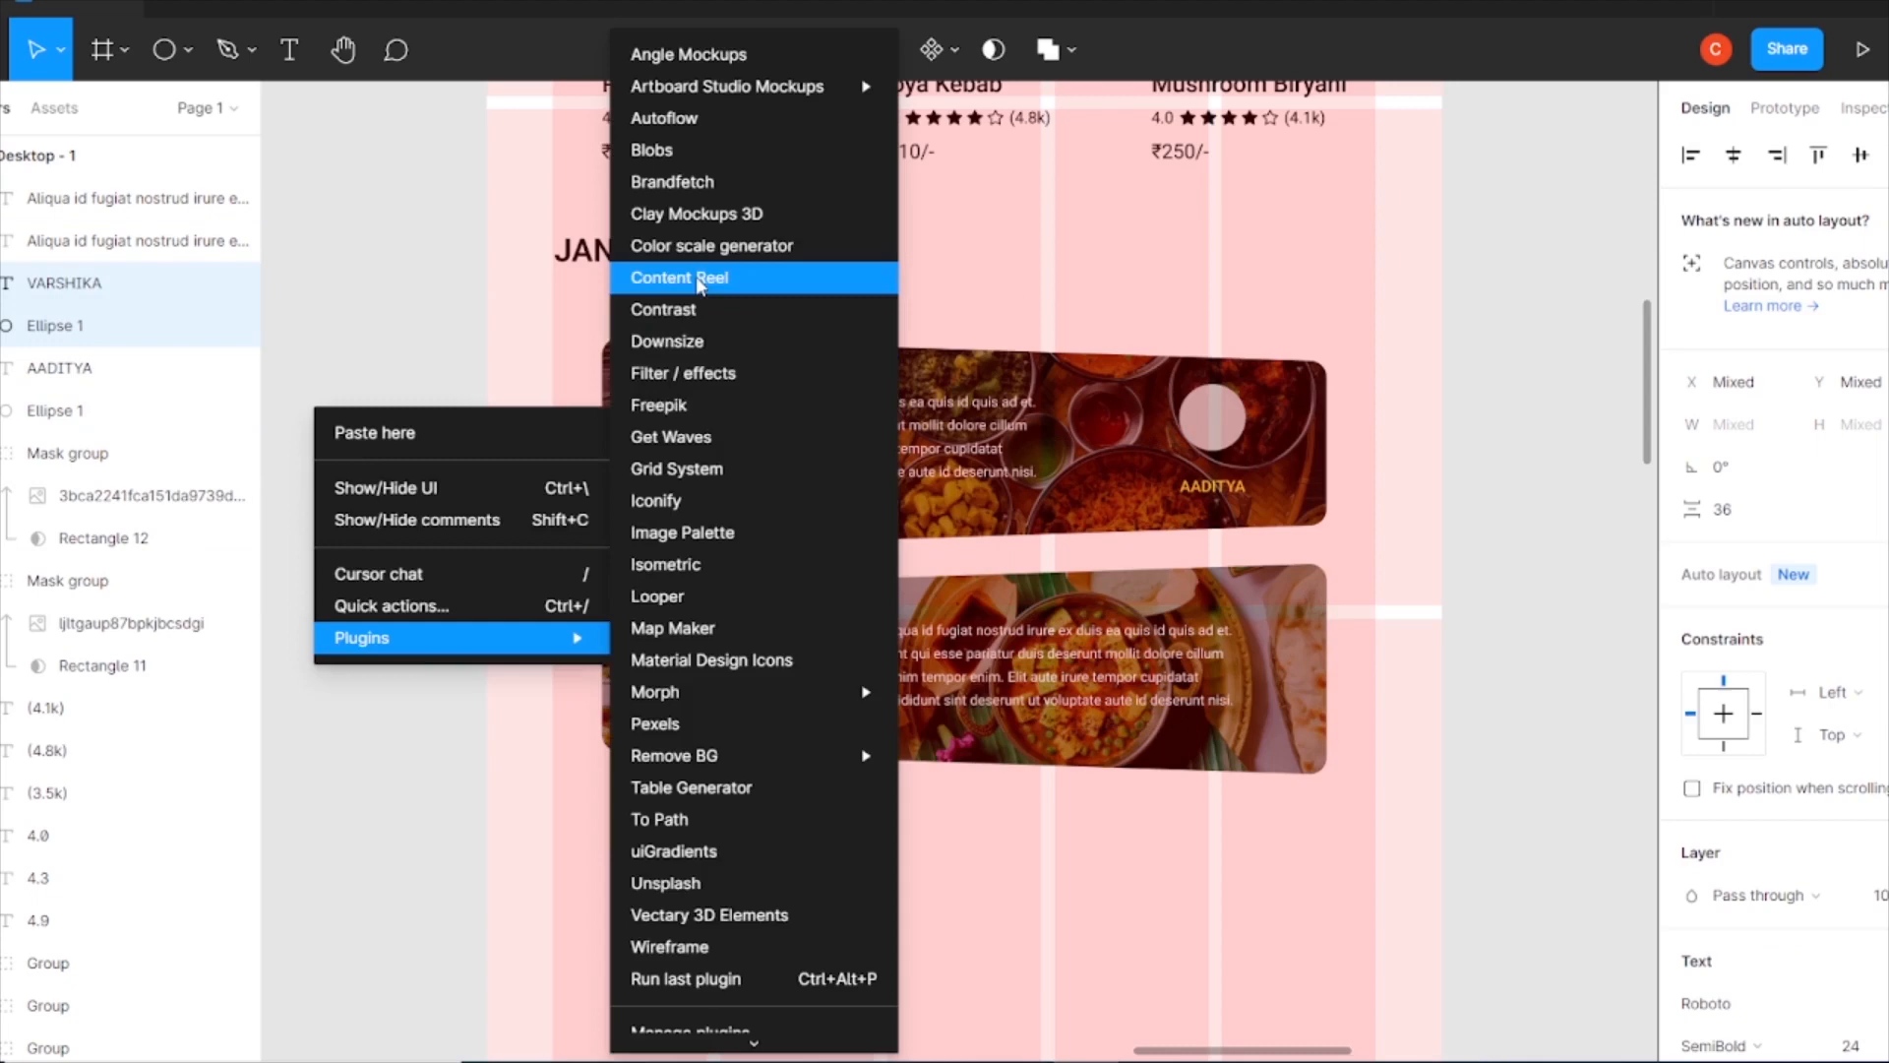
click(709, 278)
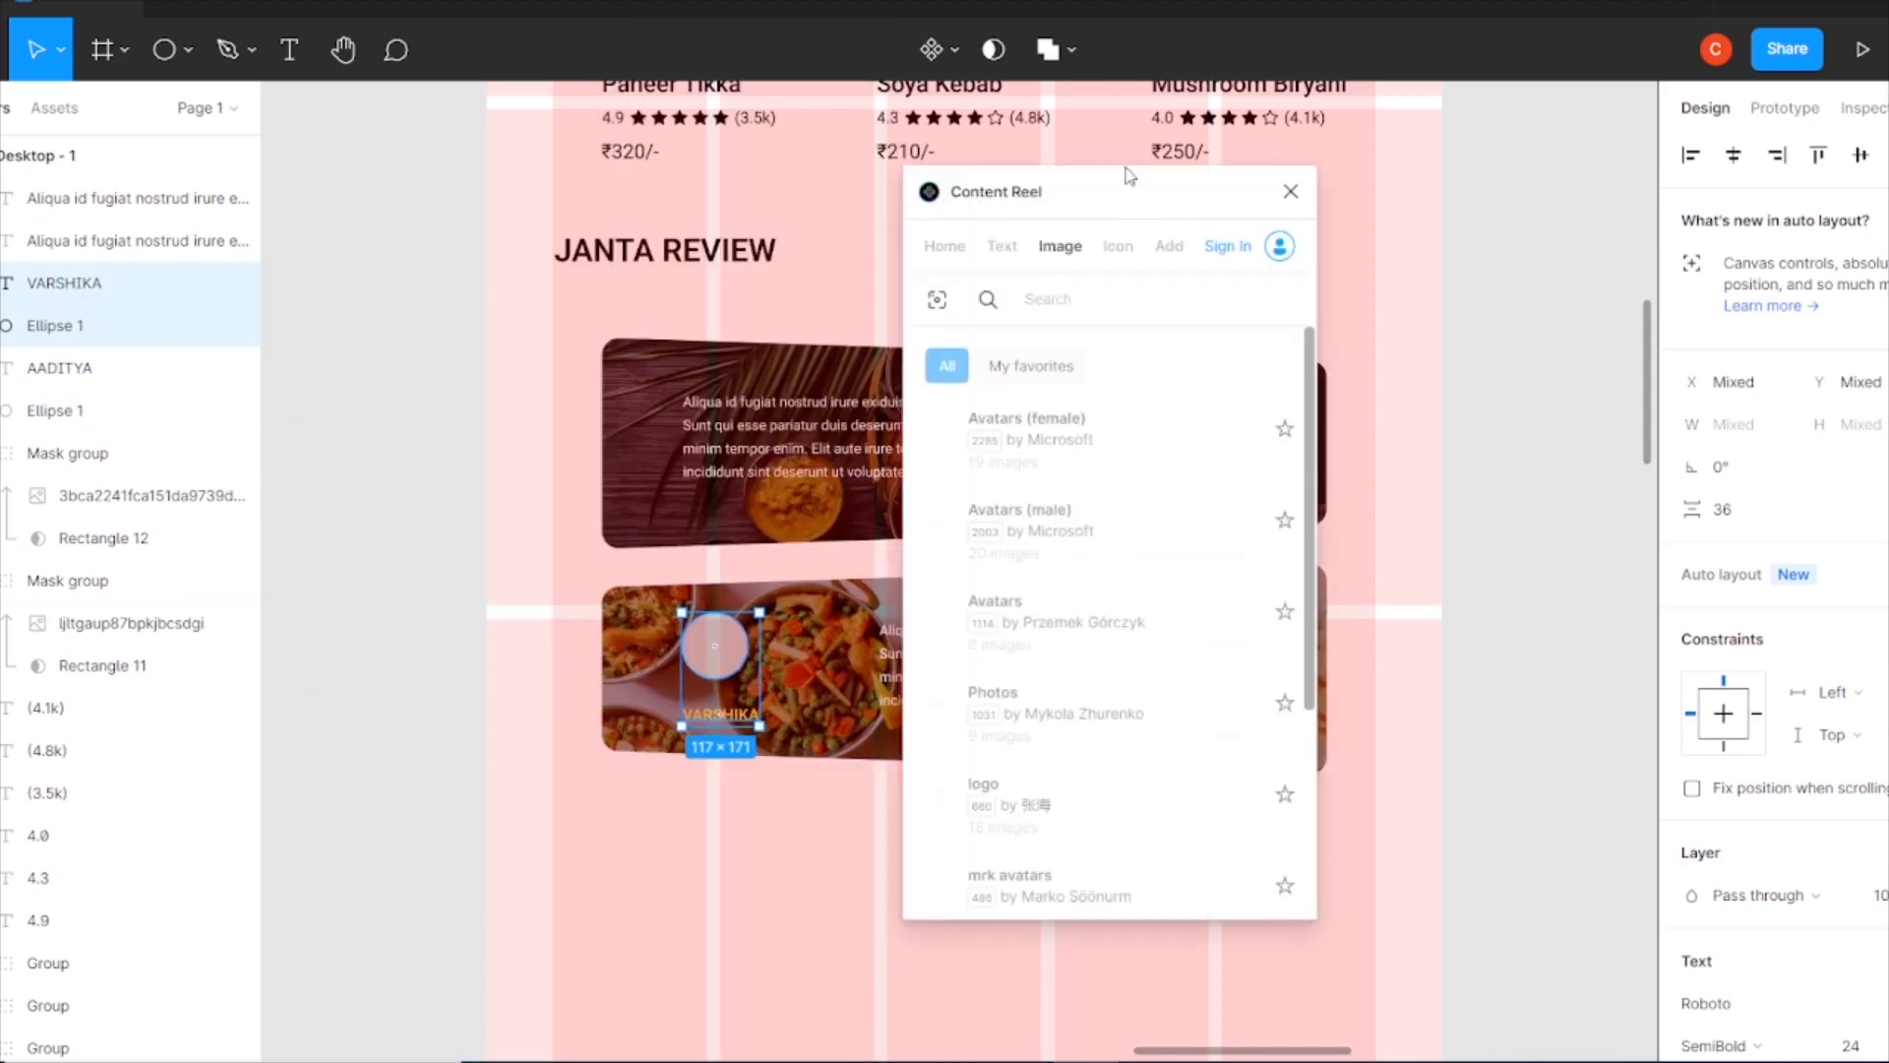
click(1055, 219)
drag(944, 251, 469, 253)
click(1210, 439)
click(230, 585)
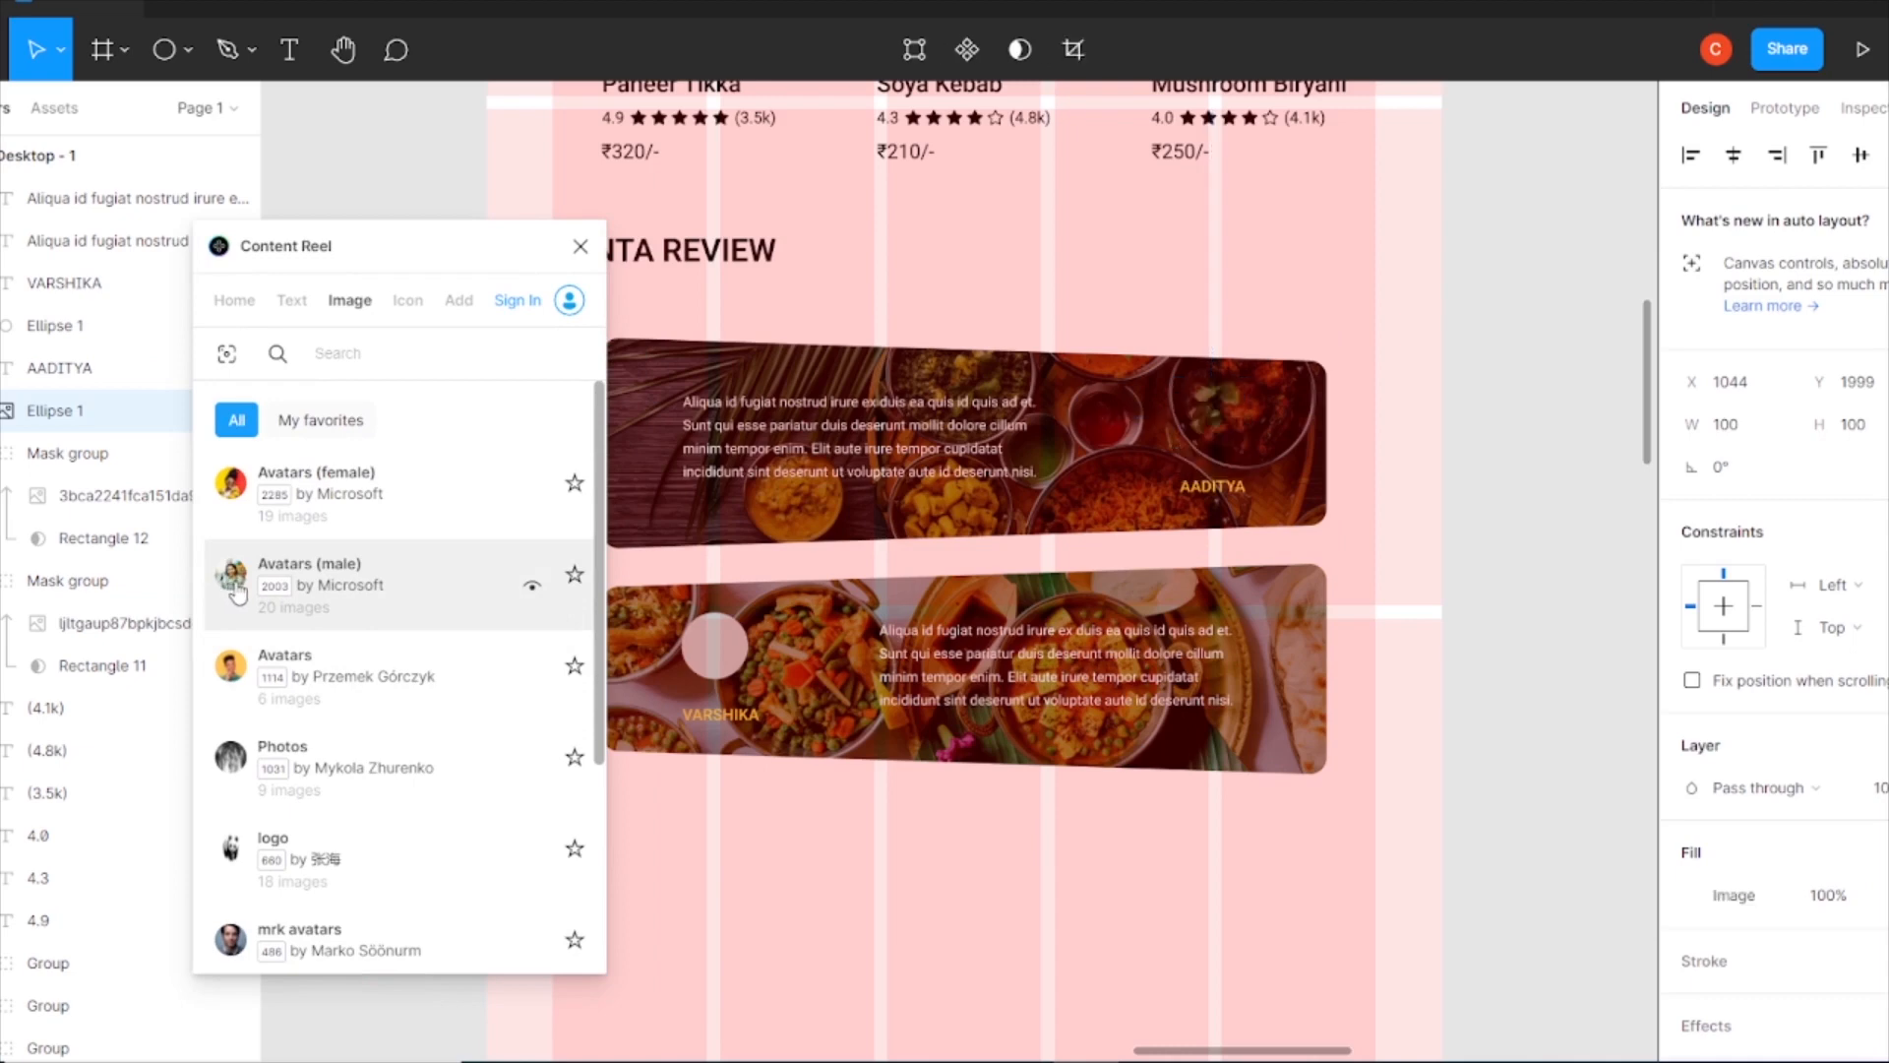
- Fill the lower banner's circle with an image from the Avatars (female) set and close Content Reel
click(714, 646)
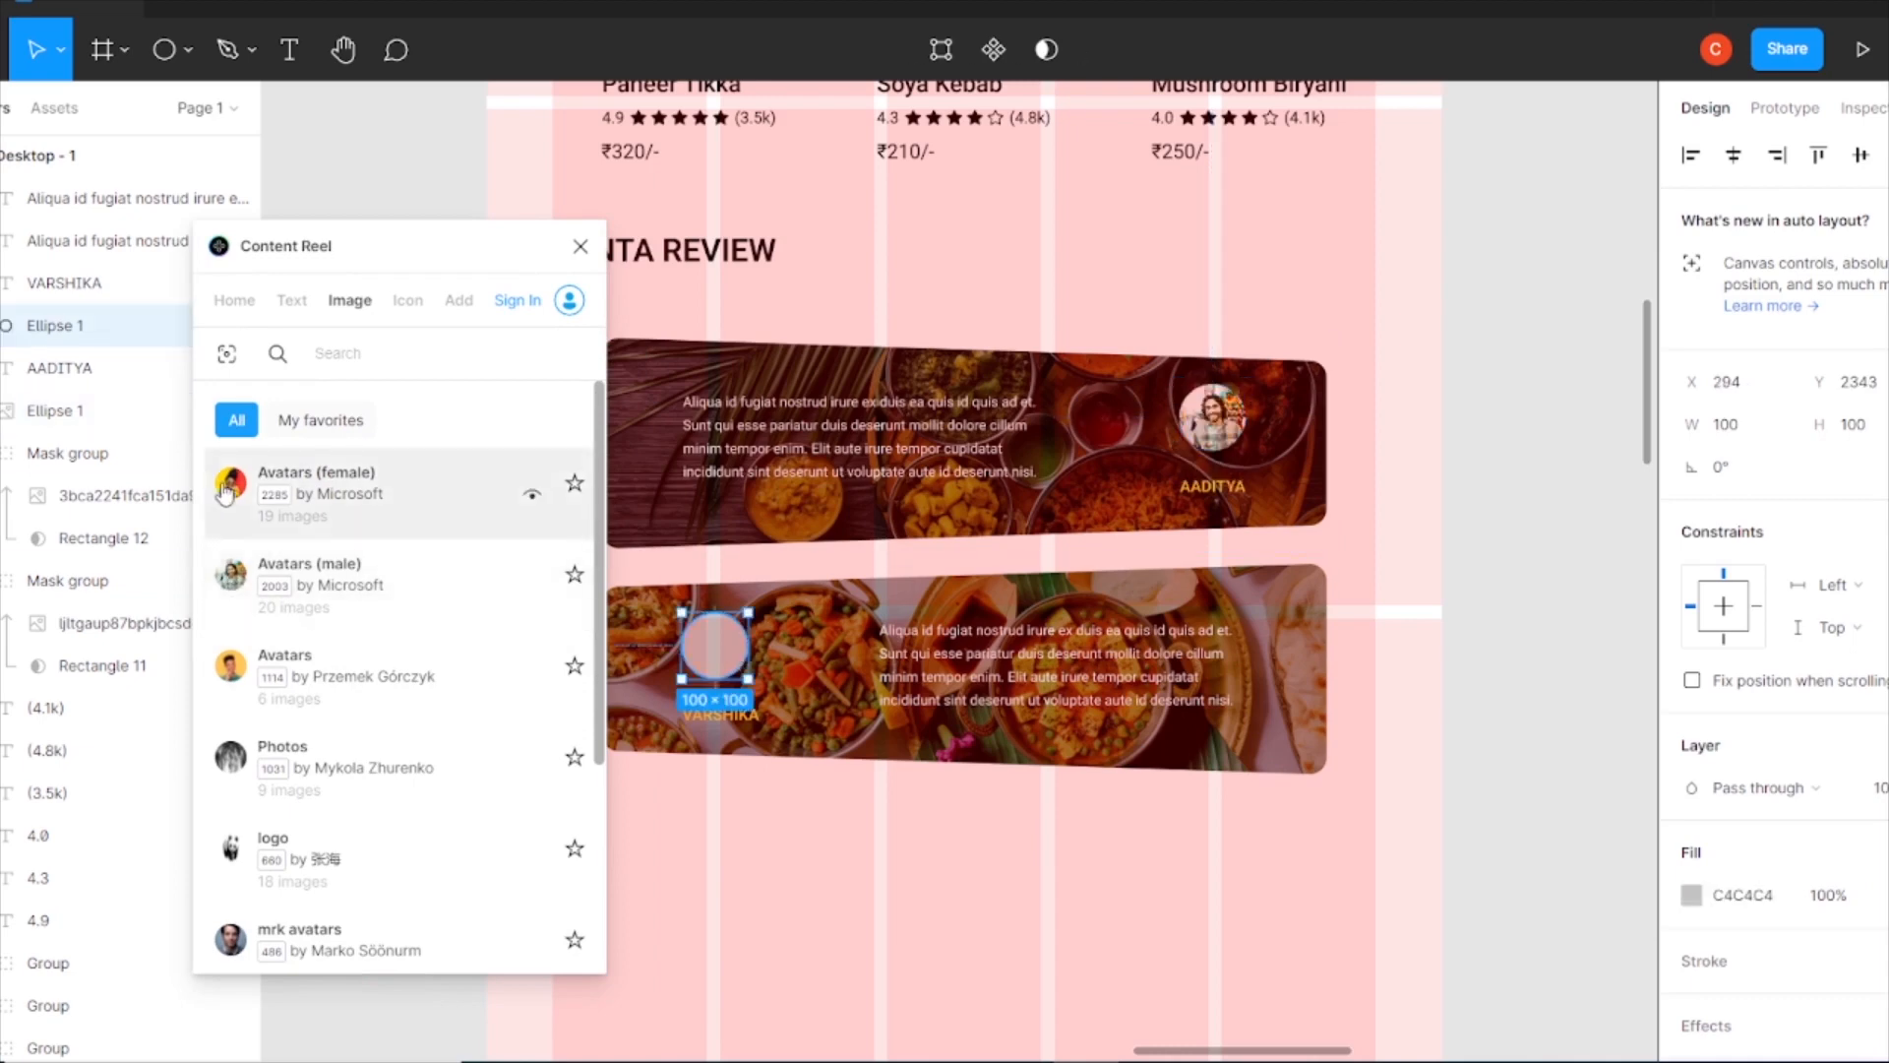
click(232, 582)
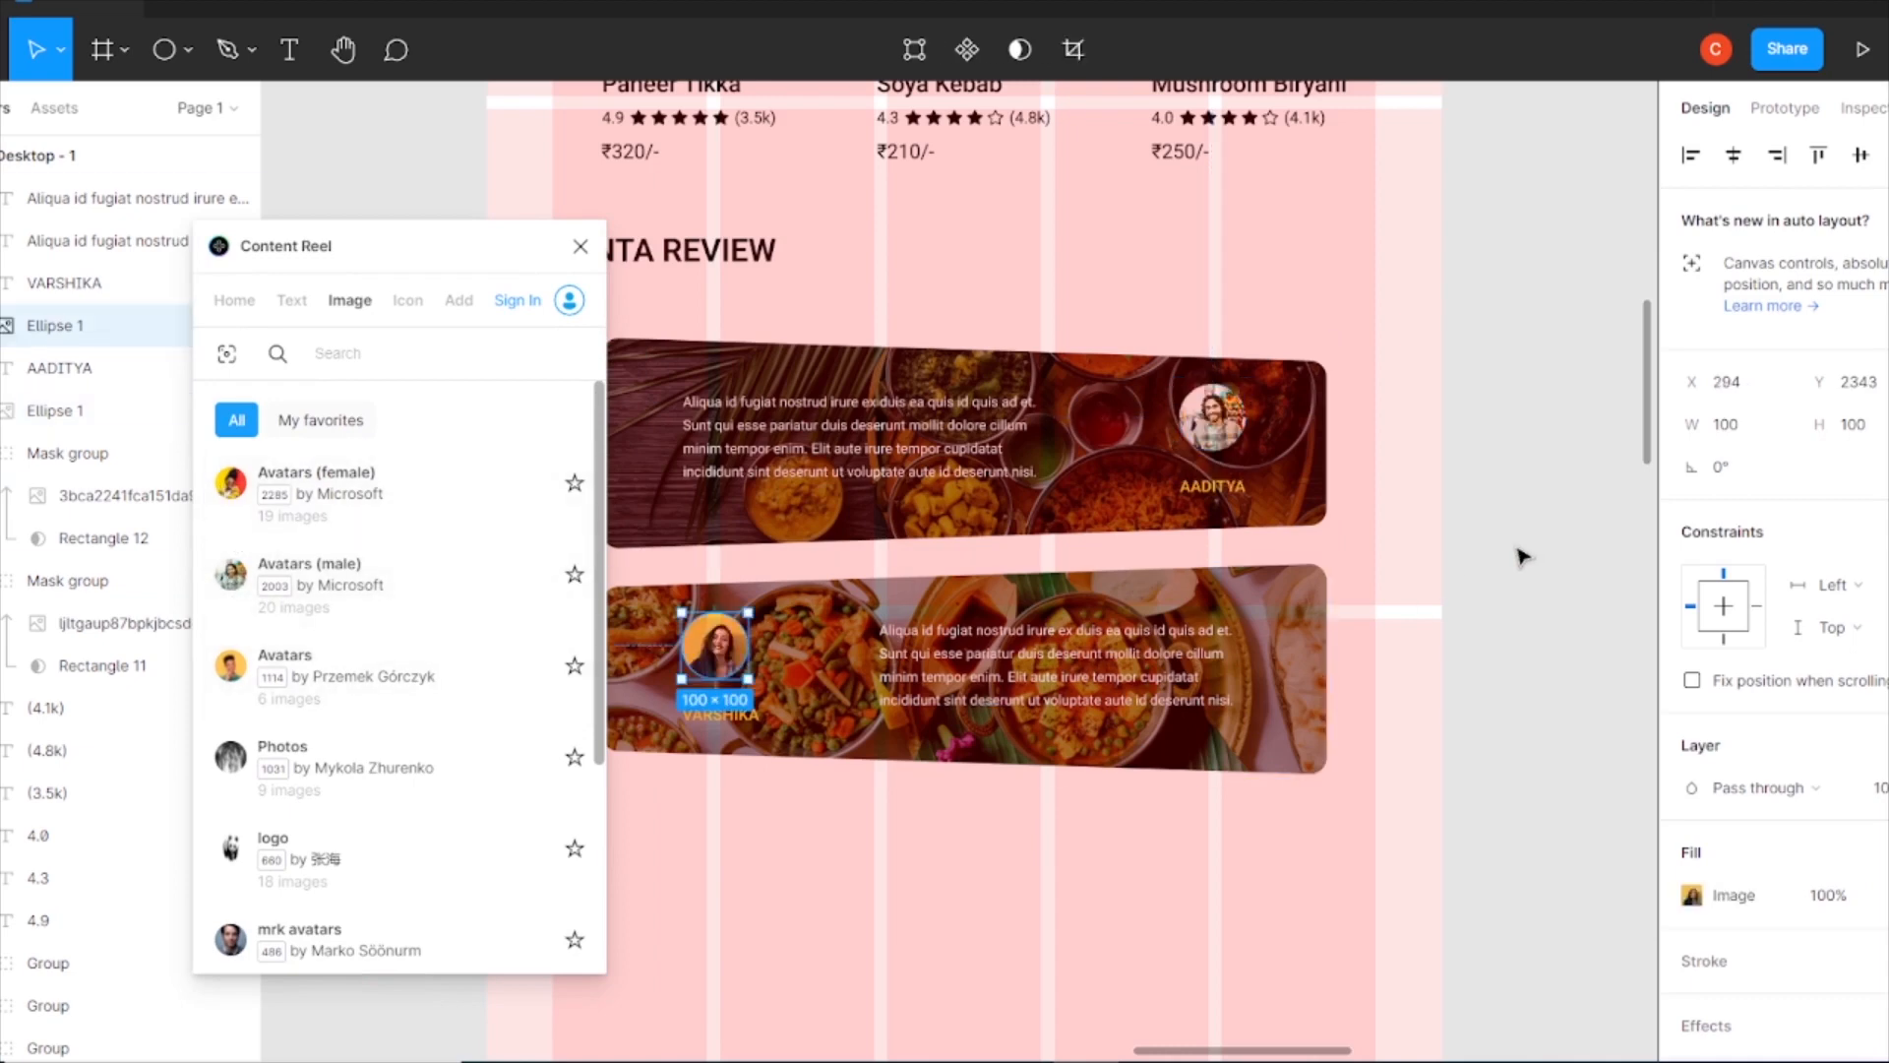
click(583, 258)
- Widen both review paragraphs towards their avatars, the lower one to about 667 × 152
click(969, 438)
drag(1052, 443, 1126, 448)
click(960, 666)
drag(880, 669, 806, 669)
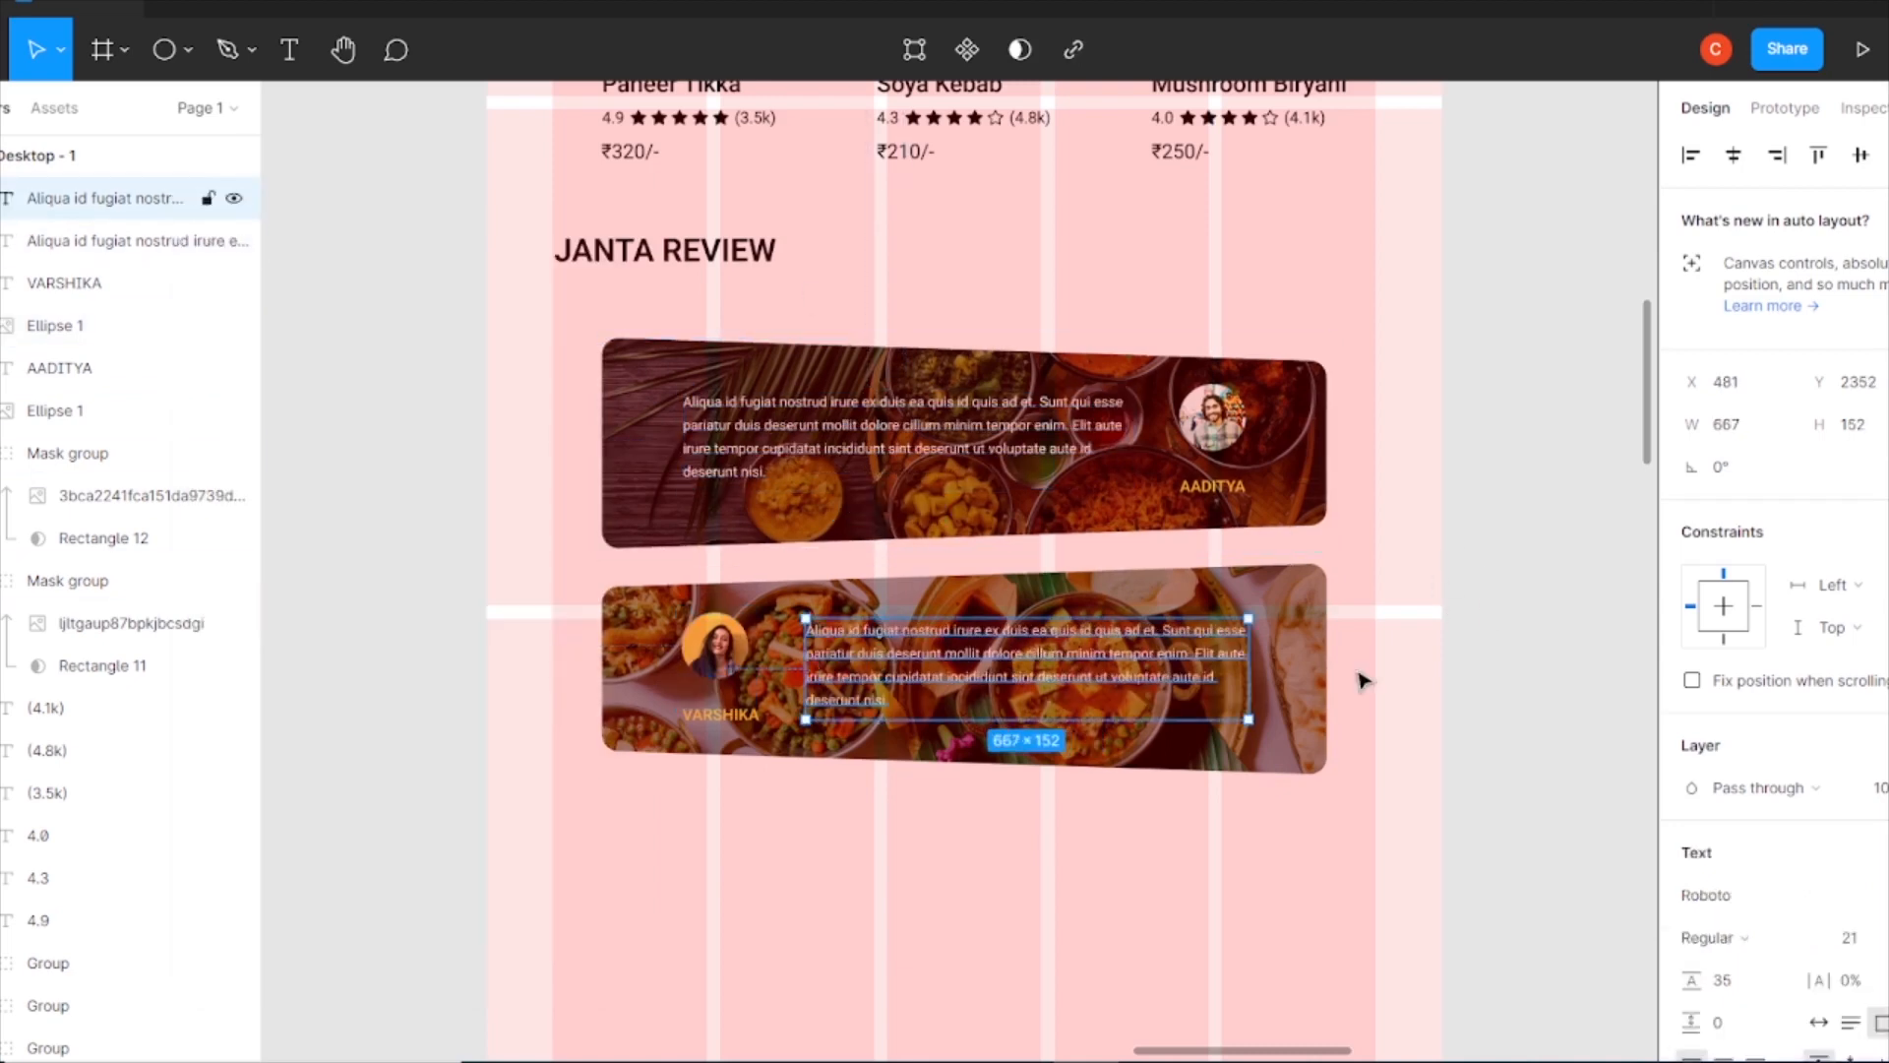
click(1410, 645)
- Align the lower banner's avatar and reviewer name on their horizontal centres
click(723, 659)
shift+click(726, 713)
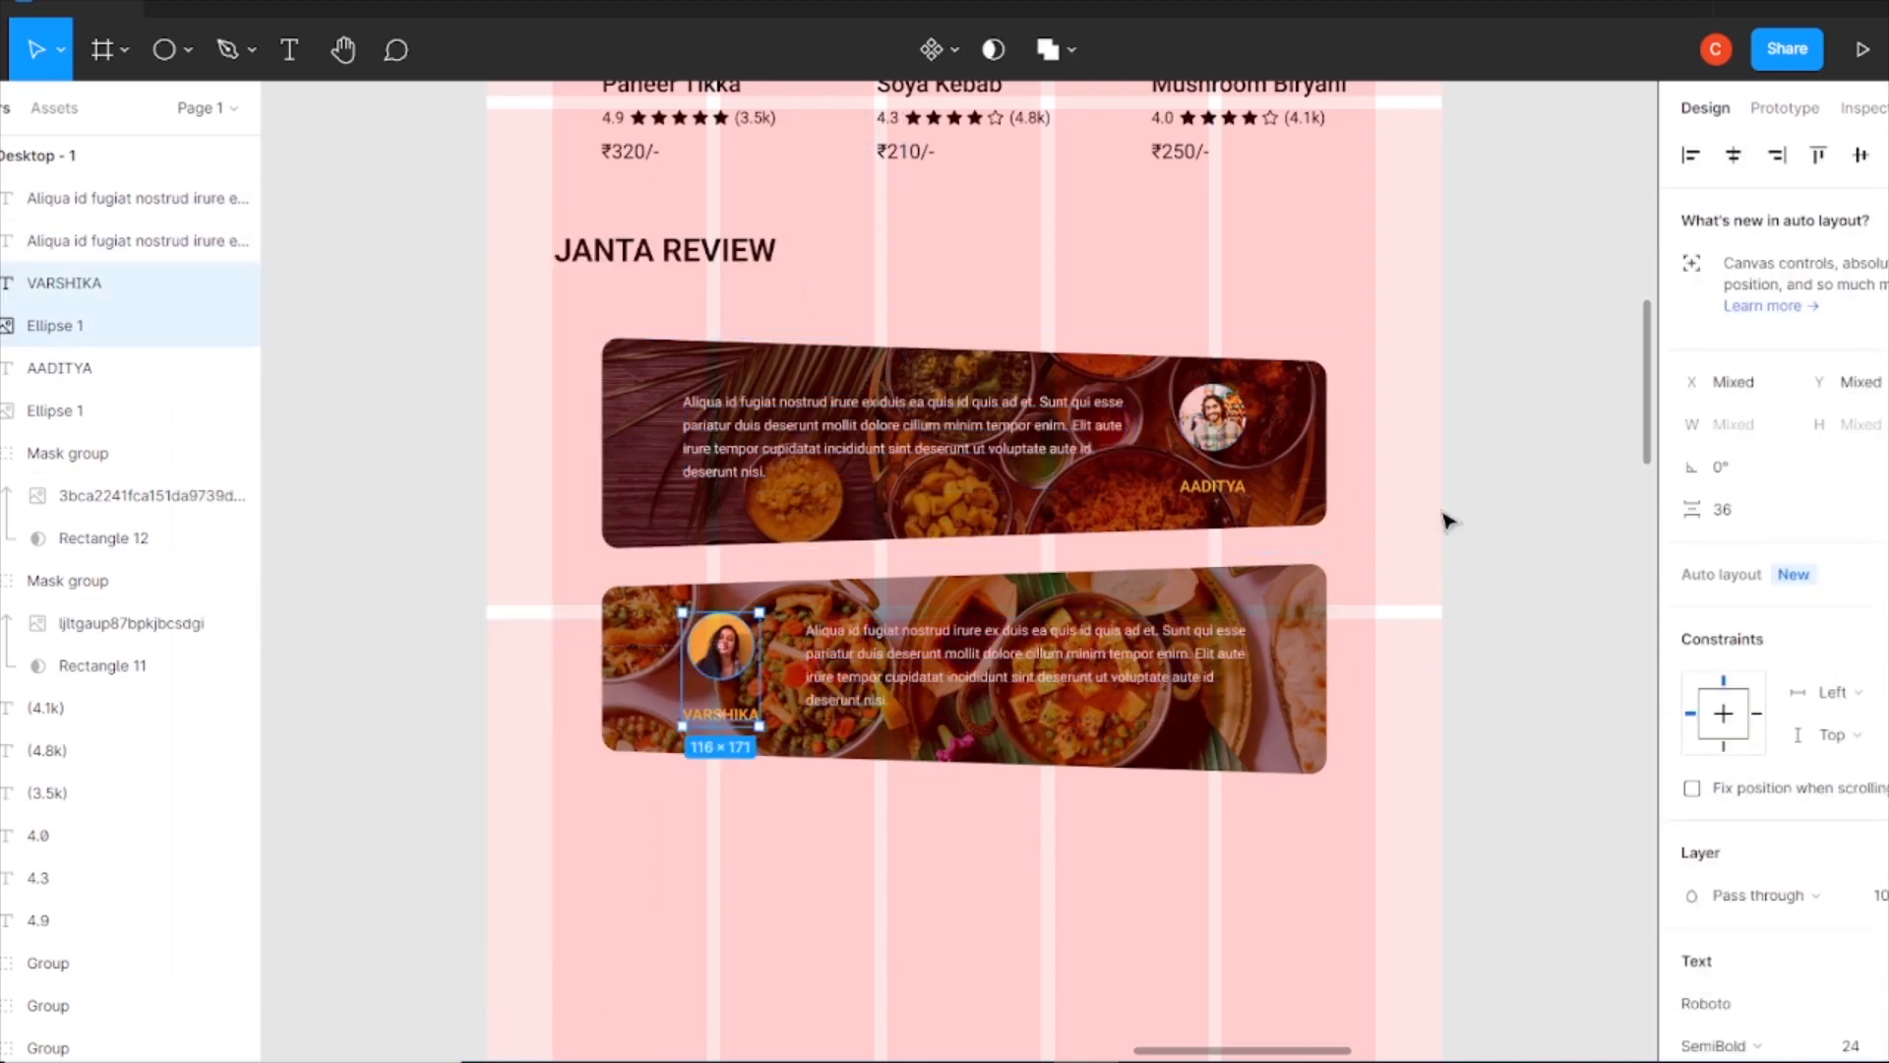
click(1471, 516)
- Copy the JANTA REVIEW heading below the banners and change its text to TOP COLLECTIONS
scroll(1473, 517, down, 5)
click(807, 411)
drag(807, 410, 836, 728)
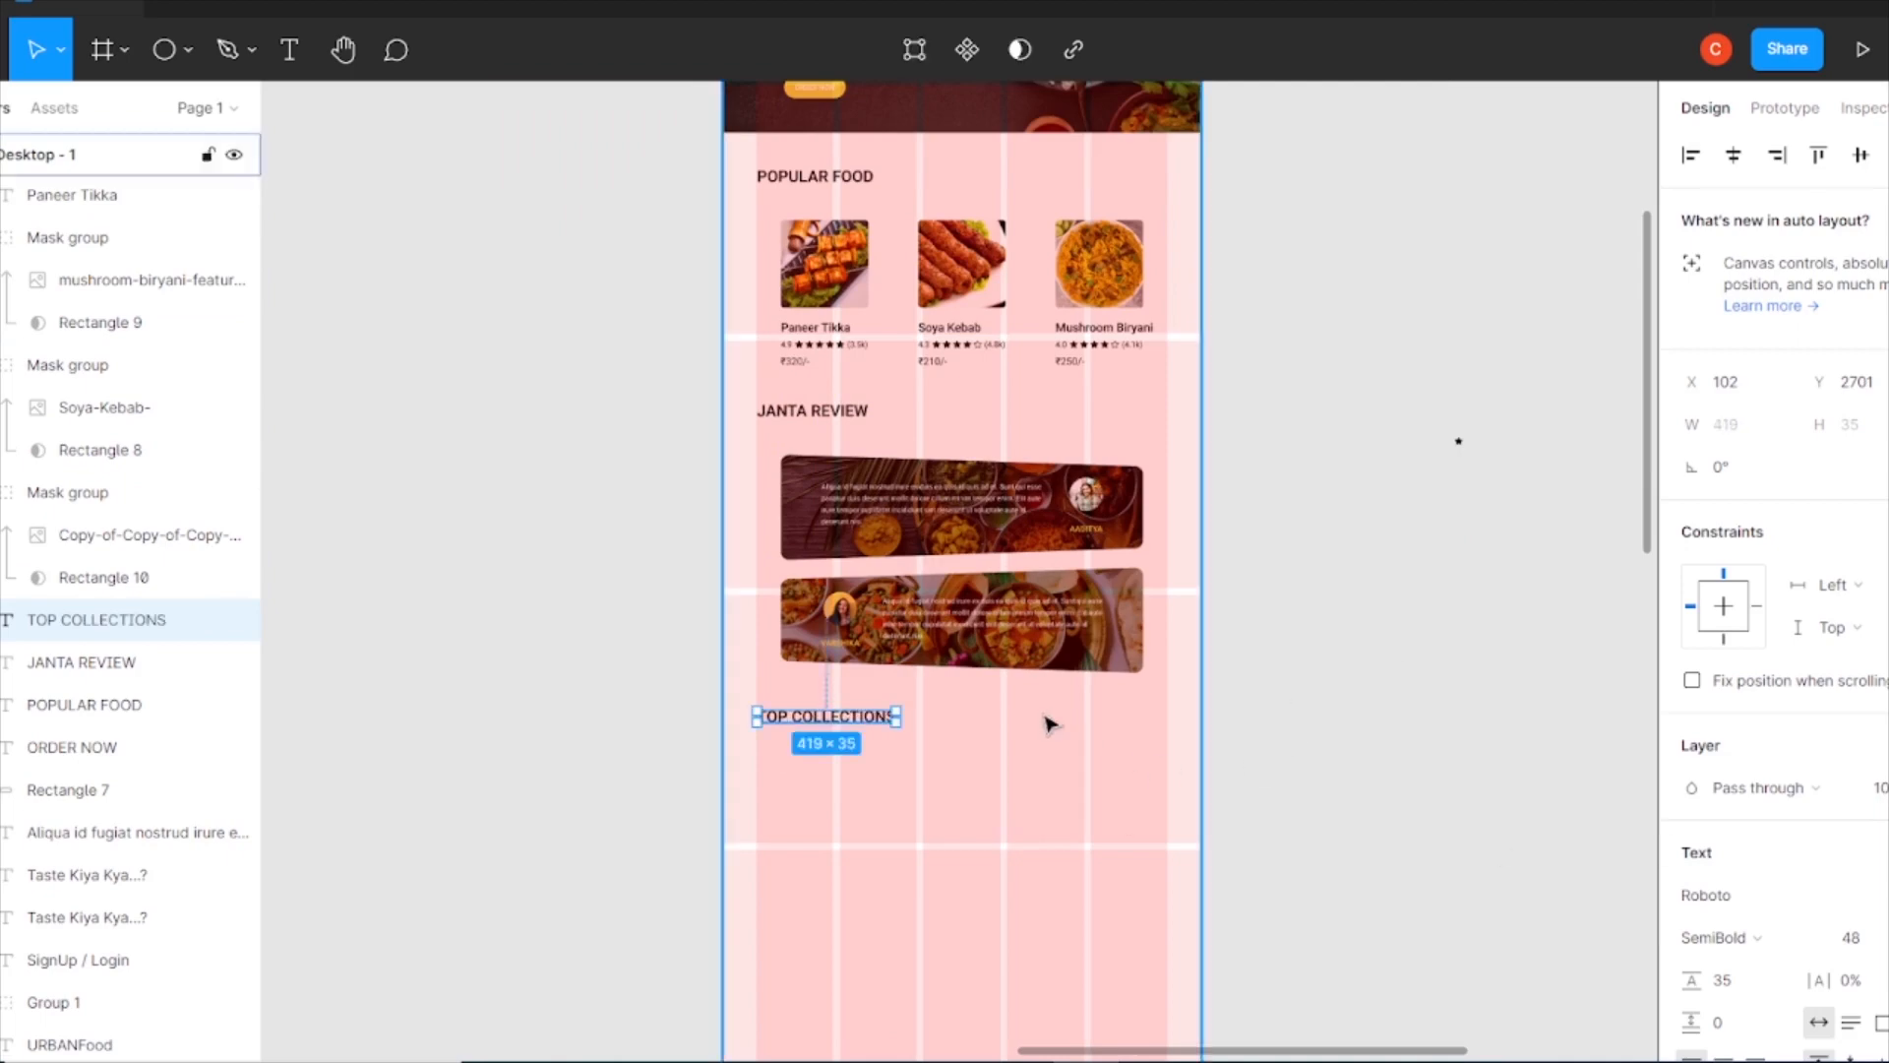
- Check the size of the Paneer Tikka photo in the Popular Food section
scroll(1051, 725, up, 3)
scroll(1037, 759, down, 1)
scroll(982, 640, up, 5)
drag(612, 105, 1375, 478)
key(ctrl+minus)
click(1375, 482)
click(866, 406)
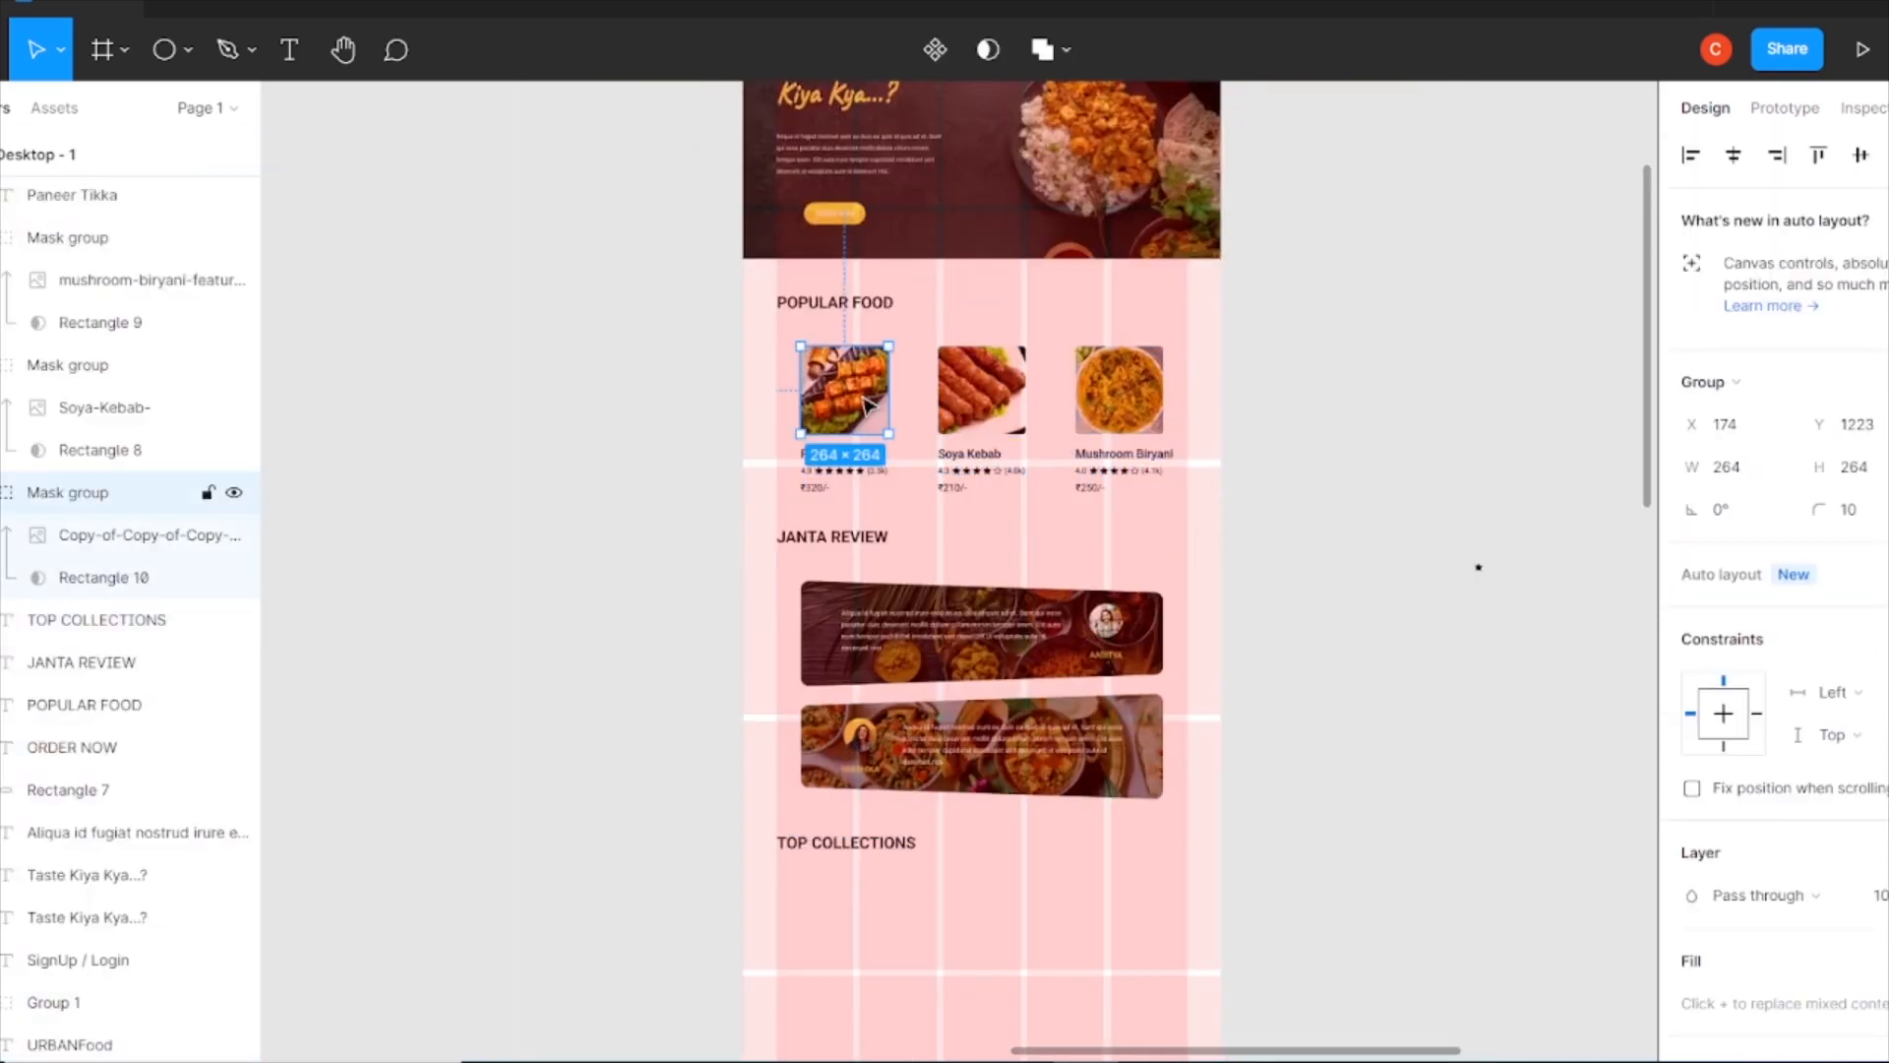
scroll(866, 406, down, 1)
- Draw a 264 × 264 rectangle below the TOP COLLECTIONS heading and place it at X 174, Y 2850
click(188, 51)
click(212, 104)
click(829, 832)
click(1882, 426)
text(26)
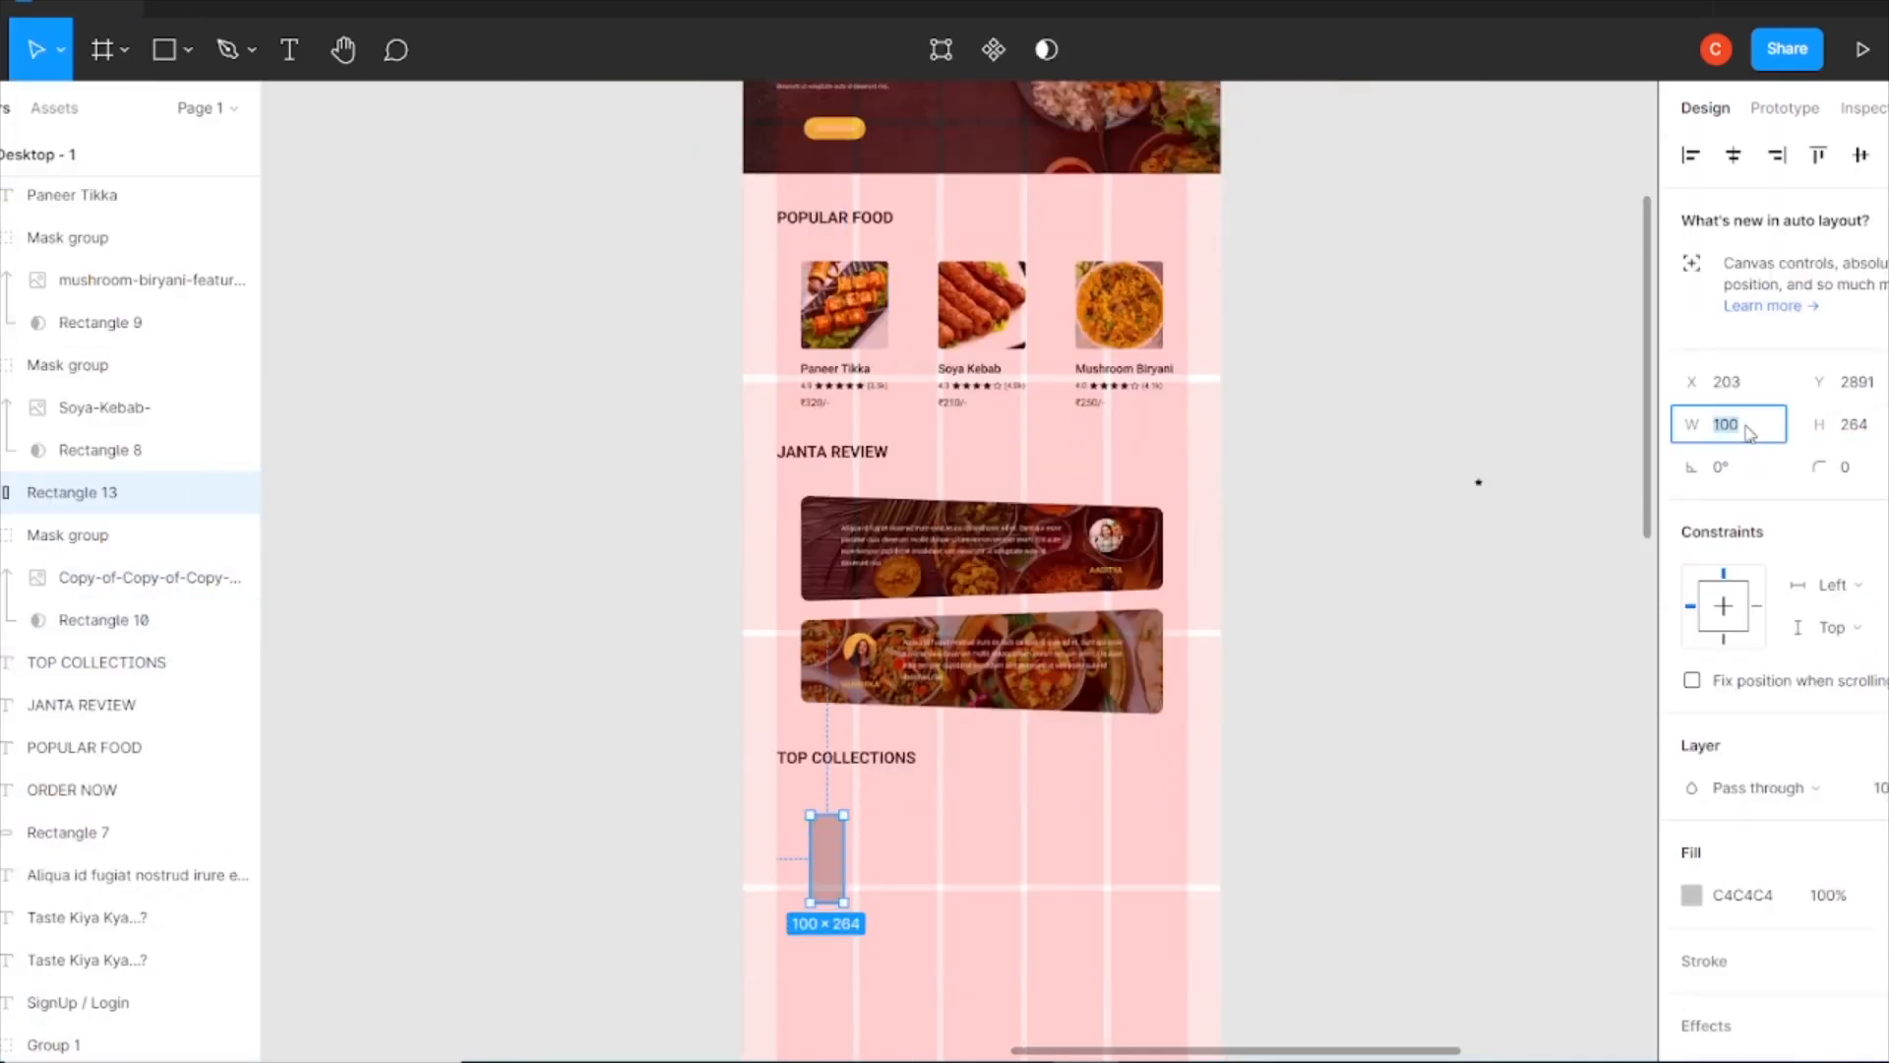
text(234)
key(Return)
key(Return)
key(ctrl+plus)
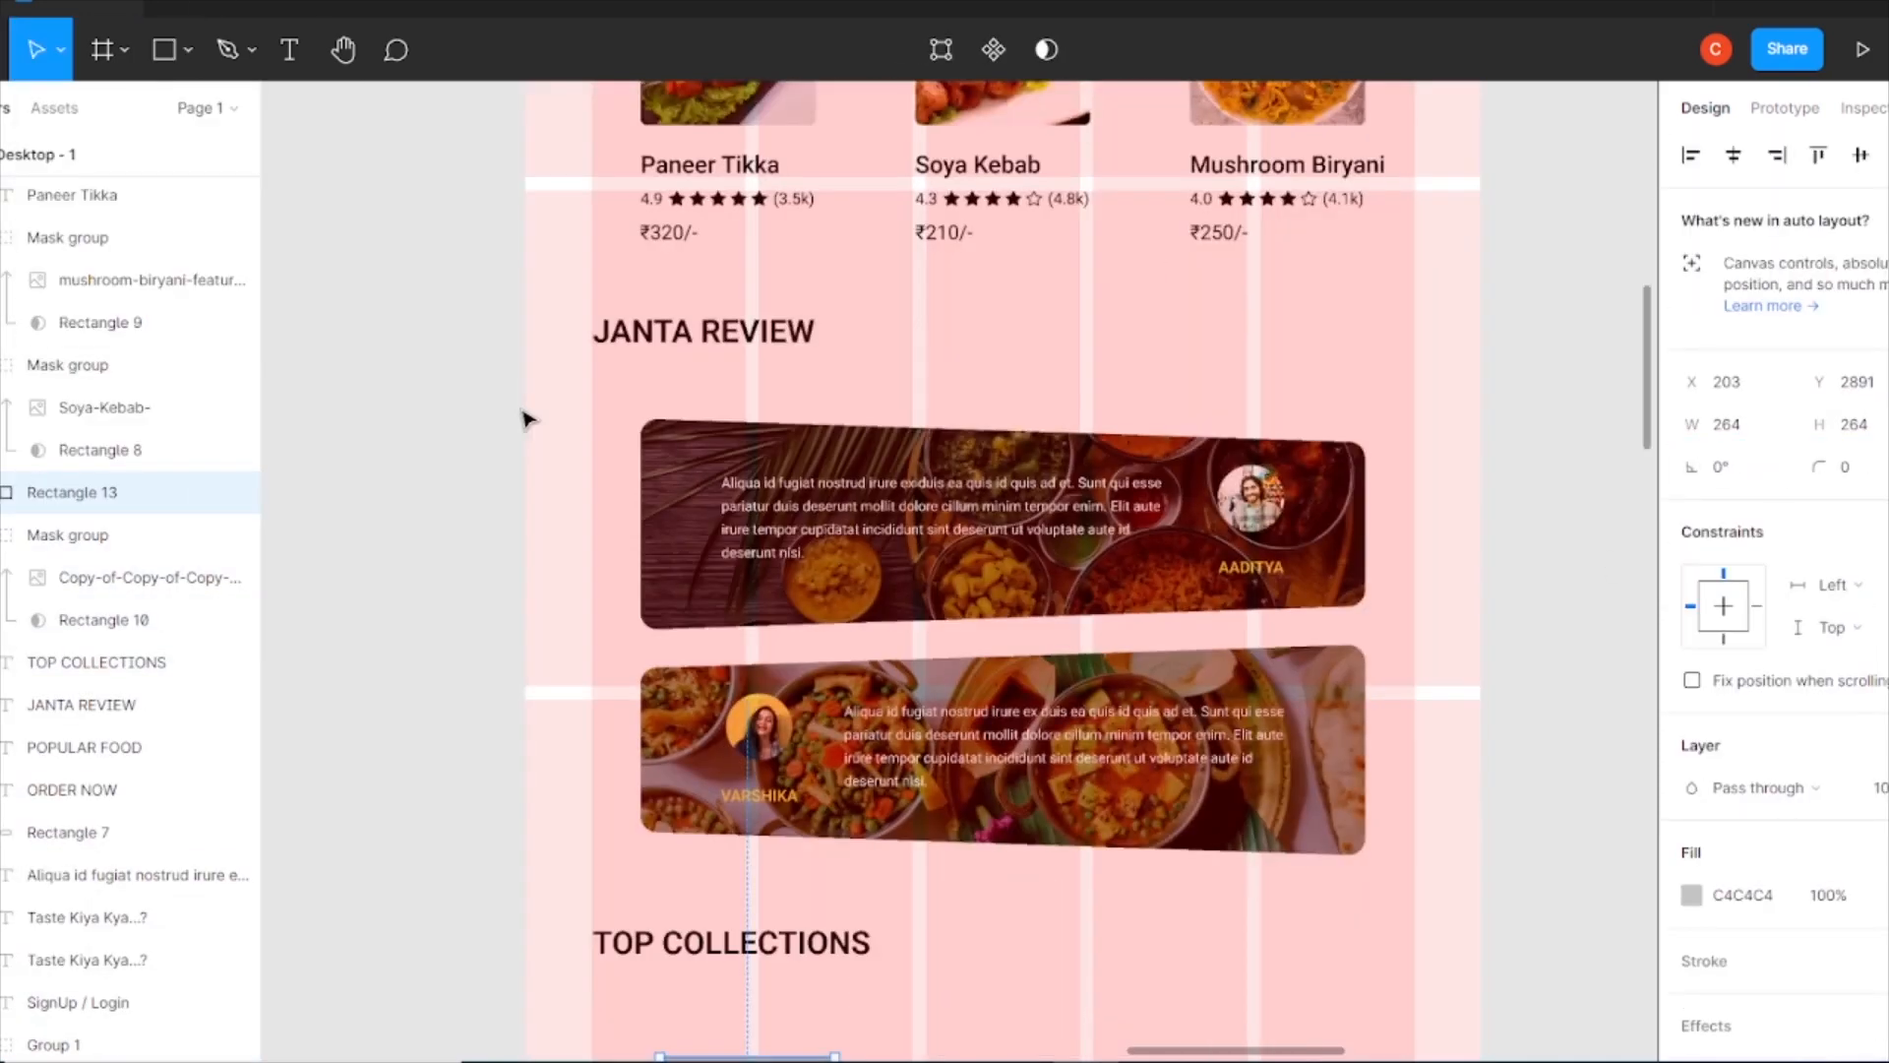
scroll(1017, 557, down, 5)
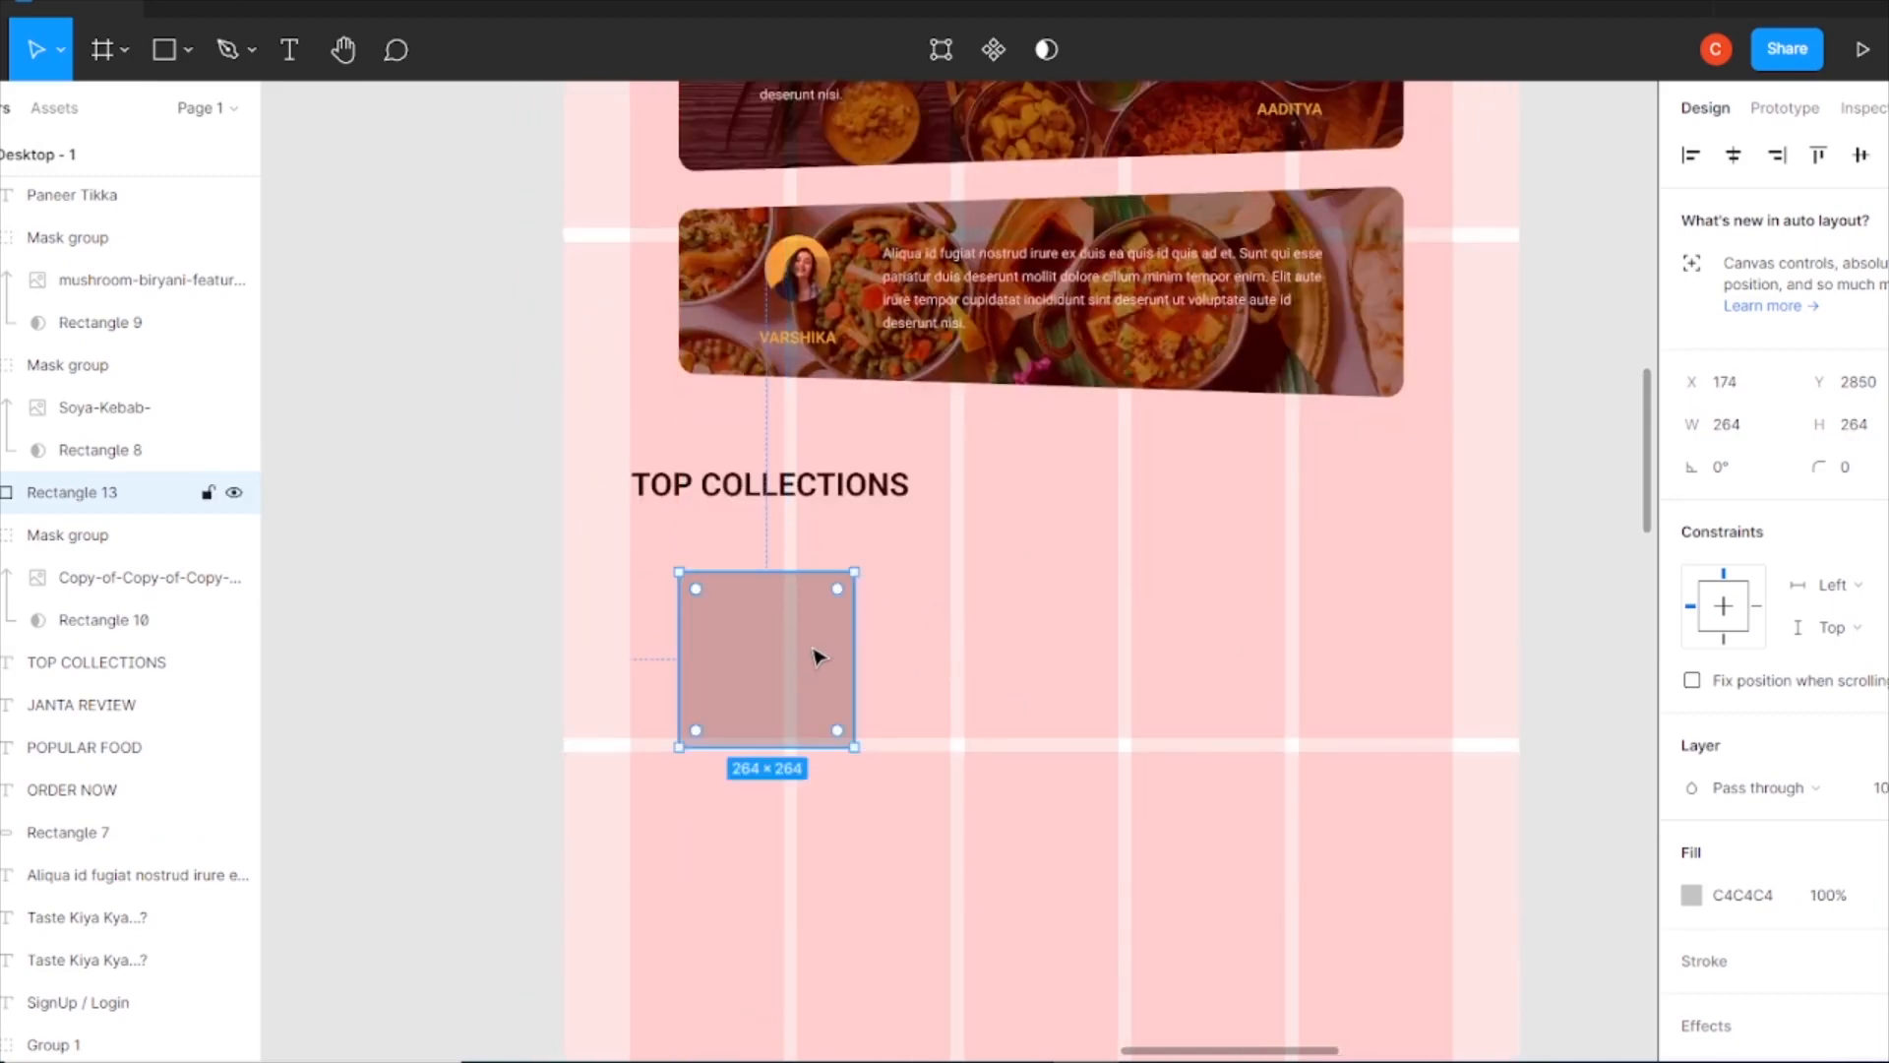
- Duplicate the square twice to its right in even steps and set the two outer squares to 200 × 200
drag(823, 654, 1066, 708)
key(ctrl+d)
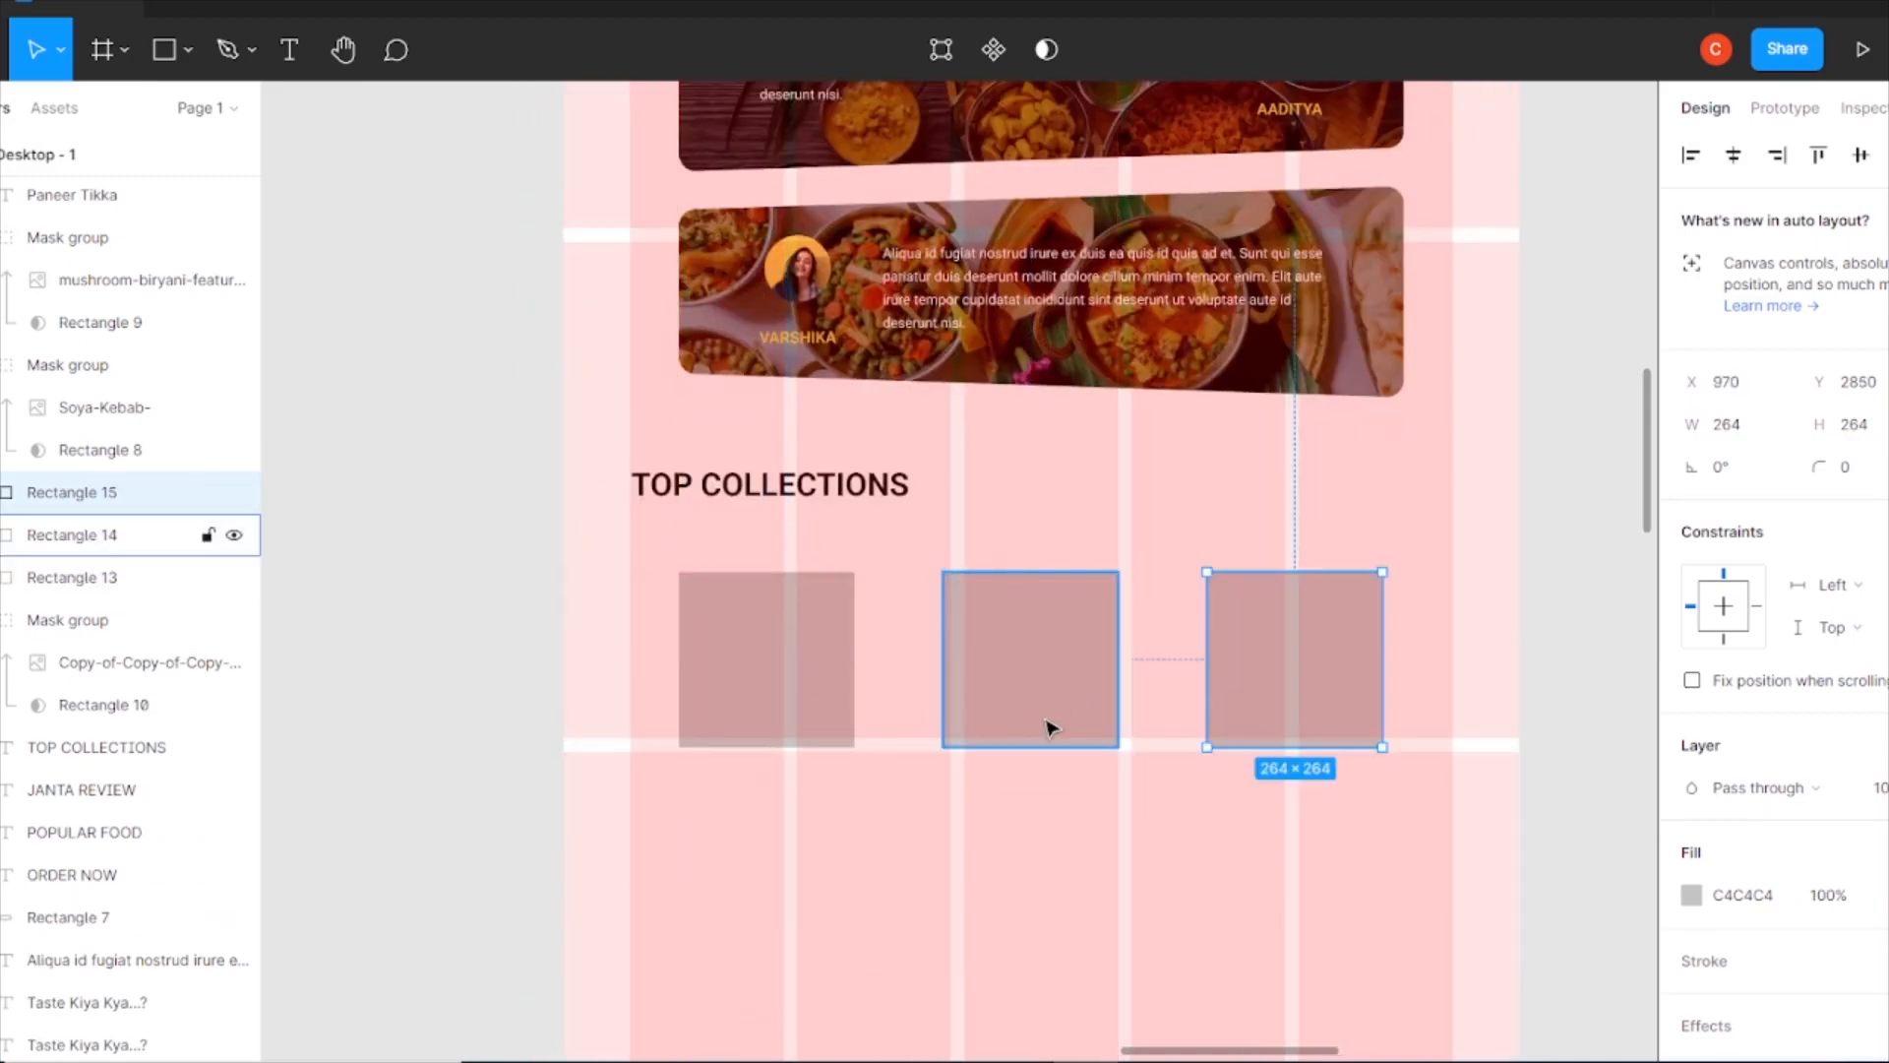
text(230)
key(Return)
text(200)
key(Return)
click(777, 657)
key(Return)
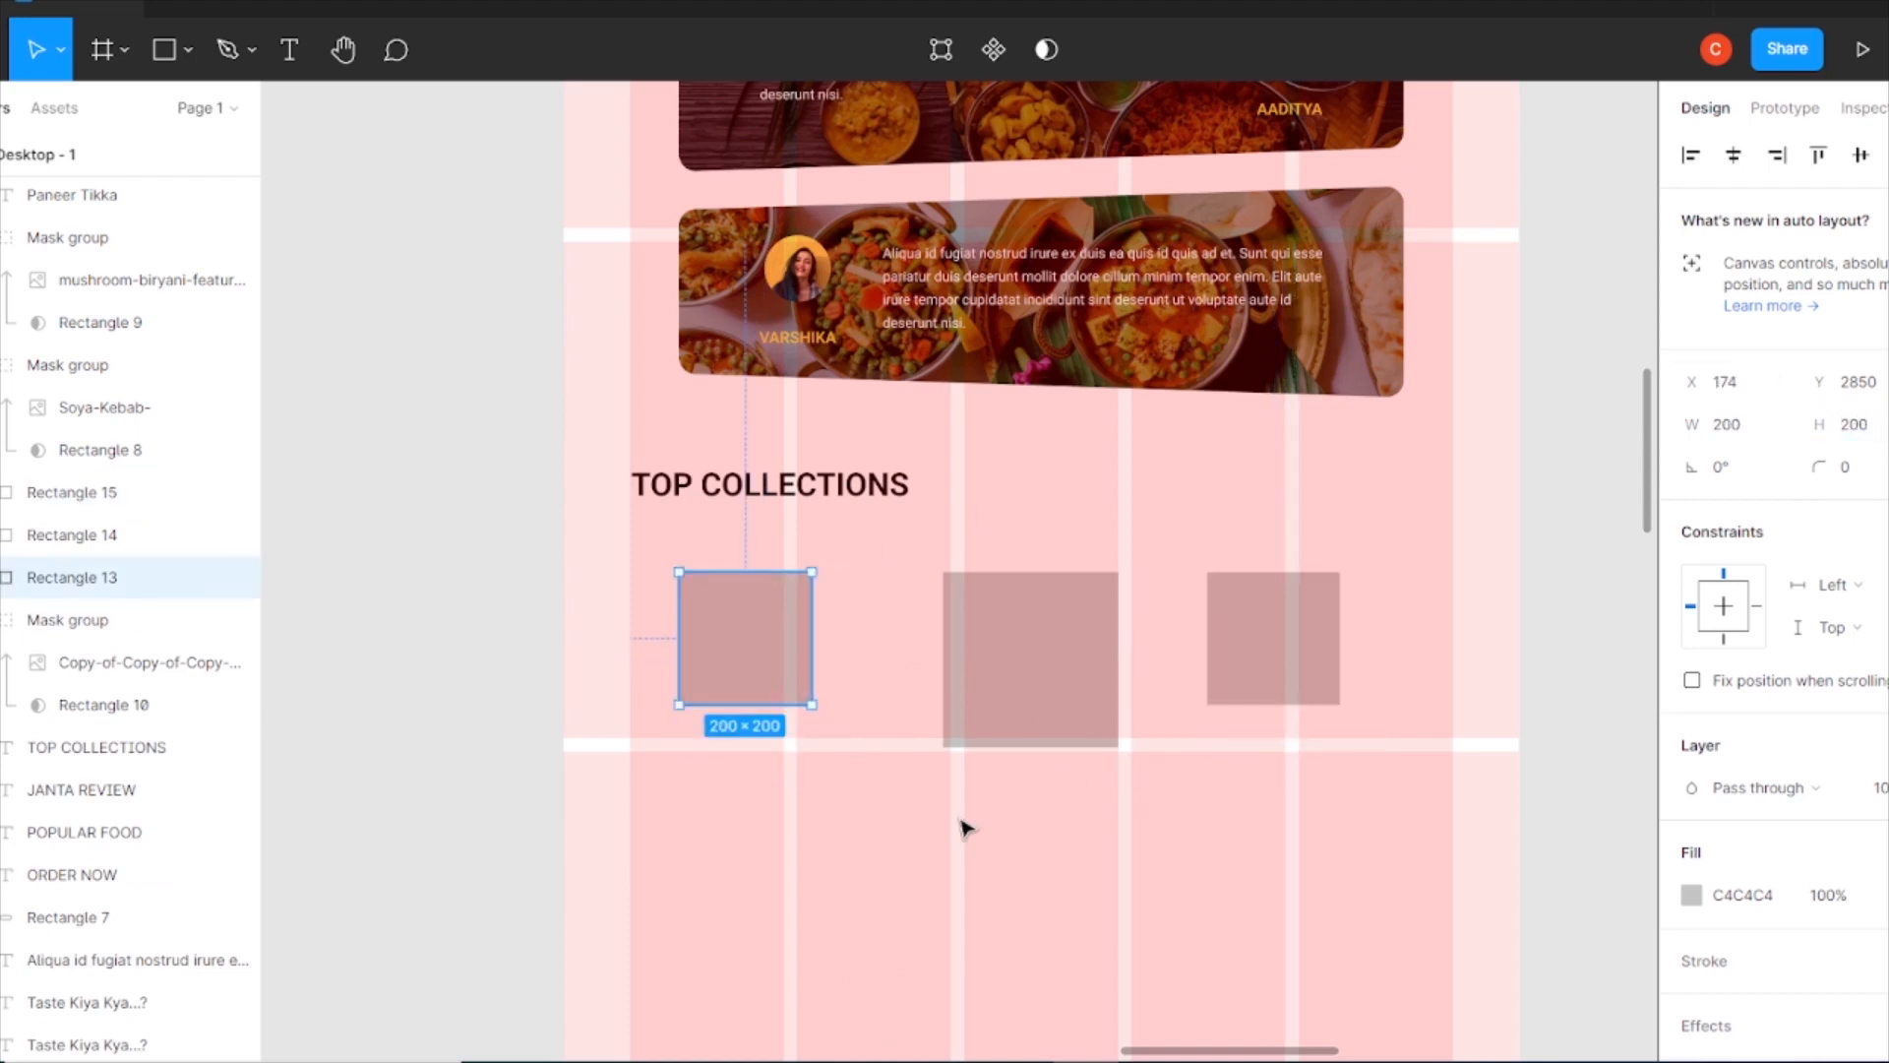
- Align the outer squares evenly on the middle one's vertical centre and round the corners of all three to 10
drag(768, 633, 810, 653)
drag(1228, 642, 1228, 663)
drag(1260, 829, 787, 650)
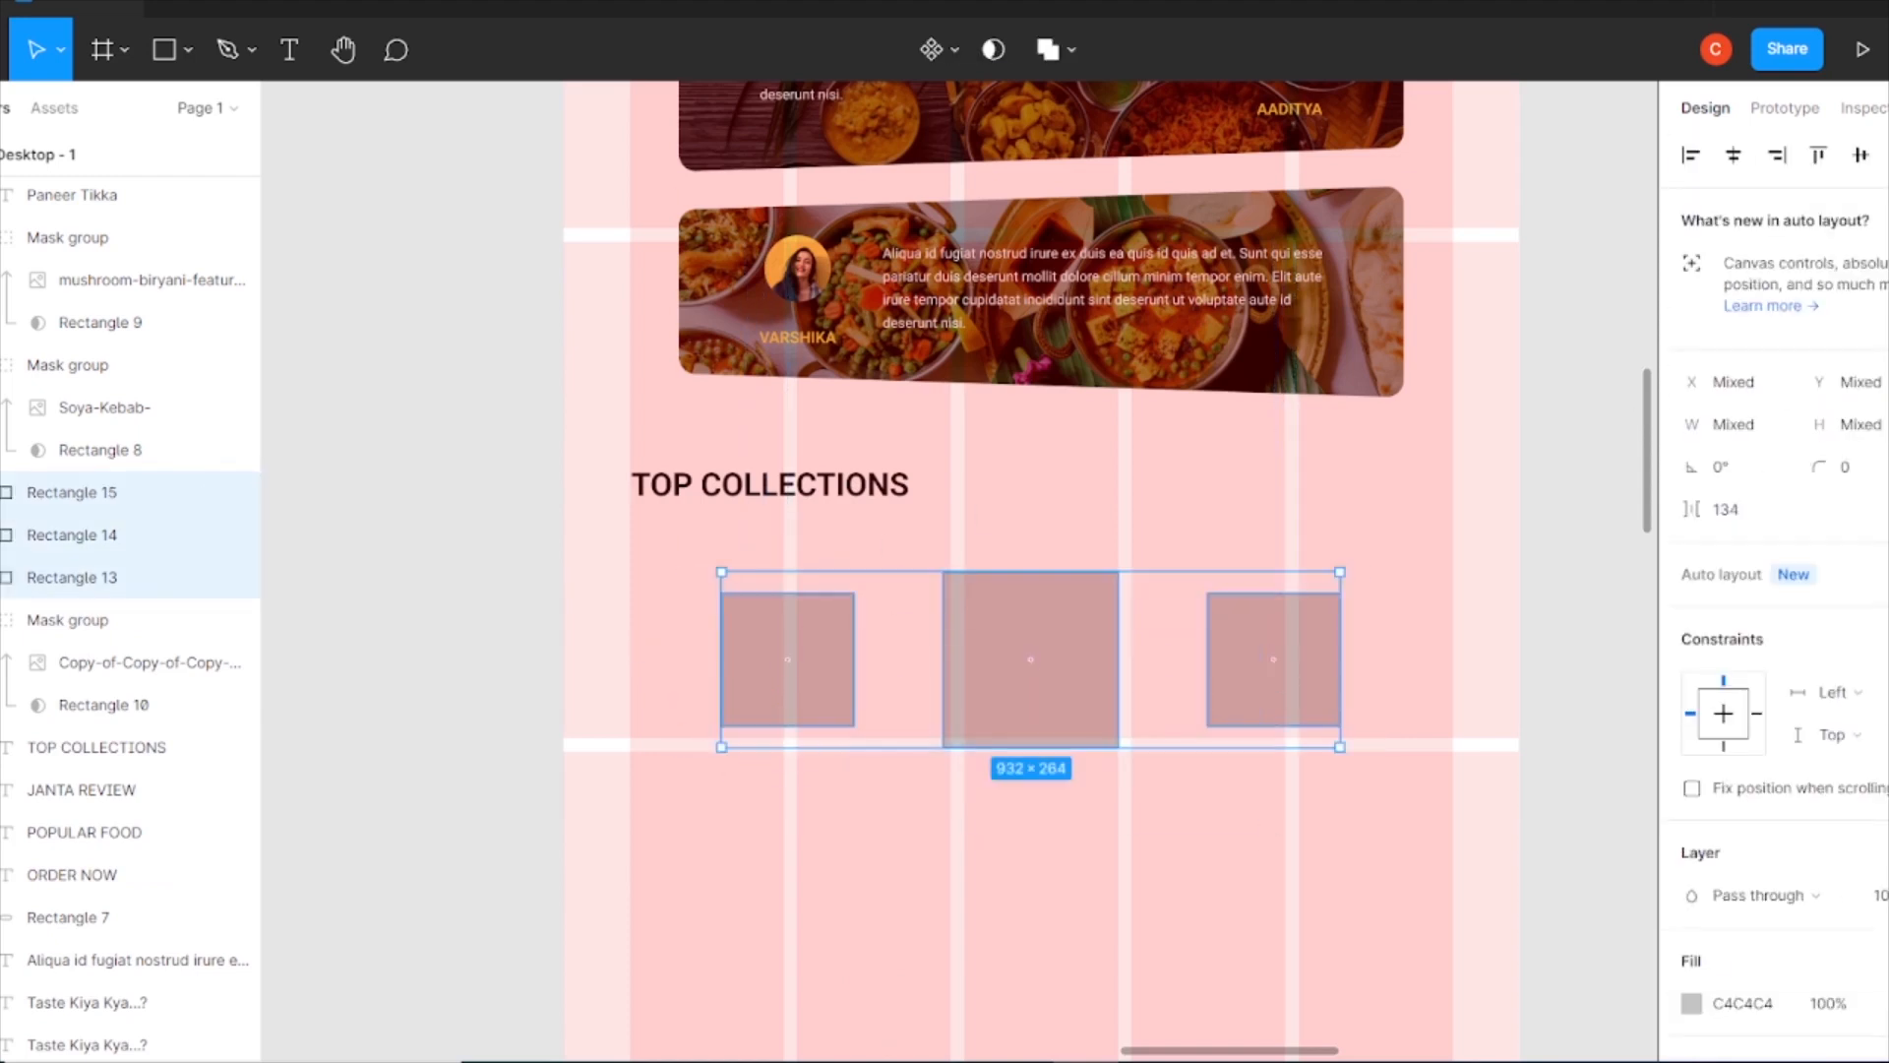
click(1442, 676)
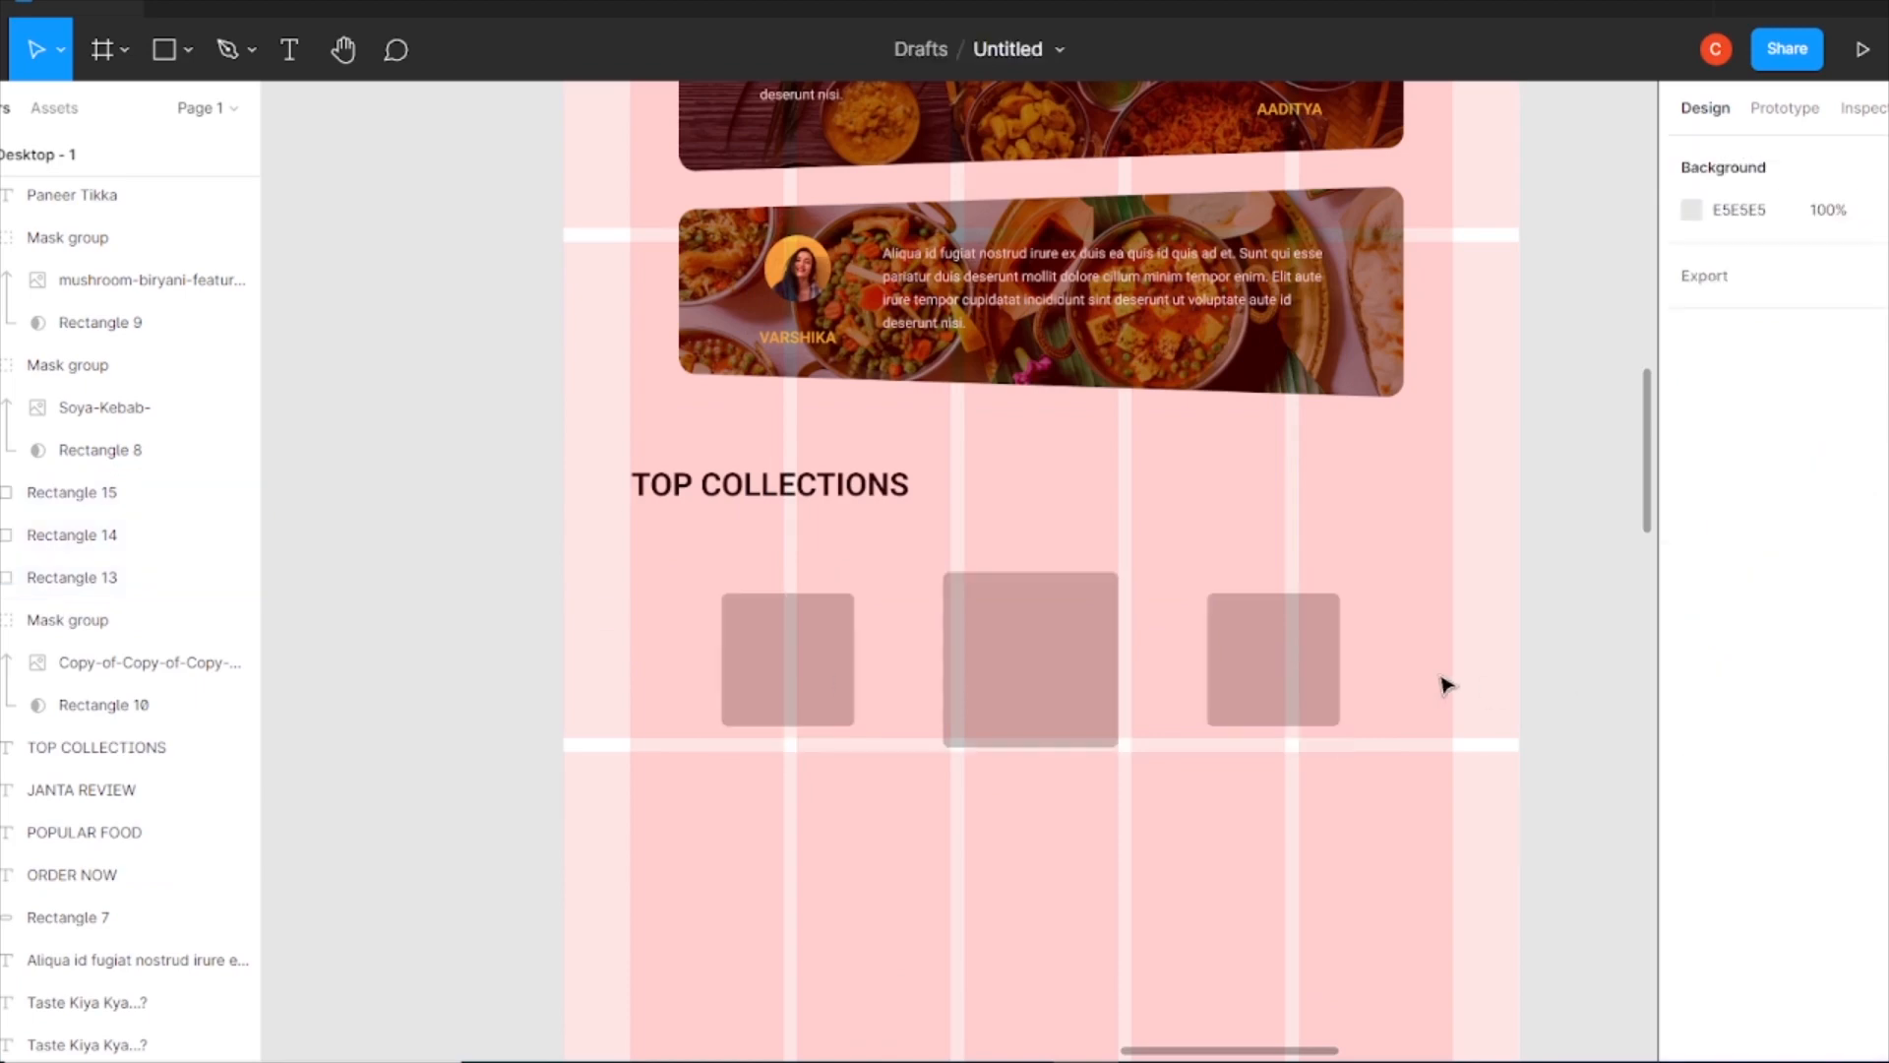
- Centre the three collection squares horizontally in the frame using a temporary group
key(ctrl+minus)
key(ctrl+minus)
key(ctrl+minus)
key(ctrl+minus)
key(ctrl+plus)
key(ctrl+plus)
key(ctrl+plus)
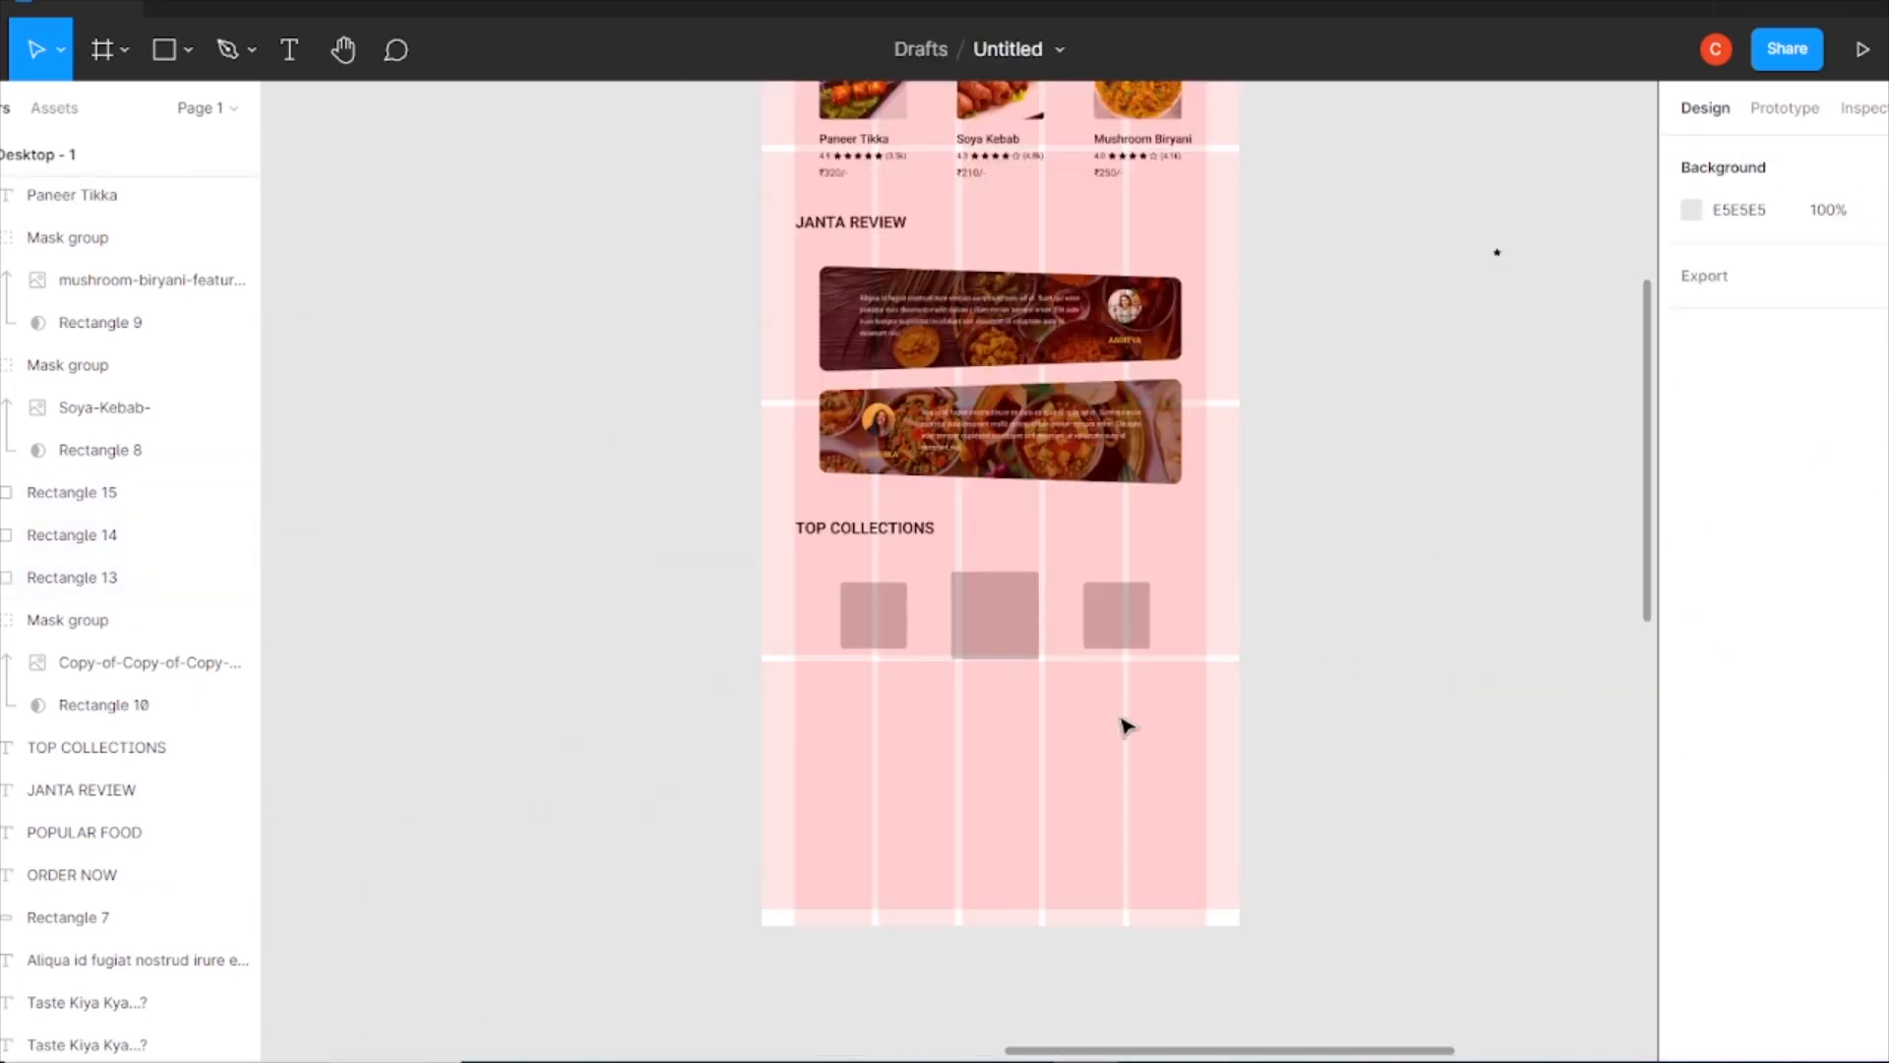
drag(1127, 726, 827, 563)
key(ctrl+g)
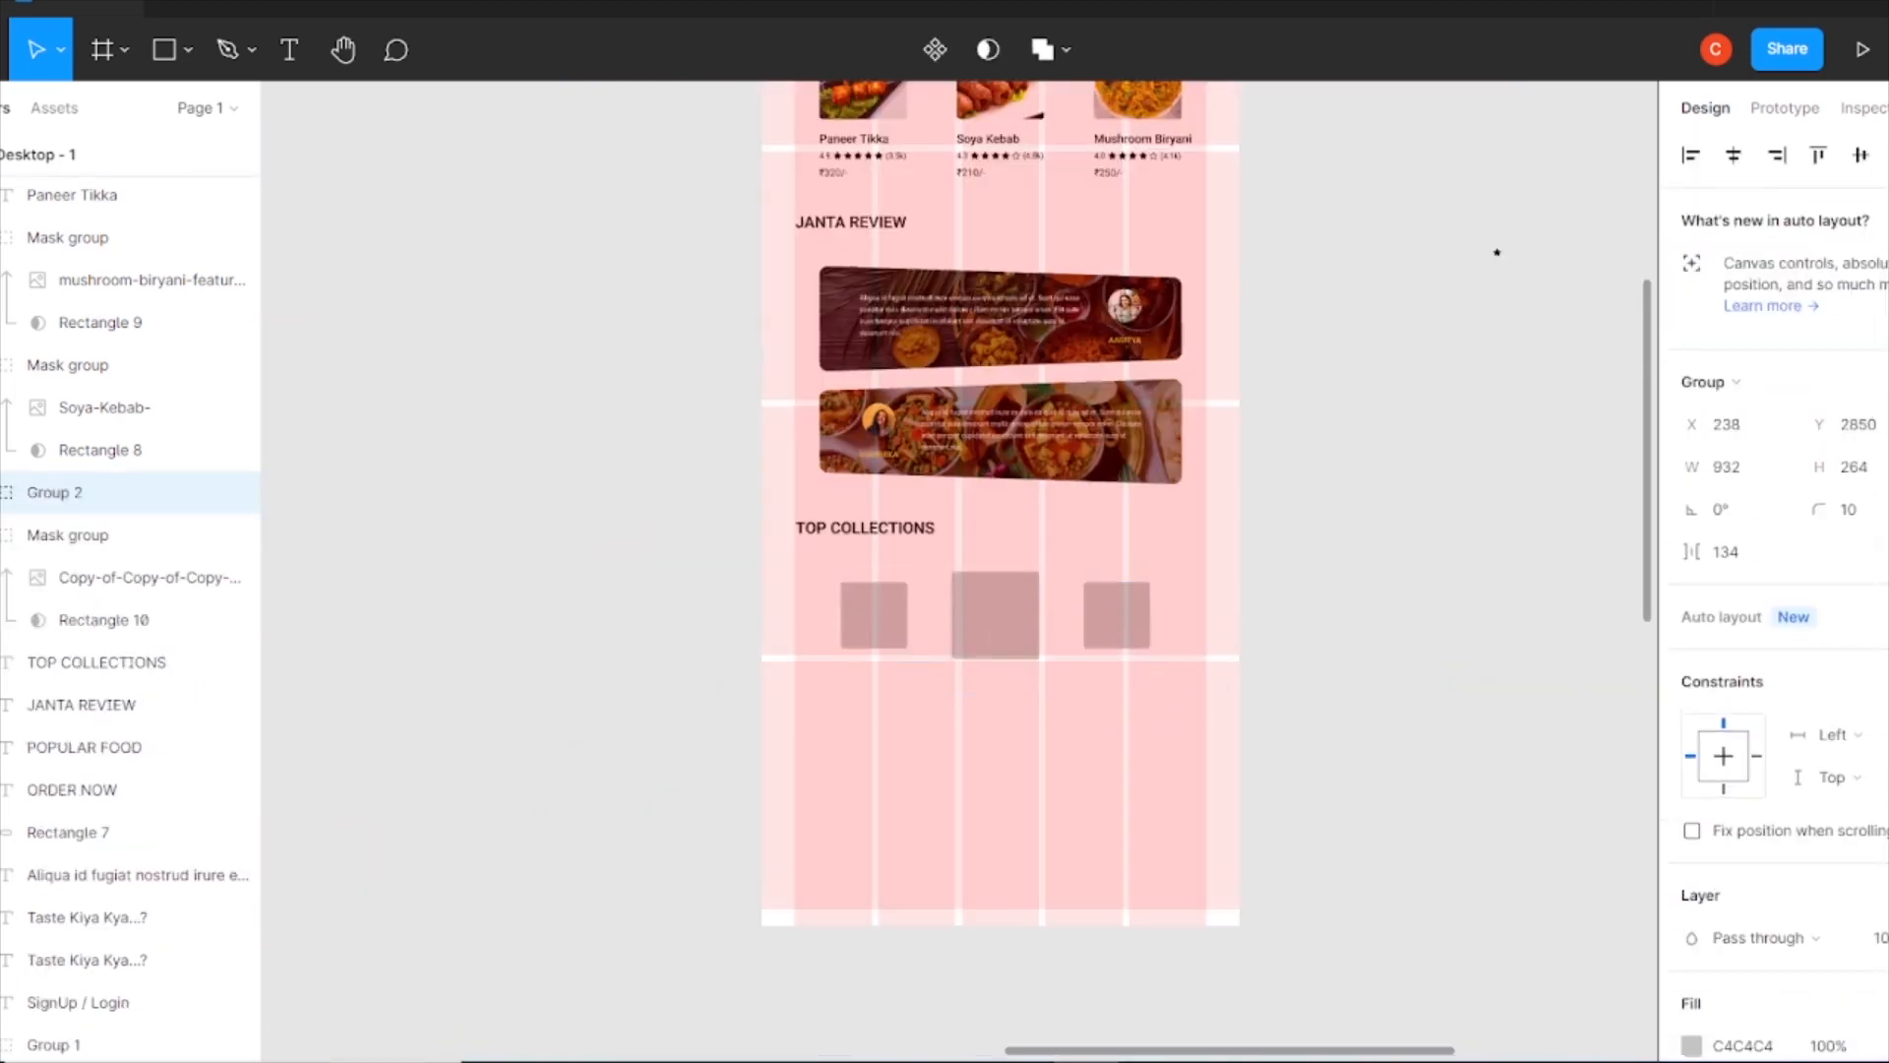
right_click(1033, 645)
click(1139, 639)
- Move the dumpling-basket photo onto the page below the collection squares and scale it down
key(ctrl+v)
drag(1031, 707, 1285, 593)
drag(1176, 659, 1254, 572)
drag(640, 797, 995, 595)
drag(403, 797, 1171, 704)
drag(1161, 513, 700, 607)
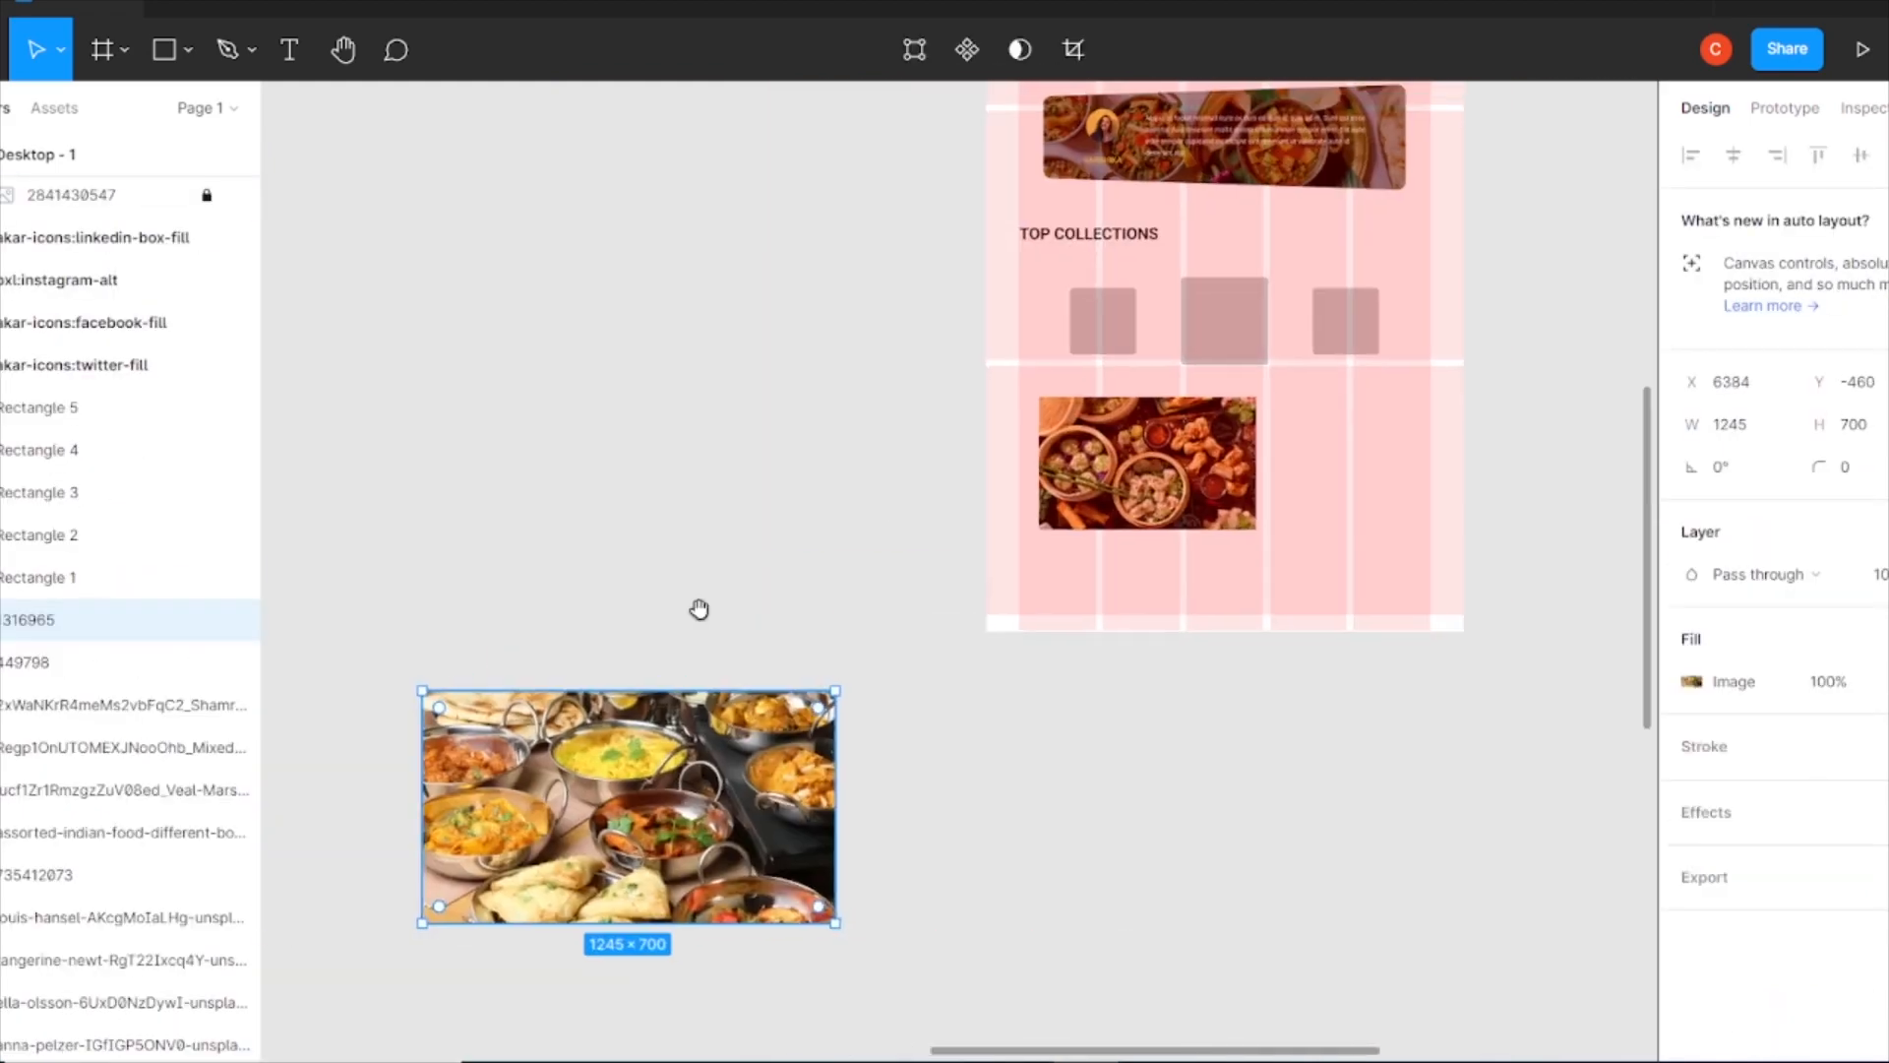
- Move the curry-dishes and drinks photos onto the page below the collection squares and scale them down
drag(640, 787, 1212, 551)
drag(1407, 453, 1314, 504)
drag(1142, 834, 639, 232)
drag(963, 876, 961, 371)
drag(1086, 327, 1104, 583)
drag(1221, 439, 1221, 669)
drag(1282, 759, 1224, 907)
key(ctrl+plus)
- Mask the curry-dishes photo with the middle square and scale it to about 515 × 290 inside
drag(809, 757, 859, 258)
shift+click(858, 212)
right_click(853, 207)
click(952, 620)
double_click(858, 317)
drag(911, 433, 907, 381)
drag(894, 180, 895, 189)
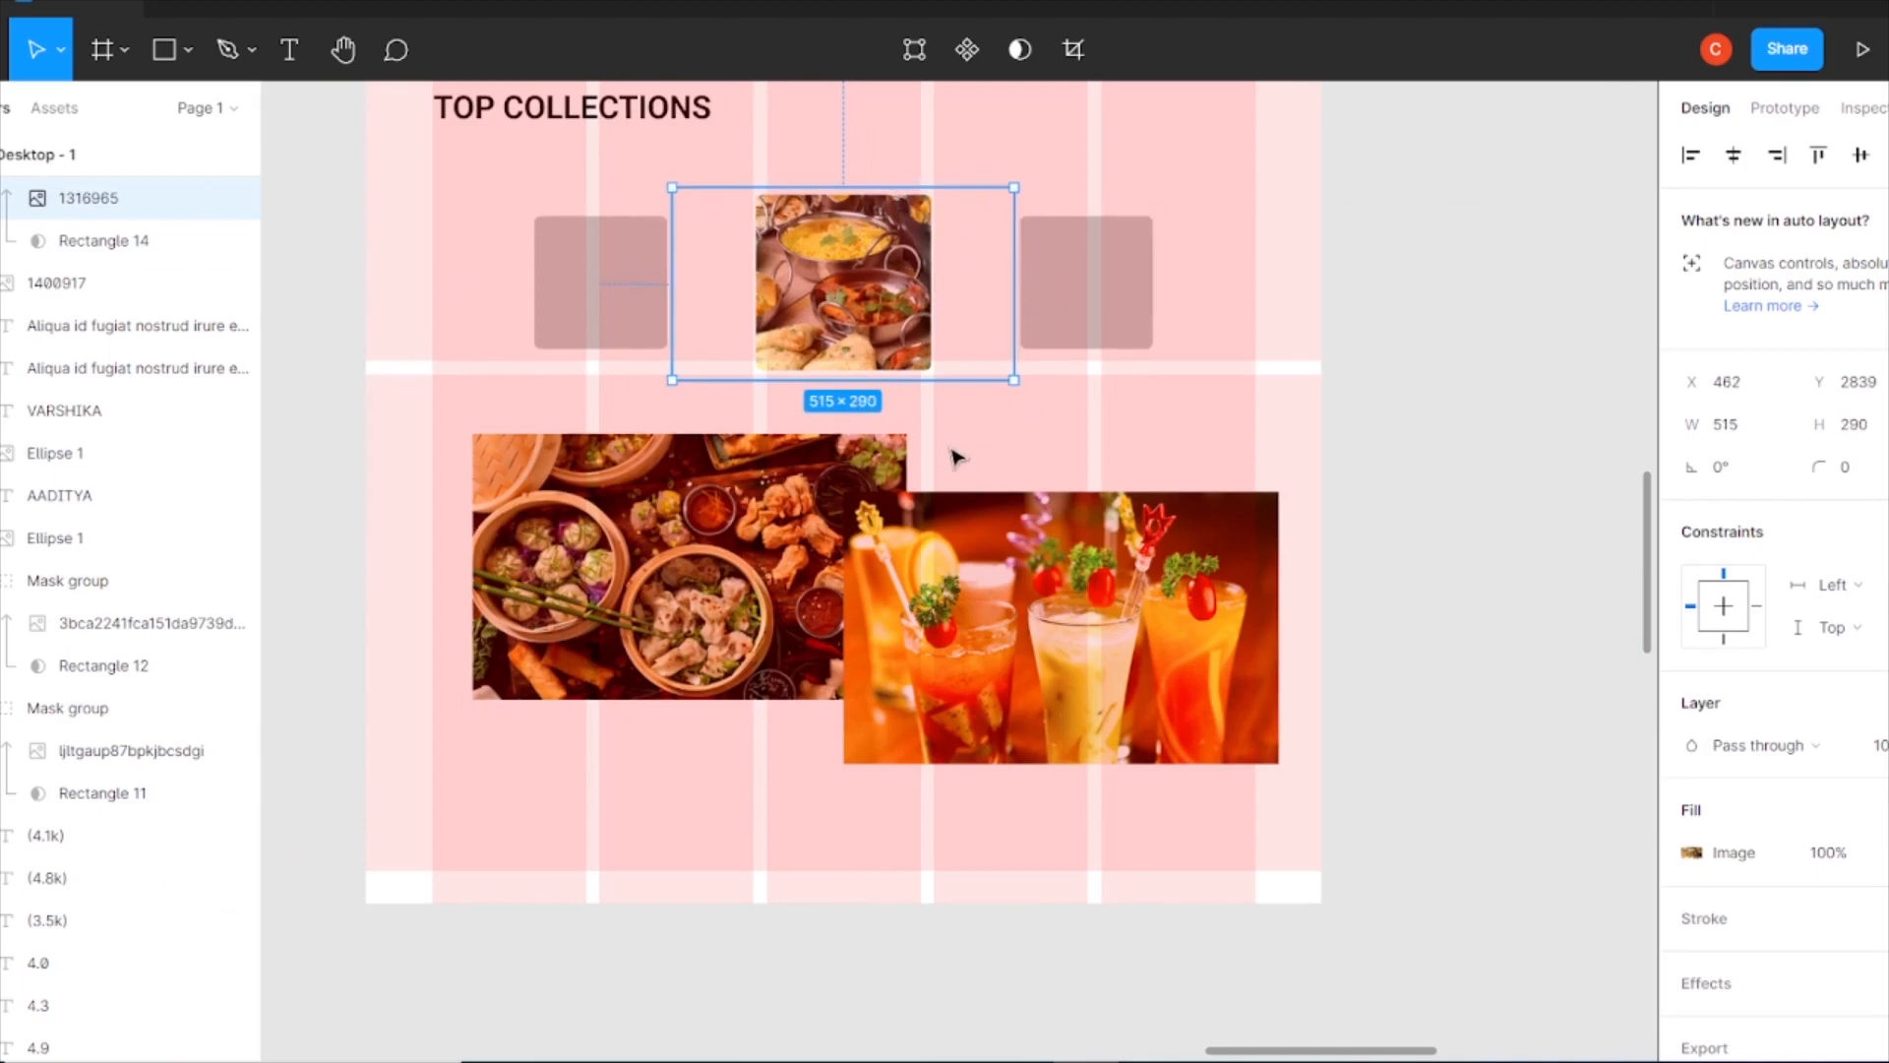
- Mask the drinks photo with the right square and scale it down to fit inside
drag(1082, 630, 1113, 349)
shift+click(1086, 295)
right_click(1087, 297)
click(1161, 717)
double_click(1087, 339)
drag(1193, 443, 1190, 360)
drag(1158, 173, 1158, 208)
- Mask the dumpling-basket photo with the left square and scale it down to fit inside
drag(689, 551, 678, 370)
shift+click(607, 236)
right_click(607, 284)
click(675, 696)
double_click(615, 320)
drag(689, 443, 675, 374)
drag(885, 450, 704, 340)
drag(677, 180, 695, 203)
click(952, 505)
key(minus)
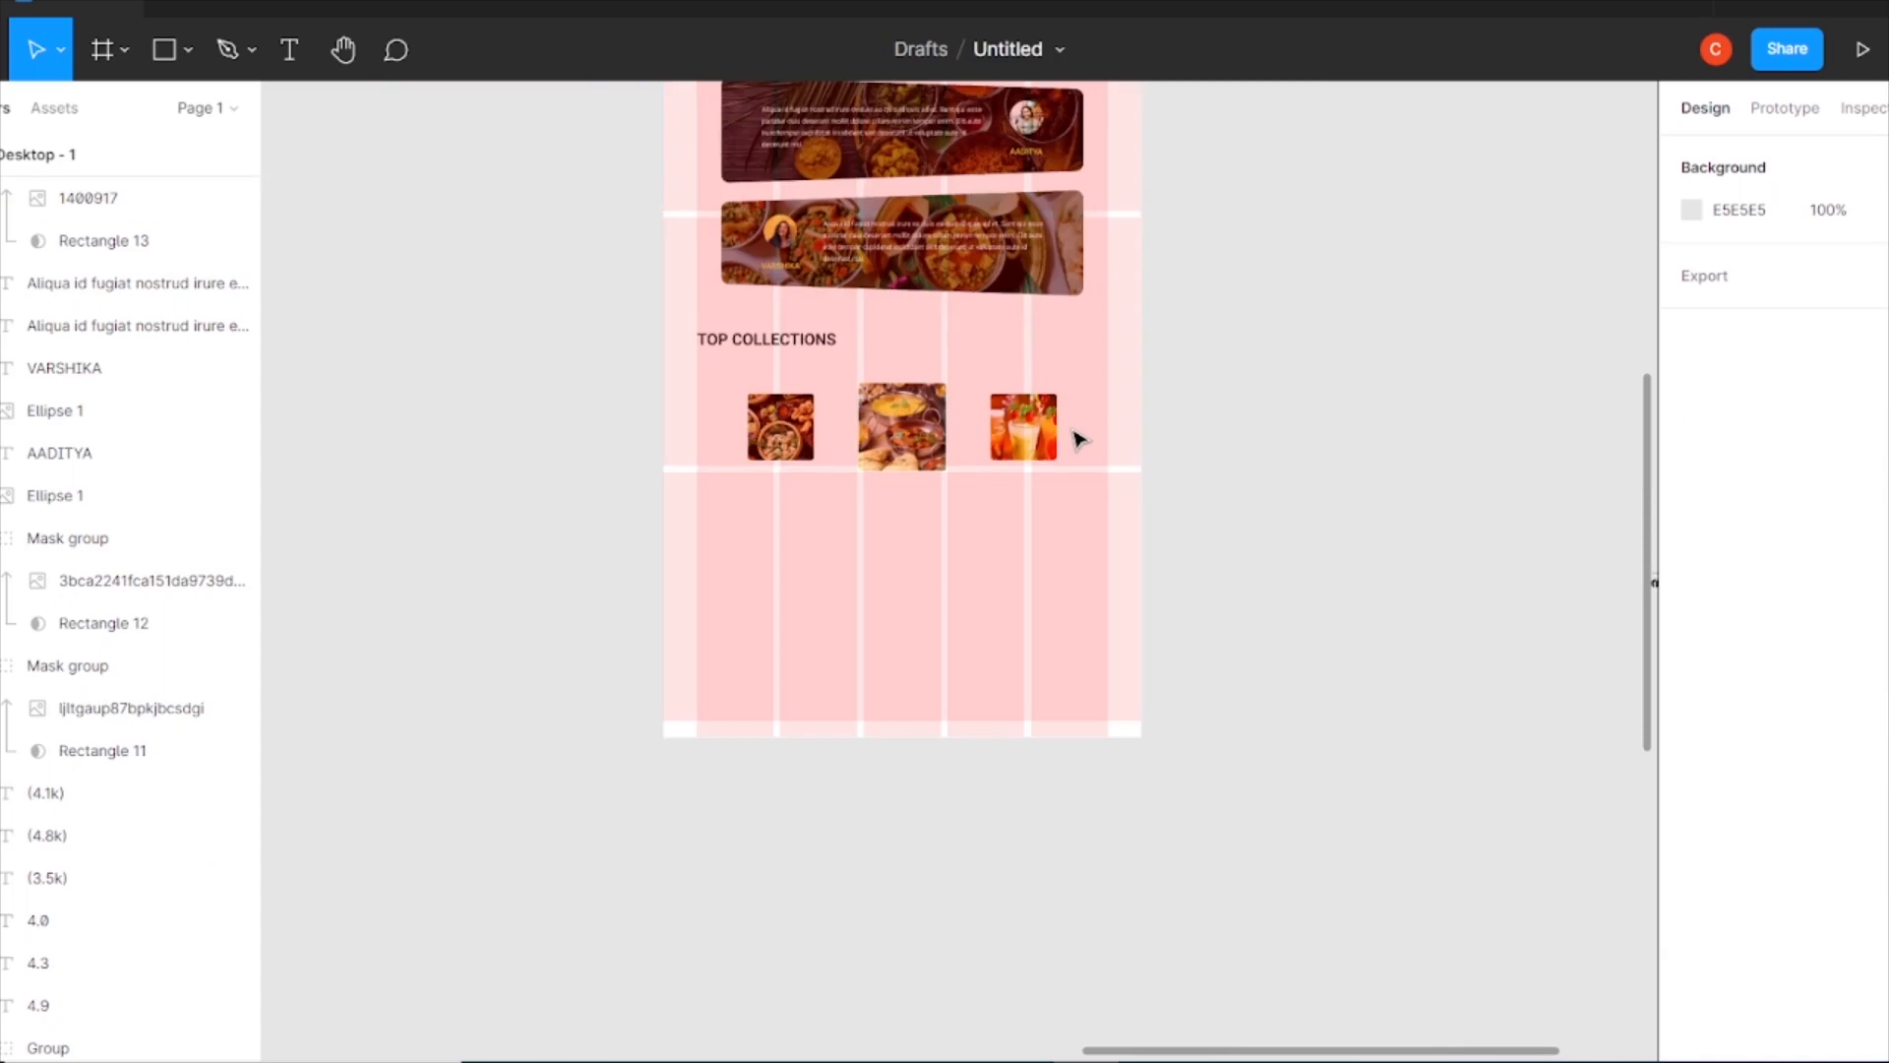
- Copy the TOP COLLECTIONS heading below the middle photo, change its text to INDIAN and its font size to 36
click(795, 341)
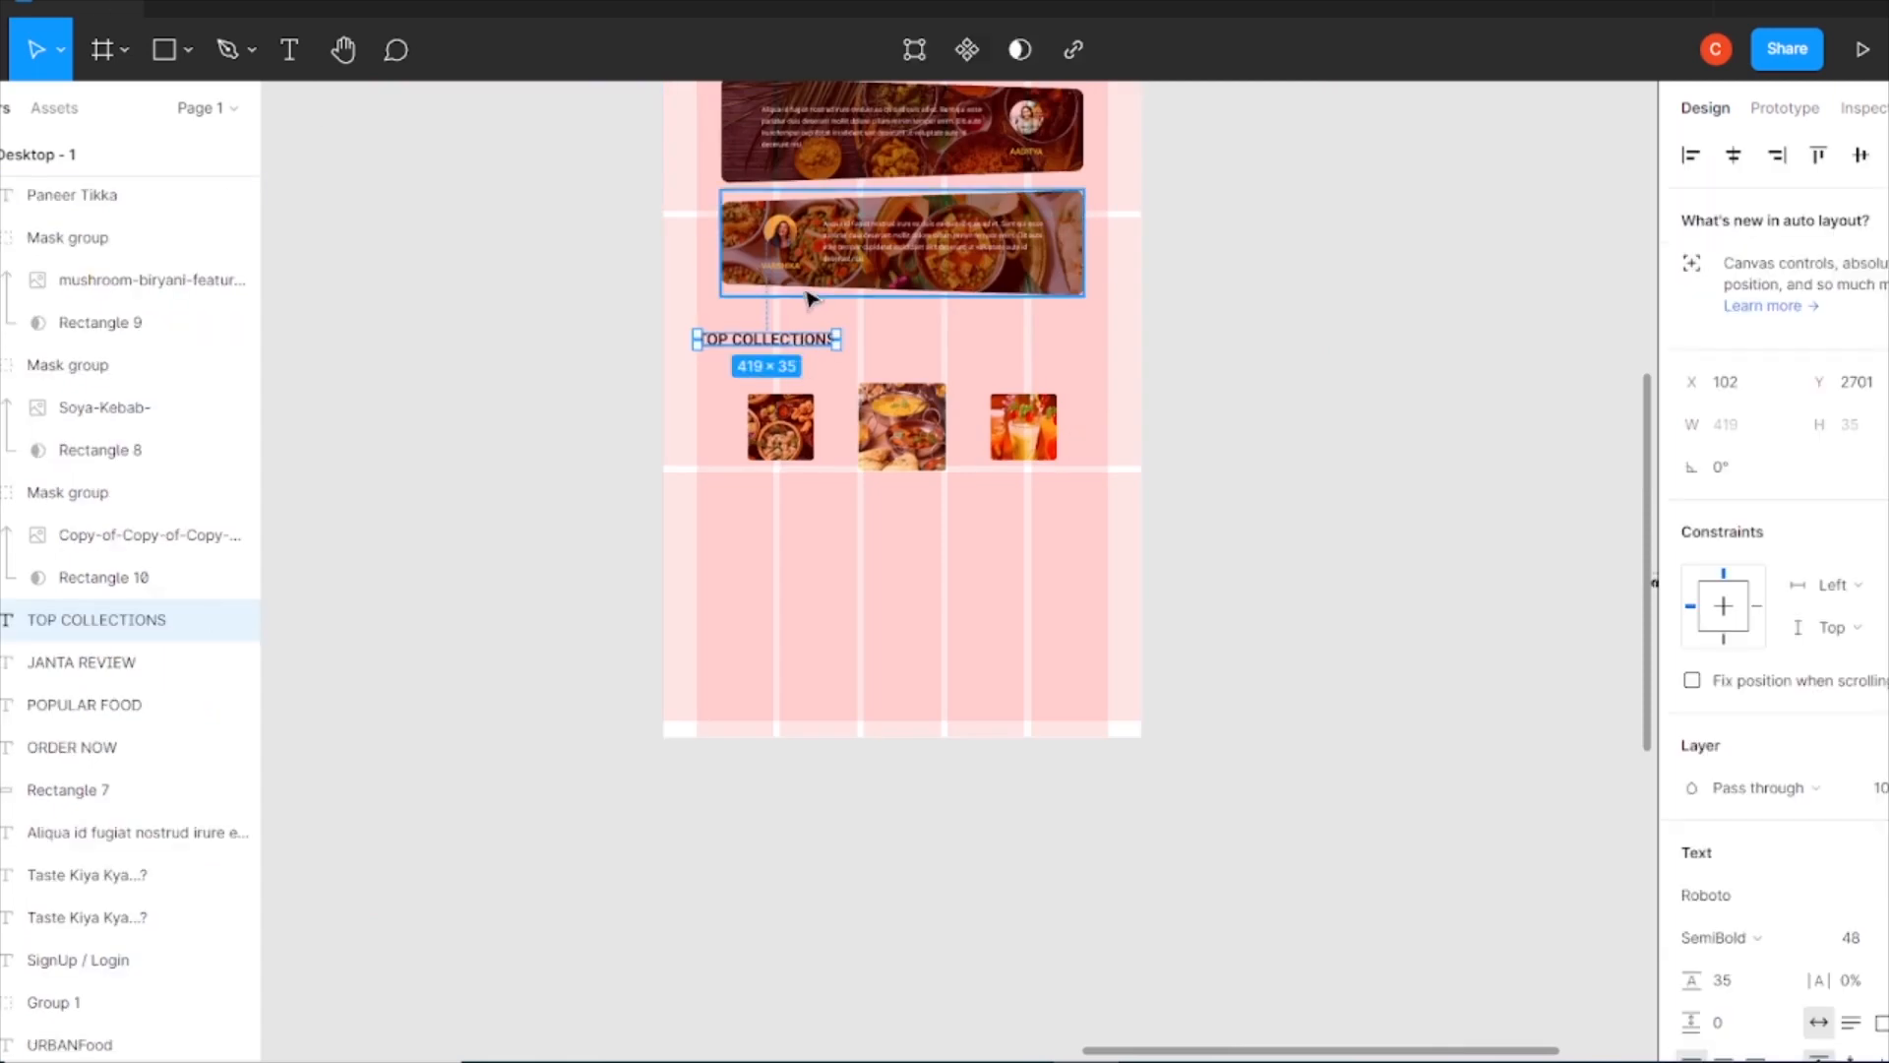
click(863, 515)
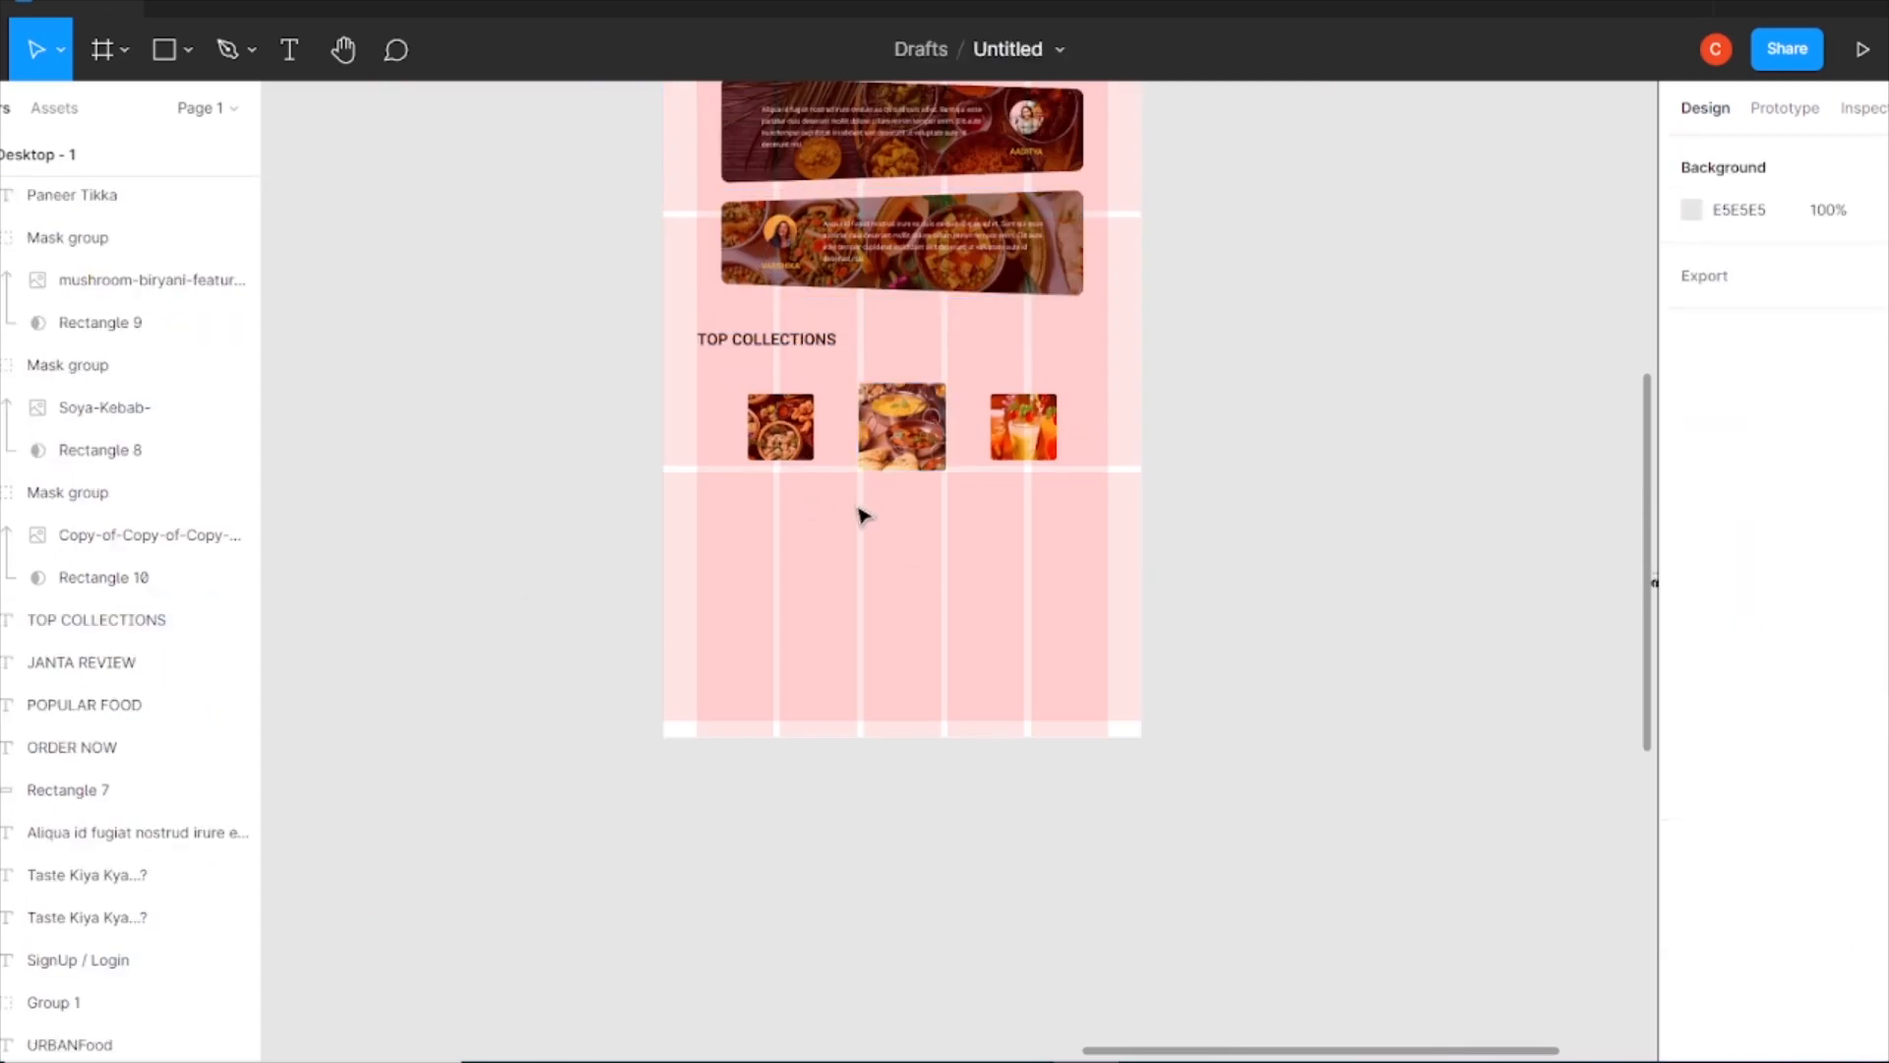
click(861, 392)
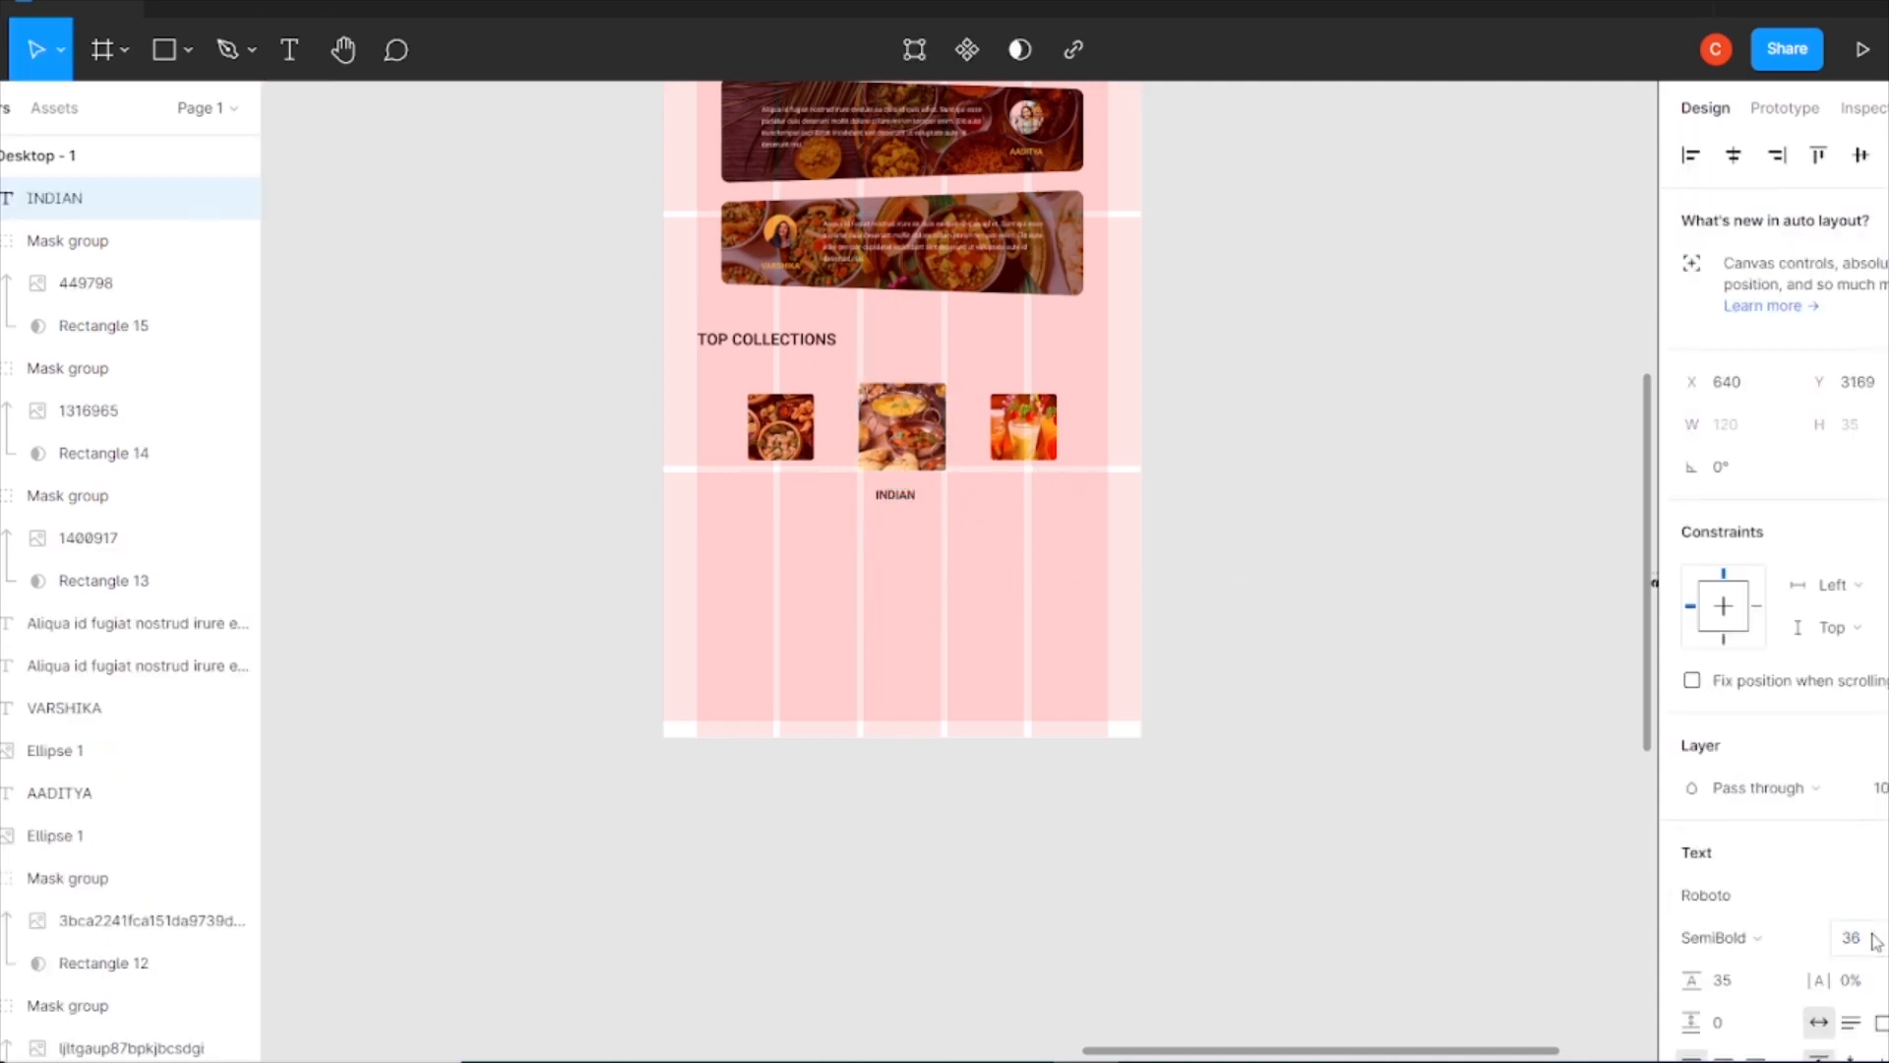
- Copy the INDIAN label beneath the left photo and centre the original under the middle photo
drag(898, 496, 786, 482)
key(ctrl+plus)
drag(847, 418, 846, 407)
- Set the paragraph spacing of the INDIAN labels under the left and middle photos to 36
click(596, 394)
scroll(1752, 607, down, 4)
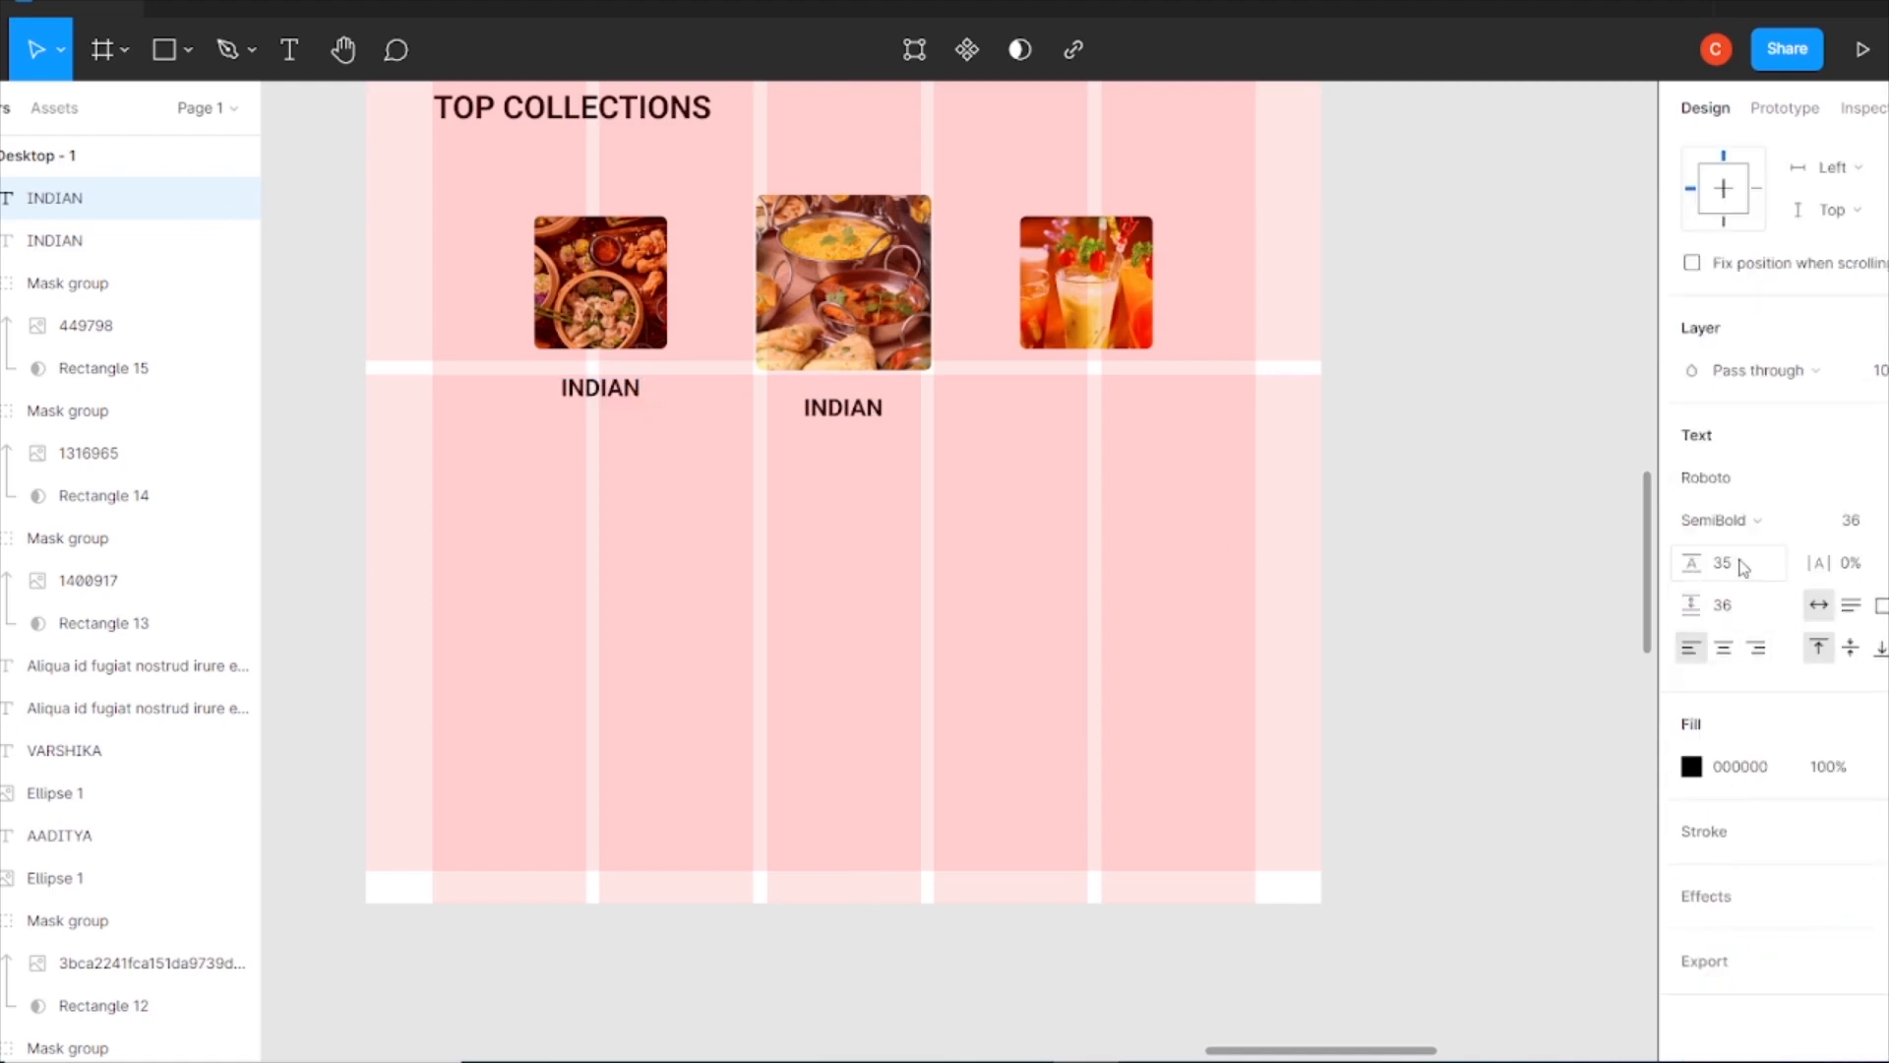
click(843, 407)
click(1729, 615)
text(36)
key(Return)
click(591, 443)
click(600, 388)
scroll(1712, 630, down, 3)
click(1701, 633)
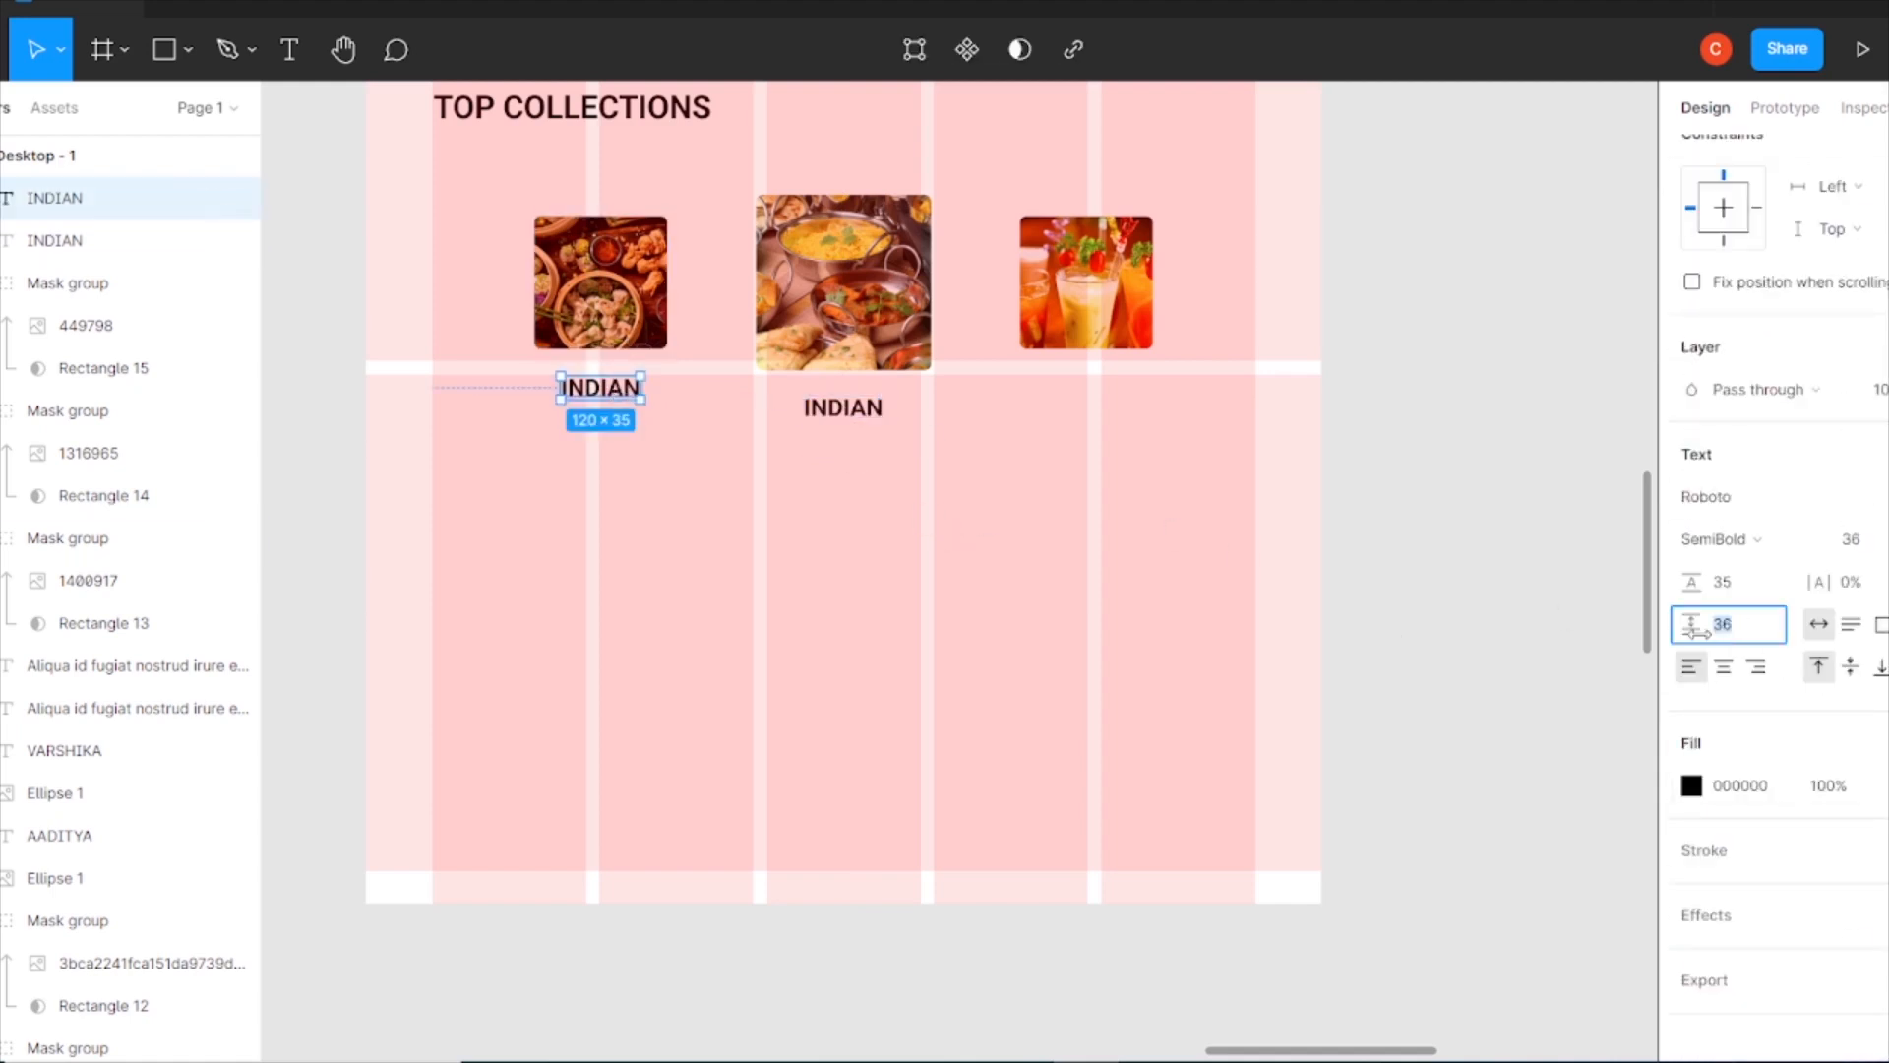
click(844, 408)
click(1033, 453)
- Label the drinks photo BEVERAGES with a copy of the left label, change the left one to CHINESE, and centre both
click(633, 392)
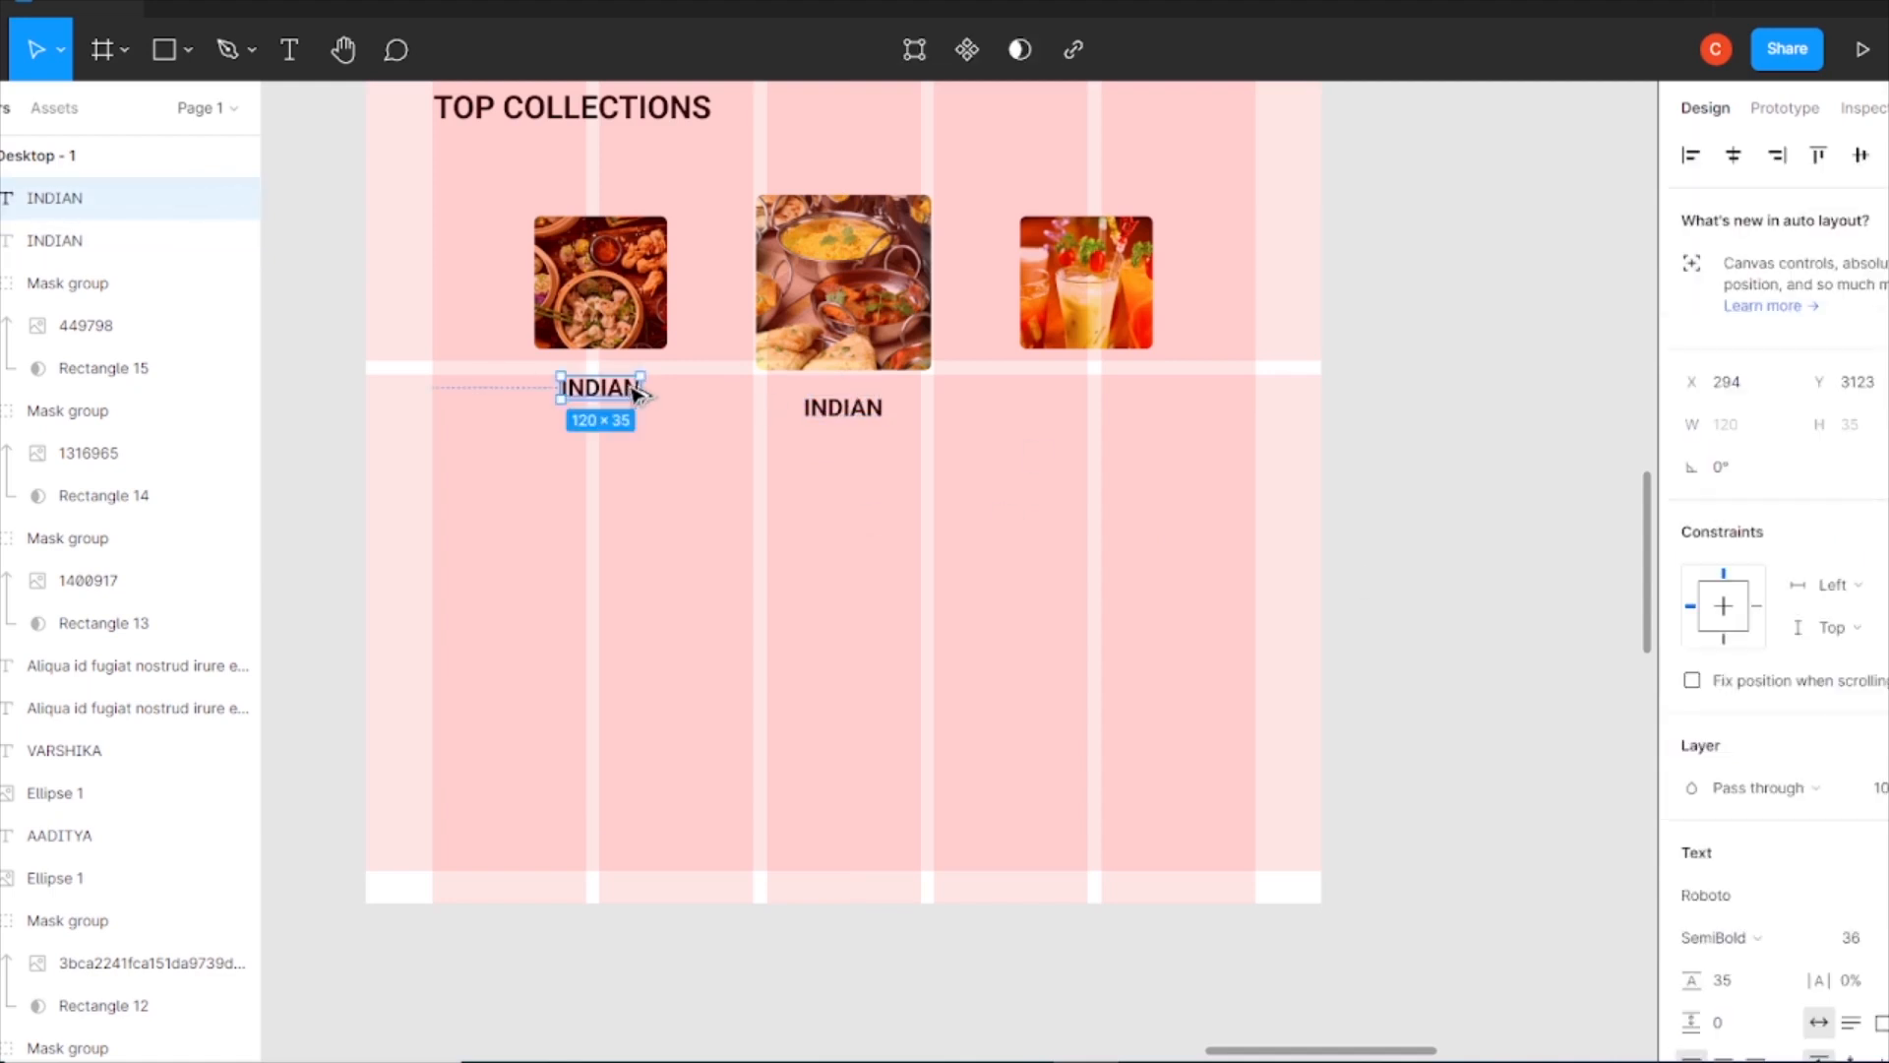
alt+drag(633, 392, 1119, 393)
click(1068, 528)
click(1086, 394)
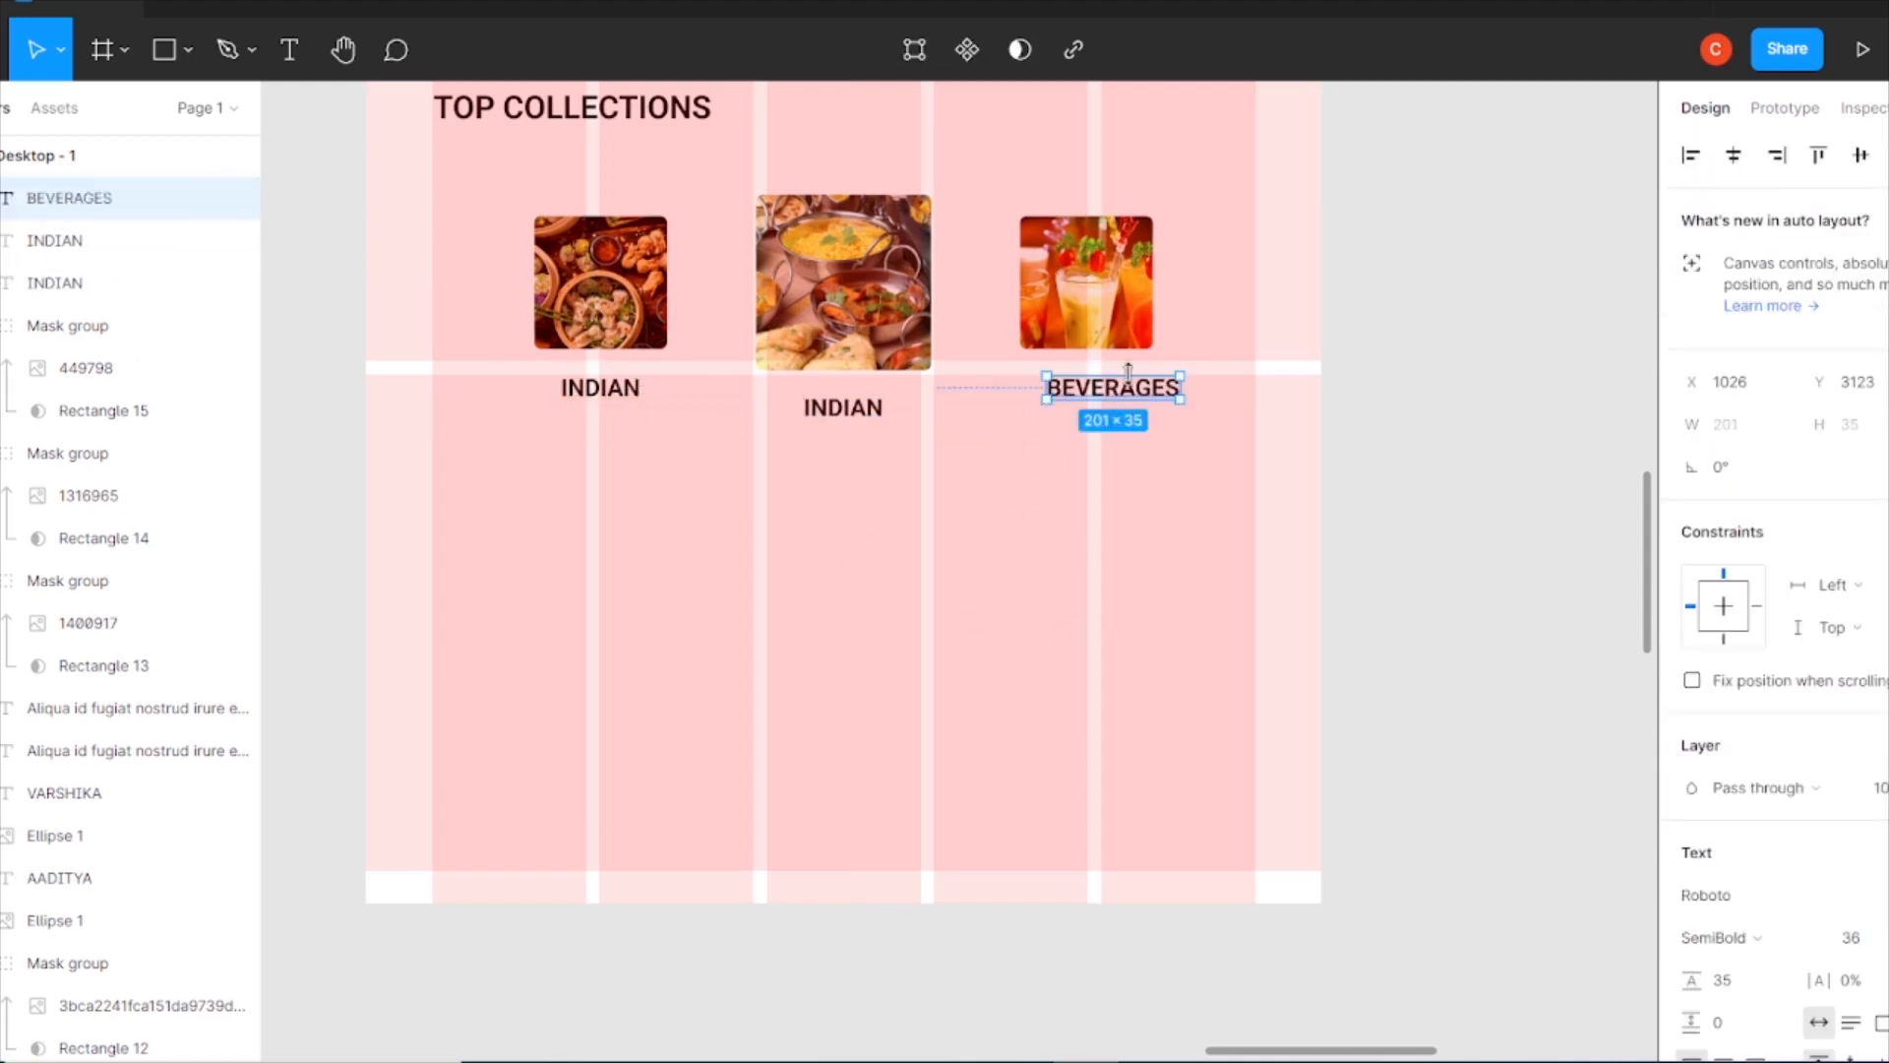
double_click(600, 388)
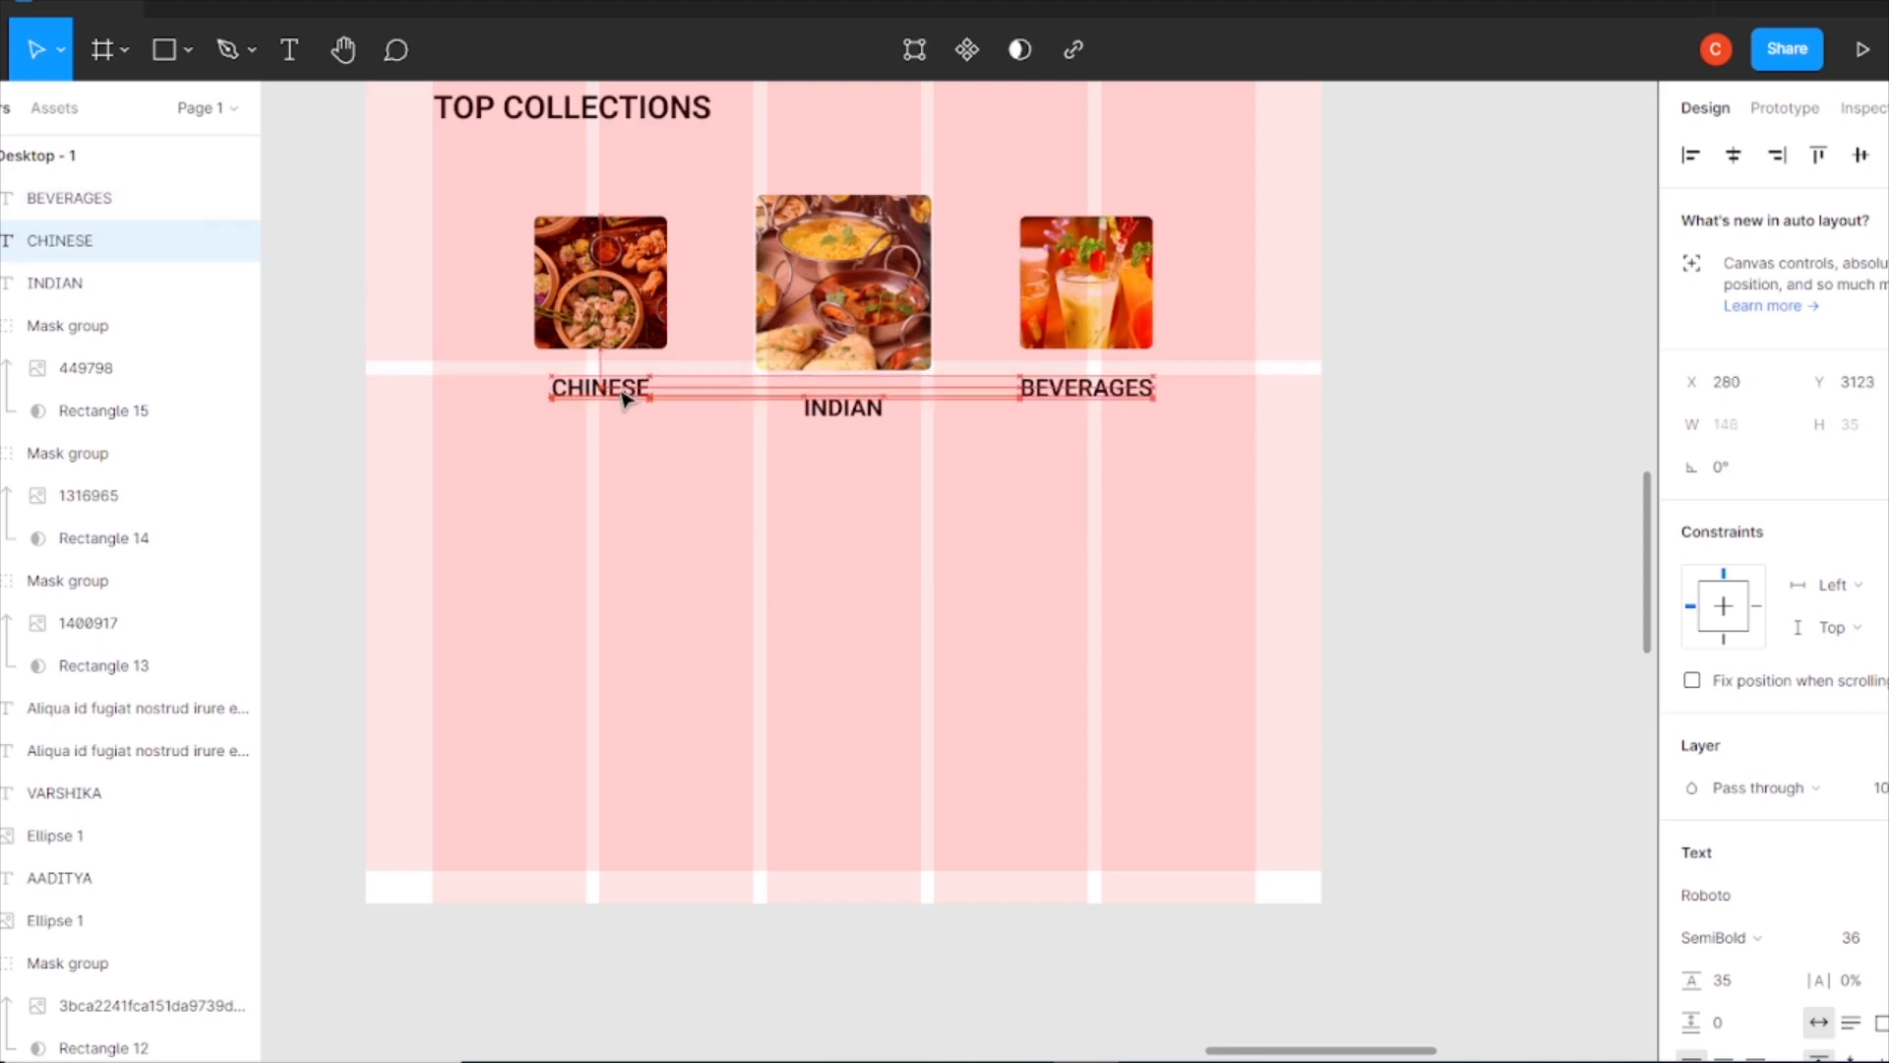
click(653, 492)
- Bring in the two arrow icons and place them on either side of the Top Collections photos
scroll(675, 492, down, 5)
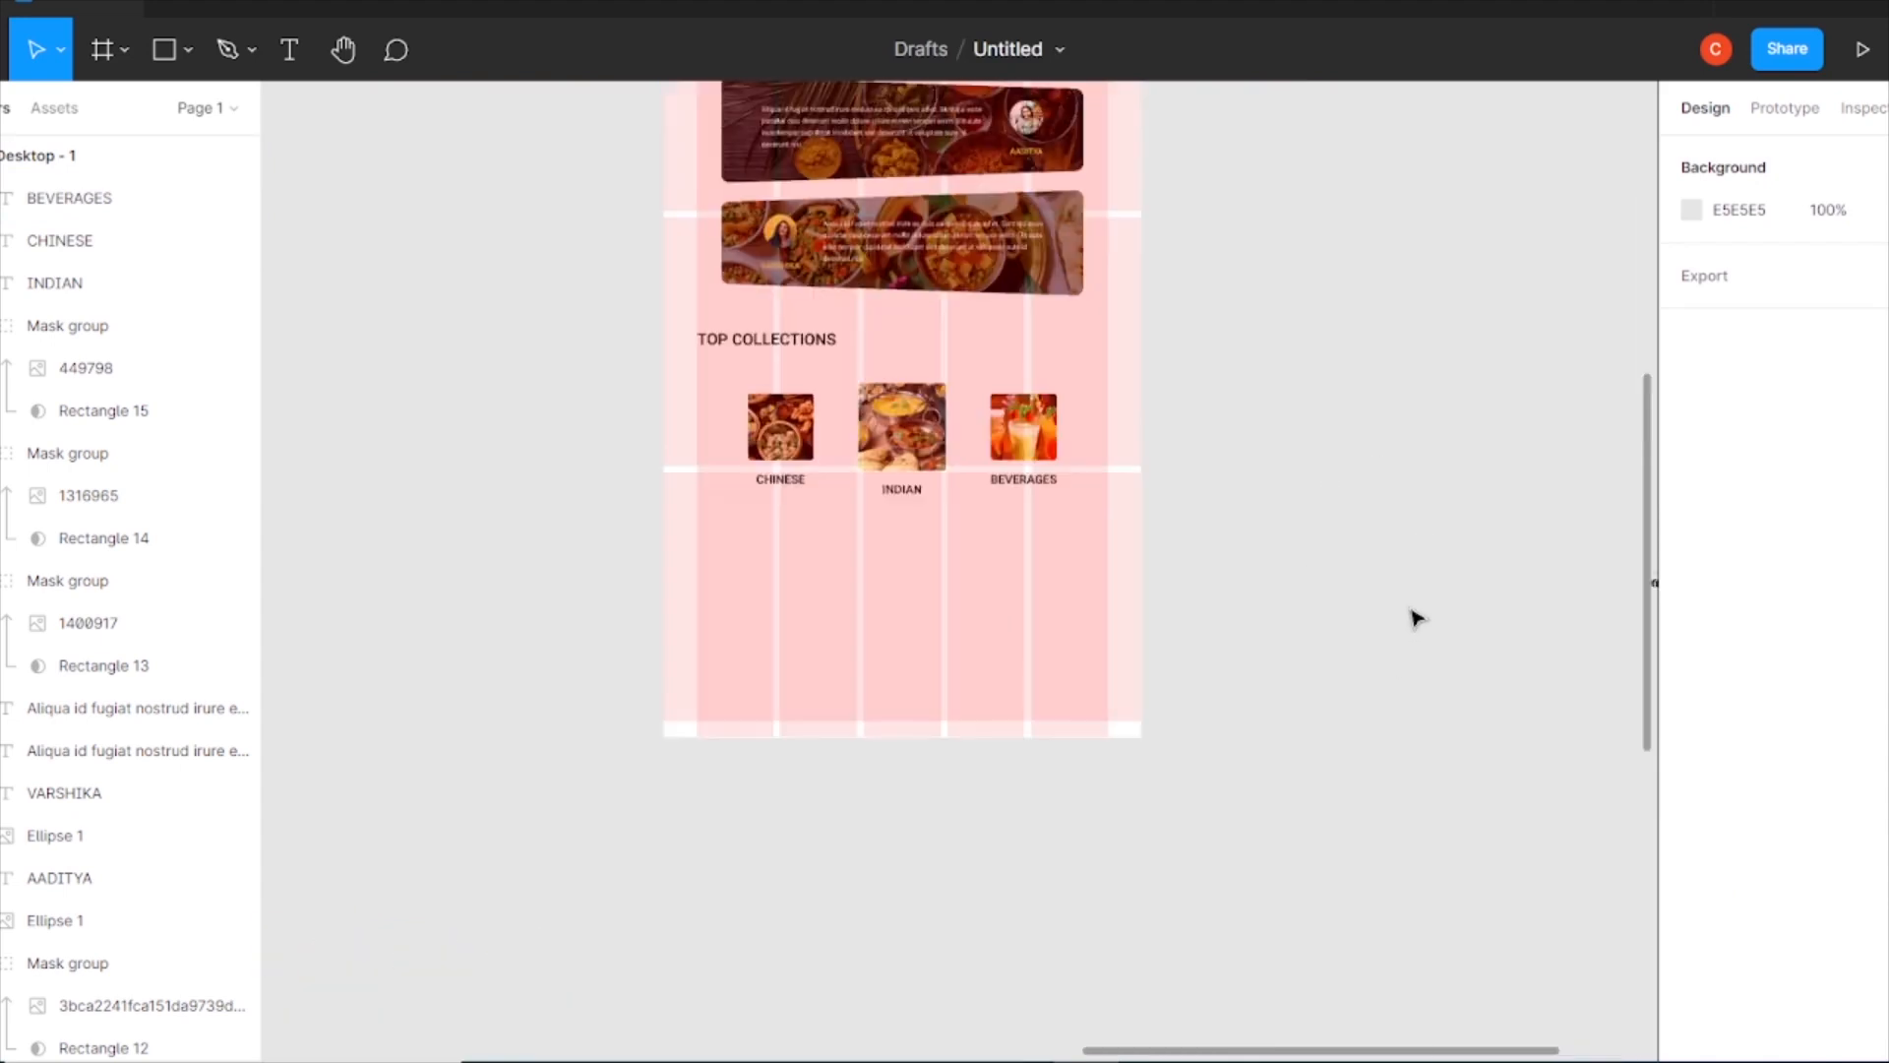
scroll(1412, 620, right, 4)
click(1356, 585)
drag(1351, 588, 490, 631)
key(ctrl+=)
drag(305, 635, 920, 662)
click(920, 669)
drag(873, 695, 455, 466)
click(1247, 496)
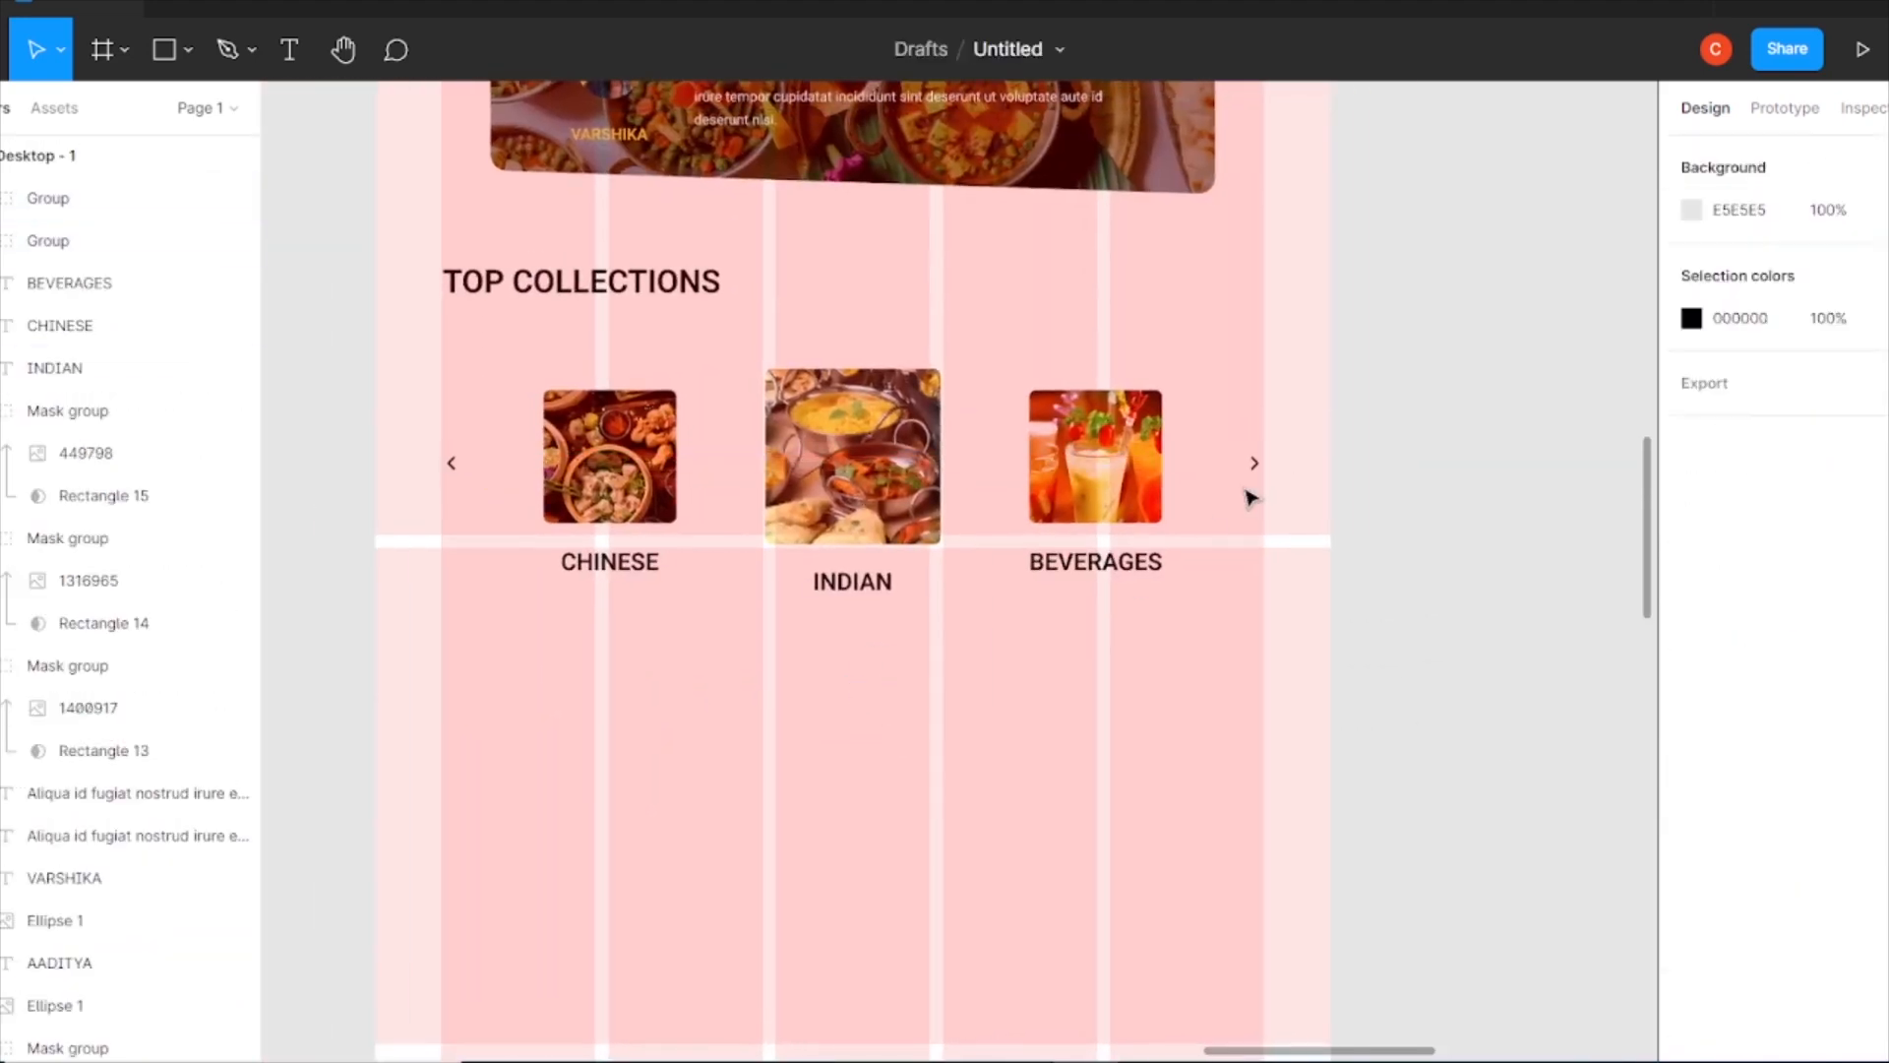
- Enlarge both arrow icons and move them closer to the Top Collections photos
click(1255, 464)
click(1877, 467)
click(454, 465)
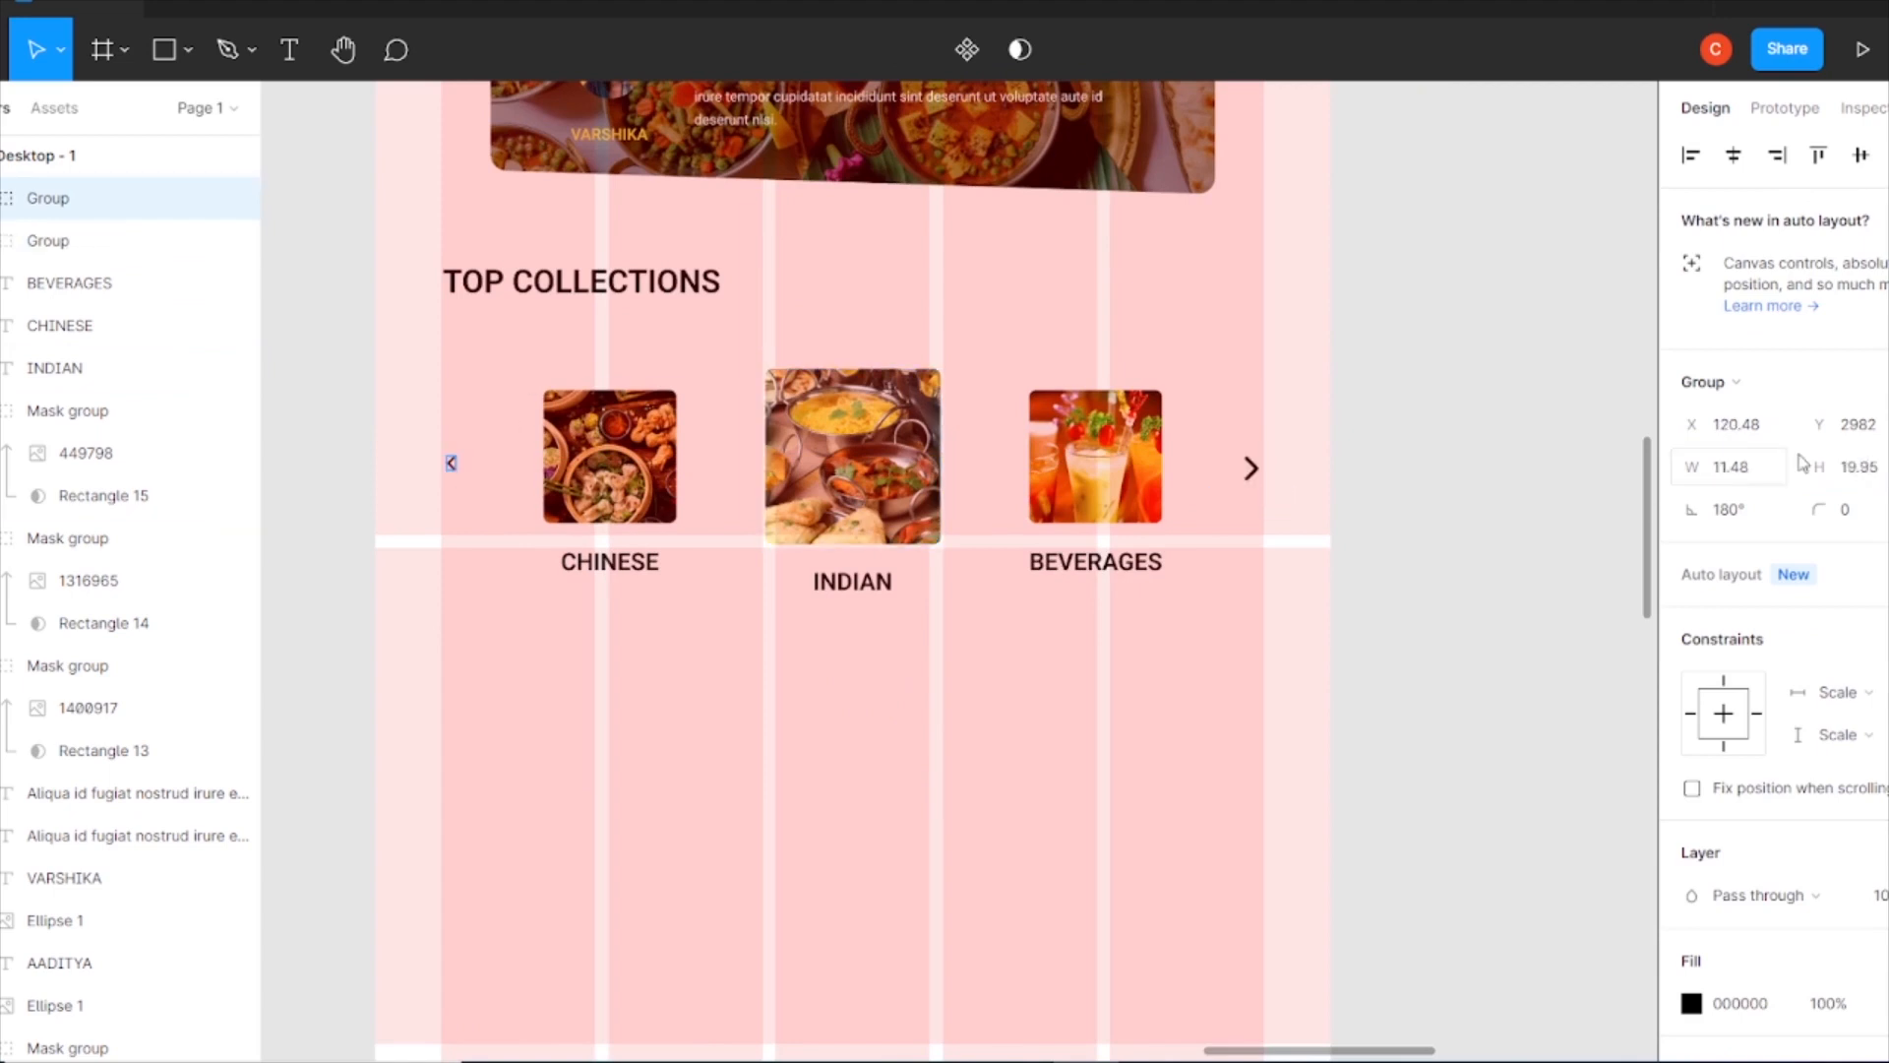
drag(447, 468, 483, 463)
drag(1255, 478, 1233, 482)
- Group the drinks photo with its BEVERAGES label and the middle photo with its INDIAN label
drag(1113, 633, 1048, 378)
key(ctrl+g)
drag(872, 635, 825, 404)
key(ctrl+g)
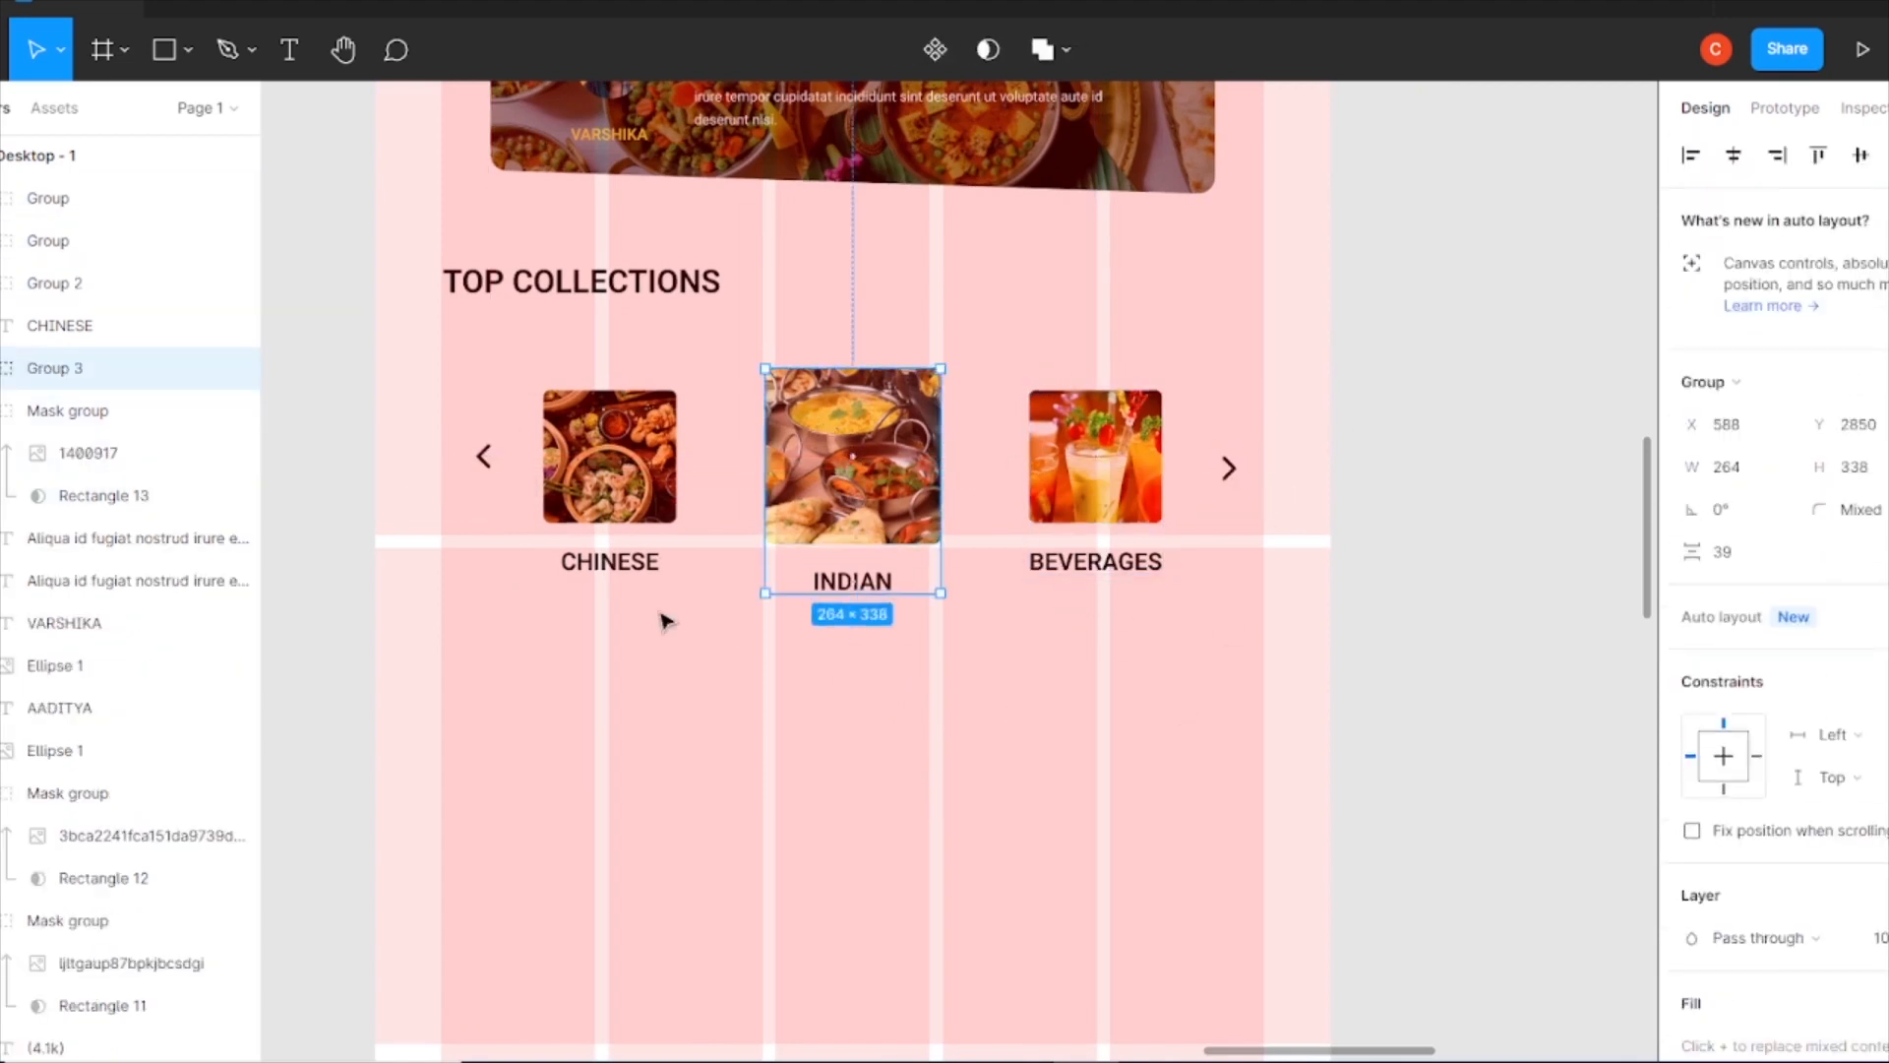
- Group the left photo with its CHINESE label, and group all three labelled Top Collections photos together
drag(666, 622, 599, 443)
key(ctrl+g)
drag(1092, 683, 618, 441)
key(ctrl+g)
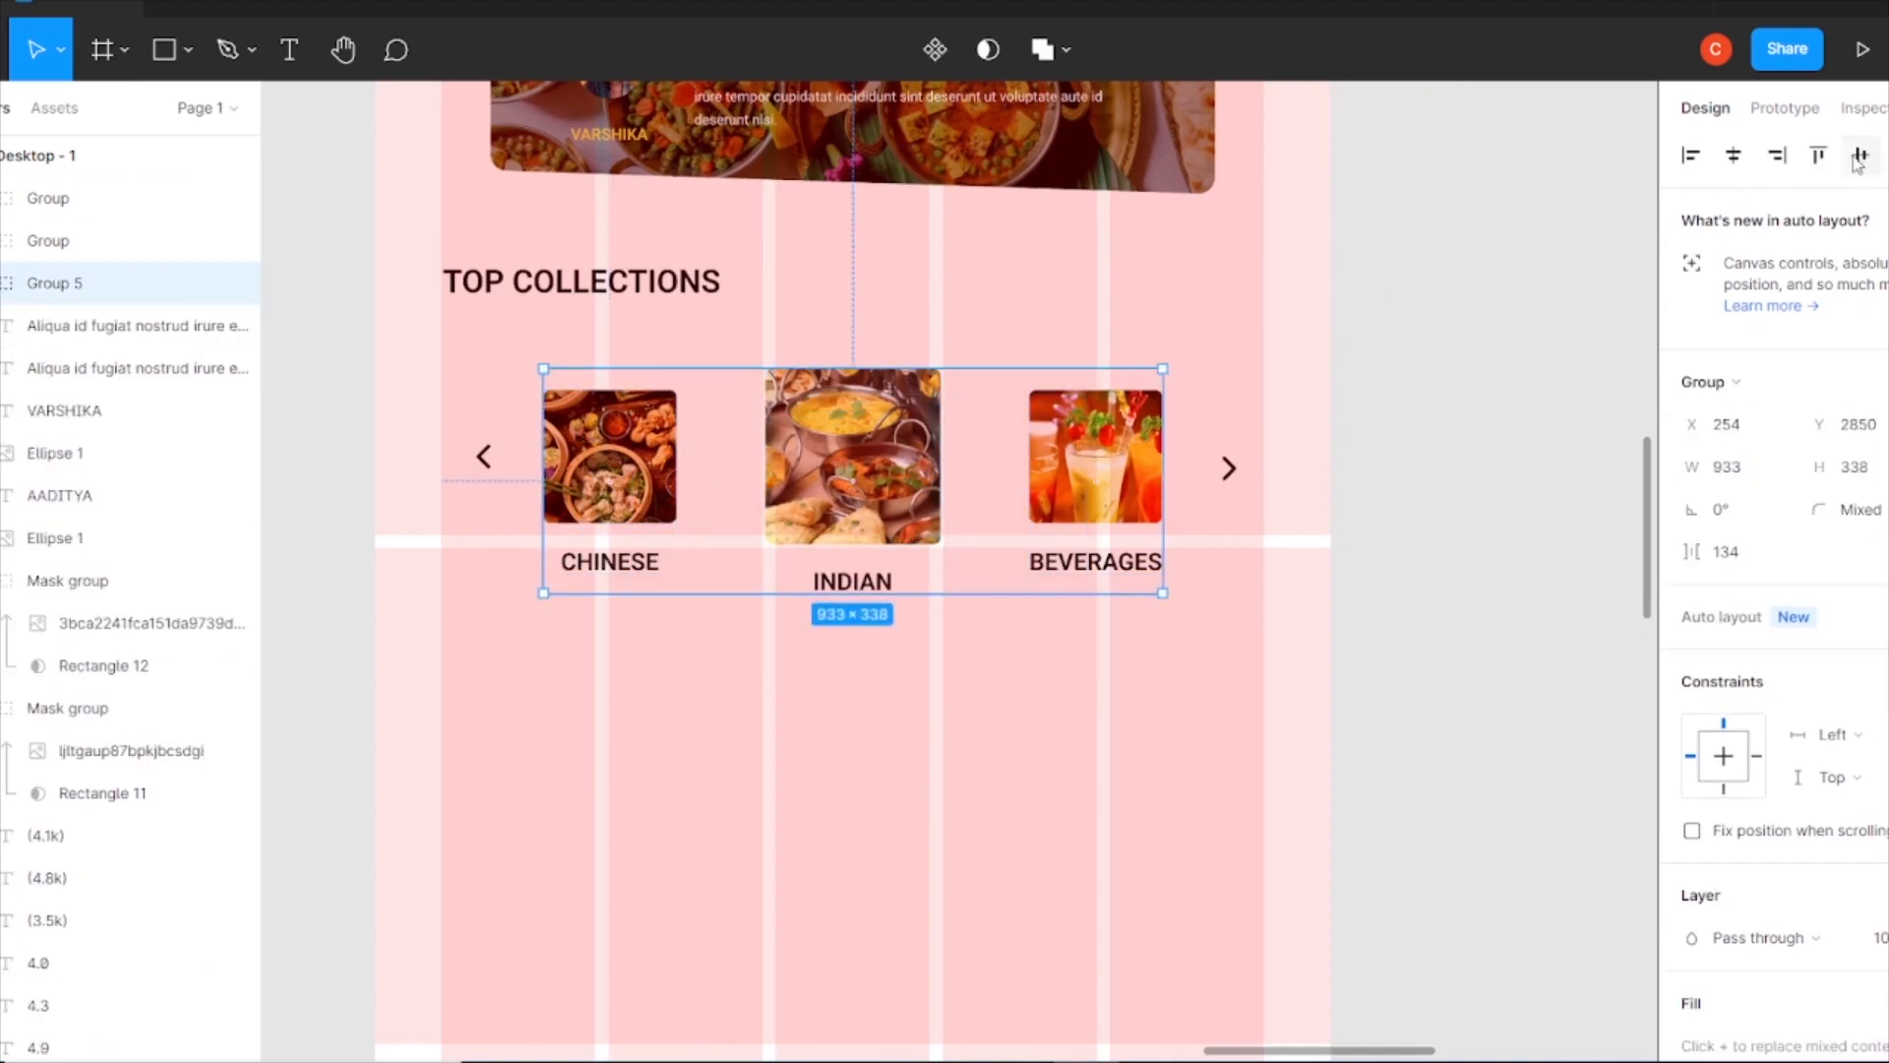
- Align the two arrows and the grouped photos on their vertical centres and try spacing them evenly, undoing the extra change
drag(445, 339, 1265, 610)
click(1888, 156)
click(1873, 273)
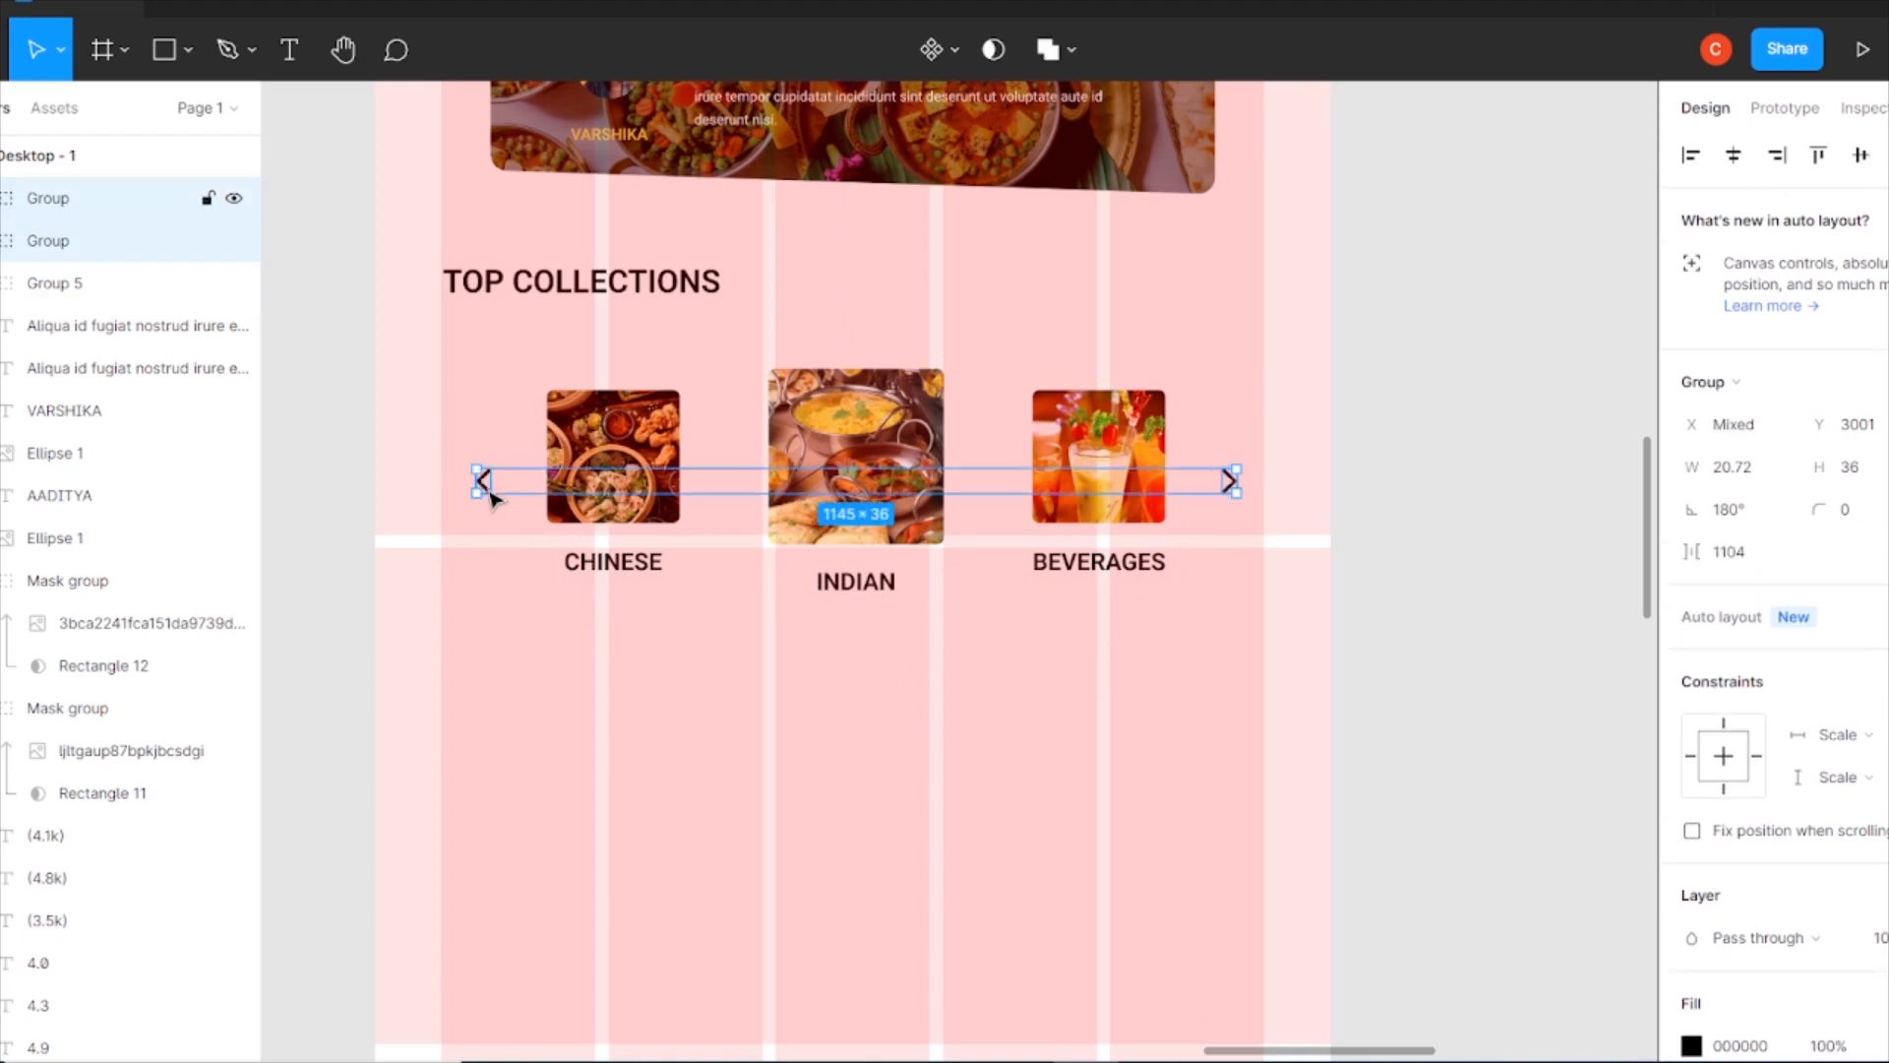
key(ctrl+g)
key(Escape)
key(ctrl+z)
- Nudge both Top Collections arrows up together to Y 2964, level with the photos
click(1226, 480)
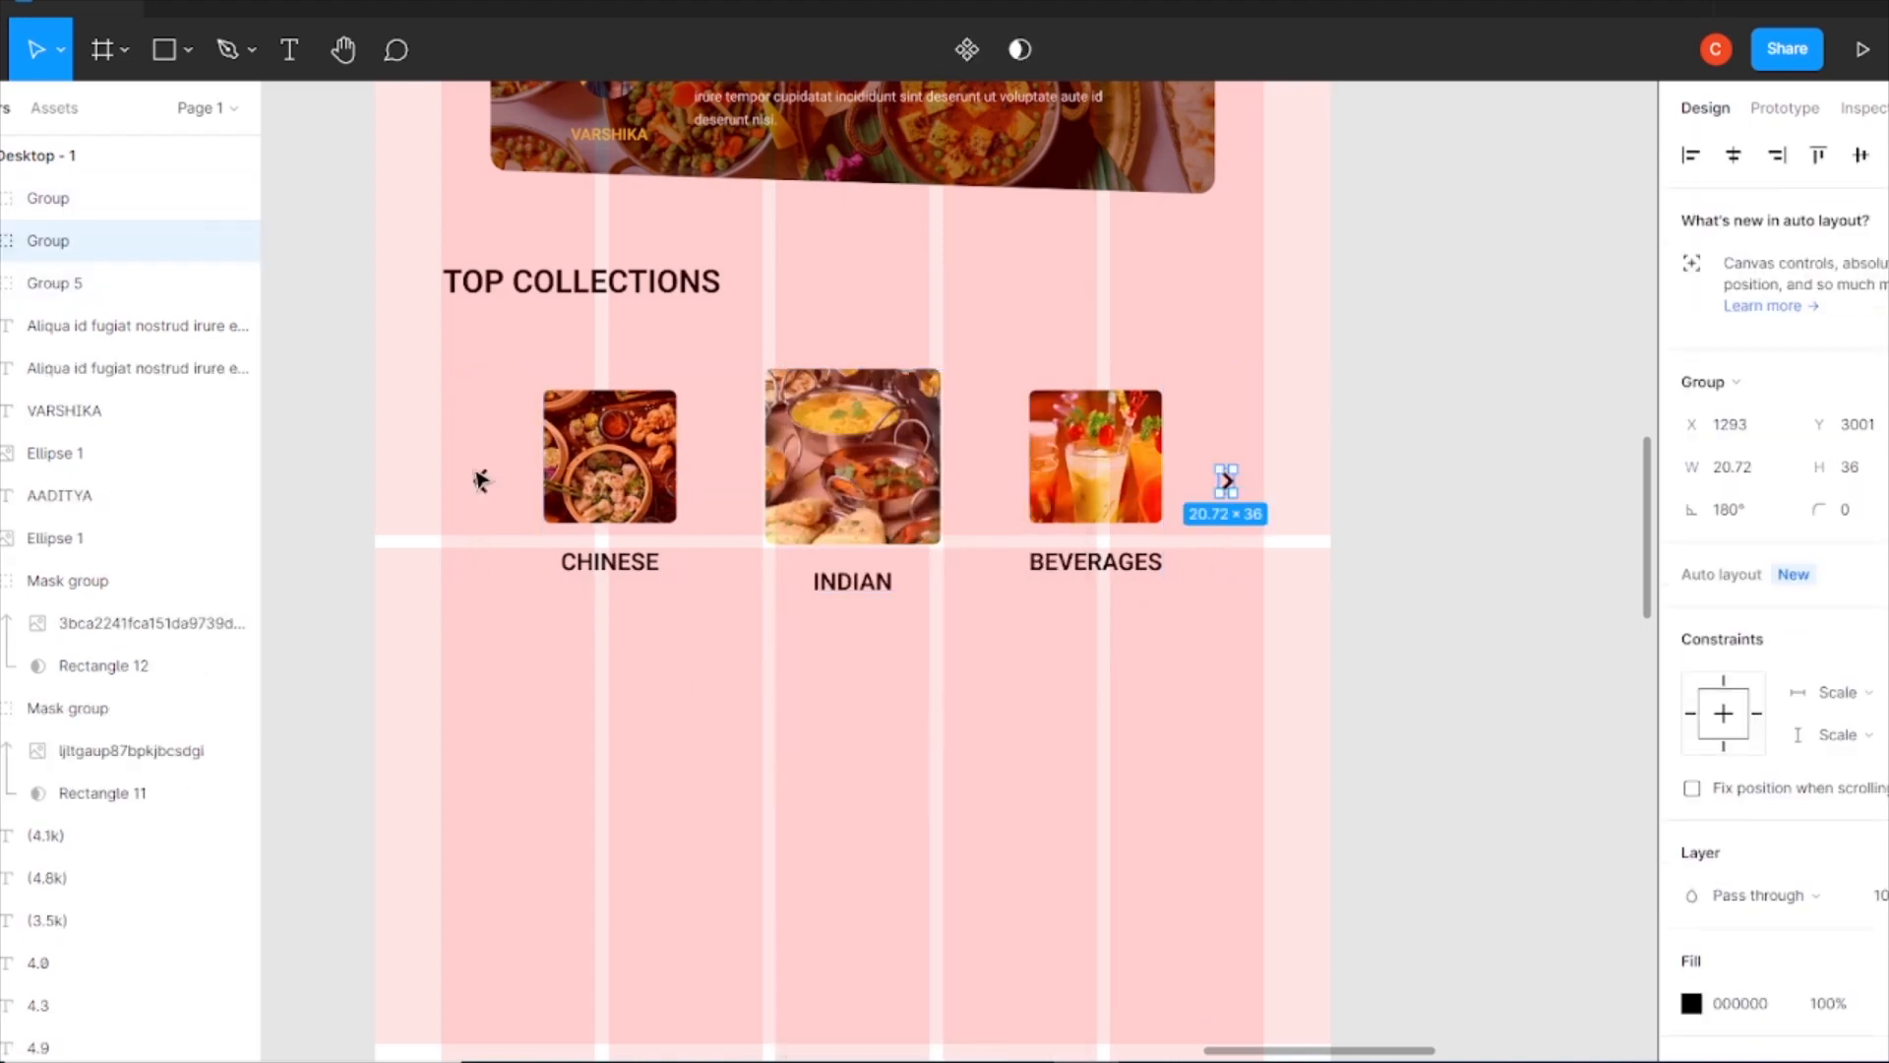
shift+click(481, 478)
key(shift+Up)
key(shift+Up)
key(Up)
key(Up)
key(Up)
key(Up)
key(Up)
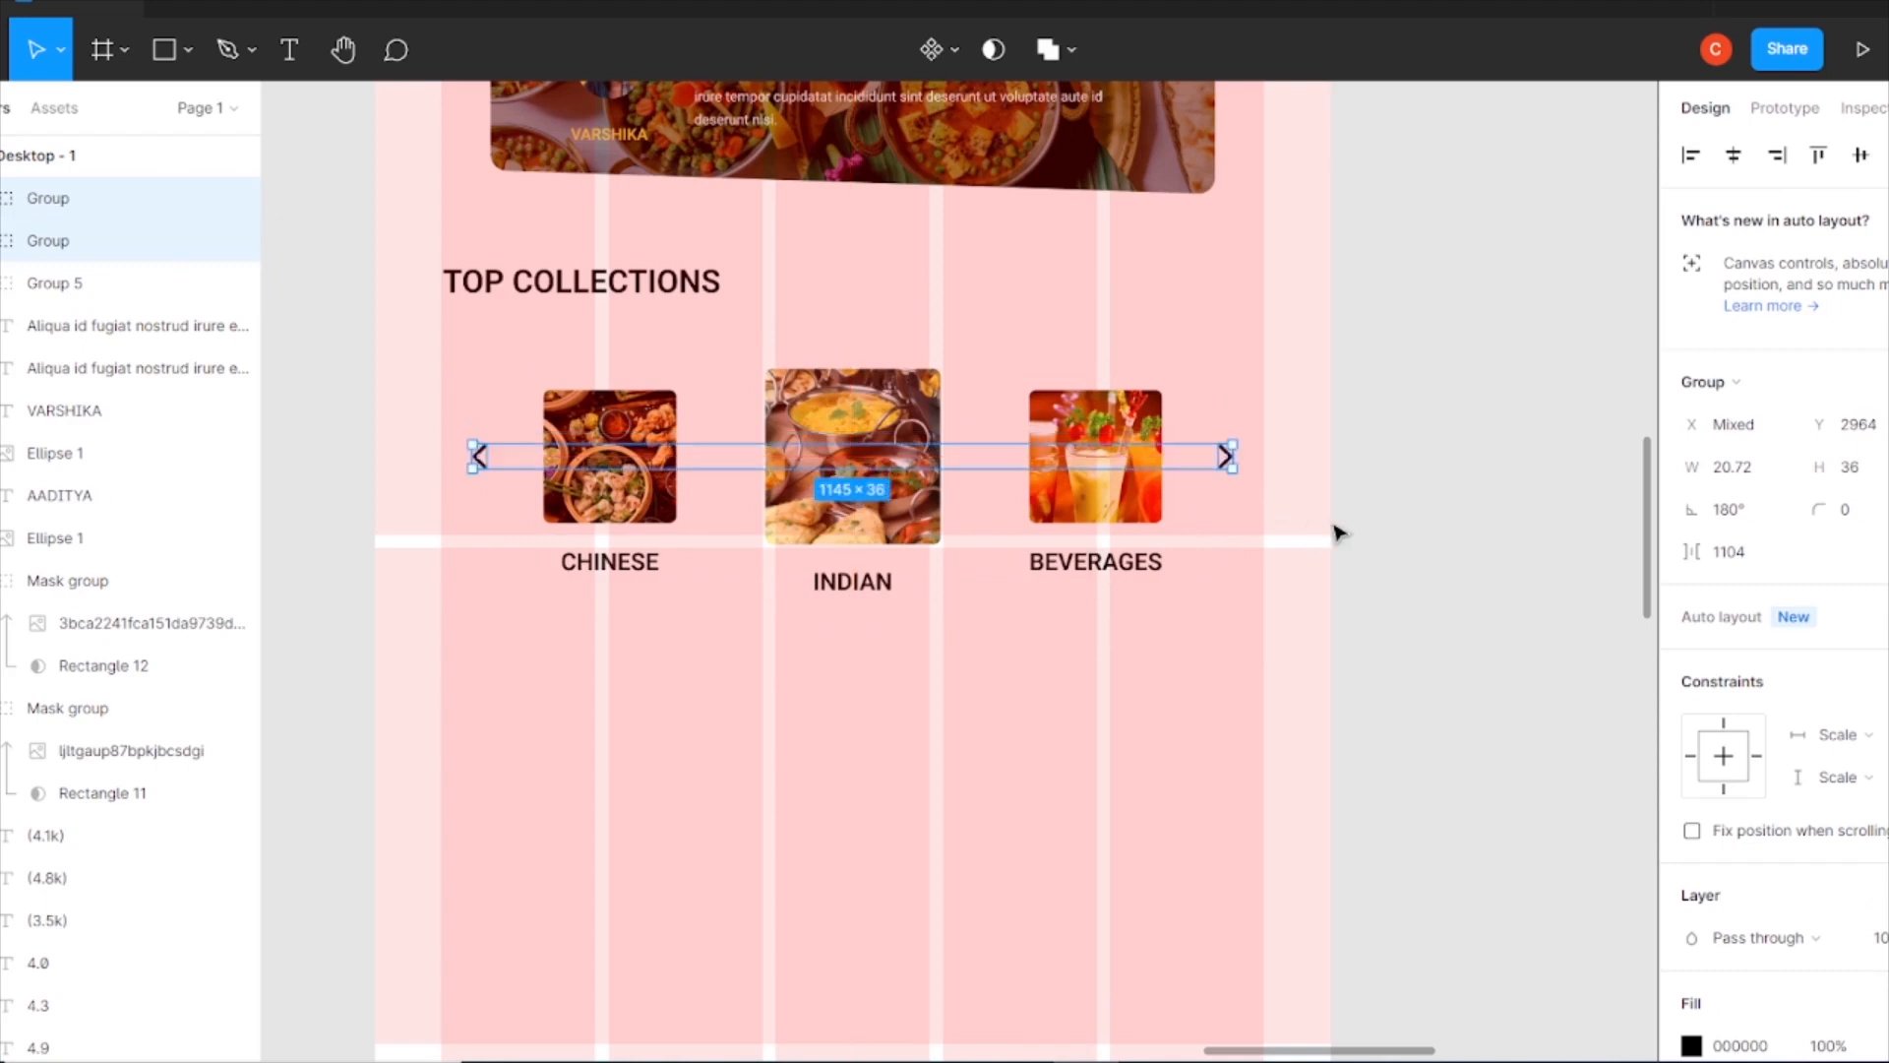
click(1316, 536)
- Enlarge both Top Collections arrows to a height of 42
click(1227, 457)
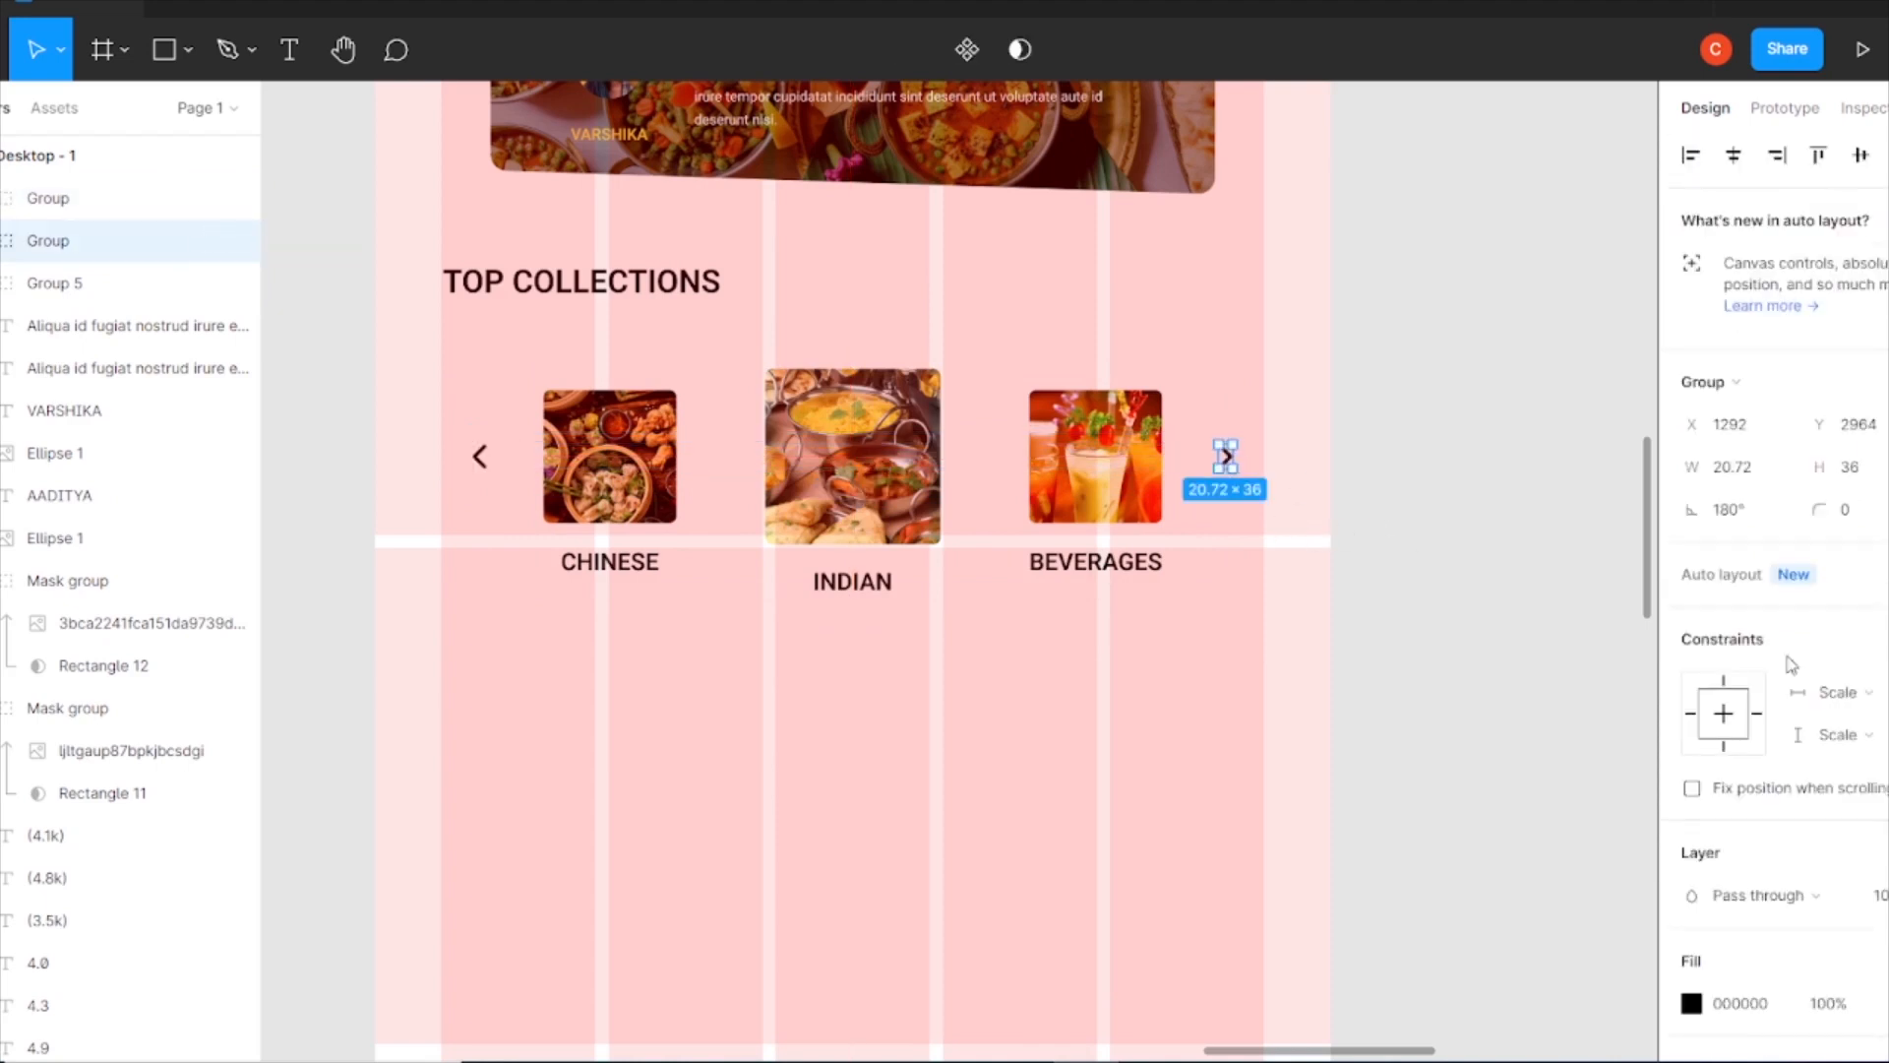
click(483, 459)
click(1850, 466)
text(42)
shift+click(118, 240)
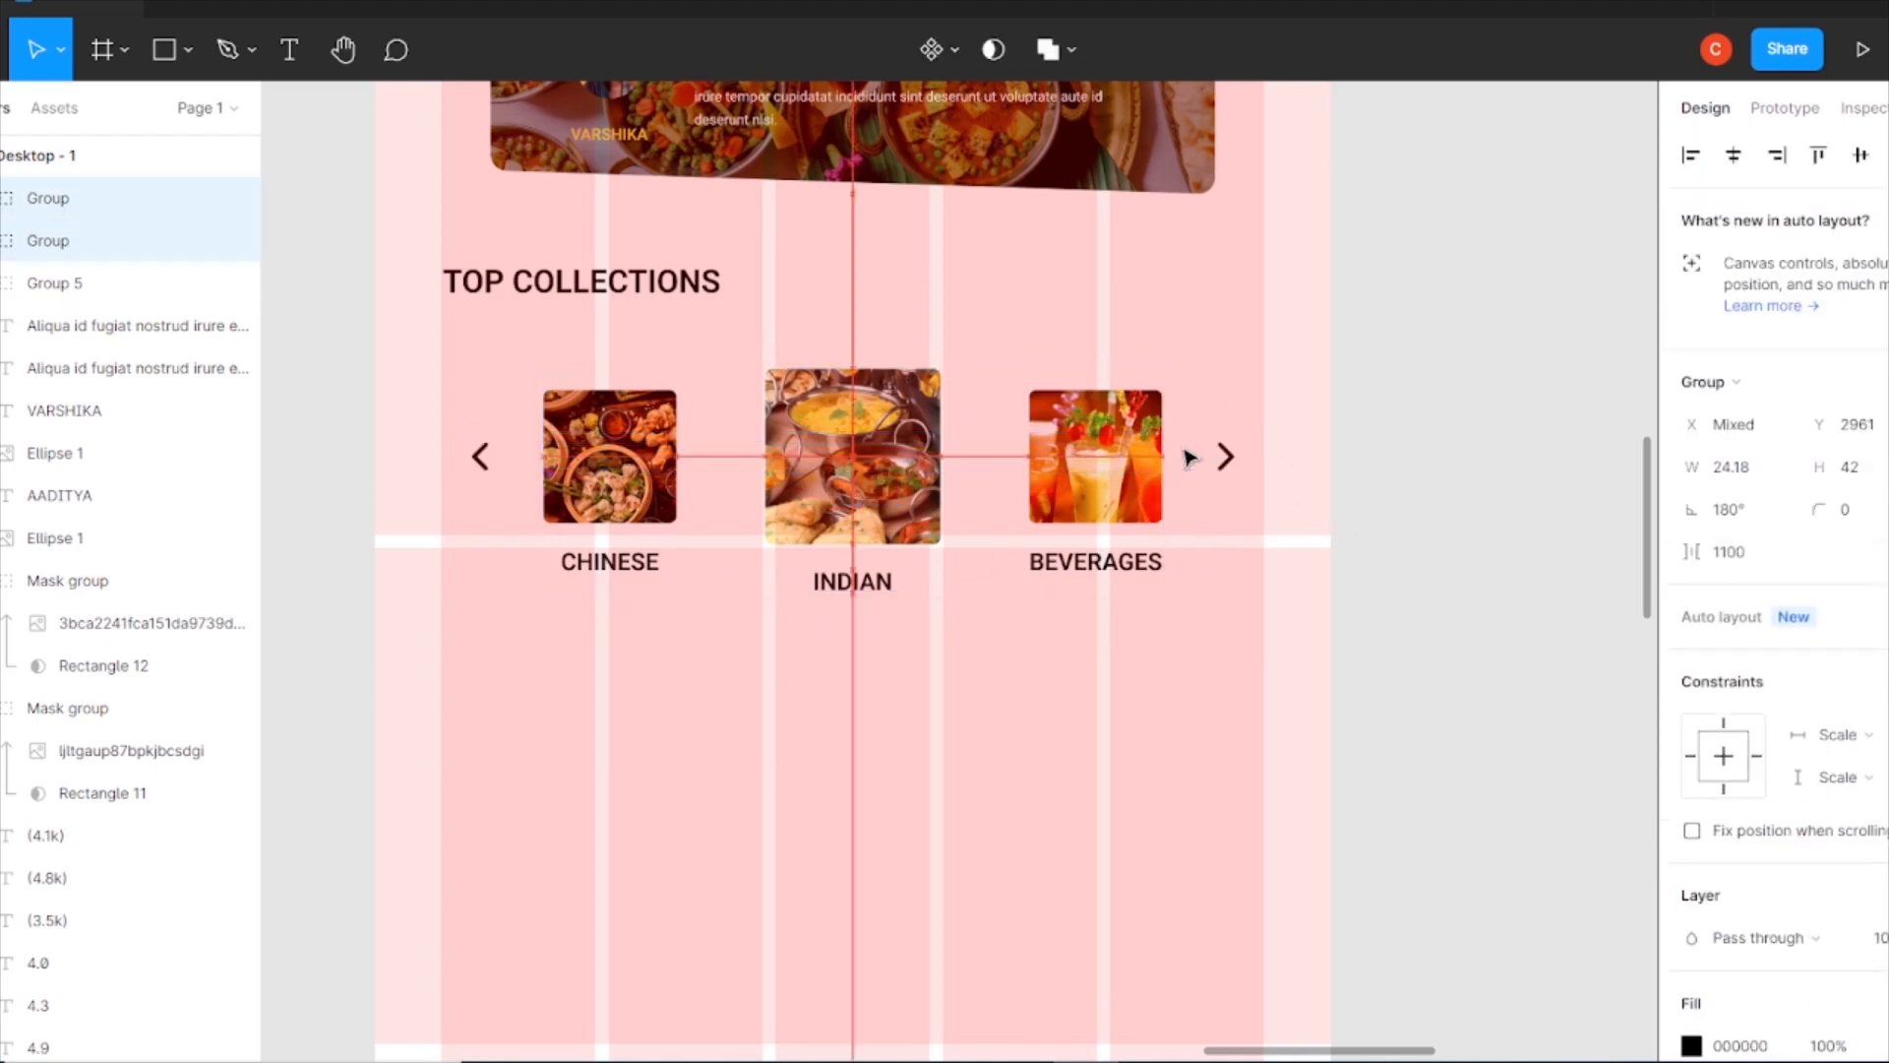
click(1279, 479)
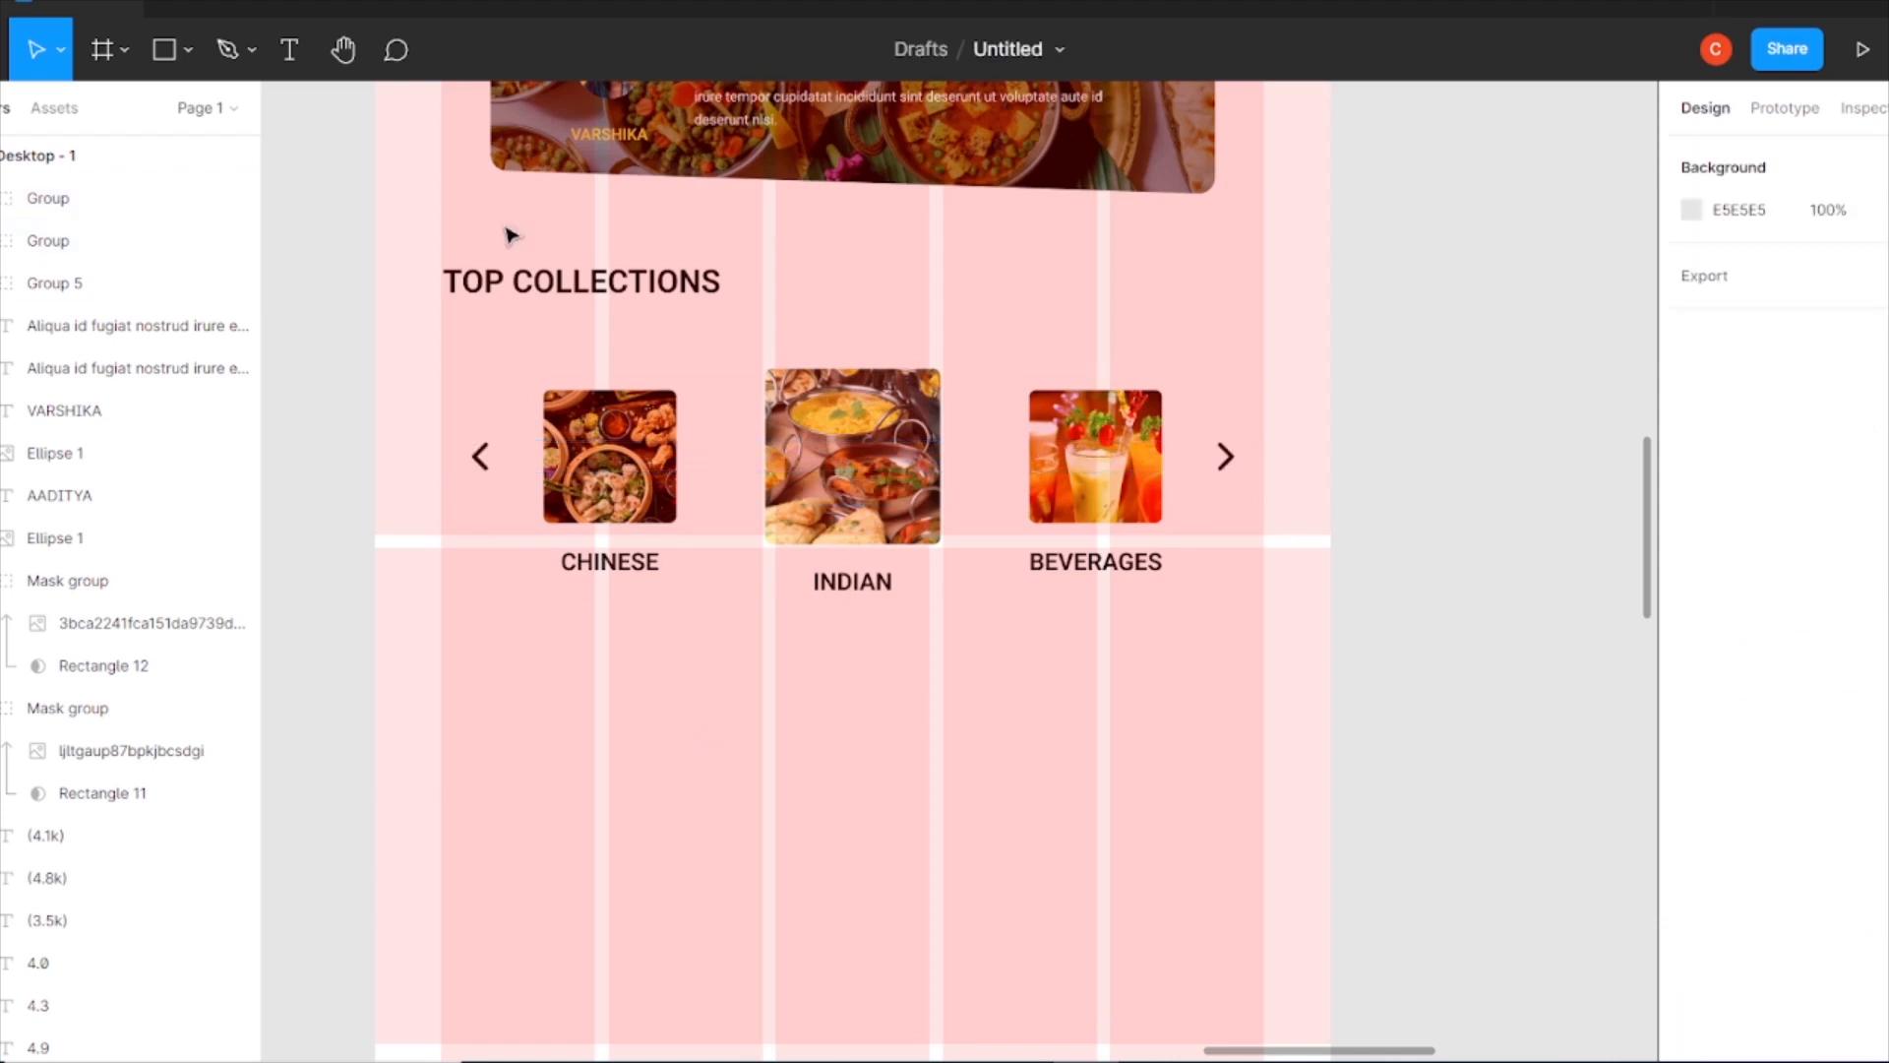
- Copy the TOP COLLECTIONS heading below the photo row and change the copy's text to NEWEST FOOD
click(640, 281)
alt+drag(641, 281, 633, 683)
text(NEWES)
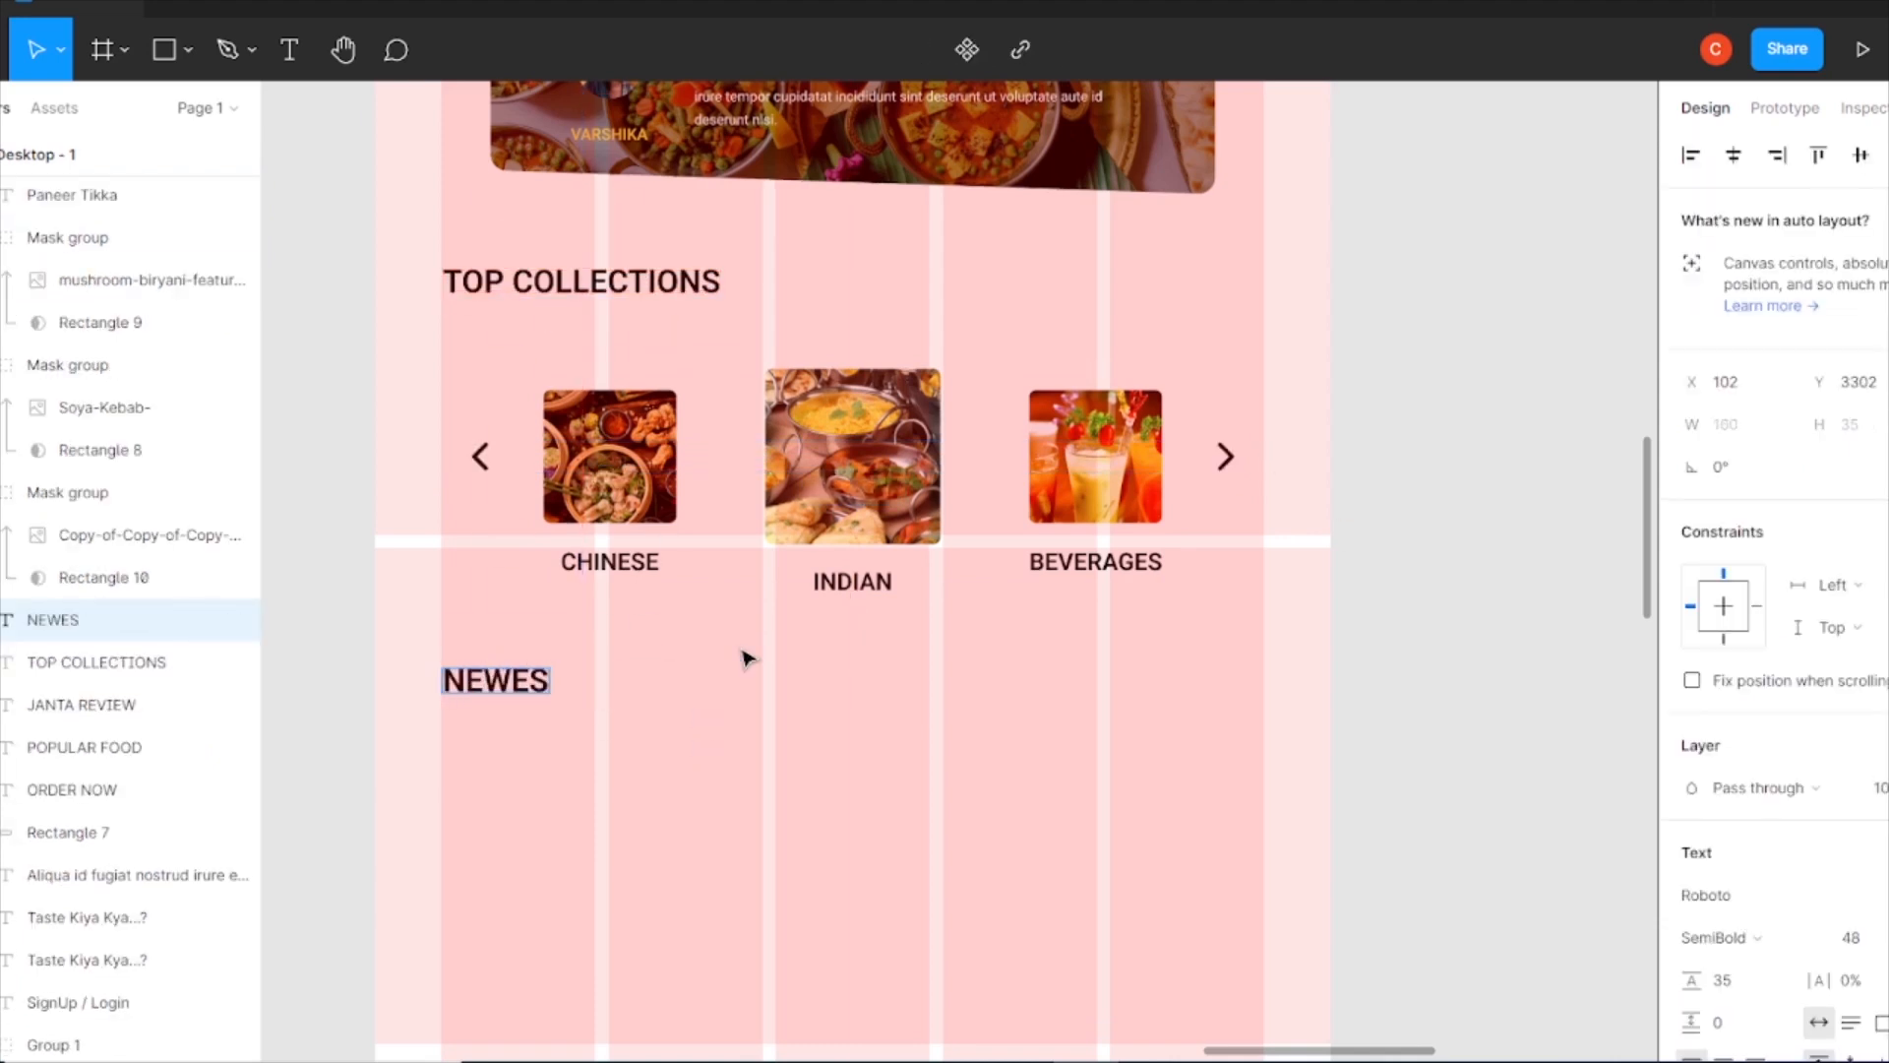
- Ungroup the Top Collections photo row and separate the left photo from its CHINESE label
click(610, 458)
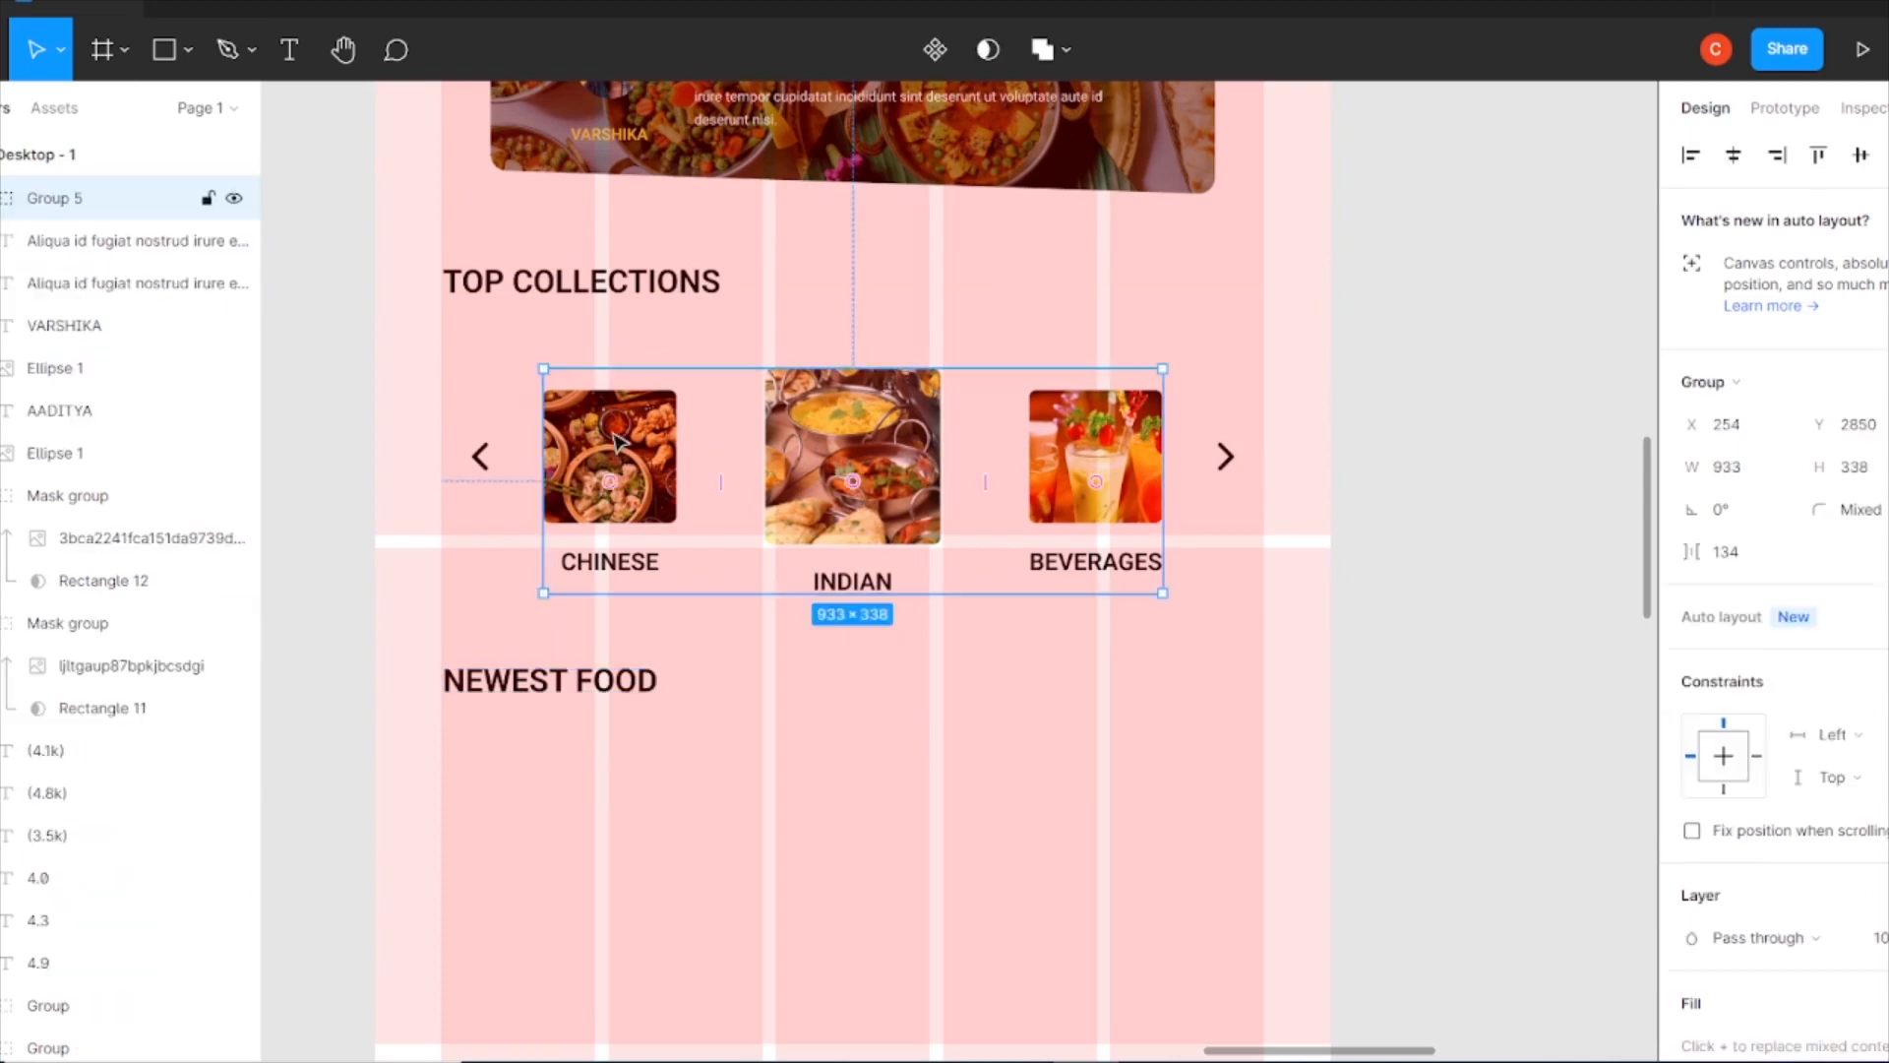
right_click(599, 458)
click(700, 638)
click(1152, 716)
right_click(630, 458)
click(738, 638)
click(798, 688)
click(653, 445)
- Draw a rectangle below the NEWEST FOOD heading and set its size to 200 × 200
key(r)
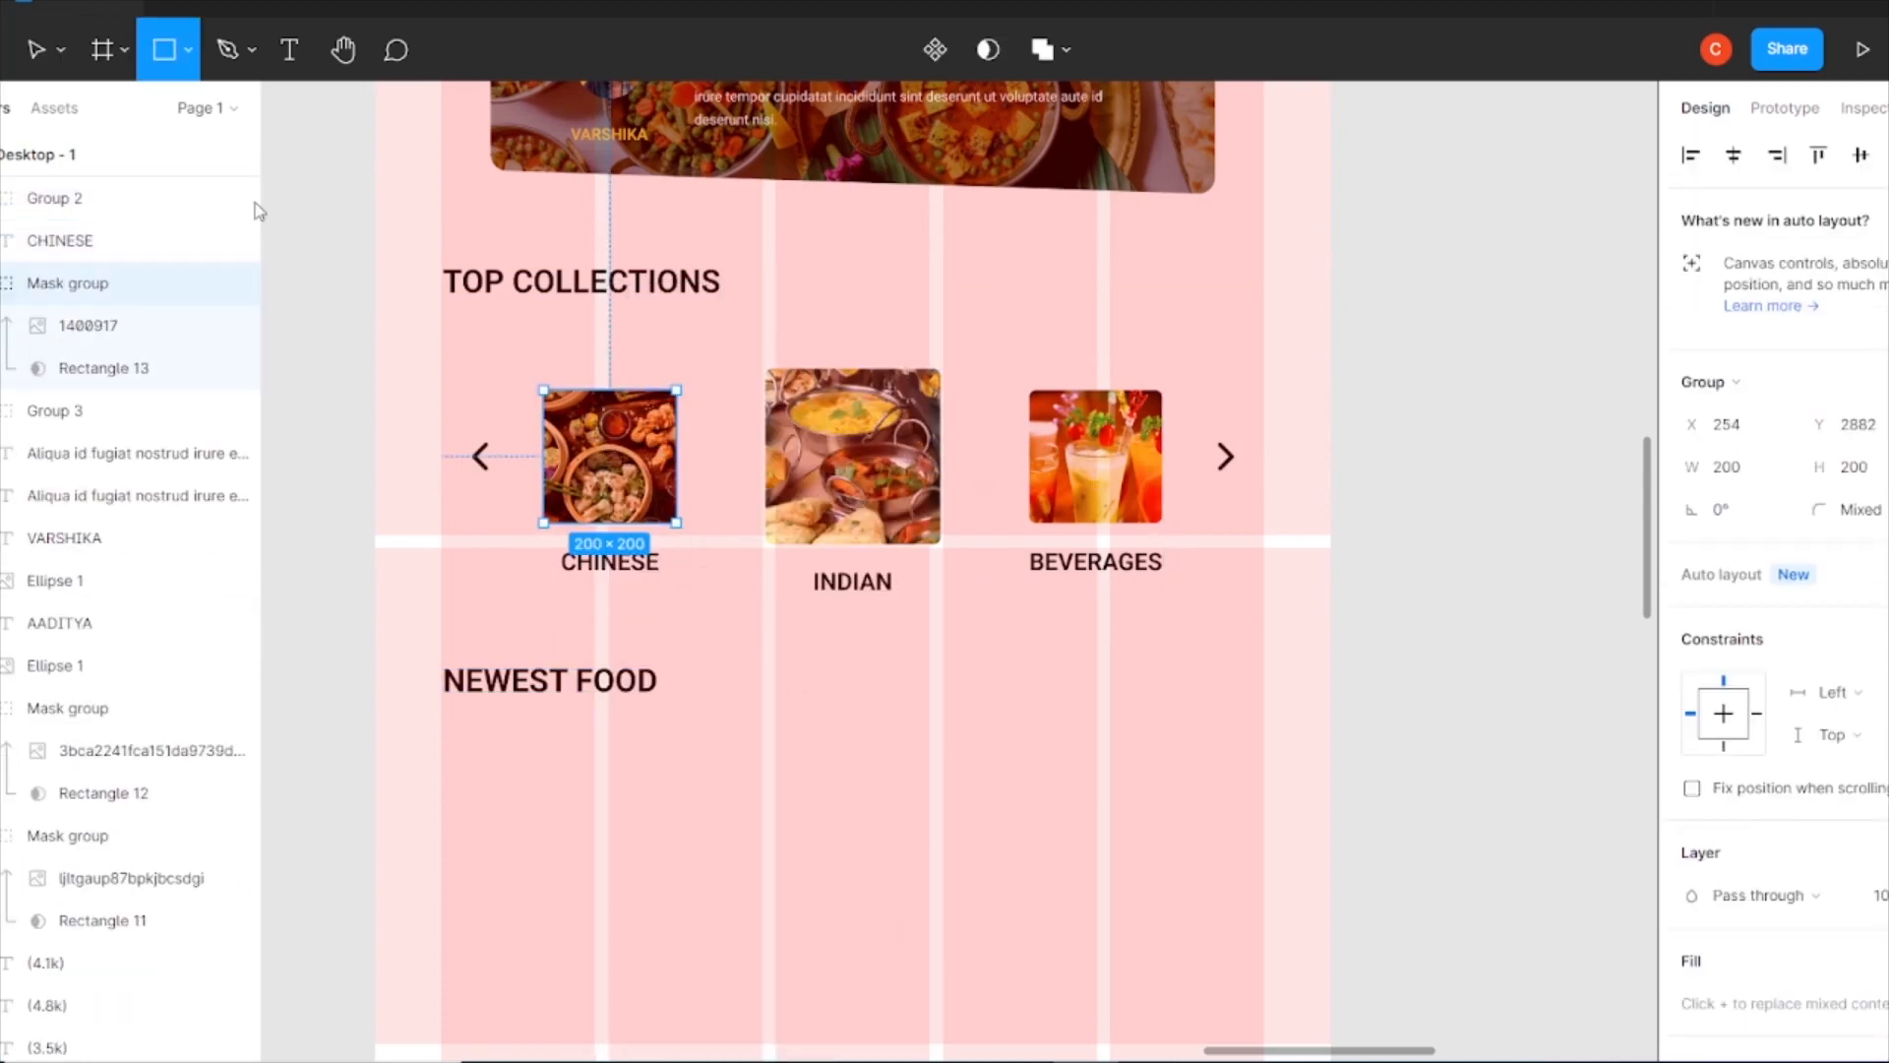
drag(563, 804, 695, 919)
click(1853, 425)
text(200)
key(Return)
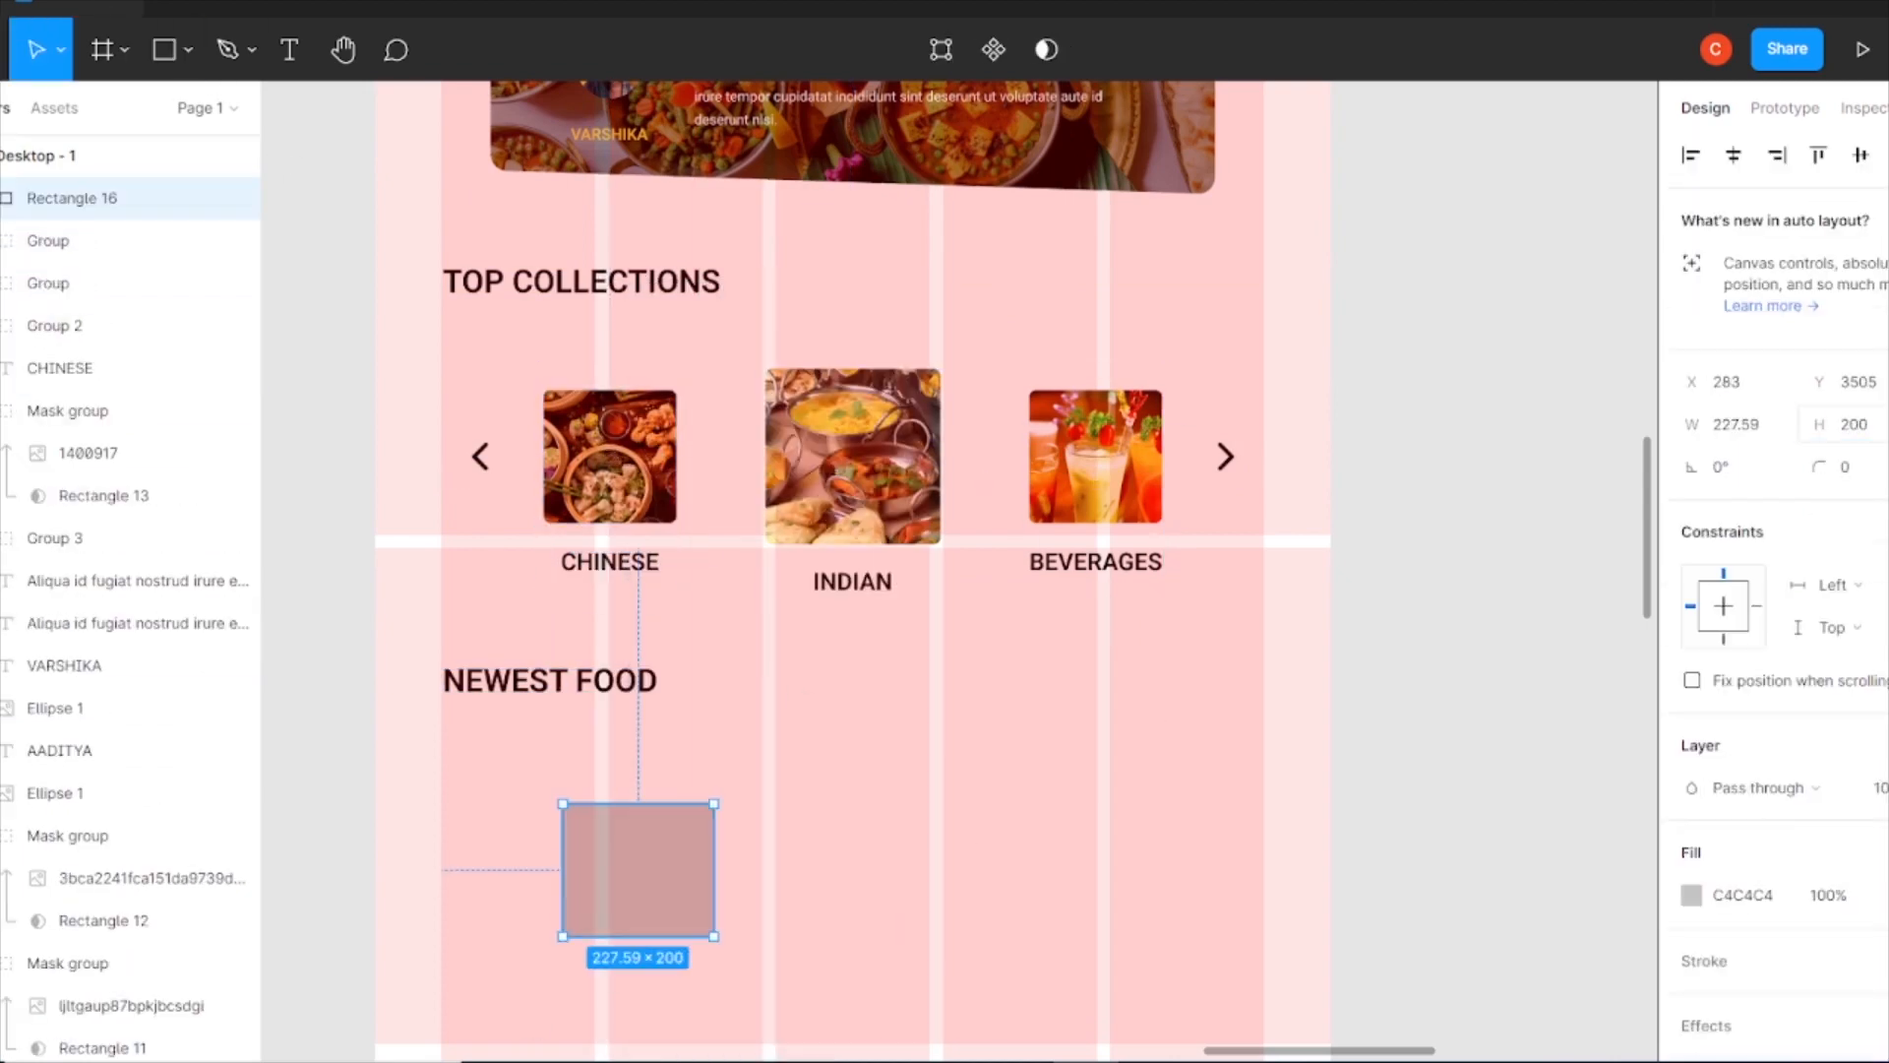
key(Return)
- Copy the square to the middle under the INDIAN photo, resize the copy to 264 × 264 and centre it in the row
drag(632, 891, 887, 876)
click(854, 456)
double_click(854, 455)
click(854, 862)
click(1854, 424)
text(264)
key(Return)
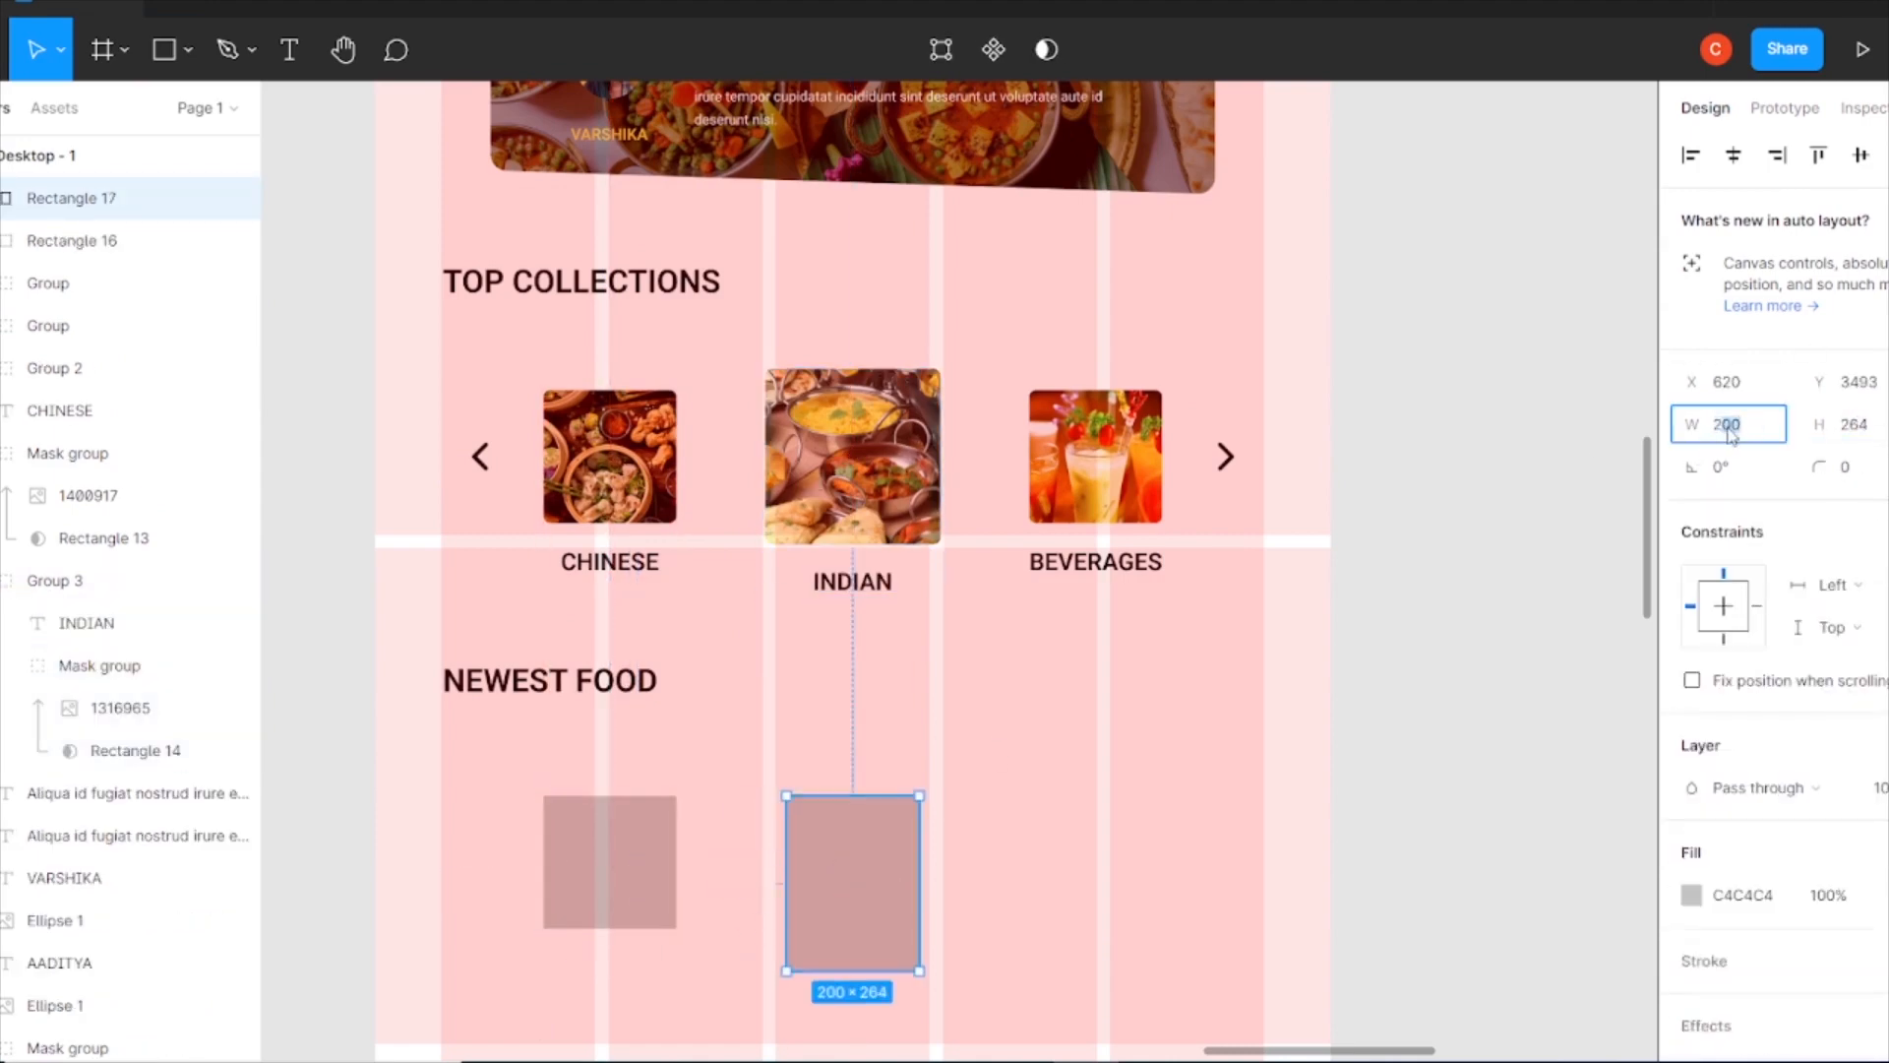
text(264)
key(Return)
drag(862, 896, 853, 873)
- Copy the left square under BEVERAGES and give all three squares a corner radius of 10
alt+drag(608, 896, 1095, 894)
drag(1151, 1006, 591, 787)
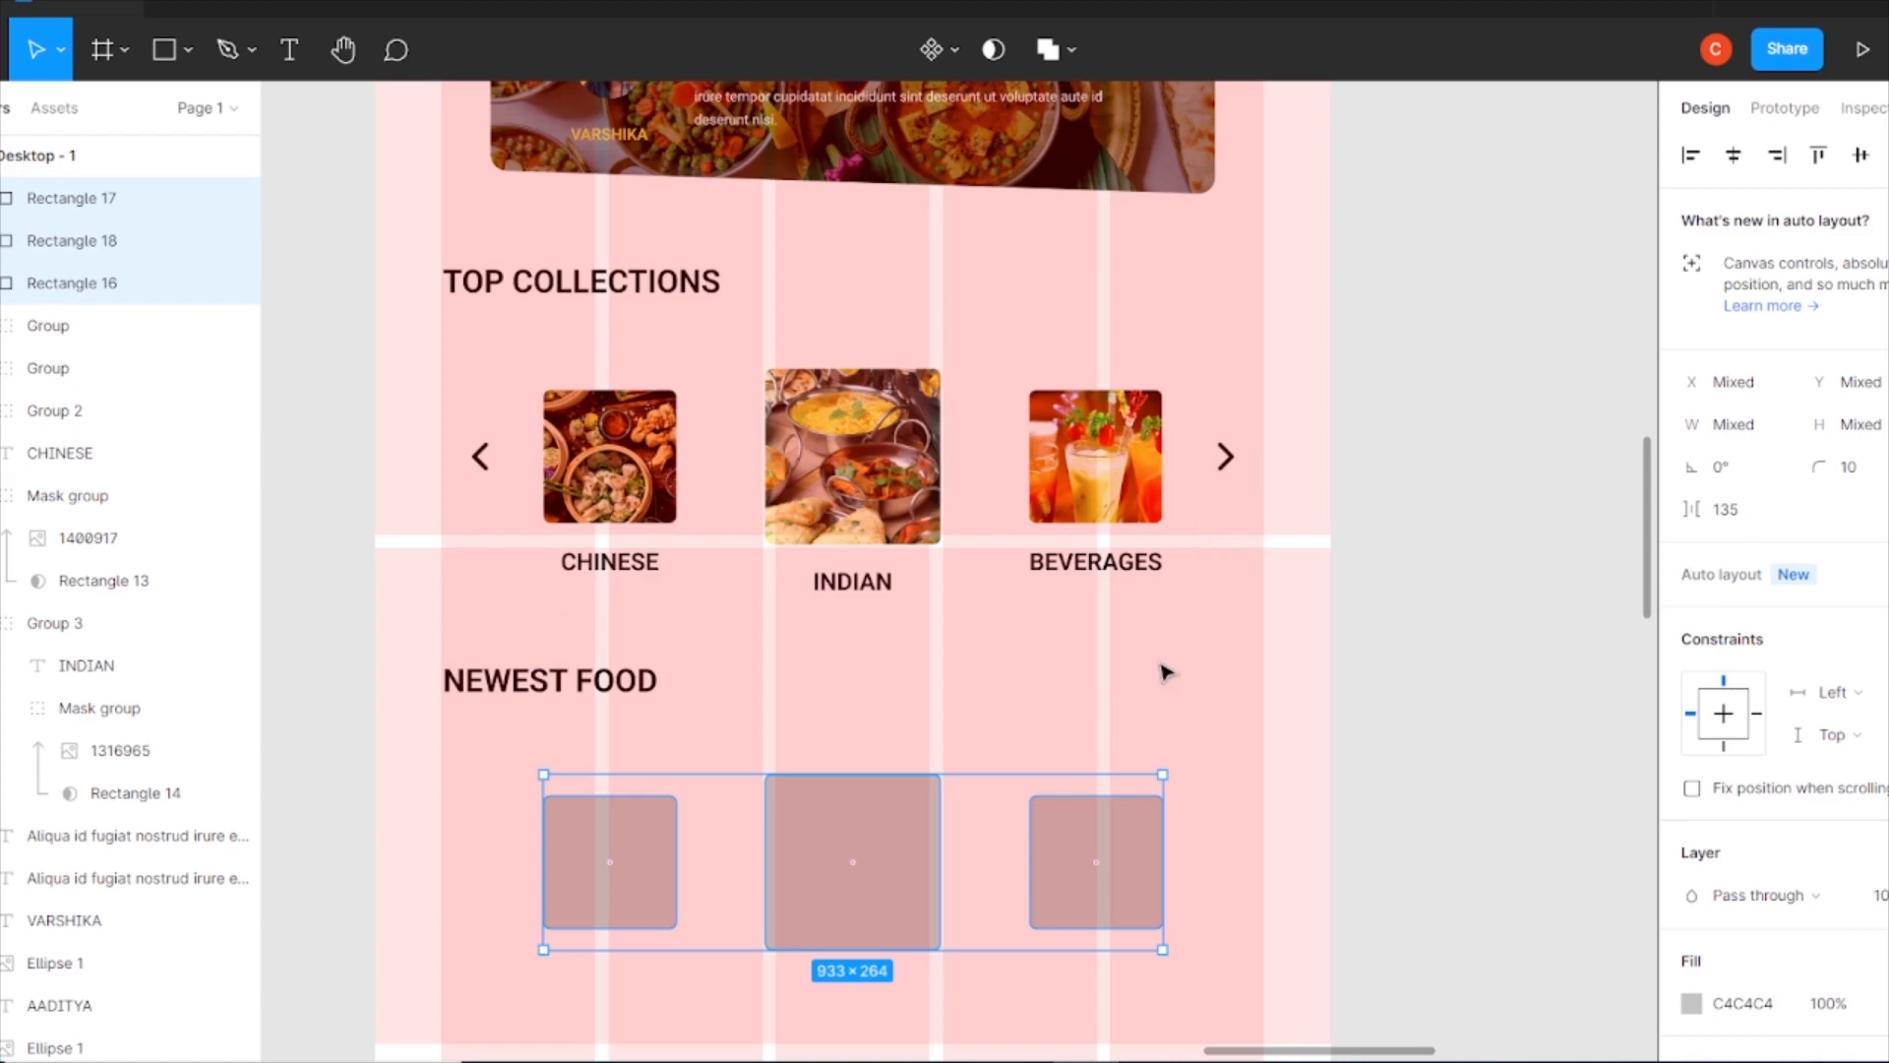
- Ungroup the INDIAN and BEVERAGES photos from their labels and set the three category labels to Medium weight
click(658, 566)
click(1093, 472)
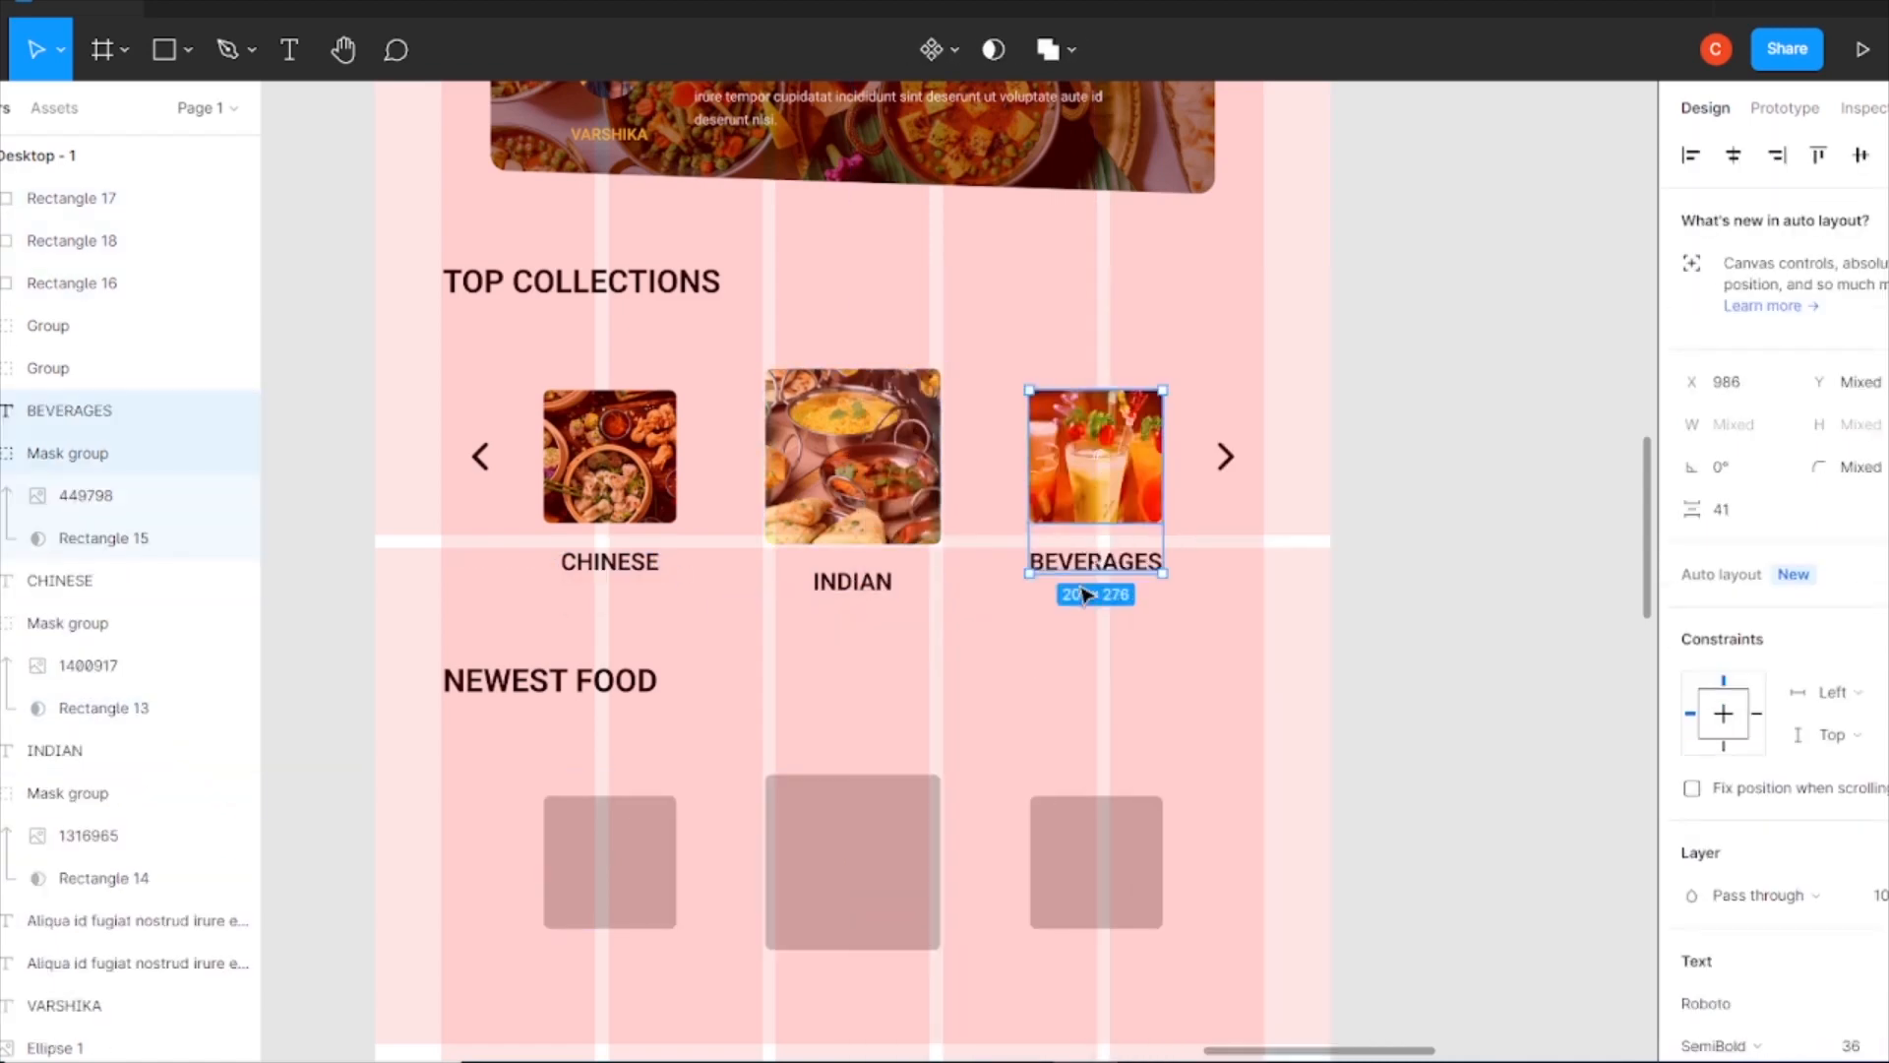
drag(1045, 660, 554, 553)
click(1756, 935)
click(1742, 554)
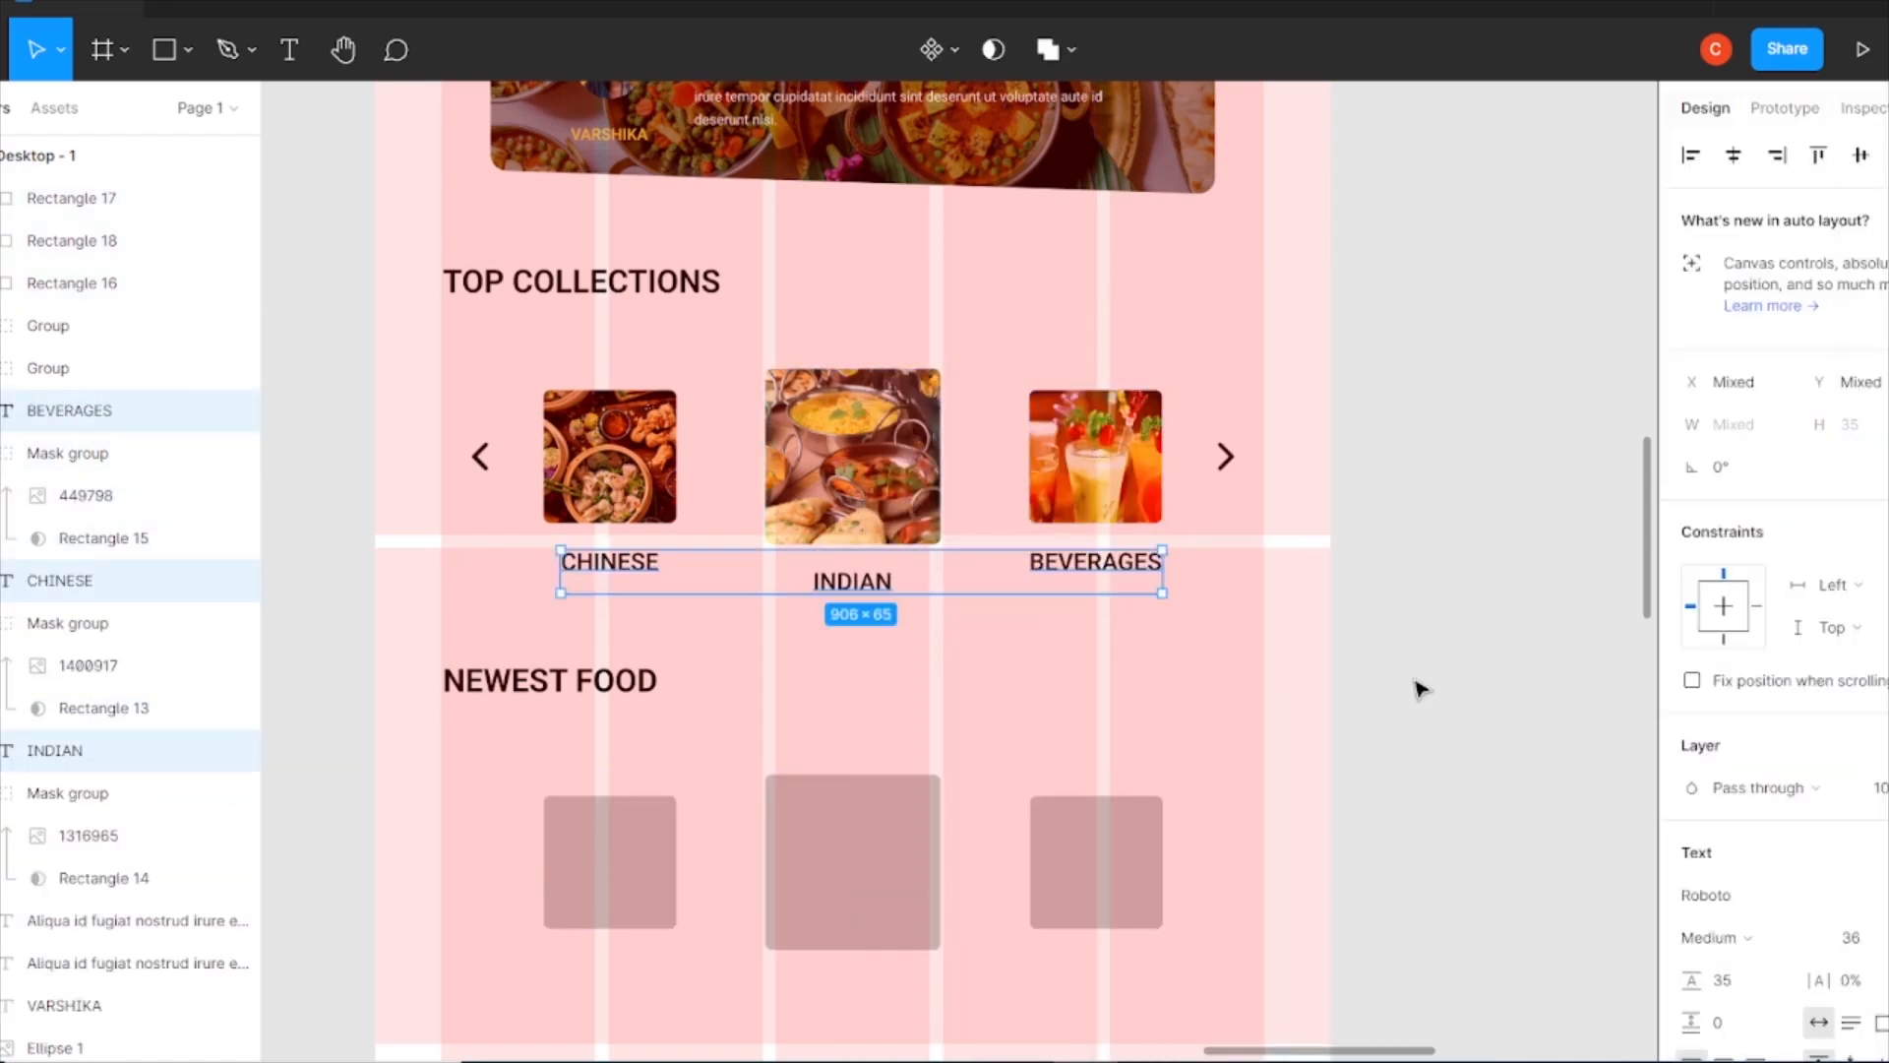
click(1419, 684)
- Copy both Top Collections arrows down to either side of the Newest Food squares, vertically centred on them
click(479, 457)
shift+click(1225, 456)
drag(1226, 456, 1223, 860)
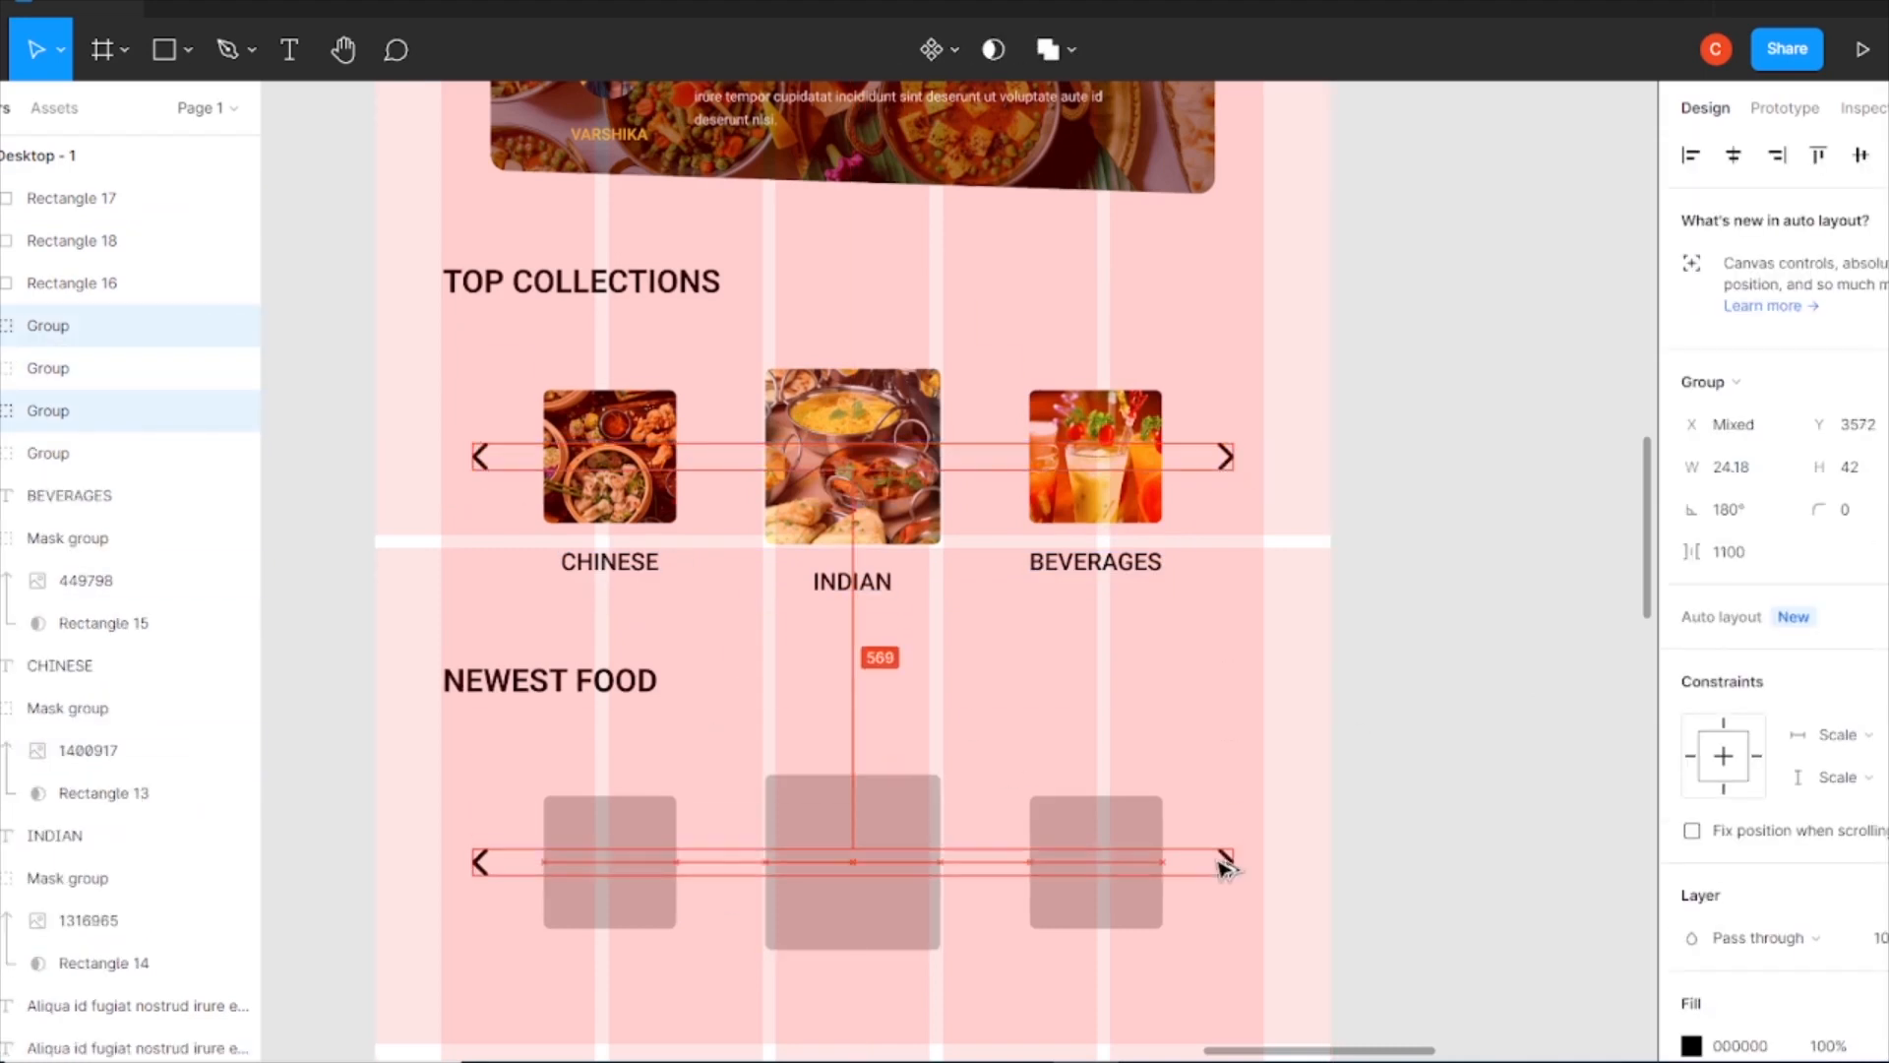
key(Escape)
- Copy the CHINESE label below the left square, change it to SHAM ROCK SHAKE COPYCAT on two lines and left-align it with the square
scroll(961, 830, down, 5)
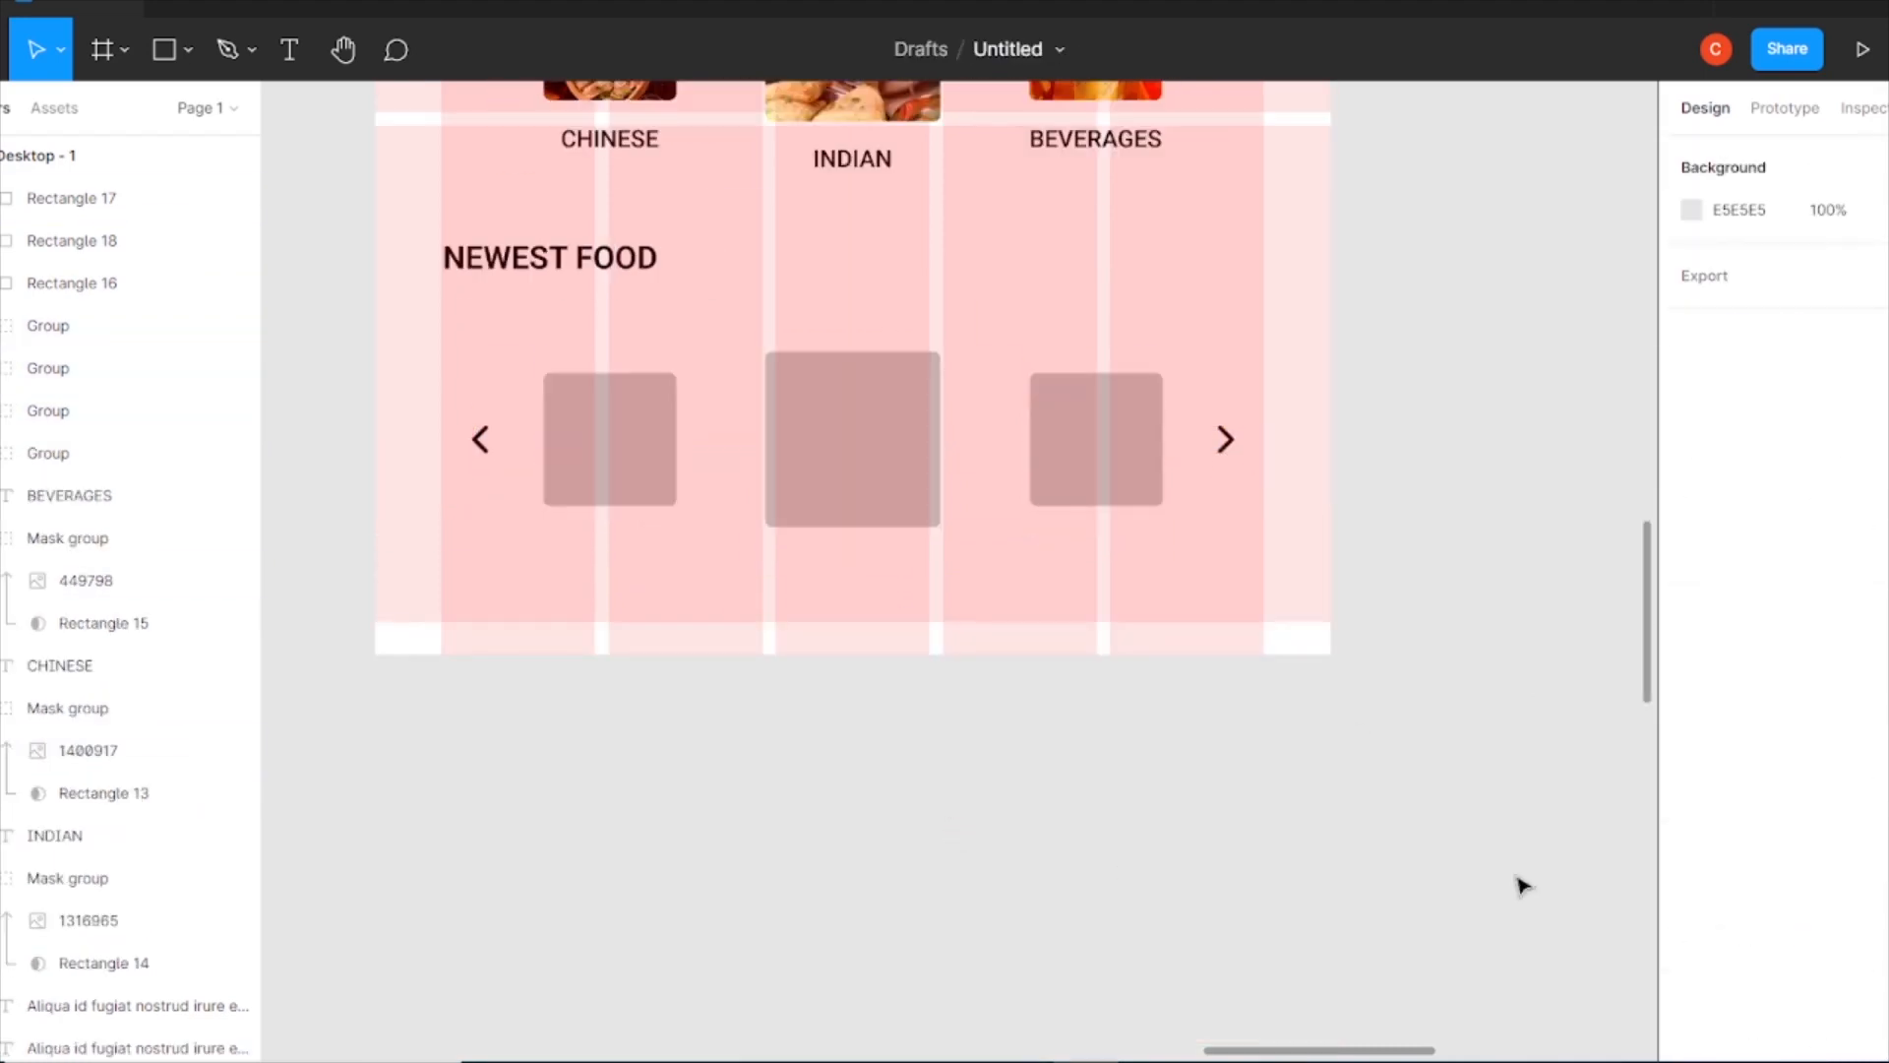
scroll(625, 320, up, 1)
click(633, 165)
drag(633, 165, 657, 593)
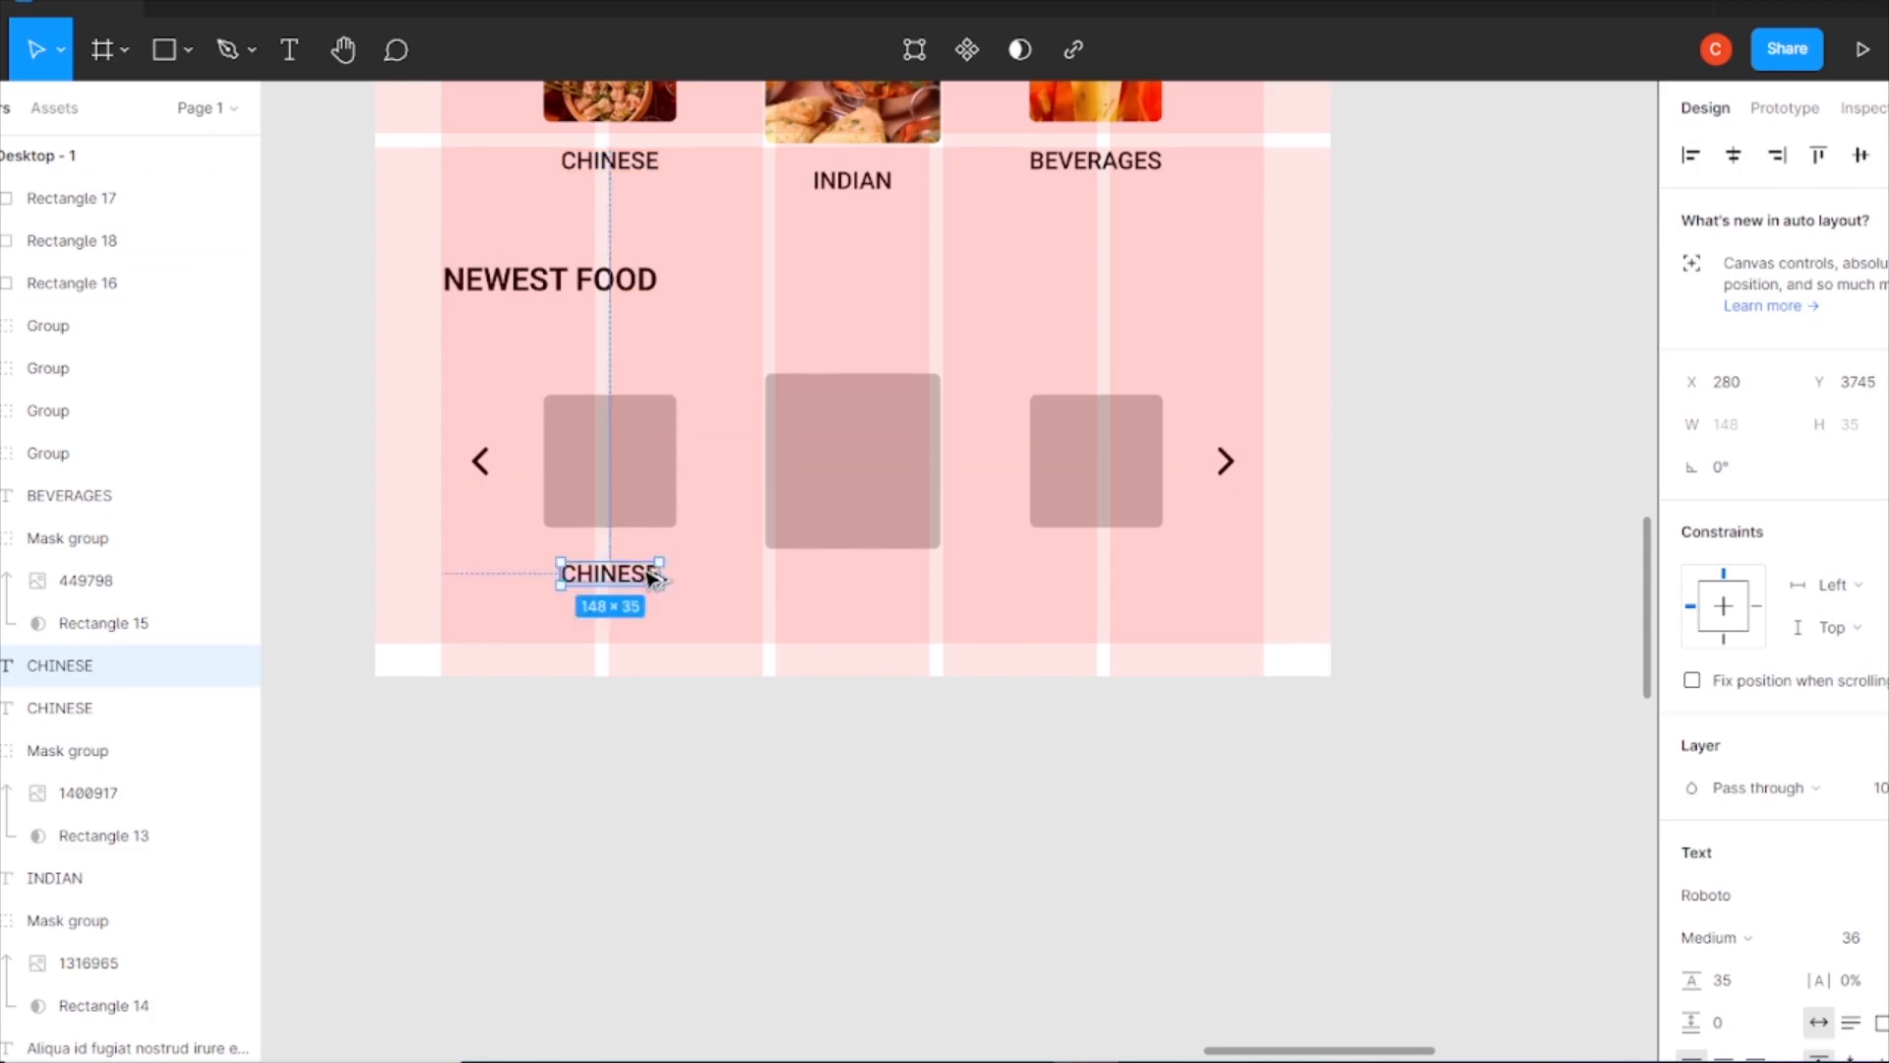
double_click(632, 578)
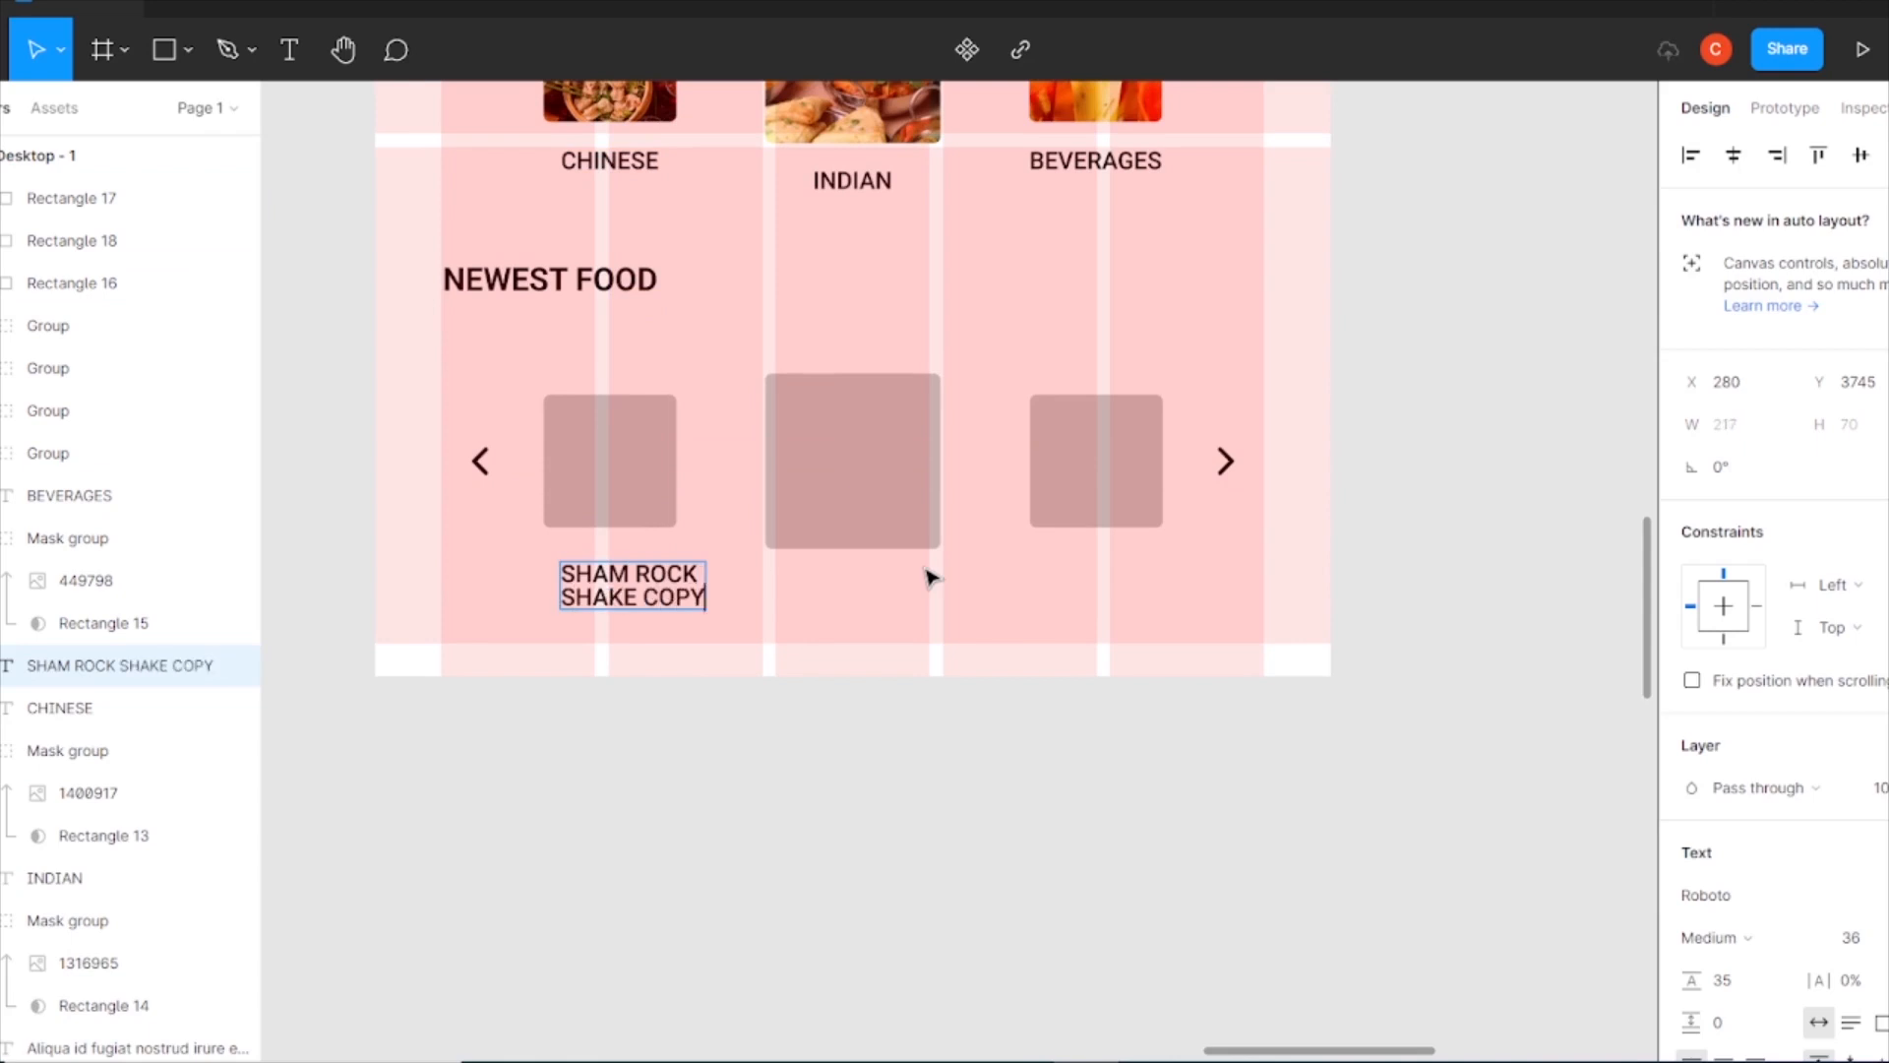
drag(658, 596, 640, 588)
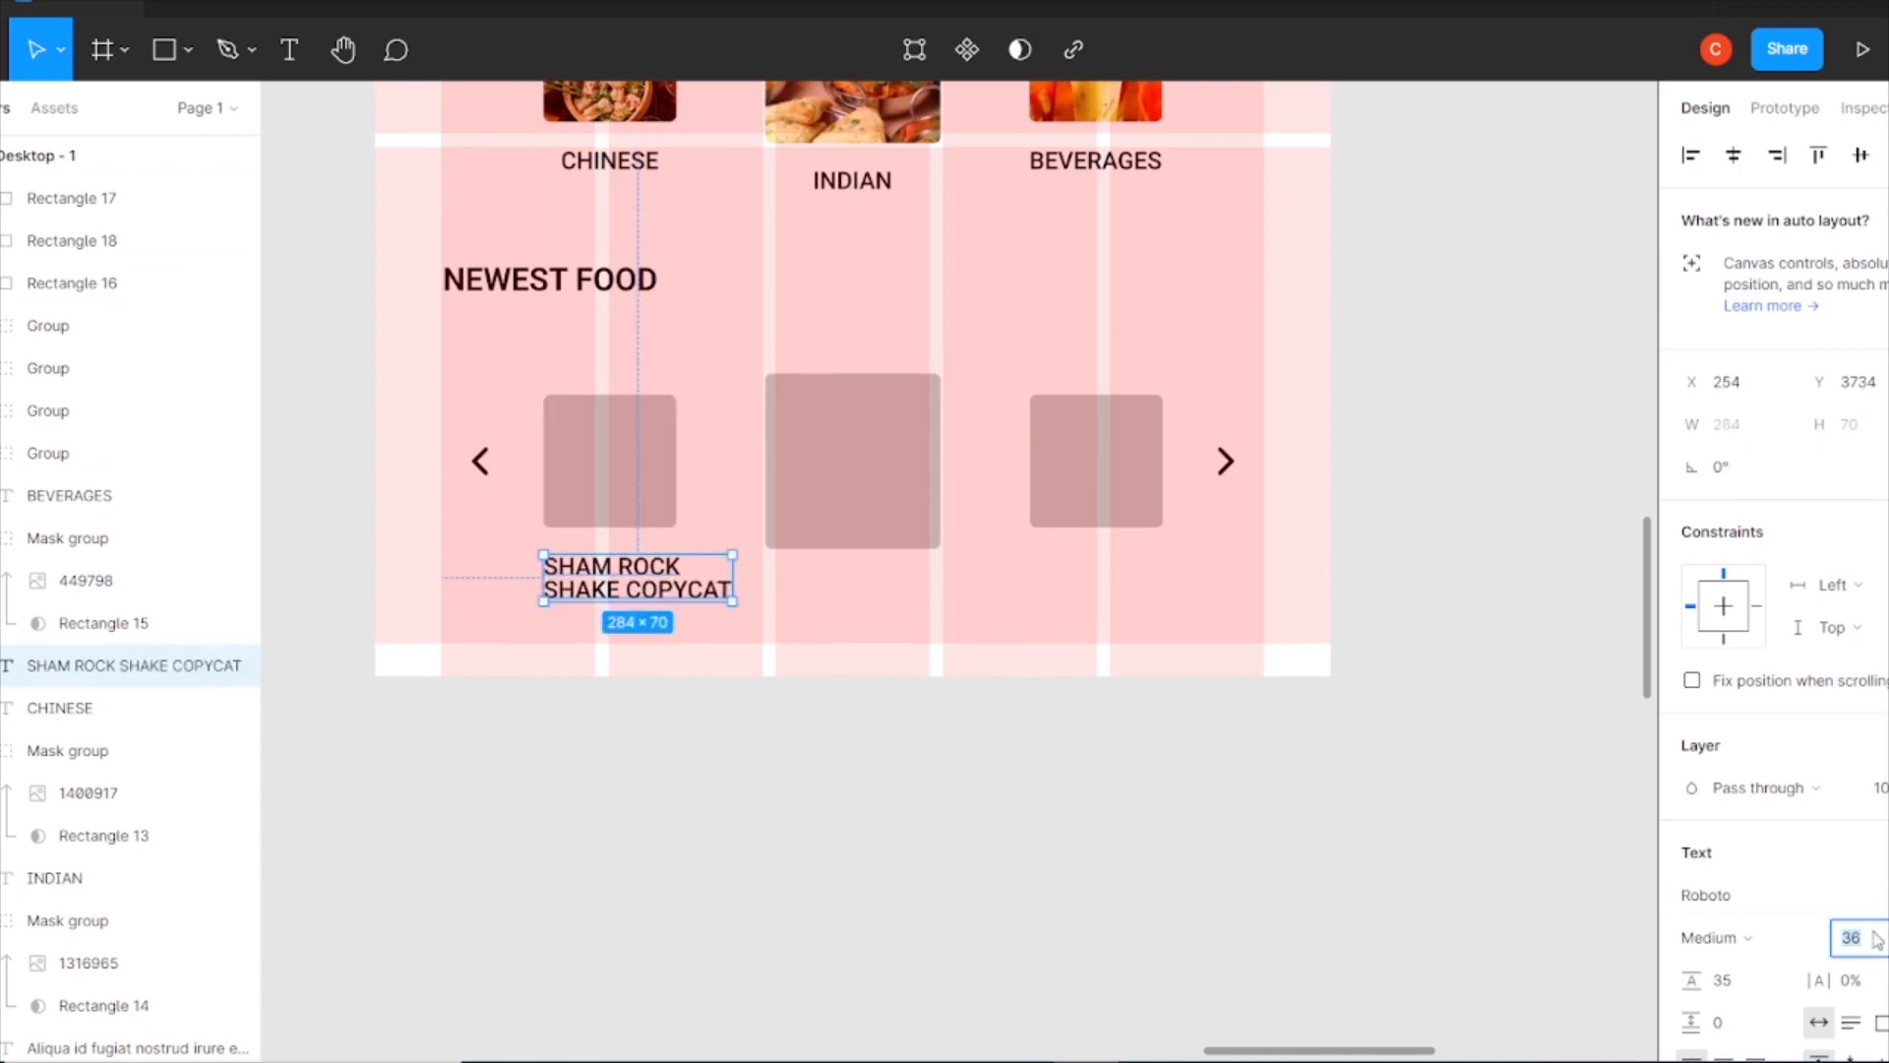
- Set the font size of the SHAM ROCK SHAKE COPYCAT label to 30
text(32)
key(Return)
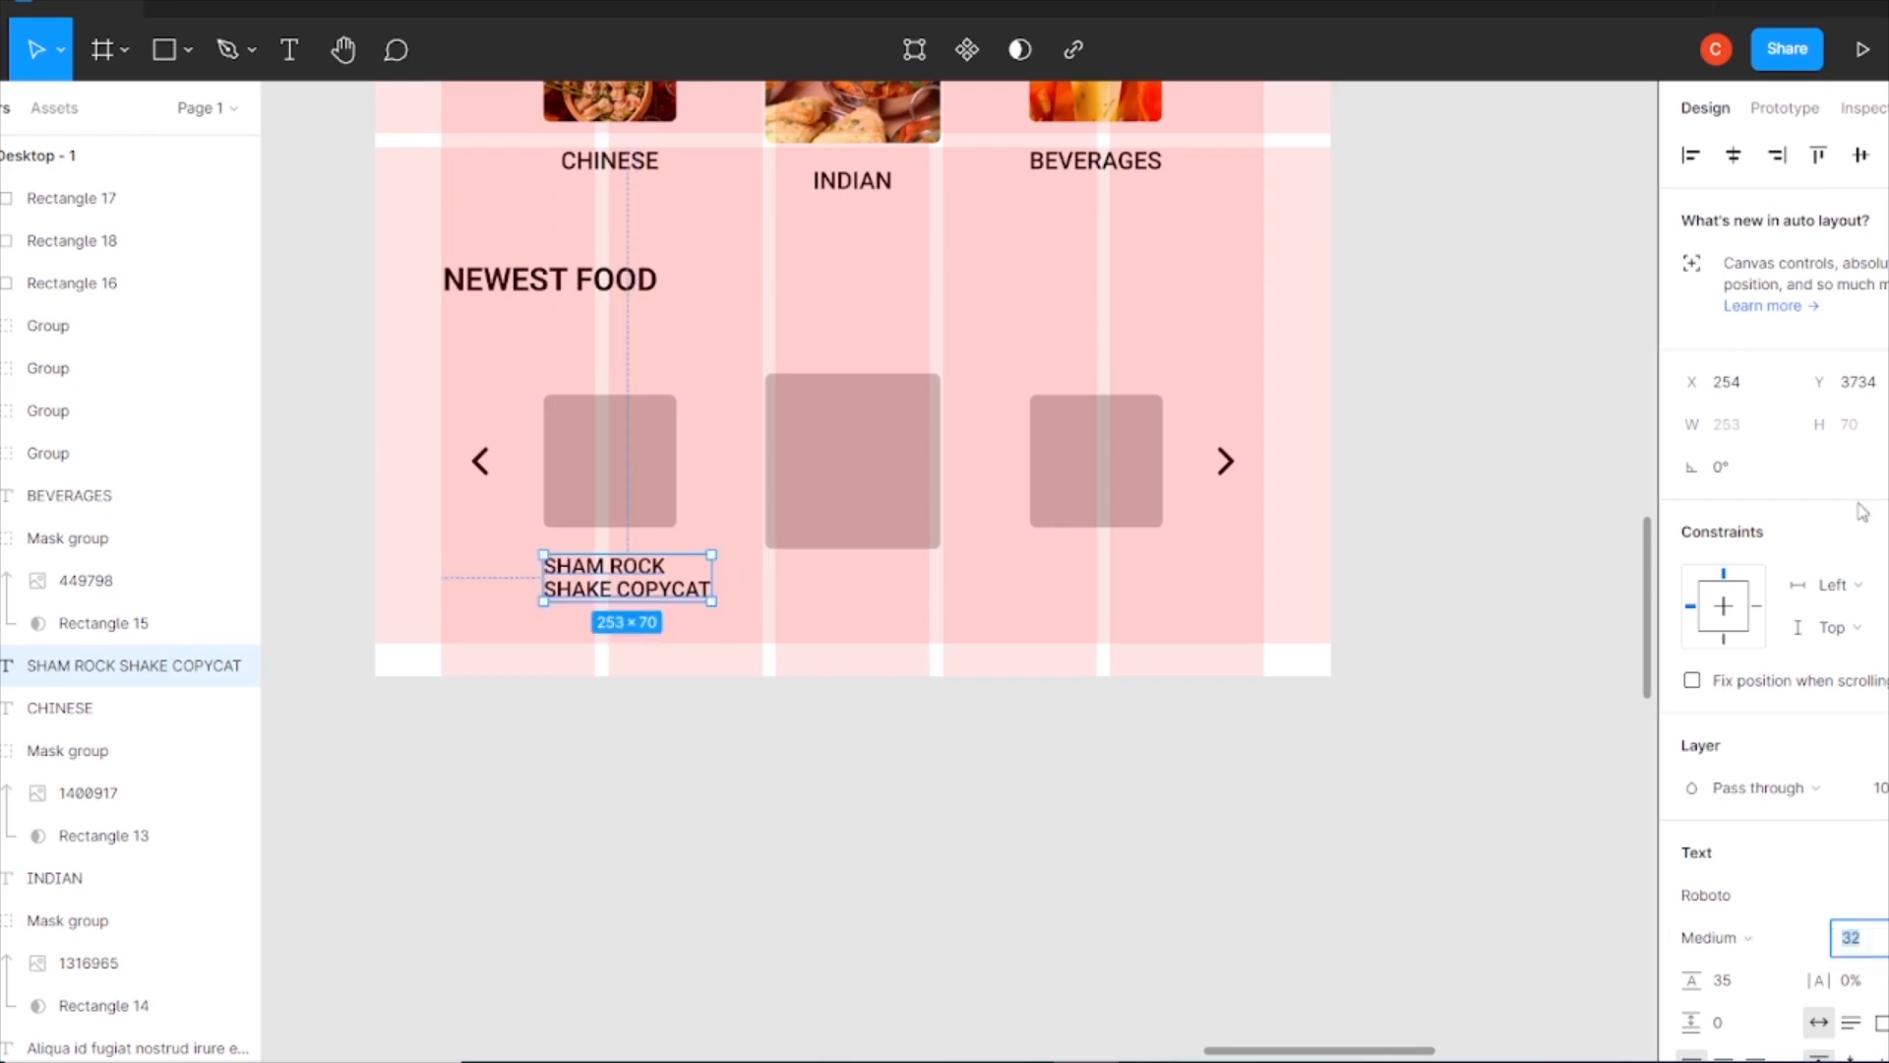
text(30)
key(Return)
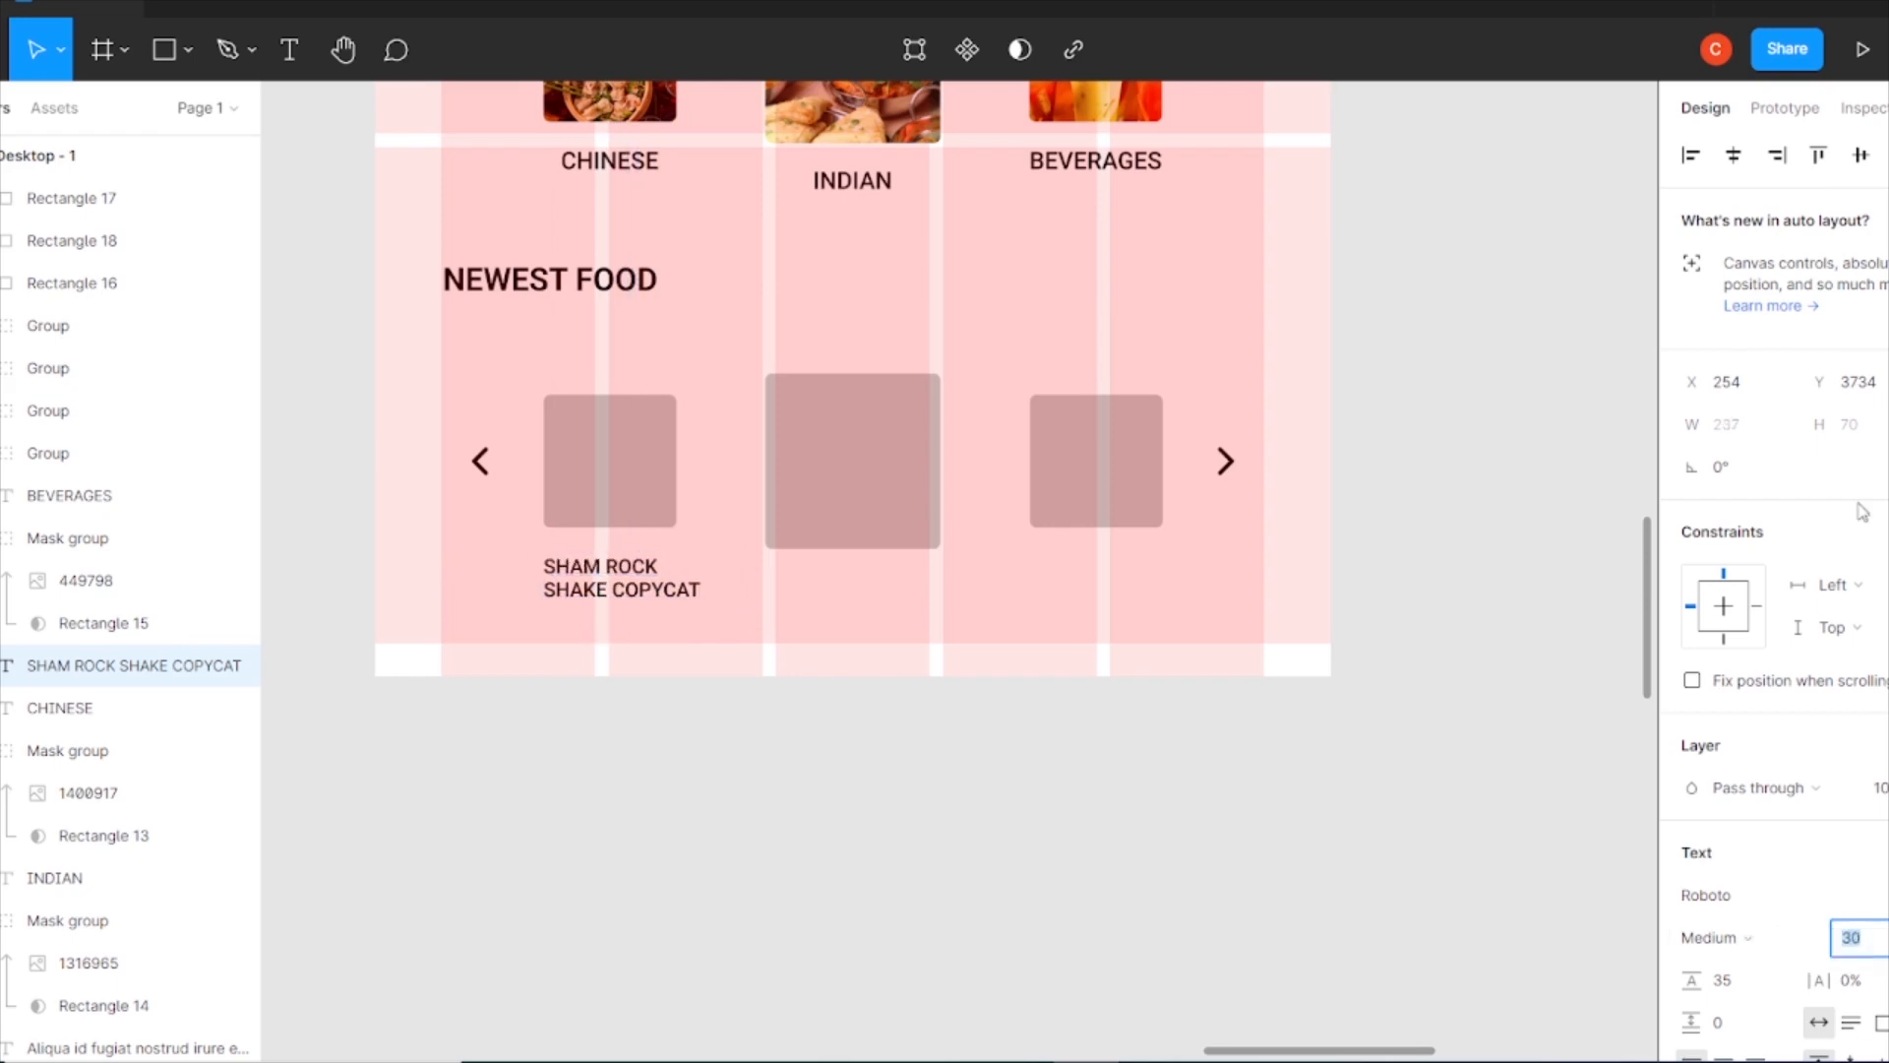
- Add copies of the label below the right and middle squares, reading VEAL MASALA and LENTIL SOUP
alt+drag(633, 590, 1119, 590)
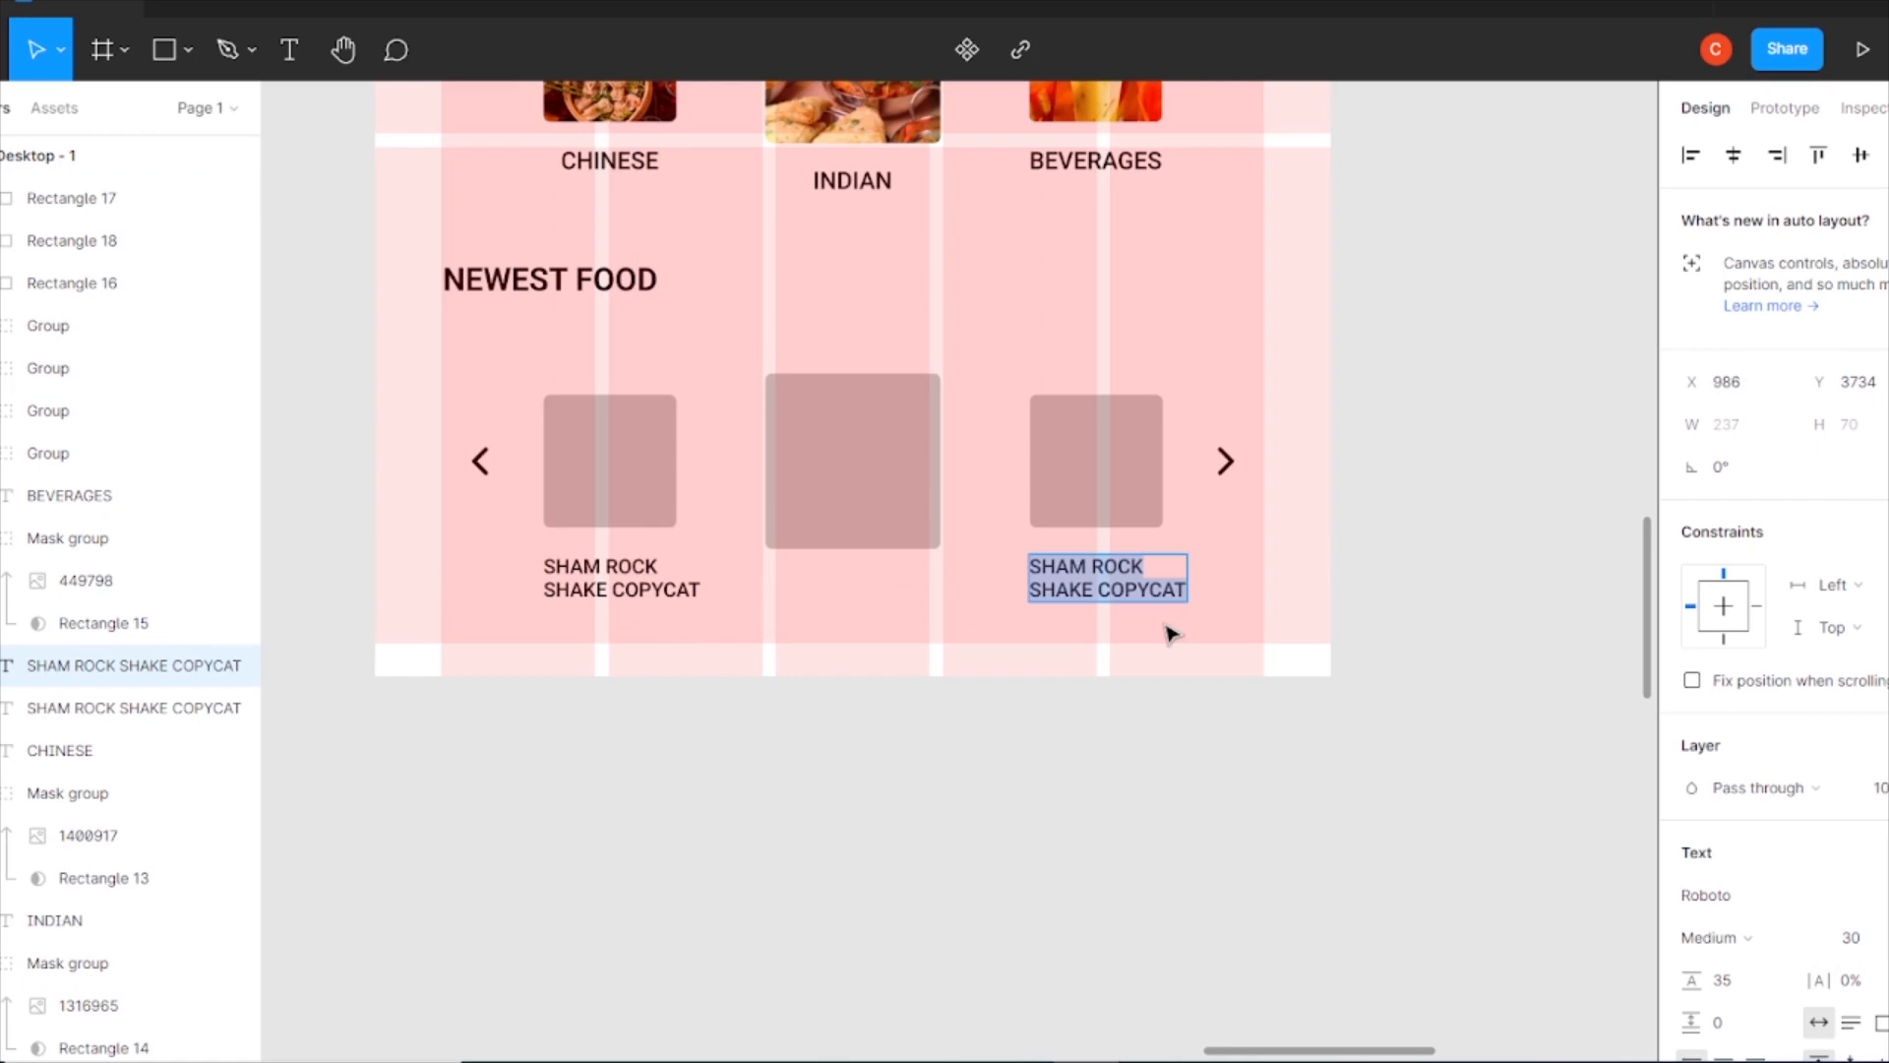
text(VEAL MASALA)
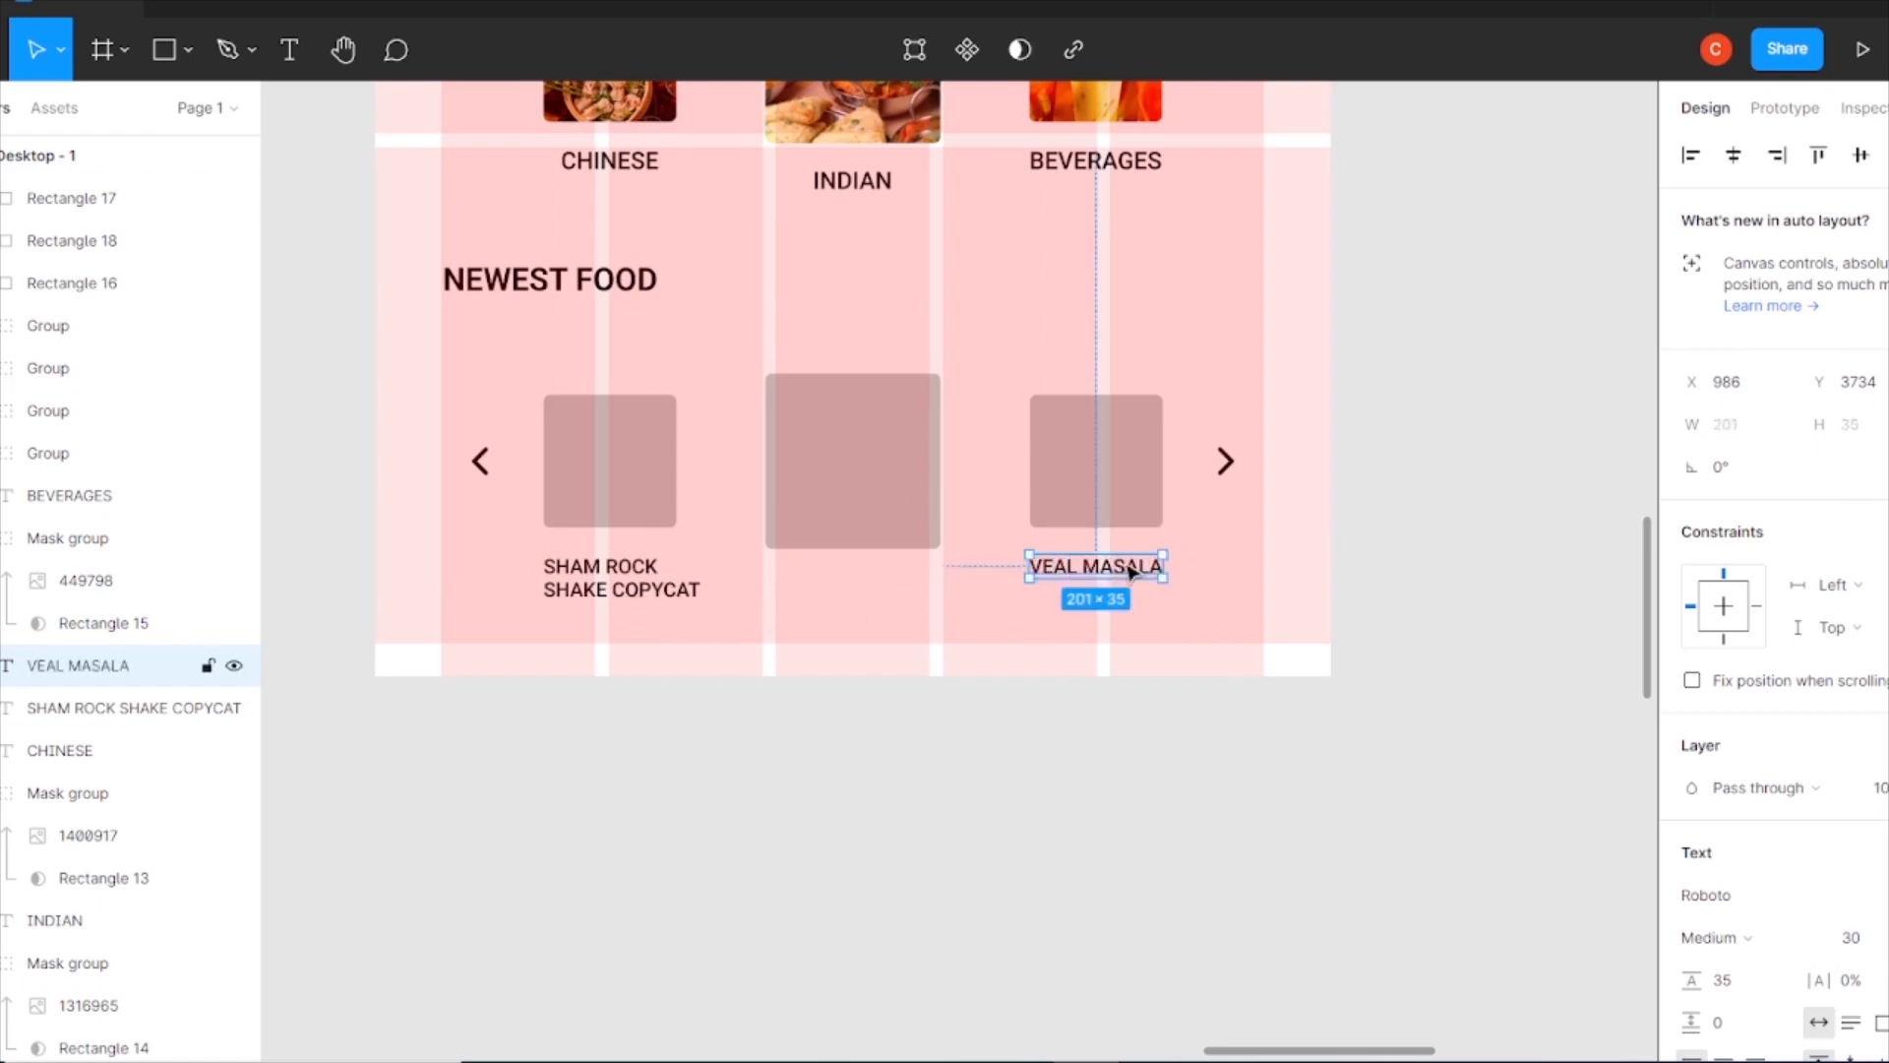
alt+drag(1132, 573, 877, 600)
key(Return)
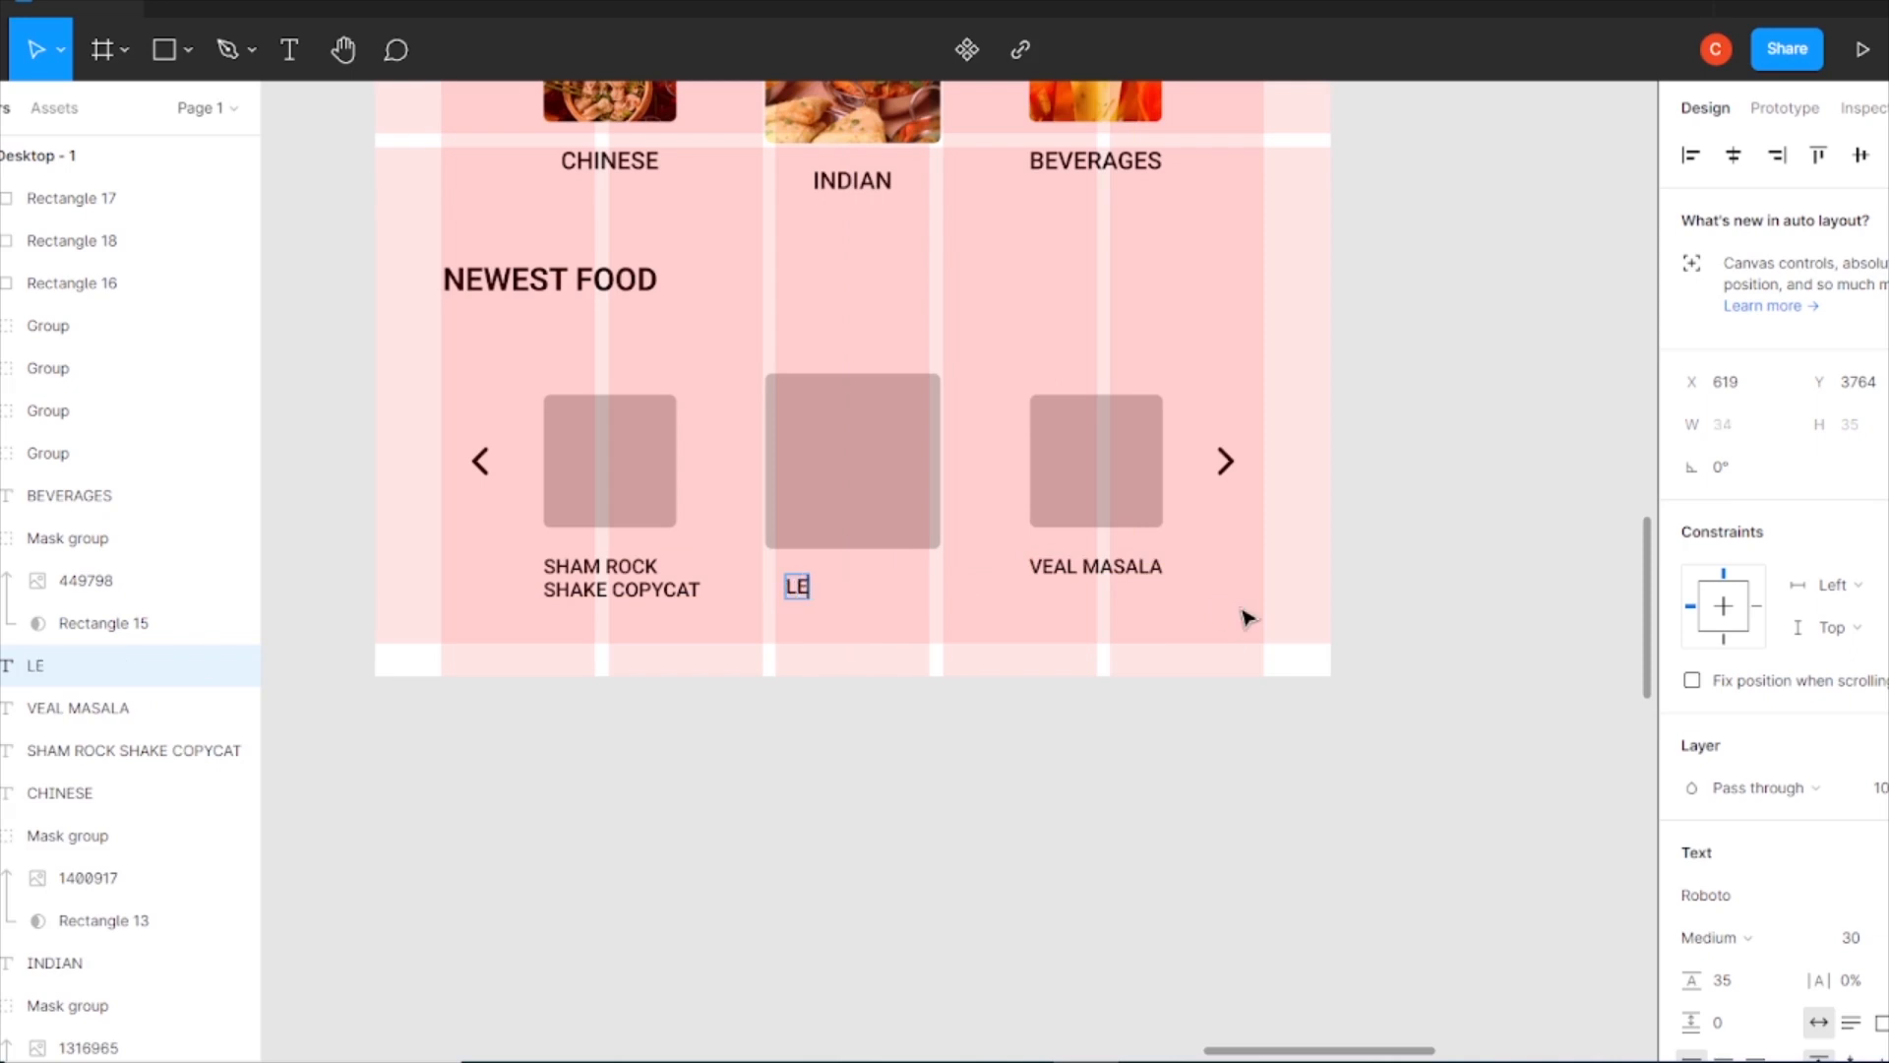
drag(859, 590, 839, 591)
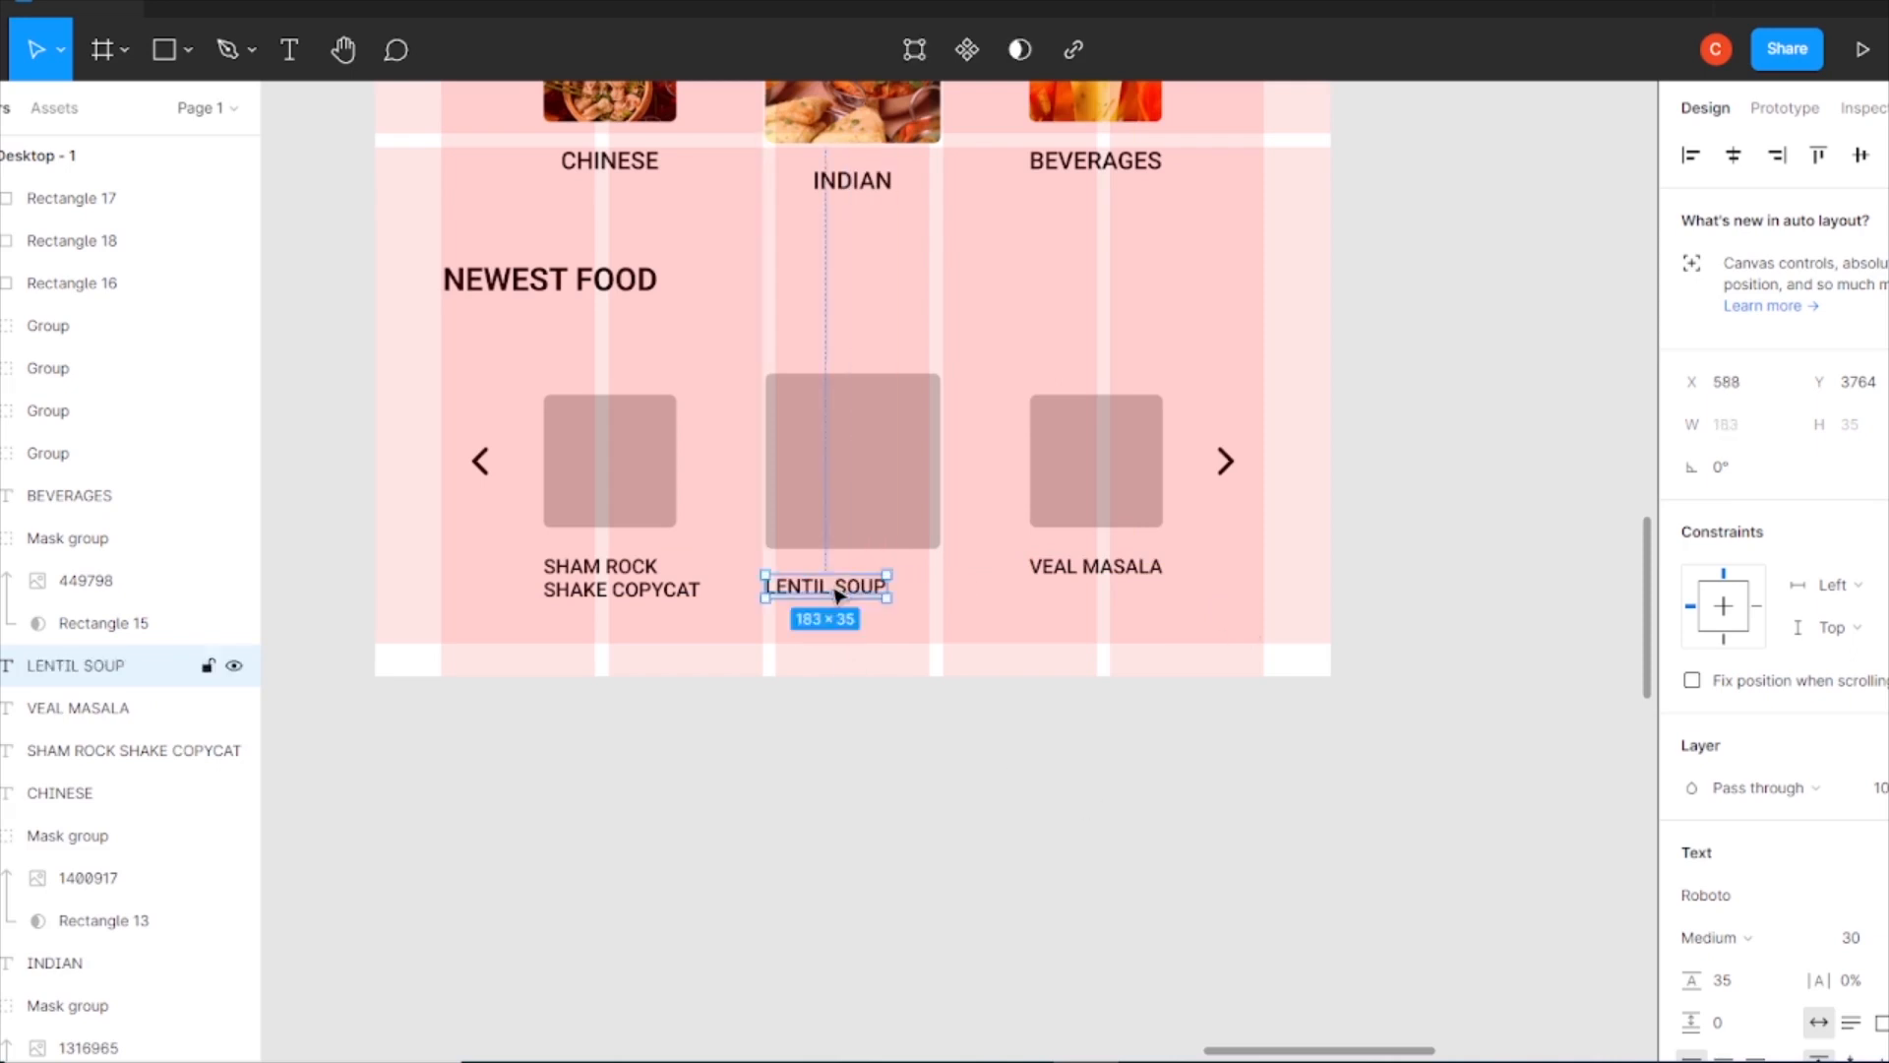
- Align the SHAM ROCK SHAKE COPYCAT and VEAL MASALA labels on their vertical centres and lower the LENTIL SOUP label slightly
click(1096, 568)
shift+click(689, 583)
key(alt+v)
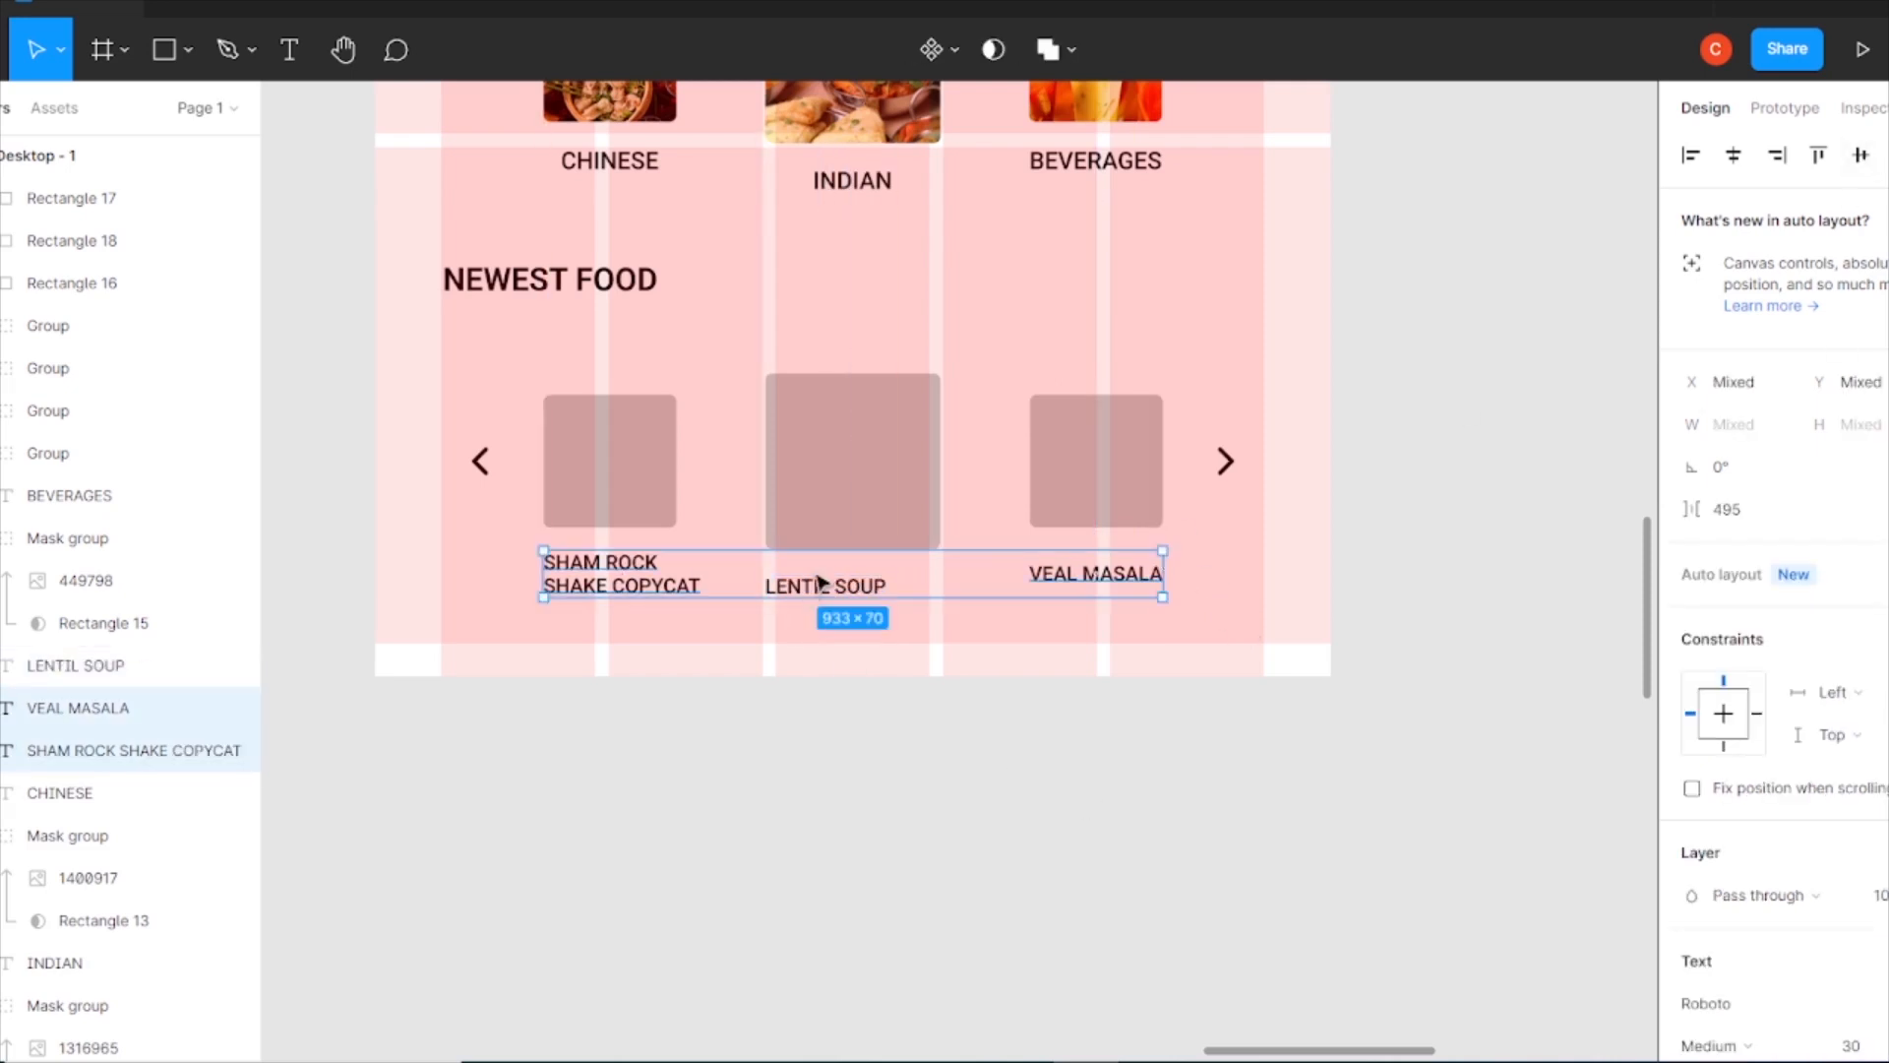
drag(793, 582, 827, 595)
drag(836, 183, 828, 184)
drag(1125, 170, 1125, 177)
drag(591, 169, 573, 173)
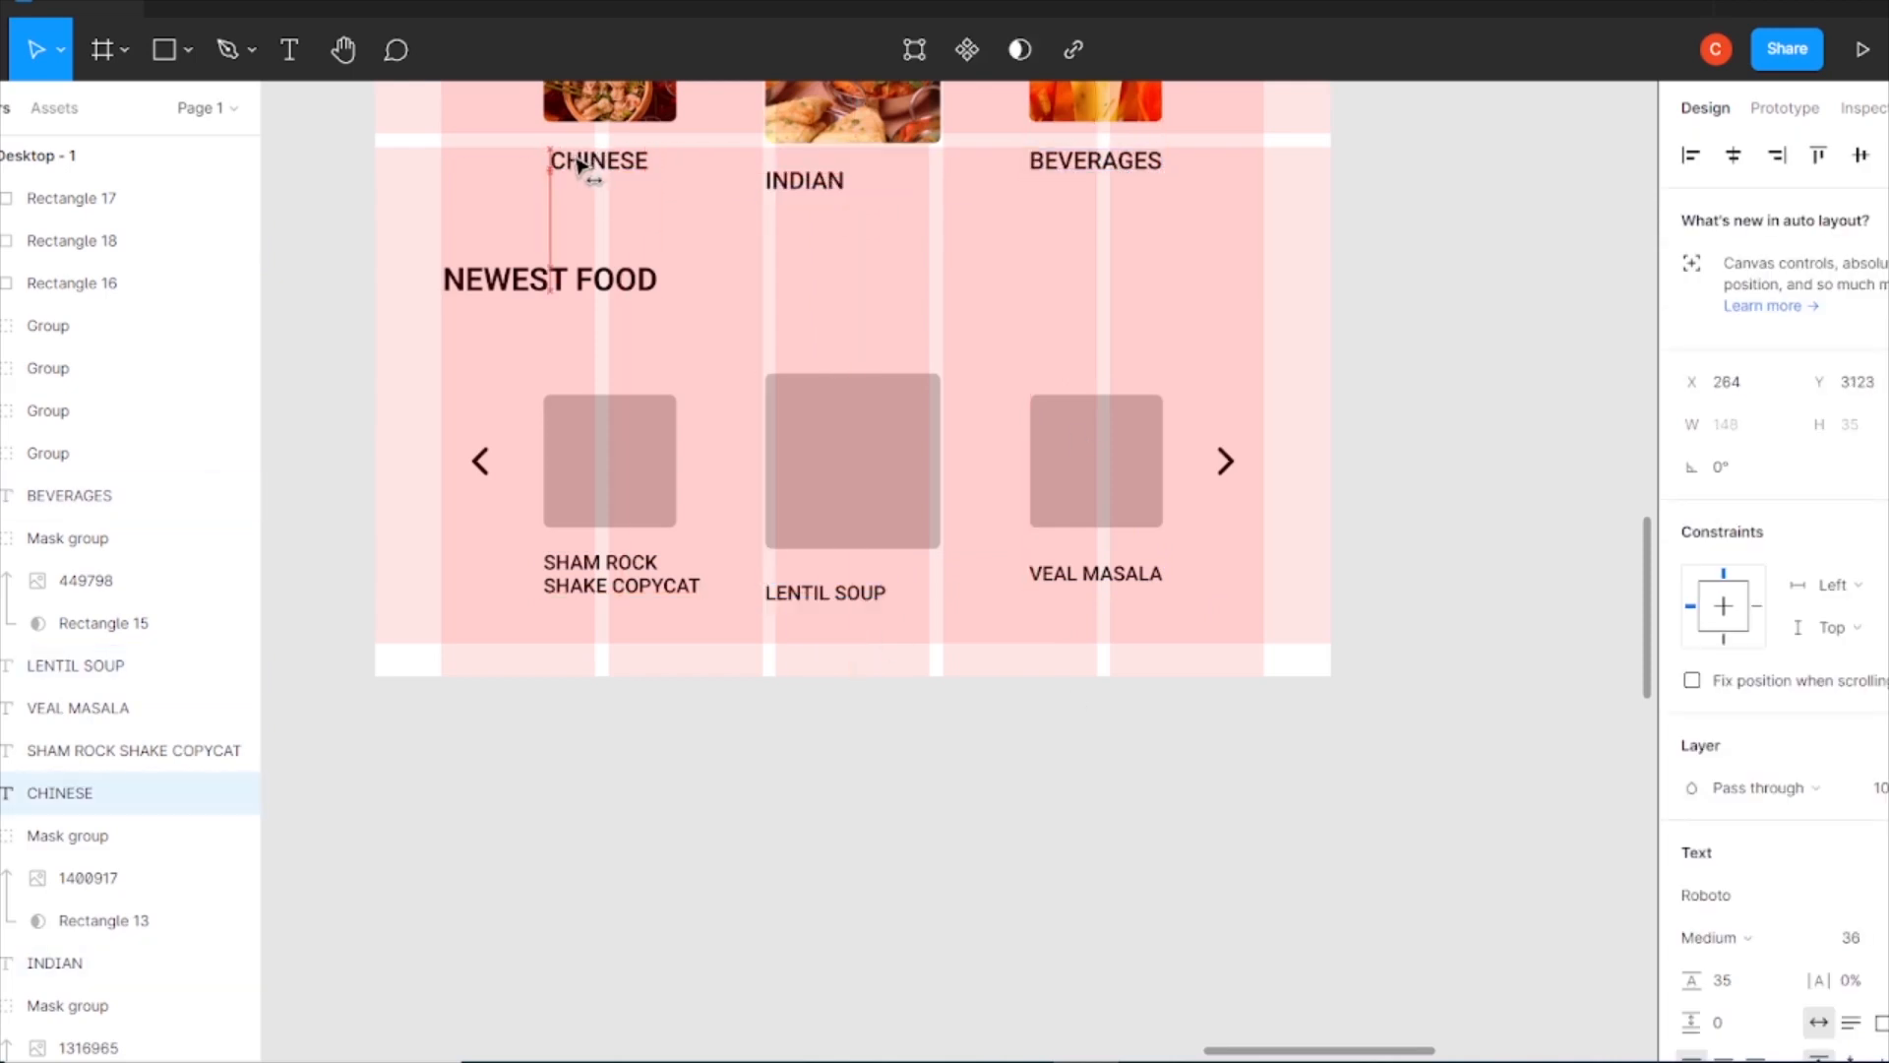
click(898, 285)
key(ctrl+z)
key(ctrl+z)
key(ctrl+z)
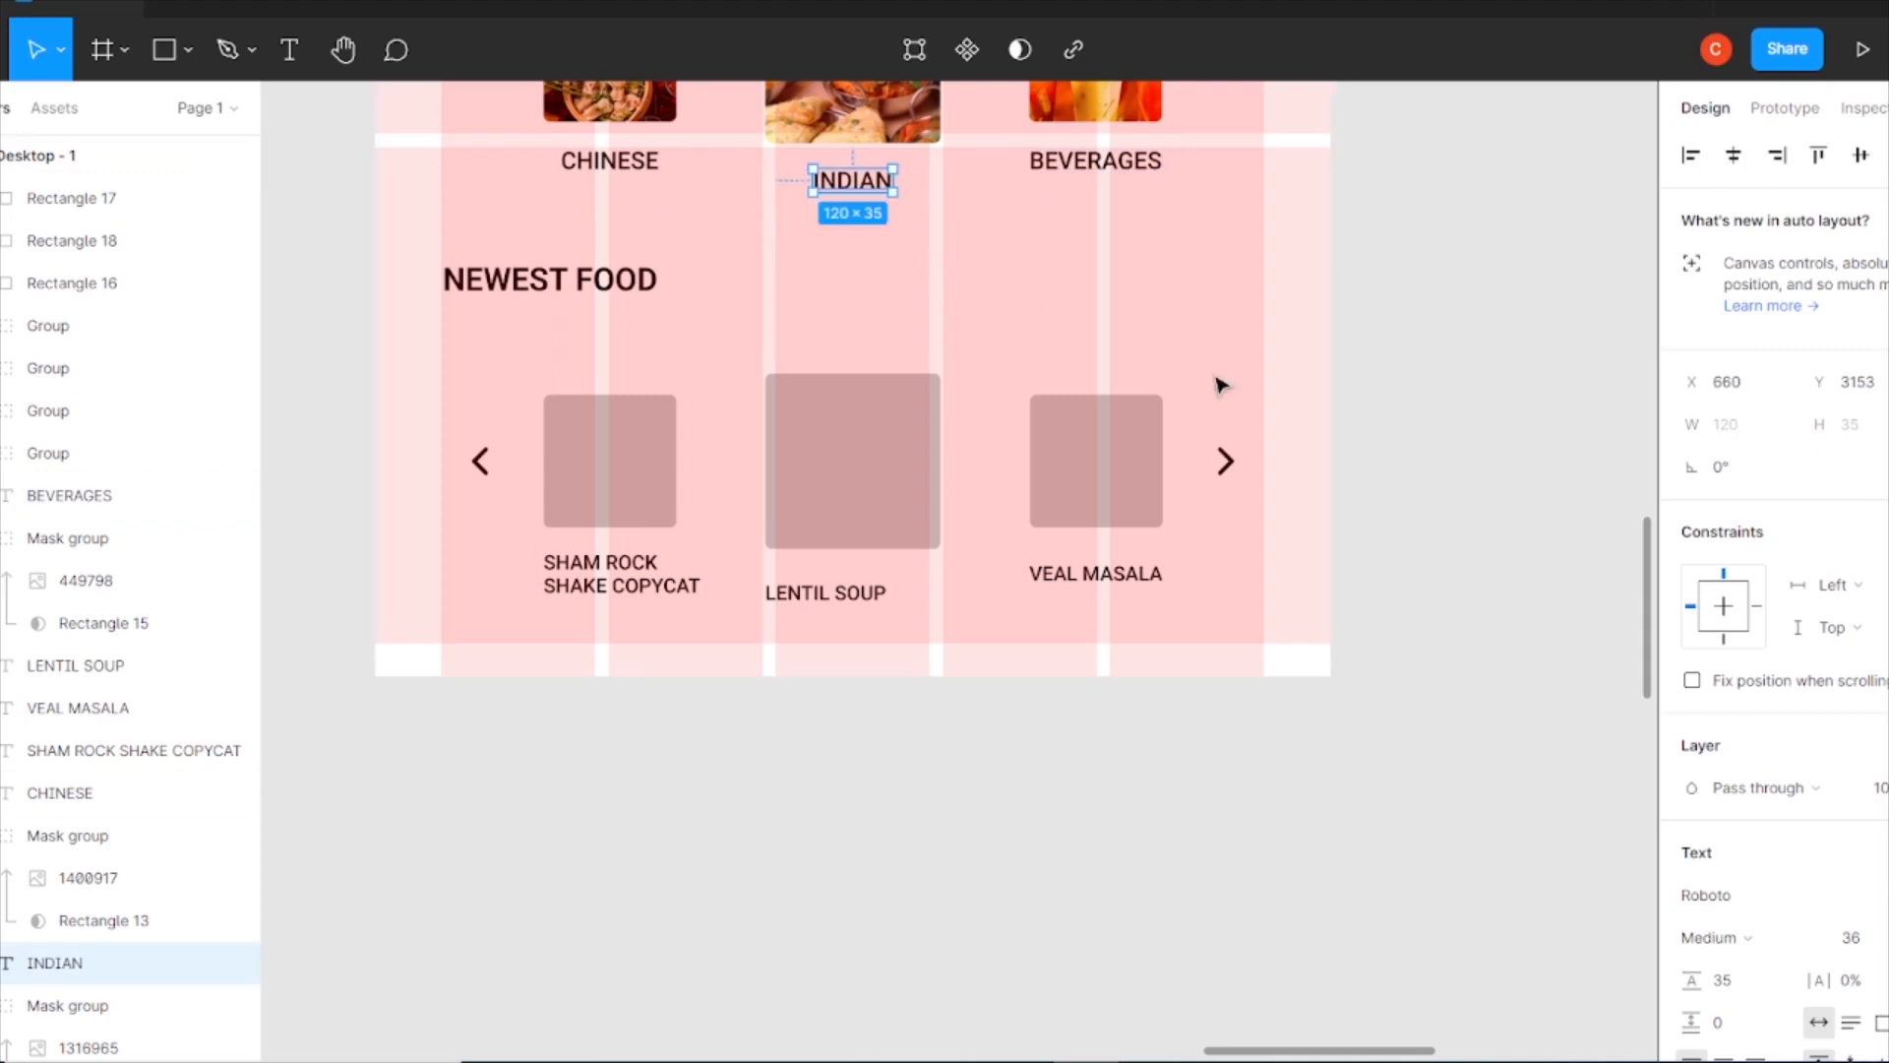
key(ctrl+z)
- Centre the Newest Food labels under their squares and vertically align VEAL MASALA with SHAM ROCK SHAKE COPYCAT
scroll(1727, 669, down, 4)
drag(622, 547, 610, 547)
drag(839, 594, 866, 594)
mouse_move(1110, 575)
mouse_down()
mouse_move(1105, 595)
mouse_move(1122, 587)
mouse_up()
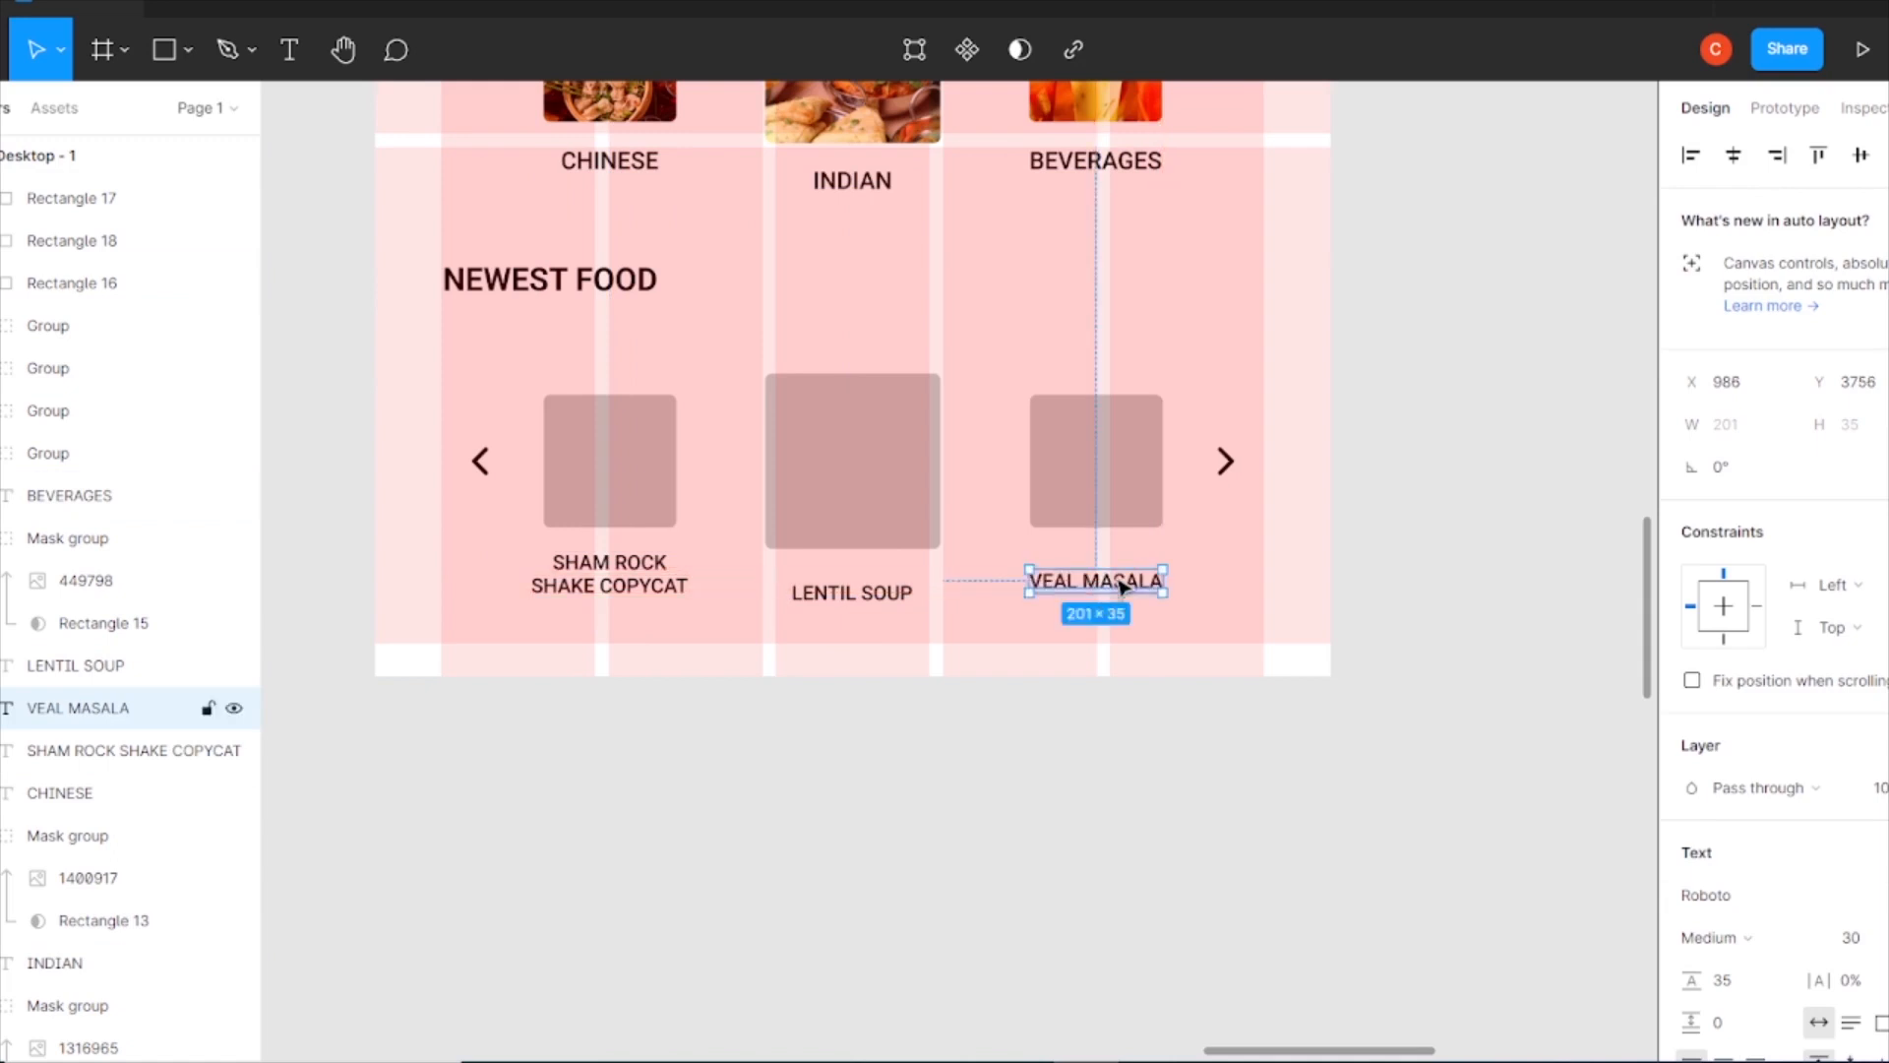
shift+click(612, 584)
click(1861, 155)
click(1323, 511)
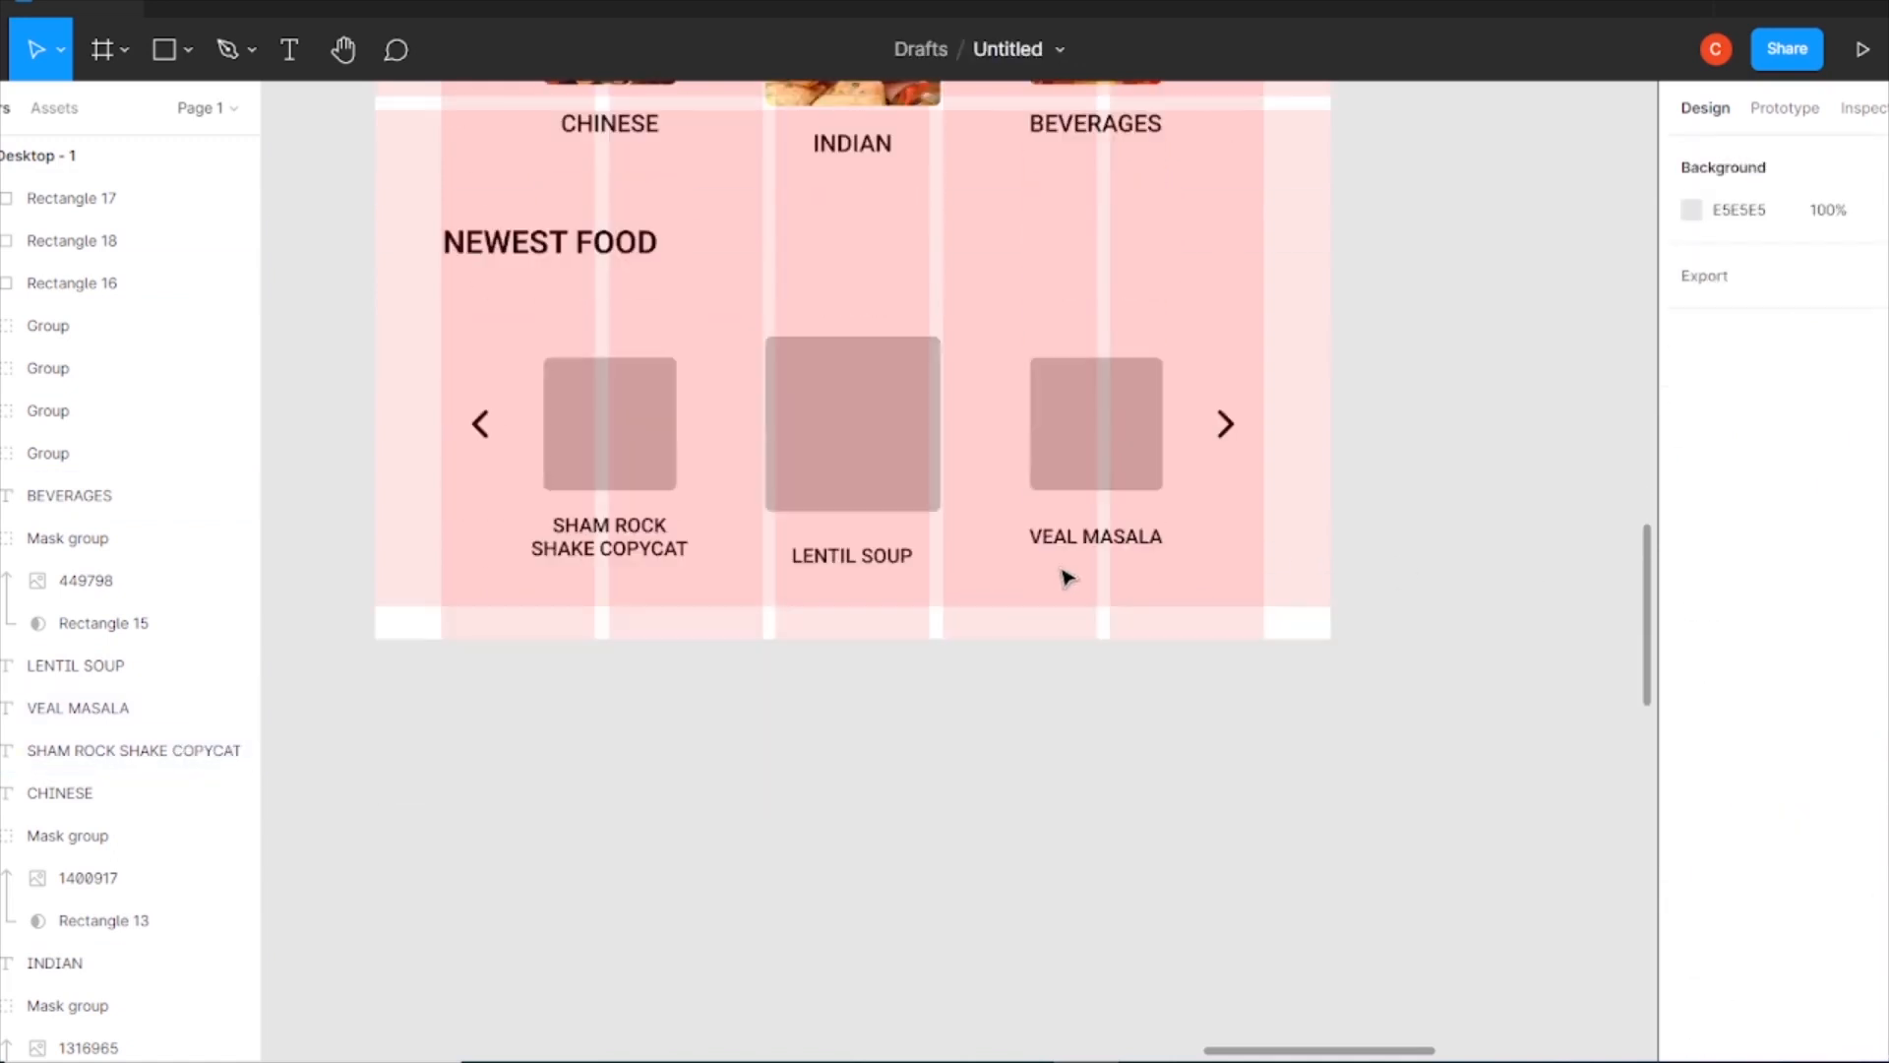
- Bring the shake photo over the left Newest Food square and mask it with that square
ctrl+scroll(994, 446, down, 5)
scroll(1164, 505, down, 3)
drag(899, 837, 977, 576)
drag(754, 829, 1125, 598)
drag(994, 827, 776, 531)
ctrl+scroll(963, 569, up, 4)
scroll(970, 551, up, 2)
drag(561, 618, 804, 283)
drag(921, 233, 850, 273)
shift+click(715, 387)
right_click(716, 387)
click(830, 734)
- Resize and reposition the shake photo inside its mask so the glass and cherry fill the left square
key(ctrl+z)
drag(741, 362, 708, 417)
click(729, 365)
drag(830, 428, 777, 398)
key(ctrl+plus)
key(ctrl+plus)
drag(414, 428, 807, 767)
mouse_move(499, 309)
mouse_down()
mouse_move(548, 309)
mouse_move(522, 309)
mouse_up()
drag(804, 378, 842, 378)
click(1007, 847)
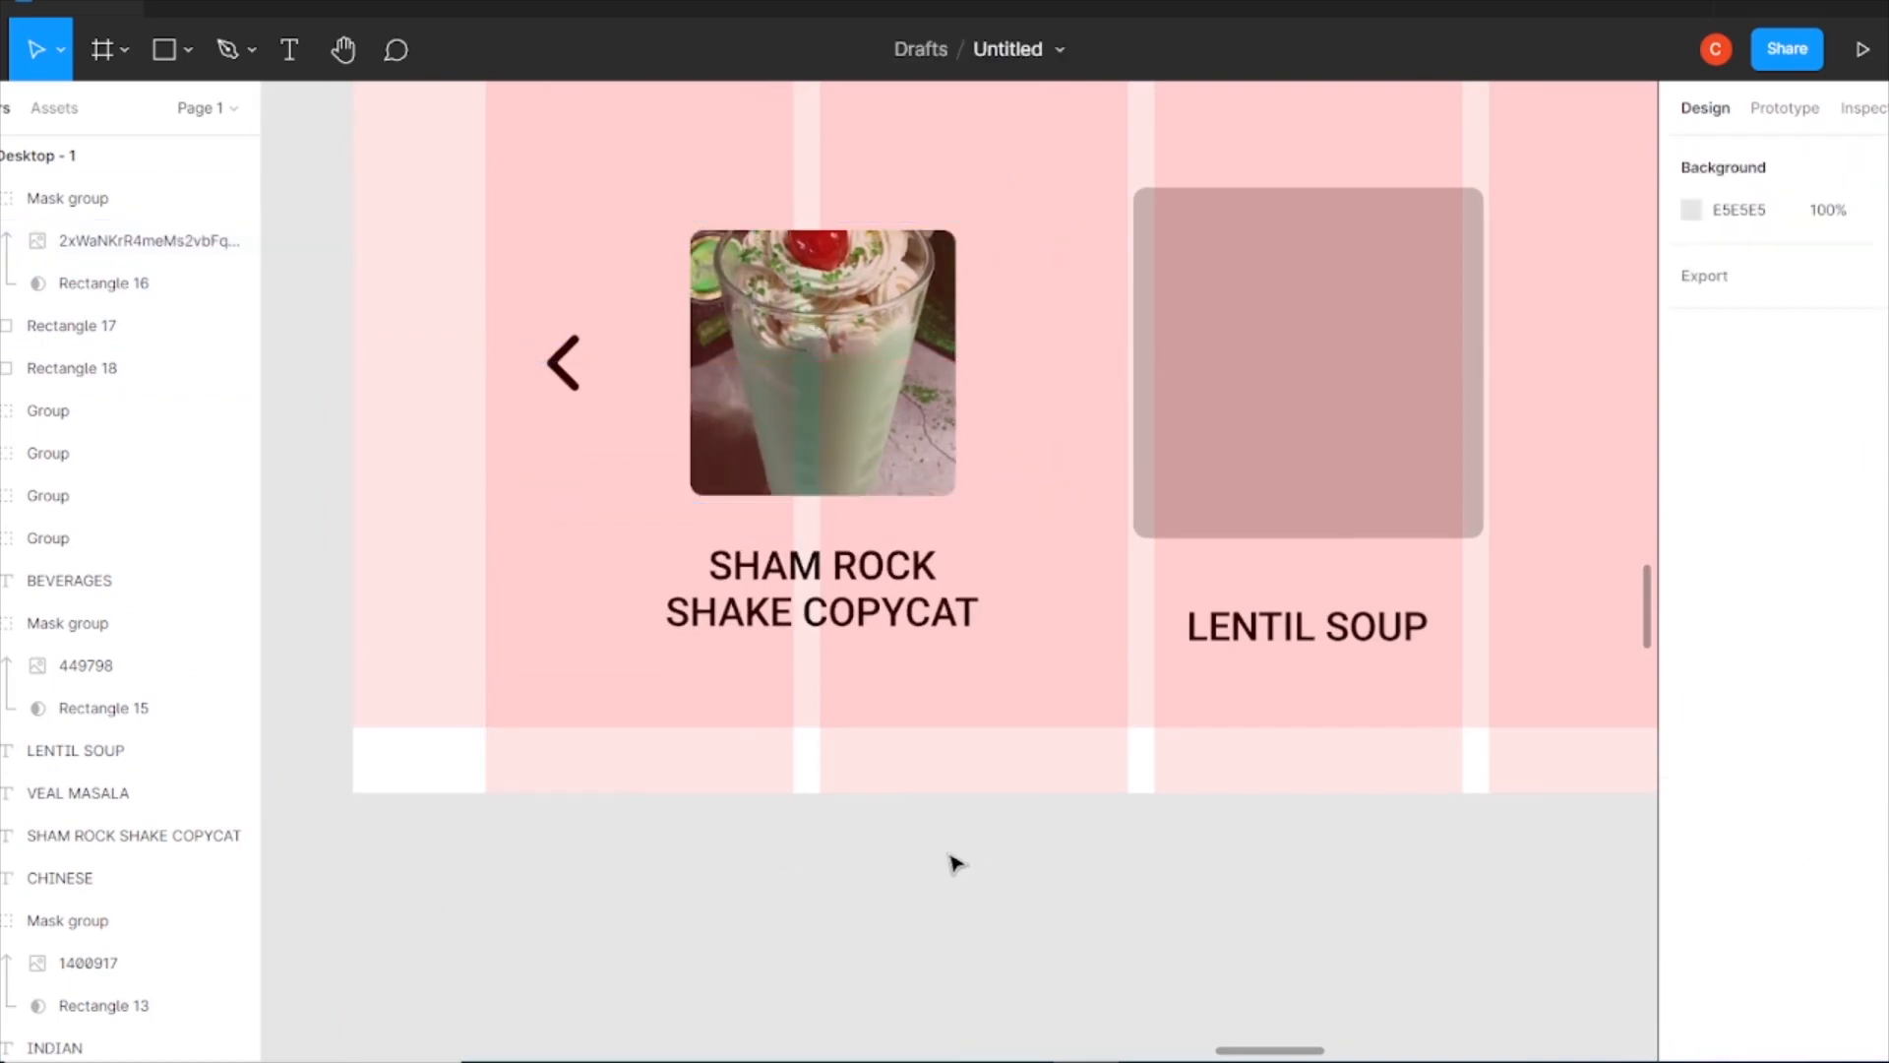
- Move the lentil soup photo over the middle Newest Food square and mask it with that square
scroll(1184, 959, down, 4)
click(1135, 666)
scroll(1135, 666, up, 3)
drag(1168, 983, 1100, 390)
scroll(1100, 391, up, 3)
drag(774, 549, 971, 439)
shift+click(1295, 413)
right_click(1295, 413)
click(1354, 734)
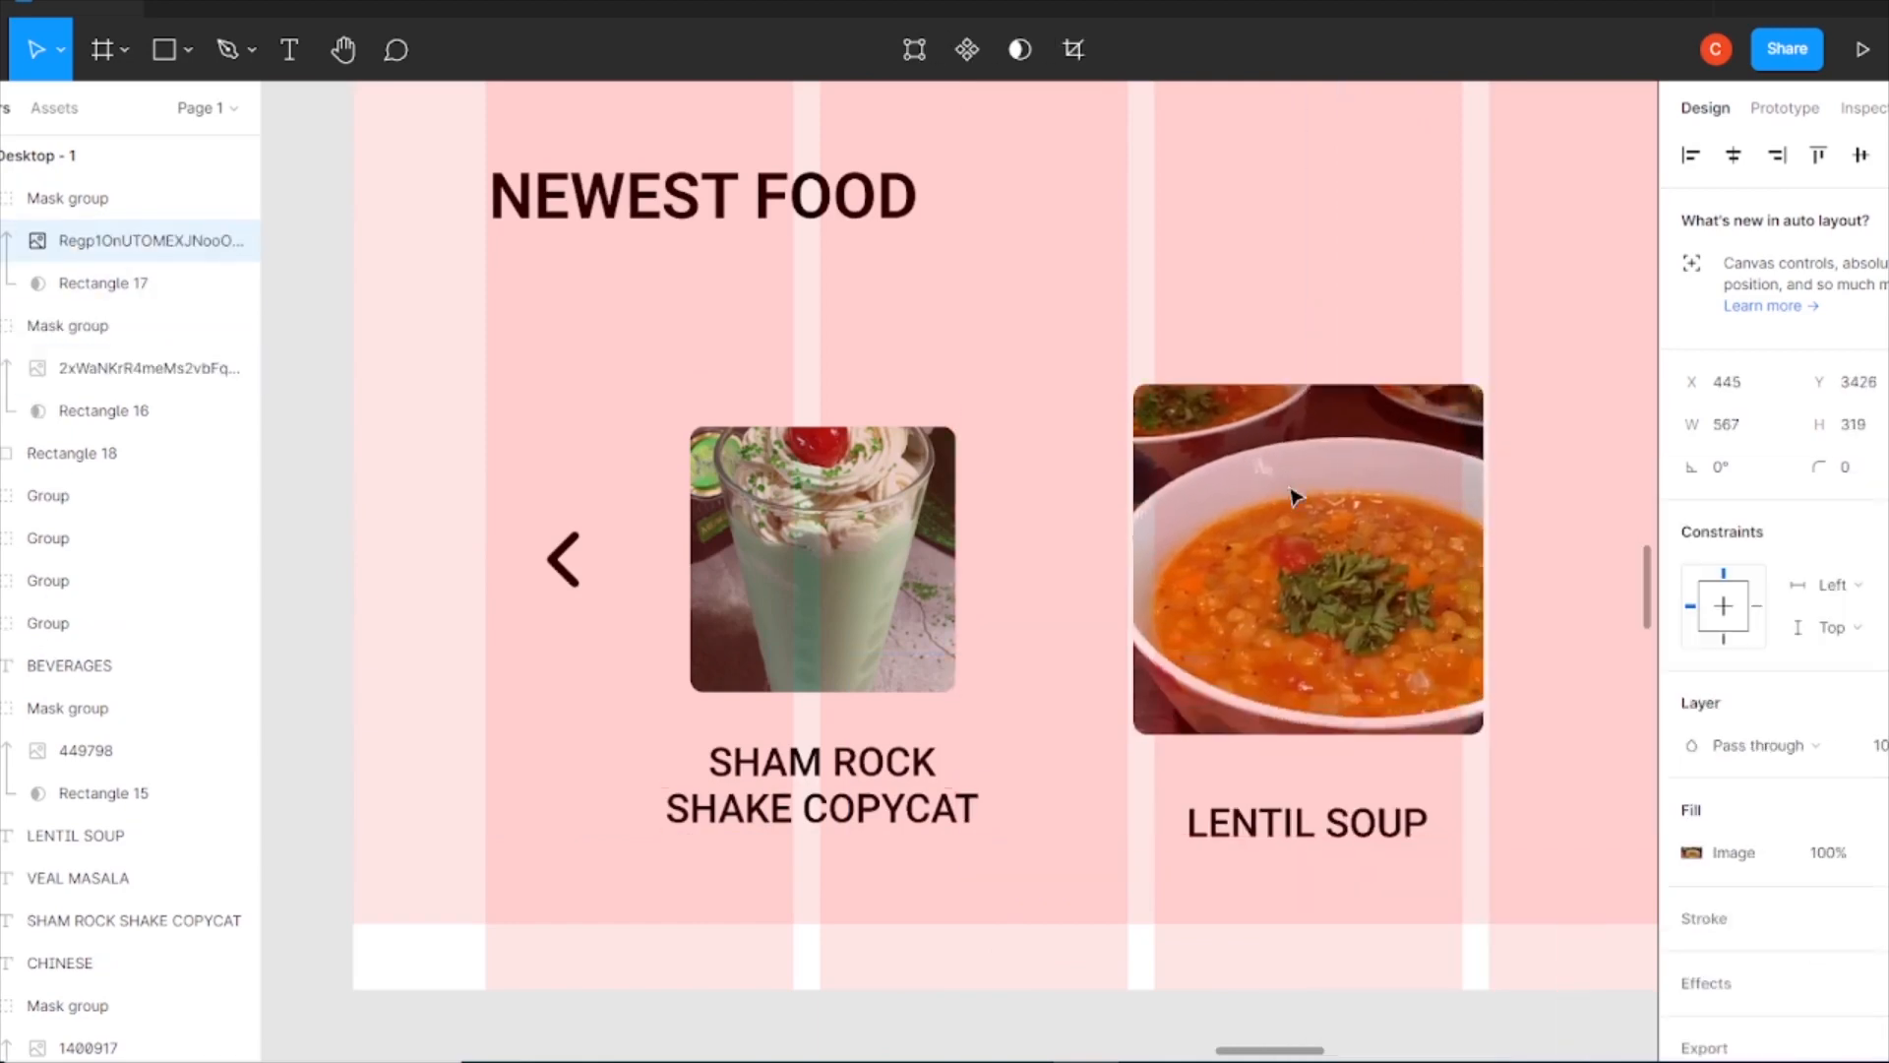
- Resize and reposition the soup photo inside its mask so the bowl fits the middle square
drag(1201, 320, 1215, 371)
mouse_move(1242, 520)
mouse_down()
mouse_move(1231, 533)
mouse_move(1244, 515)
mouse_up()
drag(1230, 365, 1230, 374)
click(1153, 946)
- Bring the veal masala photo over the right Newest Food square, shrink it and mask it with that square
key(ctrl+minus)
drag(1174, 905, 919, 611)
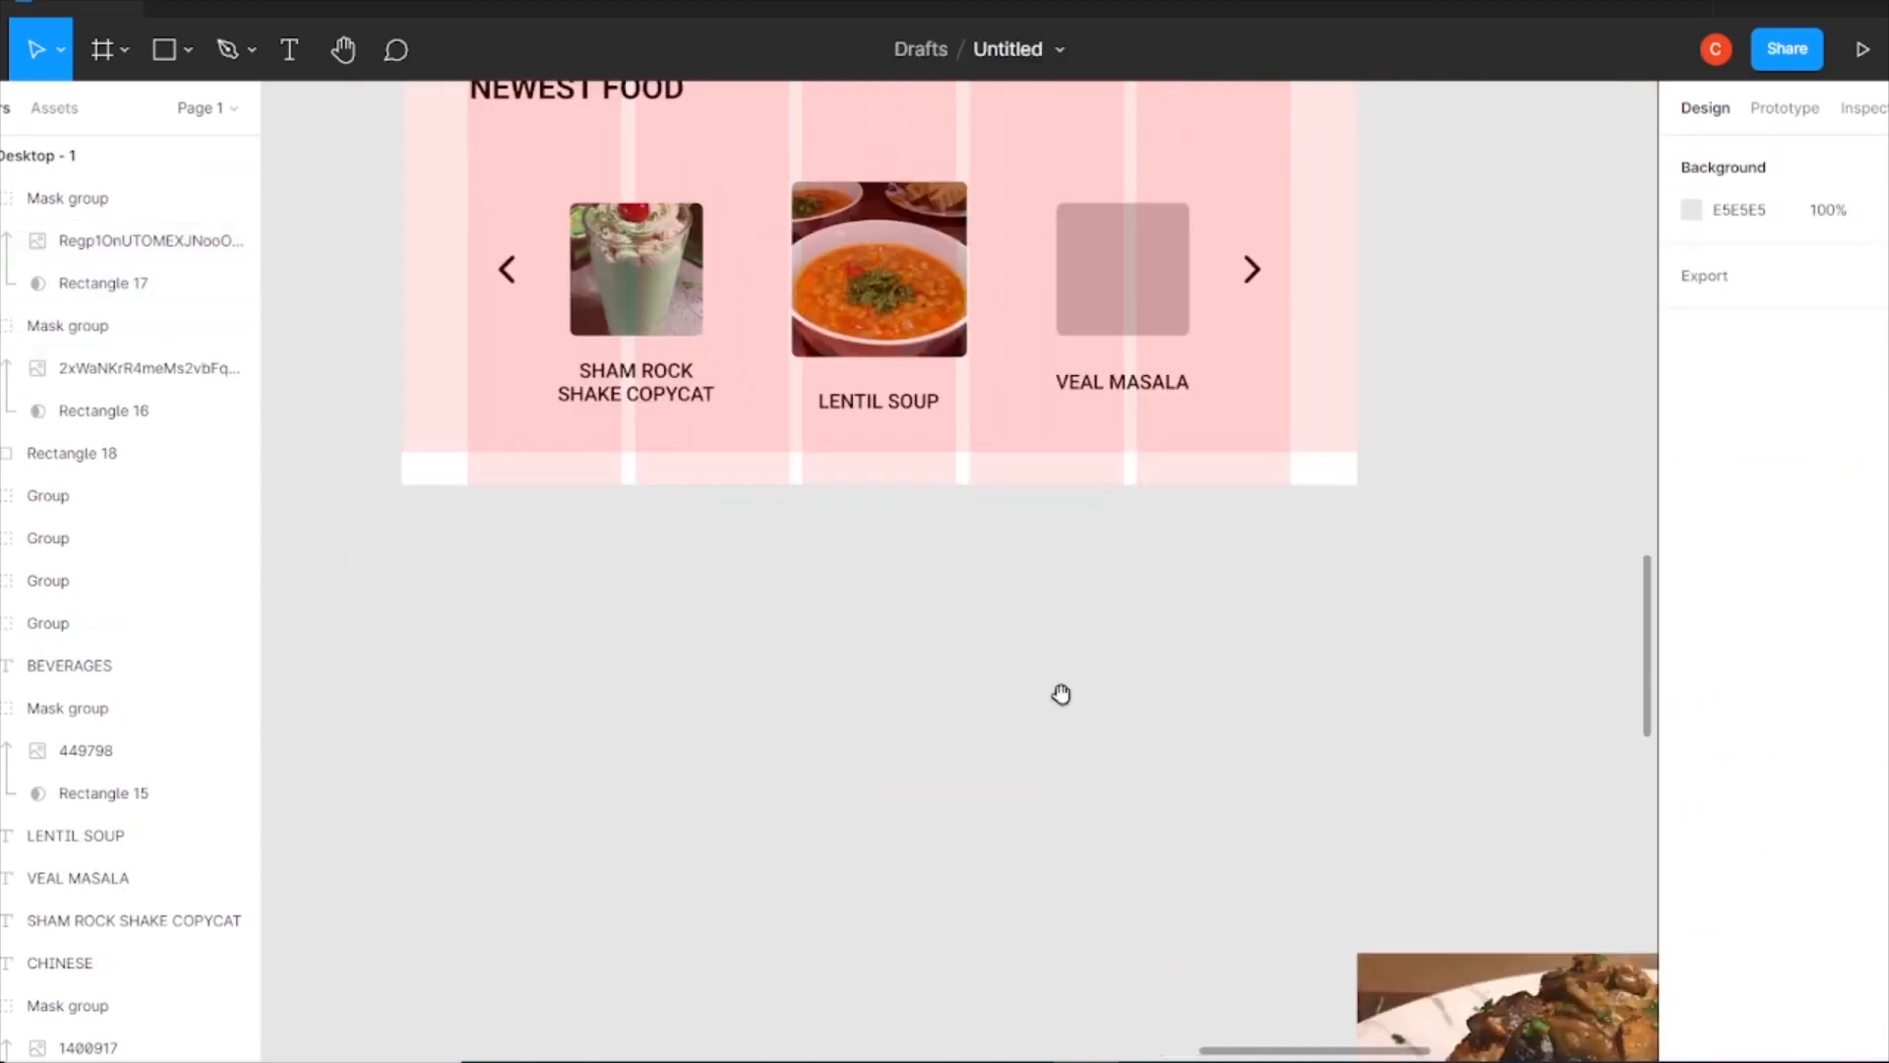
drag(1515, 1013, 1220, 702)
drag(1599, 763, 1588, 891)
drag(1302, 957, 1060, 225)
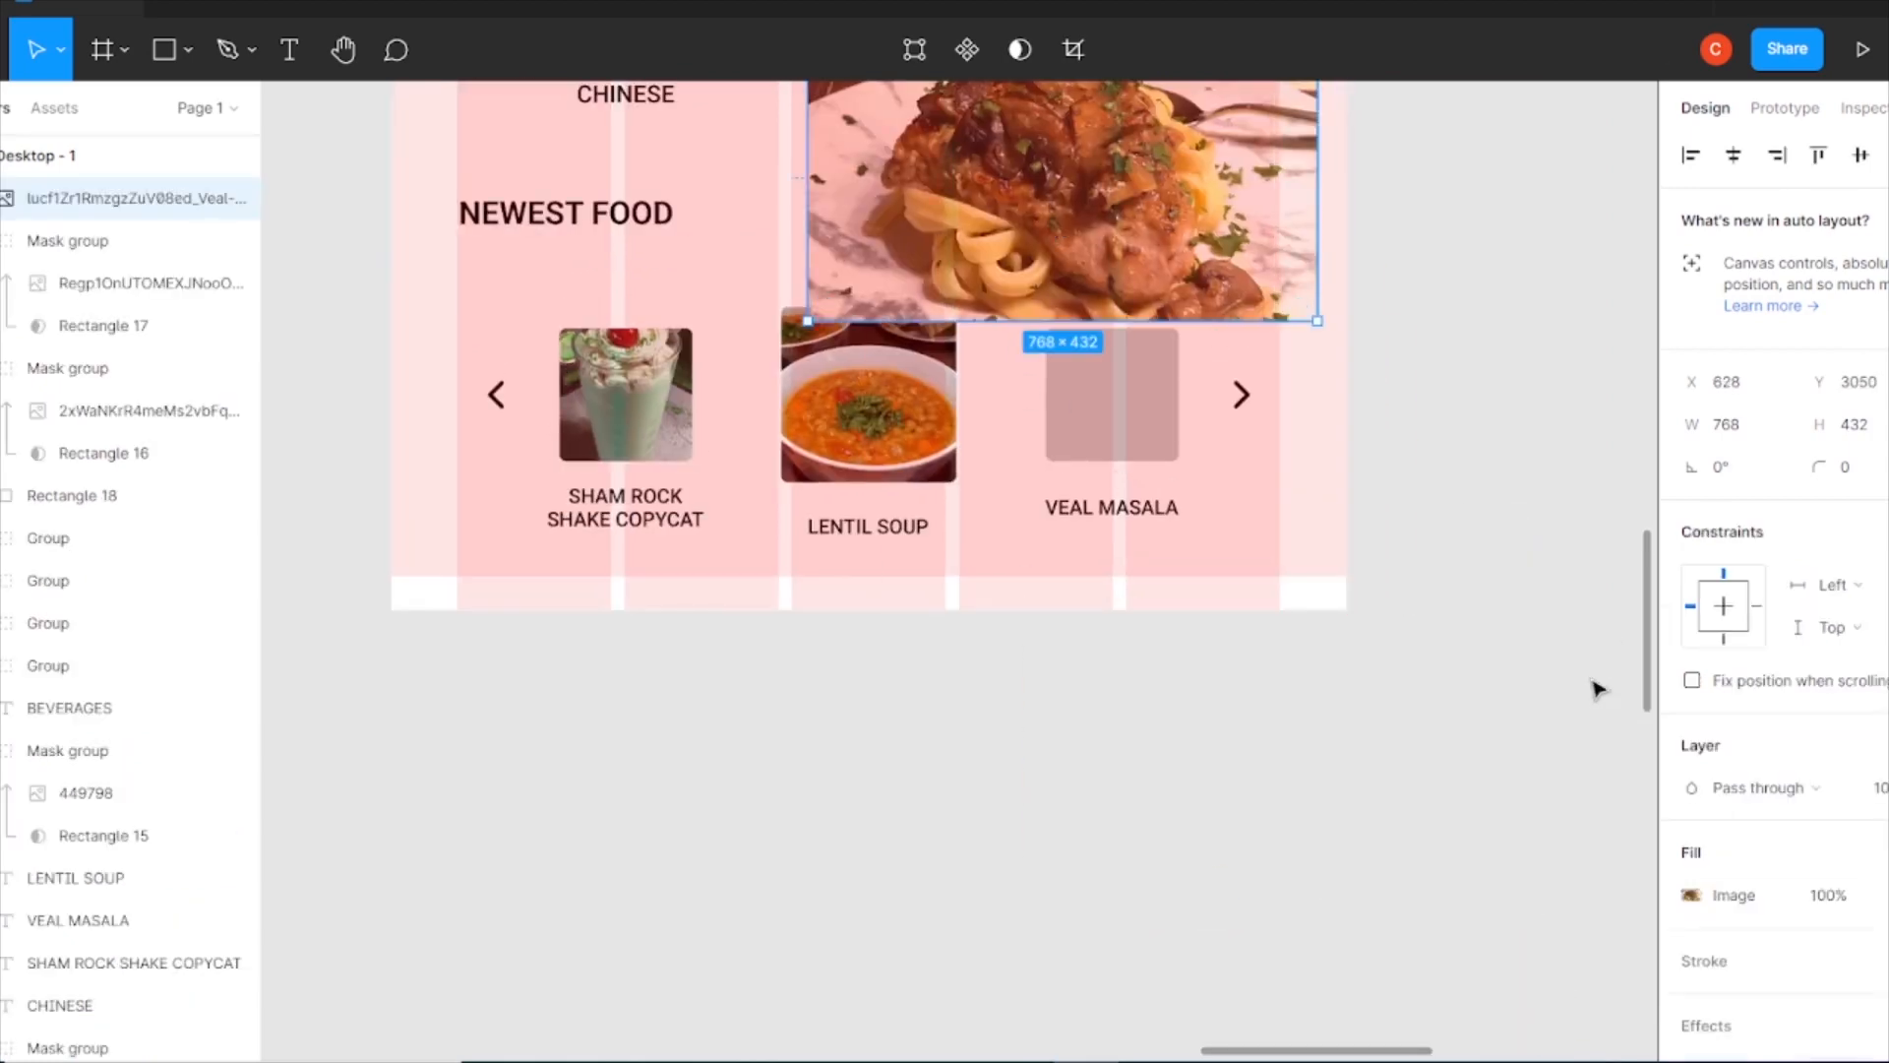
key(ctrl+plus)
drag(1152, 180, 1050, 718)
drag(1123, 252, 1190, 595)
drag(975, 384, 1131, 681)
shift+click(1156, 675)
right_click(1156, 675)
click(1211, 772)
- Resize and reposition the veal photo inside its mask to about 340 × 192 so the dish fills the right square
drag(1180, 767, 1213, 689)
drag(1402, 603, 1373, 620)
drag(1250, 753, 1255, 758)
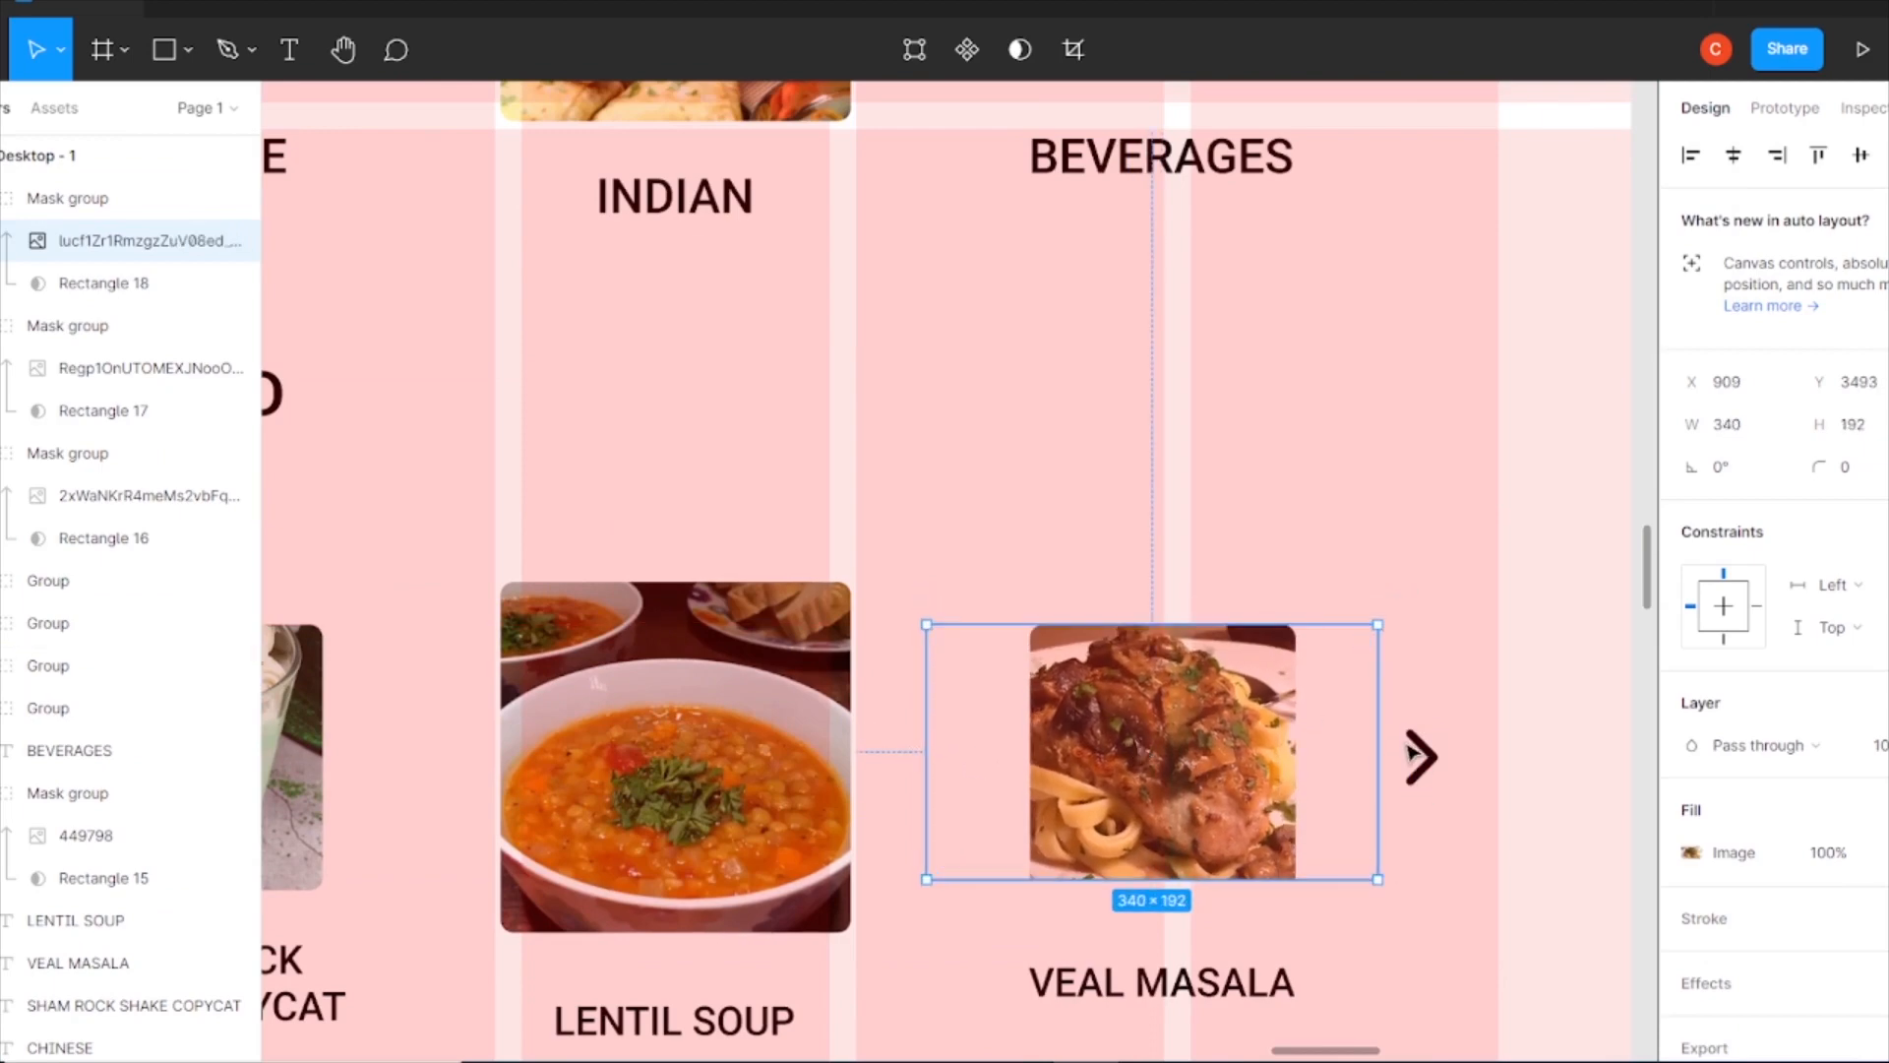
click(1544, 741)
key(ctrl+minus)
key(ctrl+minus)
drag(1249, 311, 1266, 641)
key(ctrl+minus)
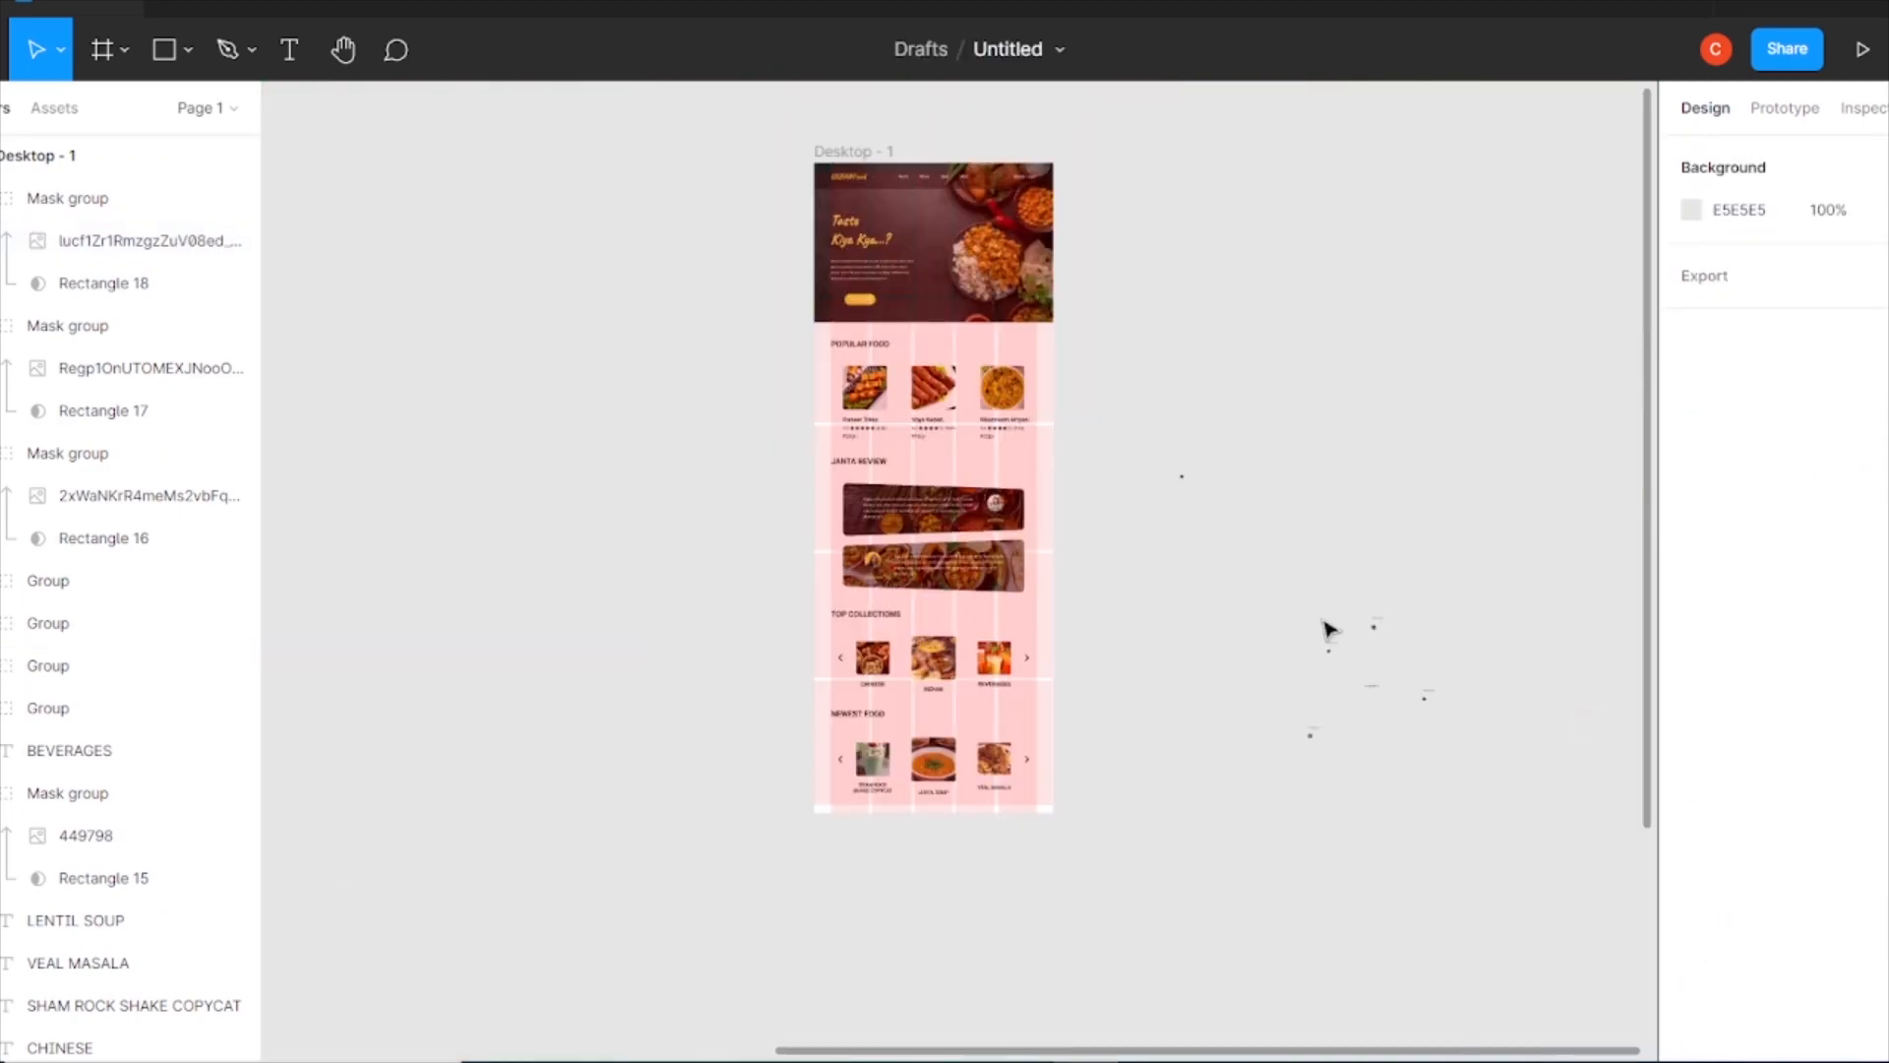
- Try to extend the bottom edge of the Desktop - 1 frame downward and undo the change
click(929, 468)
drag(946, 814, 942, 836)
key(ctrl+z)
key(ctrl+plus)
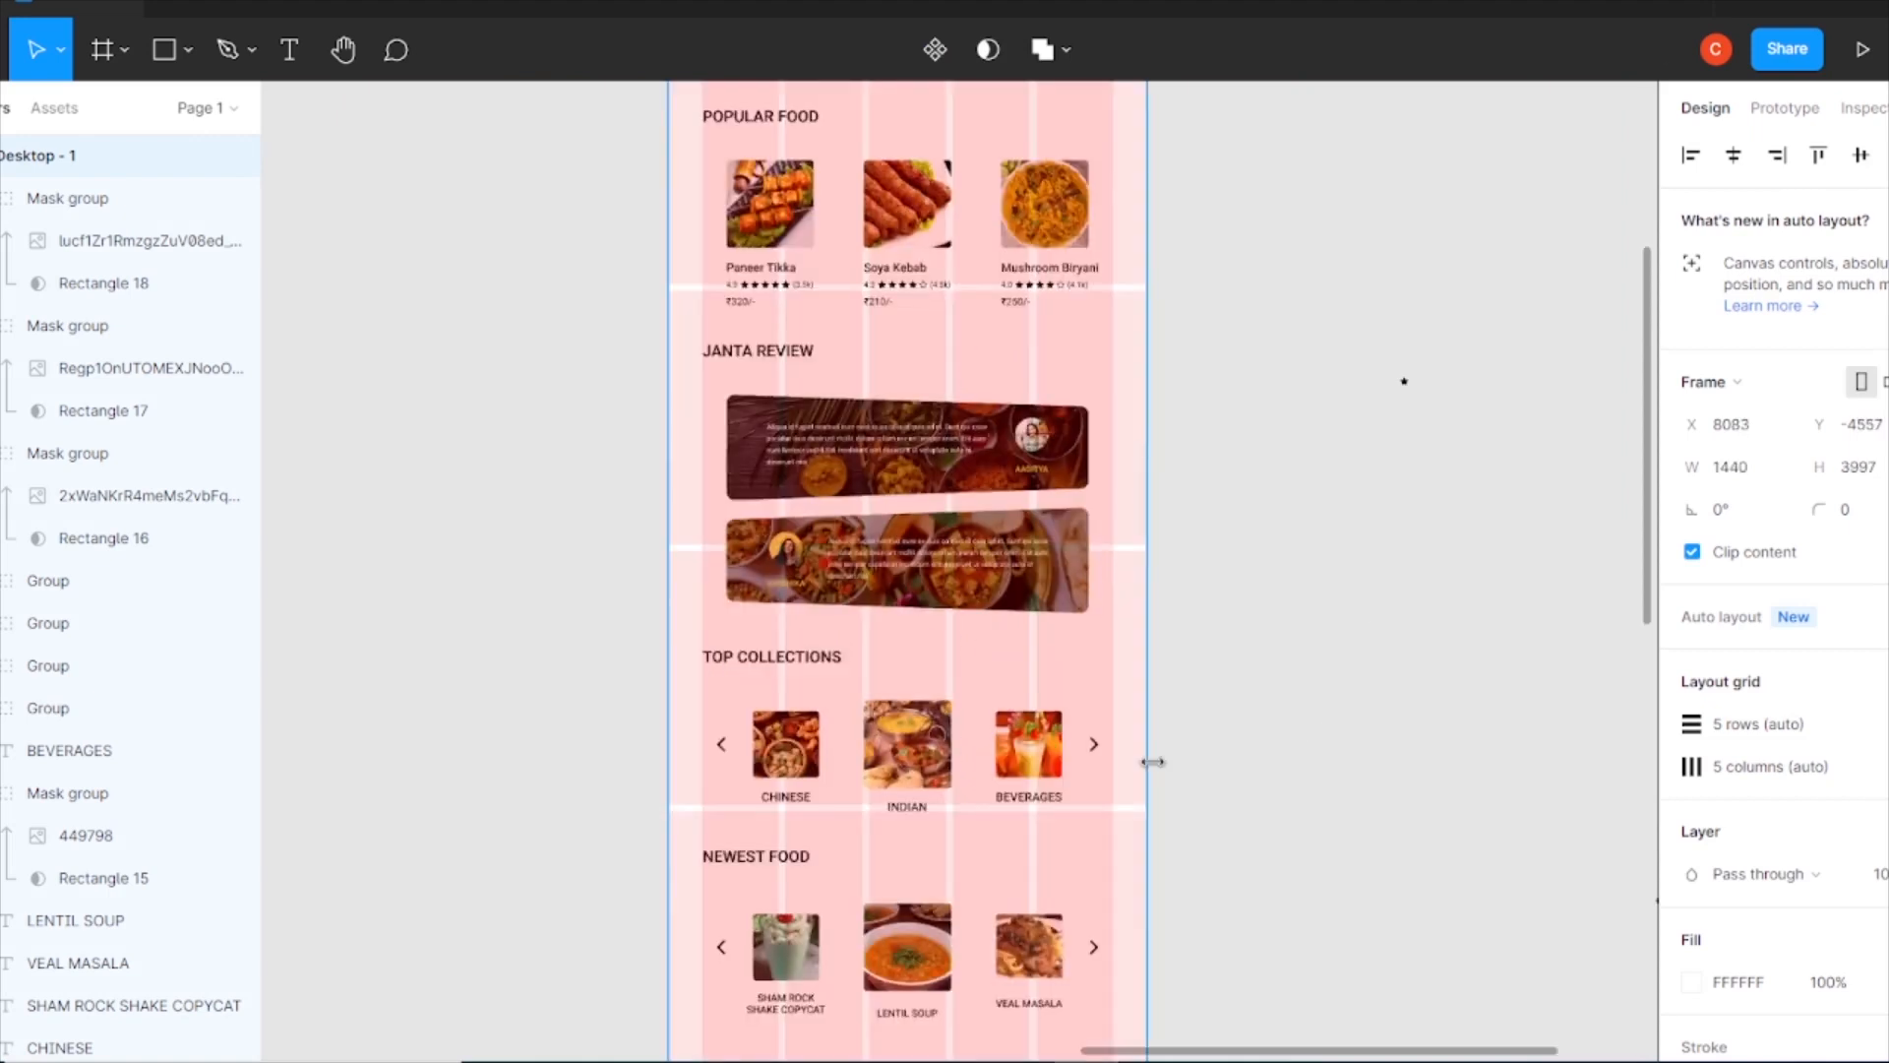
scroll(768, 564, up, 5)
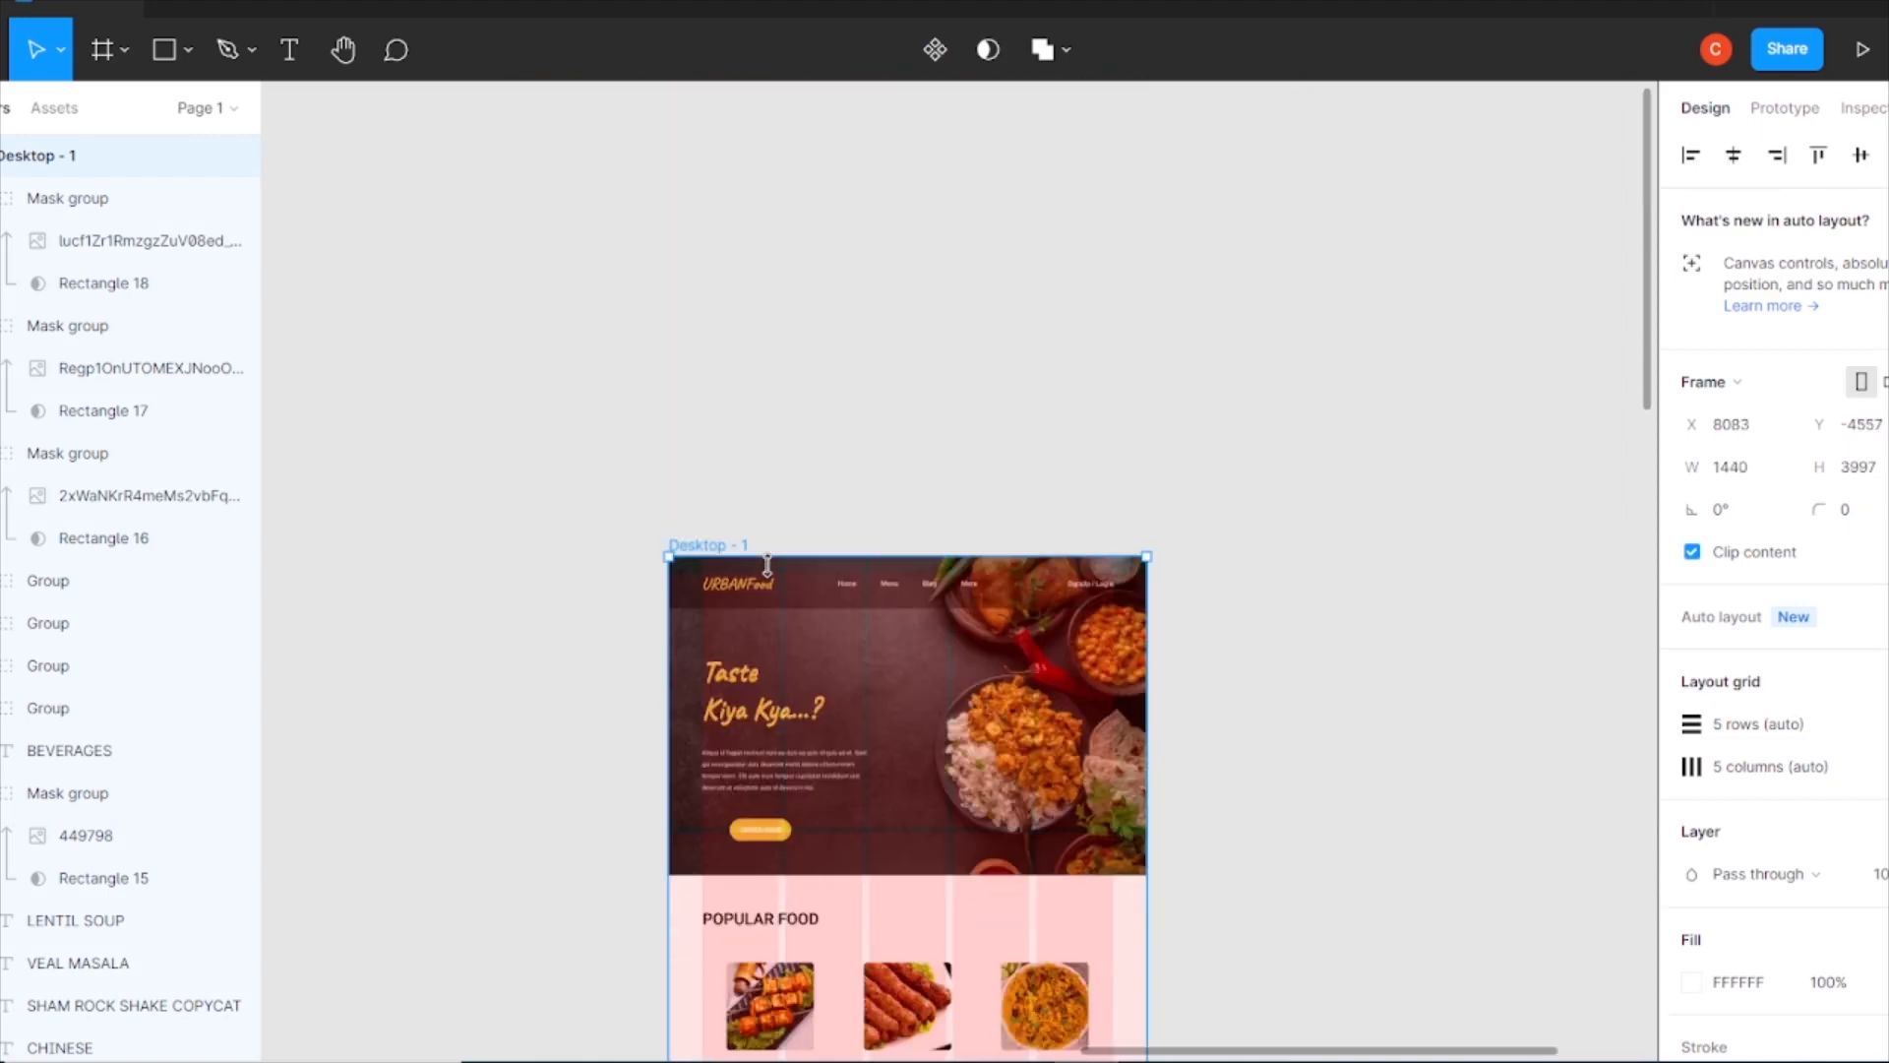
click(932, 585)
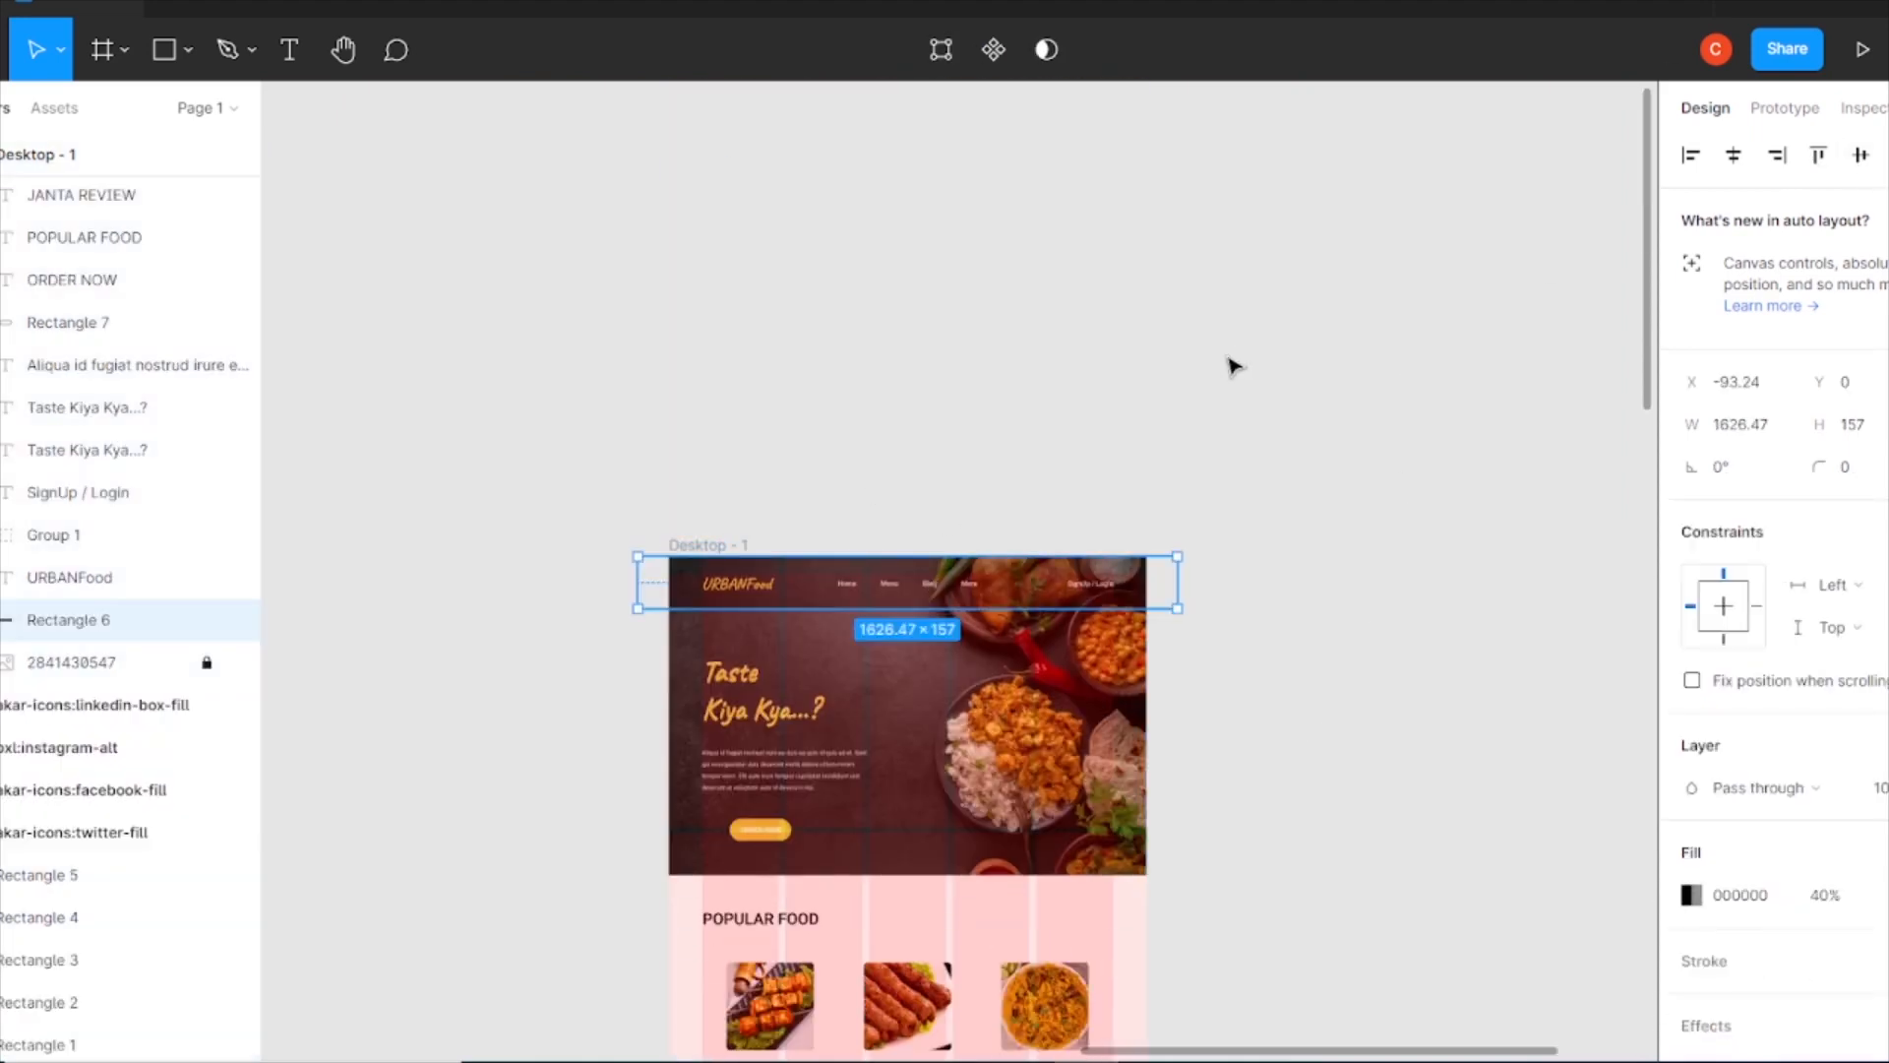
click(1515, 430)
- Draw a rectangle near the SignUp / Login text in the header, about 168 × 58, shifted partly off the text
key(ctrl+plus)
scroll(1419, 660, down, 2)
key(ctrl+plus)
scroll(1362, 696, right, 4)
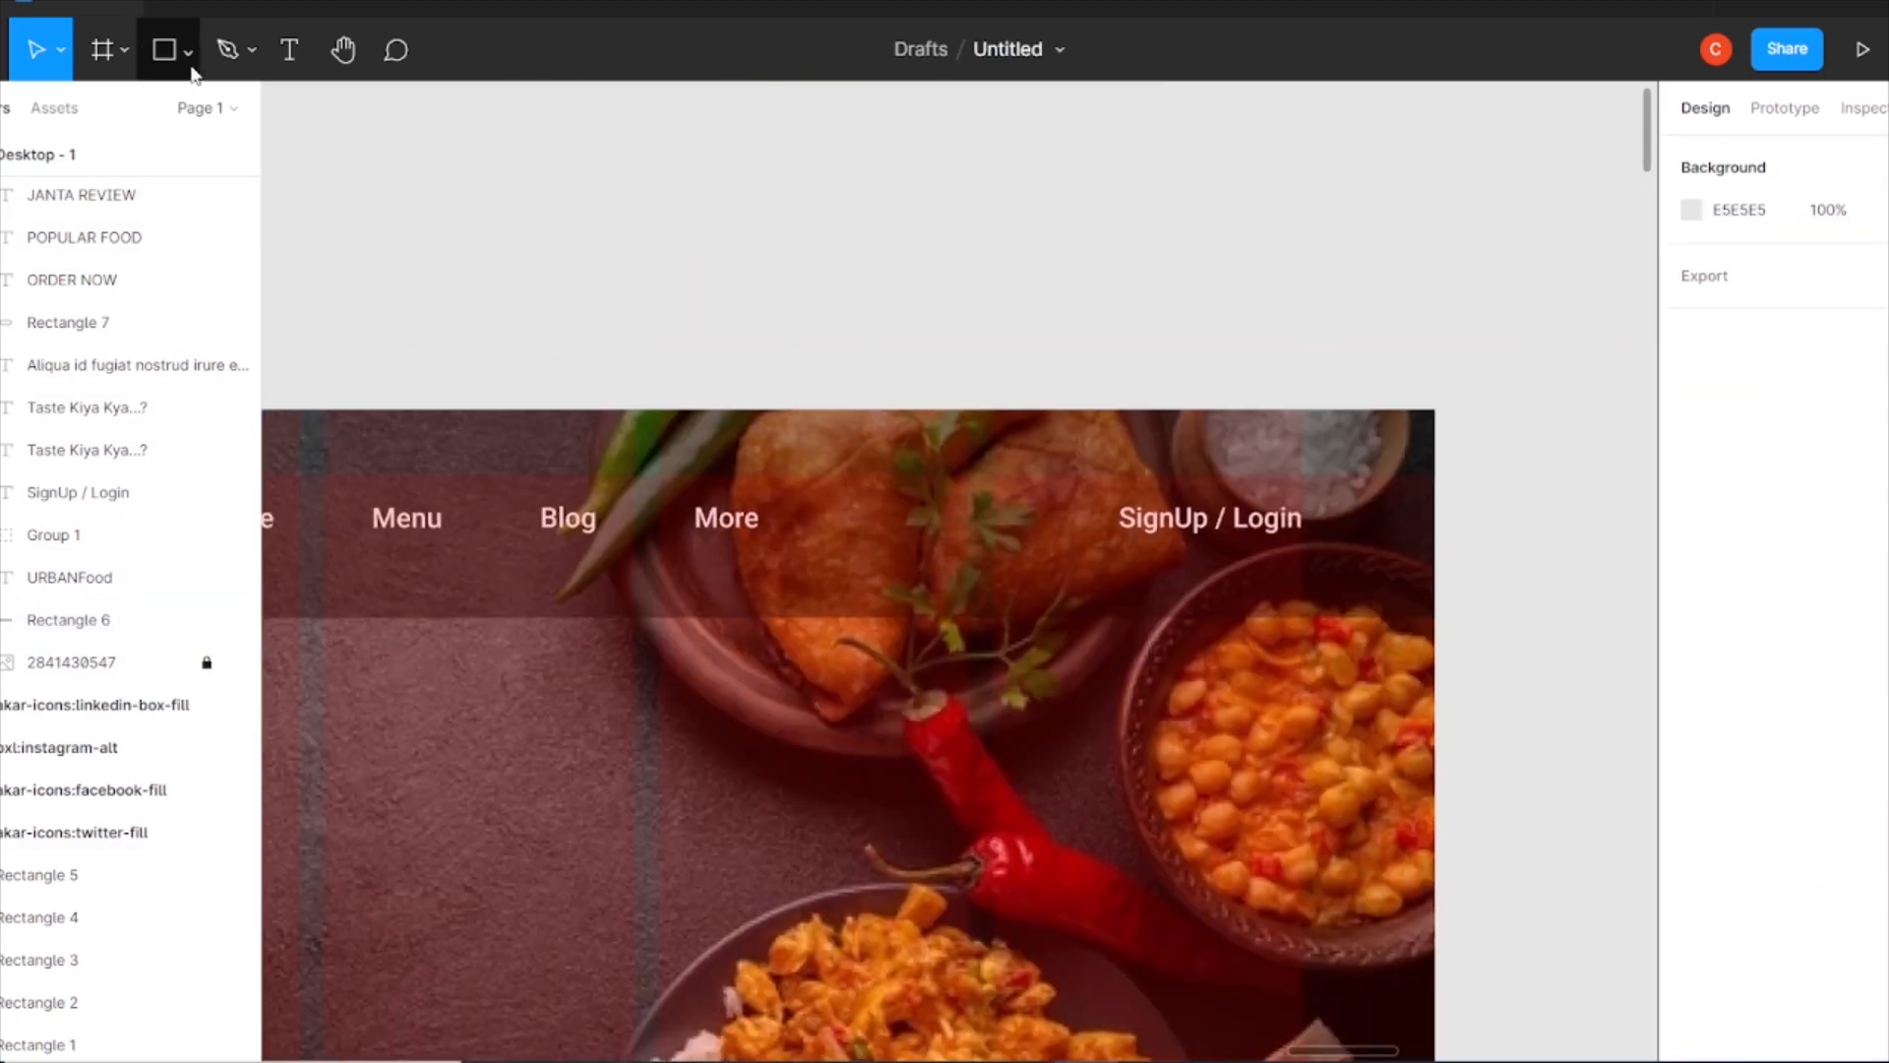
click(189, 61)
click(187, 107)
mouse_move(1054, 338)
mouse_down()
mouse_move(1265, 393)
mouse_move(1266, 527)
mouse_up()
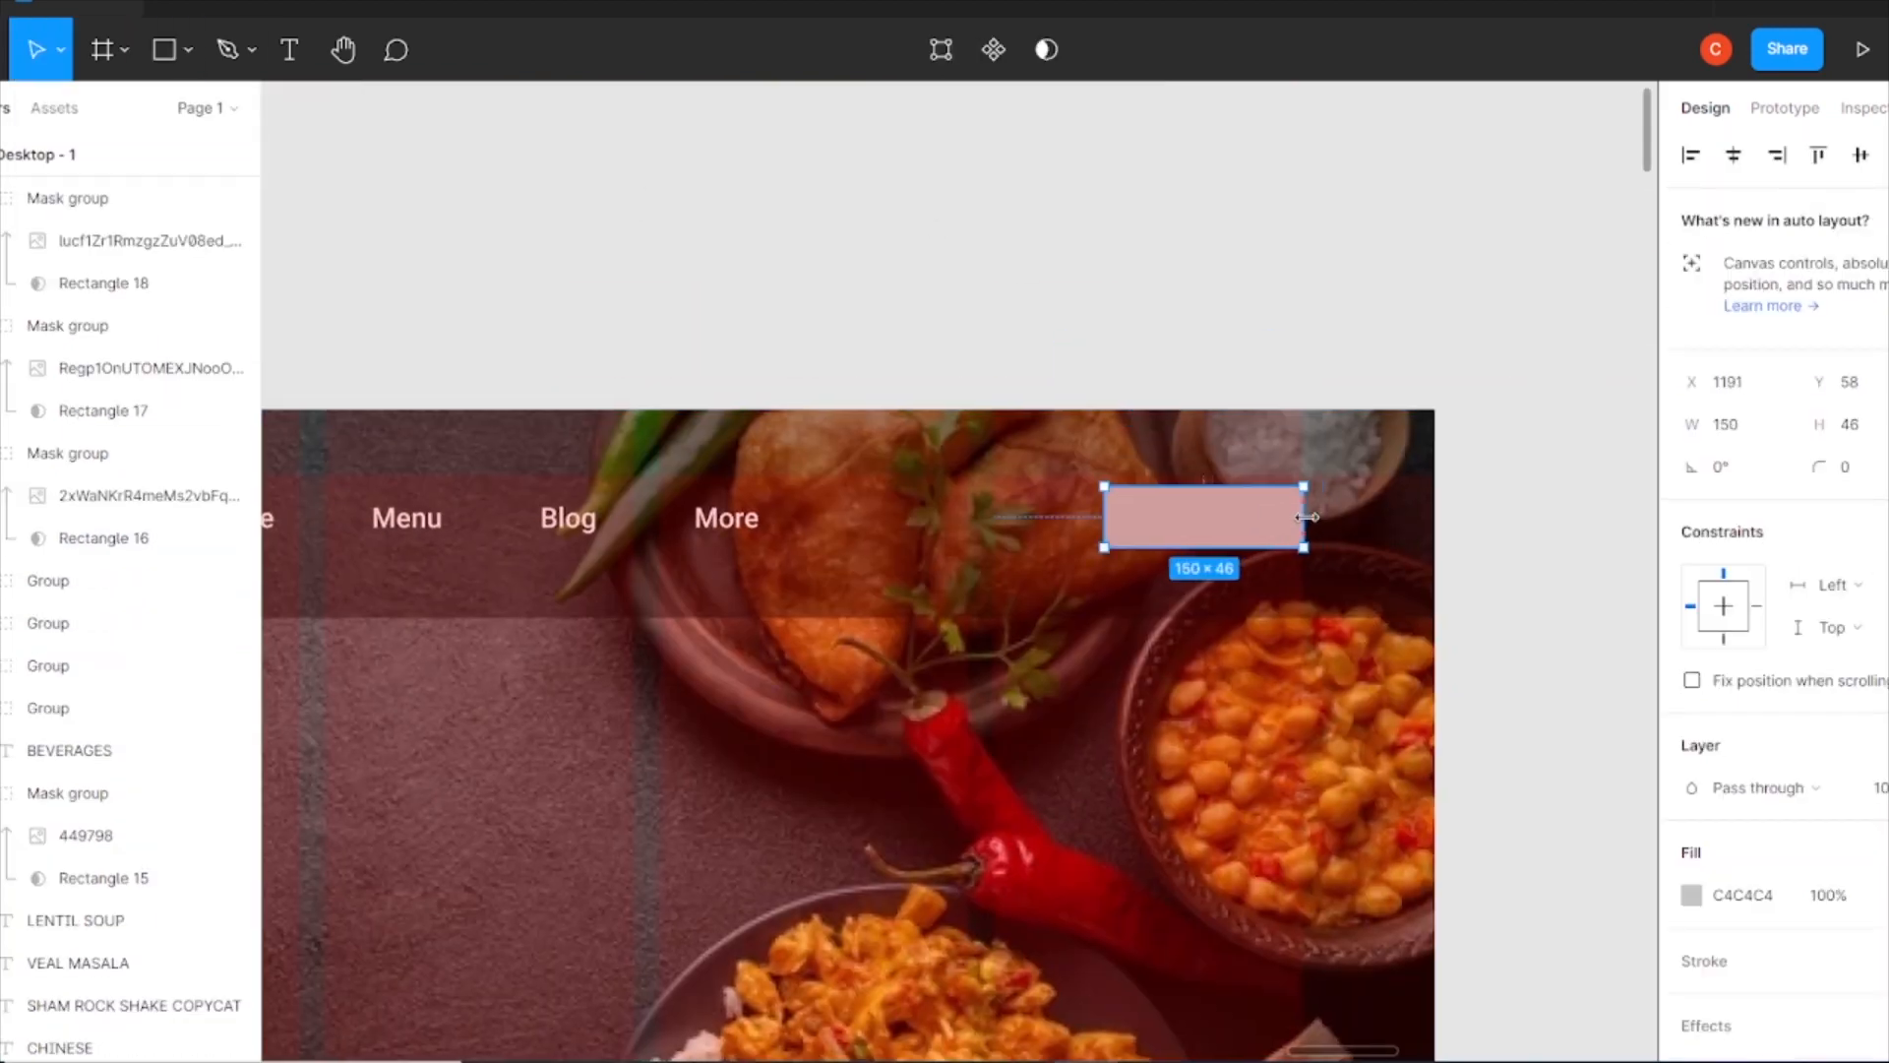
drag(1192, 524, 1087, 523)
click(1242, 522)
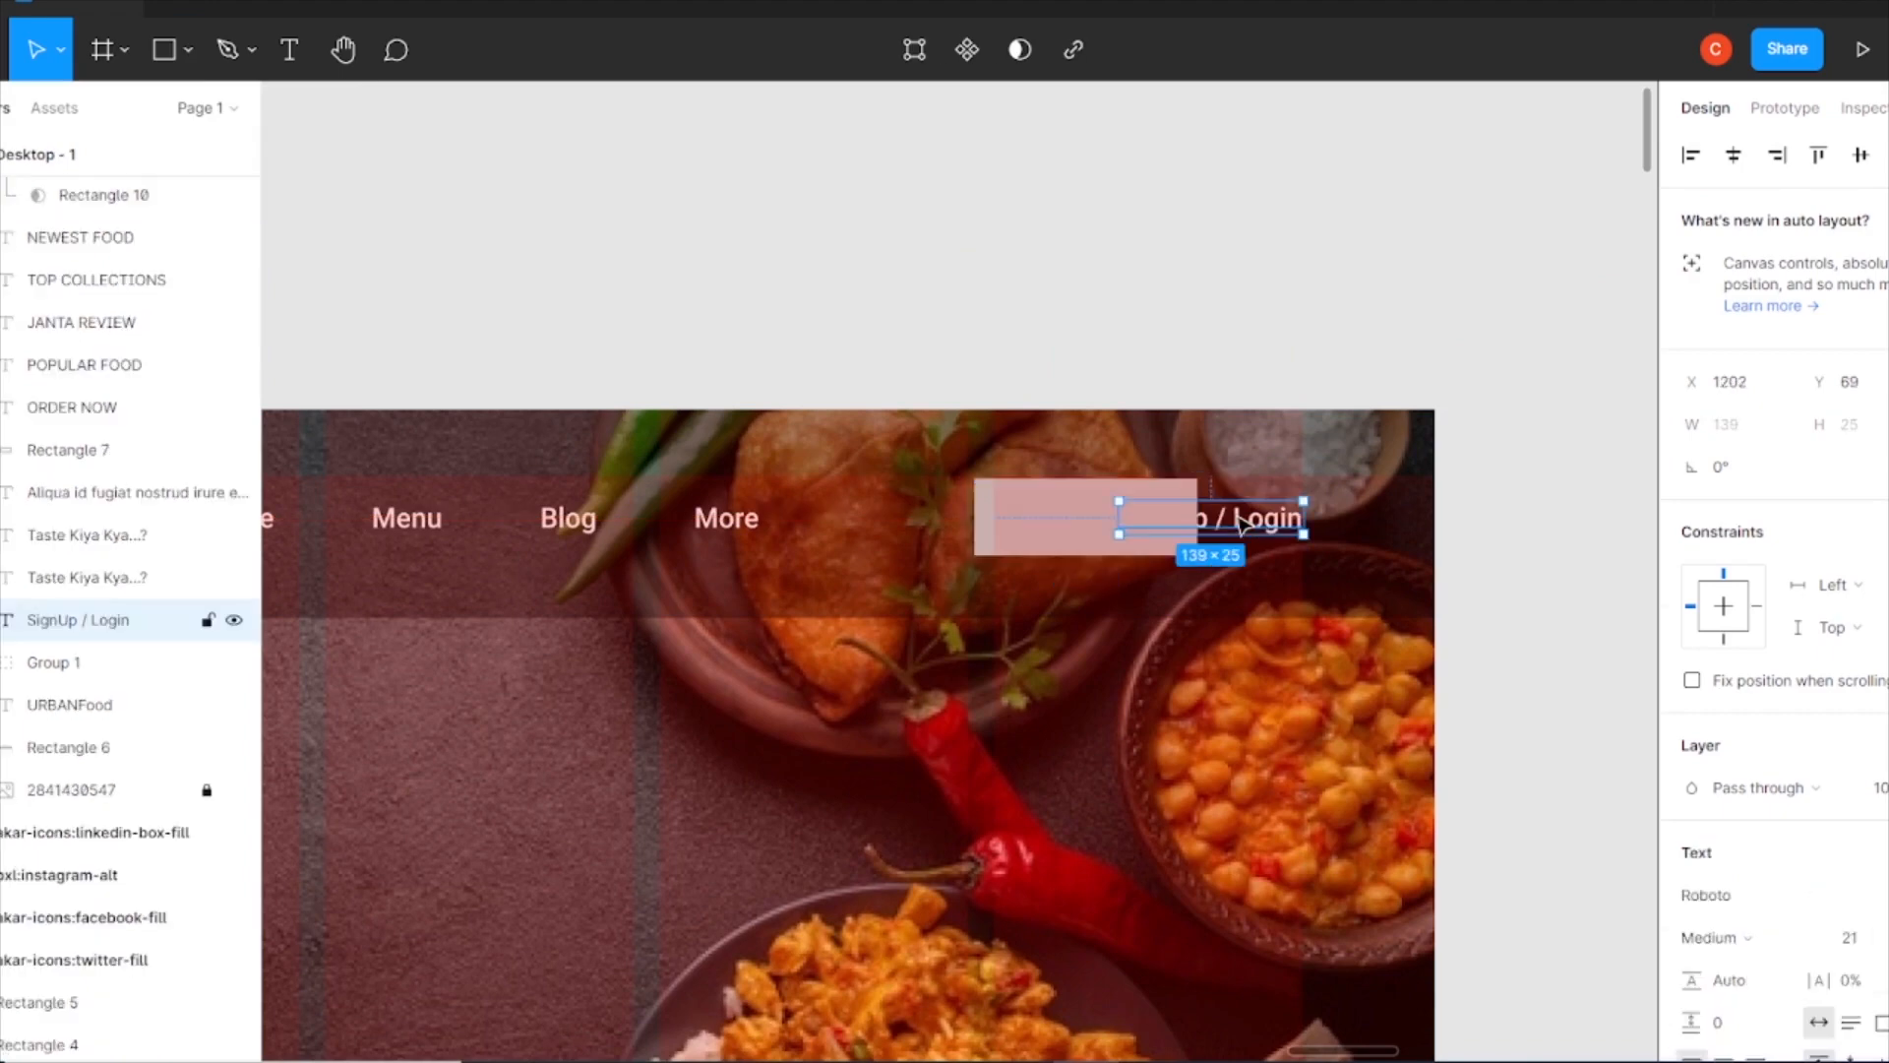
- Move the new header rectangle down the layer order to just below the SignUp / Login text
click(1053, 544)
drag(46, 1025, 45, 1024)
scroll(47, 1013, down, 5)
drag(49, 344, 45, 923)
scroll(48, 915, down, 5)
drag(50, 233, 33, 904)
scroll(41, 876, down, 7)
scroll(34, 866, down, 9)
scroll(29, 784, up, 7)
drag(26, 618, 8, 787)
drag(21, 1010, 23, 940)
scroll(26, 787, down, 7)
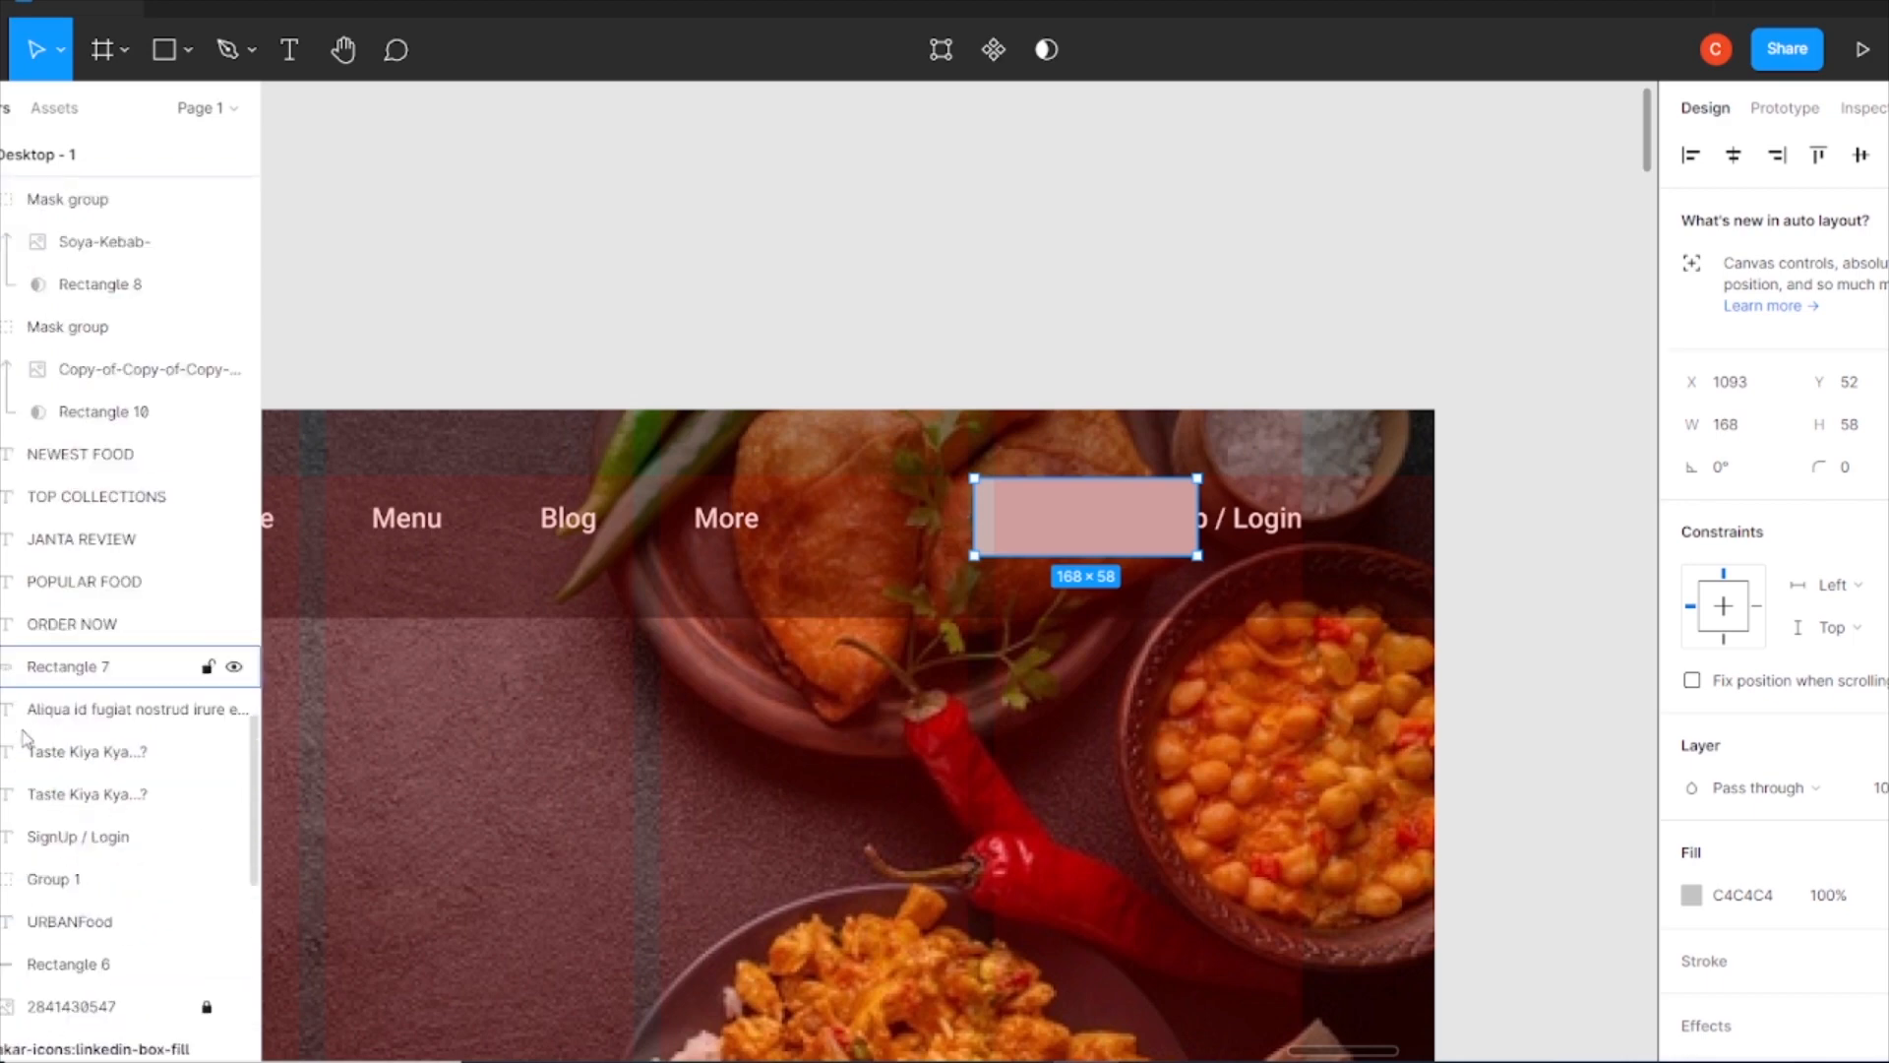
scroll(26, 551, up, 1)
drag(25, 252, 24, 732)
drag(24, 871, 23, 945)
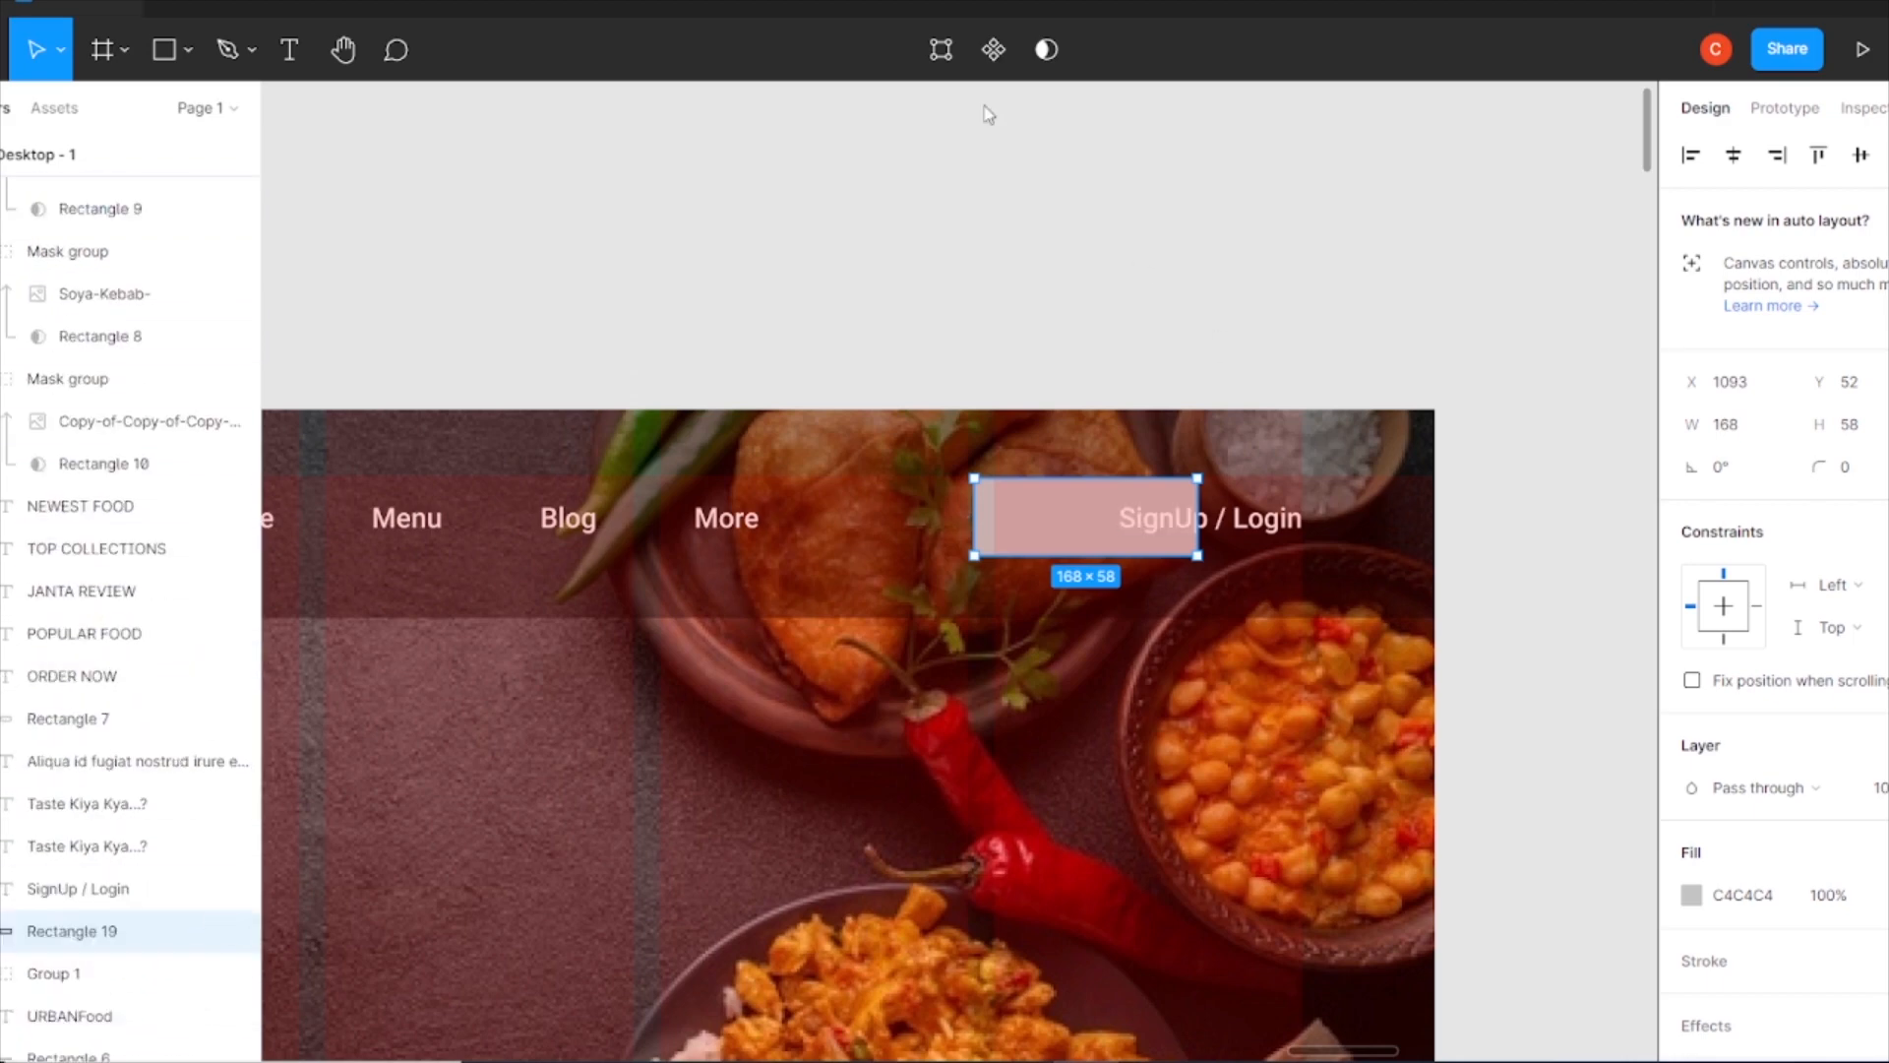
- Fit the rectangle behind the SignUp / Login text at about 179 × 59, centre the text and round the corners to 25
mouse_move(1062, 522)
mouse_down()
mouse_move(1166, 524)
mouse_move(1062, 512)
mouse_up()
click(1232, 528)
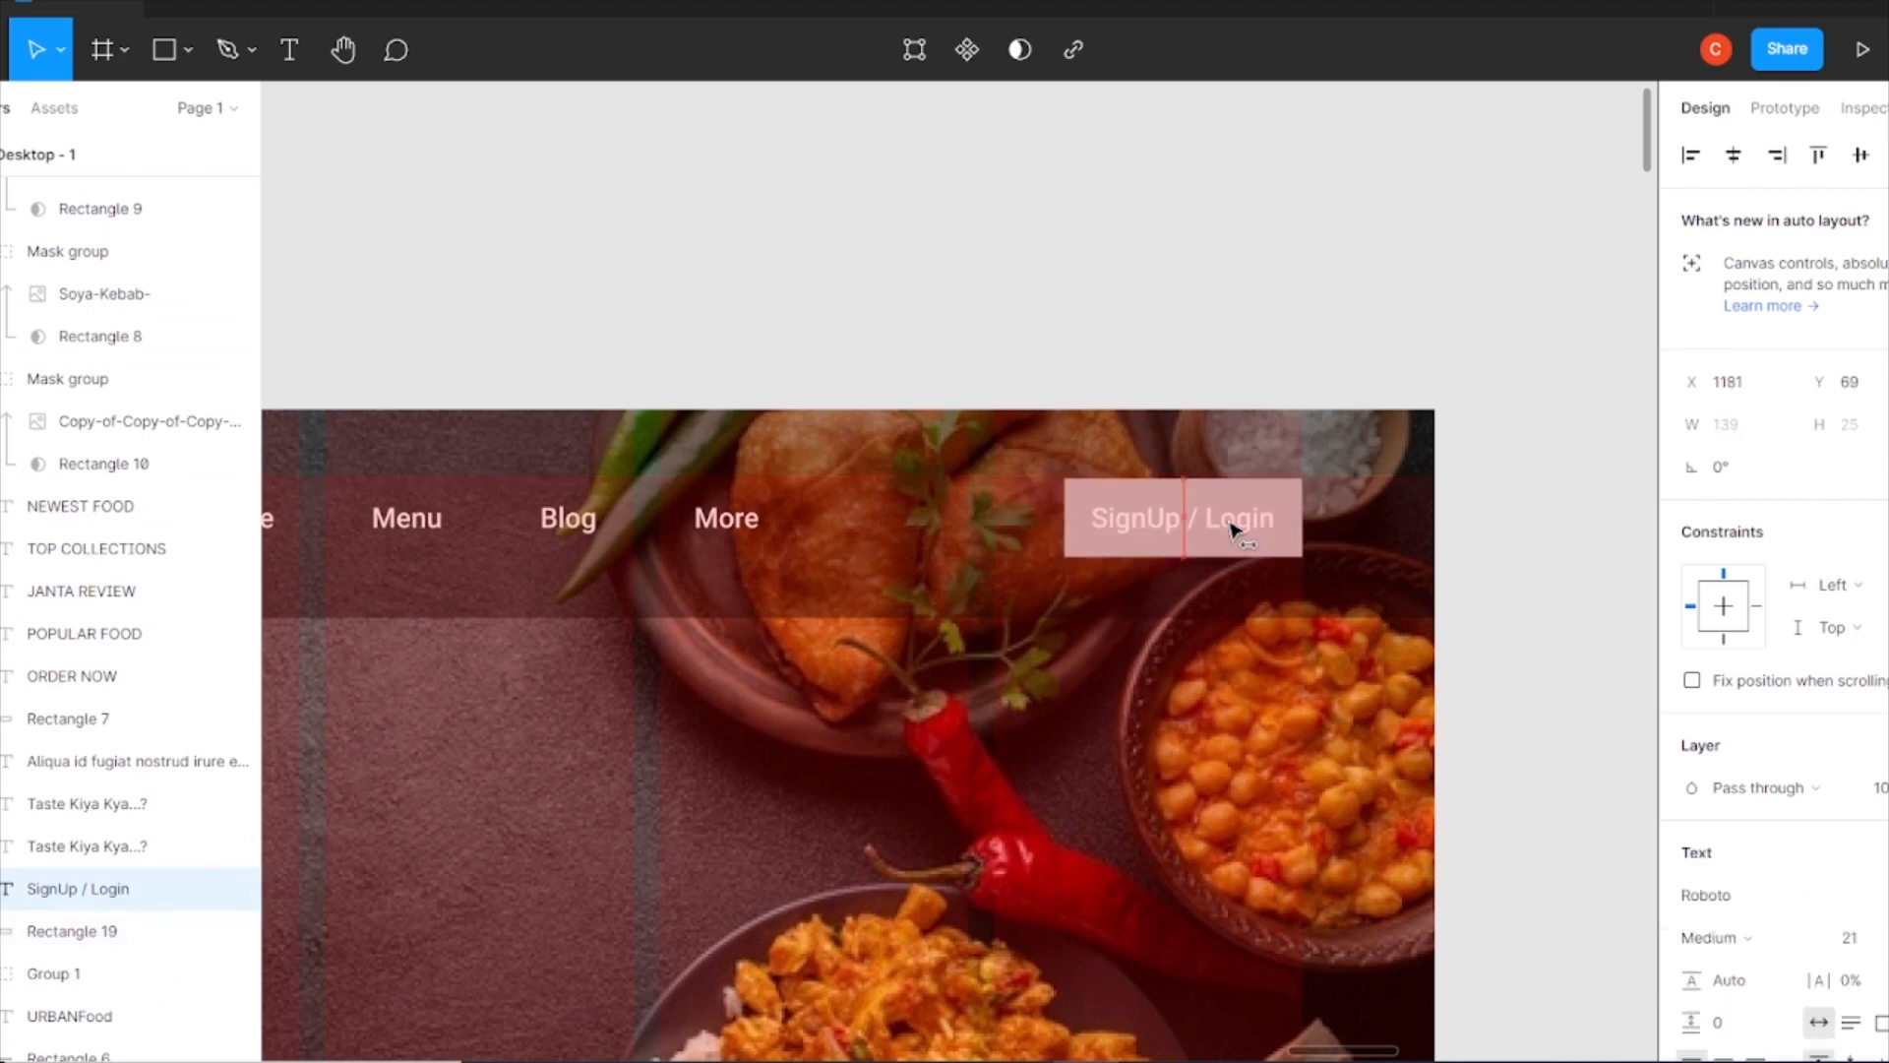
click(1289, 521)
click(1869, 476)
key(Down)
click(1248, 523)
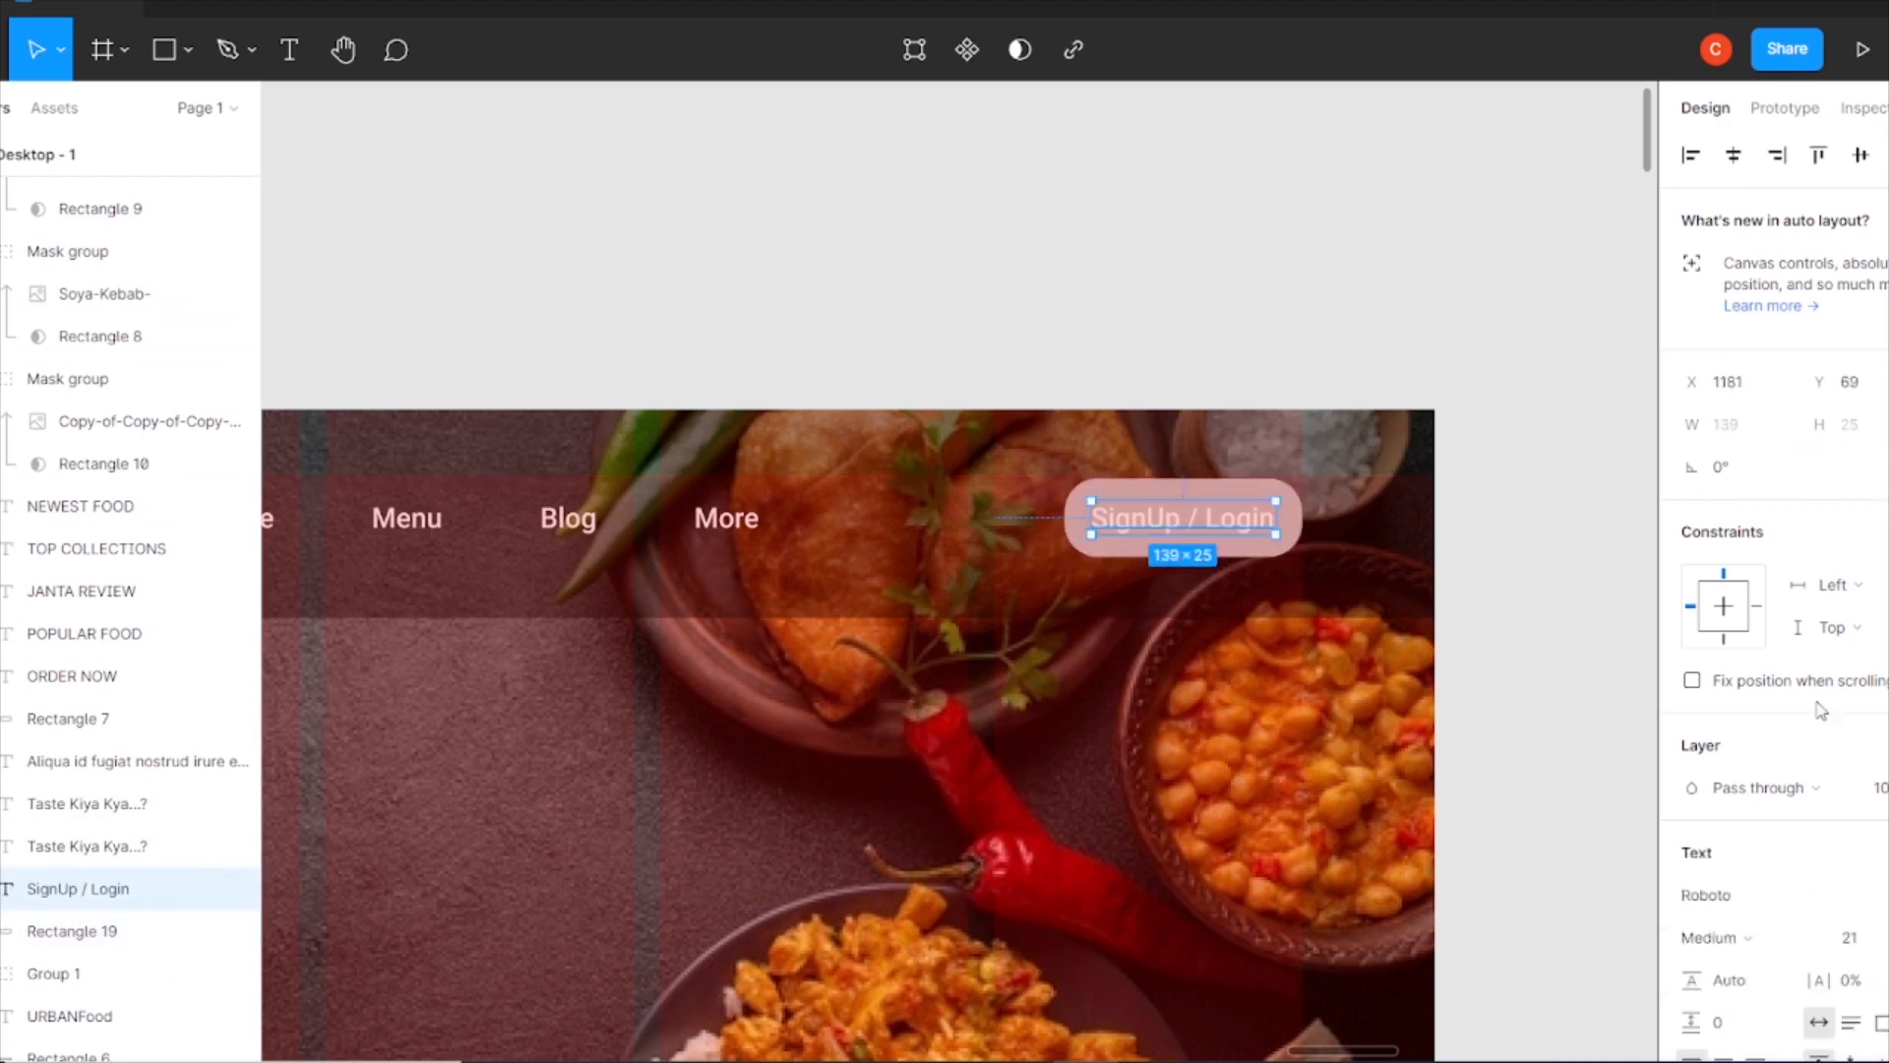
- Give the SignUp / Login button rectangle a white stroke and remove its fill
click(1291, 529)
scroll(1804, 924, down, 1)
click(1887, 832)
click(1692, 874)
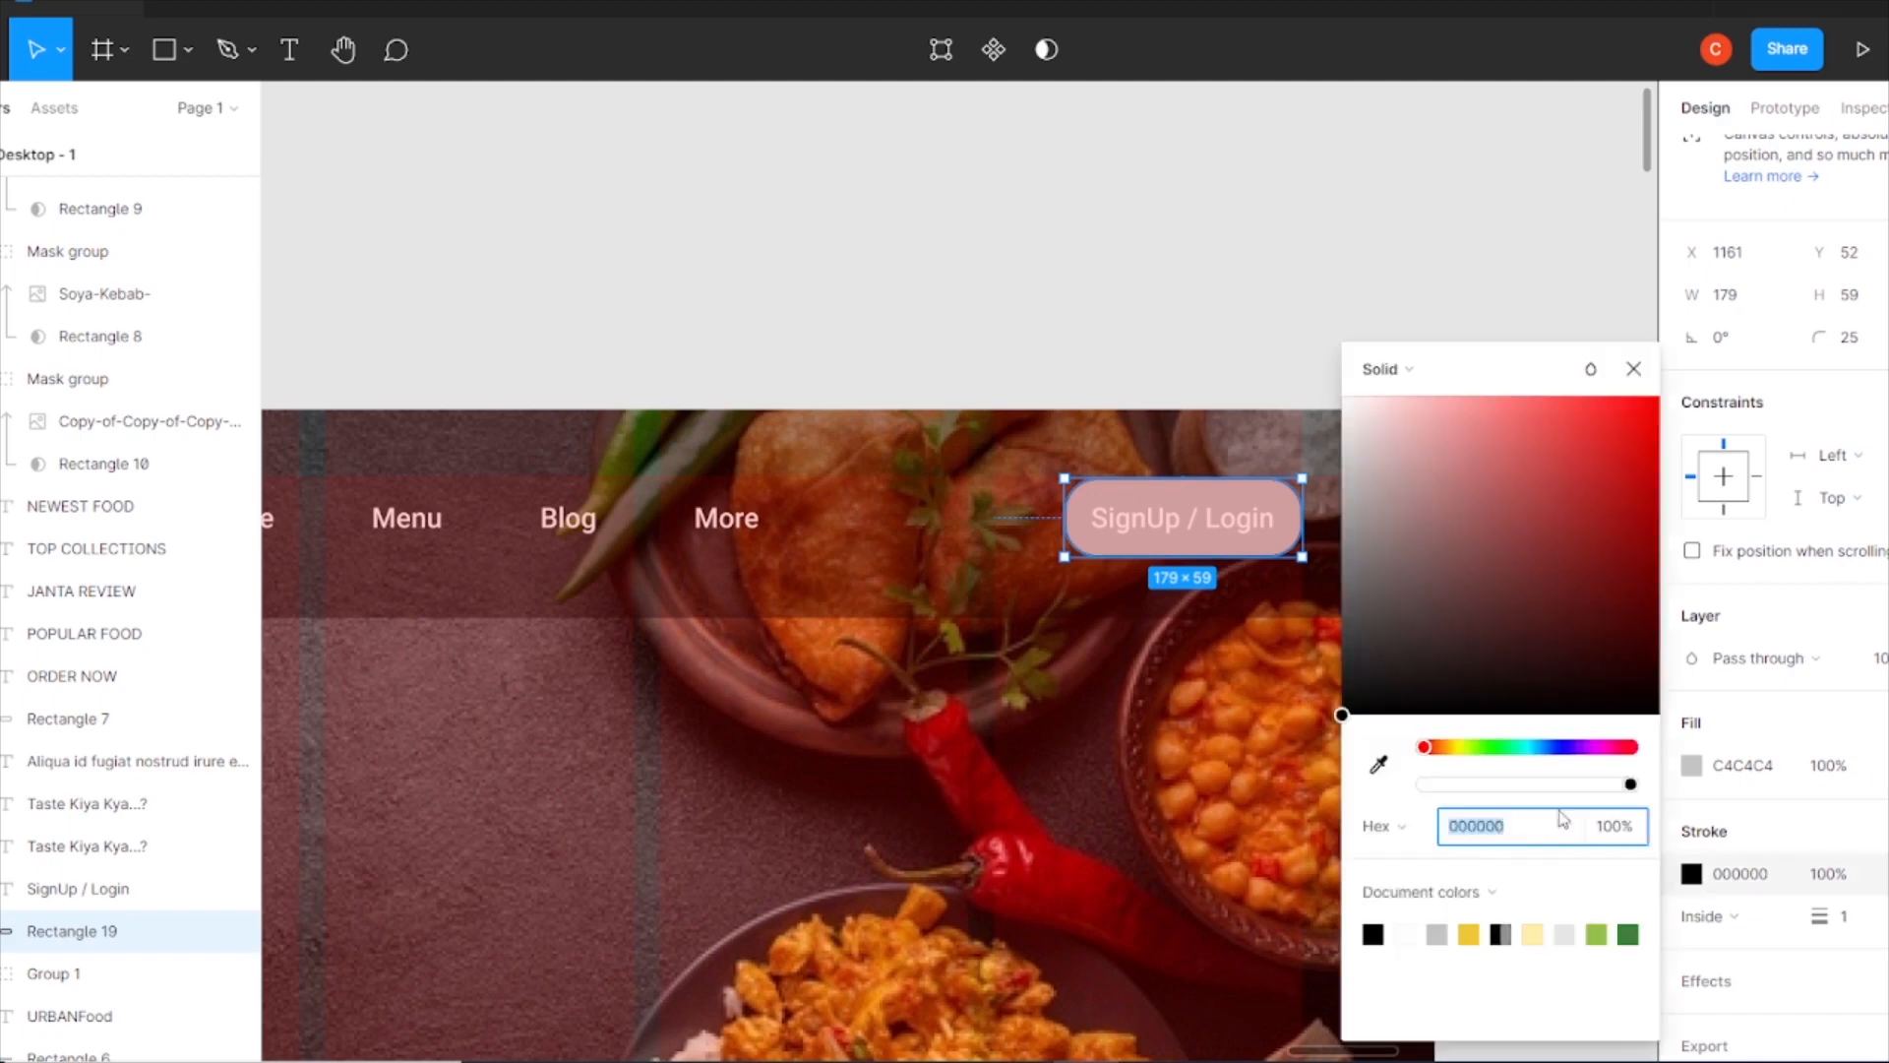
click(1410, 931)
click(1638, 370)
click(1887, 766)
- Widen the SignUp / Login outline slightly to the left and recentre the text inside it
drag(1063, 521, 1050, 522)
drag(1228, 522, 1219, 522)
key(ctrl+z)
click(1226, 521)
click(1527, 545)
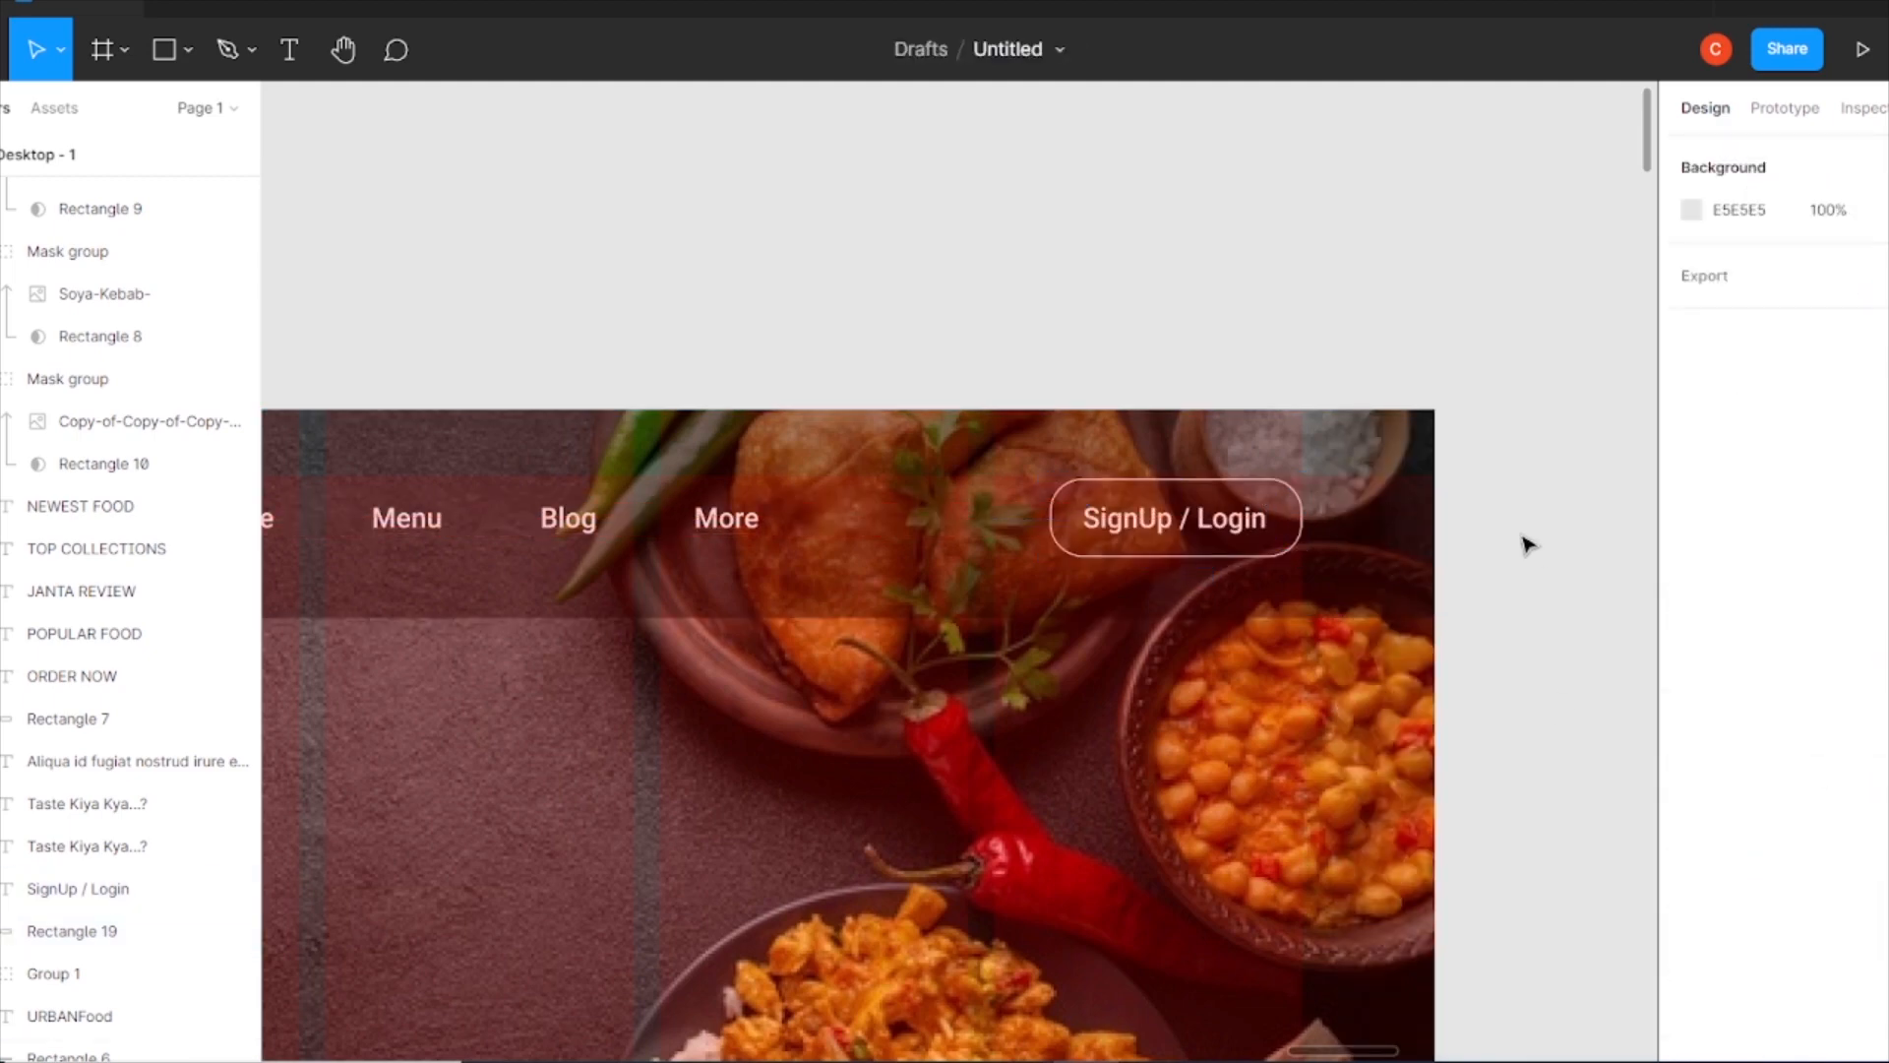
- Examine the outlined SignUp / Login button in the context of the whole hero header
key(ctrl+minus)
key(ctrl+minus)
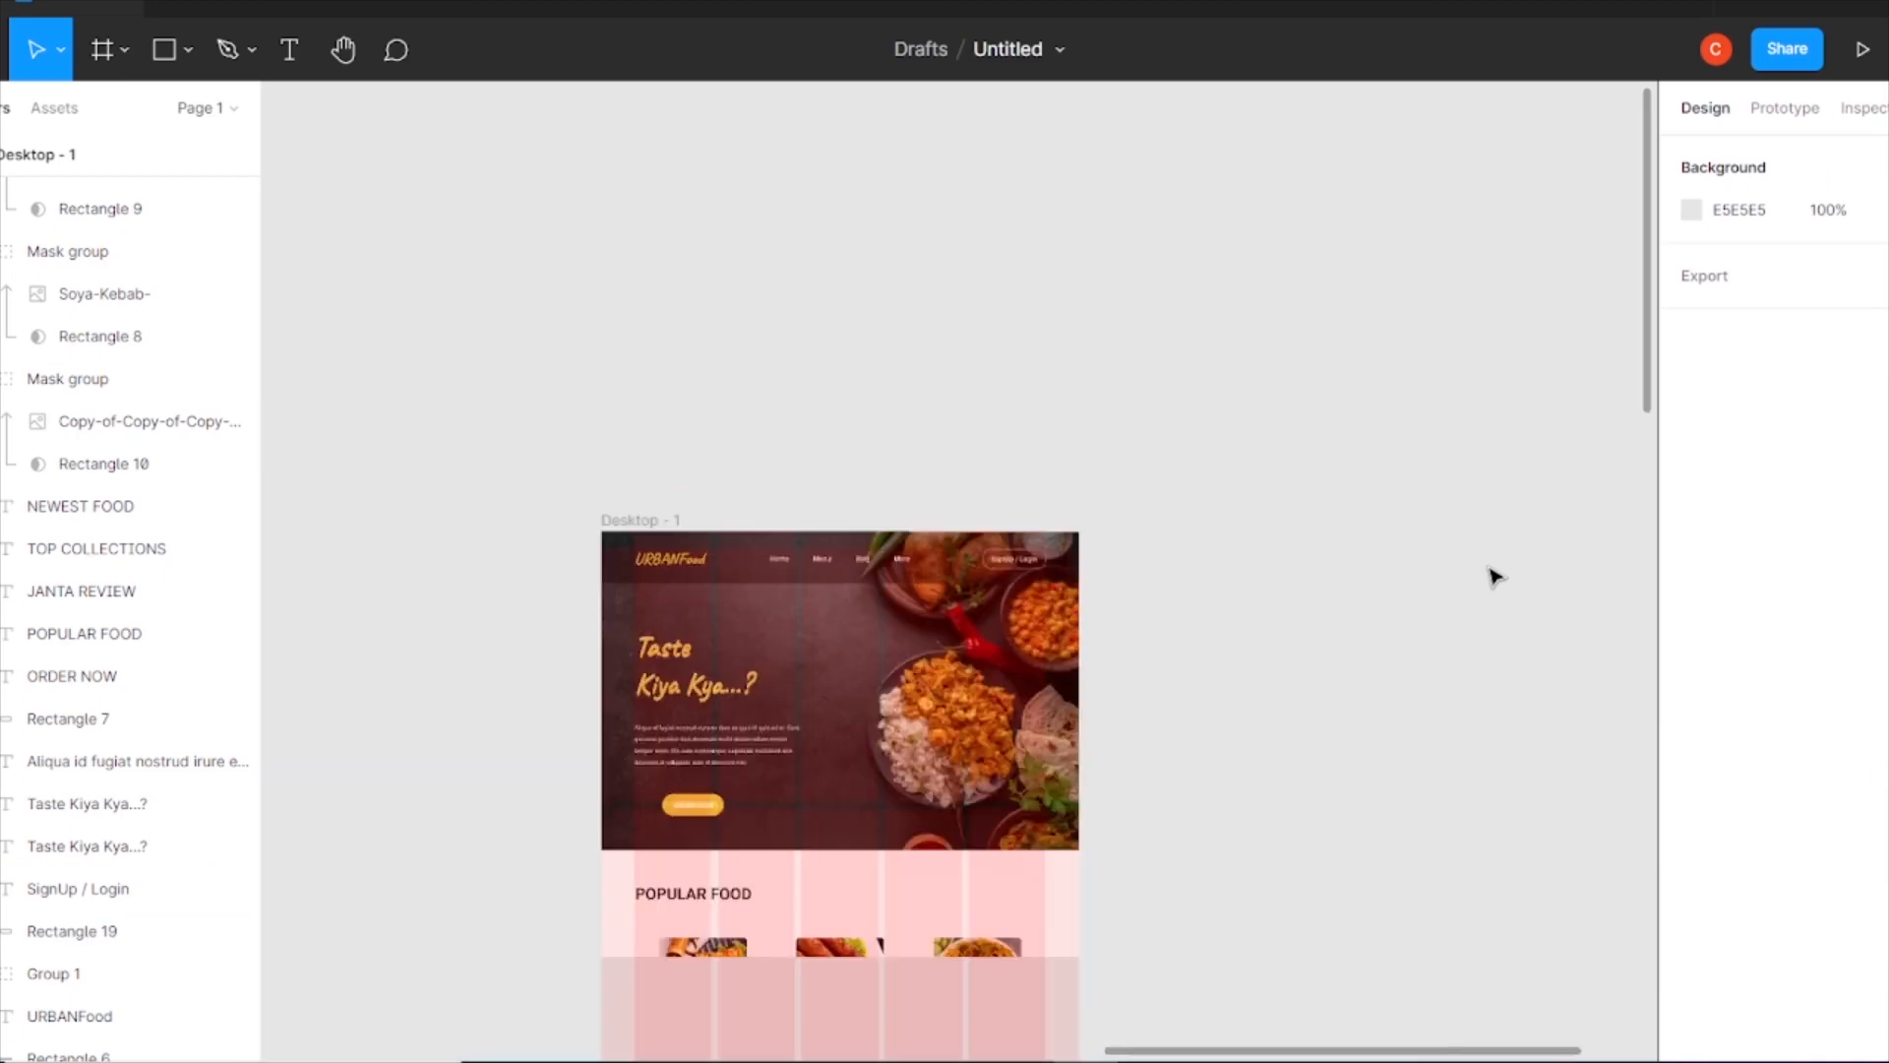
key(ctrl+plus)
key(ctrl+plus)
key(ctrl+minus)
key(ctrl+minus)
key(ctrl+plus)
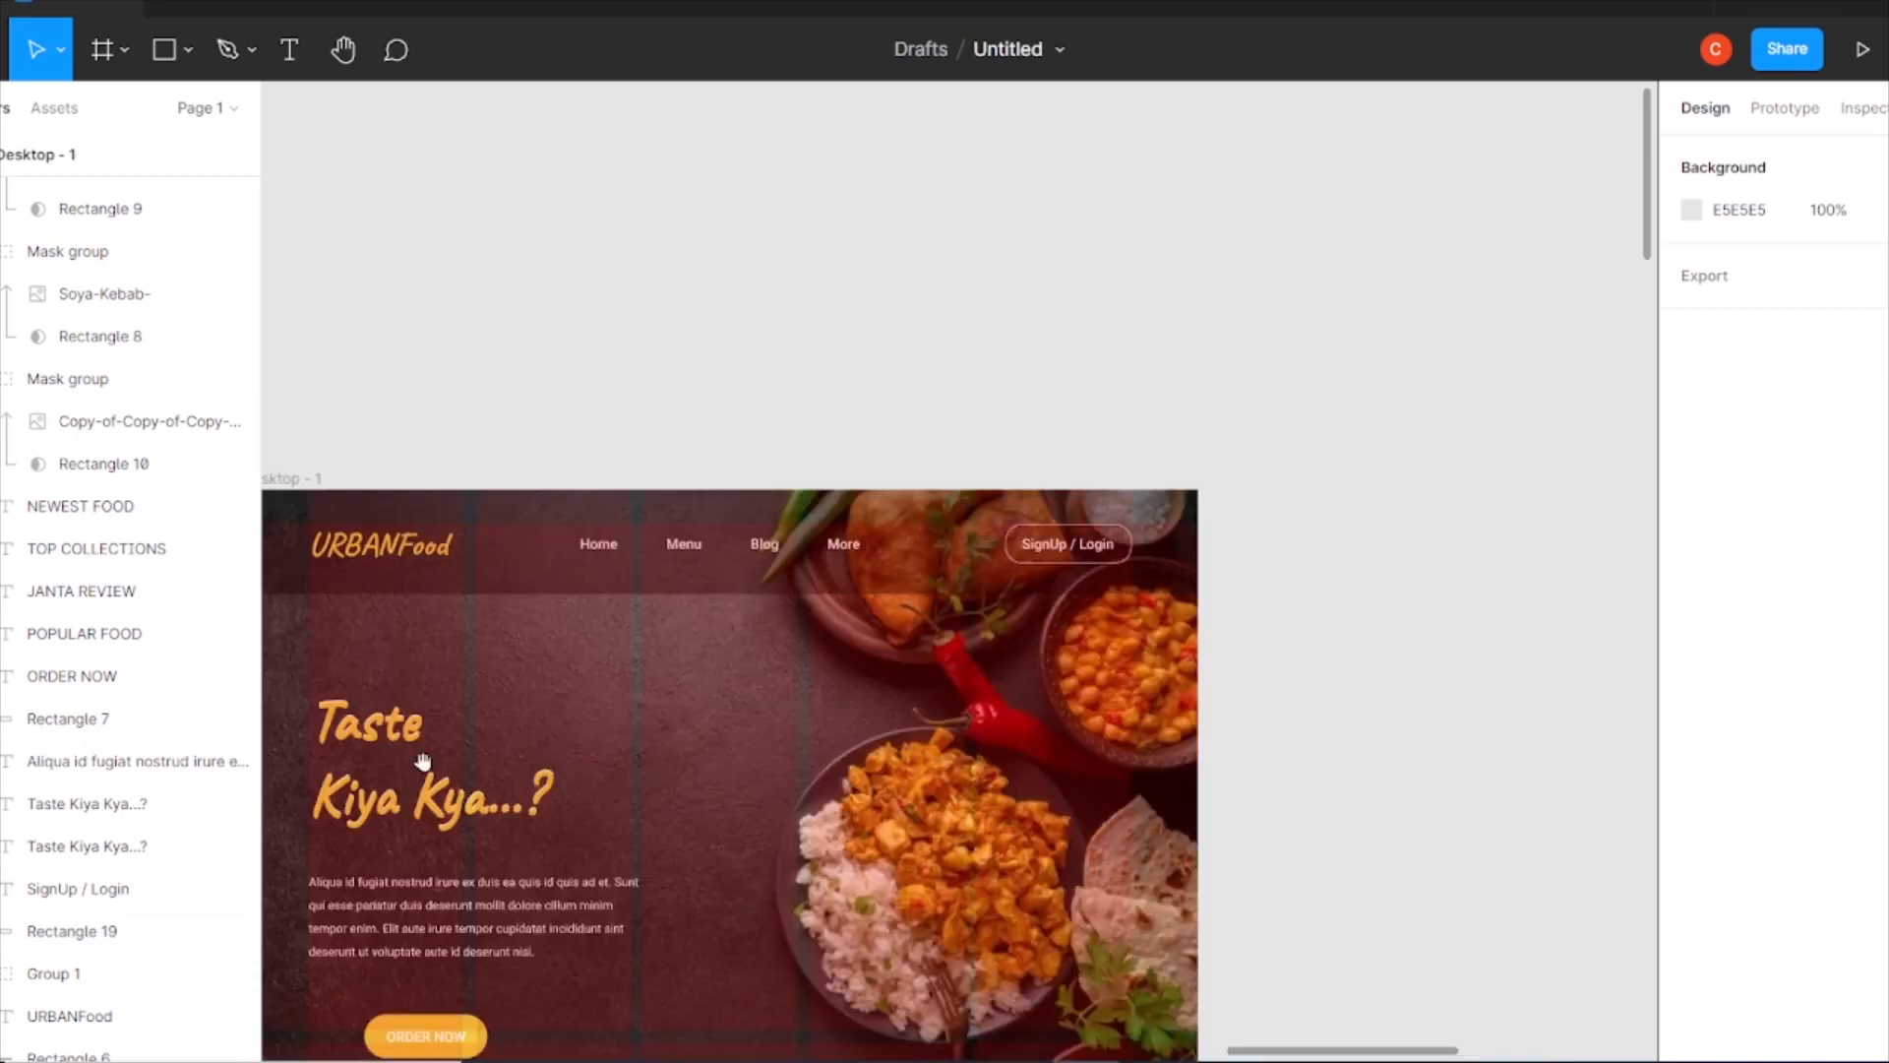
drag(570, 814, 792, 387)
key(ctrl+minus)
- Collapse the expanded mask groups of the collection photos and review banners in the layer list
scroll(101, 416, up, 4)
scroll(104, 591, down, 2)
scroll(131, 455, up, 4)
scroll(130, 456, down, 7)
scroll(131, 456, up, 6)
scroll(99, 718, up, 20)
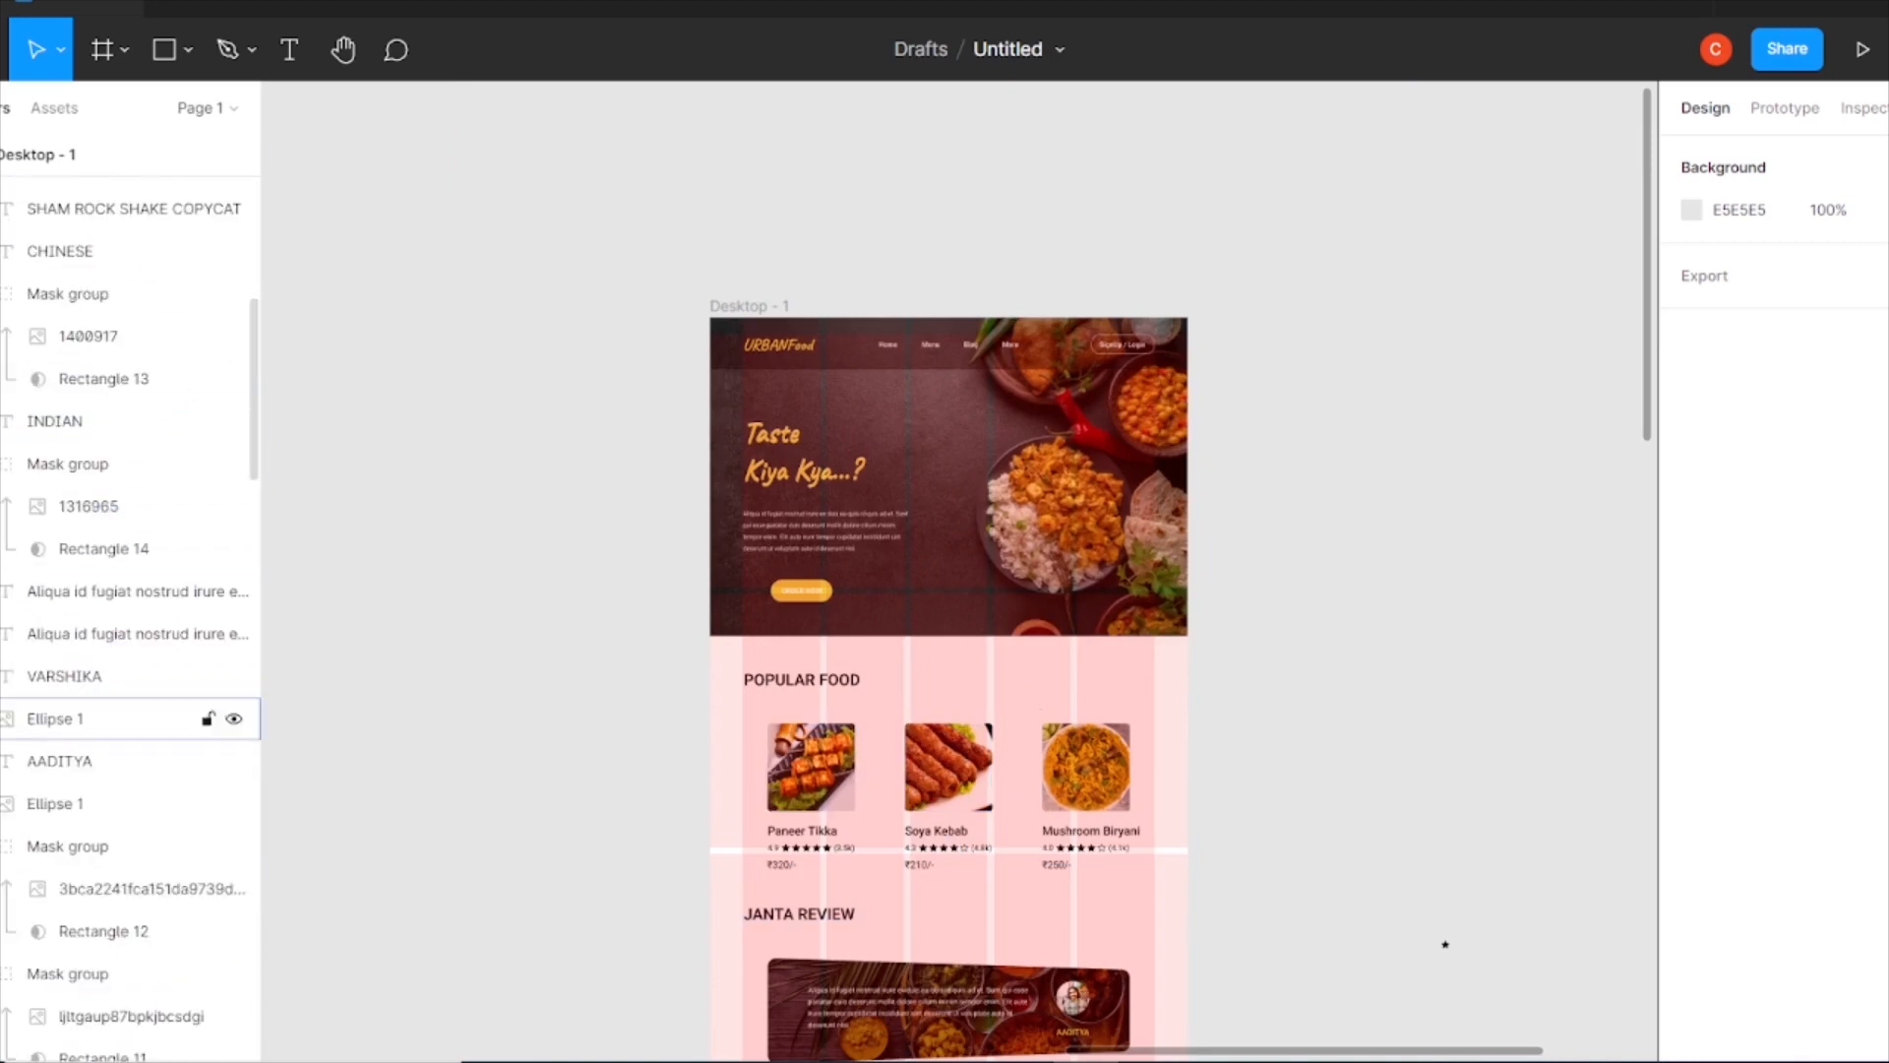
click(8, 437)
click(2, 395)
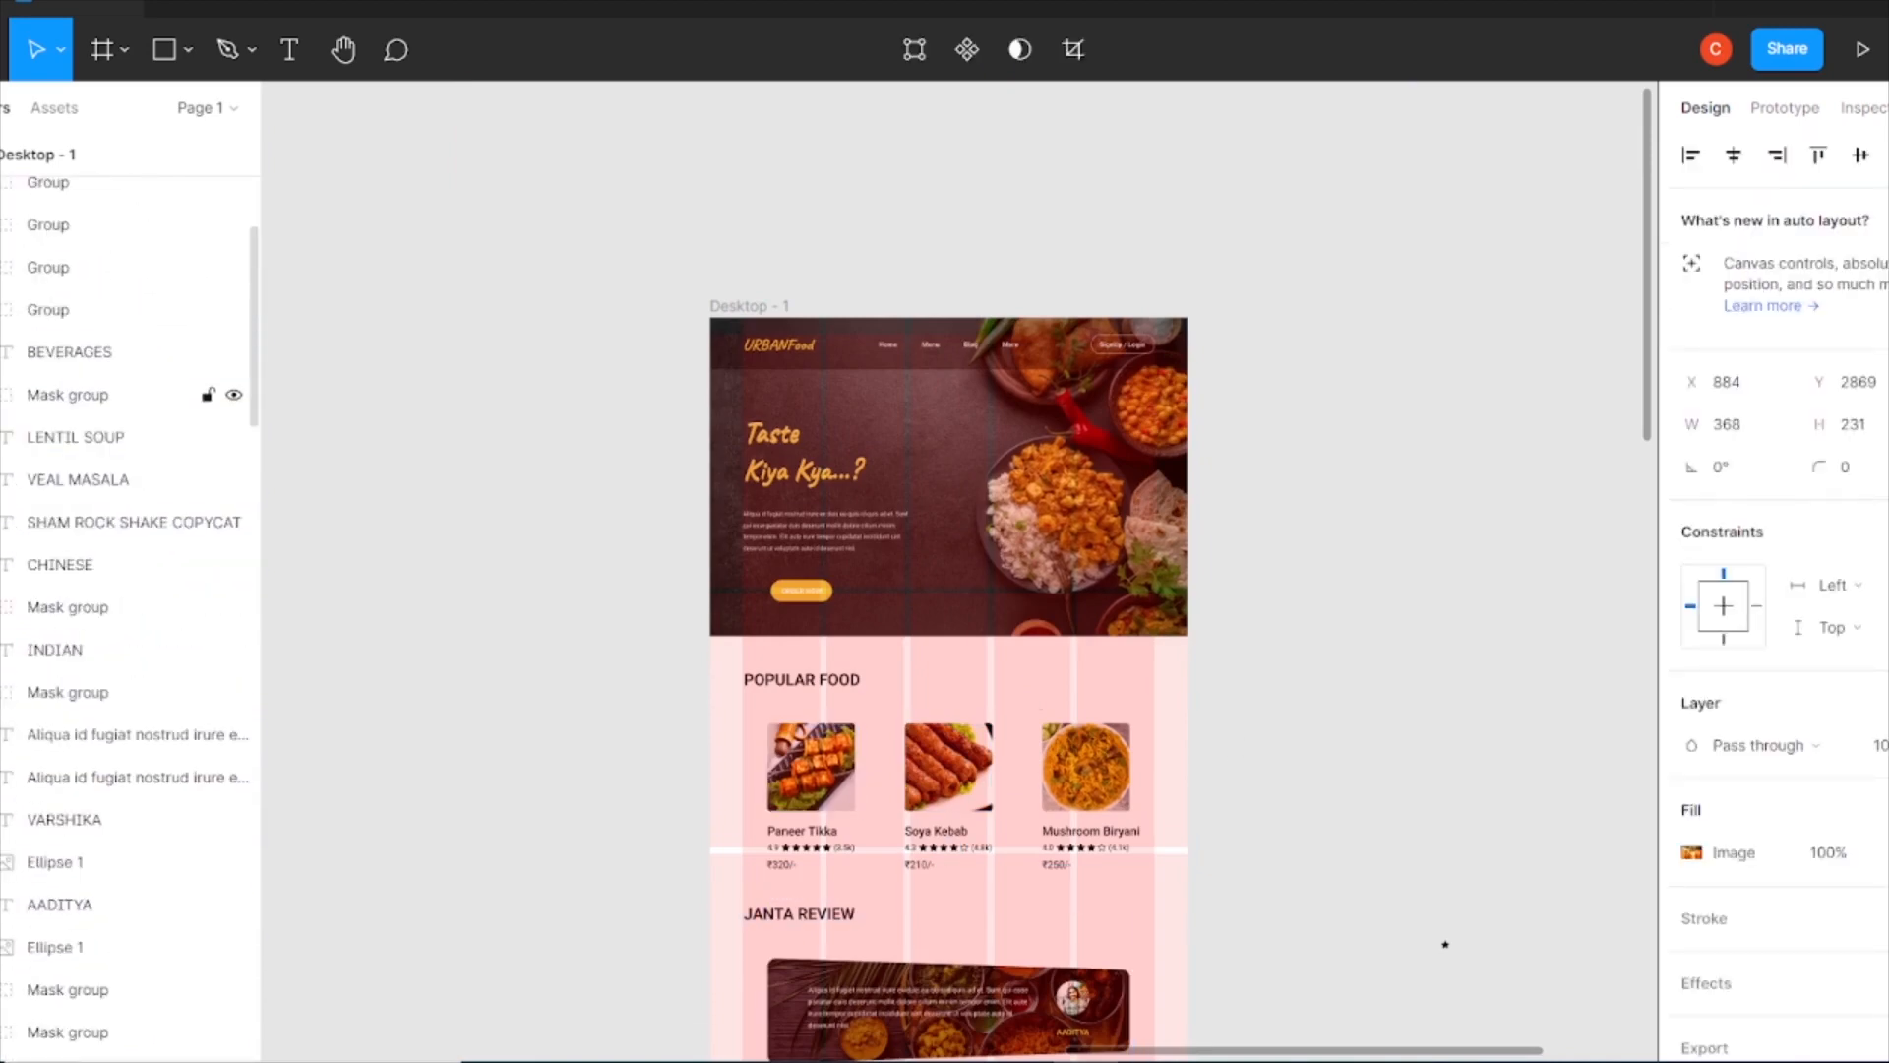
- Duplicate the translucent black navigation bar rectangle to the bottom of the page as a footer strip
scroll(1227, 552, down, 7)
click(1228, 556)
scroll(1238, 578, up, 6)
click(942, 231)
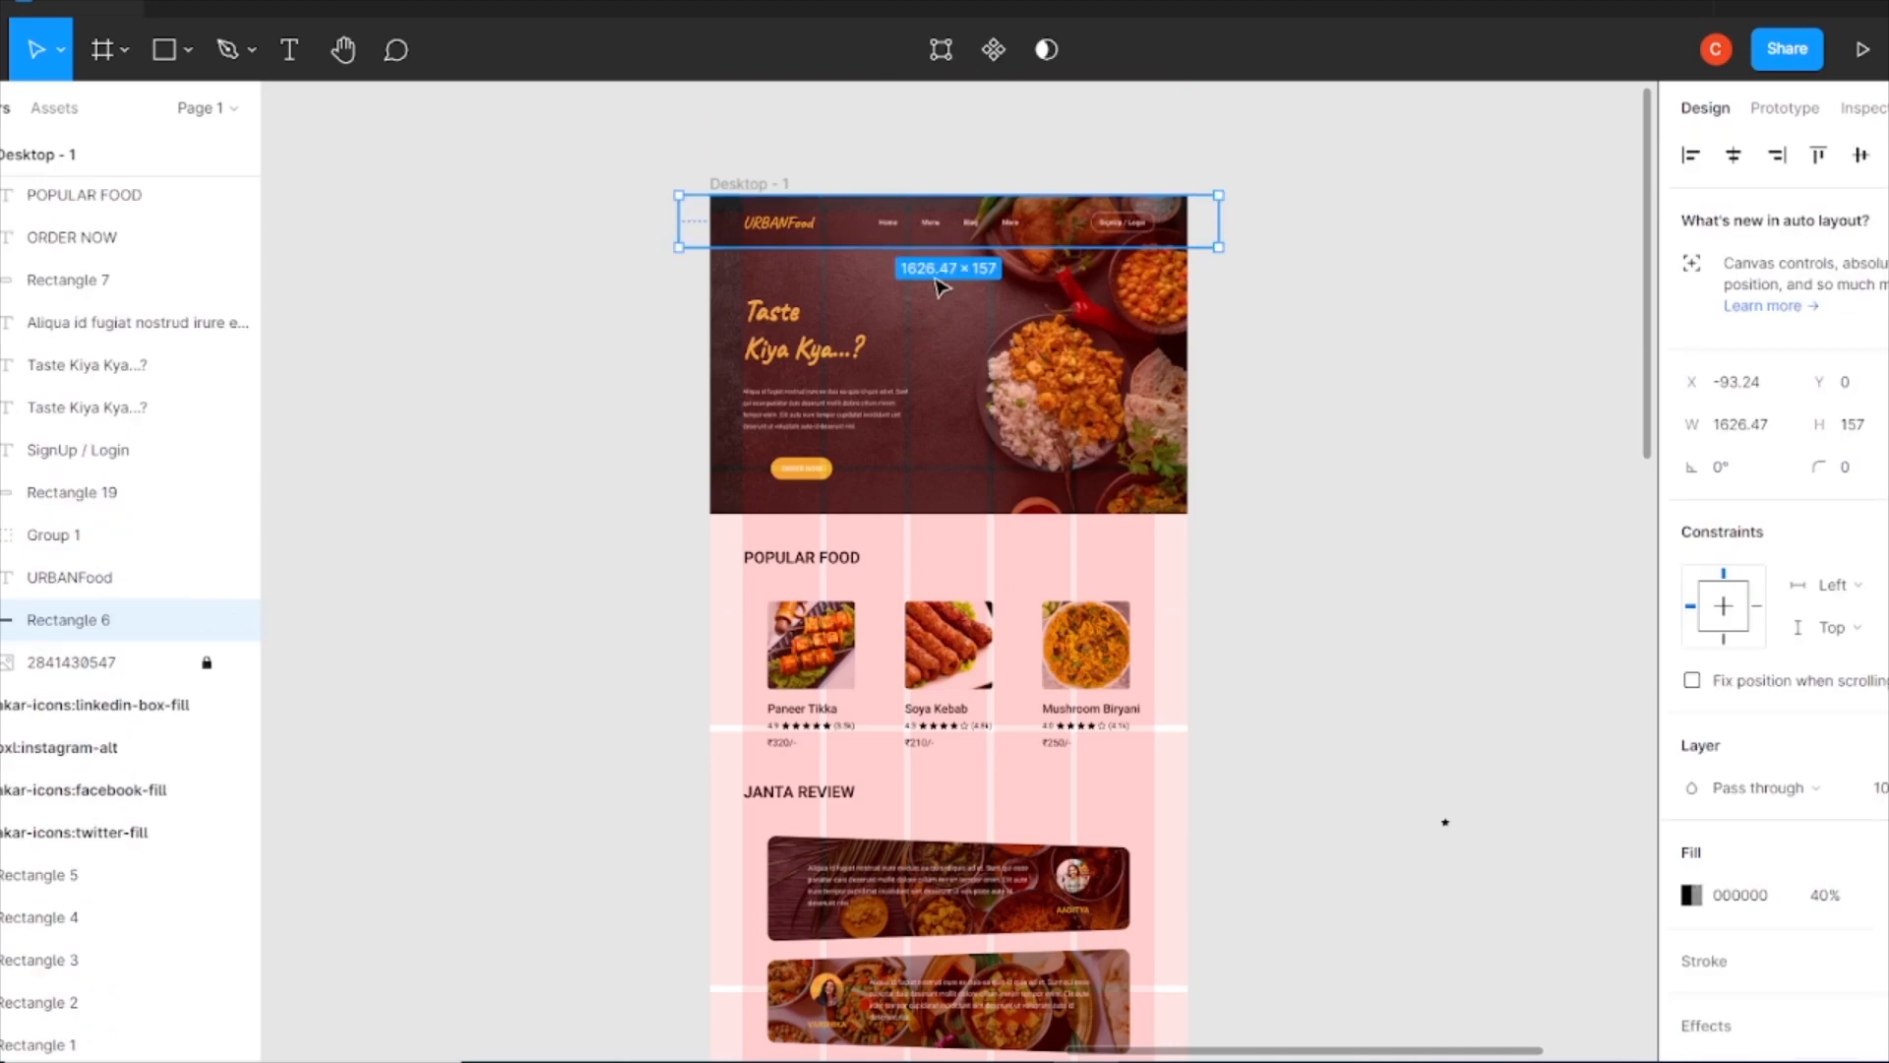
drag(848, 234, 920, 893)
click(1381, 799)
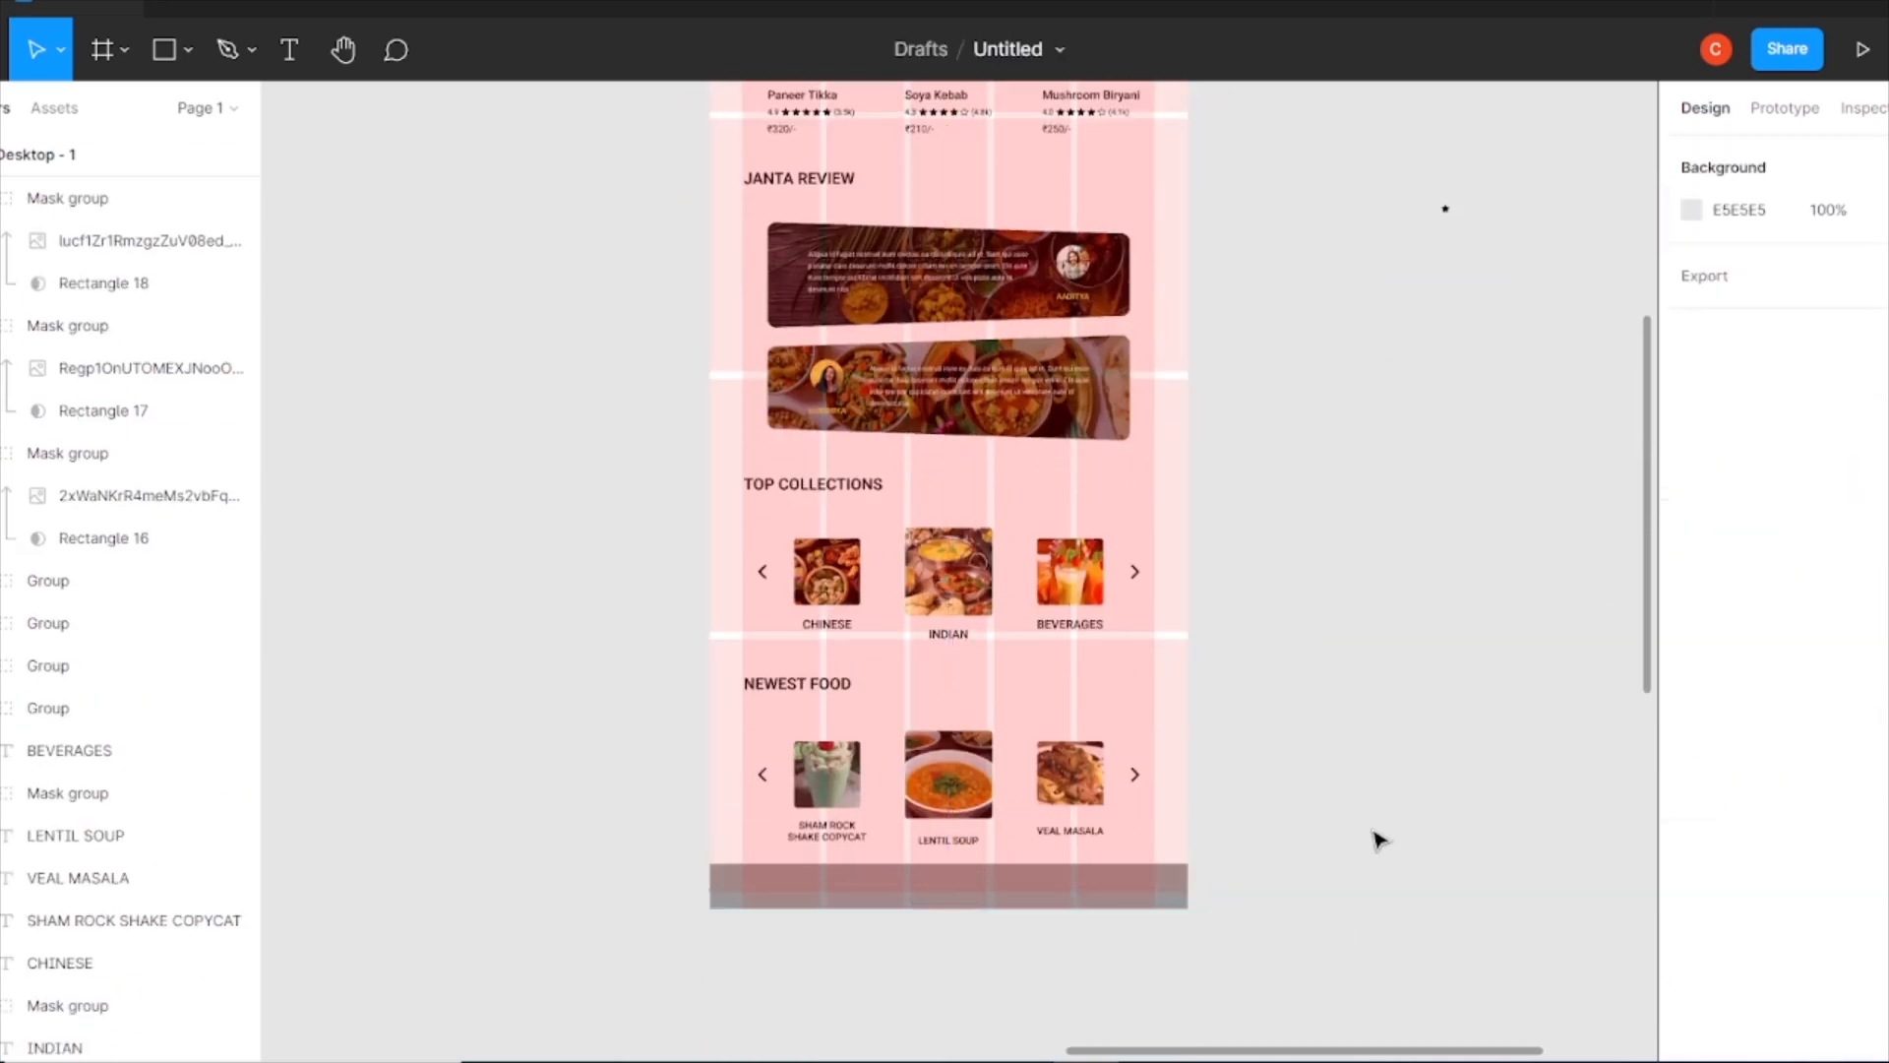
- Gather the Twitter, LinkedIn, Facebook and Instagram icons close together beside the page, grouping the LinkedIn and Instagram shapes
scroll(1418, 643, right, 4)
drag(1432, 549, 1145, 550)
key(ctrl+z)
key(ctrl+plus)
scroll(1394, 479, right, 4)
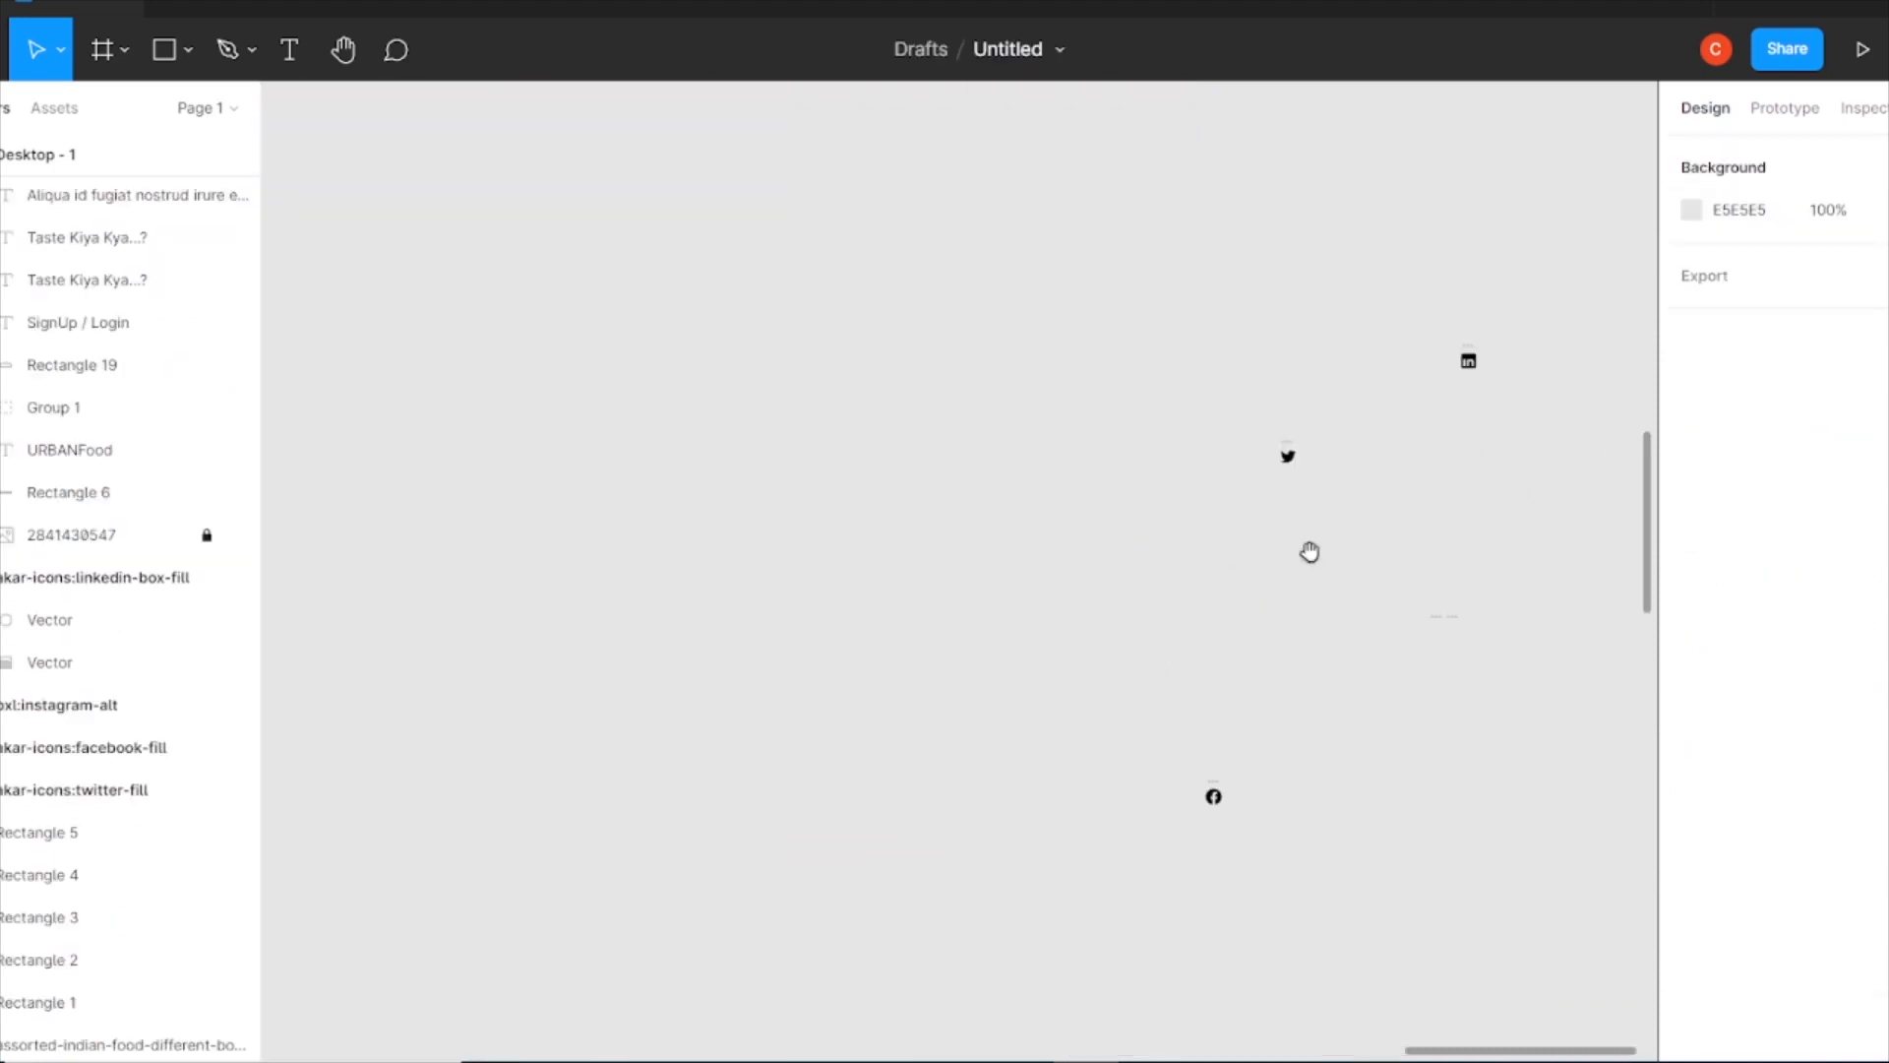
click(1085, 382)
drag(837, 553, 748, 584)
click(608, 586)
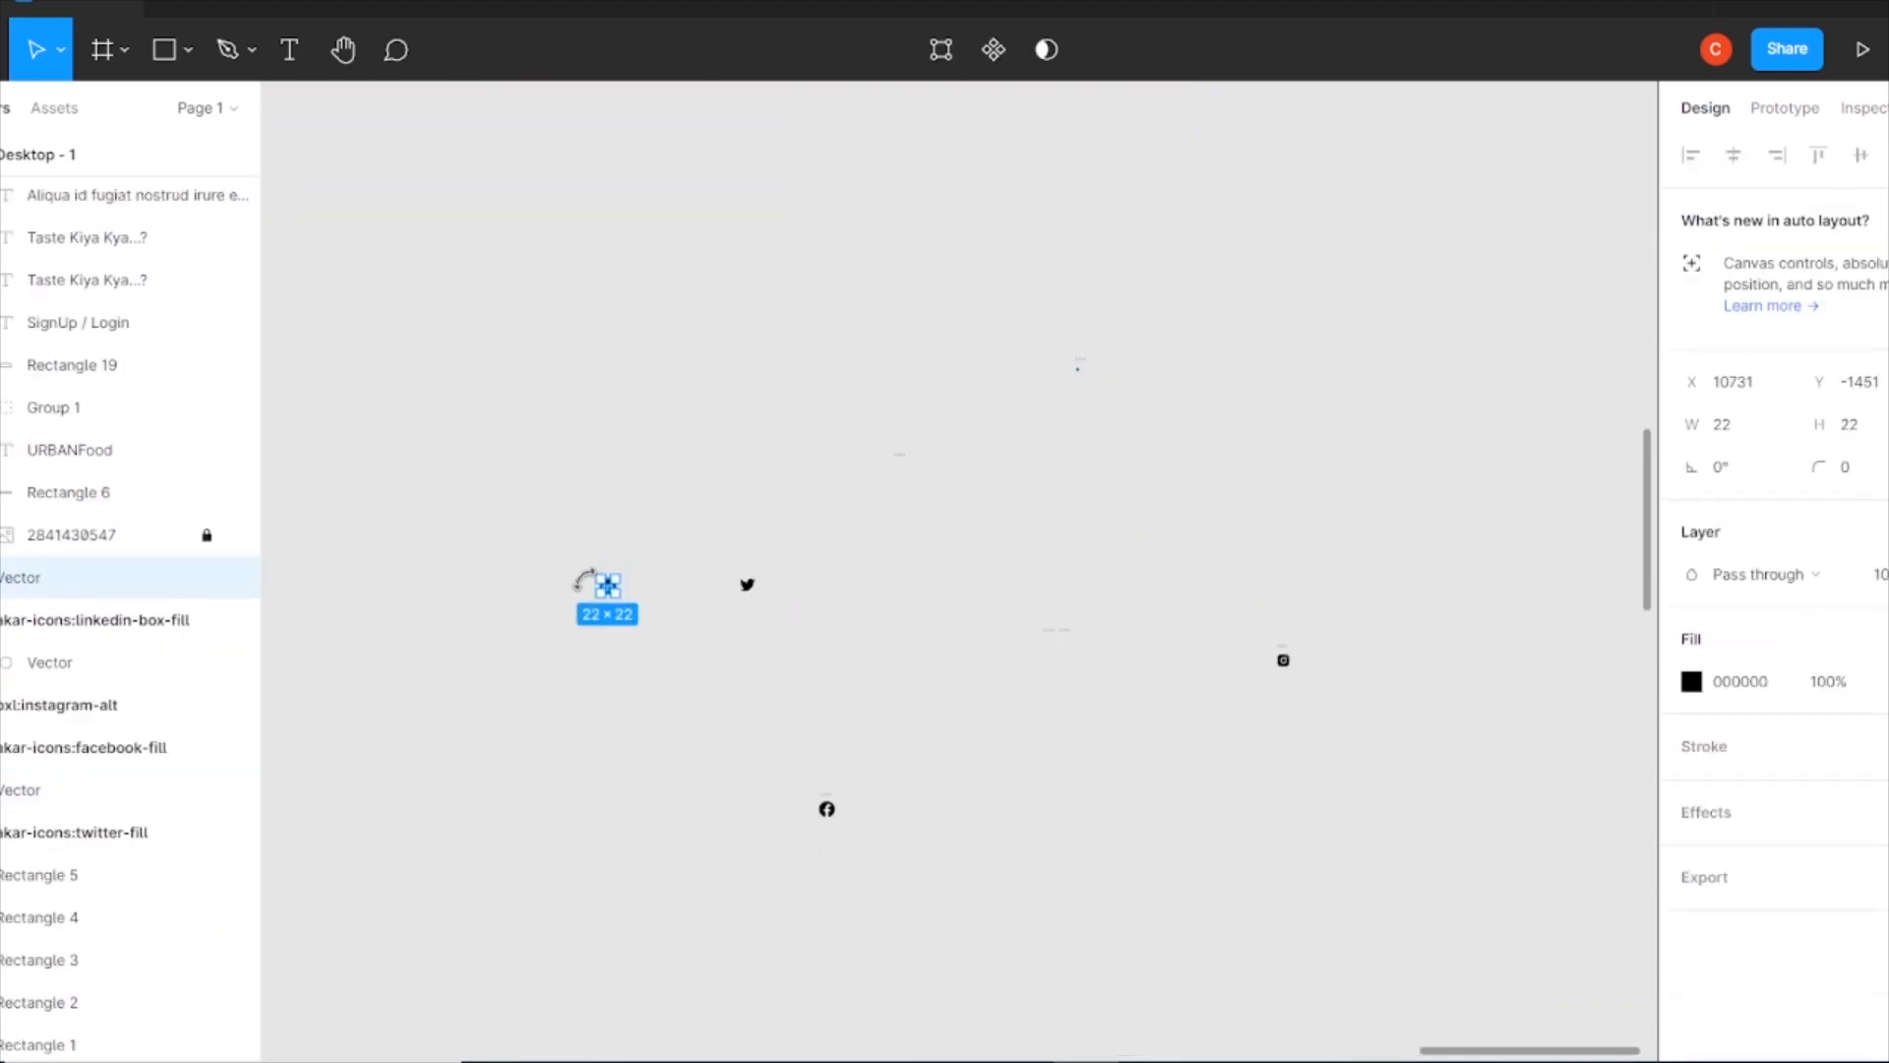
key(ctrl+g)
click(827, 802)
drag(1307, 696, 697, 618)
key(ctrl+g)
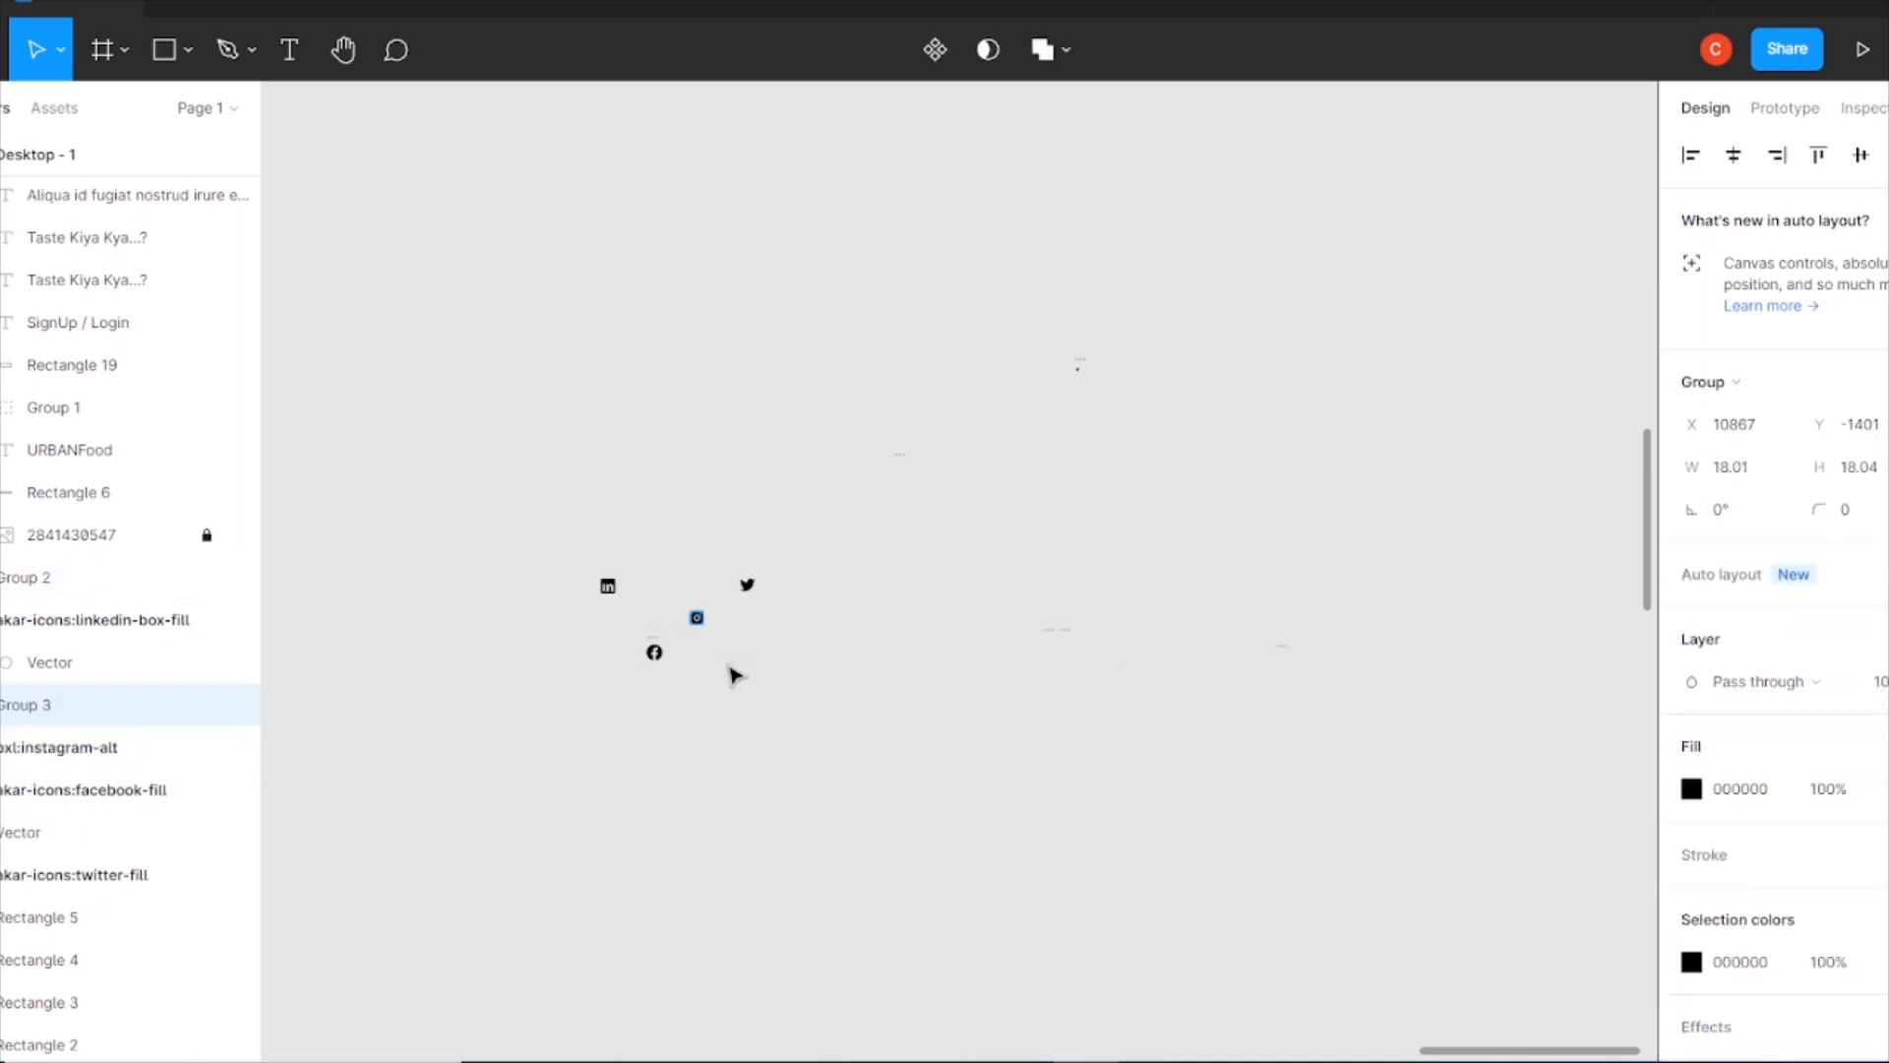
- Move the four social icons together closer to the footer end of the page
drag(788, 559, 583, 681)
drag(498, 740, 467, 778)
drag(295, 899, 982, 623)
click(1308, 423)
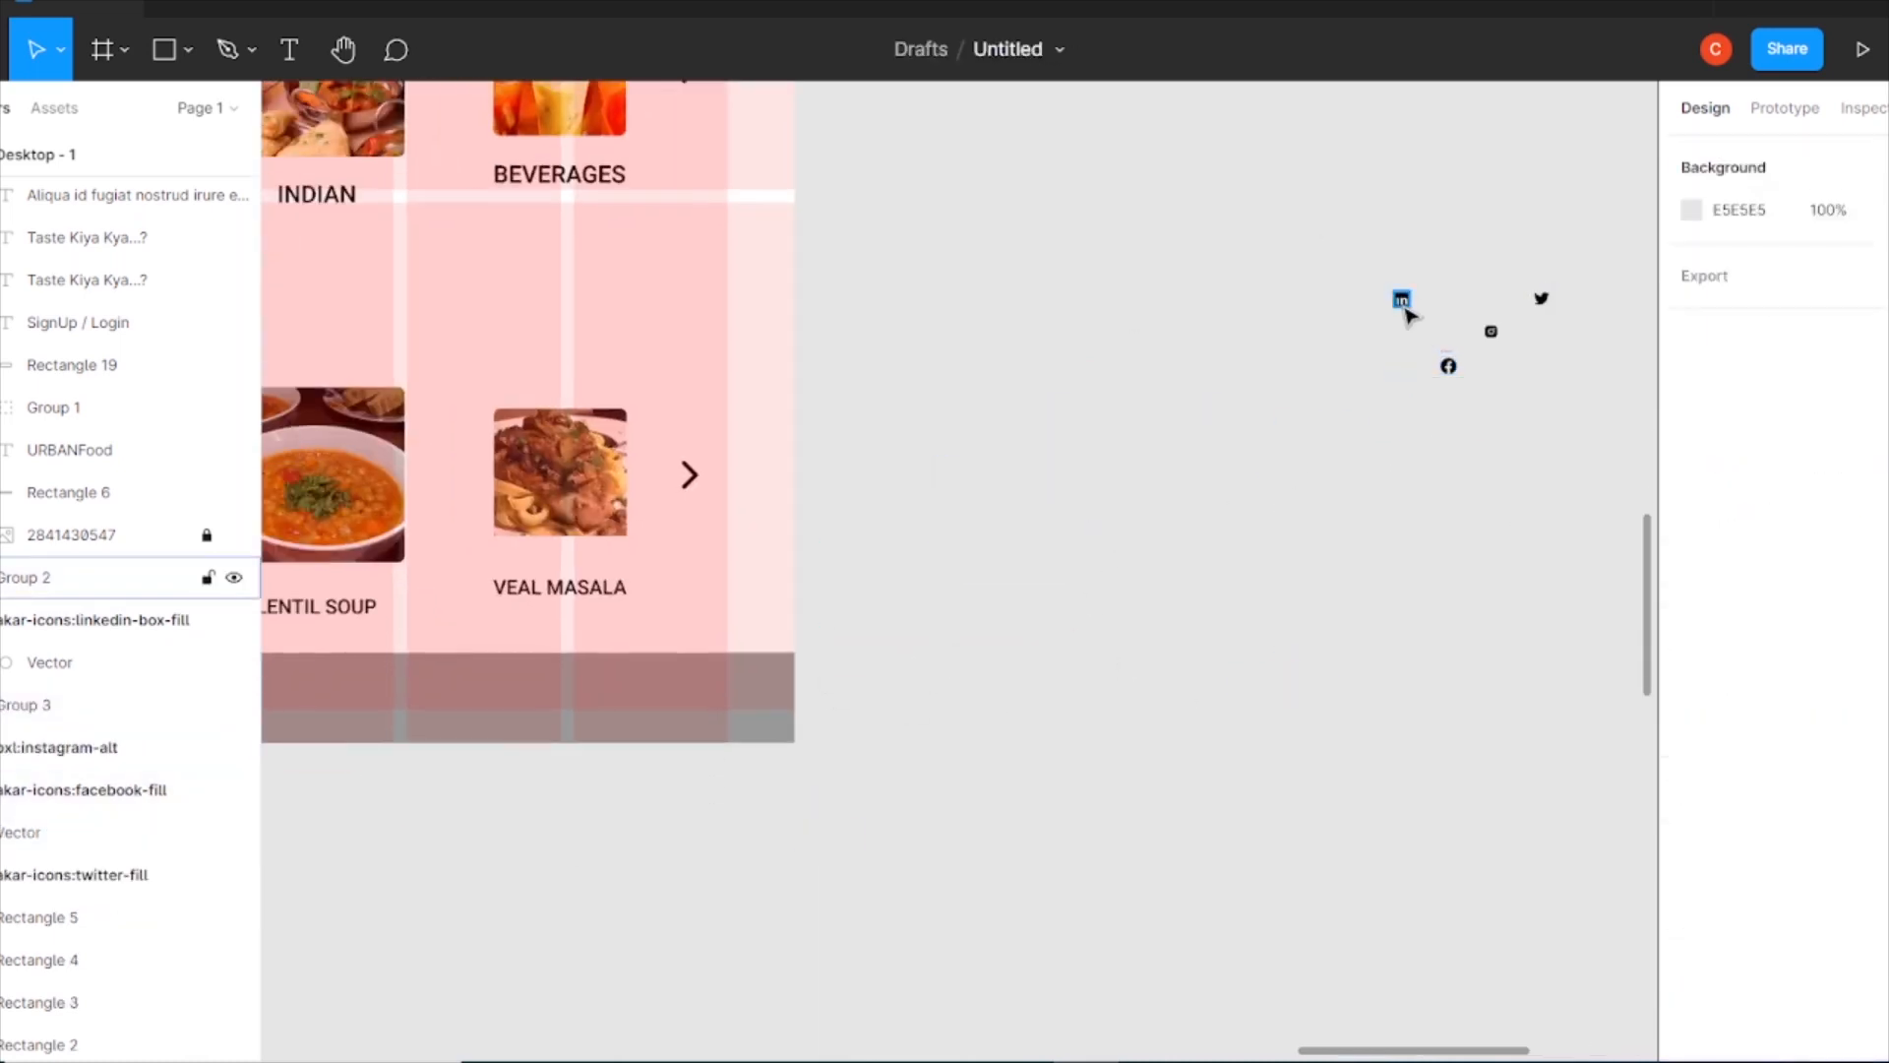
drag(1404, 305, 1199, 546)
drag(1448, 366, 1415, 495)
- Take the Facebook shape out of its frame, delete the leftover frame and cluster the four social icons again
double_click(1327, 596)
scroll(1437, 605, up, 5)
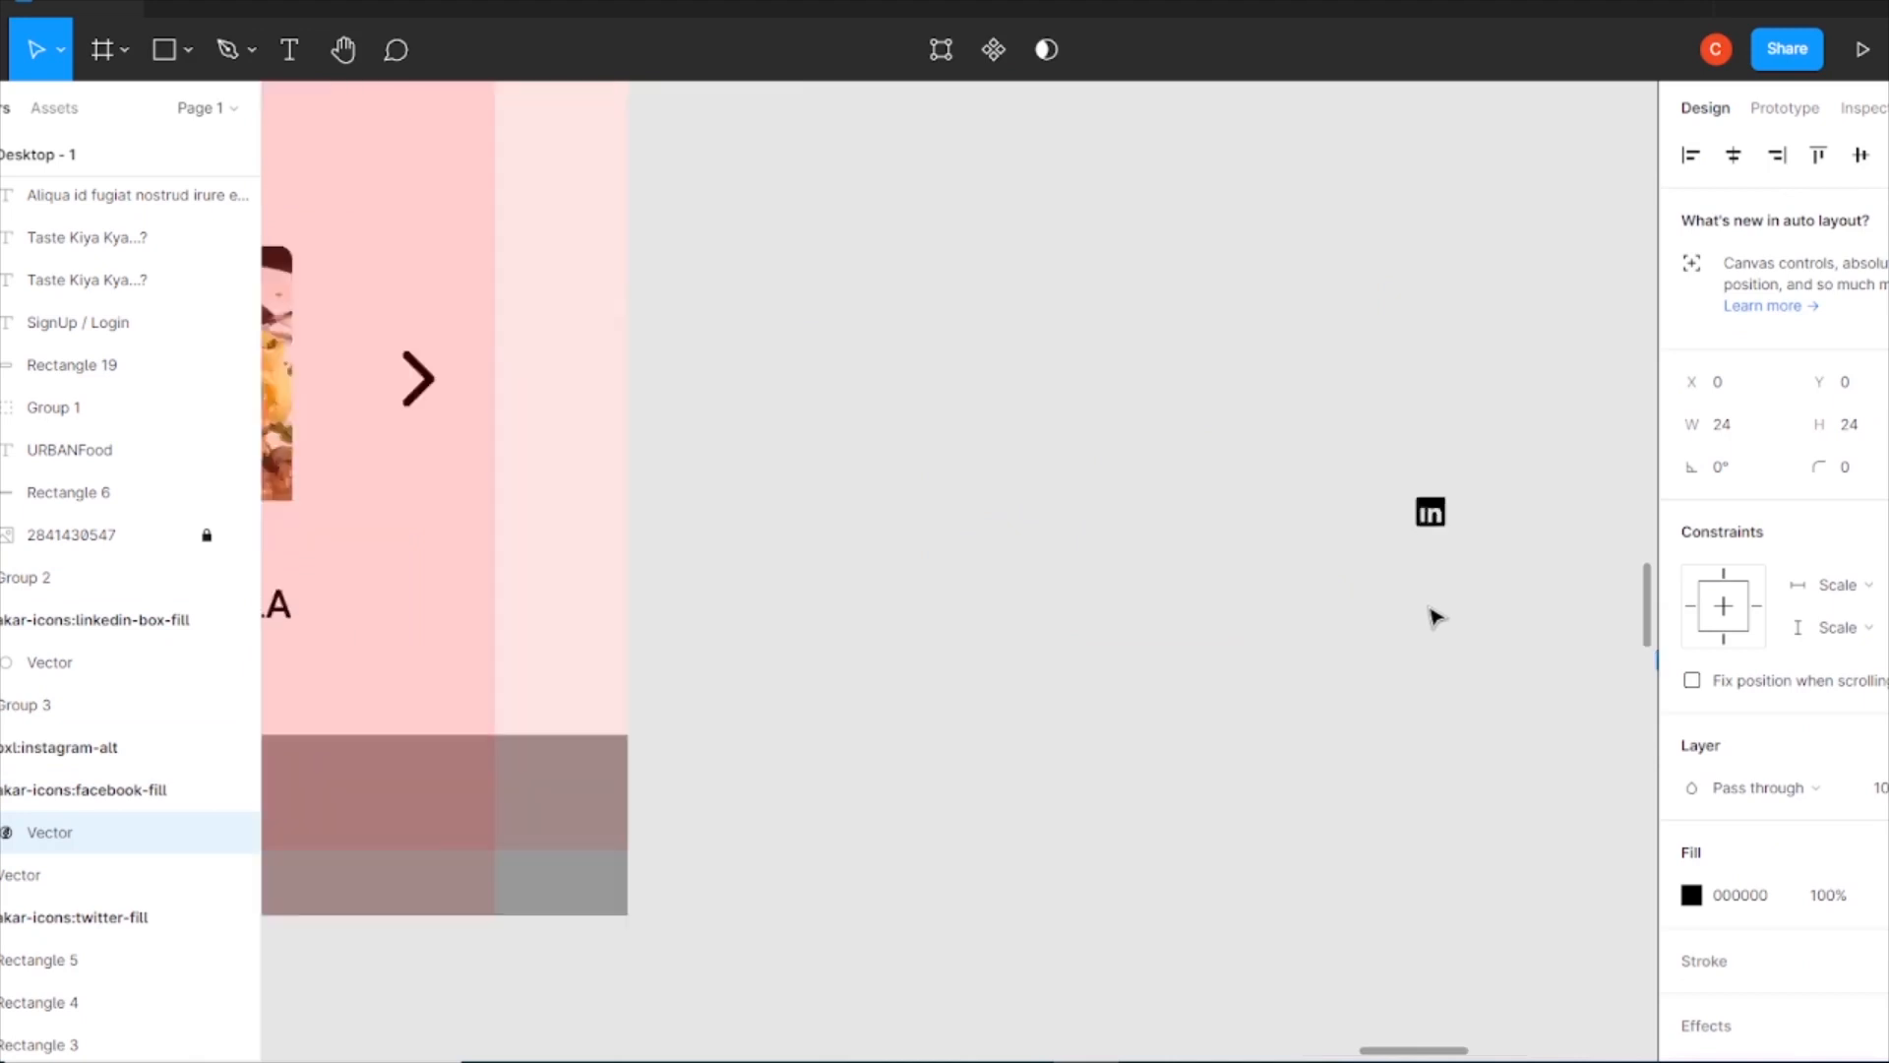
drag(1389, 826, 1237, 724)
drag(1337, 754, 951, 688)
drag(1254, 679, 889, 802)
key(Delete)
scroll(1390, 833, down, 3)
drag(1273, 368, 948, 801)
drag(1372, 304, 833, 711)
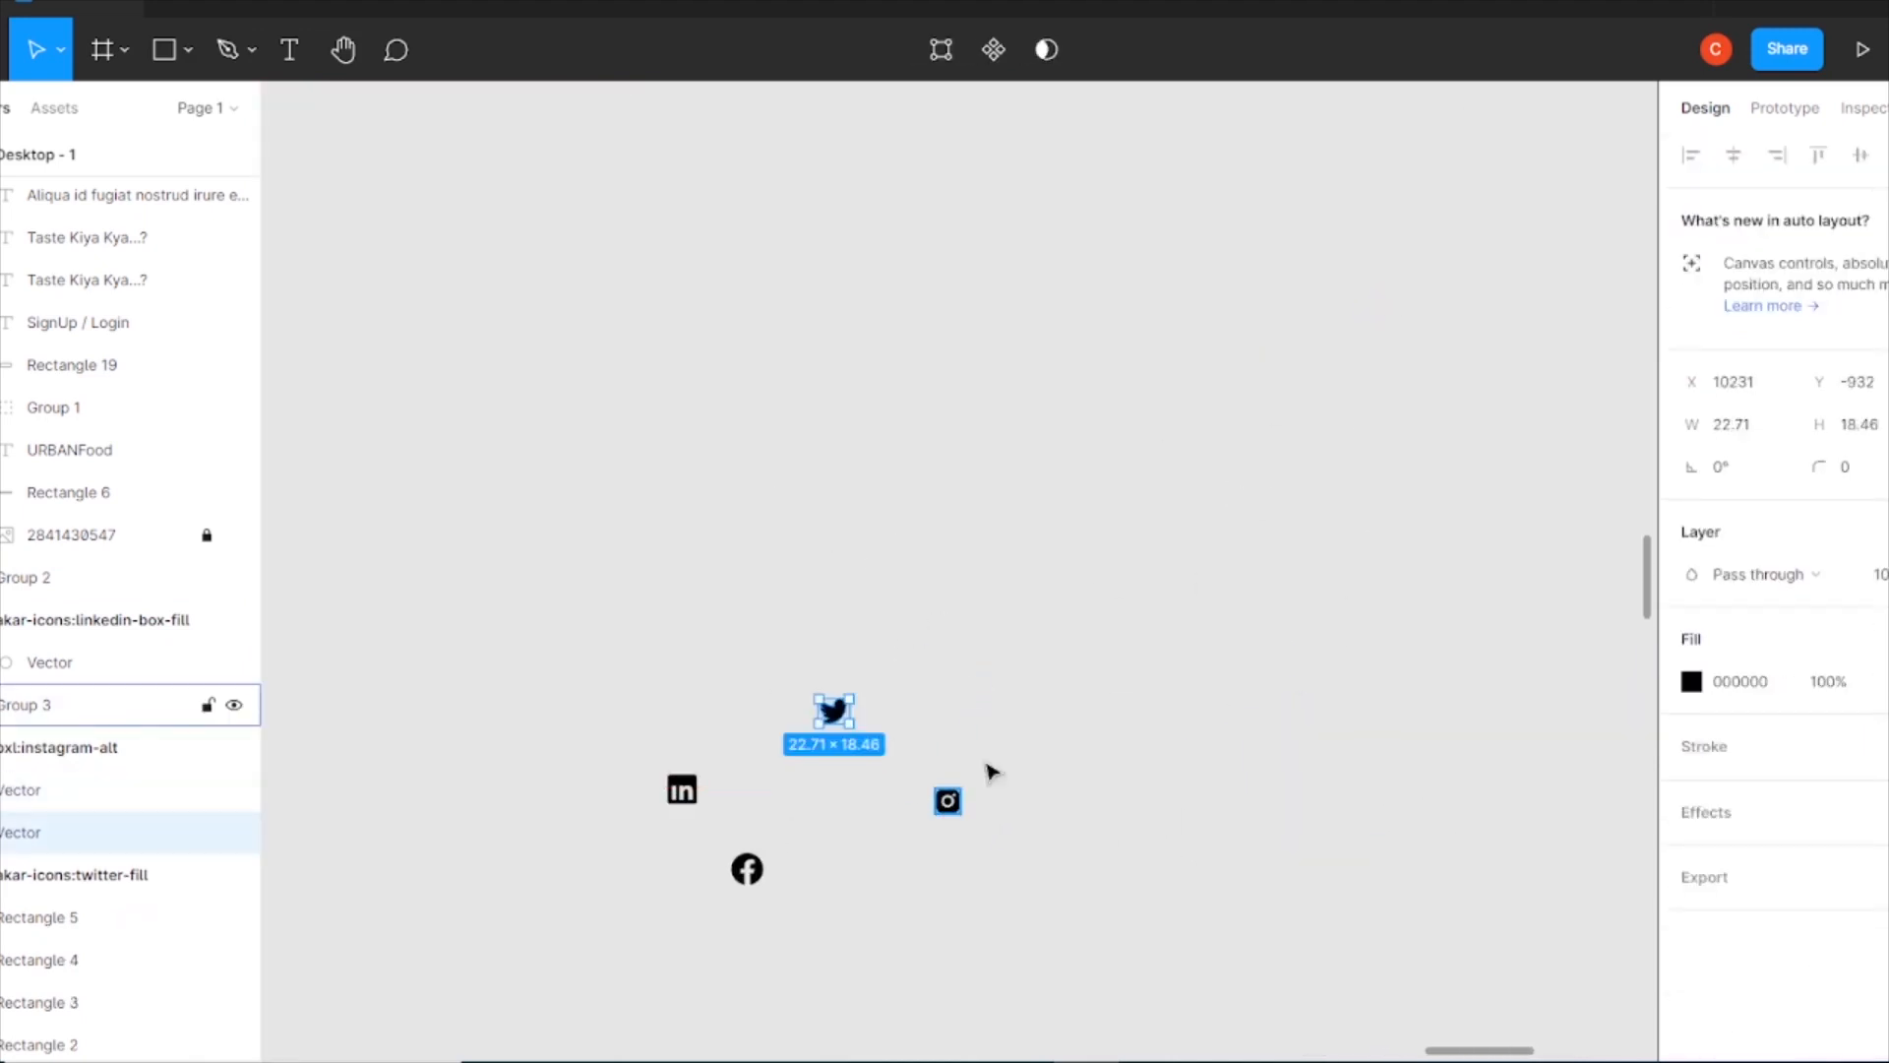
- Set the height of the Twitter, Instagram, Facebook and LinkedIn icons to 30
key(Return)
click(948, 801)
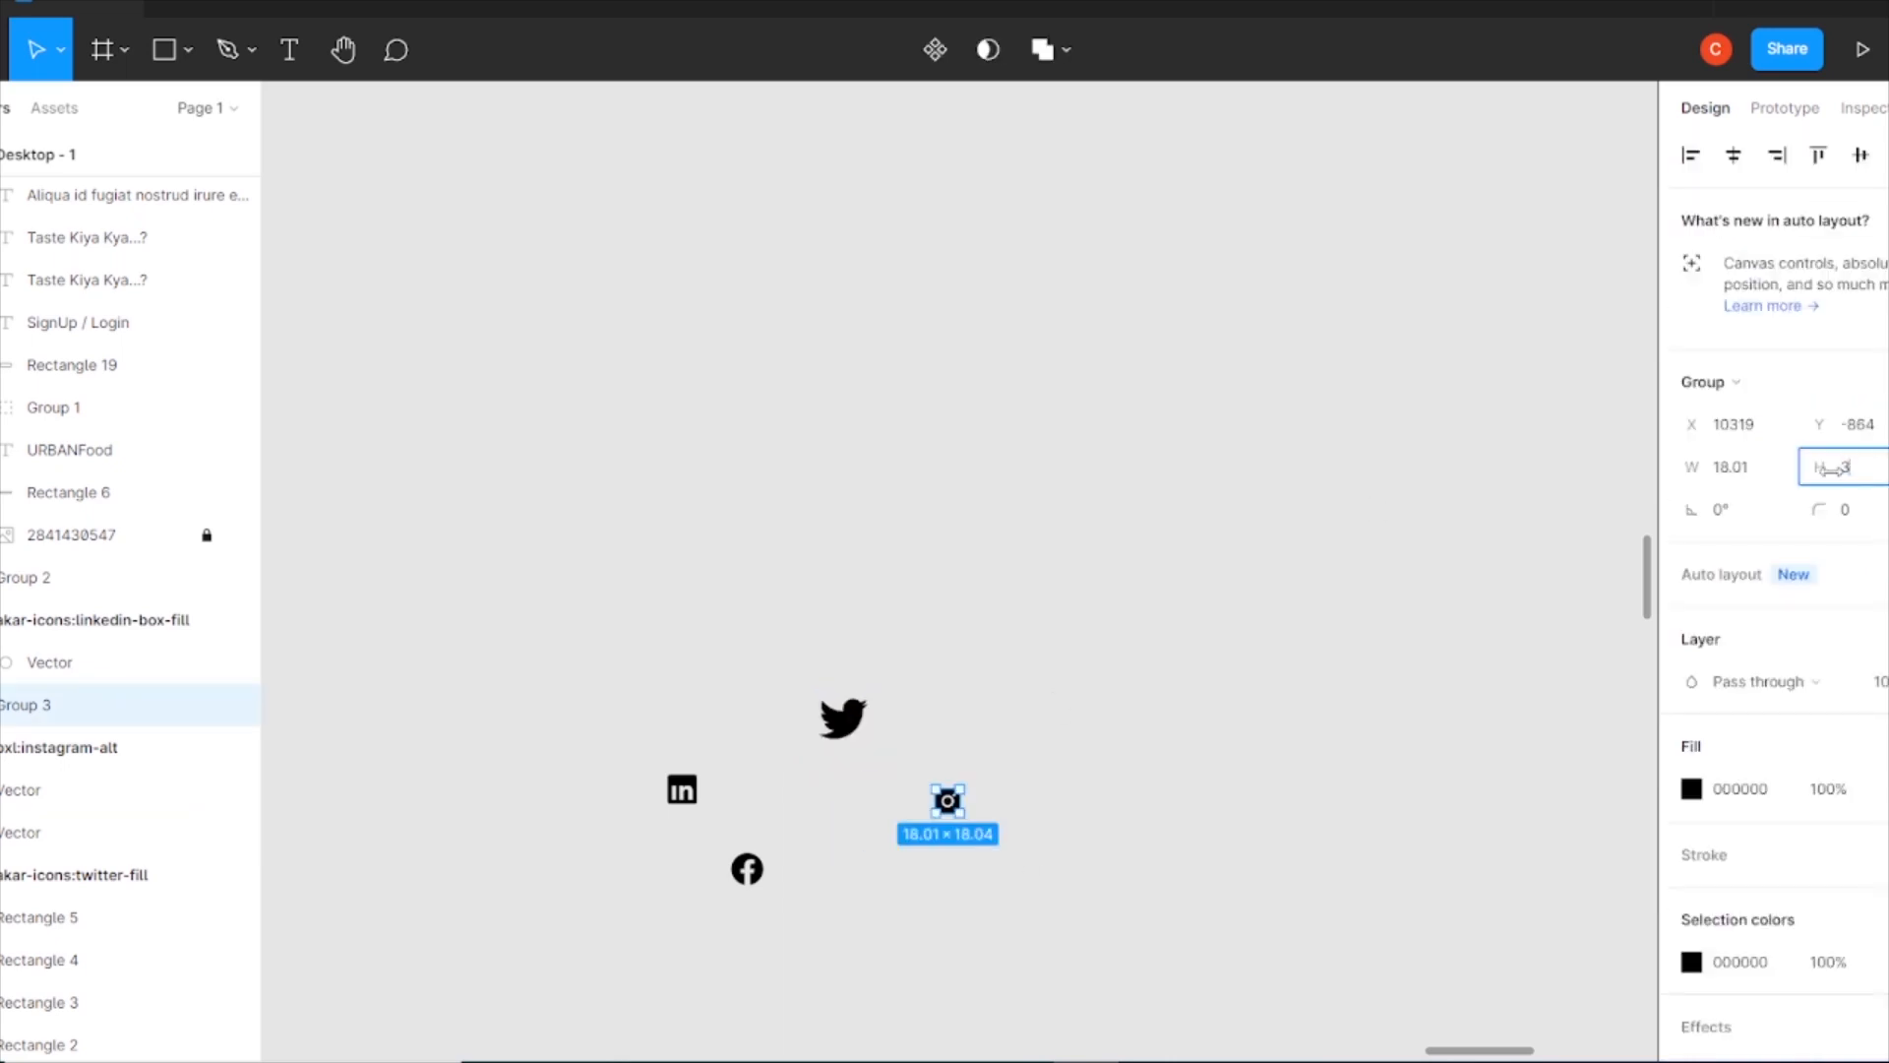
text(30)
key(Return)
click(708, 868)
click(747, 869)
click(1822, 425)
click(682, 789)
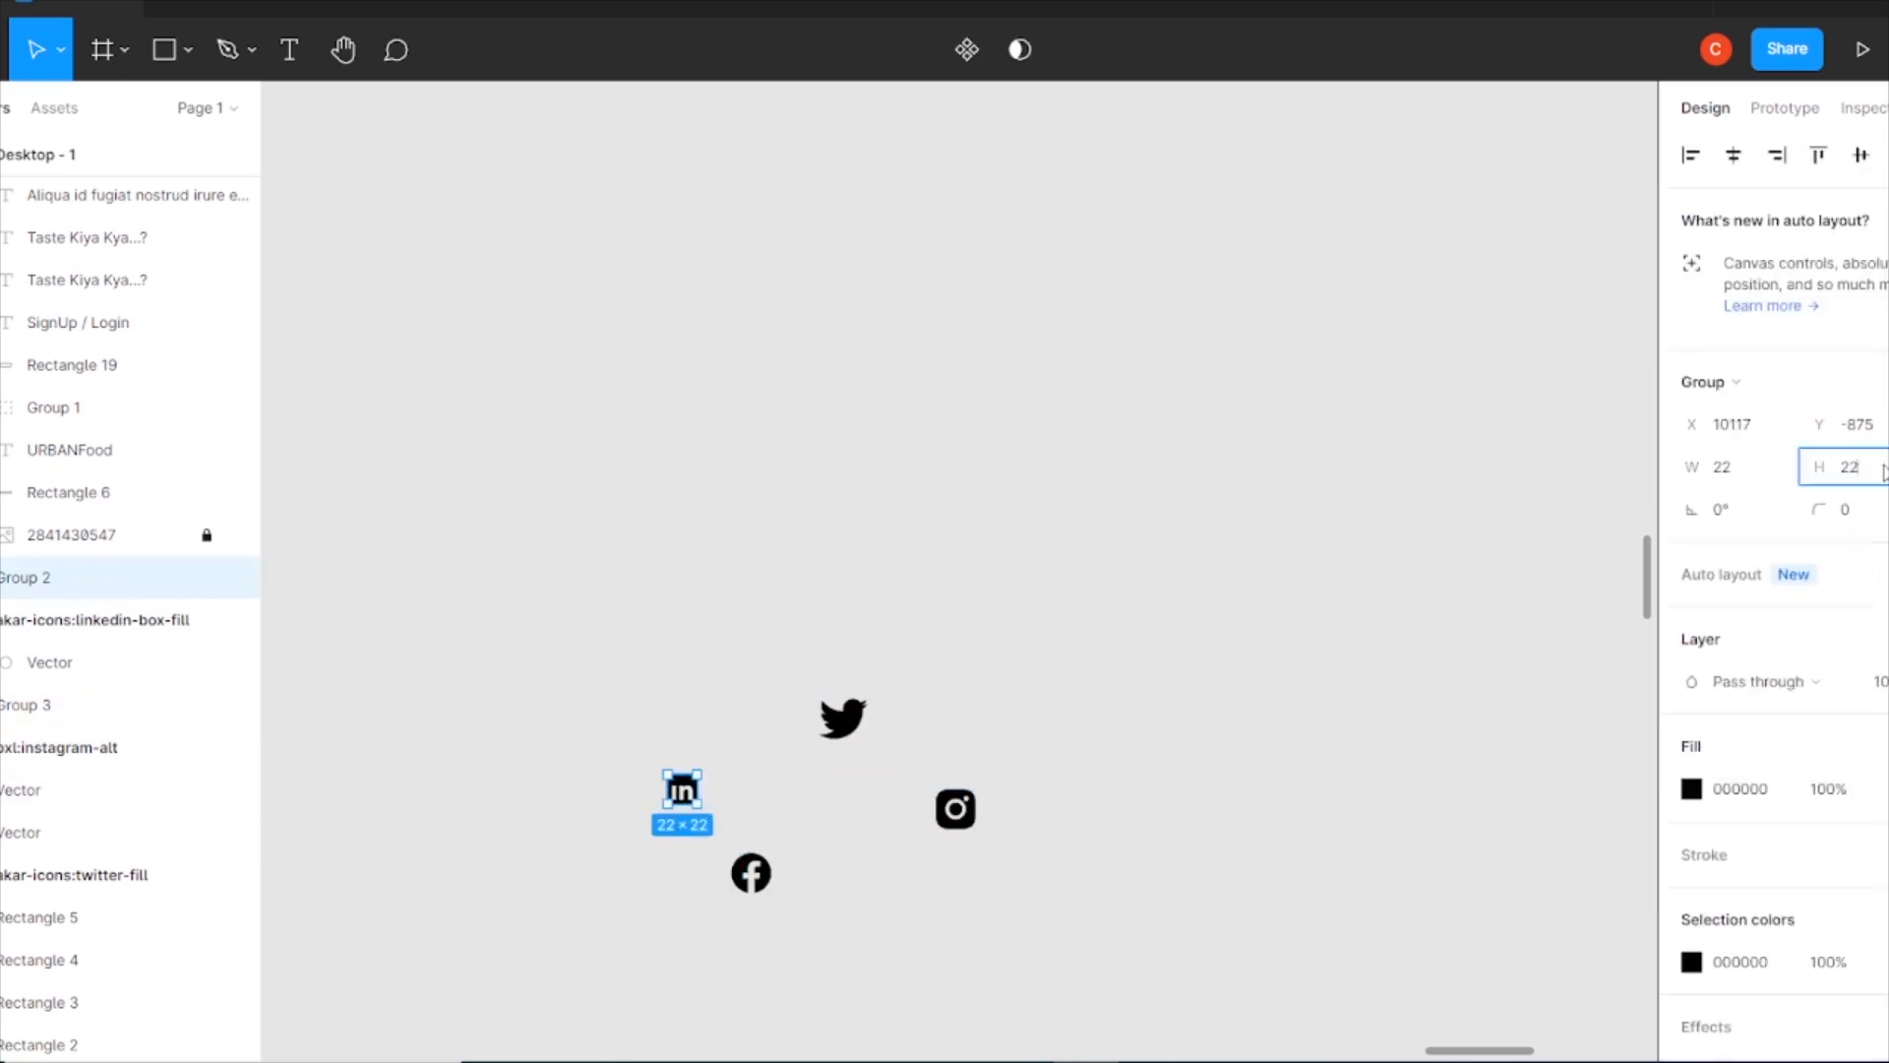
click(1138, 639)
- Arrange the icons in a row as Instagram, Facebook, Twitter, LinkedIn, then align their vertical centres and space them evenly
drag(834, 732, 784, 672)
drag(956, 811, 668, 622)
drag(752, 873, 752, 620)
drag(807, 661, 890, 626)
drag(687, 795, 995, 640)
click(1861, 155)
mouse_move(620, 540)
mouse_down()
mouse_move(1051, 747)
mouse_move(644, 521)
mouse_up()
click(1888, 155)
click(1722, 296)
click(1034, 801)
- Move the row of four social icons onto the footer strip at the bottom of the page
drag(866, 629, 681, 773)
key(ctrl+minus)
drag(623, 684, 1414, 741)
drag(1562, 729, 667, 887)
scroll(799, 608, up, 10)
scroll(799, 607, up, 7)
click(287, 158)
scroll(928, 840, down, 15)
key(ctrl+plus)
drag(860, 911, 1245, 585)
- Group the four social icons and move the group to the horizontal centre of the footer strip
click(811, 719)
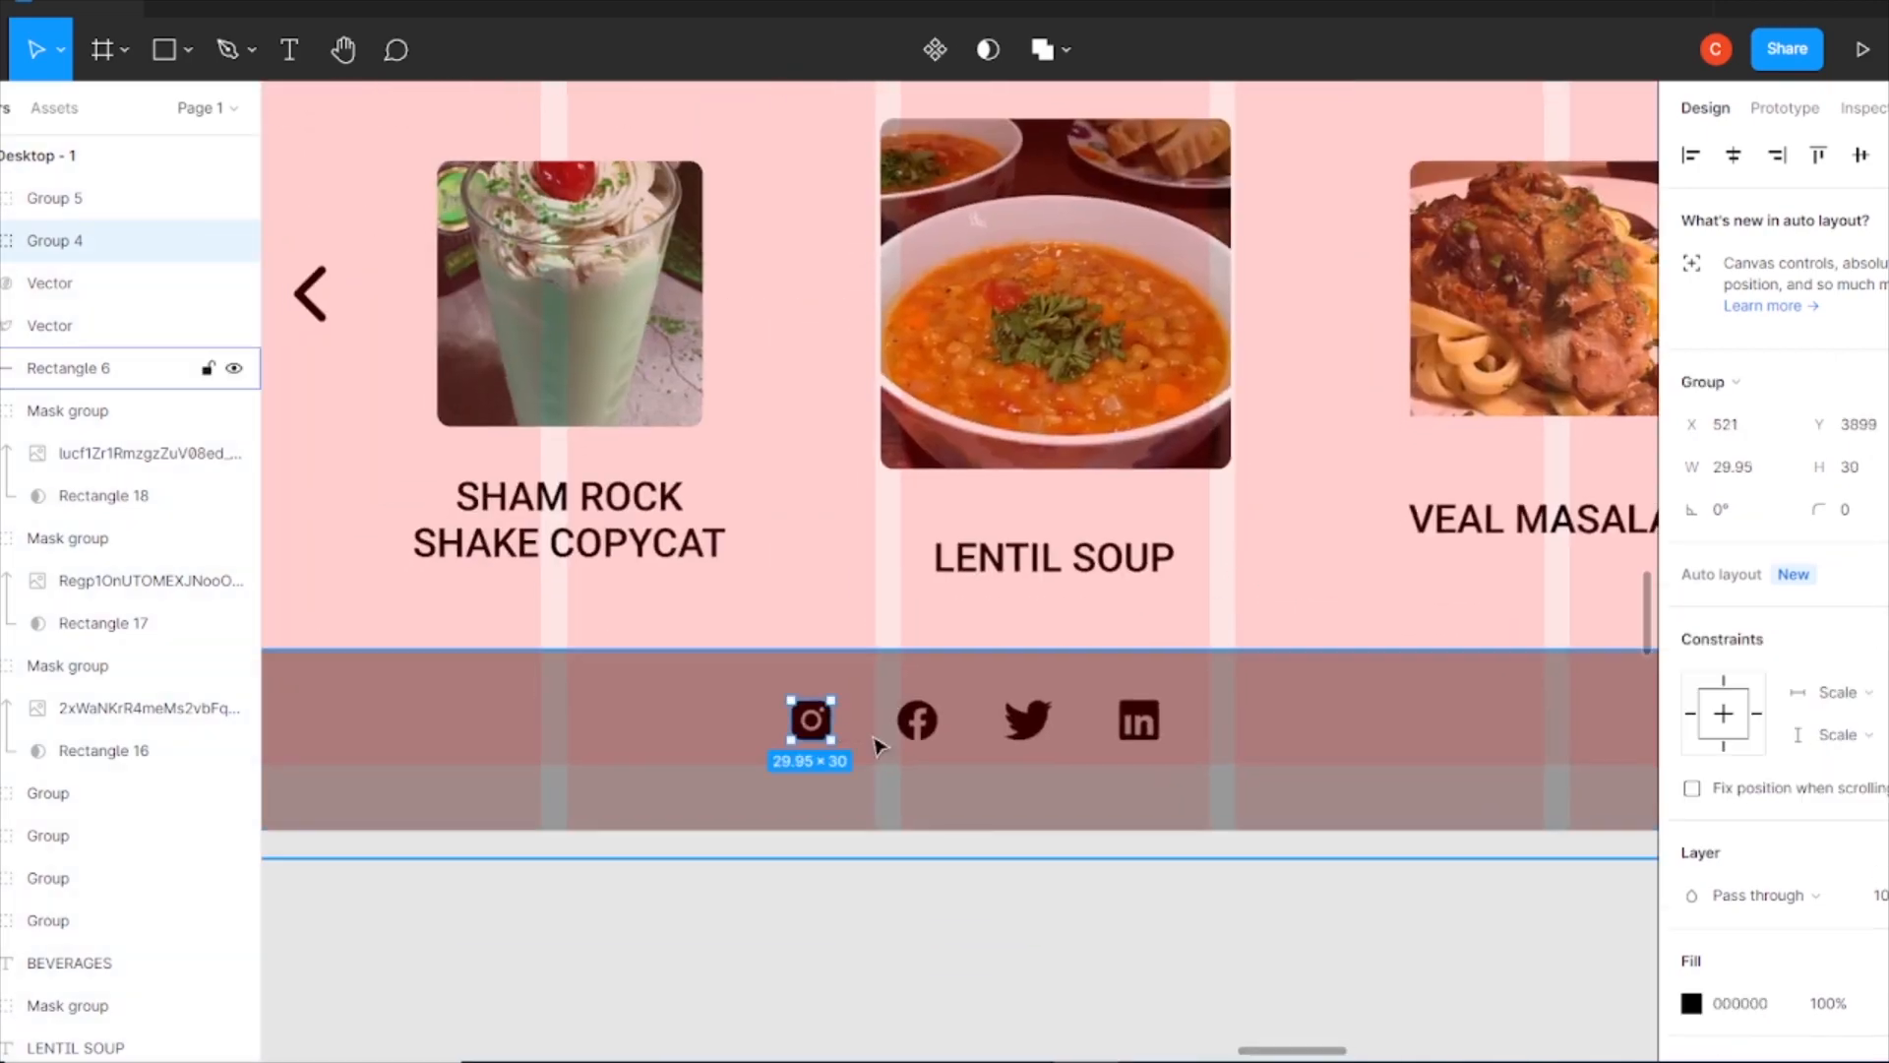
scroll(925, 765, down, 1)
shift+click(920, 626)
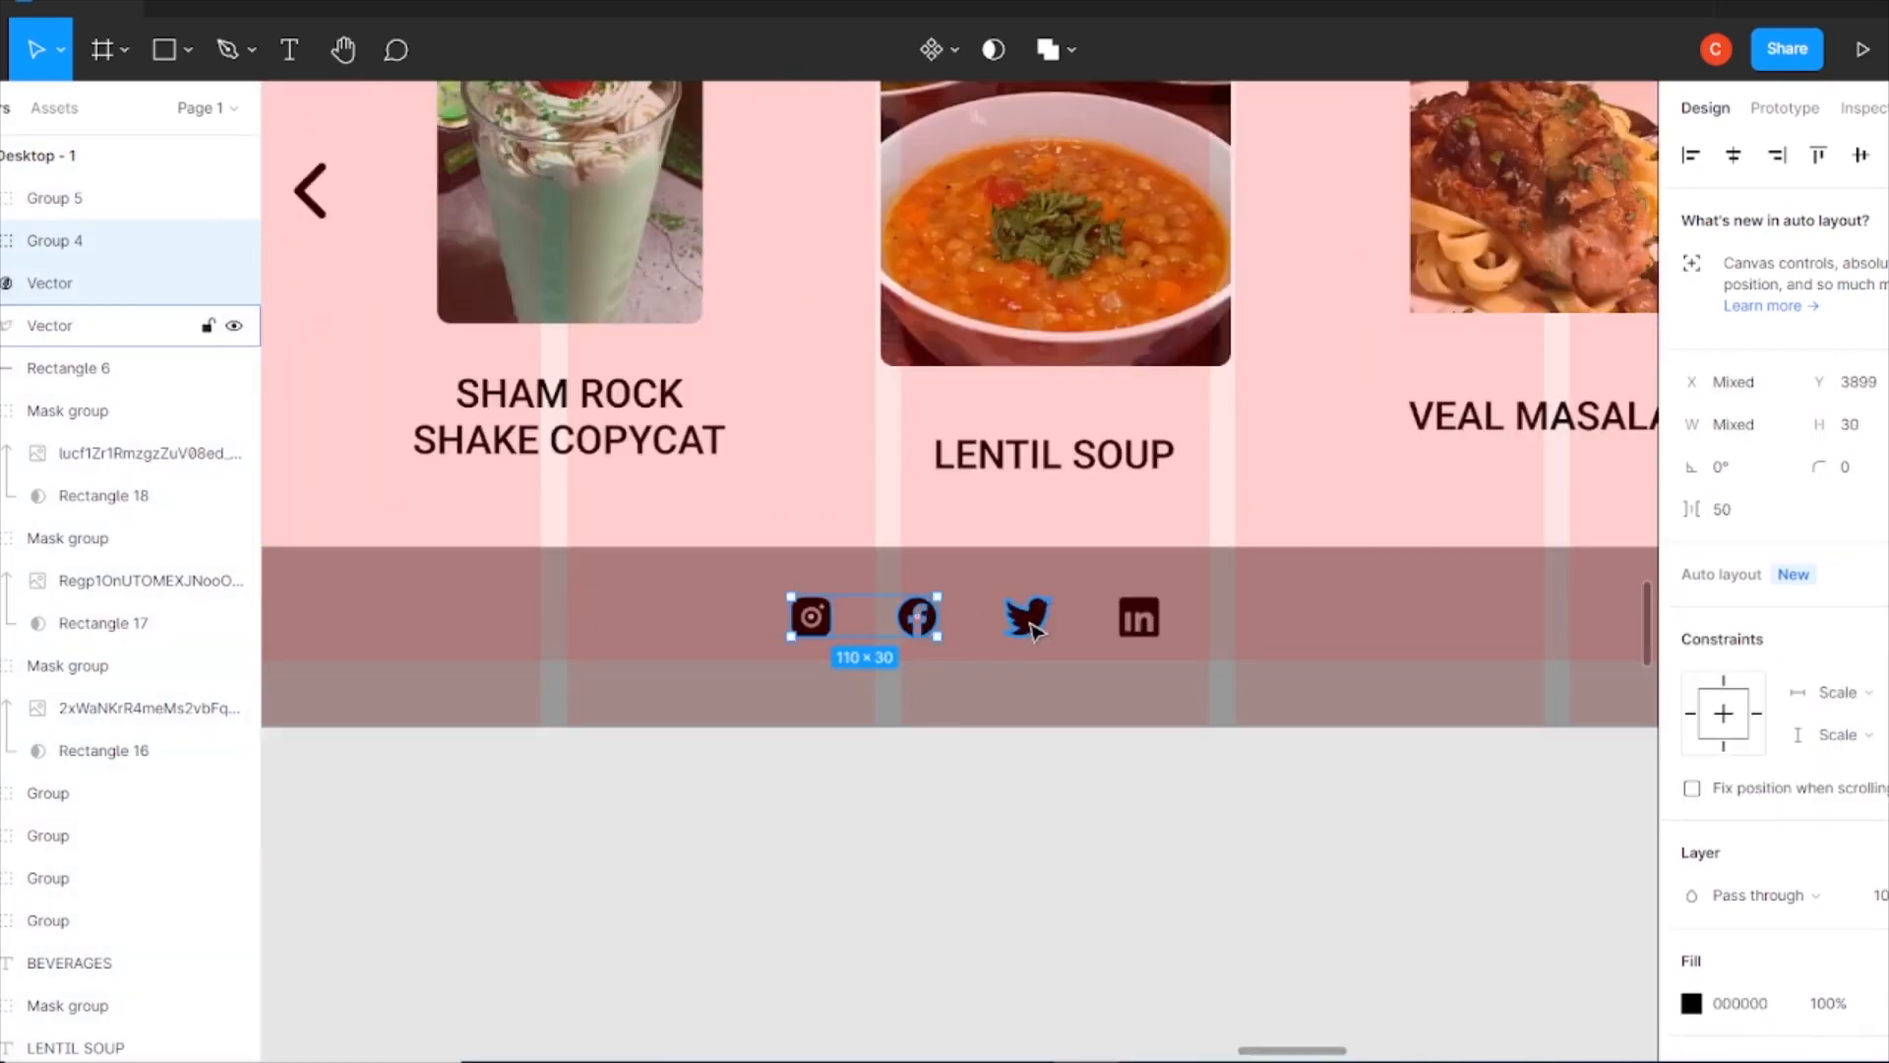
shift+click(1026, 627)
shift+click(1142, 625)
key(ctrl+g)
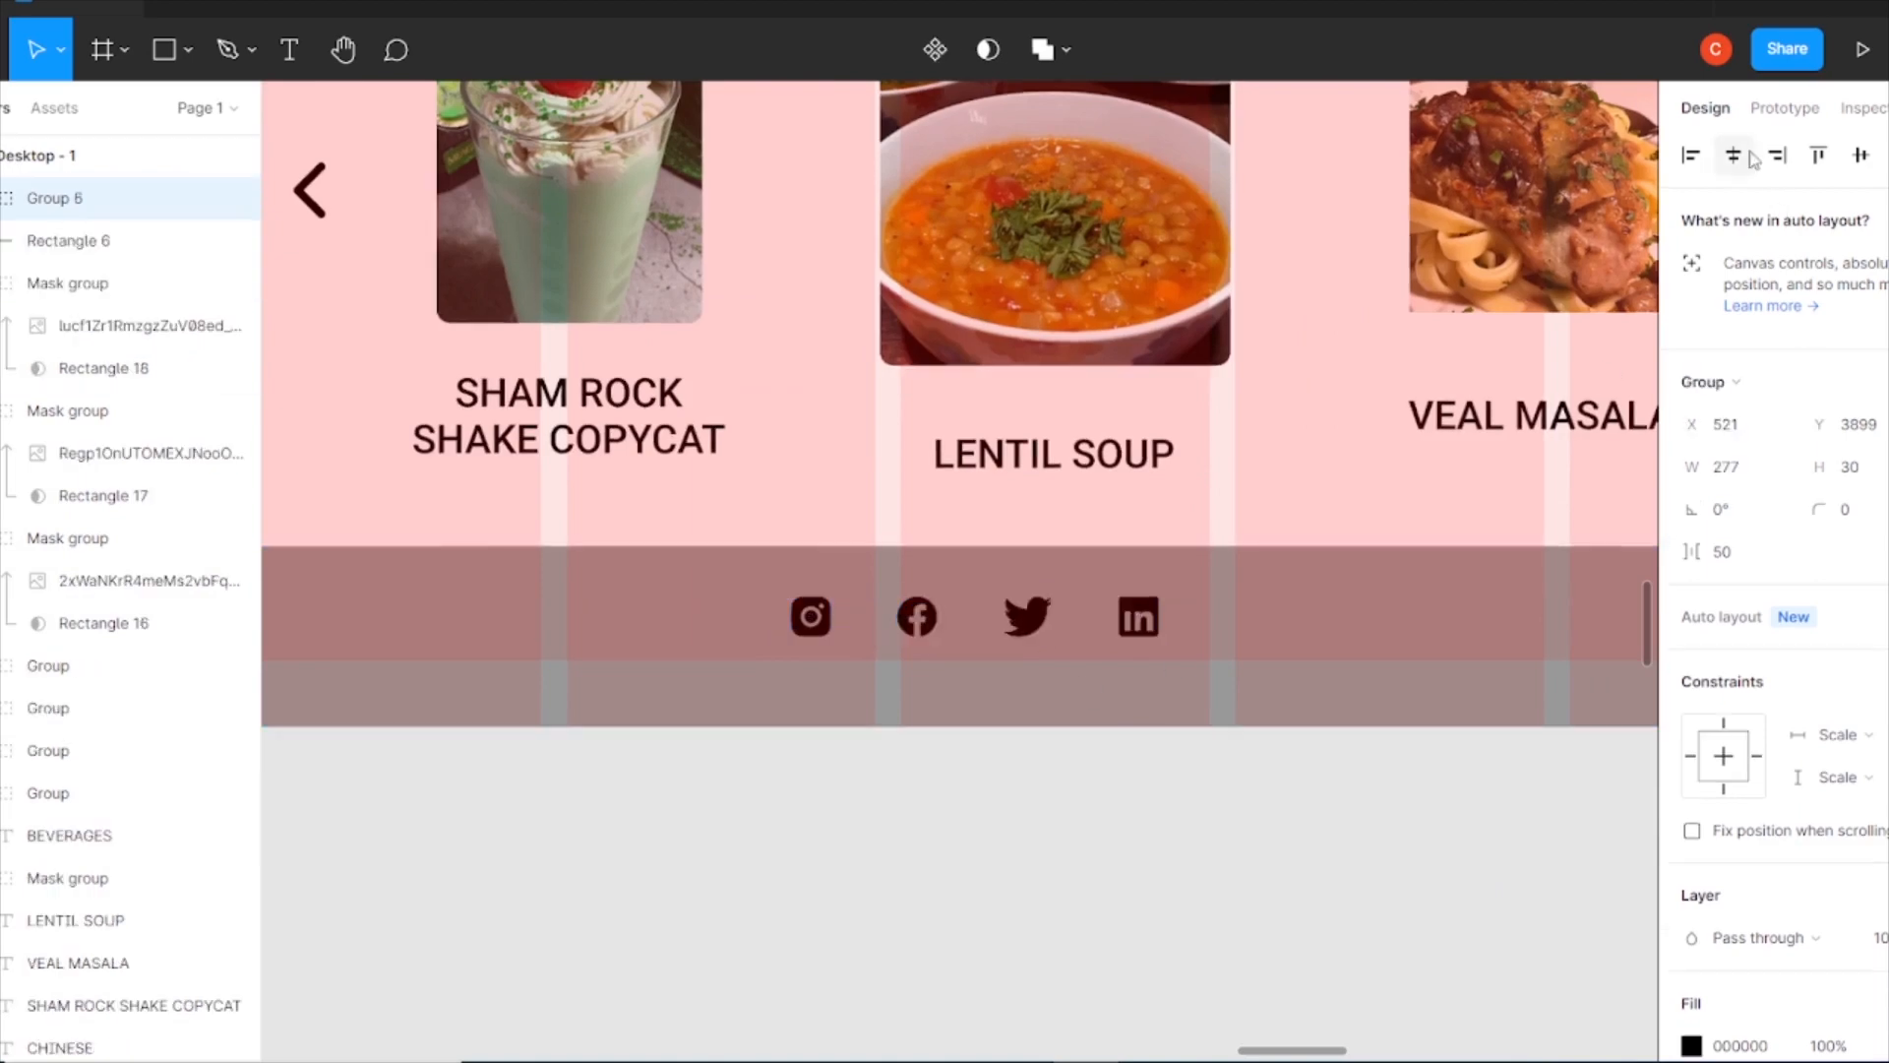
drag(1109, 626, 1104, 615)
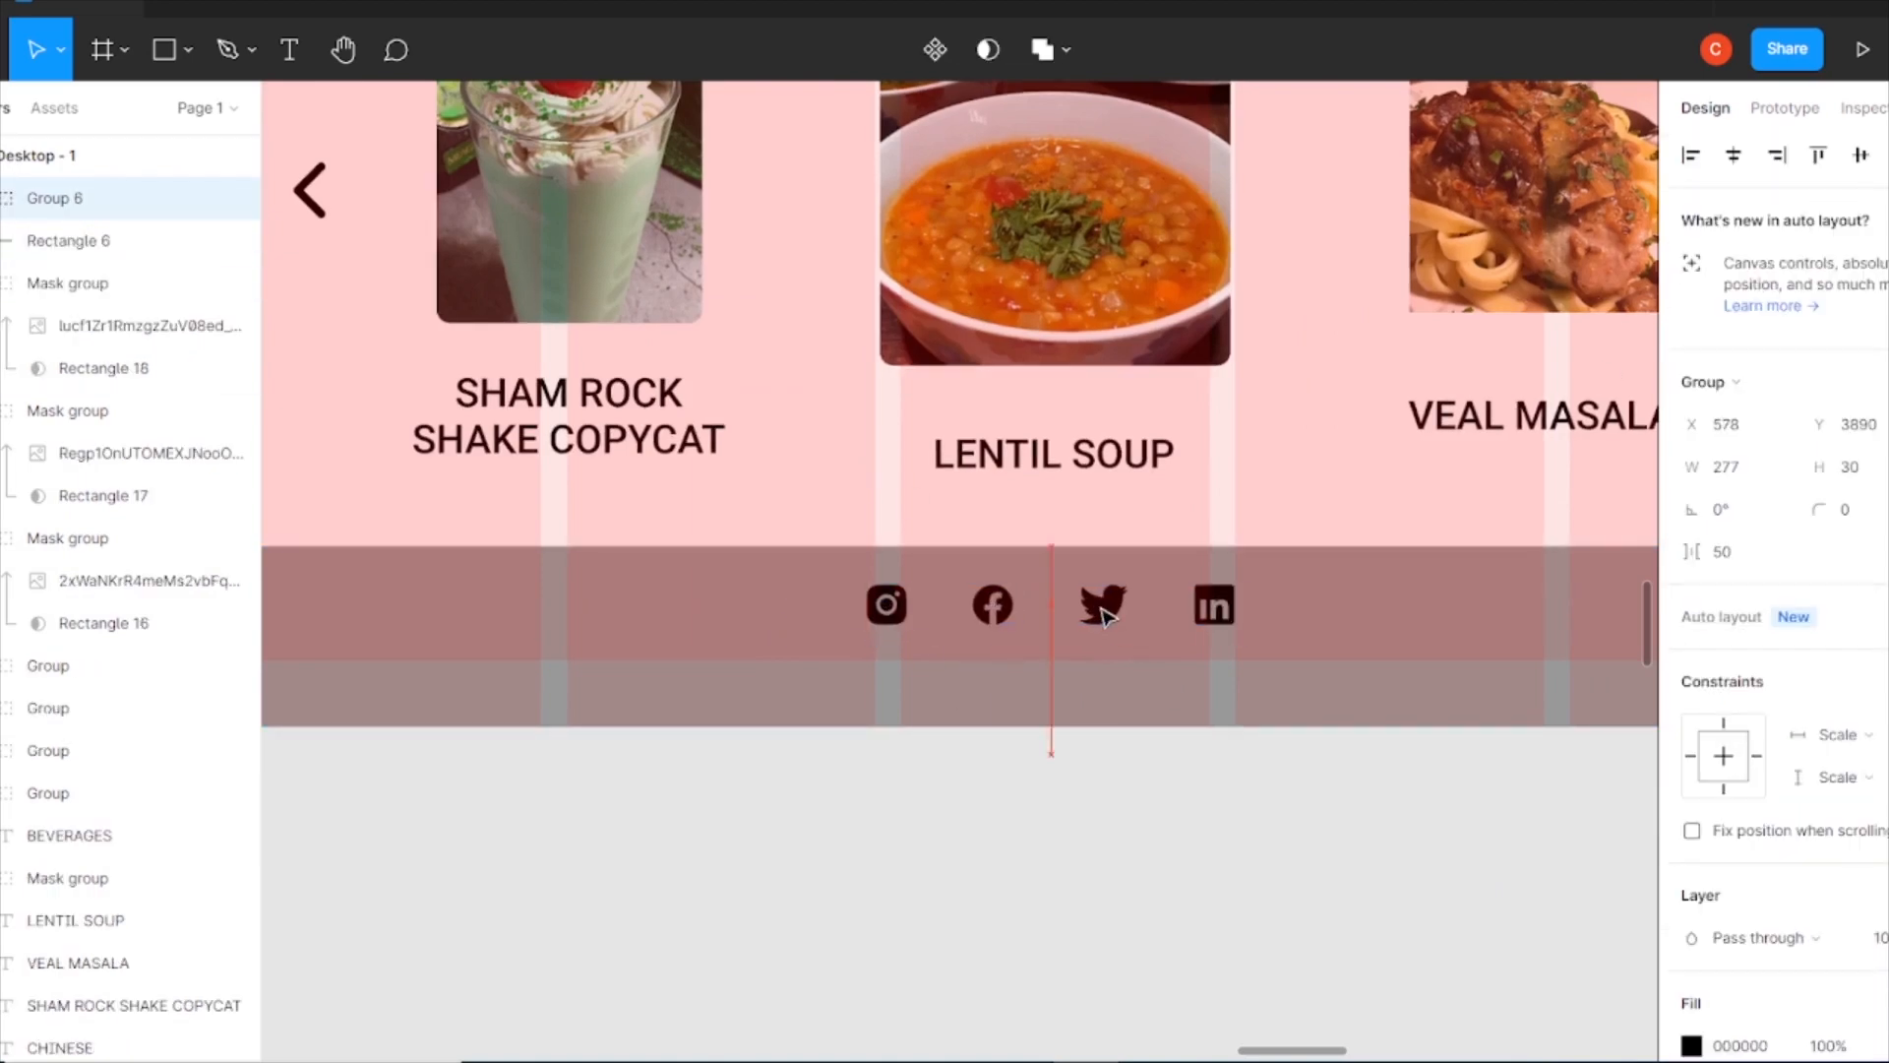
- Resize the footer strip to 1626 × 172 and position it along the bottom edge of the page
key(ctrl+minus)
key(ctrl+minus)
scroll(1083, 470, up, 7)
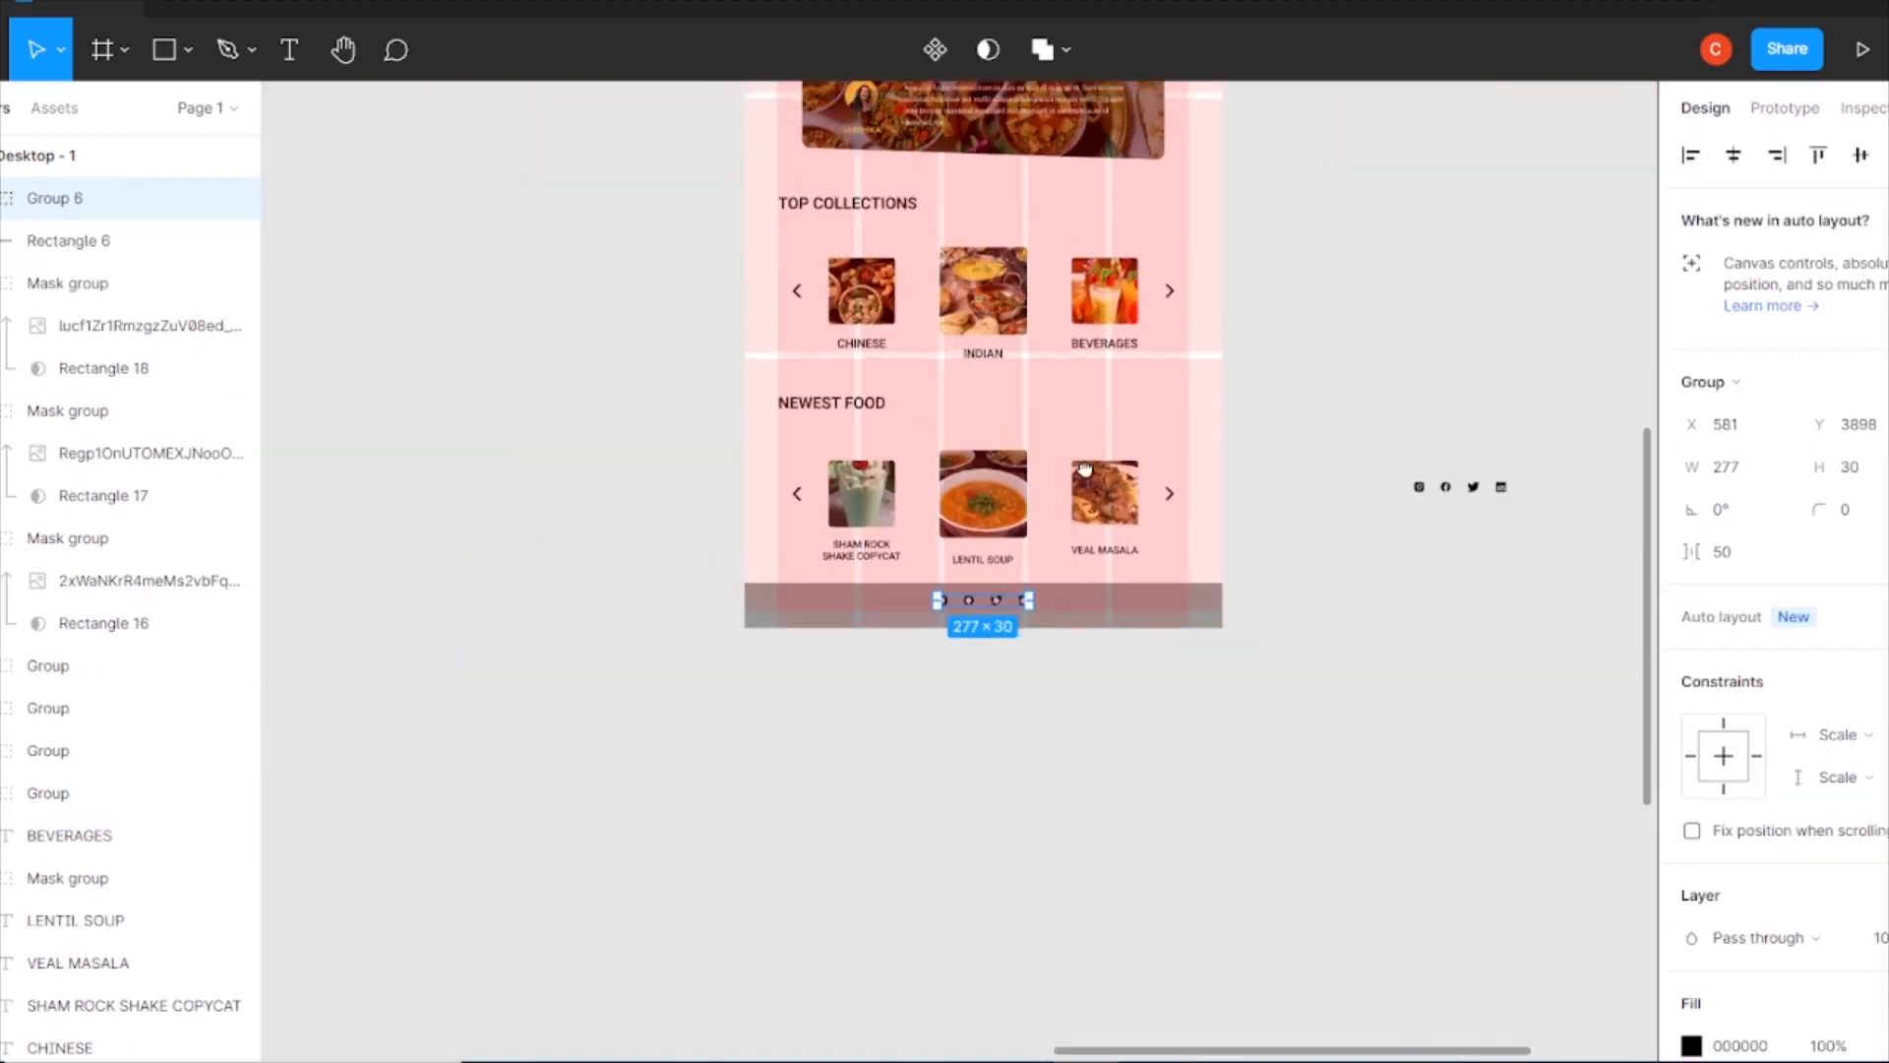
click(1042, 590)
scroll(1092, 539, down, 7)
drag(1063, 662, 1063, 679)
key(ctrl+plus)
drag(1239, 736, 1075, 756)
drag(1154, 701, 1154, 689)
mouse_move(1197, 777)
mouse_down()
mouse_move(1198, 731)
mouse_move(1198, 777)
mouse_up()
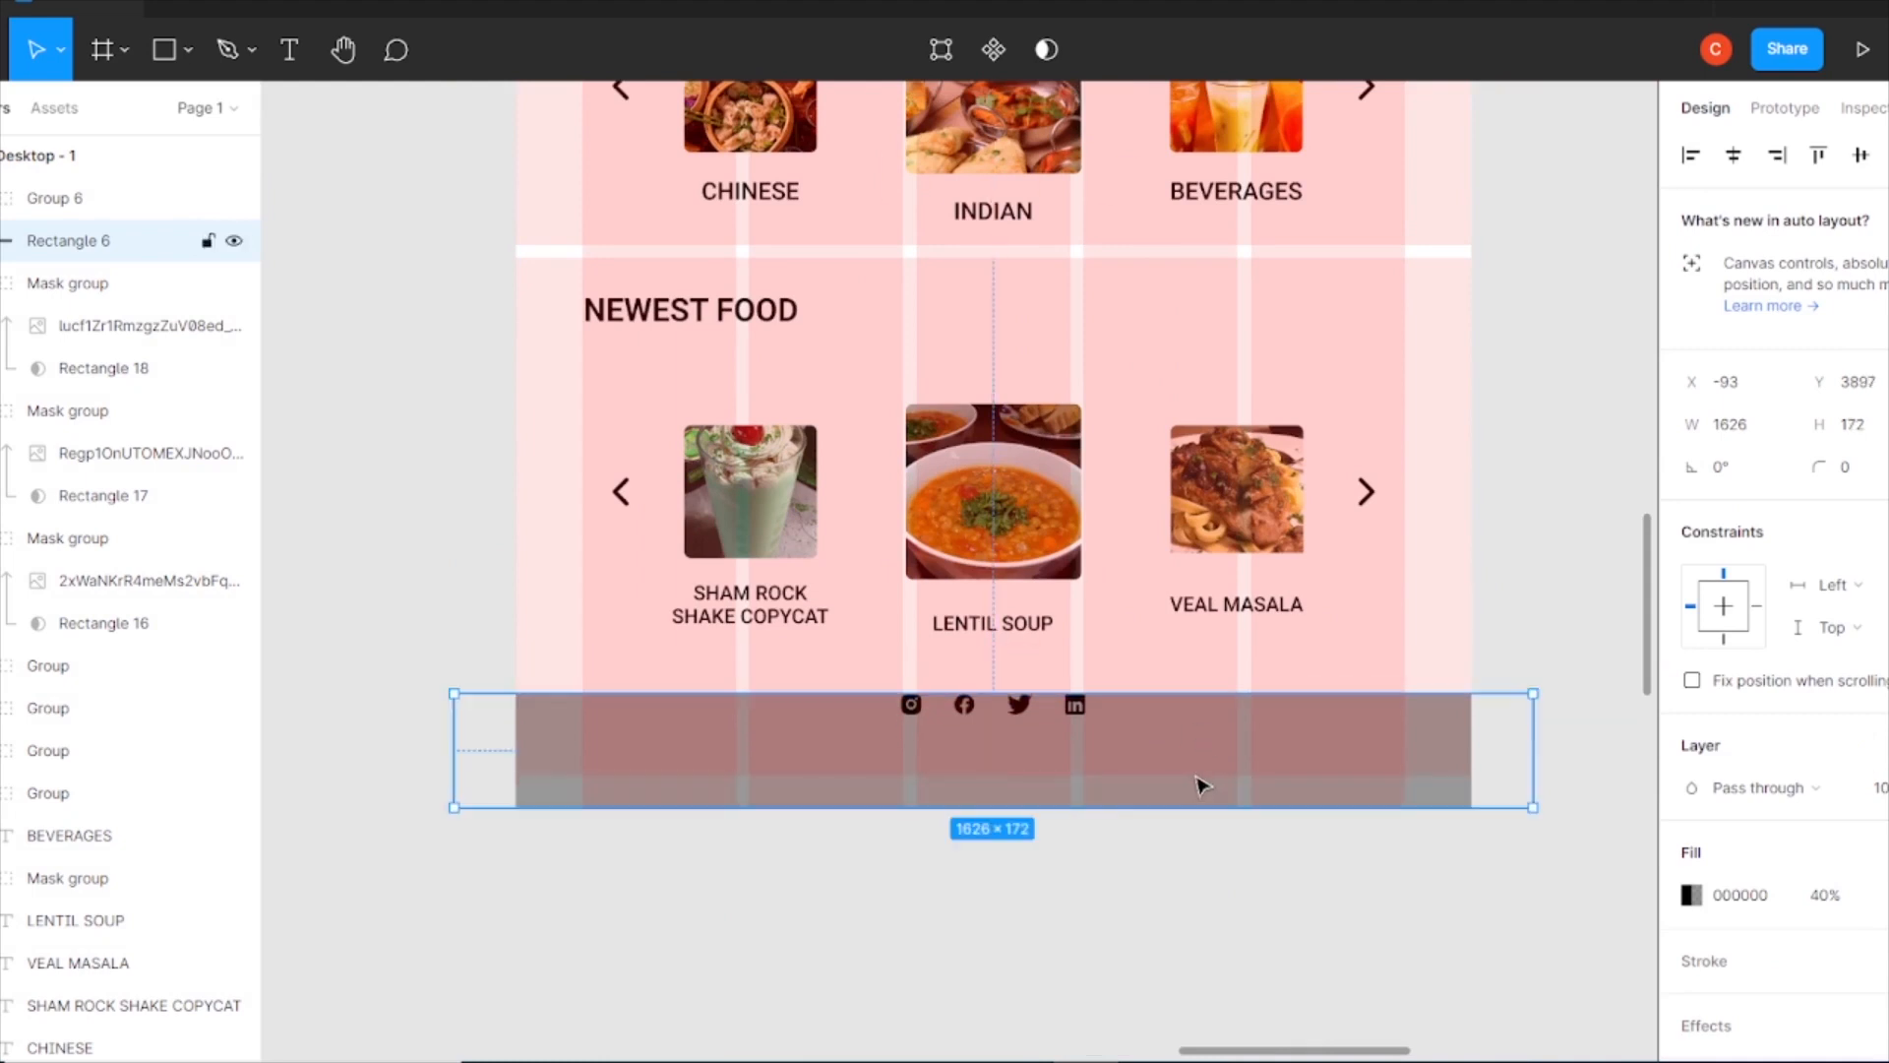
- Lower the social icon group slightly within the footer strip and fill it with yellow EFC73B
click(1076, 725)
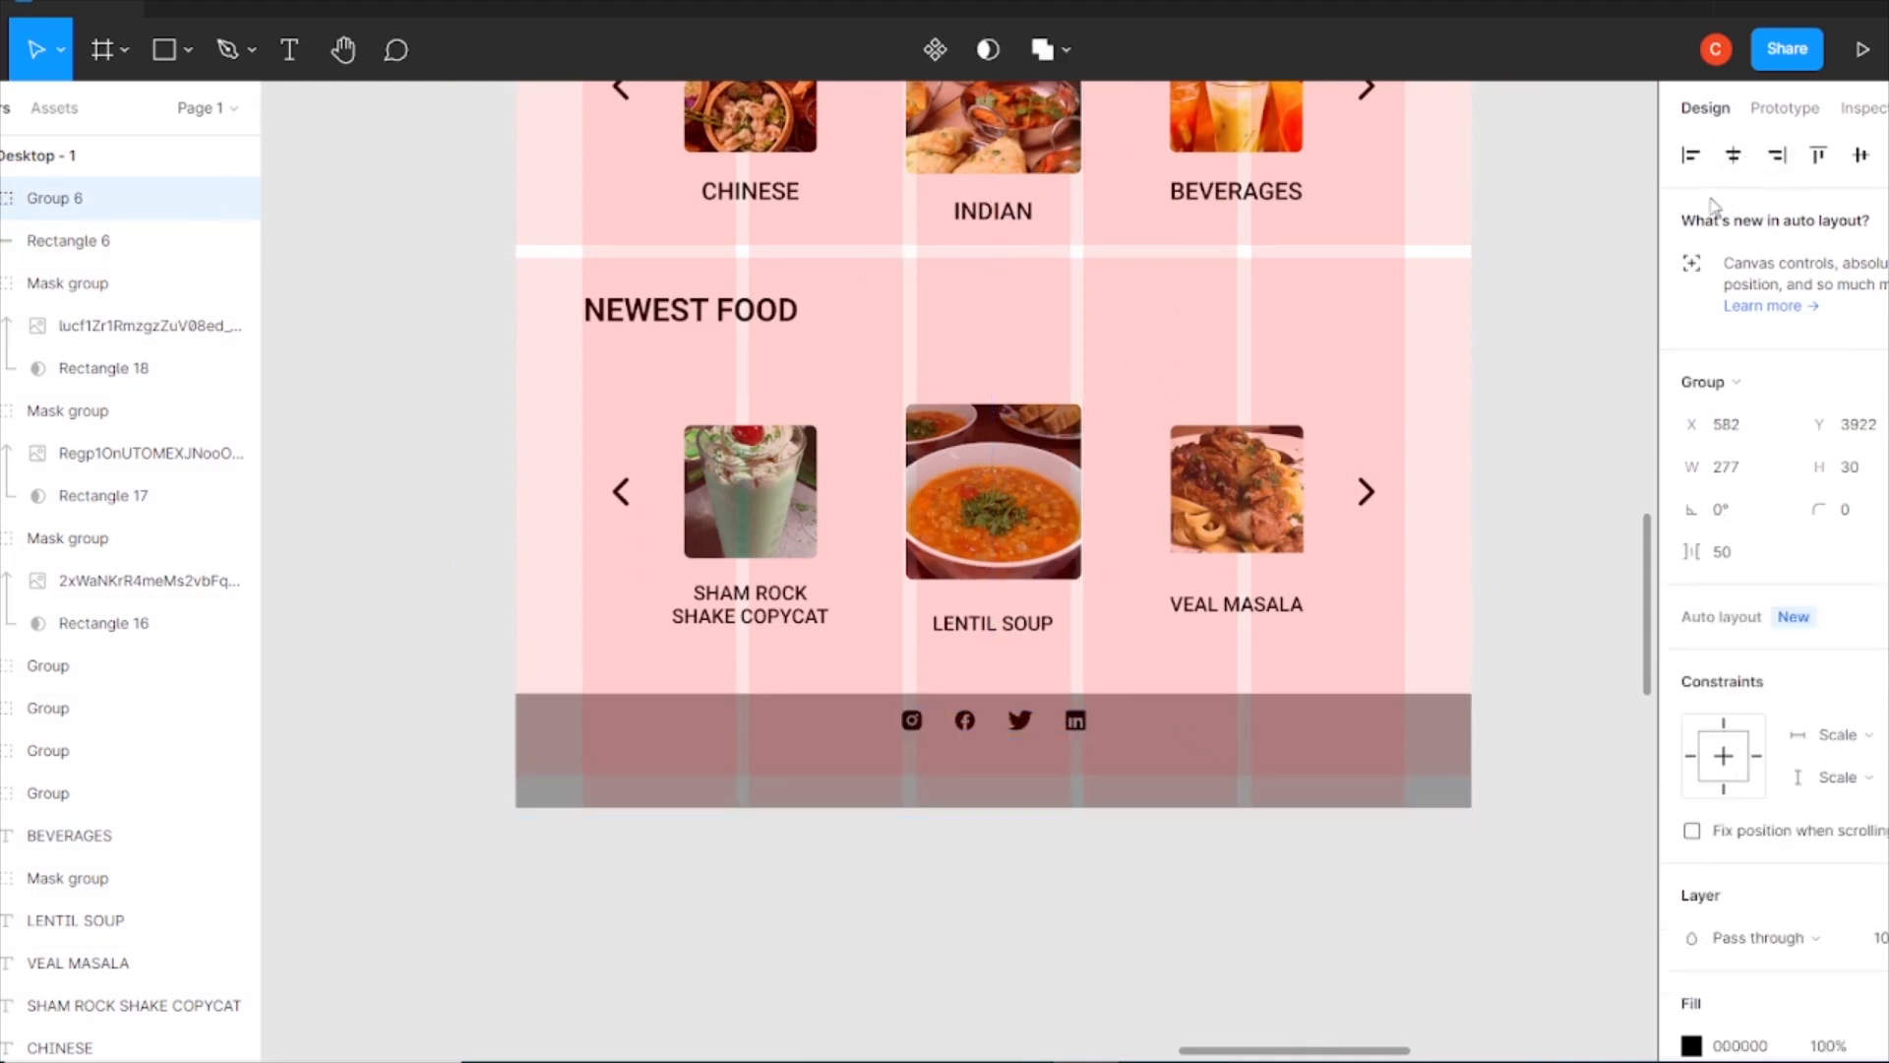
scroll(1762, 630, down, 4)
click(1692, 658)
click(1474, 933)
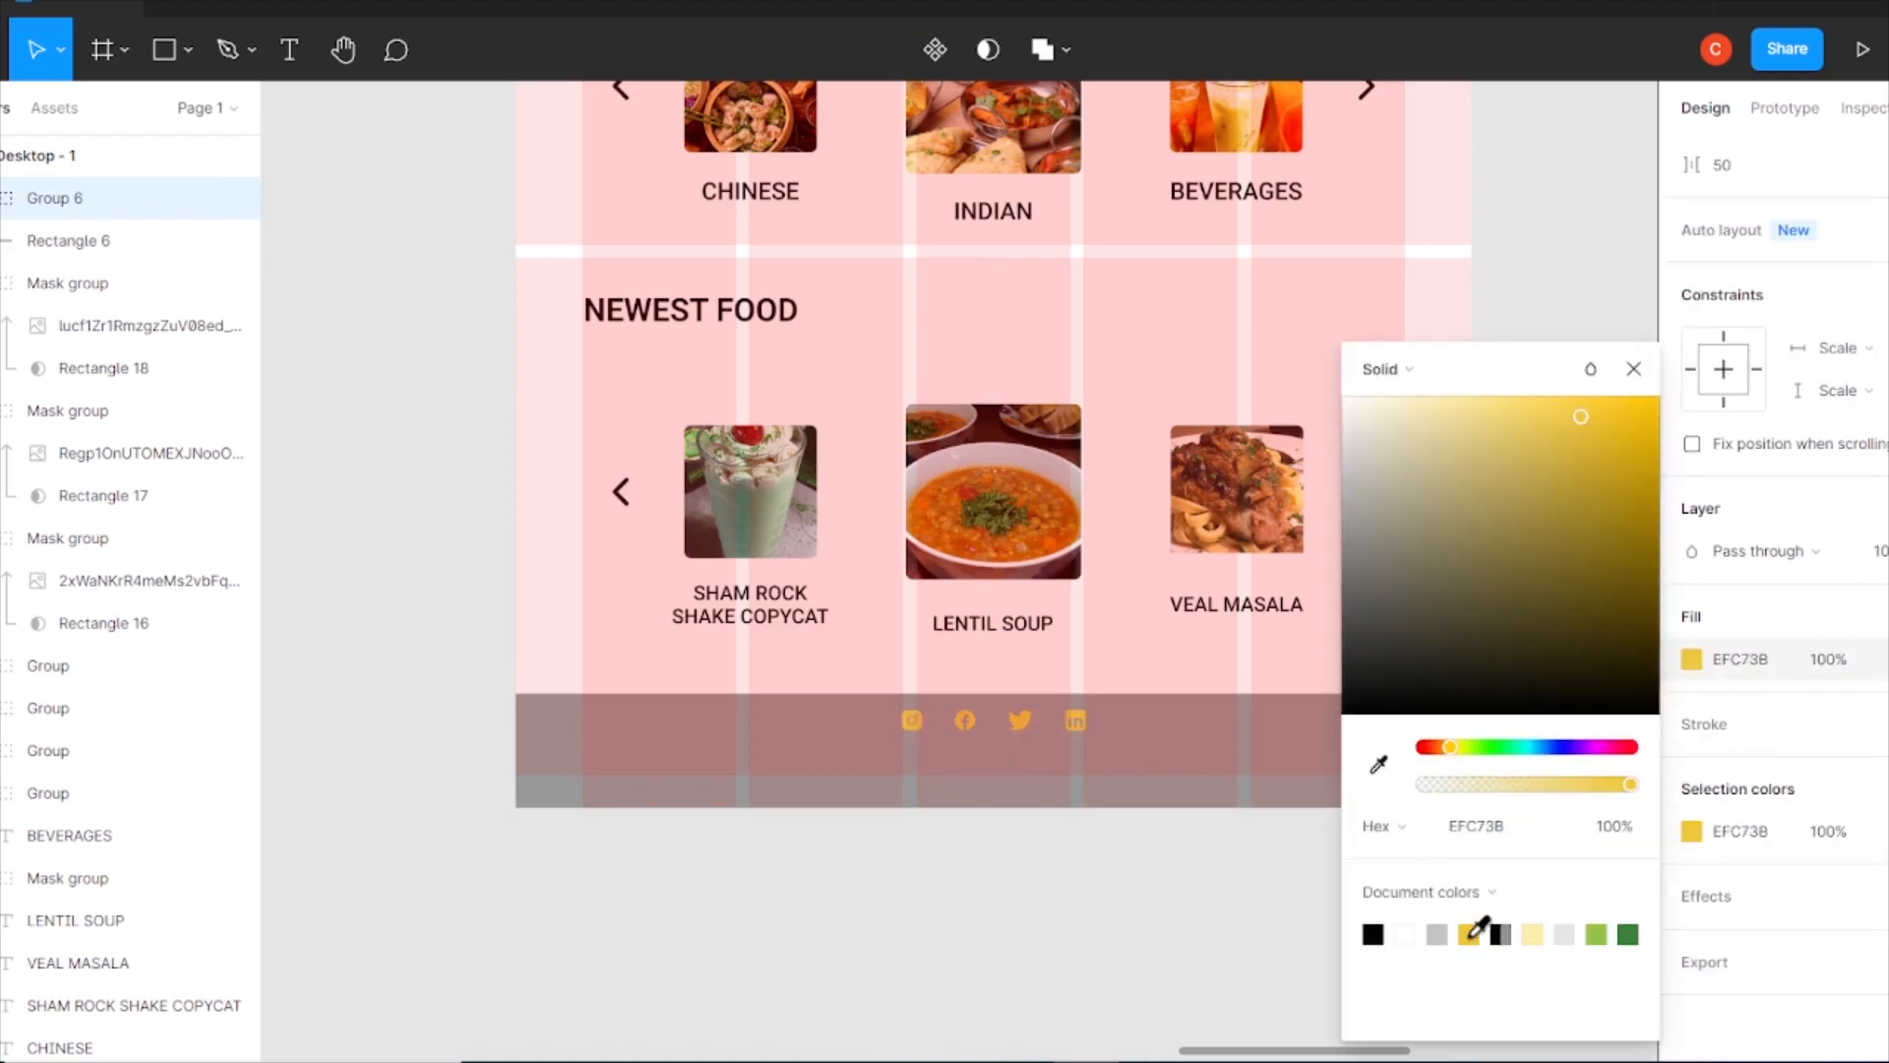
click(1636, 374)
- Raise the footer strip's black fill to full opacity
click(1368, 753)
click(1690, 767)
drag(1508, 784, 1670, 768)
click(1634, 370)
click(1528, 587)
- Fill the five rating stars under Paneer Tikka with yellow EFC73B
key(ctrl+minus)
drag(1118, 463, 1047, 739)
mouse_move(1106, 213)
mouse_down()
mouse_move(1122, 379)
mouse_move(1122, 232)
mouse_up()
key(ctrl+minus)
key(ctrl+plus)
key(ctrl+plus)
drag(847, 351, 903, 833)
drag(835, 177, 850, 700)
click(632, 777)
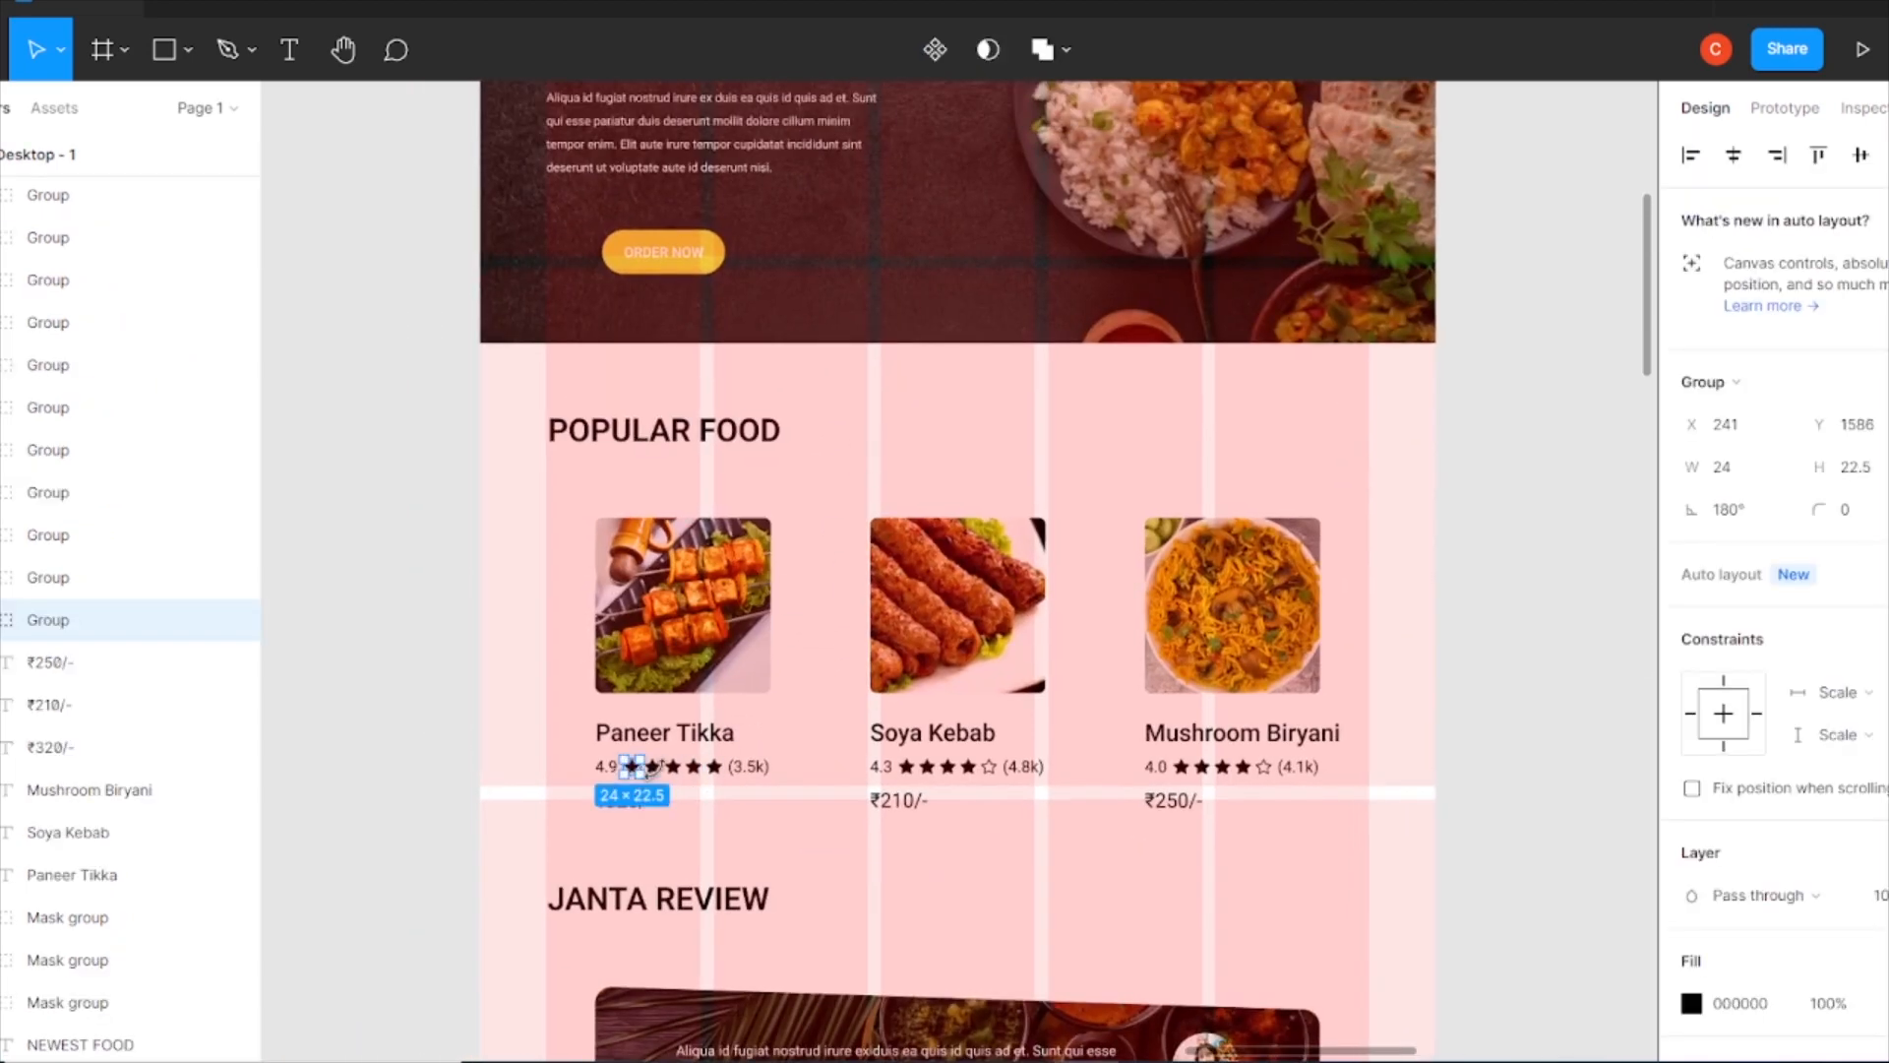
key(ctrl+plus)
drag(615, 759, 869, 587)
drag(730, 814, 544, 787)
click(1693, 1045)
click(1438, 934)
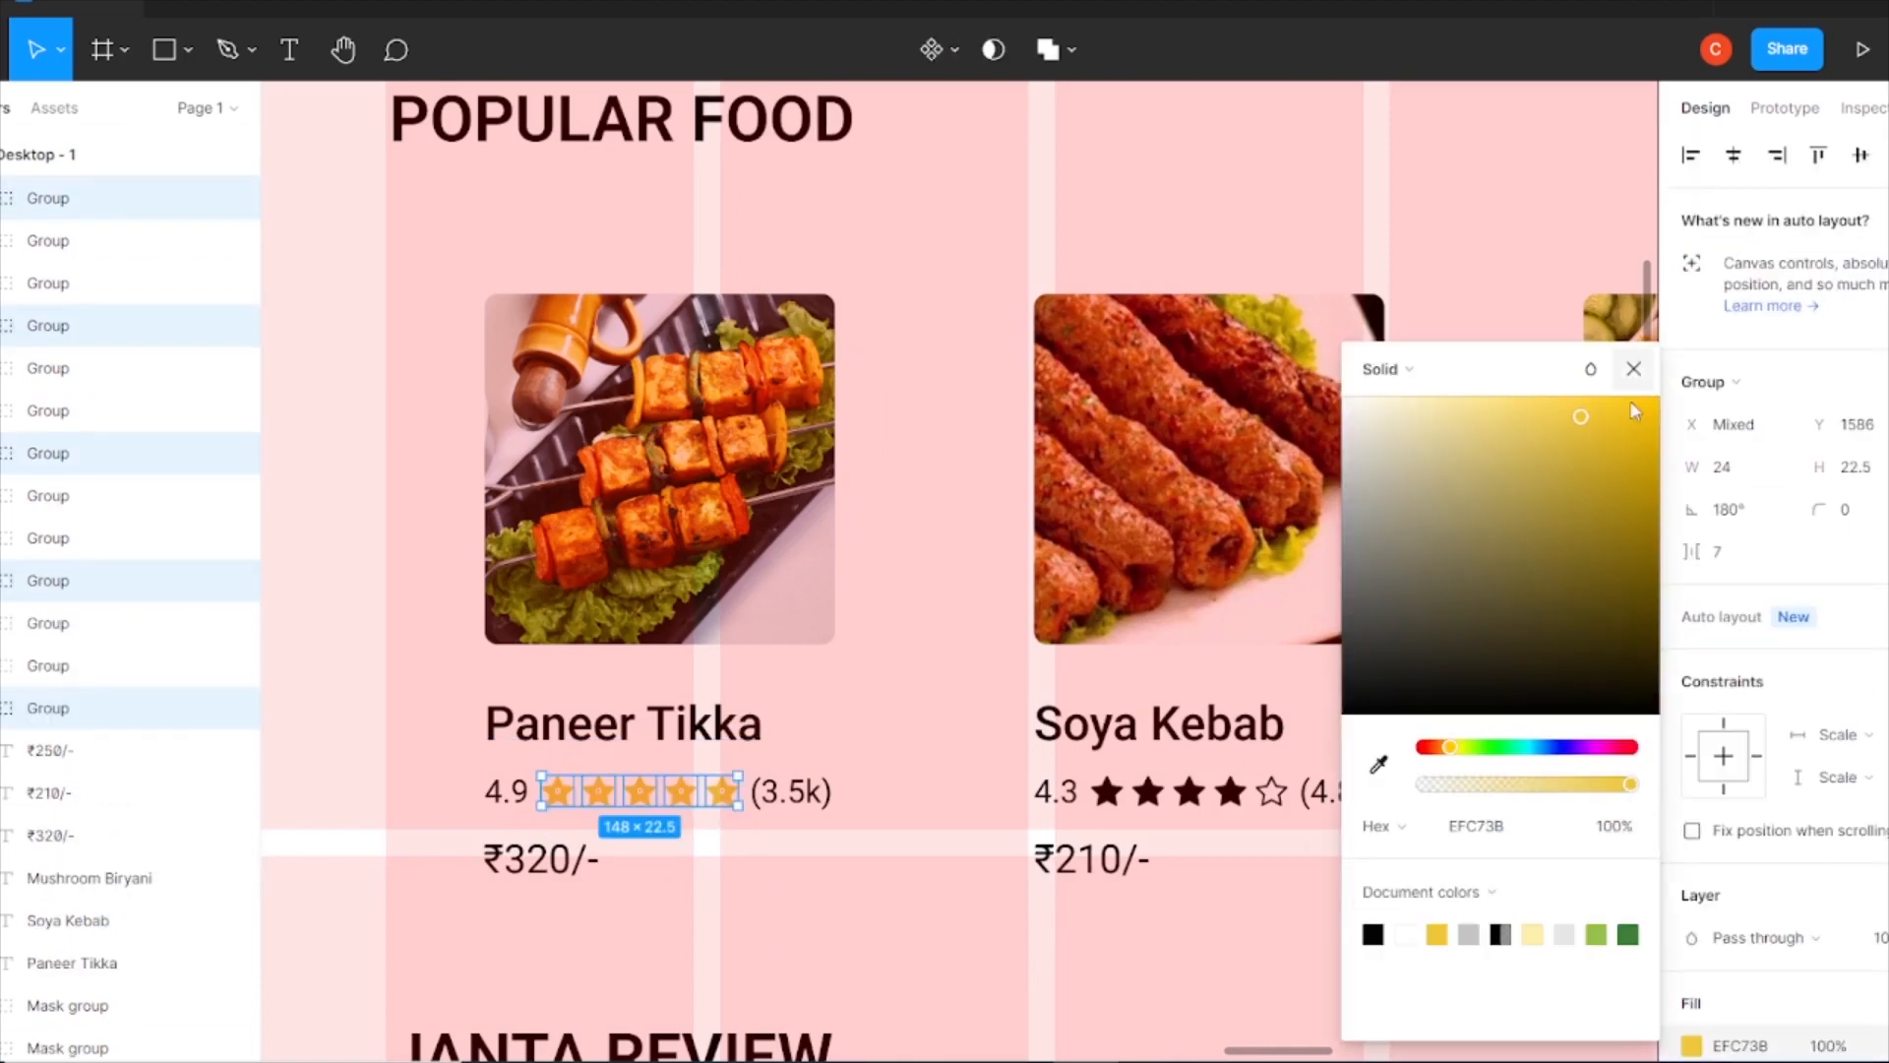
key(Escape)
- Fill the four solid rating stars under Soya Kebab with yellow EFC73B
scroll(971, 604, right, 4)
scroll(971, 603, down, 1)
drag(849, 729, 688, 688)
click(1693, 1045)
click(1438, 934)
key(Escape)
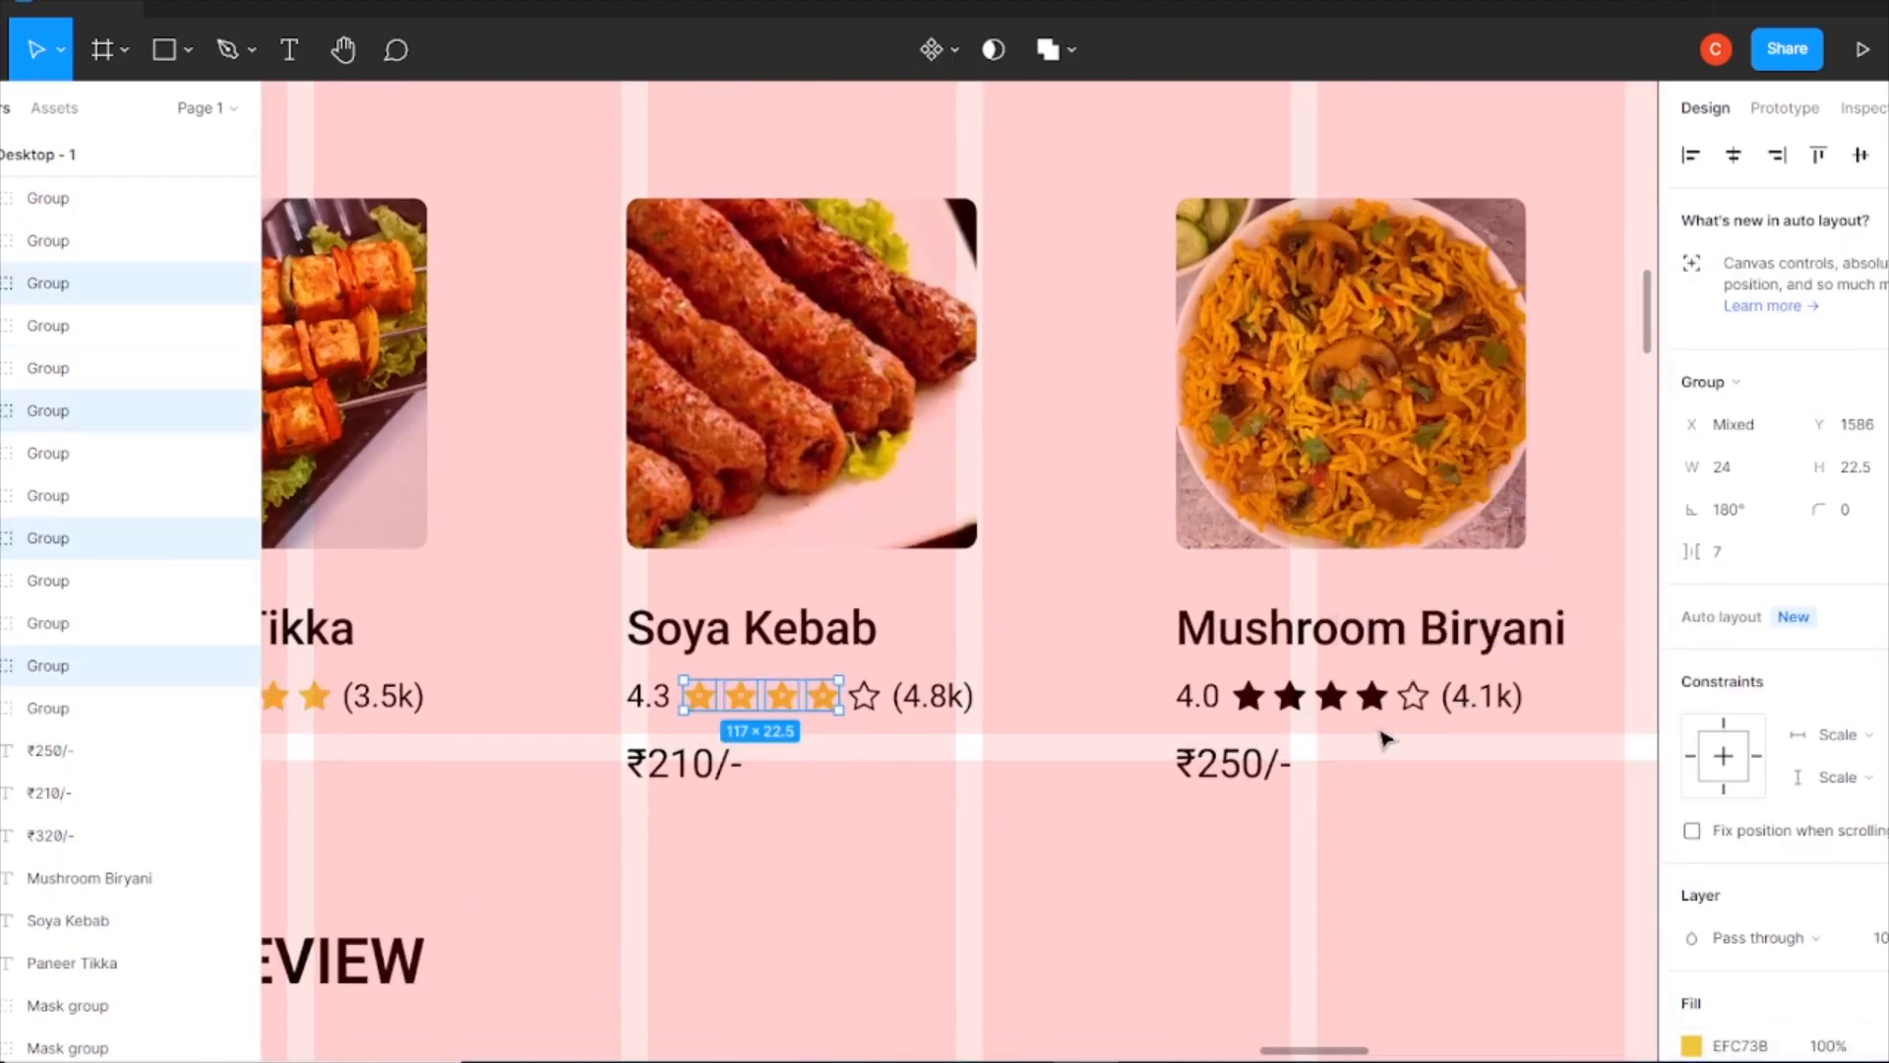
- Fill the four solid rating stars under Mushroom Biryani with the same yellow document colour
drag(1385, 738, 1238, 687)
scroll(1829, 834, down, 4)
click(1694, 831)
click(1408, 932)
key(Escape)
key(Escape)
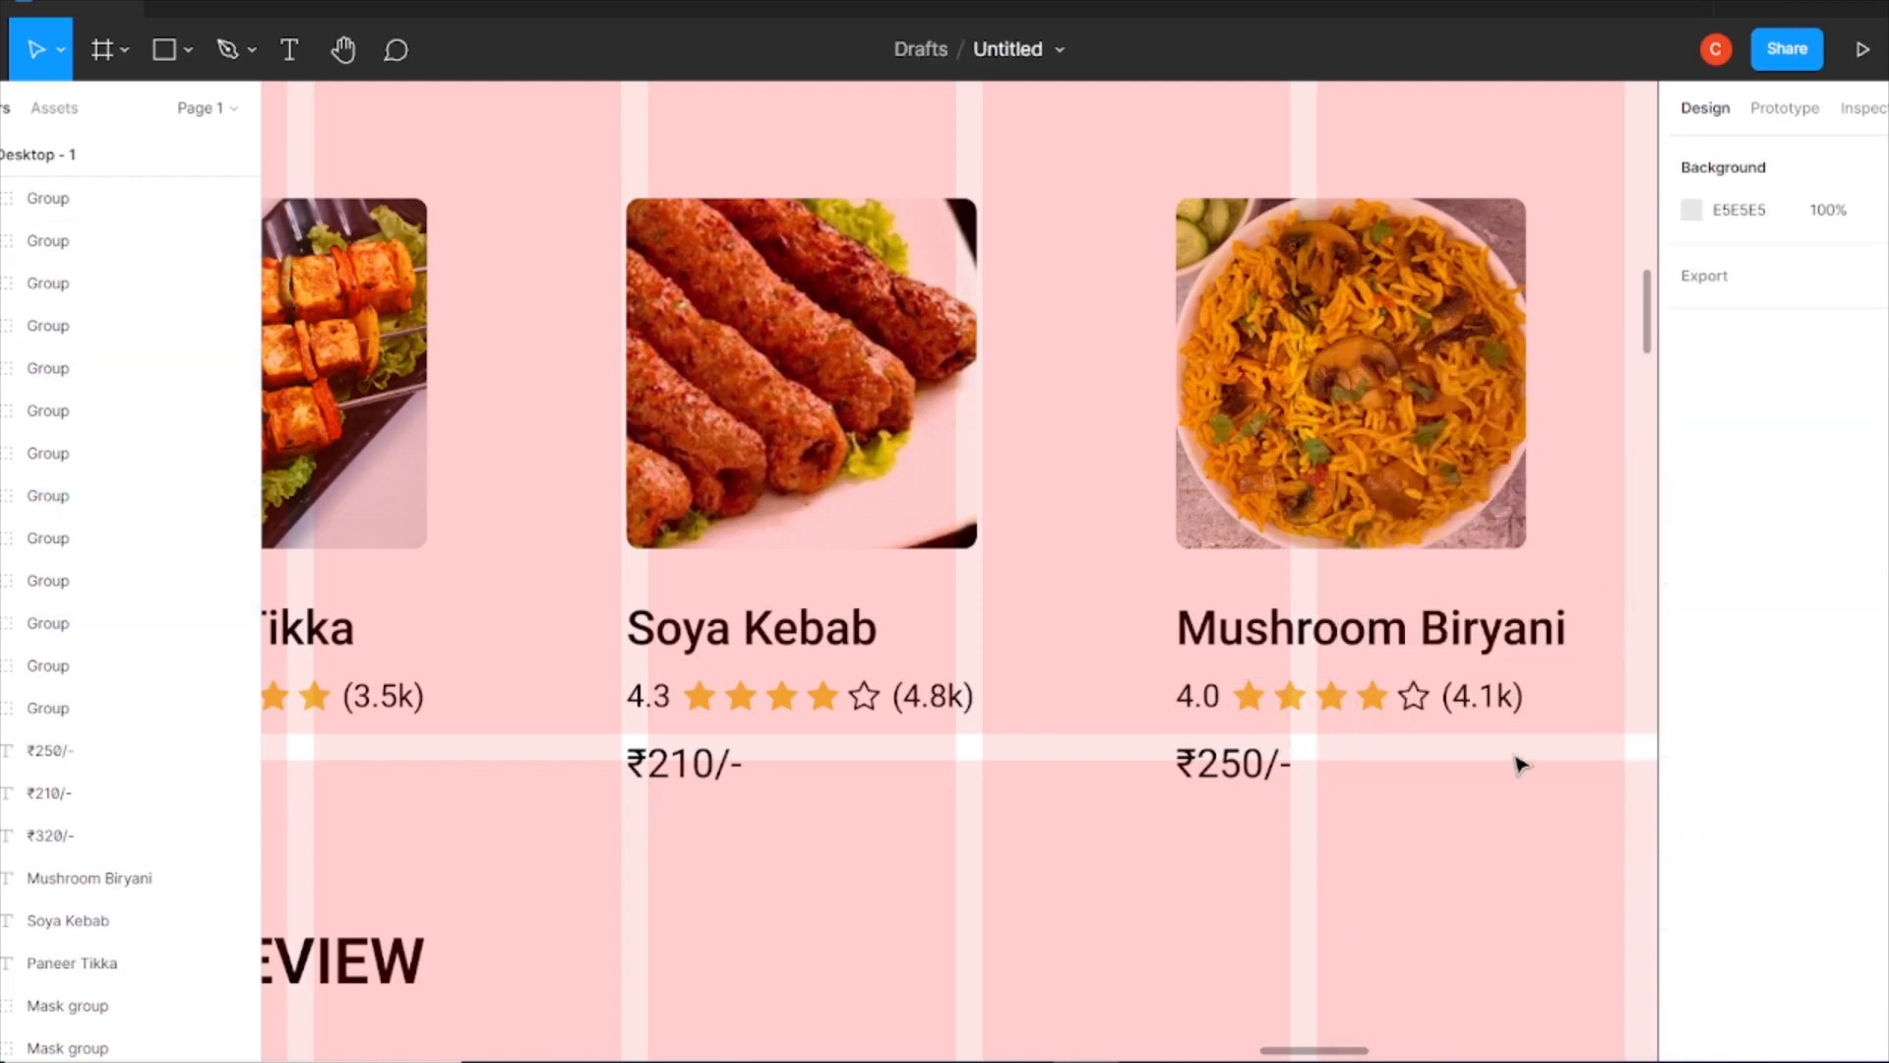
- Move the loose cut-out images of the plate with spoon, salad plate, leafy pasta bowl and avocado closer to the page
key(ctrl+minus)
key(ctrl+minus)
key(ctrl+minus)
drag(616, 754, 811, 371)
drag(287, 768, 638, 445)
drag(591, 632, 768, 617)
drag(355, 738, 1060, 235)
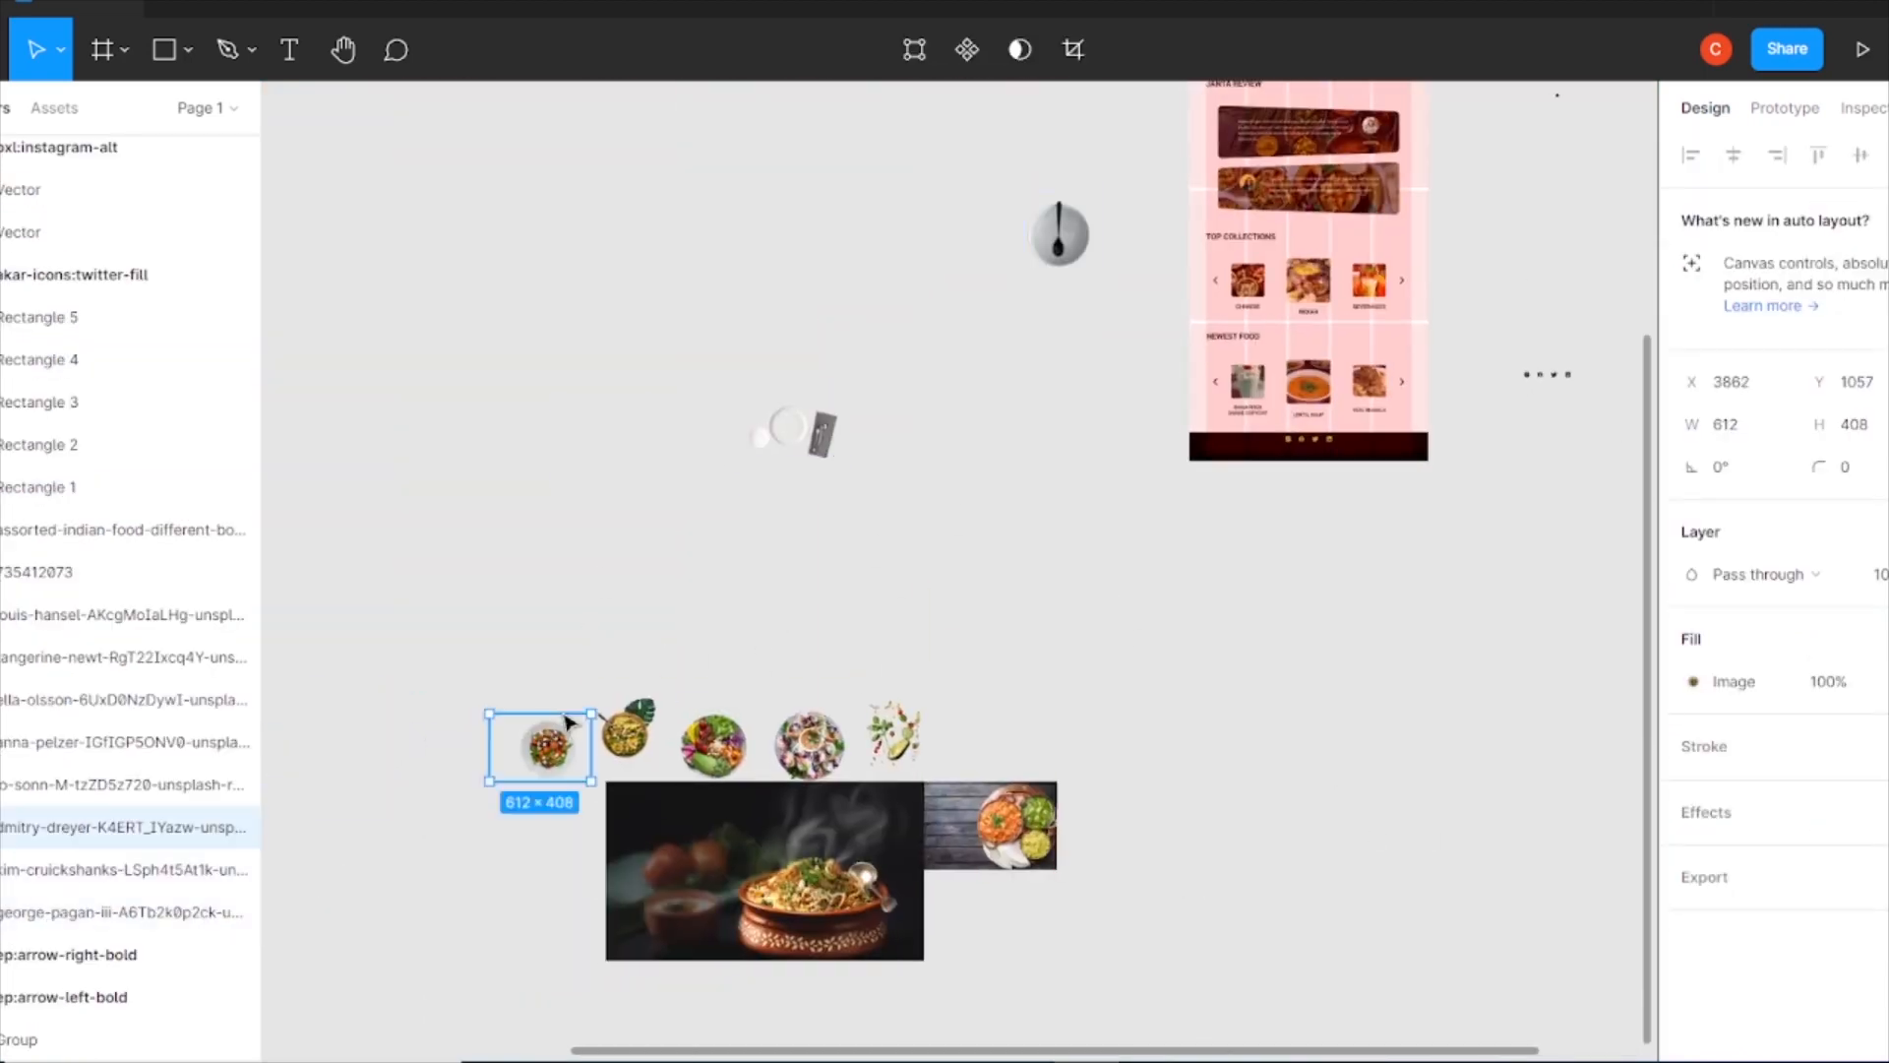
drag(547, 750, 978, 512)
drag(626, 736, 710, 646)
drag(895, 733, 1130, 597)
- Try the salad plate image over the page's right edge beside Janta Review, enlarged to 785 × 523
scroll(1238, 586, up, 5)
drag(814, 725, 1075, 262)
scroll(1029, 423, up, 3)
scroll(1030, 422, right, 3)
drag(827, 526, 1284, 404)
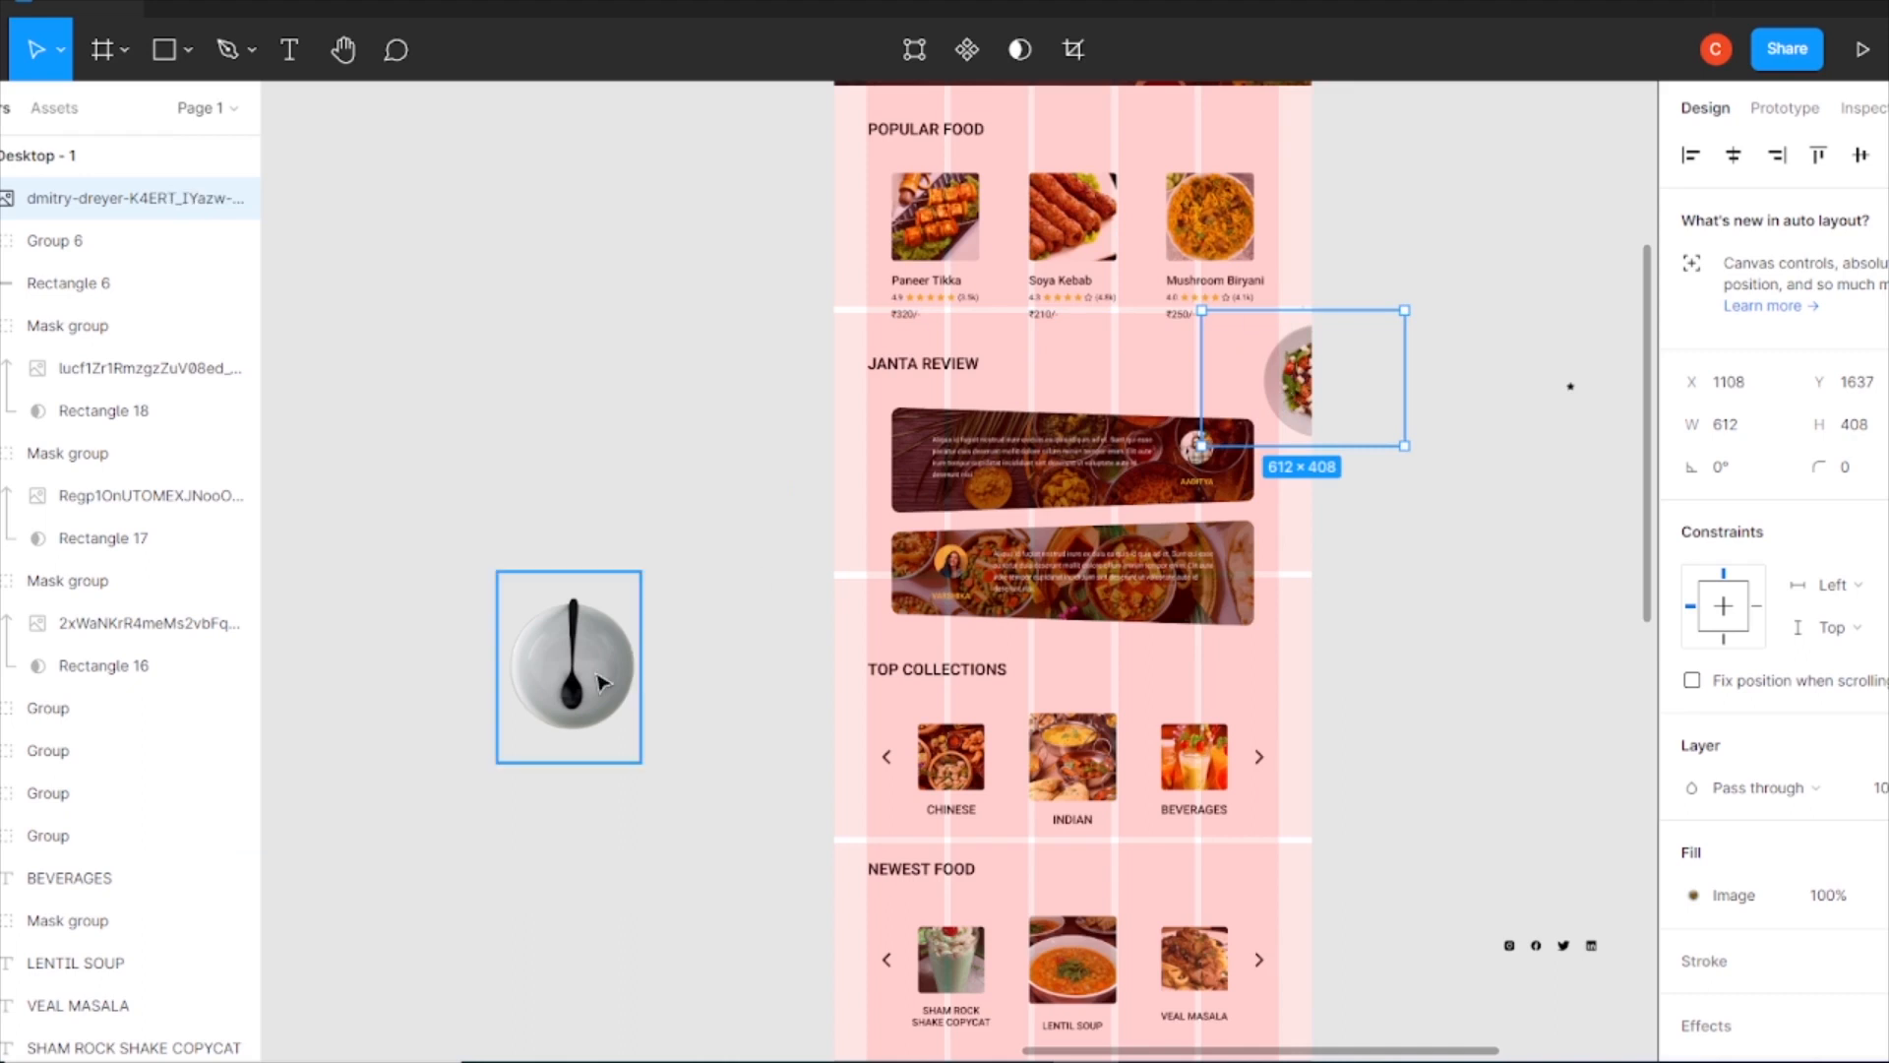
mouse_move(1407, 442)
mouse_down()
mouse_move(1349, 439)
mouse_move(1417, 426)
mouse_up()
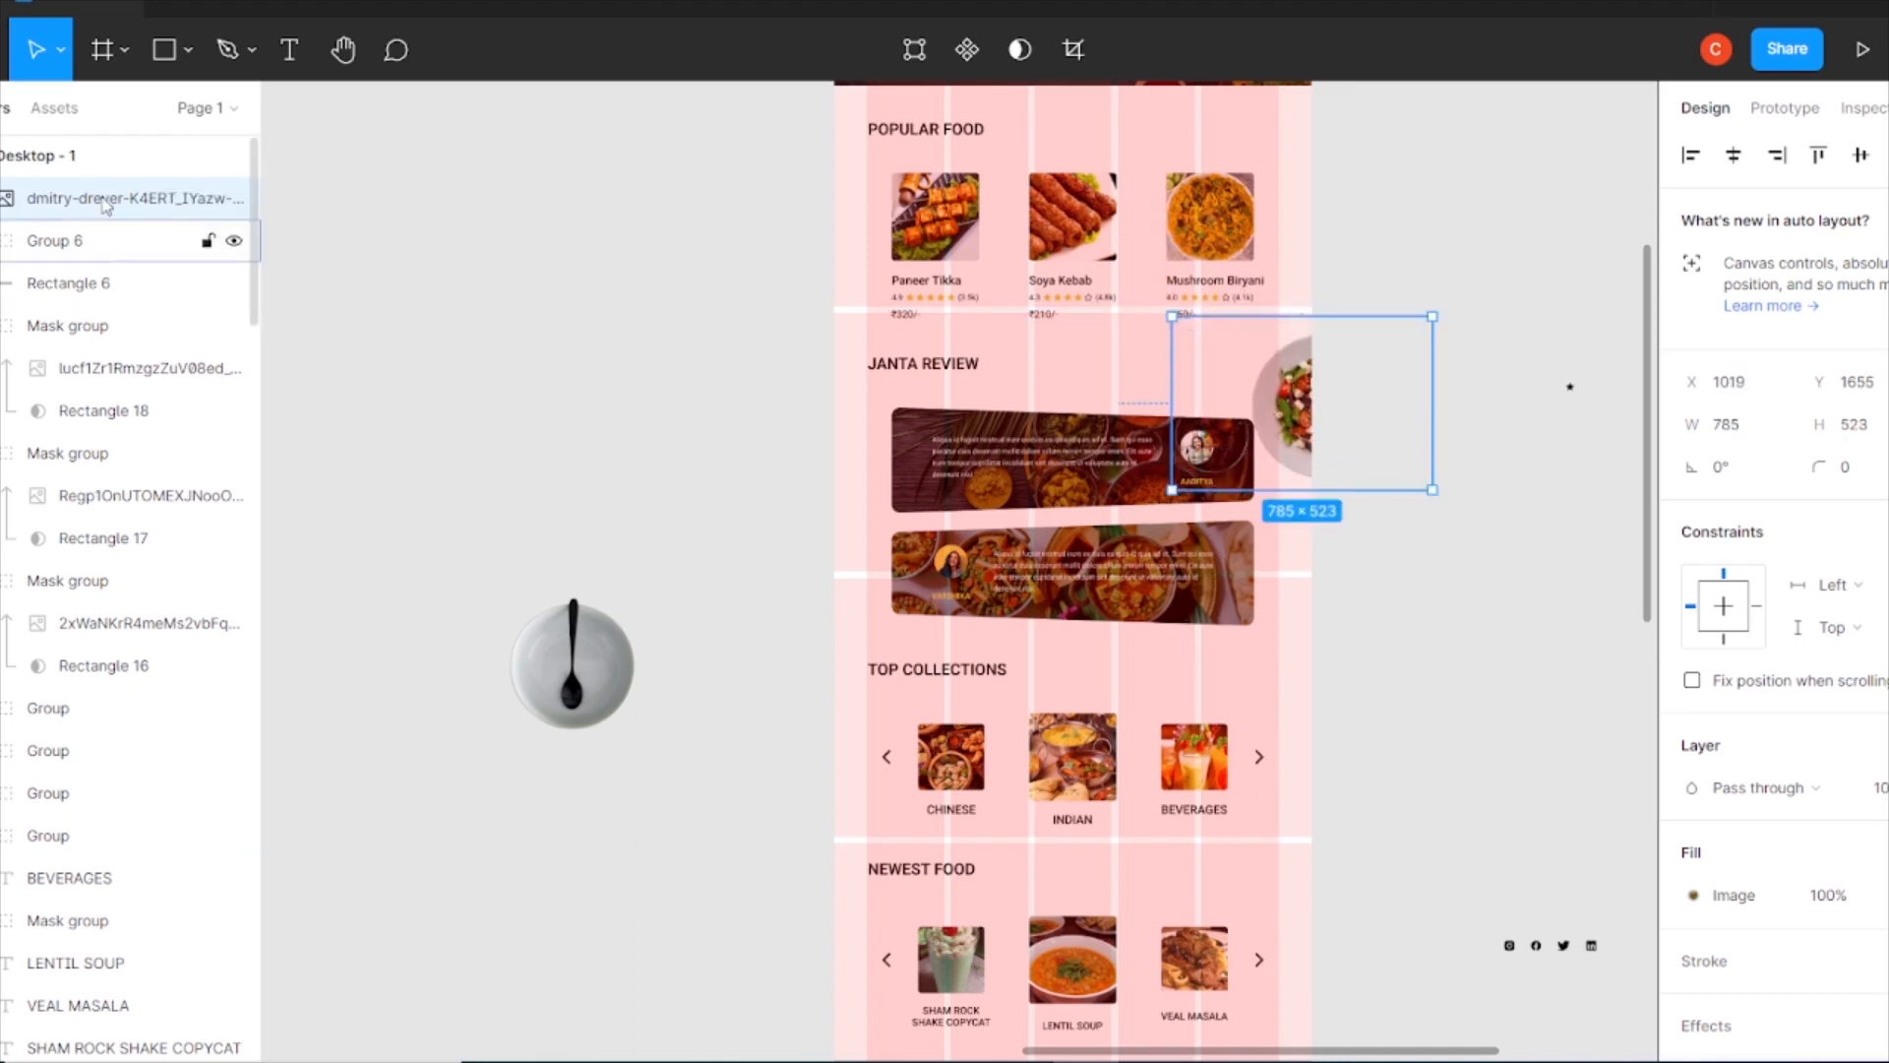
- Try the plate-with-spoon image at the page's left edge beside Top Collections, rotated 60° and behind the content, then delete it
drag(605, 689, 888, 454)
drag(923, 528, 929, 561)
drag(50, 1051, 116, 900)
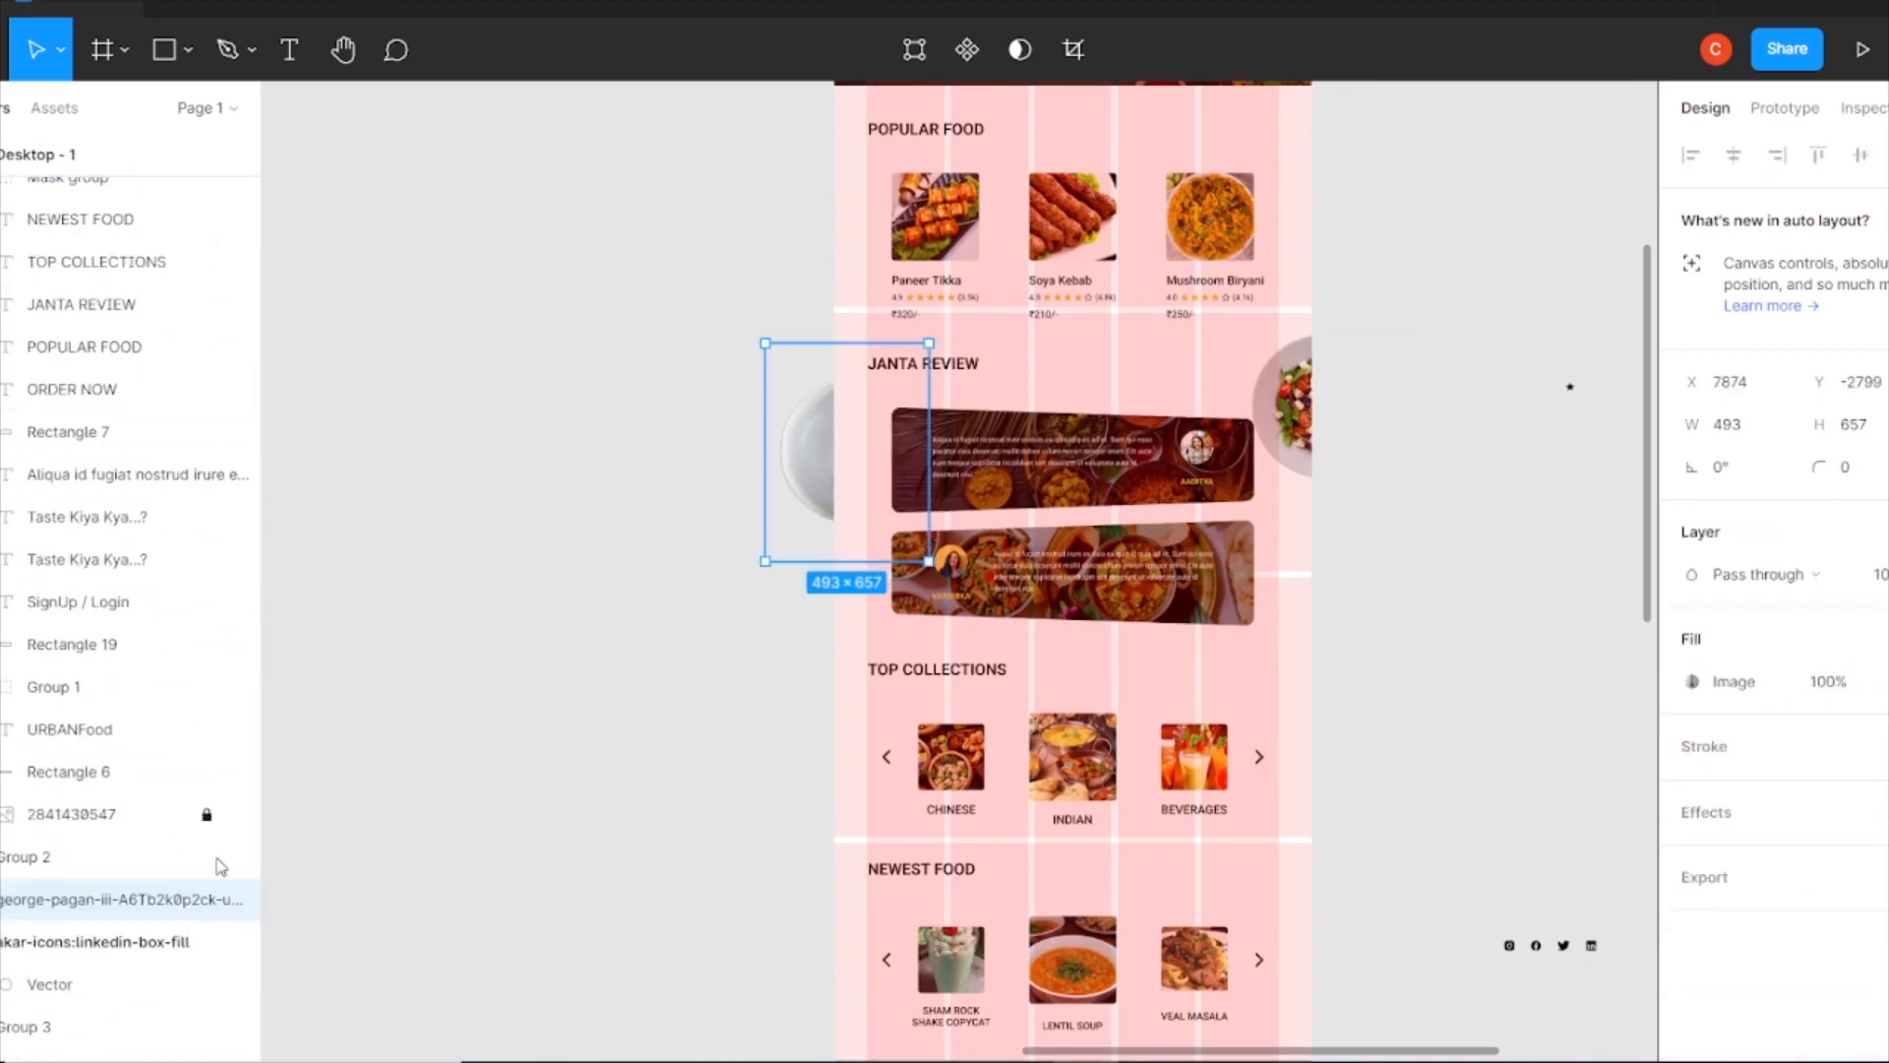
drag(26, 844, 8, 679)
drag(885, 519, 937, 819)
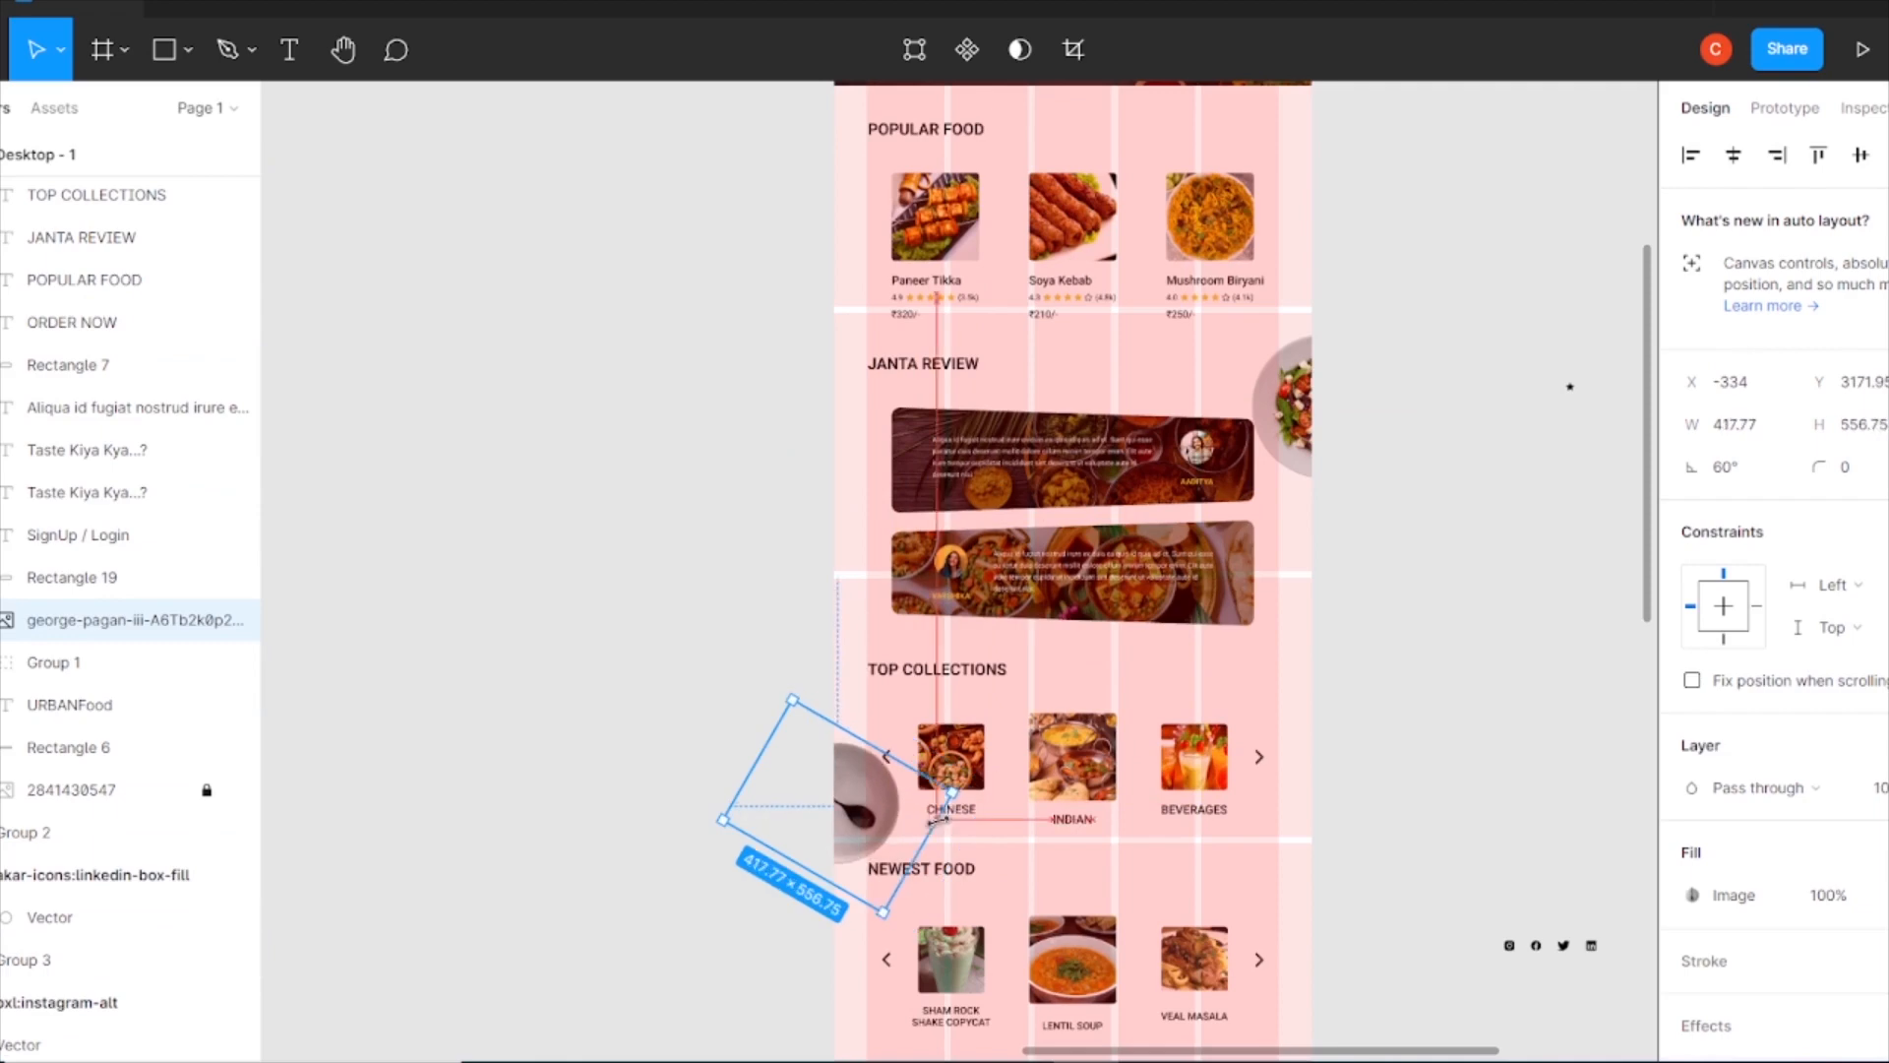
key(Delete)
- Try the leafy pasta bowl image over the page's left edge beside Newest Food and send it to the back
scroll(801, 827, down, 15)
scroll(653, 731, left, 6)
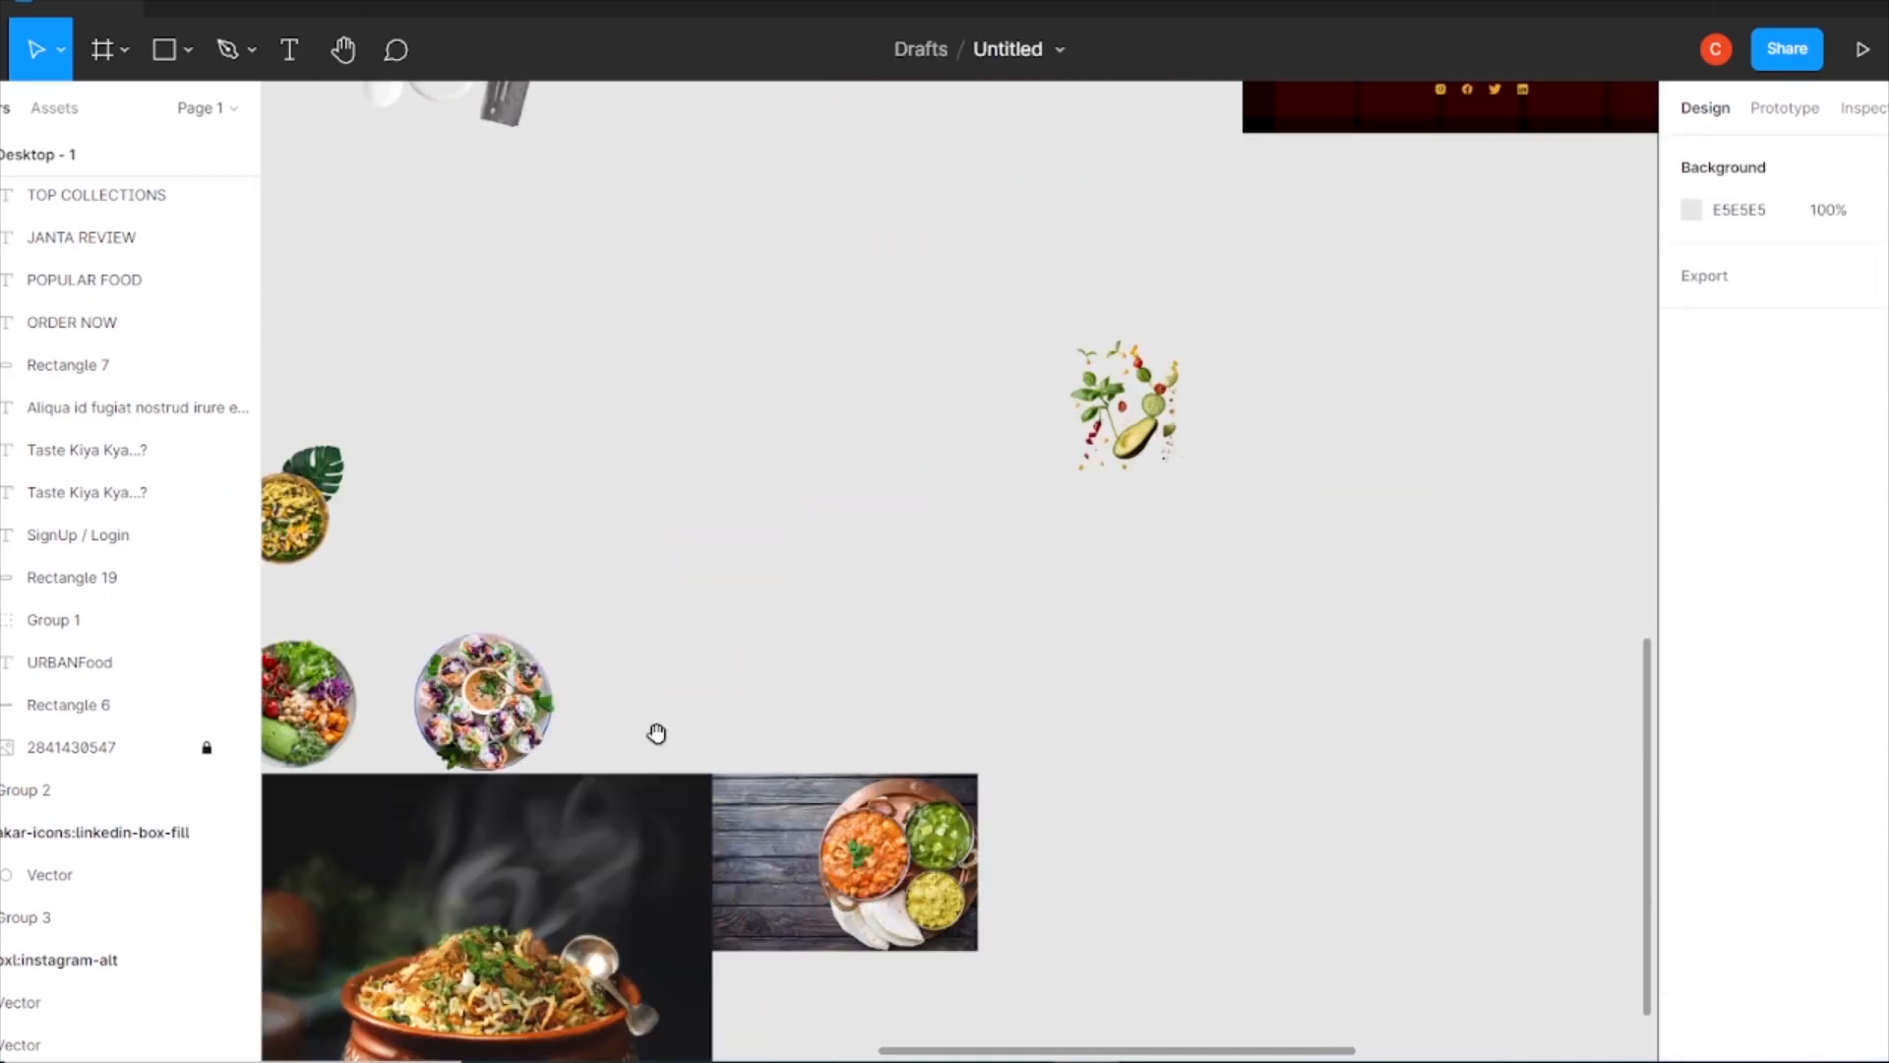
scroll(499, 566, up, 5)
scroll(499, 566, left, 2)
drag(684, 945, 829, 589)
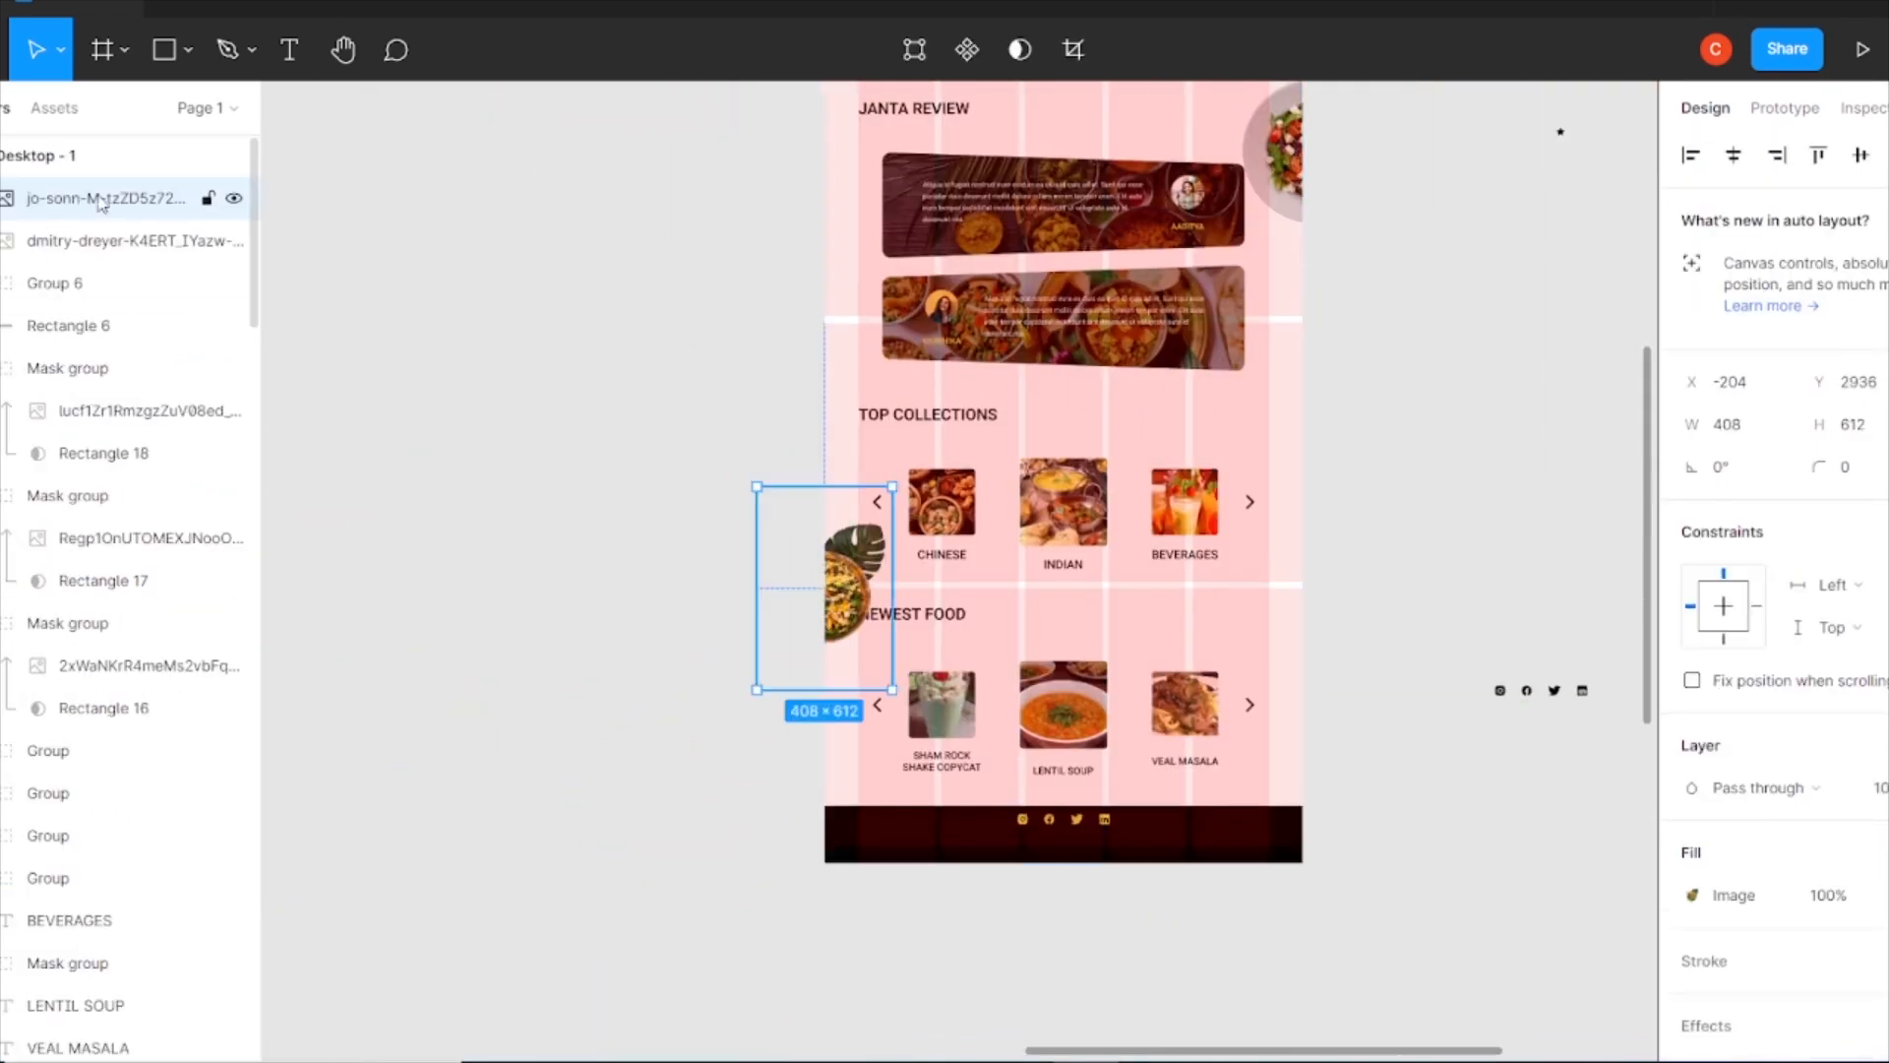
right_click(846, 581)
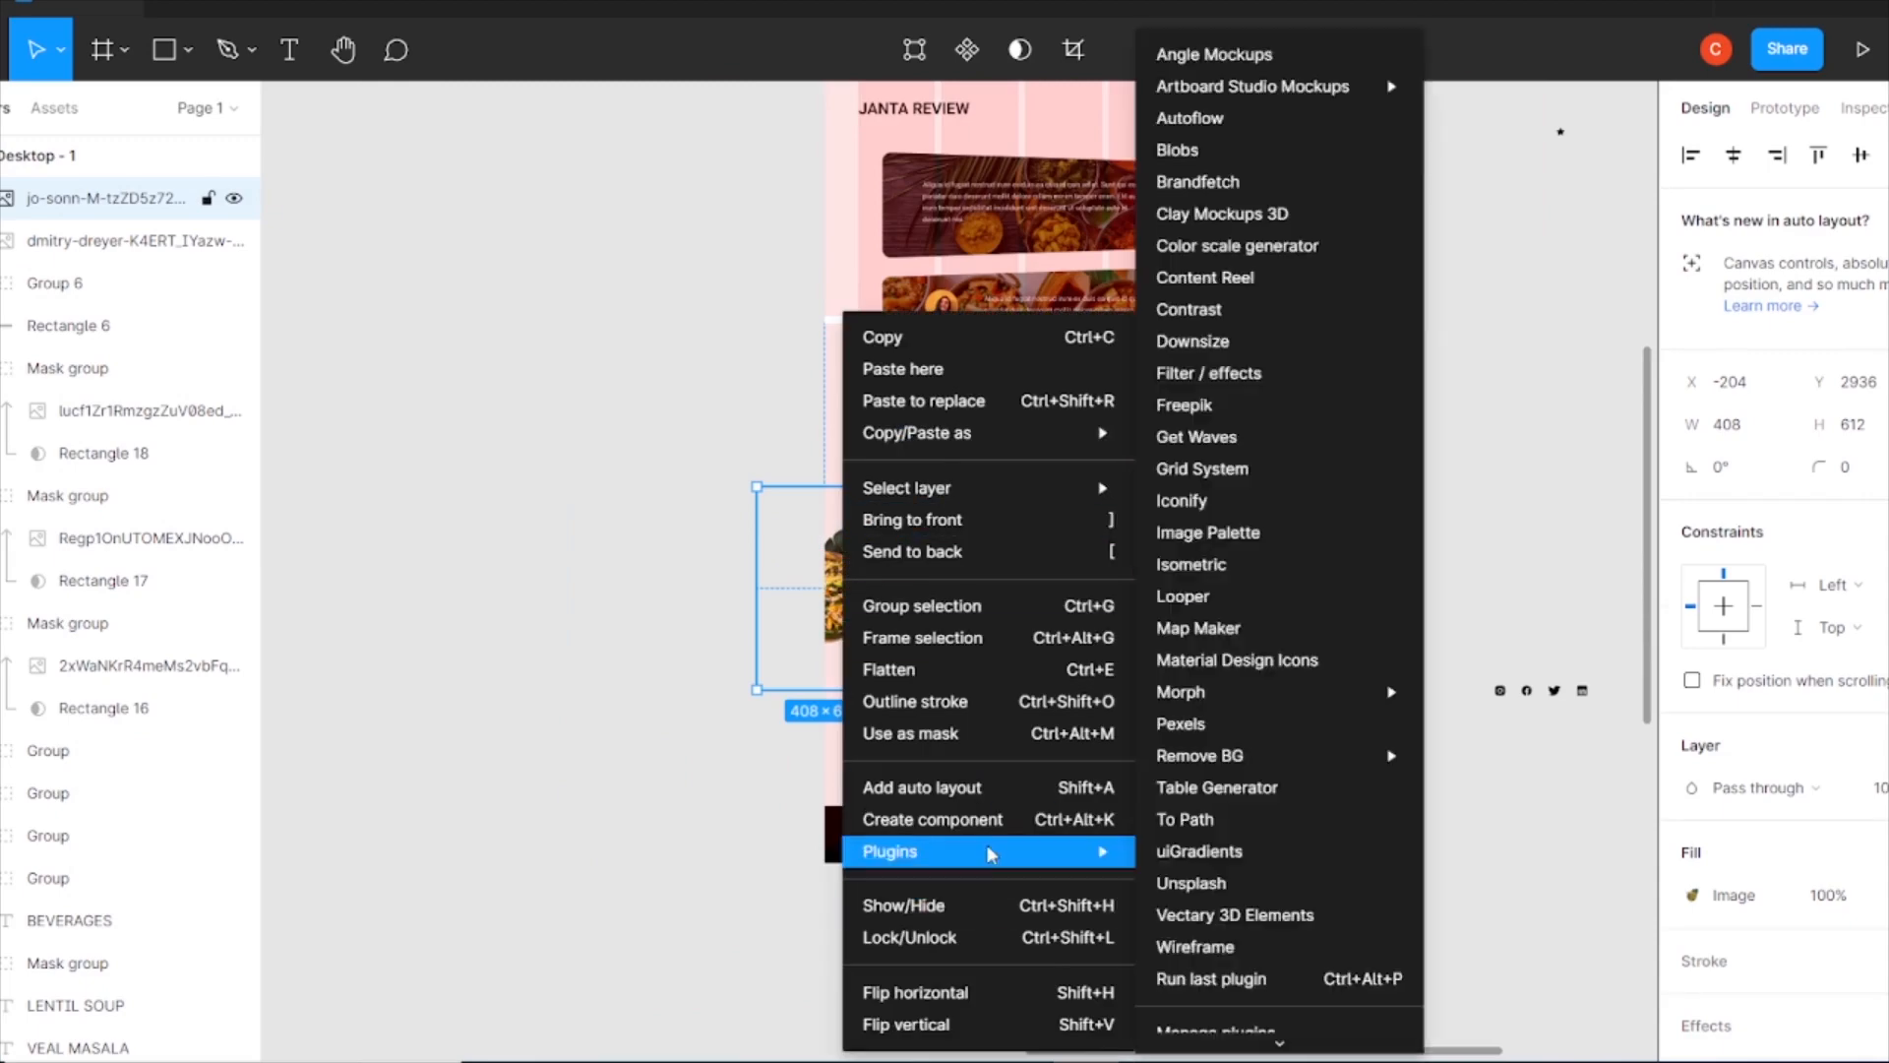
click(1012, 557)
- Try the leafy pasta bowl image beside the Janta Review cards at the left edge, enlarged to 436 × 654
drag(883, 602, 845, 317)
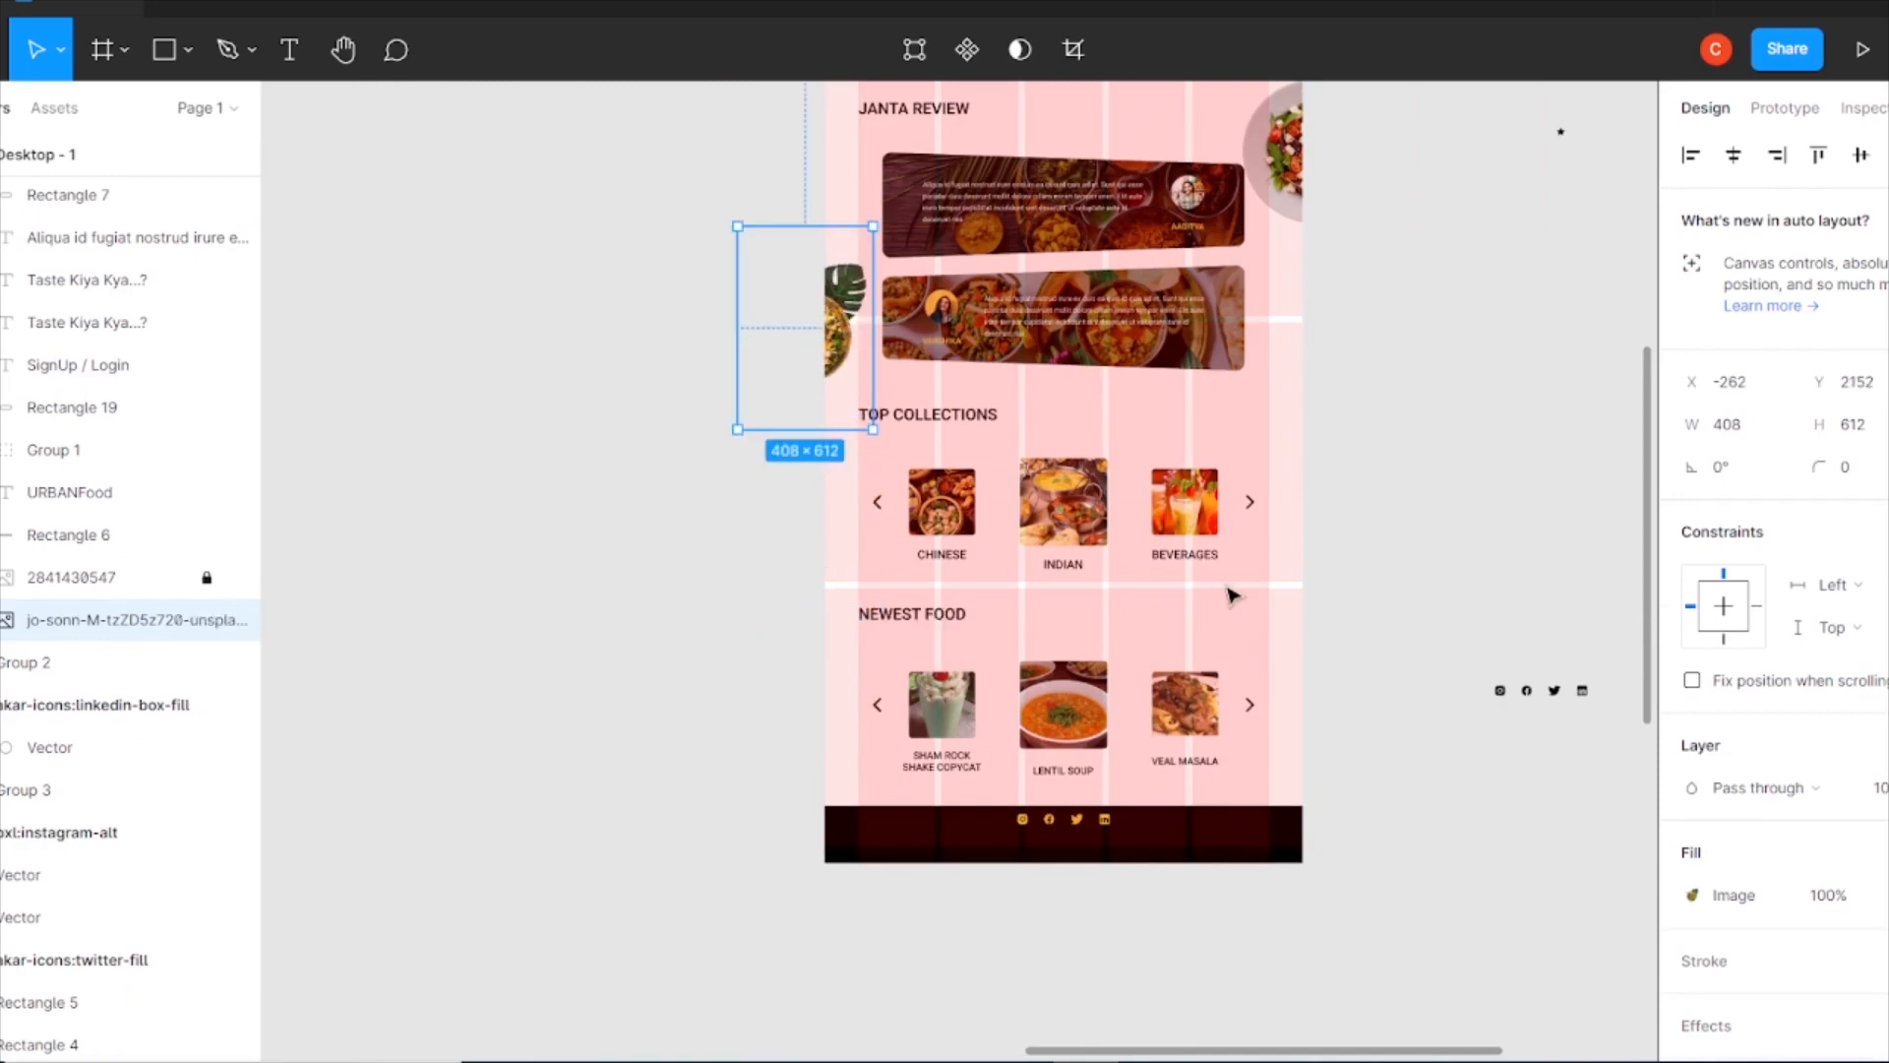
drag(872, 226, 884, 220)
drag(853, 326, 848, 328)
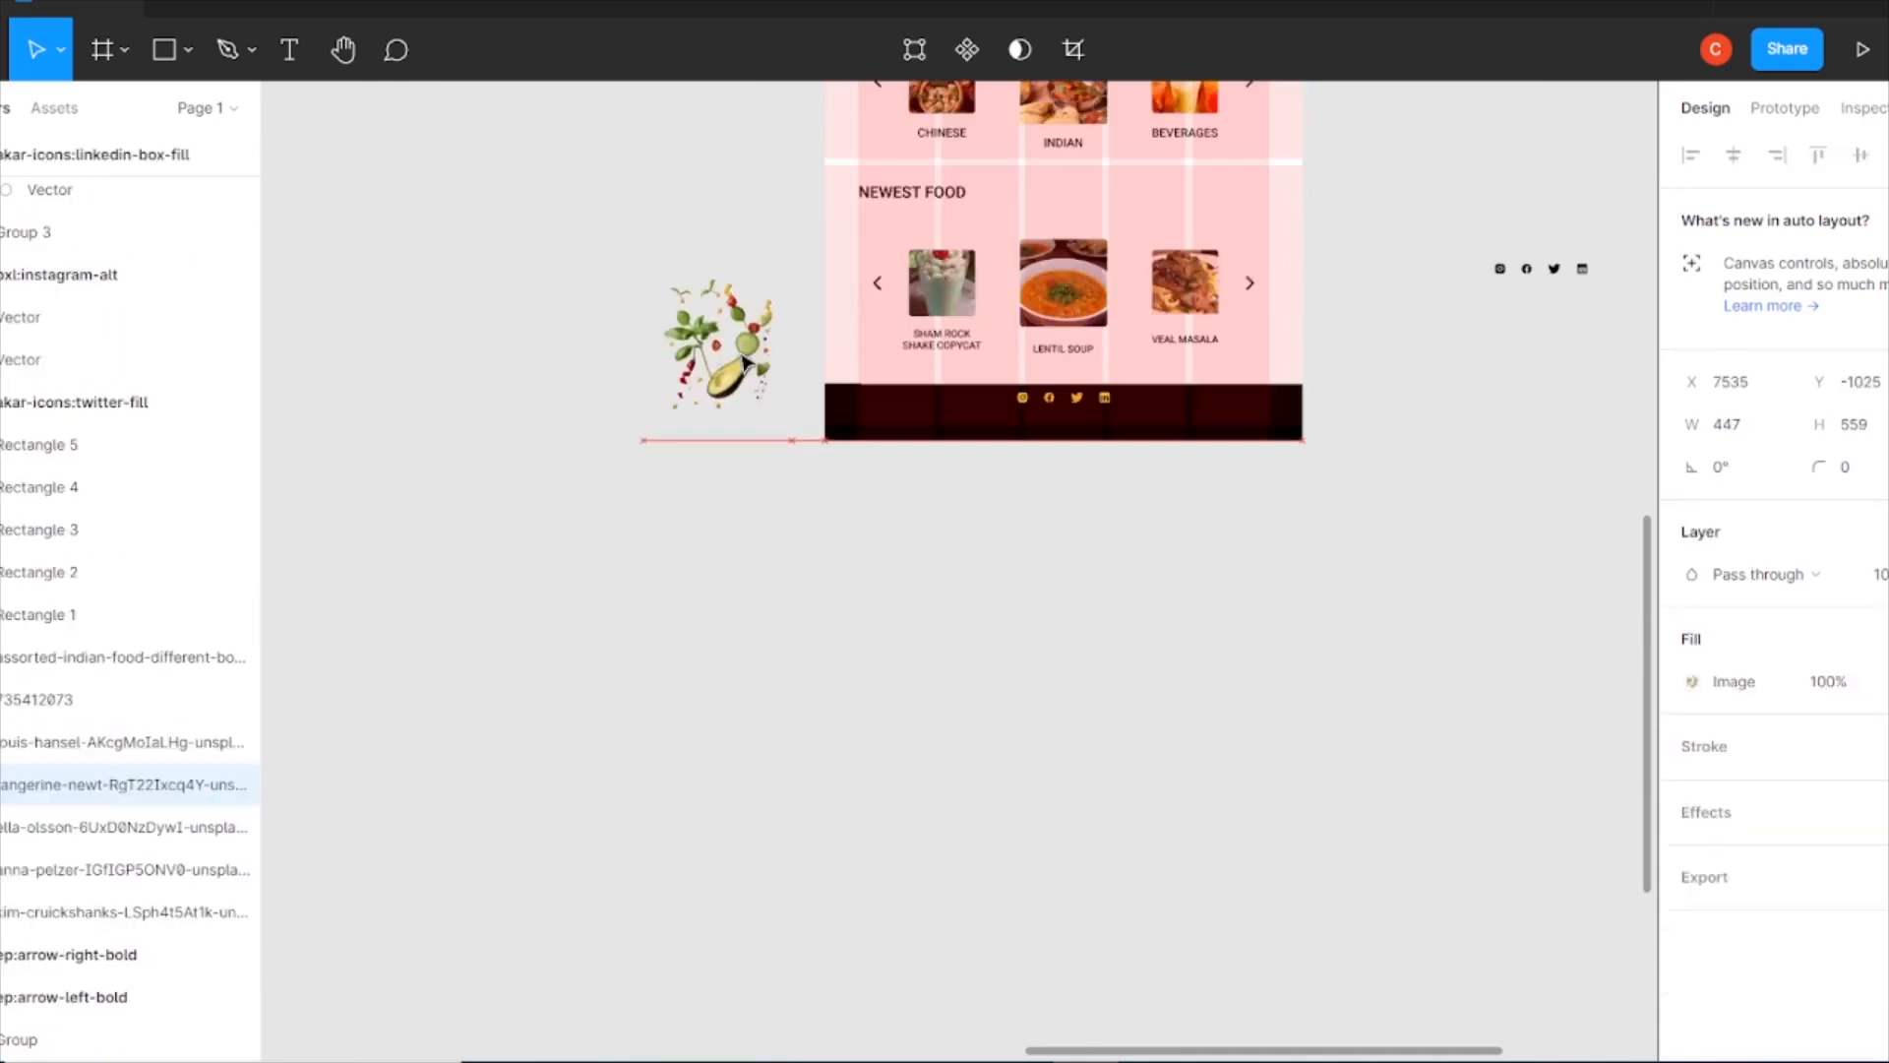
- Place the avocado and vegetables image at the page's right edge beside the Janta Review cards and send it to the back
scroll(959, 571, up, 5)
drag(720, 787, 1267, 443)
right_click(1262, 433)
click(1366, 575)
drag(1299, 295, 1284, 209)
- Duplicate the avocado image to the left edge of Janta Review, rotated 24.7° and enlarged to 830.85 × 1037.93
scroll(1284, 209, up, 5)
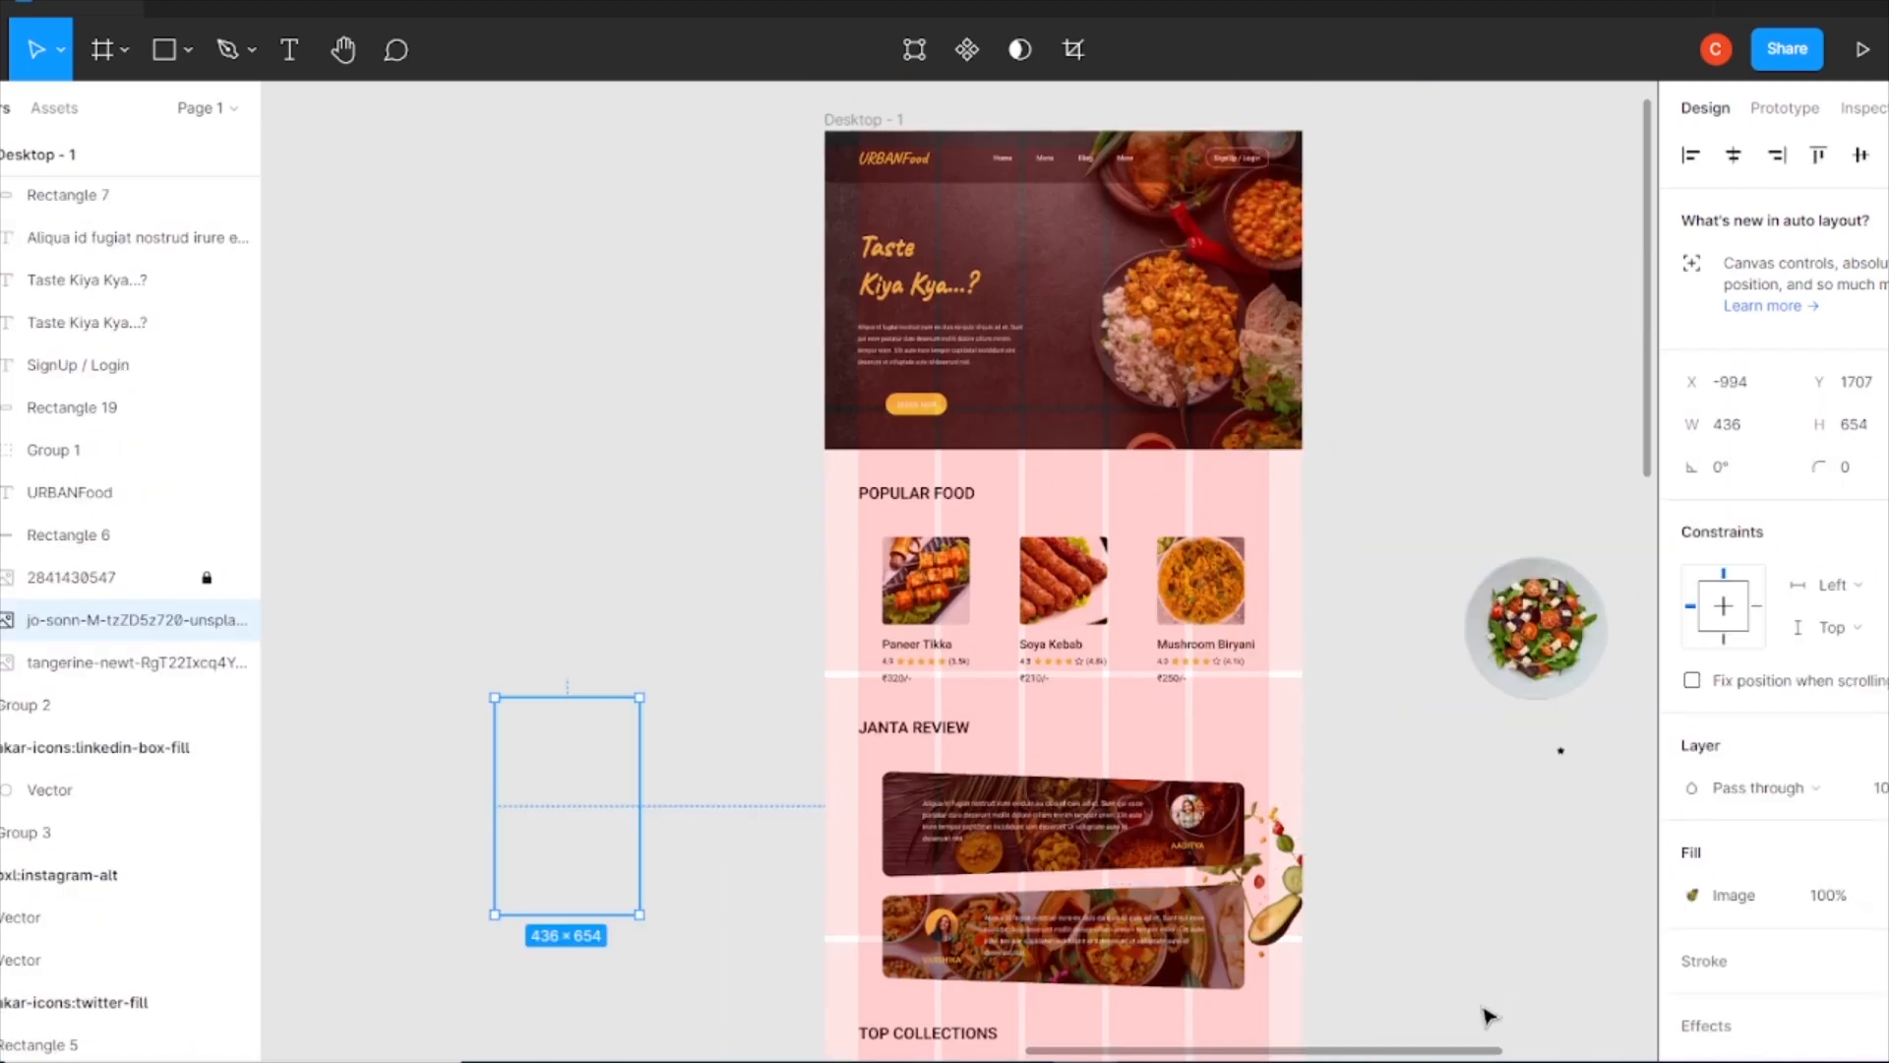
click(1357, 848)
drag(1283, 897, 855, 888)
drag(984, 733, 913, 695)
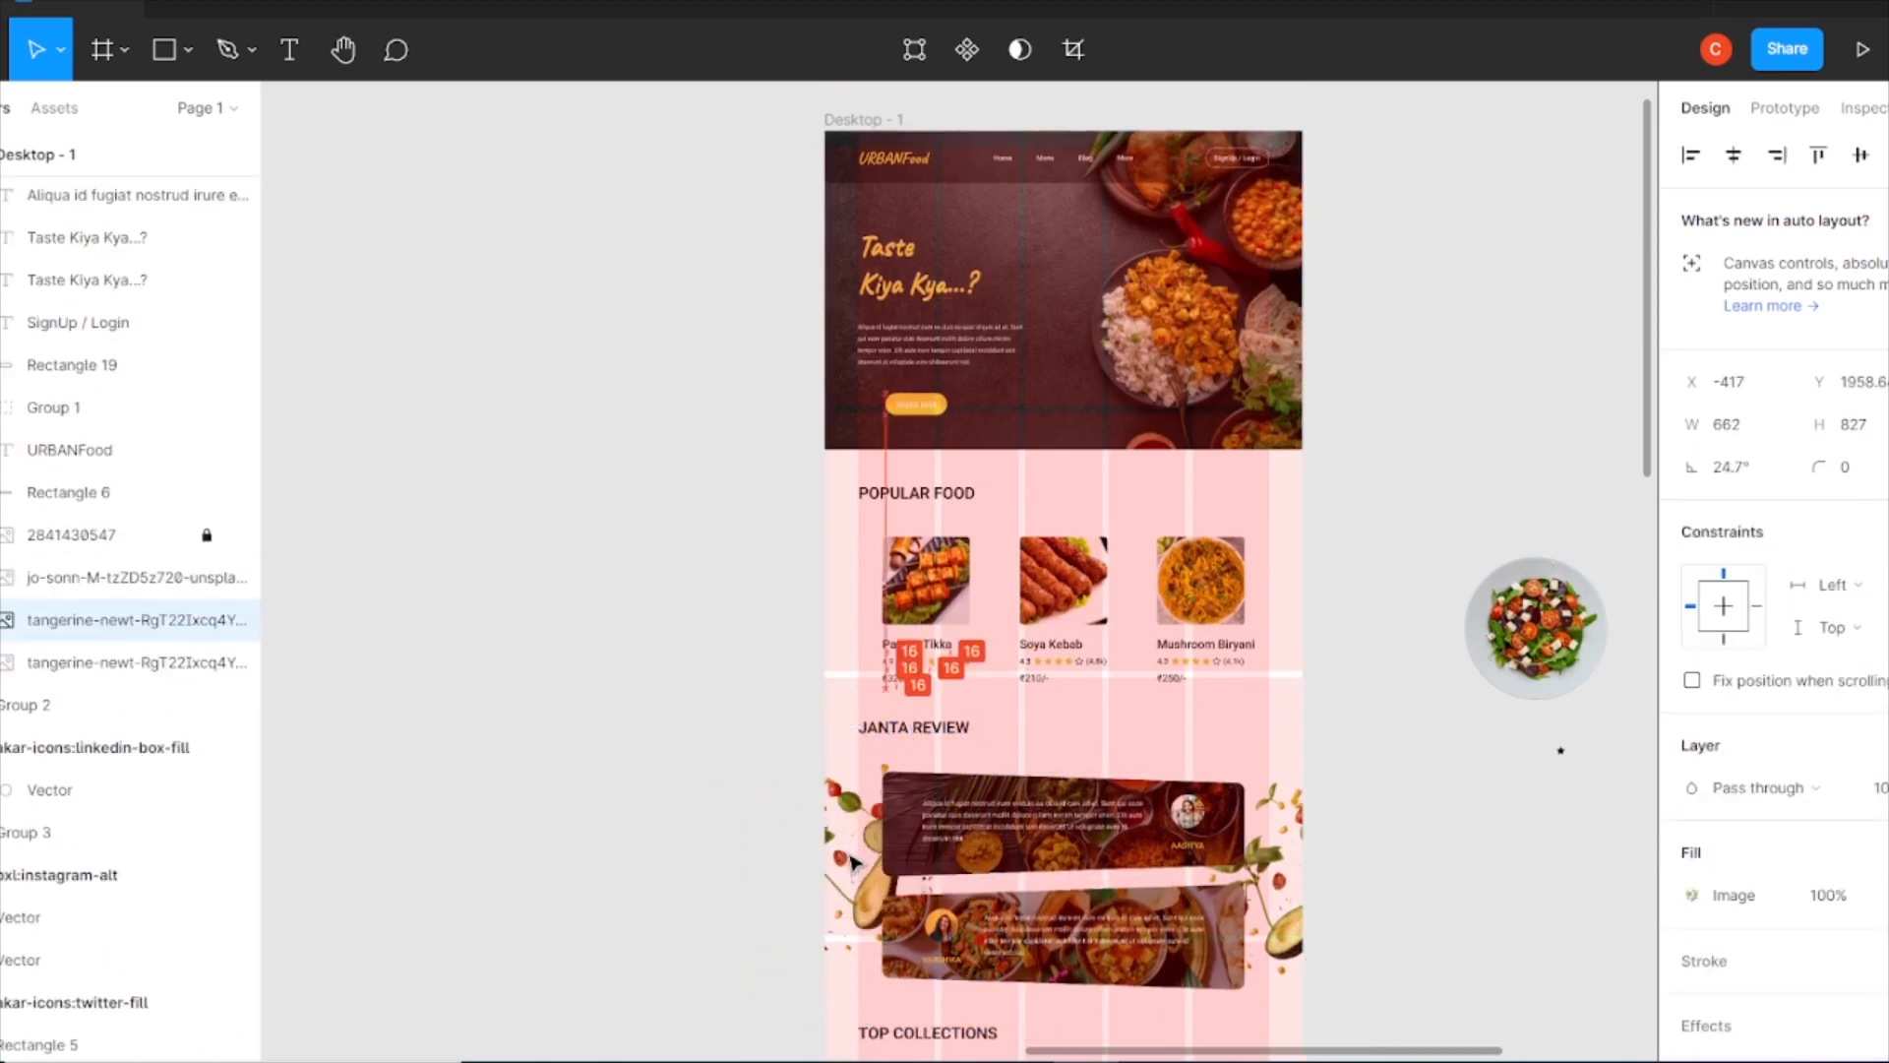
scroll(1107, 947, down, 2)
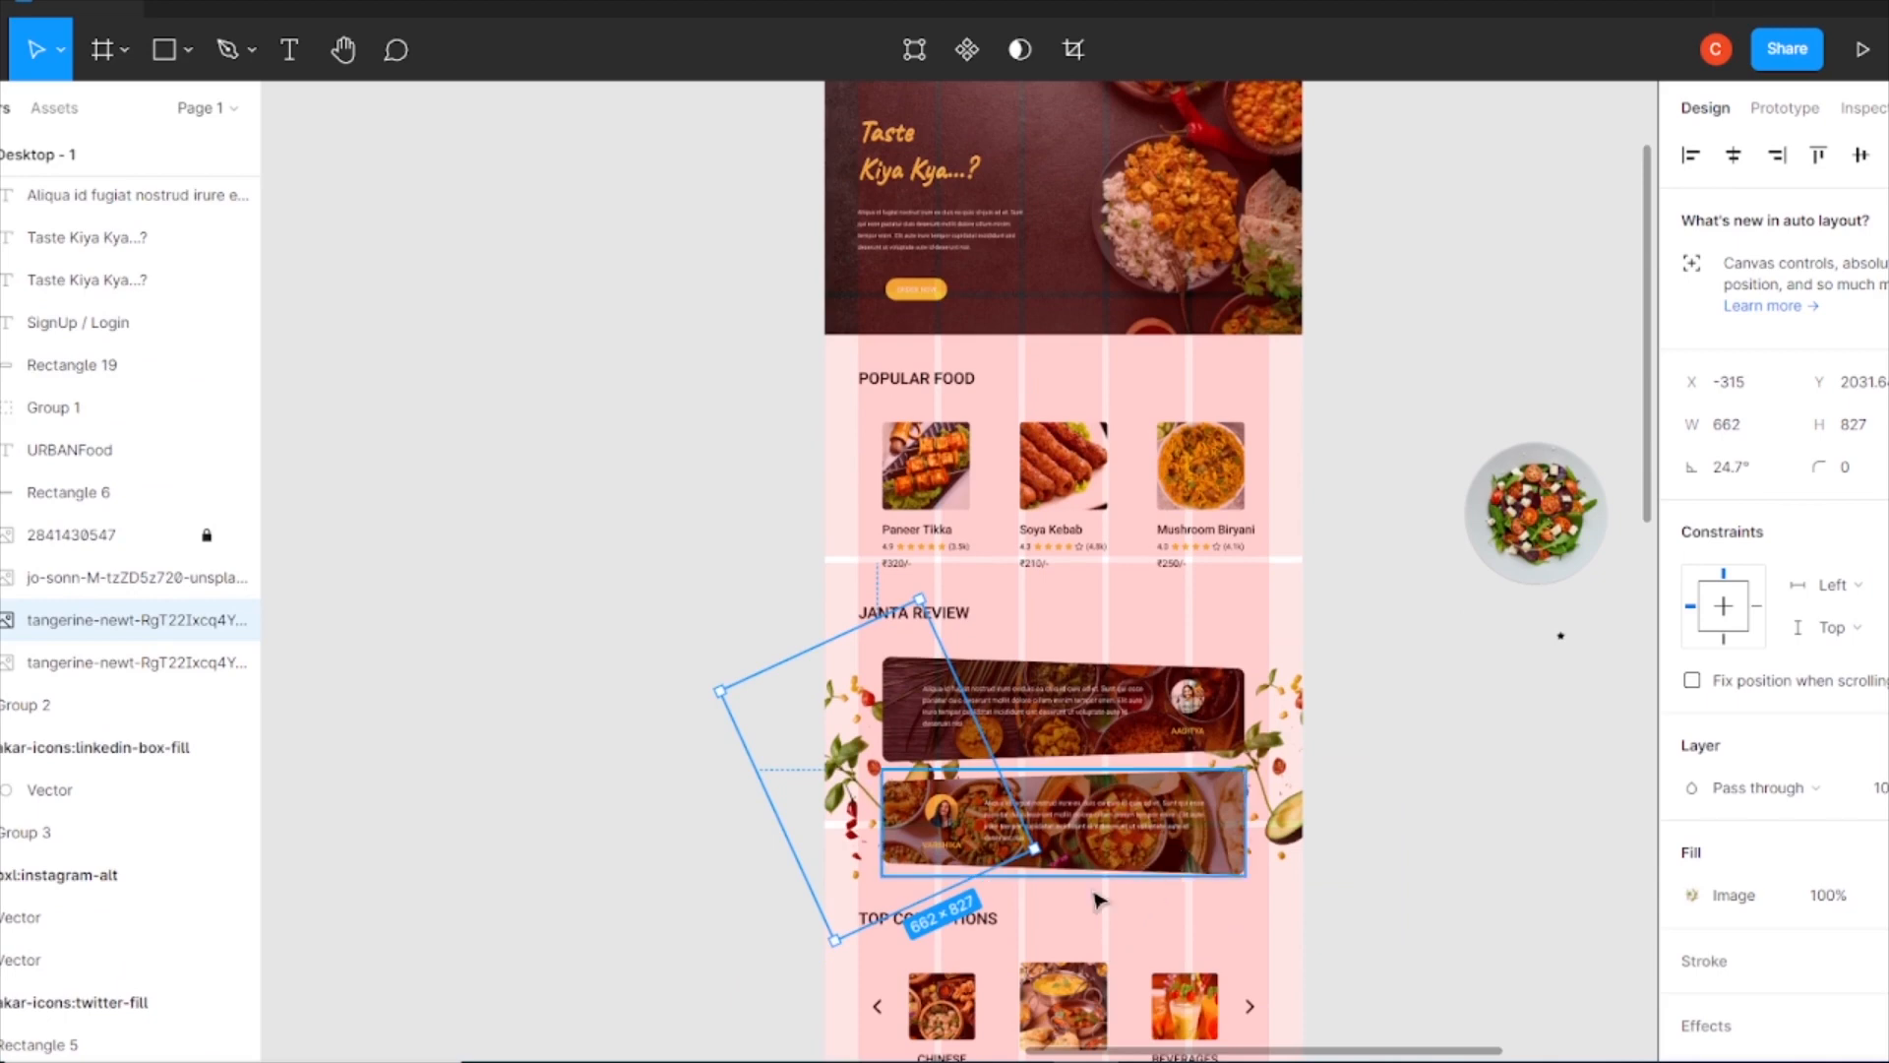
drag(963, 669, 844, 728)
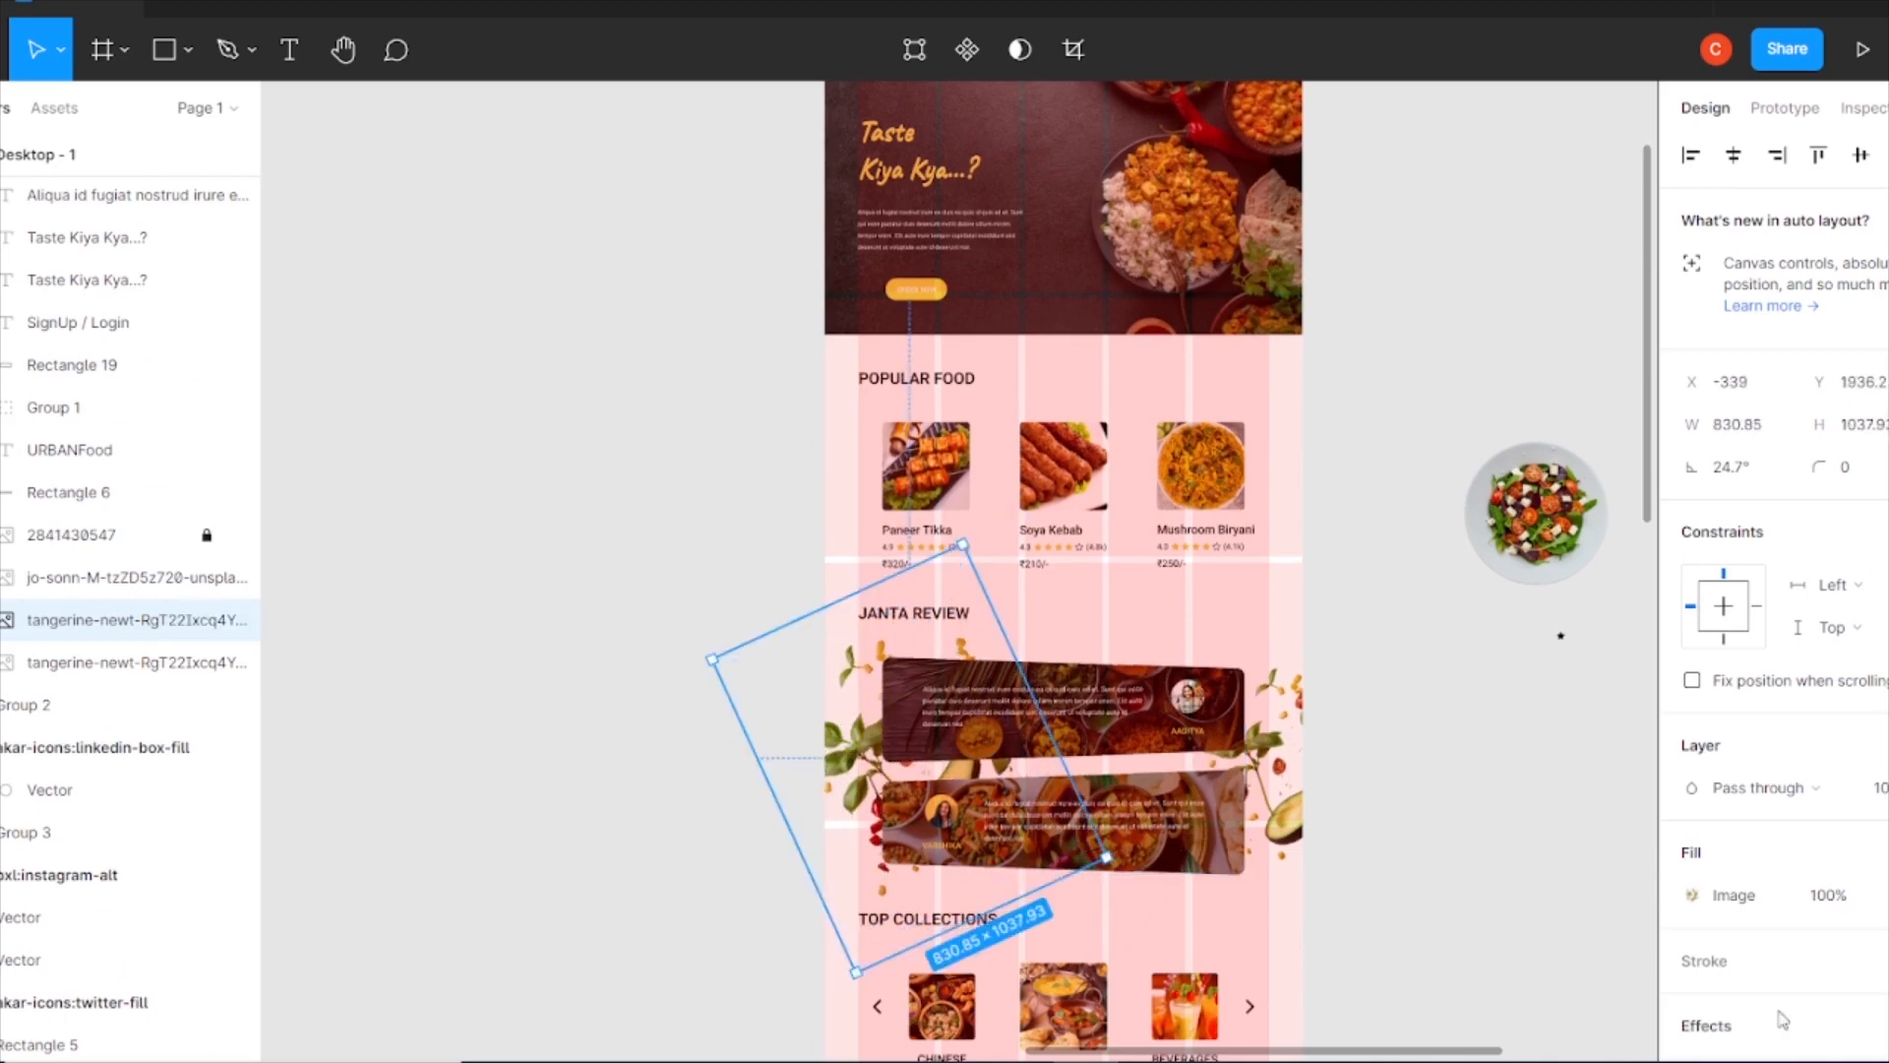
- Try enlarging the avocado image on the right of Janta Review to 915 × 1143 and rotating it to 28.66°
click(1276, 663)
drag(1199, 631, 1198, 554)
drag(1299, 708, 1265, 747)
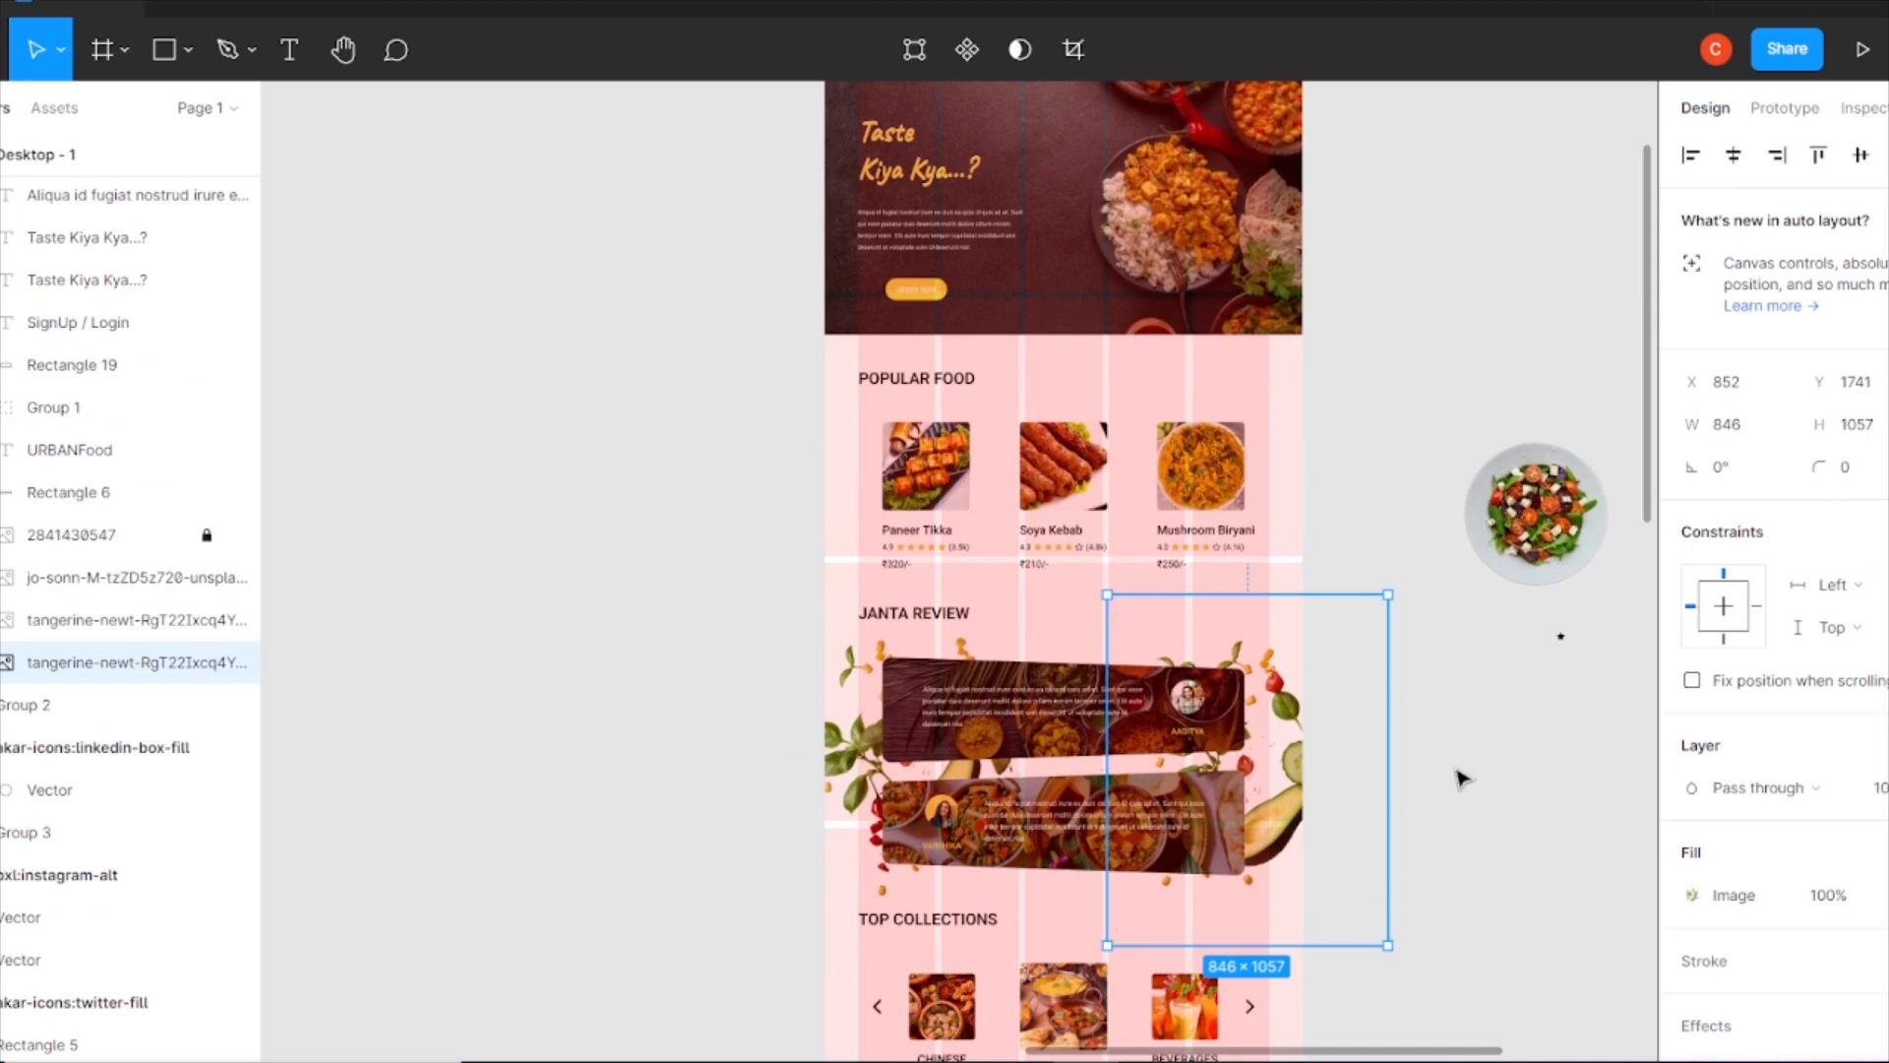
drag(1301, 813, 1306, 769)
drag(1152, 764, 1129, 764)
drag(1442, 966, 1511, 856)
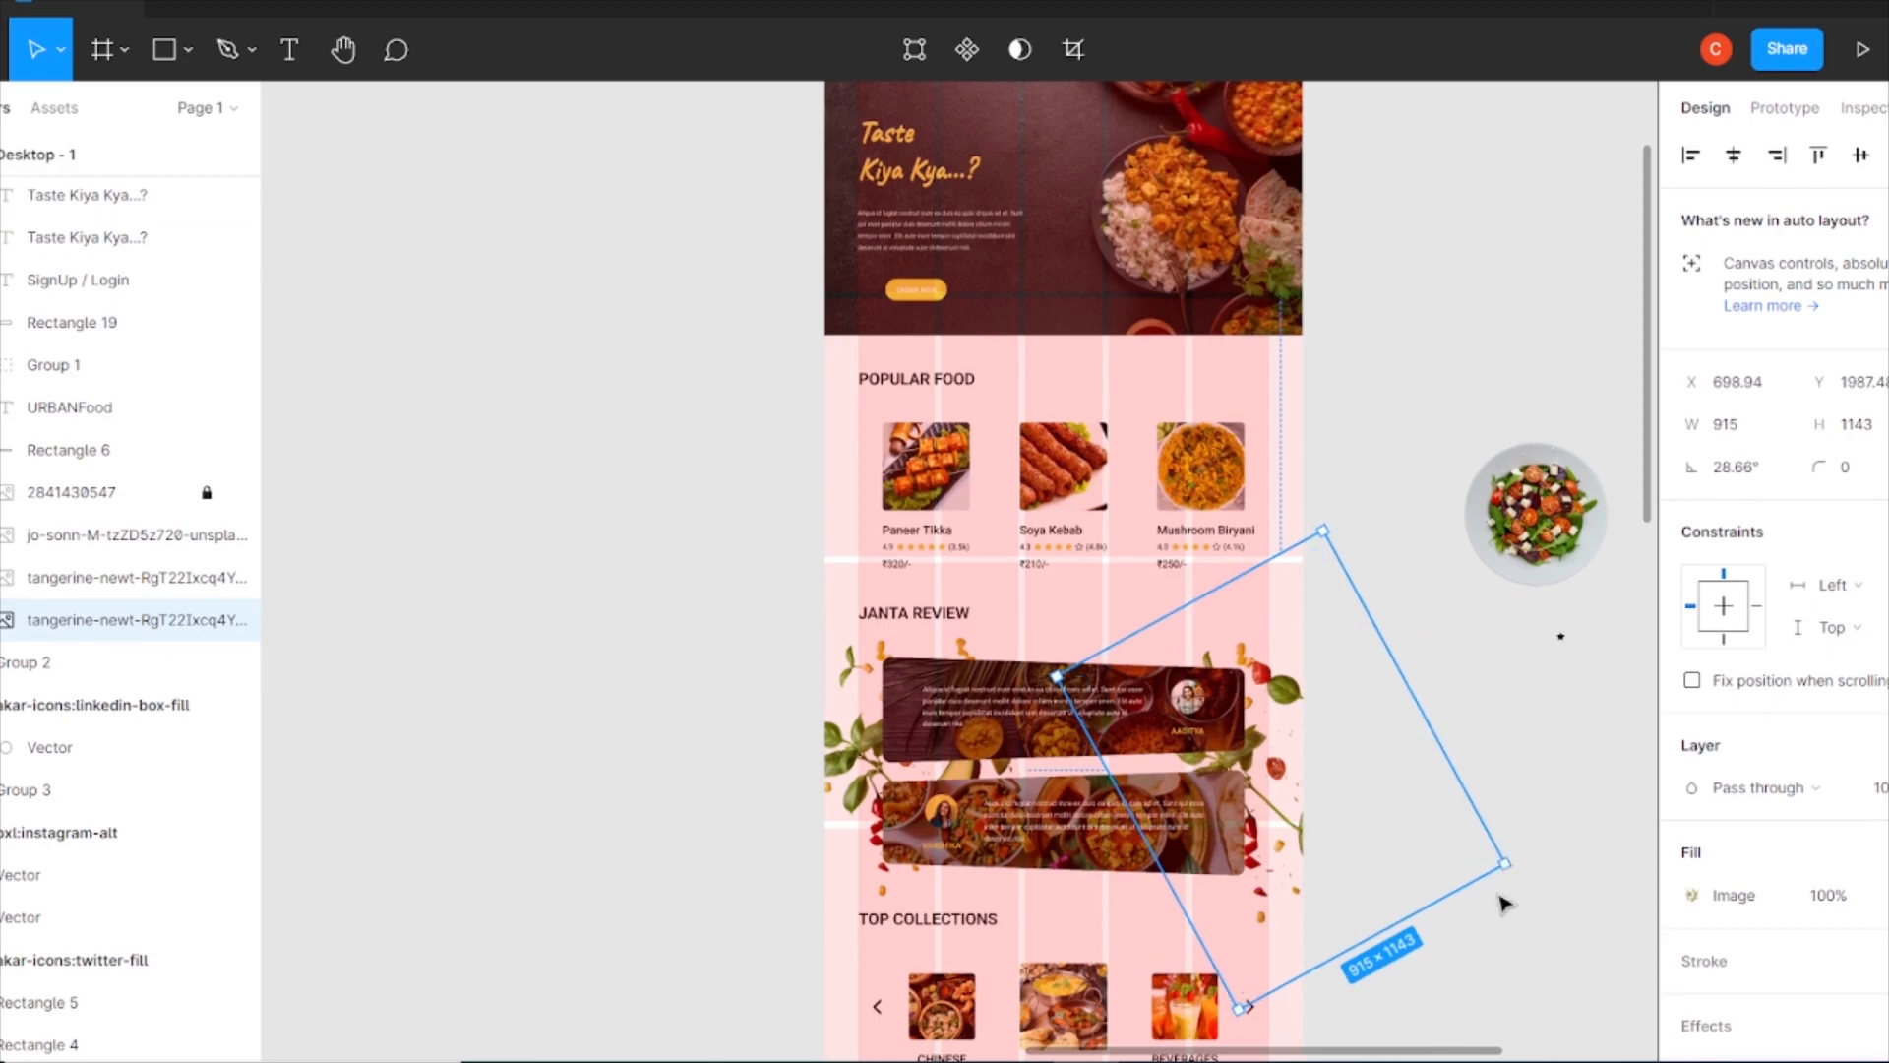
- Delete the right-hand avocado image and move the left copy into its place, rotated to -54.76°
key(Delete)
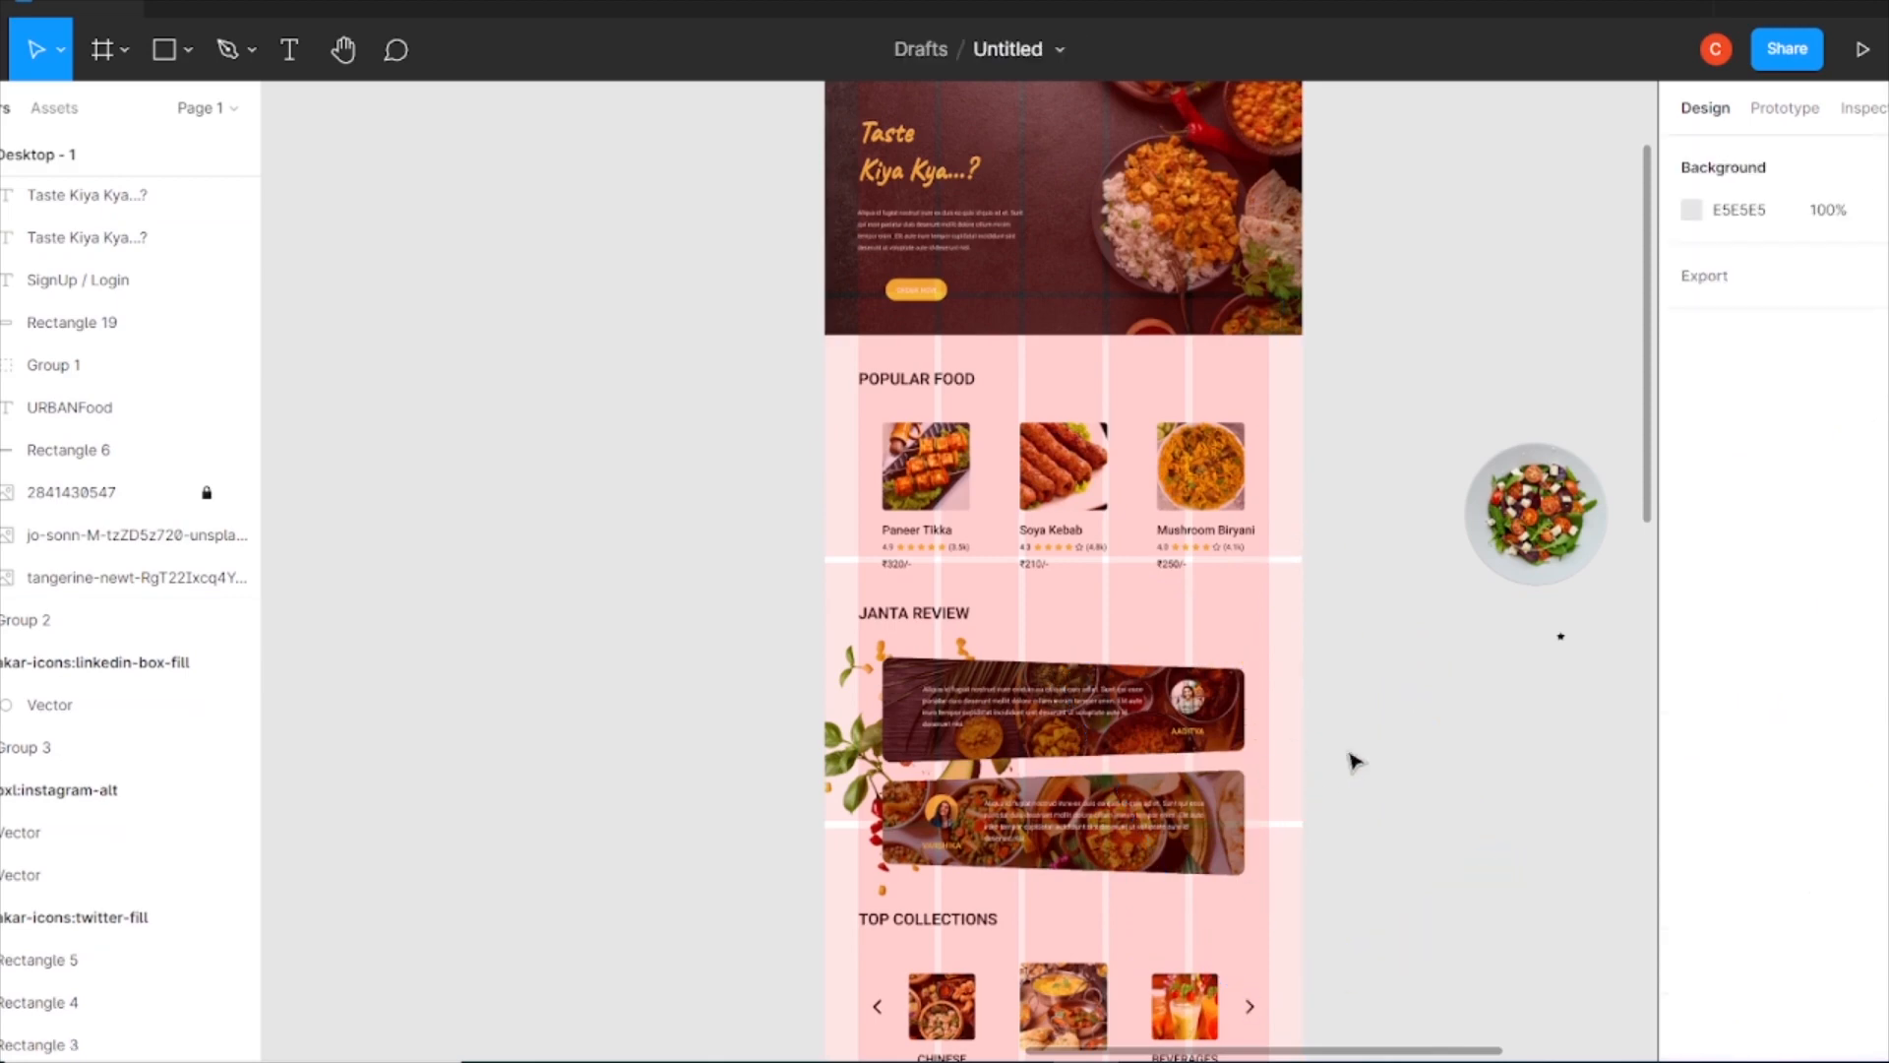
drag(1025, 765, 1334, 765)
drag(1426, 864, 1166, 965)
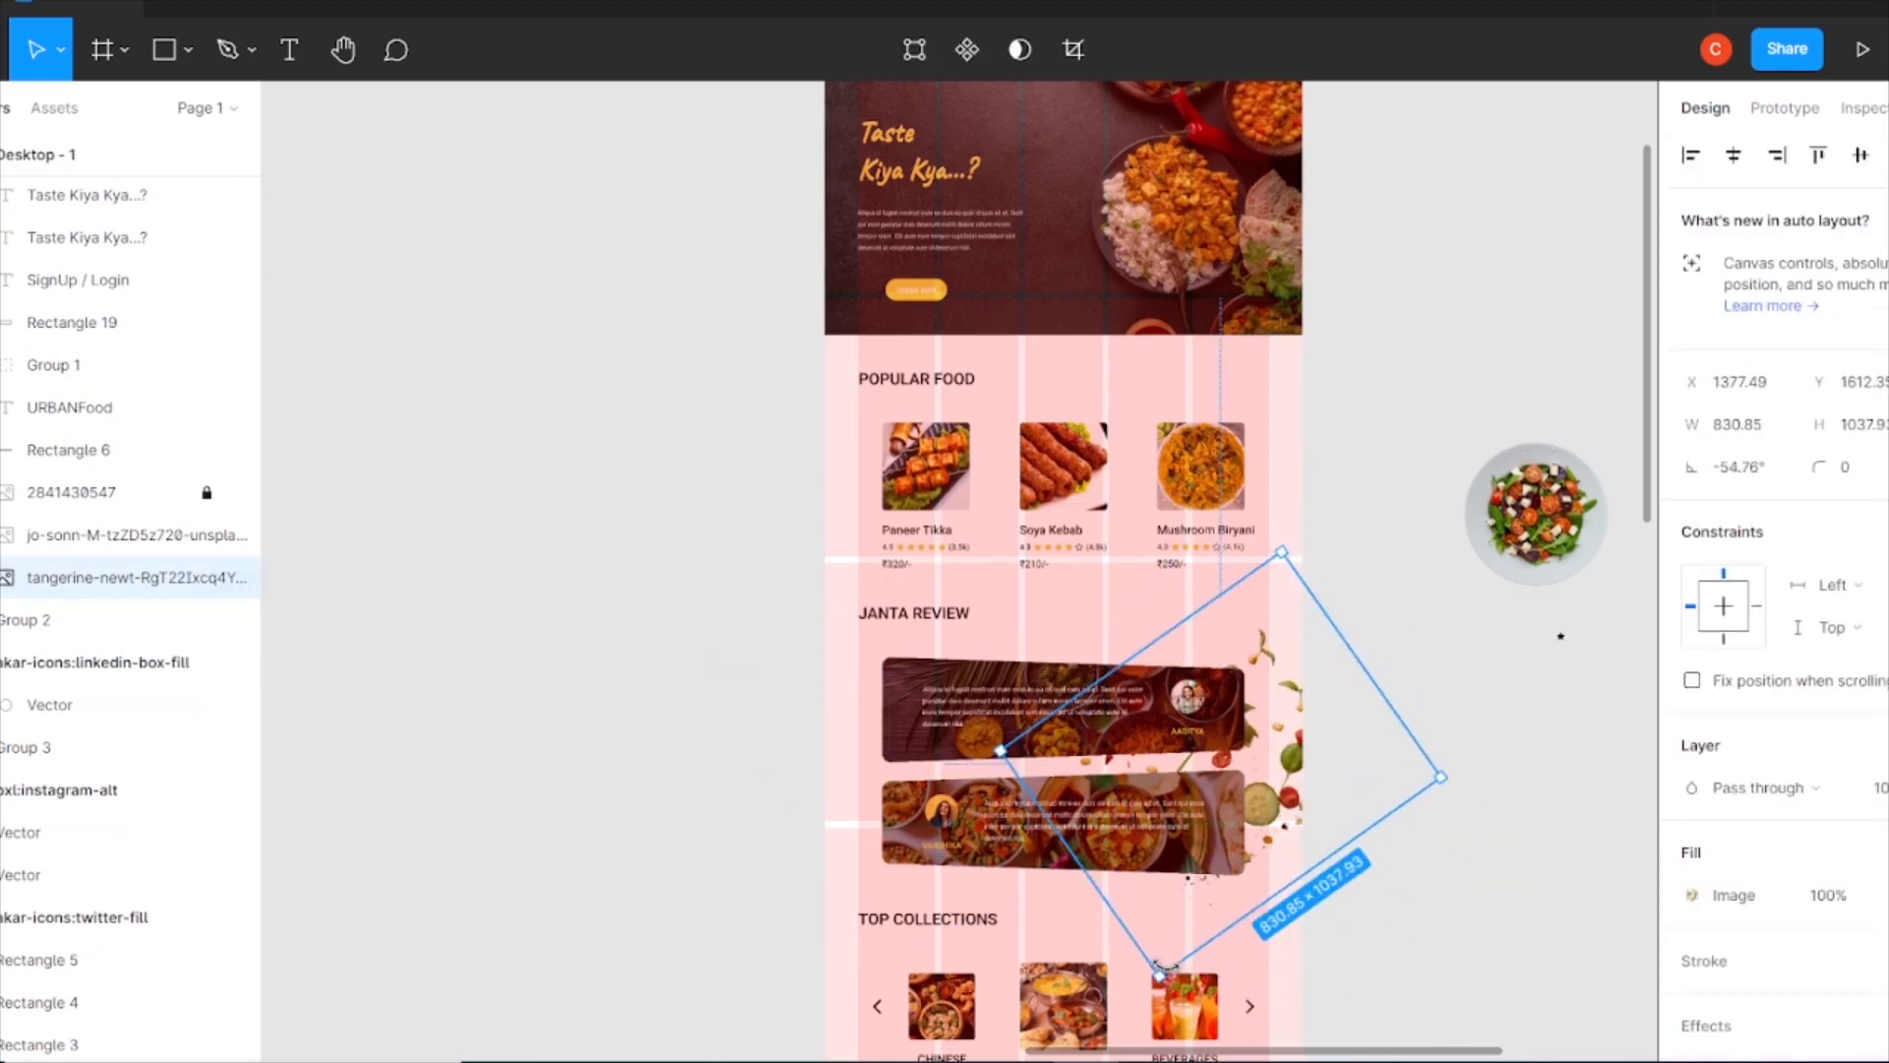
- Rotate the avocado image beside Janta Review to -23.21° and enlarge it to 918.67 × 1147.64
drag(1458, 781, 1438, 667)
mouse_move(1236, 768)
mouse_down()
mouse_move(1263, 772)
mouse_move(1235, 781)
mouse_up()
drag(1431, 680, 1503, 626)
drag(1301, 757, 1356, 766)
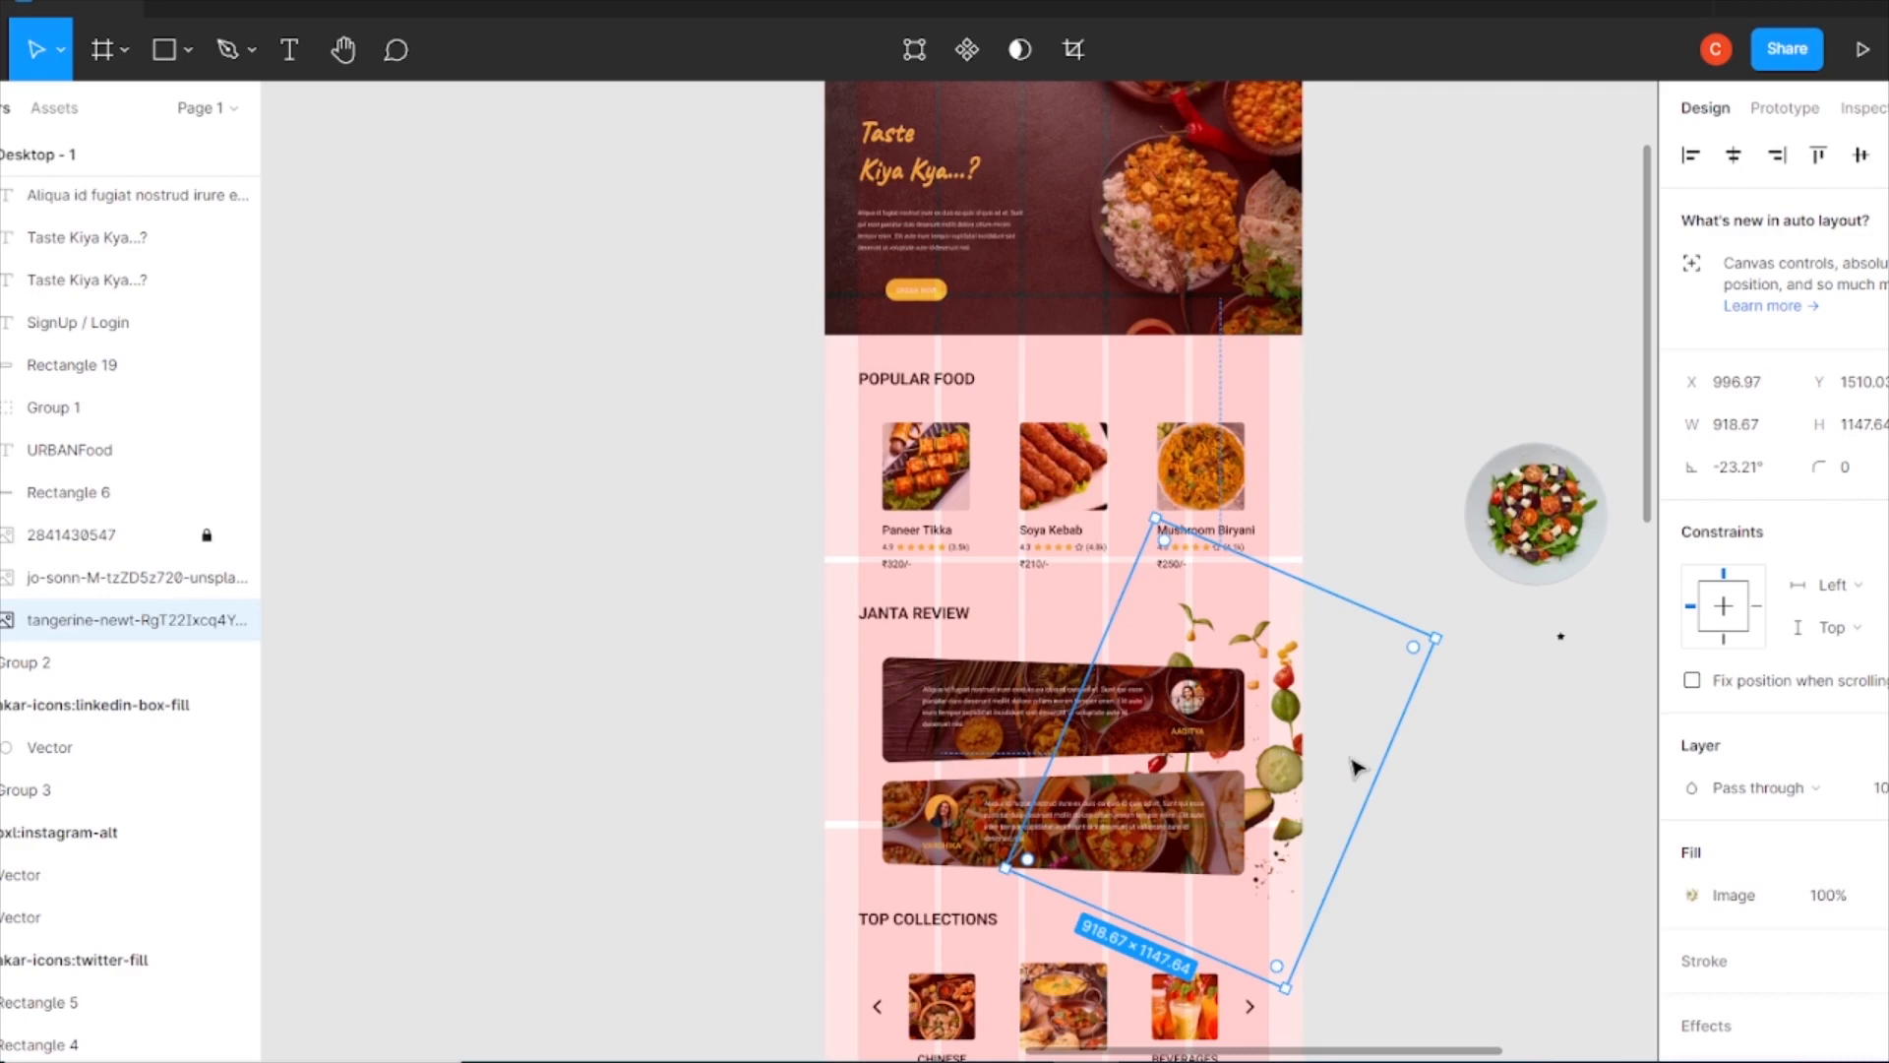
click(1526, 843)
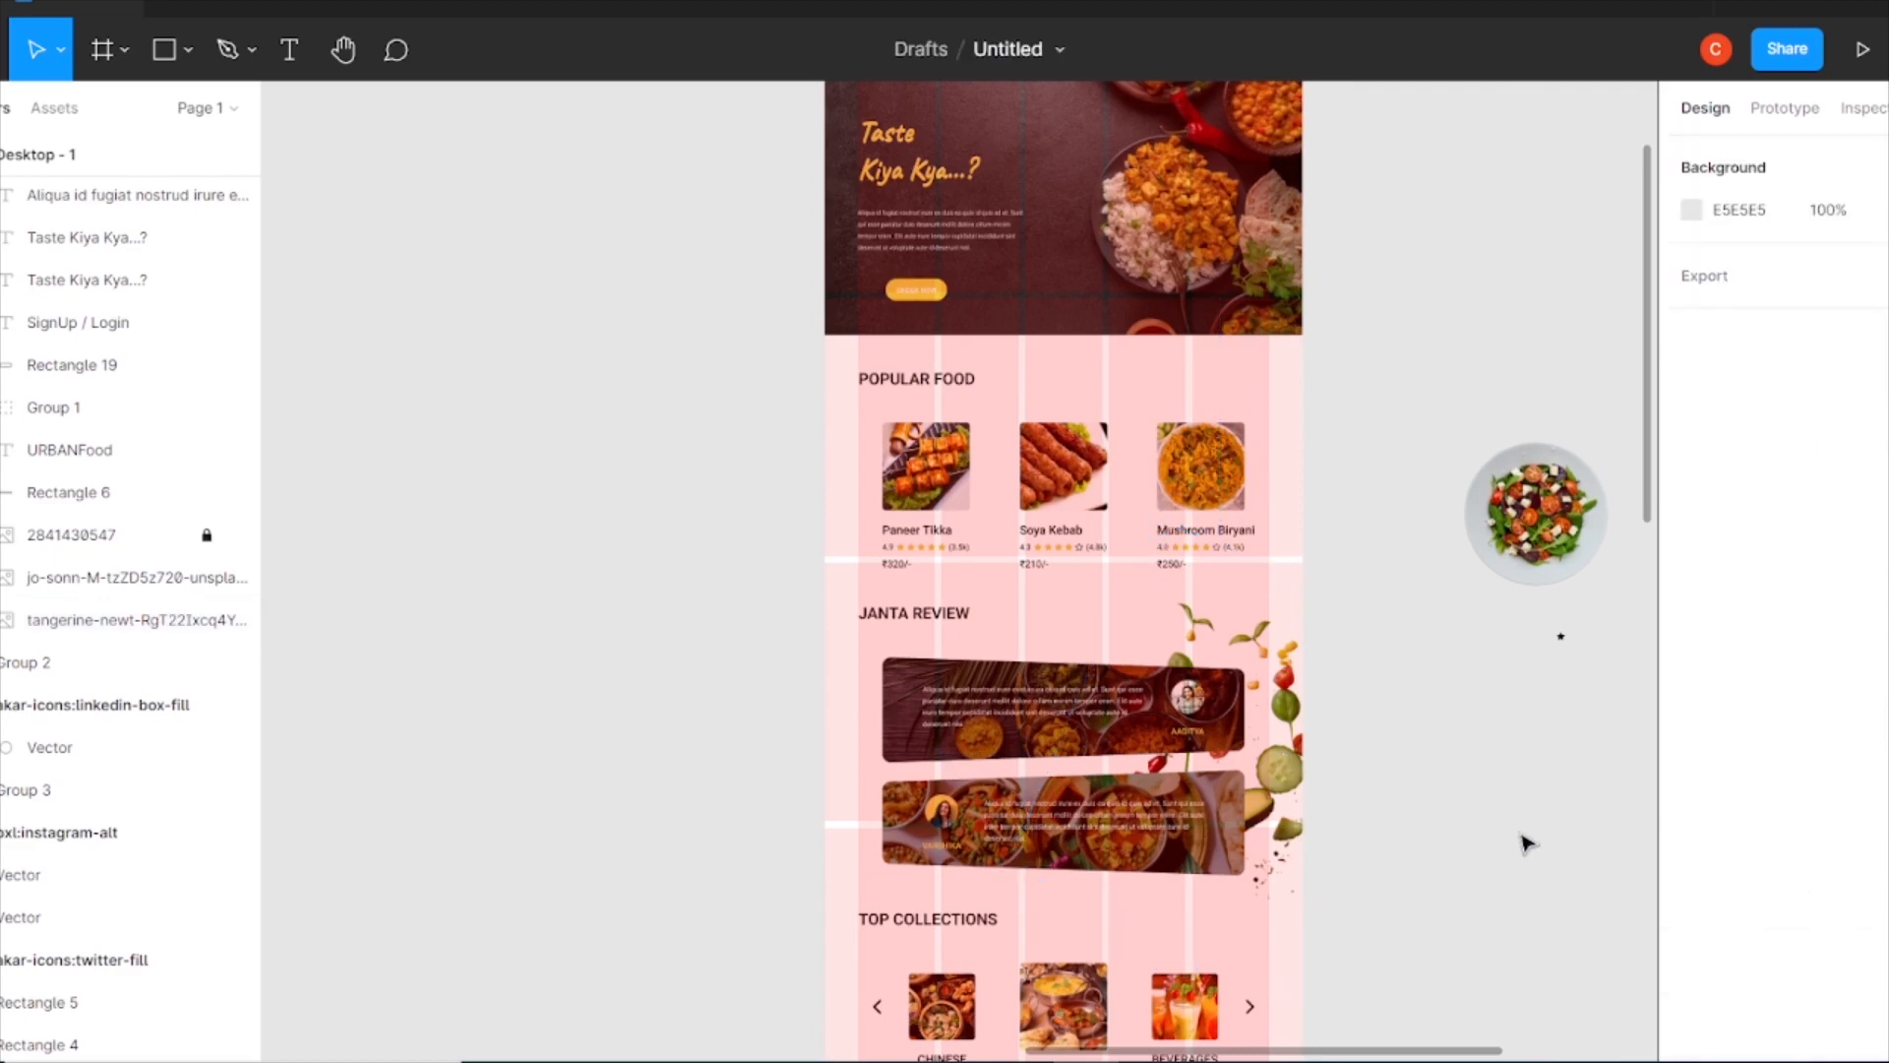
- Arrange the spare social icons outside the page in an aligned vertical column with even 32 spacing and group them
scroll(1319, 686, down, 4)
key(ctrl+plus)
scroll(1515, 802, right, 7)
scroll(1516, 802, down, 3)
drag(1374, 760, 1318, 836)
drag(1481, 753, 1276, 693)
click(1885, 153)
click(1873, 243)
key(ctrl+g)
- Fill the vertical social icon group with yellow EFC73B
scroll(1703, 836, down, 2)
click(1695, 831)
click(1374, 932)
click(1633, 368)
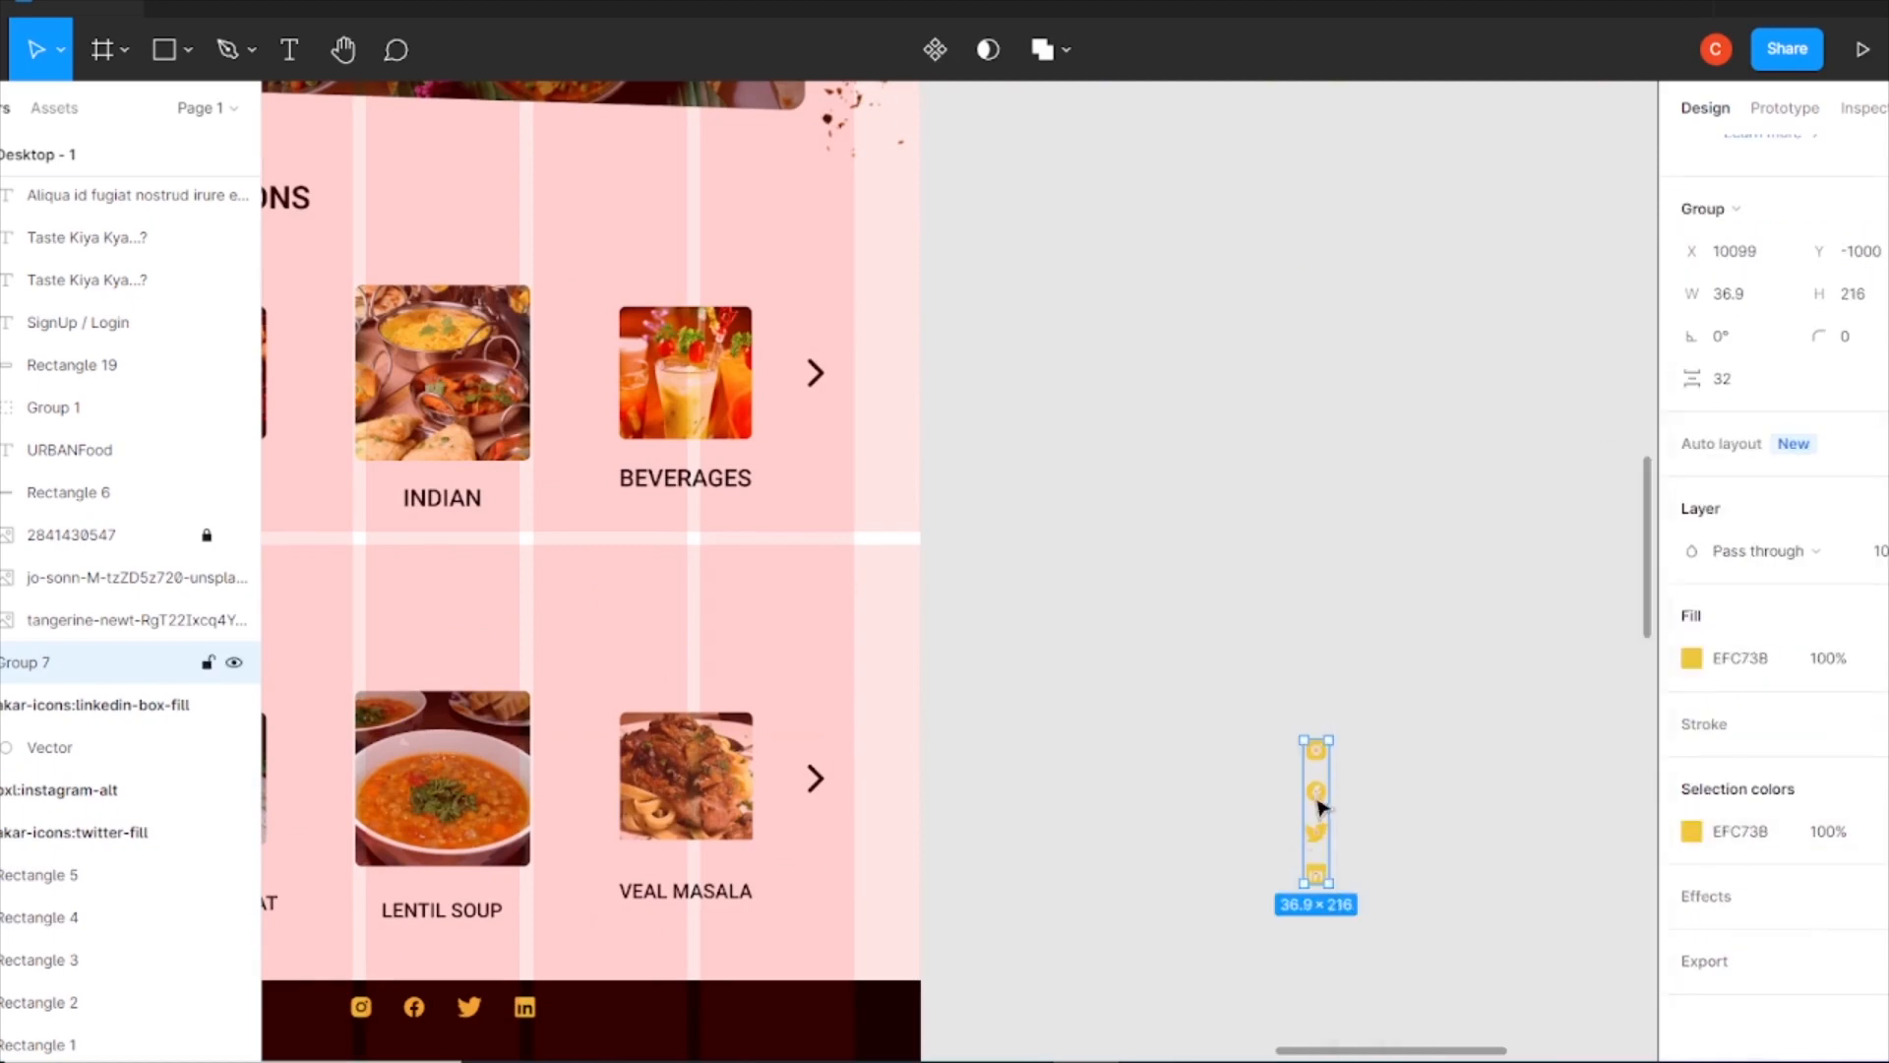
- Move the vertical social icon group into the page, onto the food plate in the hero section
drag(1317, 800, 815, 554)
key(ctrl+minus)
drag(741, 123, 943, 828)
click(705, 177)
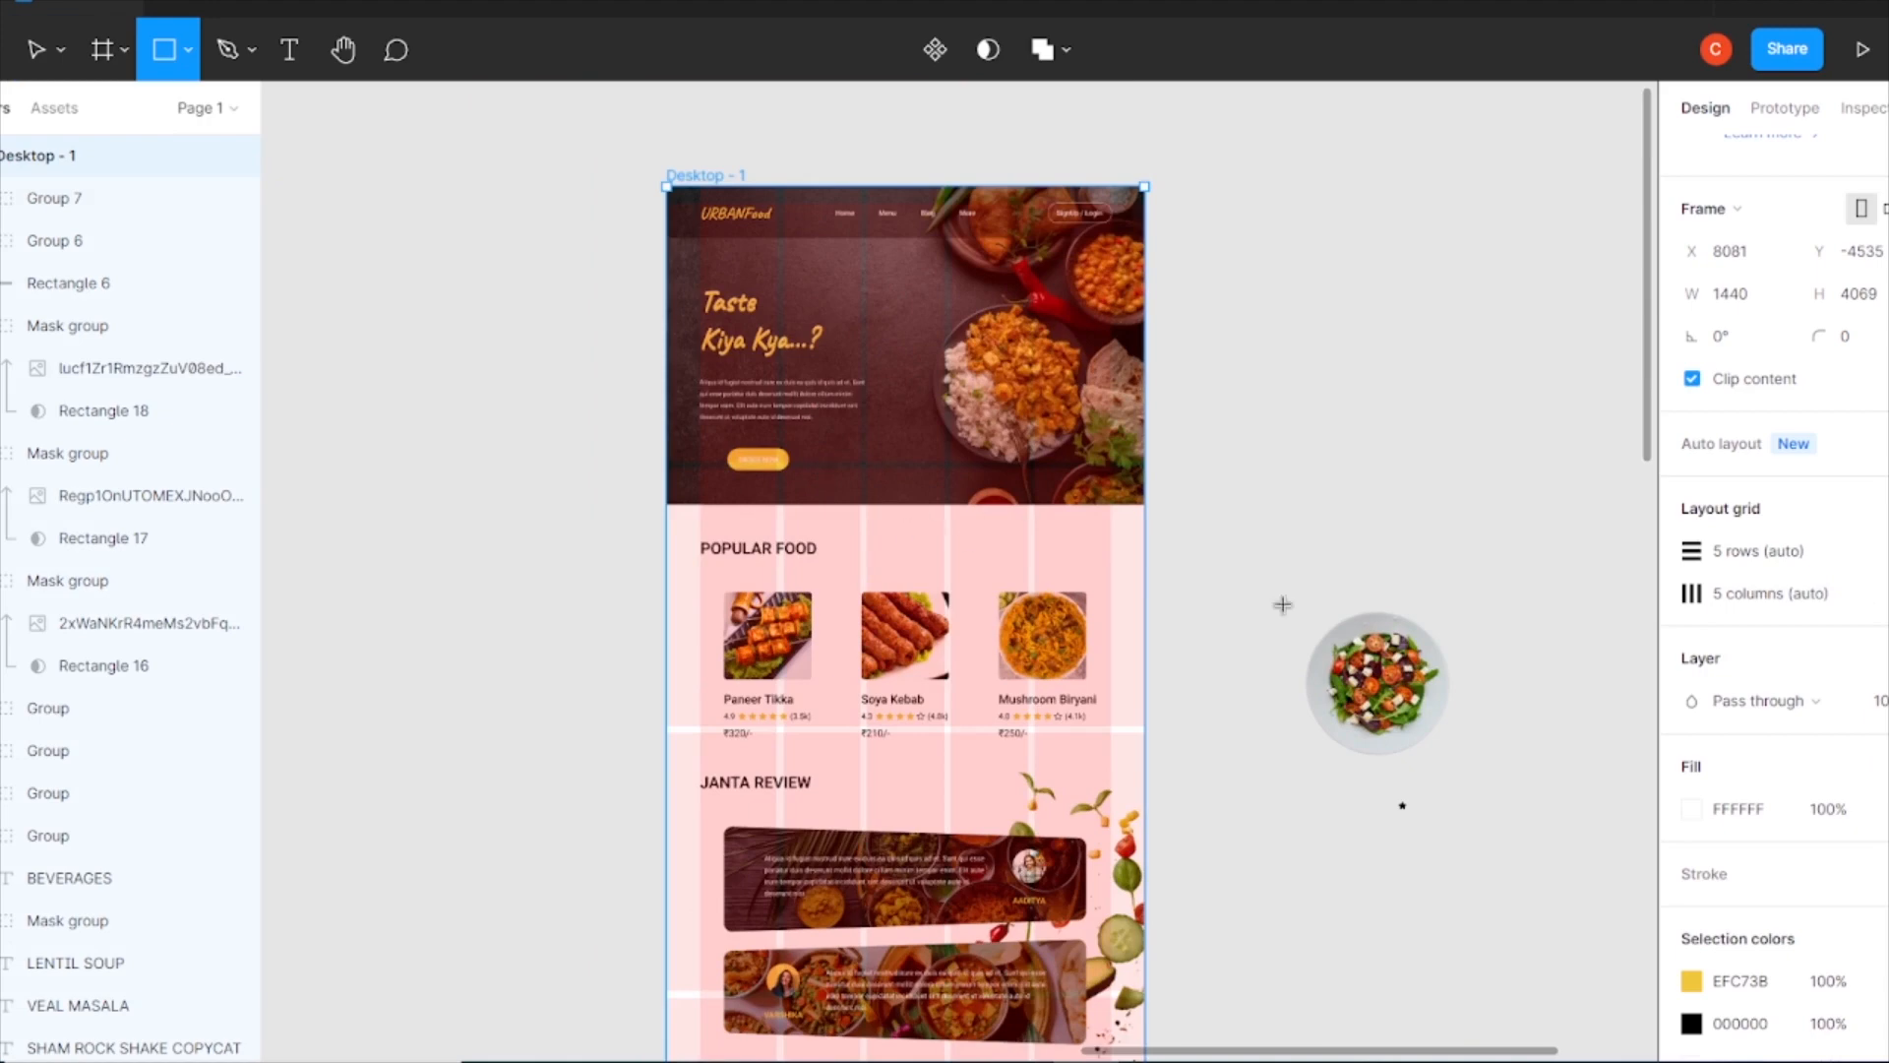
scroll(1132, 571, down, 8)
key(v)
drag(1092, 519, 1035, 143)
scroll(1053, 246, up, 3)
key(ctrl+plus)
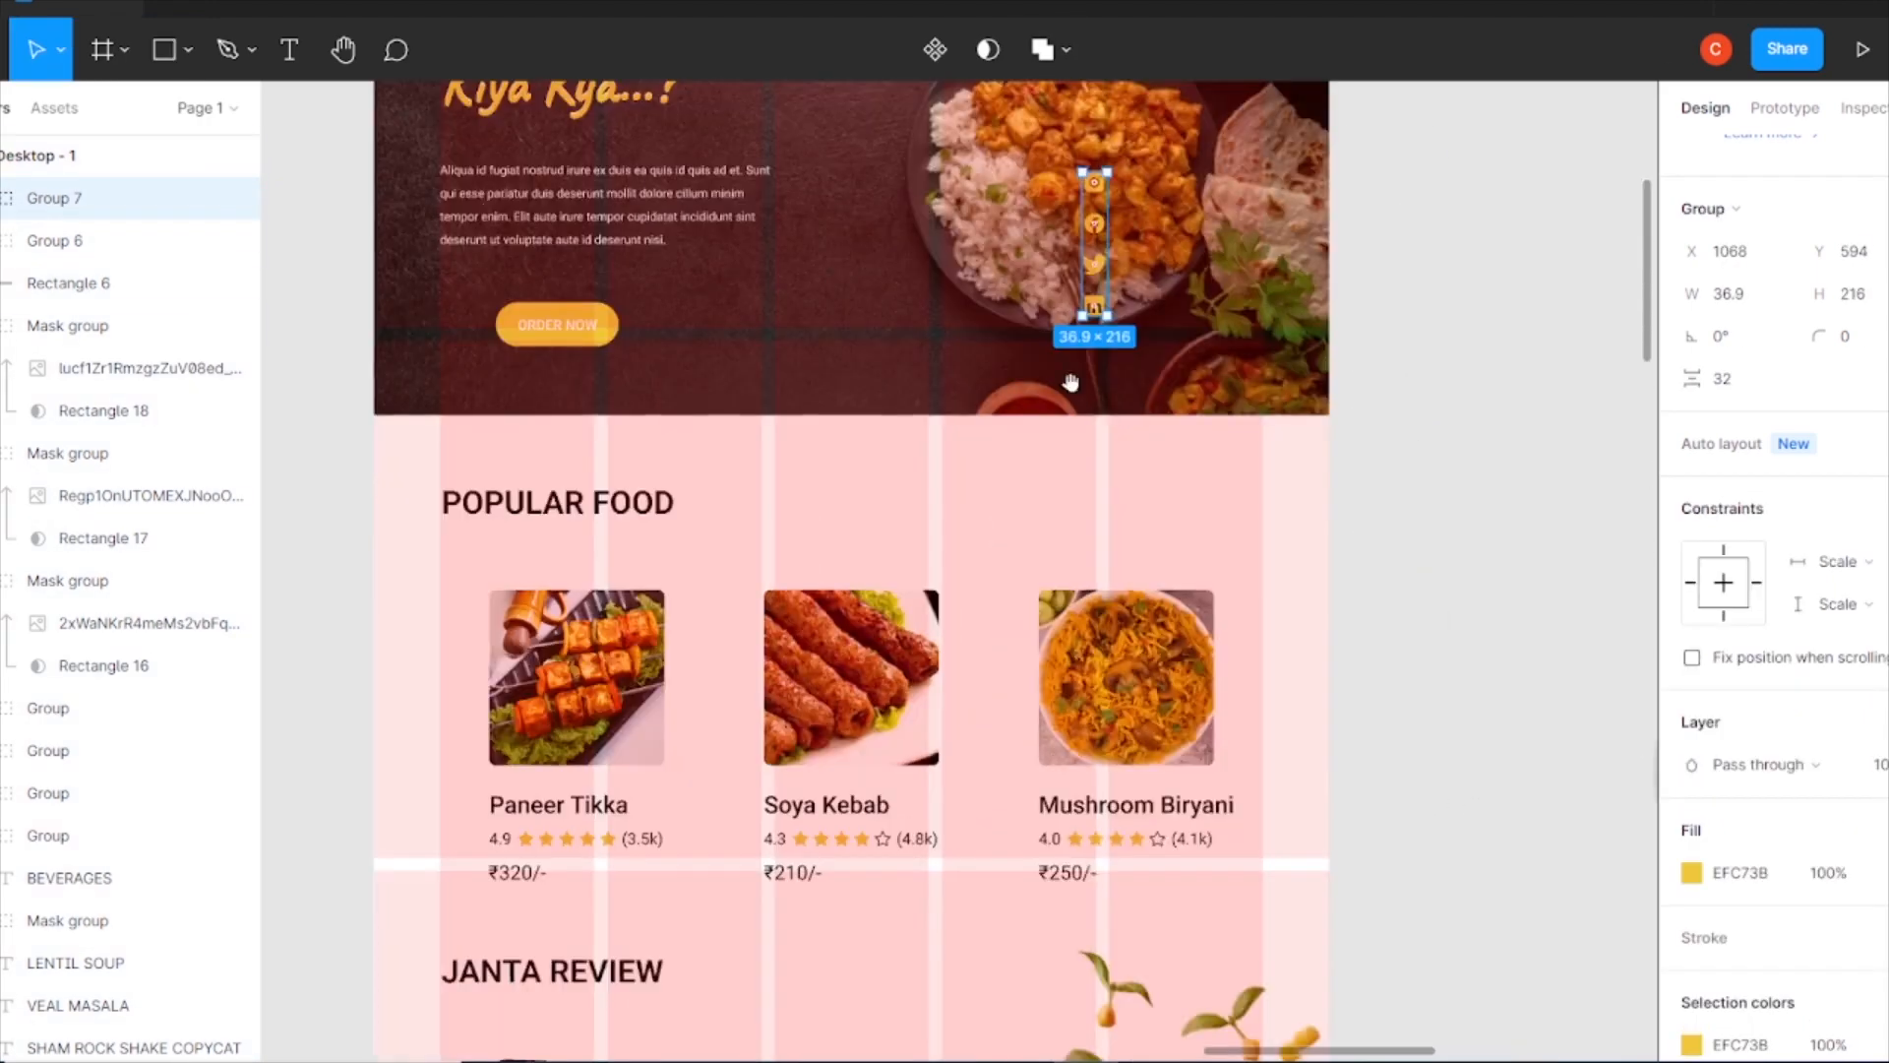
- Draw a 100 × 361 rectangle at the hero's right edge and round its two left corners with radius 25
scroll(1071, 383, up, 4)
key(r)
drag(1260, 398, 1327, 636)
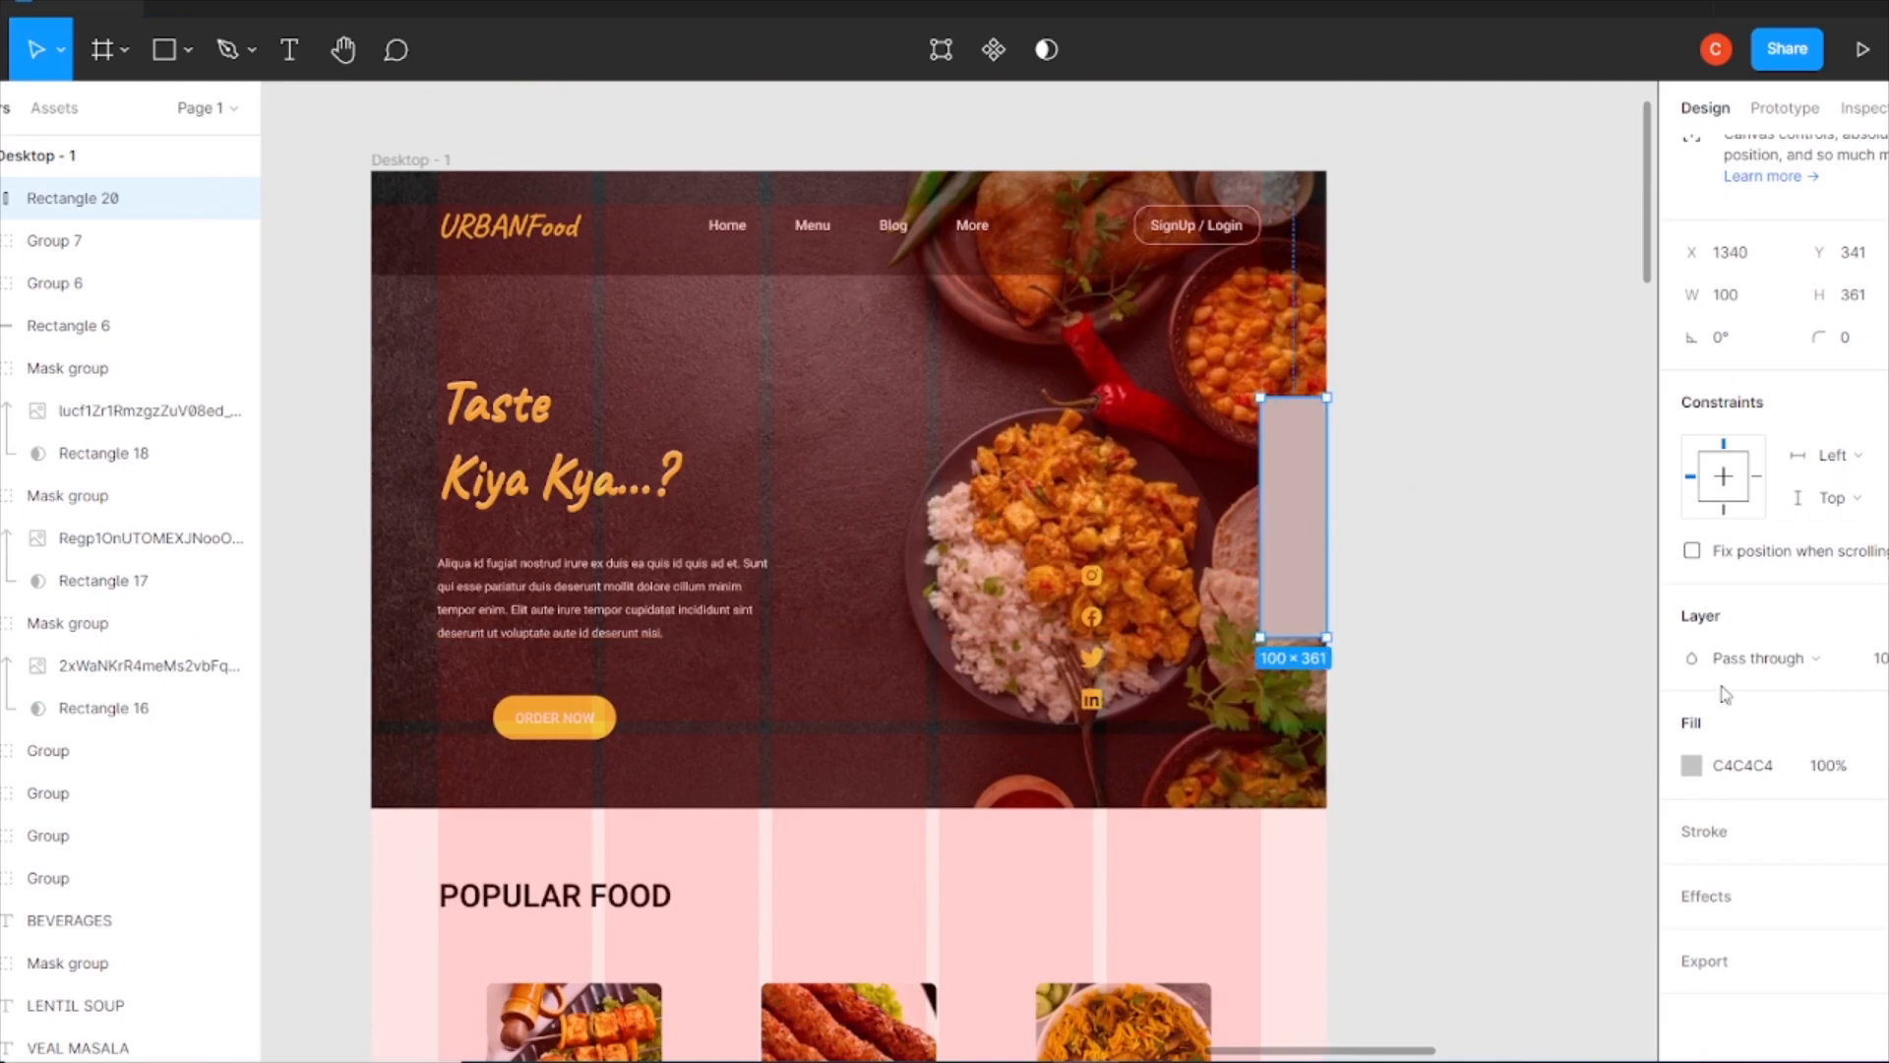
click(1874, 337)
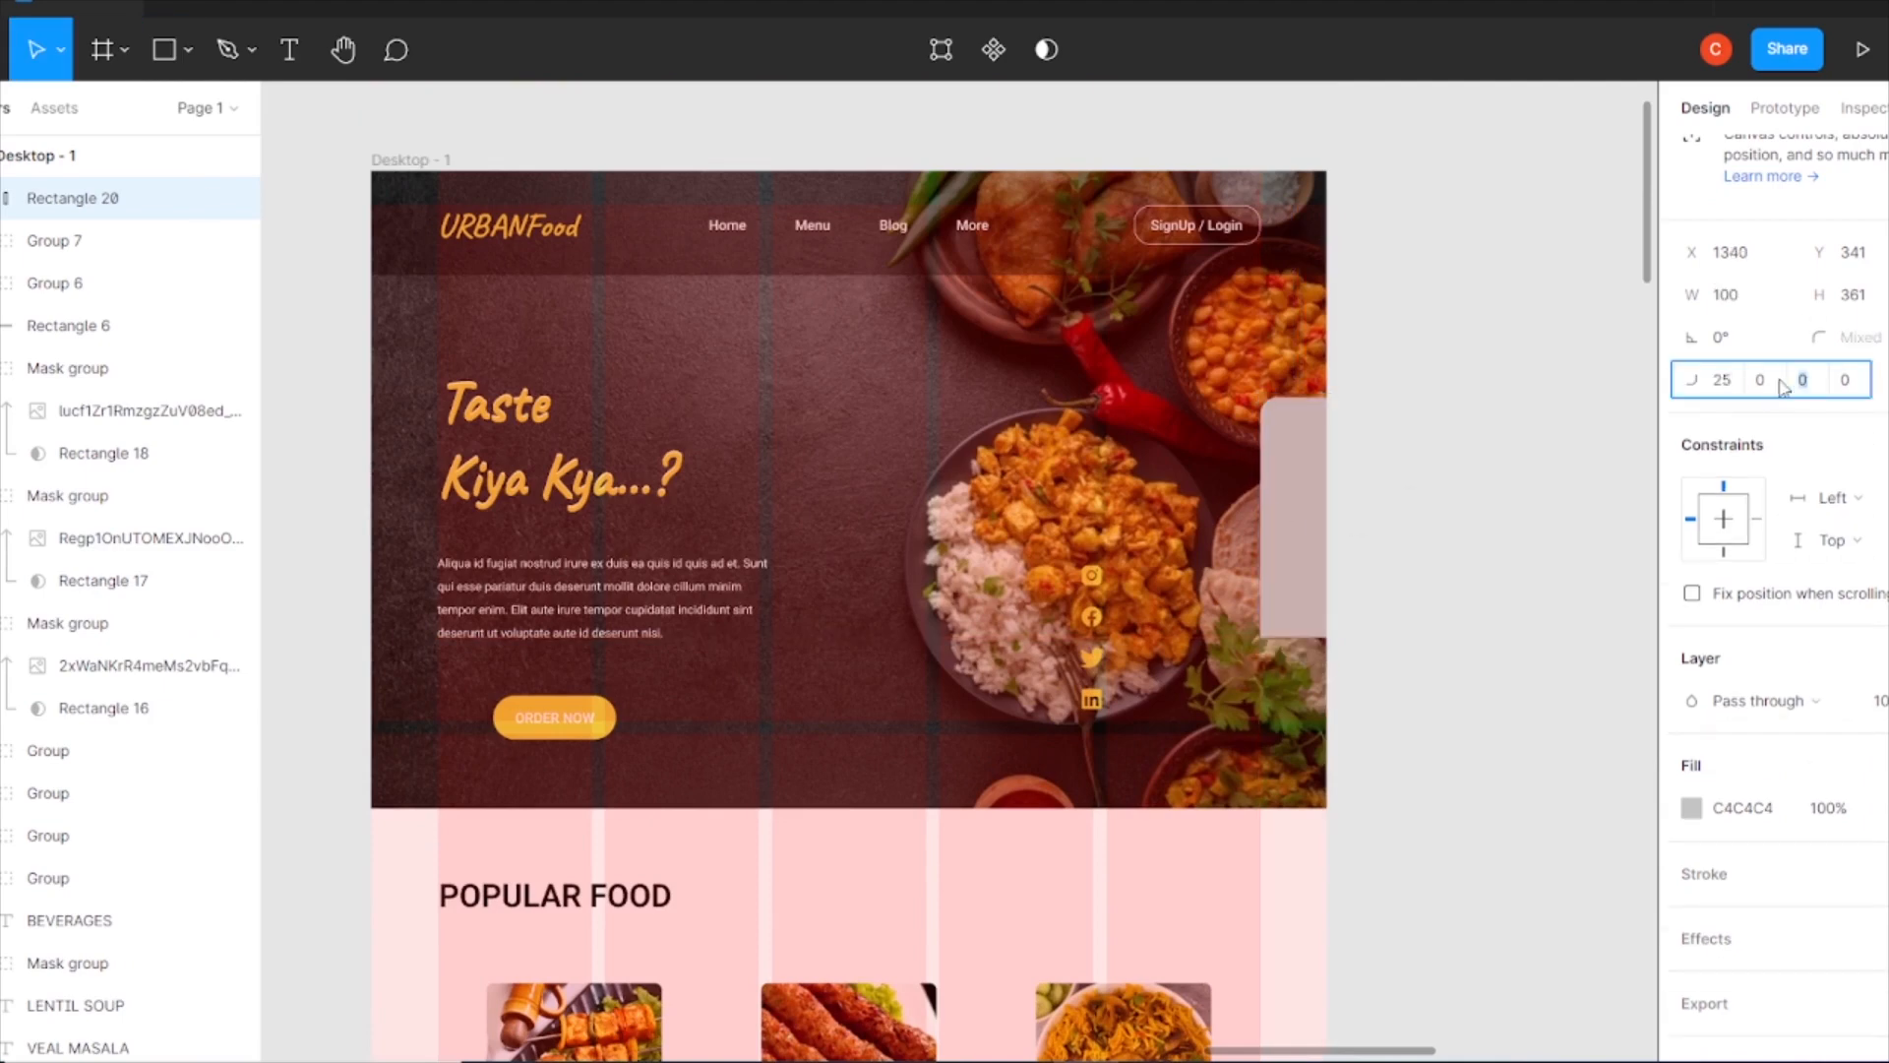
click(1511, 442)
- Place the vertical social icon group on top of the rounded rectangle and shrink the rectangle to 87 × 315
drag(1093, 629, 1299, 515)
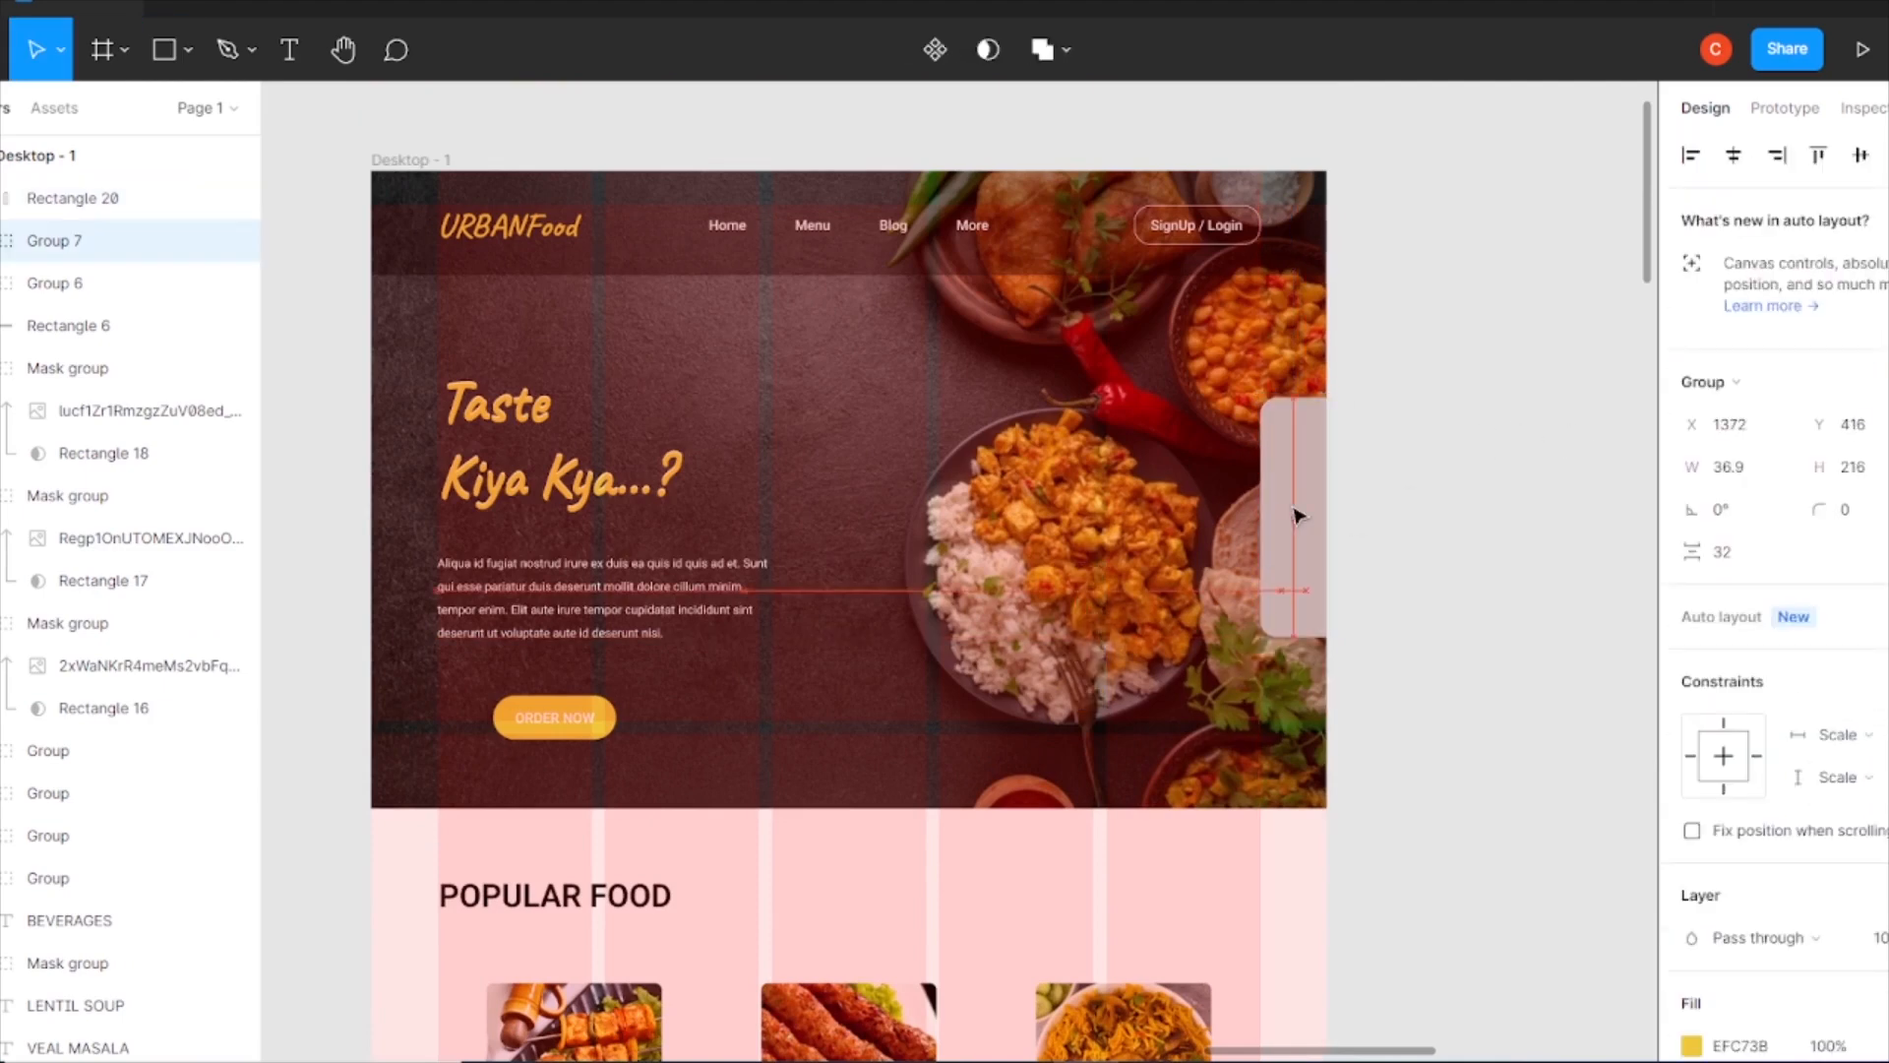
drag(73, 199, 72, 264)
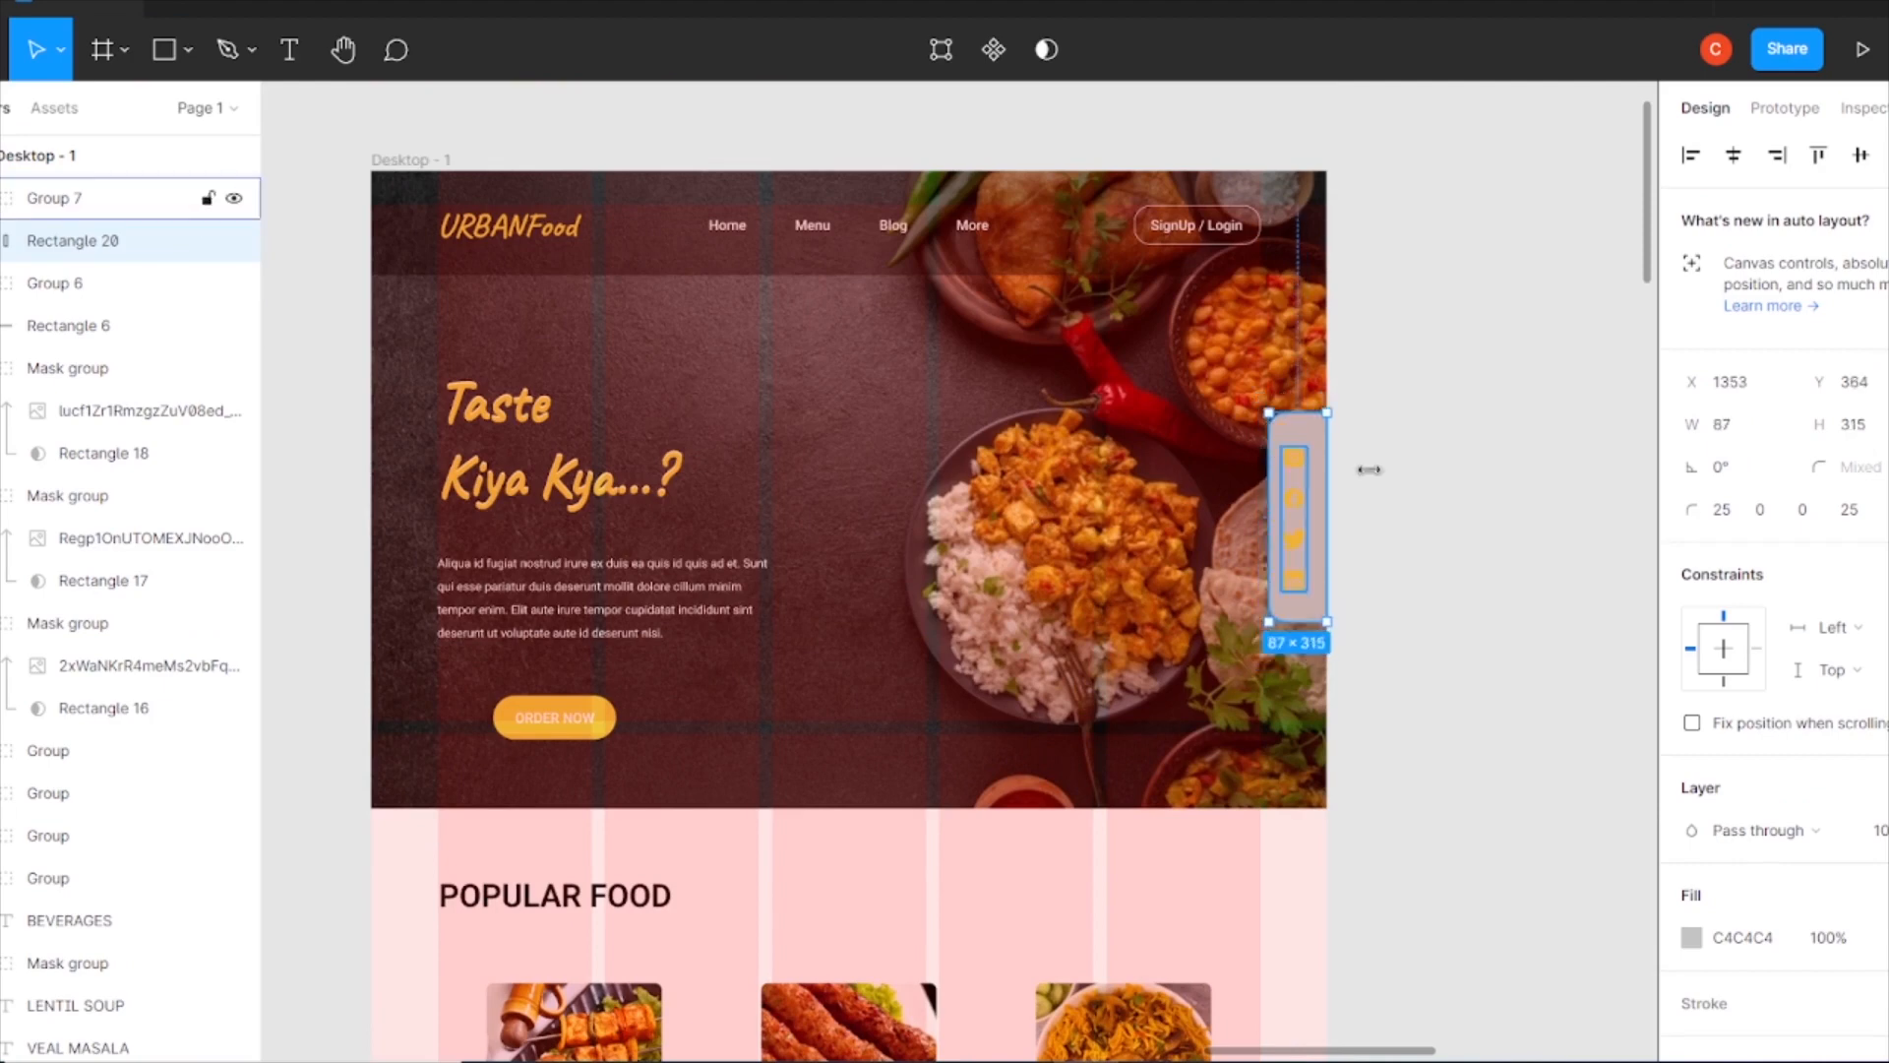
- Align the centres of the vertical social icon group and the rounded rectangle behind it
click(1312, 503)
shift+click(1313, 430)
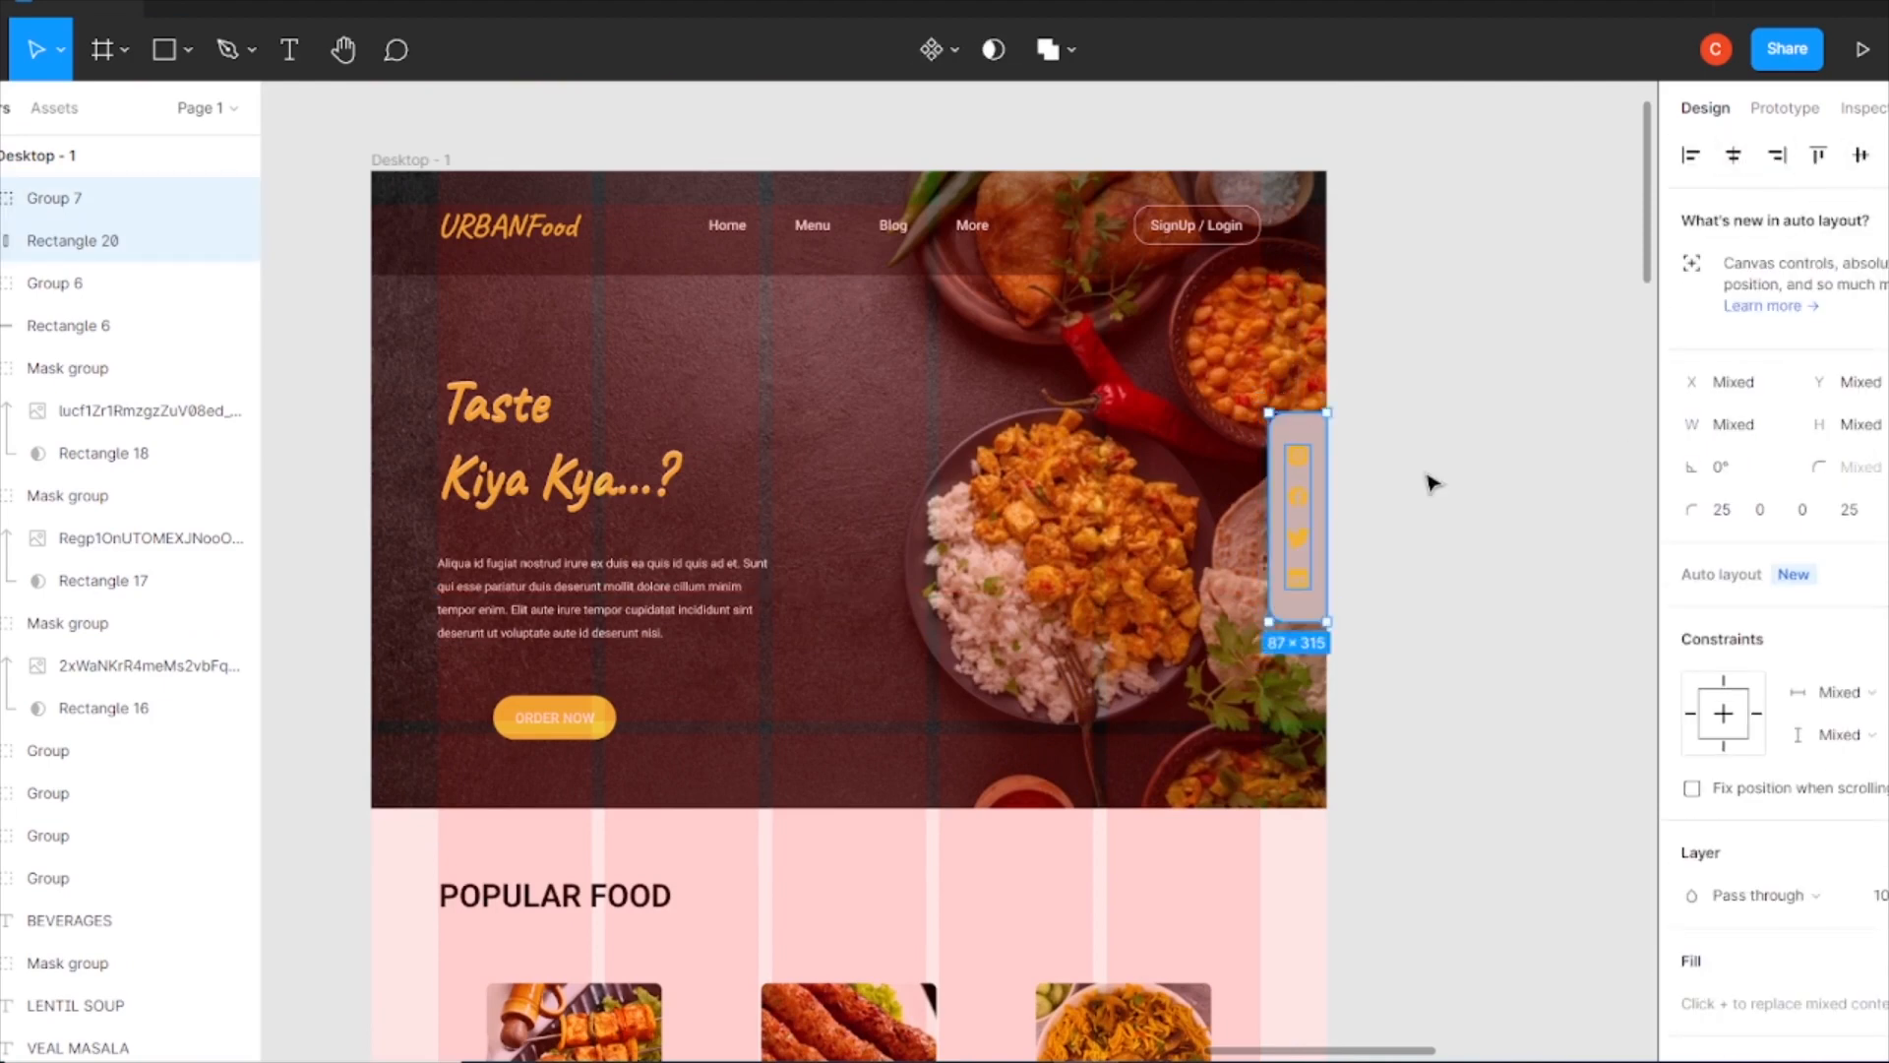
click(1433, 483)
- Give the rounded rectangle a background blur of 15 and lower its fill opacity to 40%
click(1319, 470)
scroll(1766, 714, down, 2)
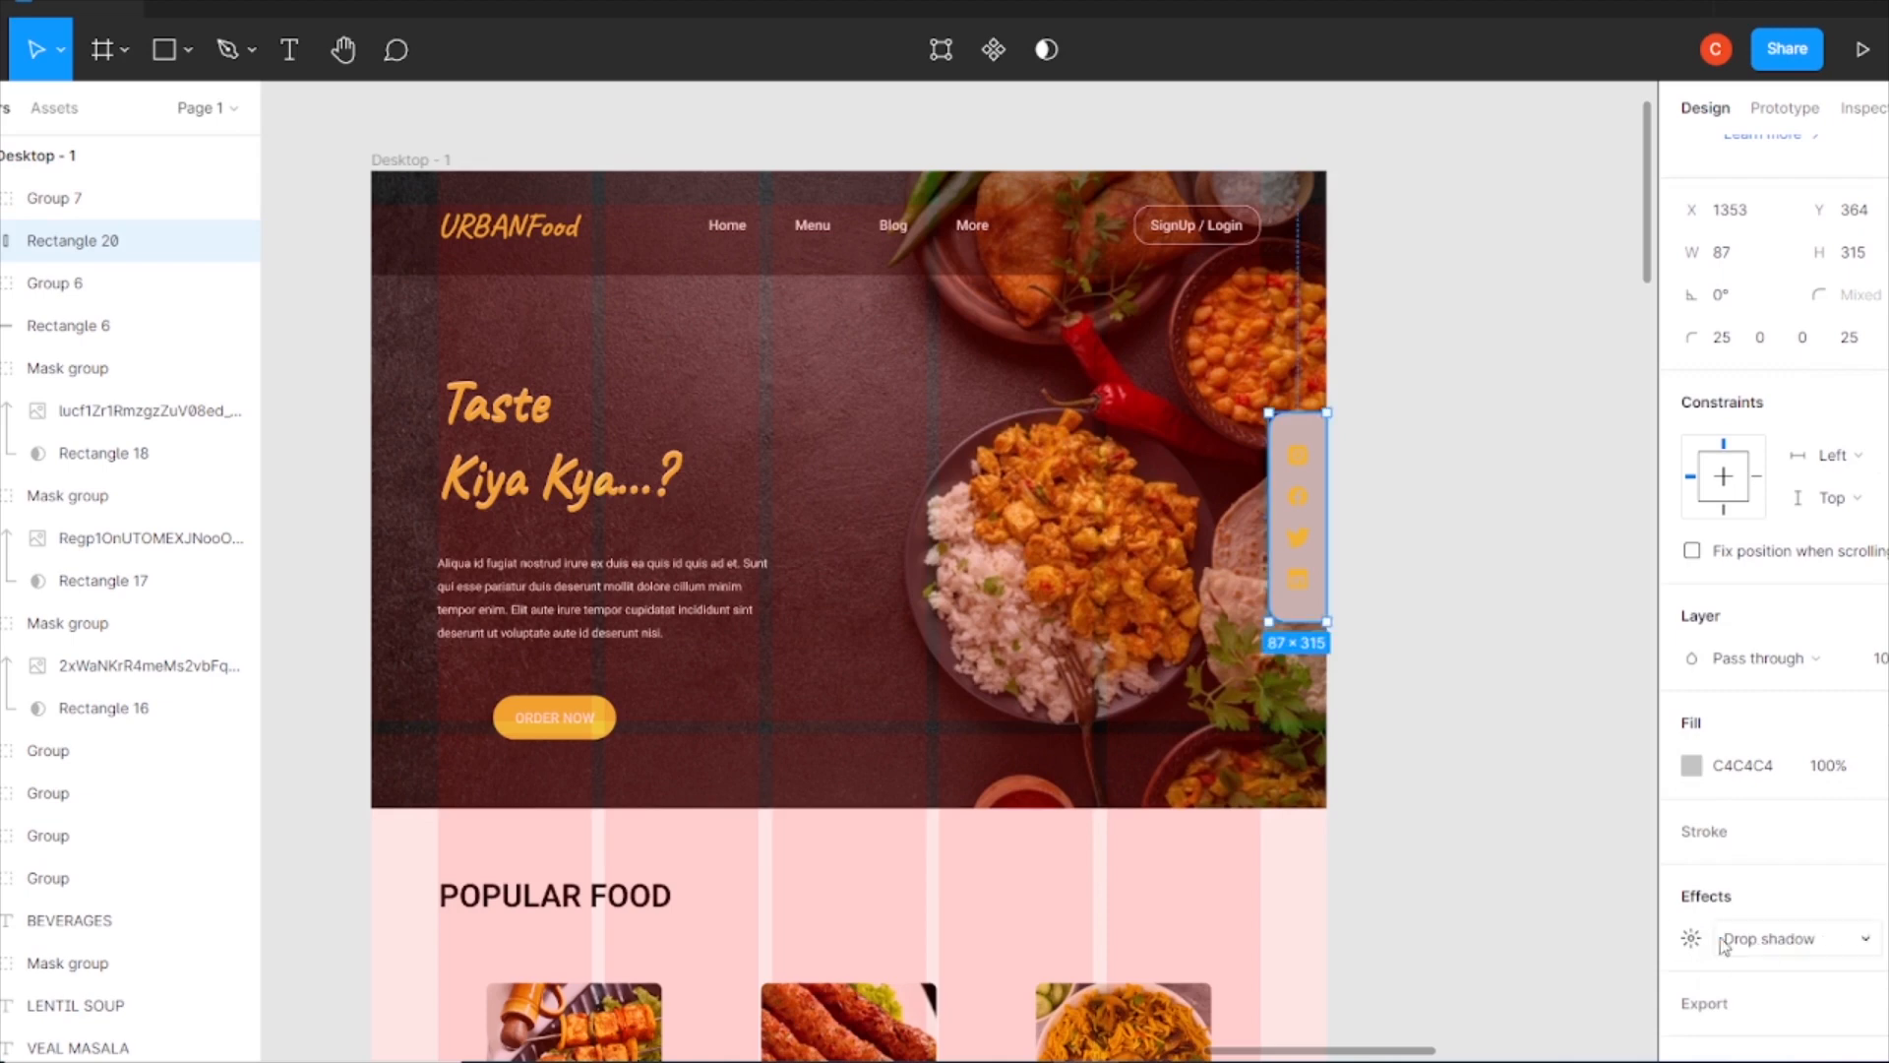
click(1724, 946)
click(1752, 1023)
click(1693, 940)
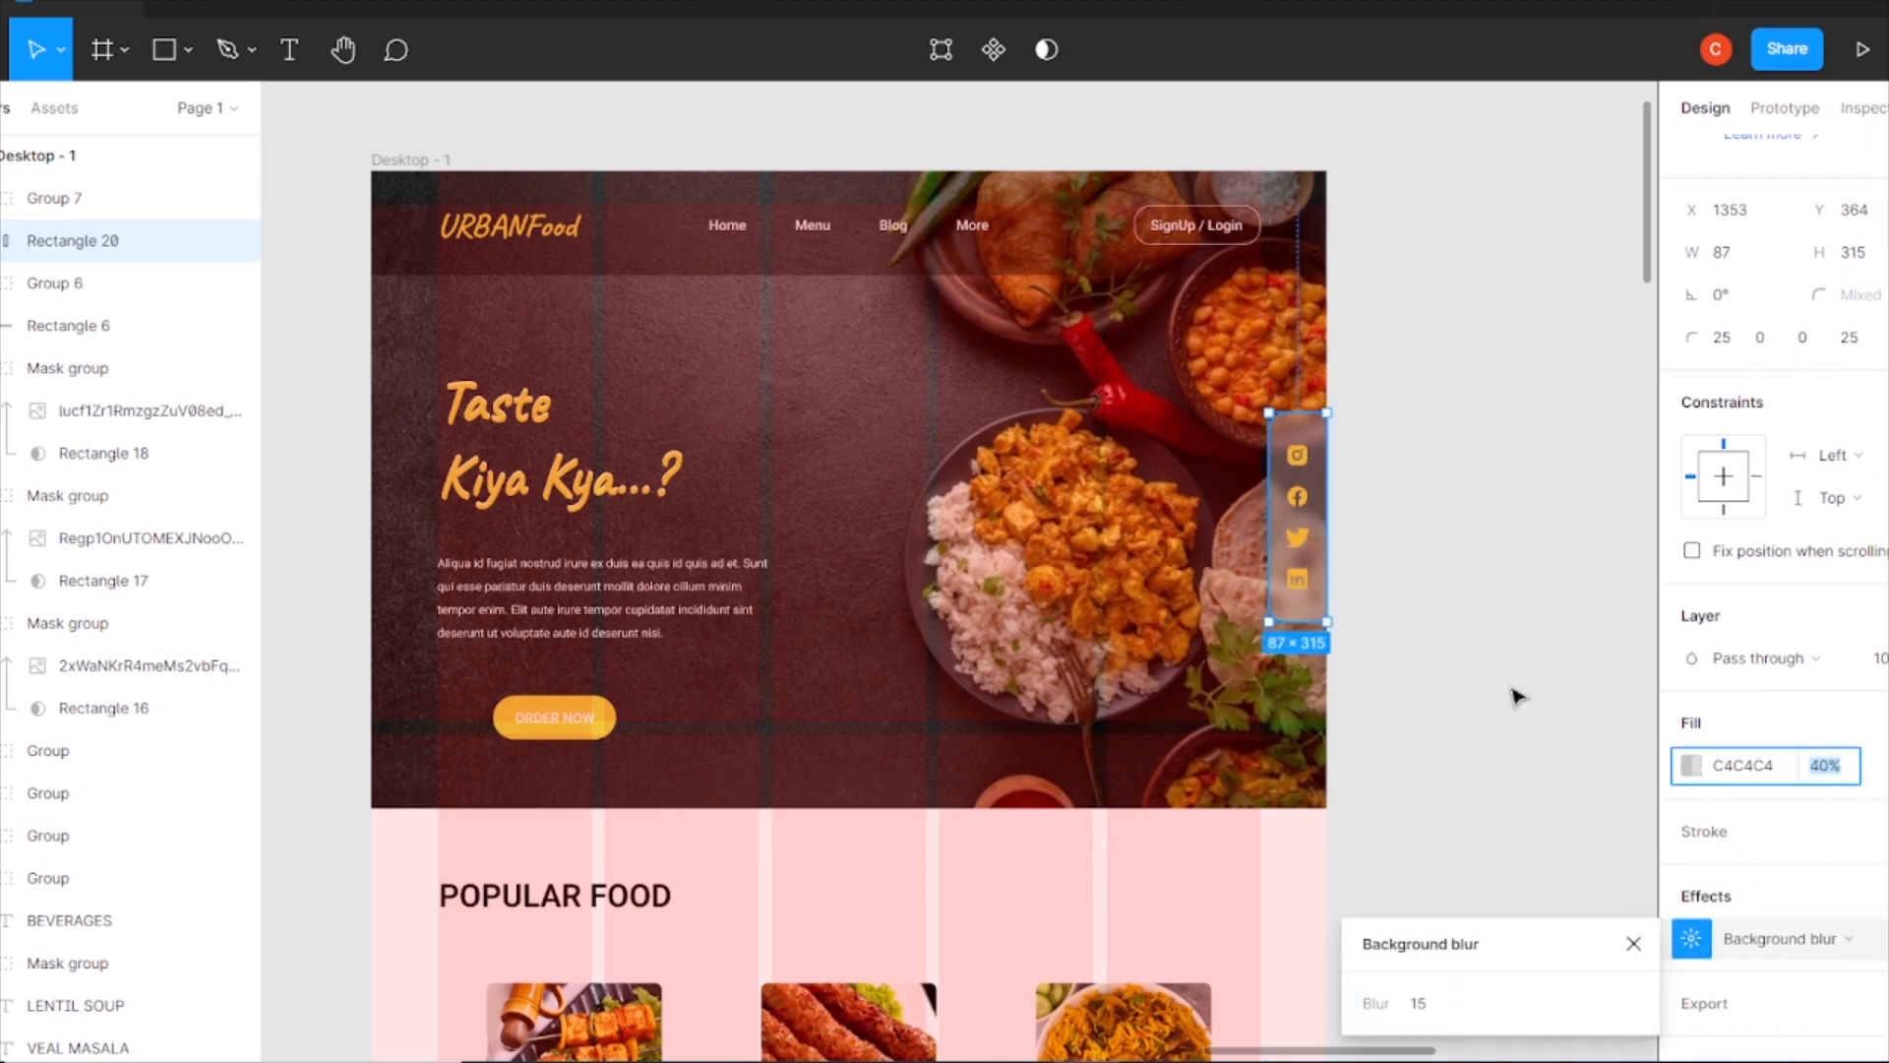
click(1460, 688)
- Shorten the rounded rectangle to 87 × 300 and centre the social icons on it again
scroll(1350, 595, up, 5)
click(1168, 726)
drag(1169, 729, 1168, 710)
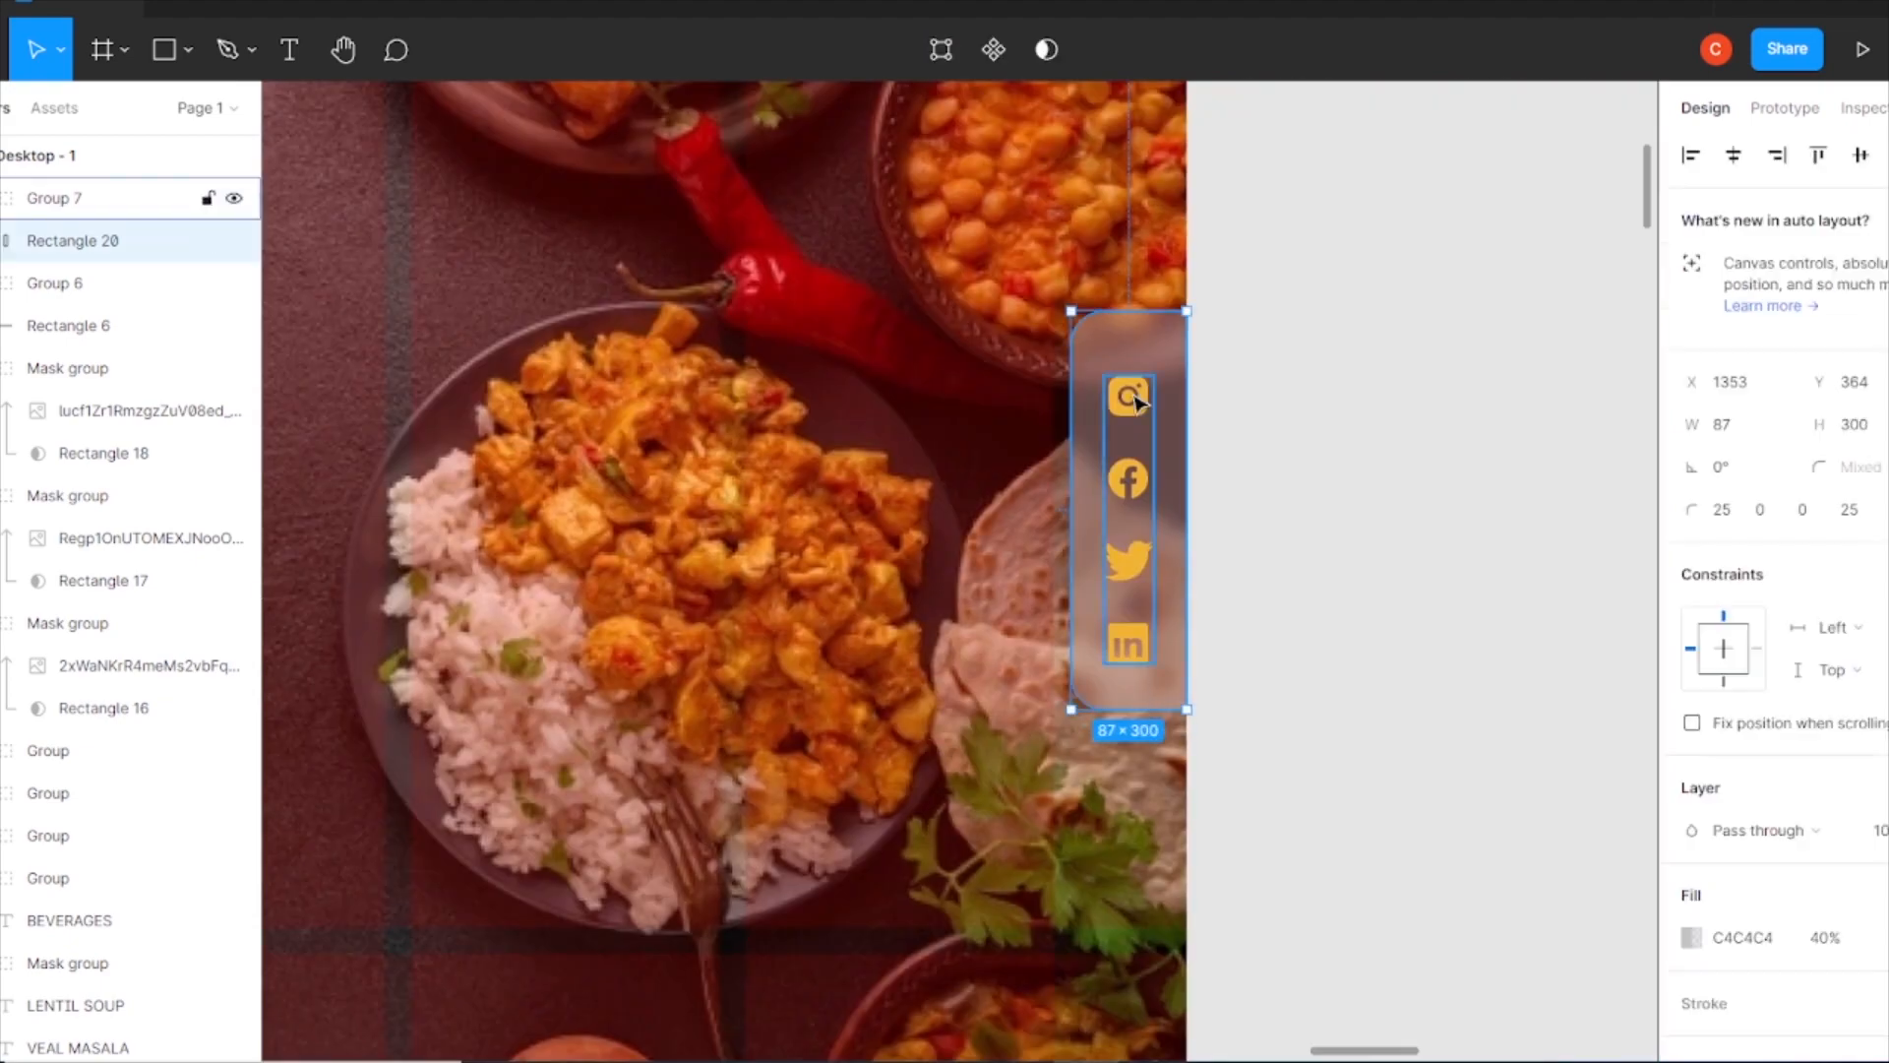
shift+click(1133, 398)
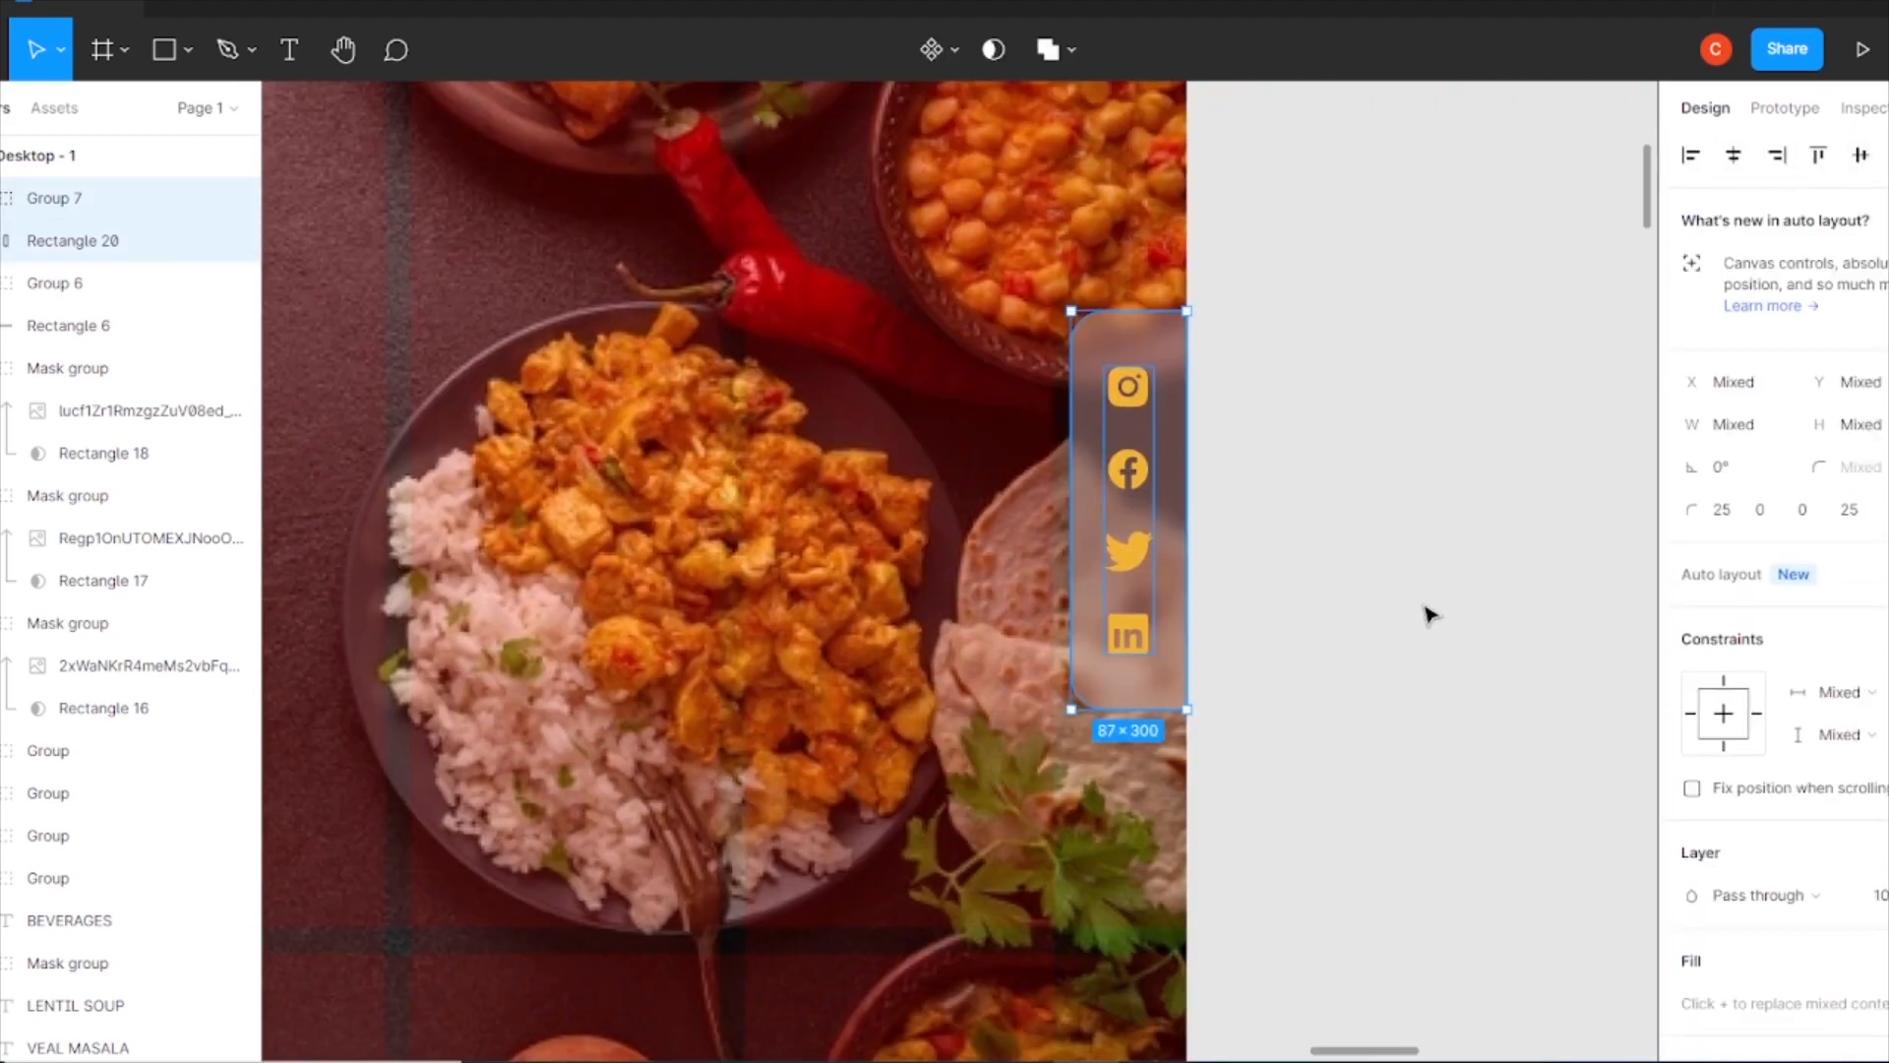
- Group the social icons with their rectangle and move the group slightly up along the hero's right edge
key(ctrl+minus)
key(ctrl+g)
click(1043, 388)
scroll(221, 580, up, 1)
scroll(886, 551, down, 1)
drag(1046, 534, 1046, 517)
click(1196, 483)
key(ctrl+minus)
- Delete the leftover salad plate image and the stray item from the canvas beside the page
scroll(1012, 688, down, 3)
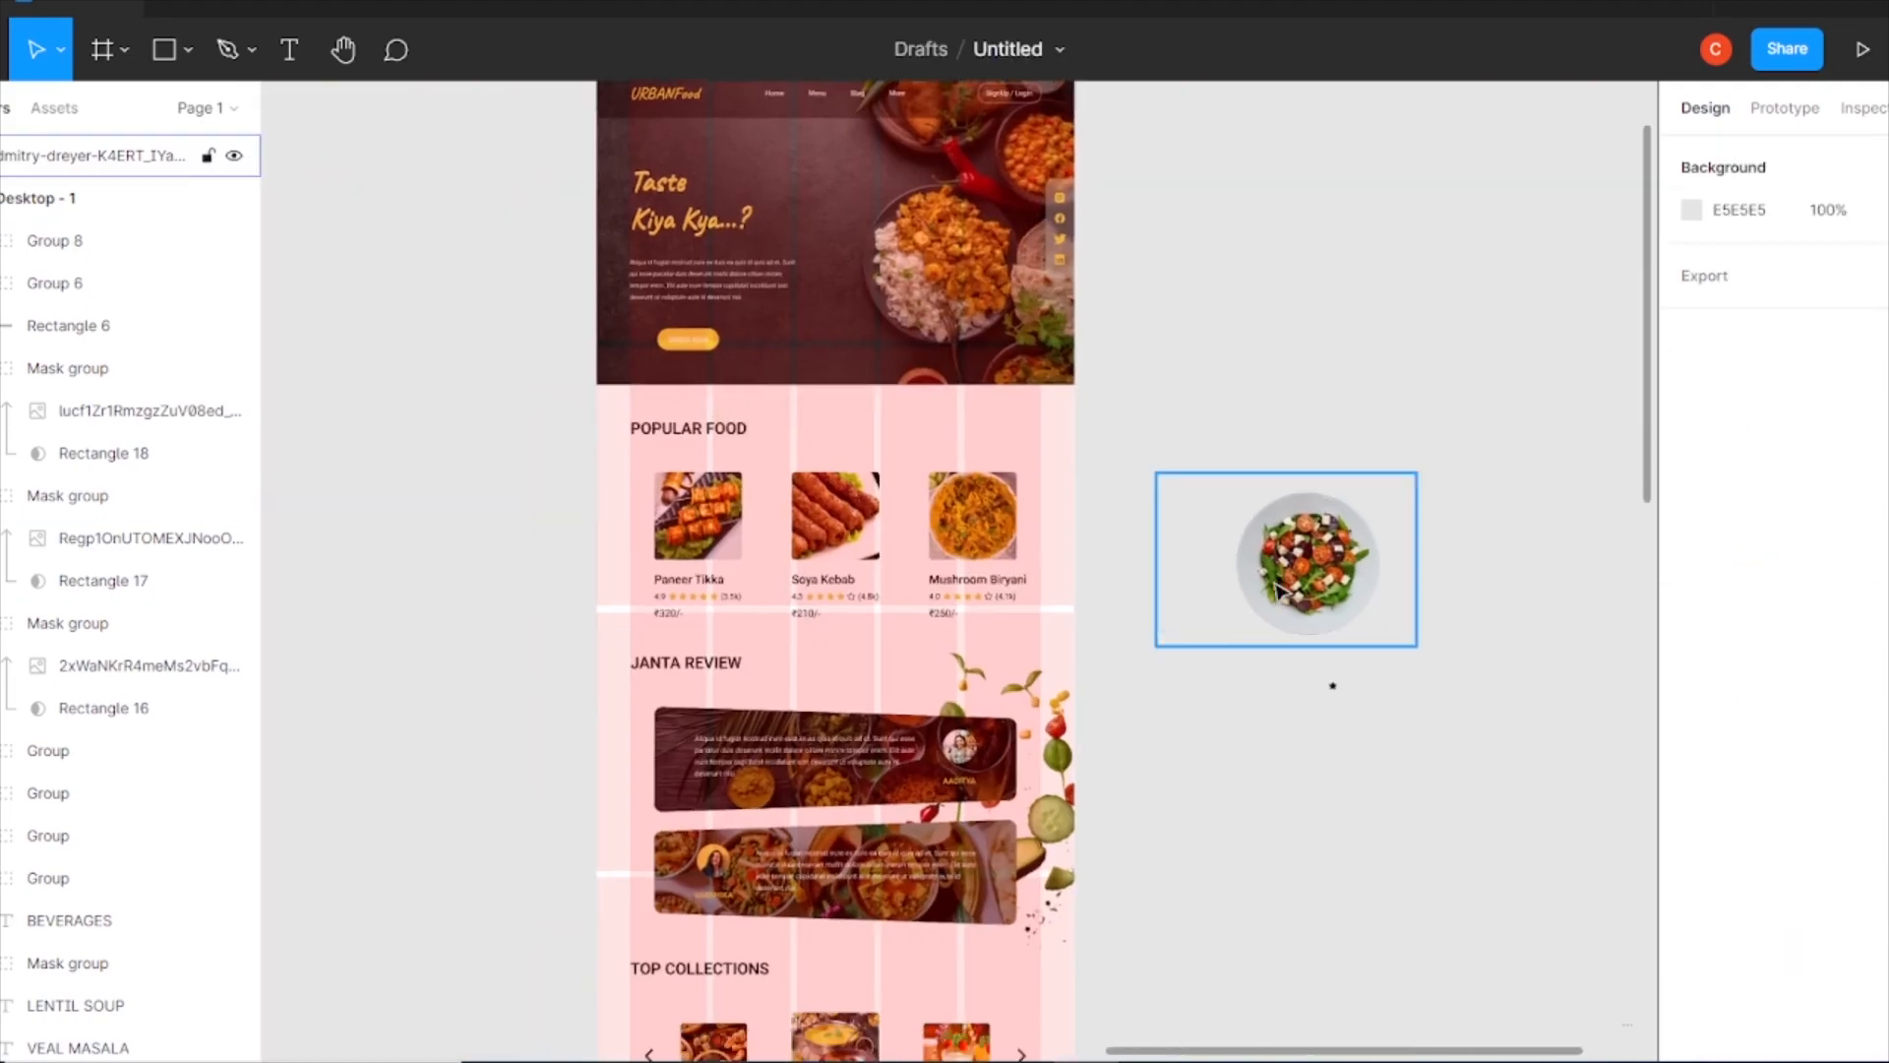
click(1309, 559)
key(Delete)
click(1332, 683)
key(Delete)
- Hide the layout grid of the Desktop - 1 frame
scroll(1270, 683, up, 3)
click(636, 338)
key(ctrl+shift+4)
scroll(1236, 653, down, 5)
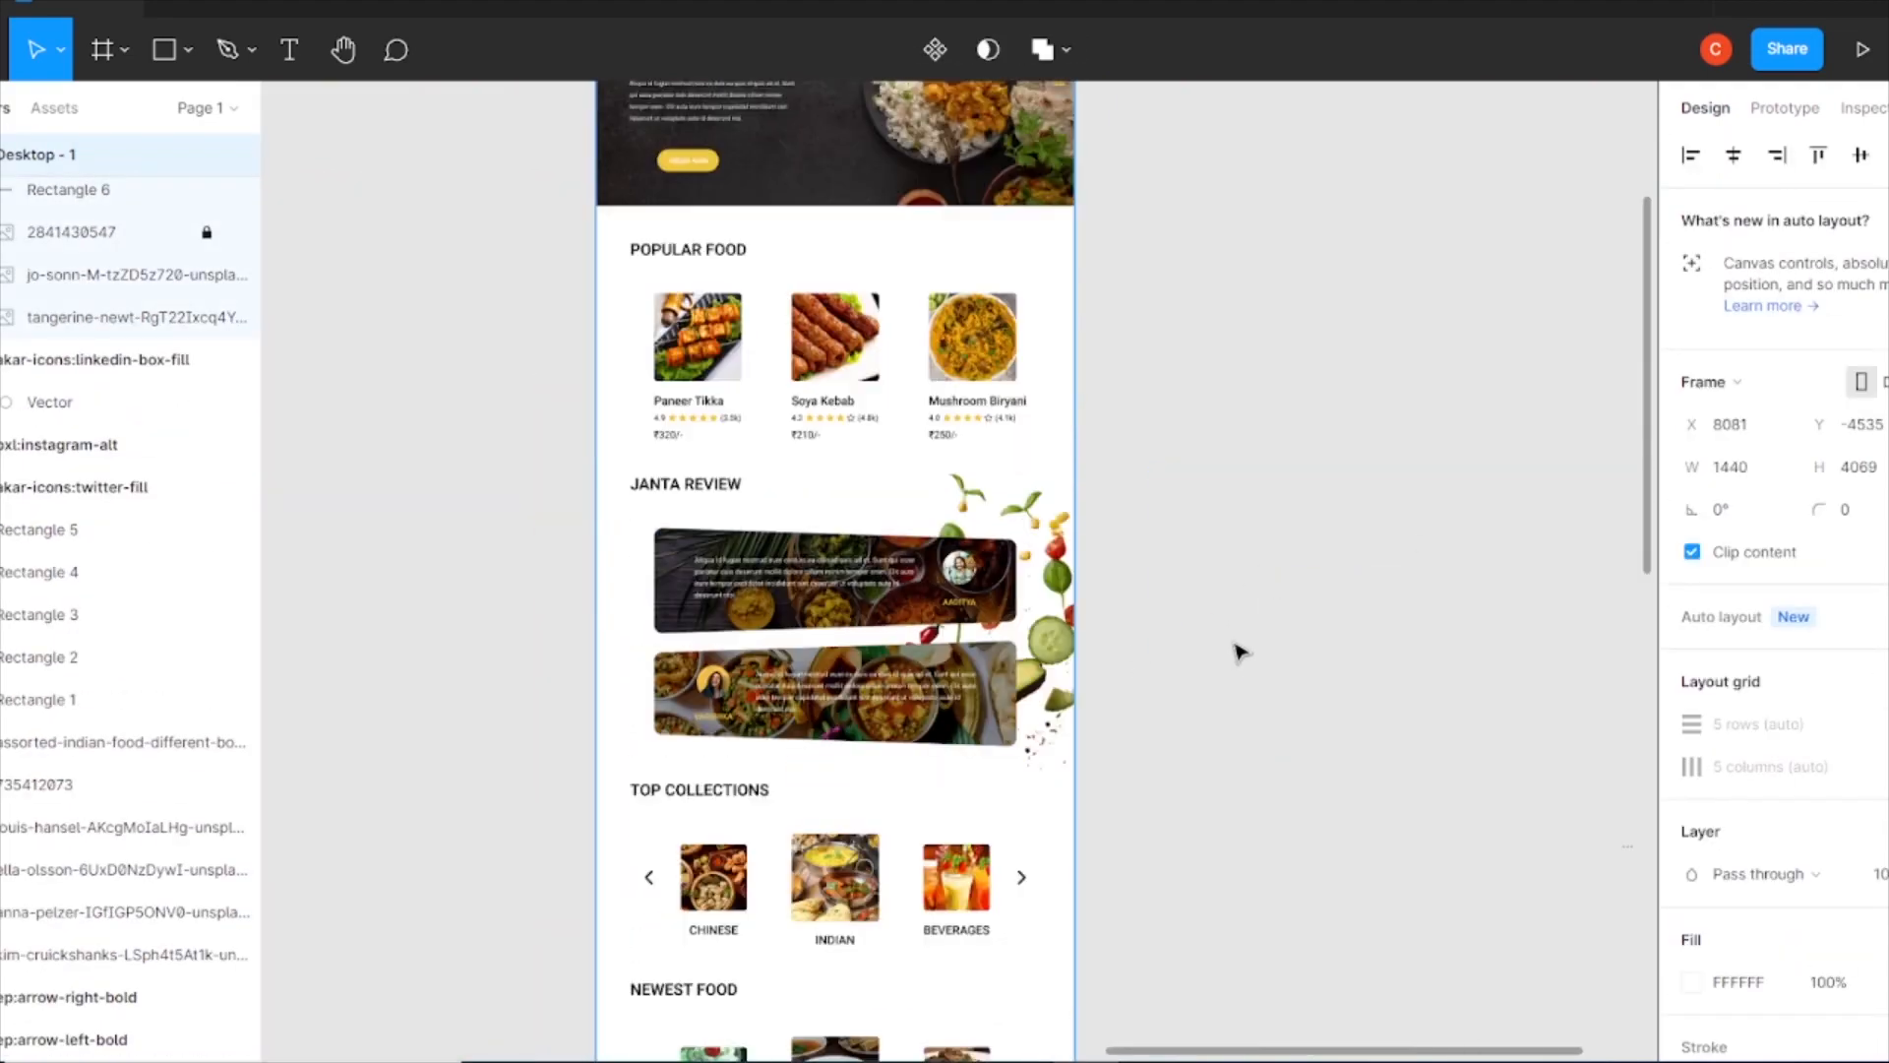
- Fill the rating numbers and review counts of the three popular dishes with grey 8A8A8A
key(ctrl+plus)
drag(545, 395, 726, 633)
click(650, 571)
click(562, 600)
shift+click(712, 599)
shift+click(841, 599)
shift+click(981, 596)
shift+click(1113, 595)
shift+click(1257, 595)
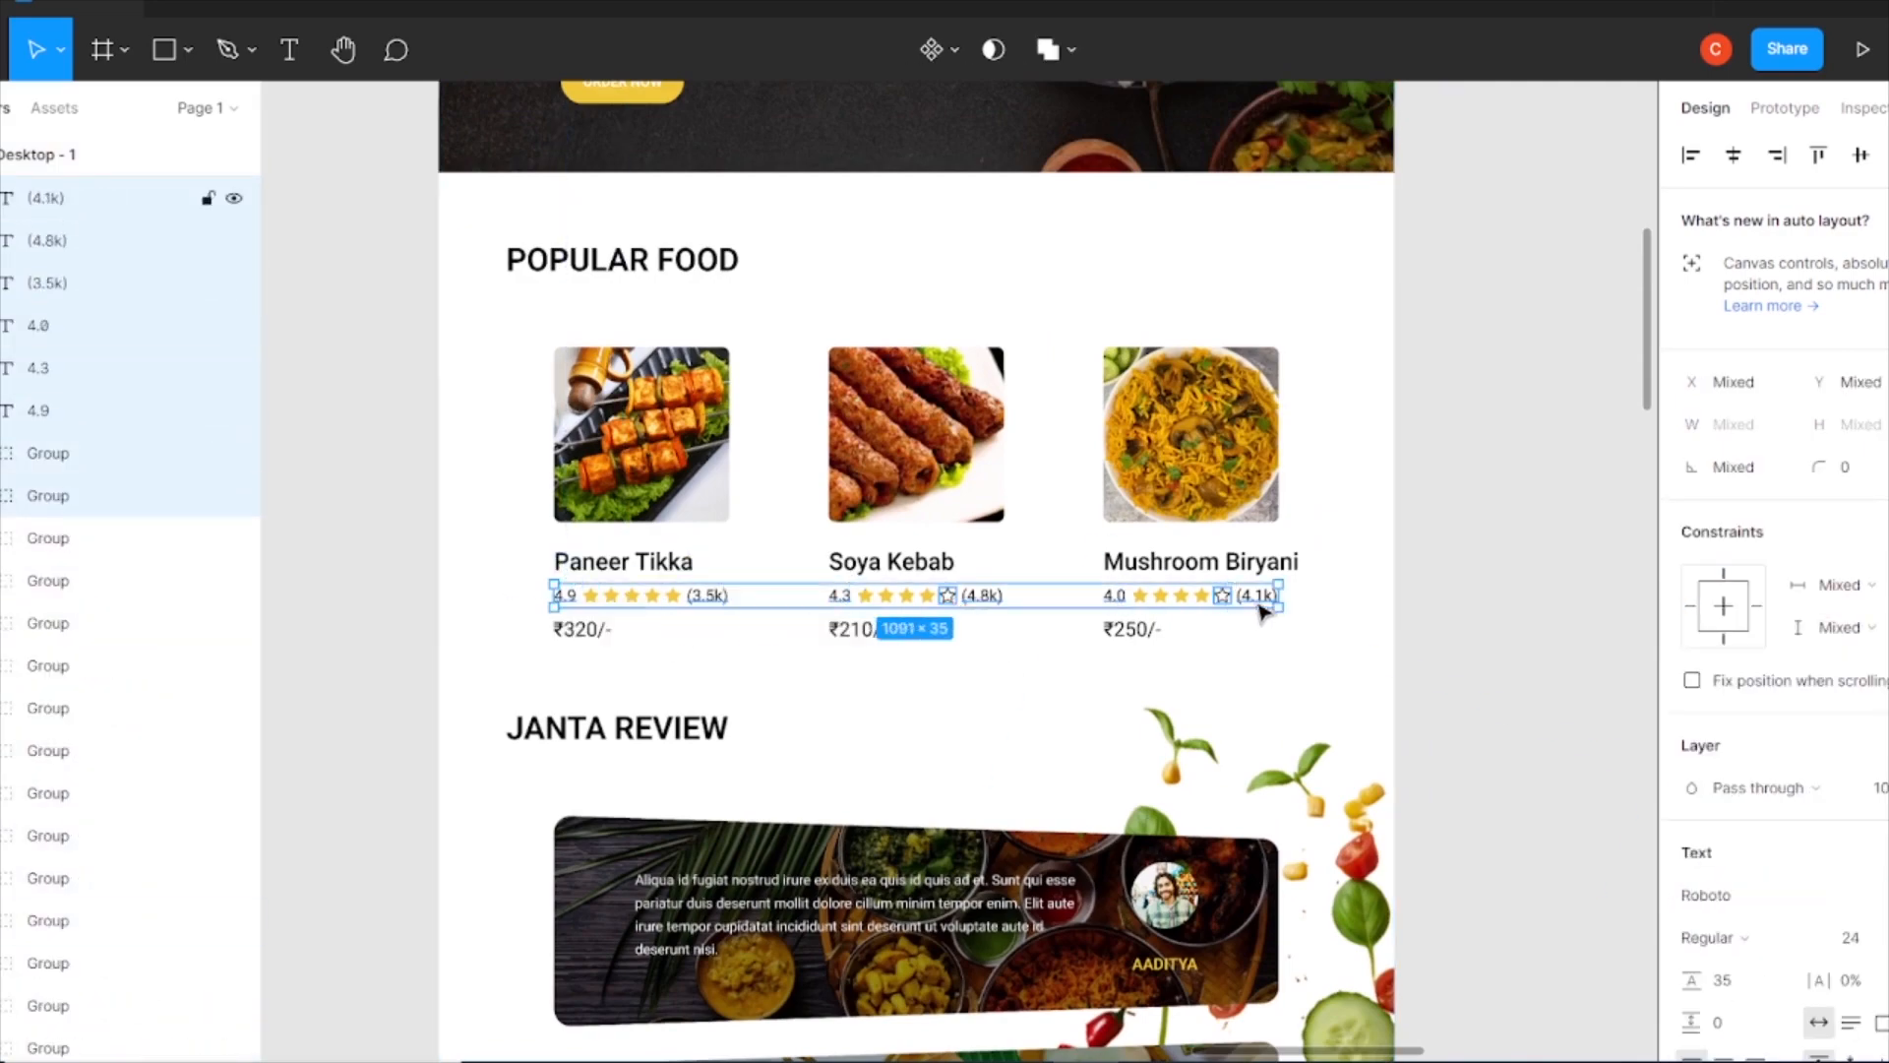
scroll(1761, 630, down, 5)
click(1692, 658)
drag(1341, 624, 1284, 571)
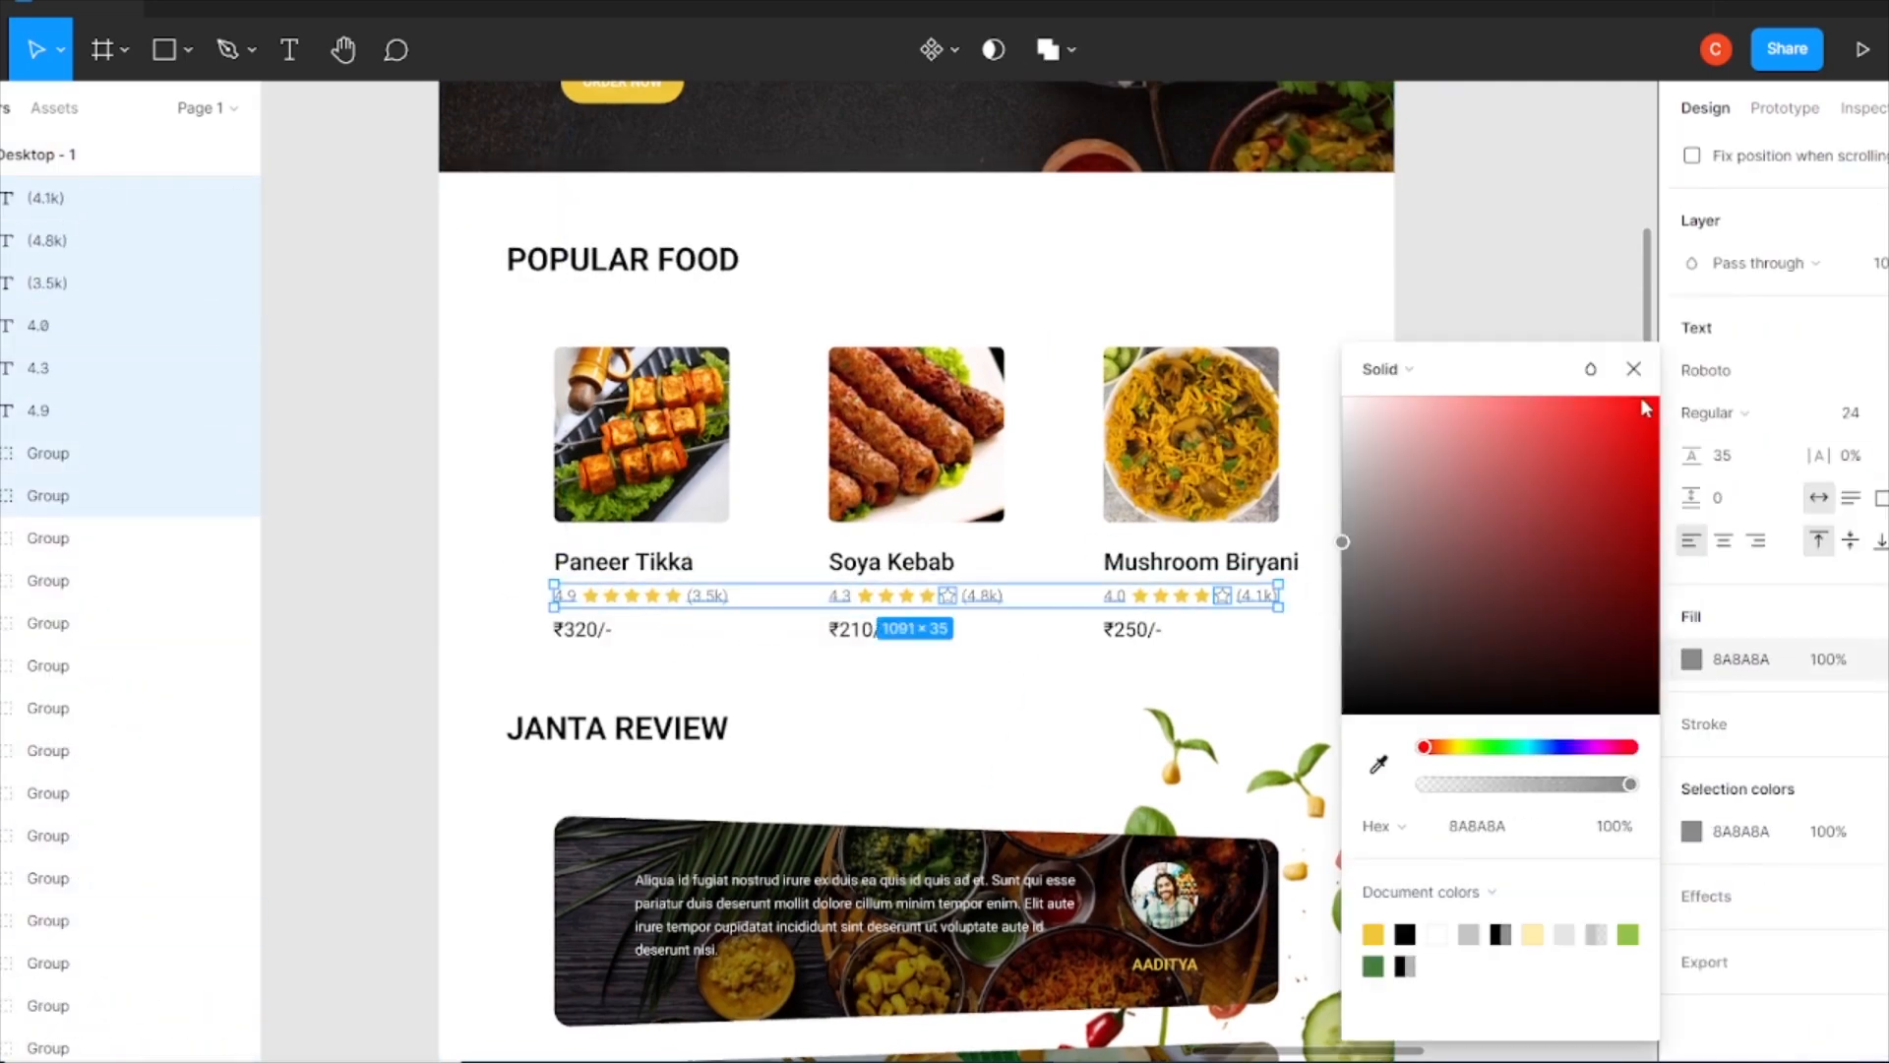
click(1635, 370)
- Try filling the NEWEST FOOD heading with yellow EFC73B
scroll(1278, 738, down, 12)
click(545, 736)
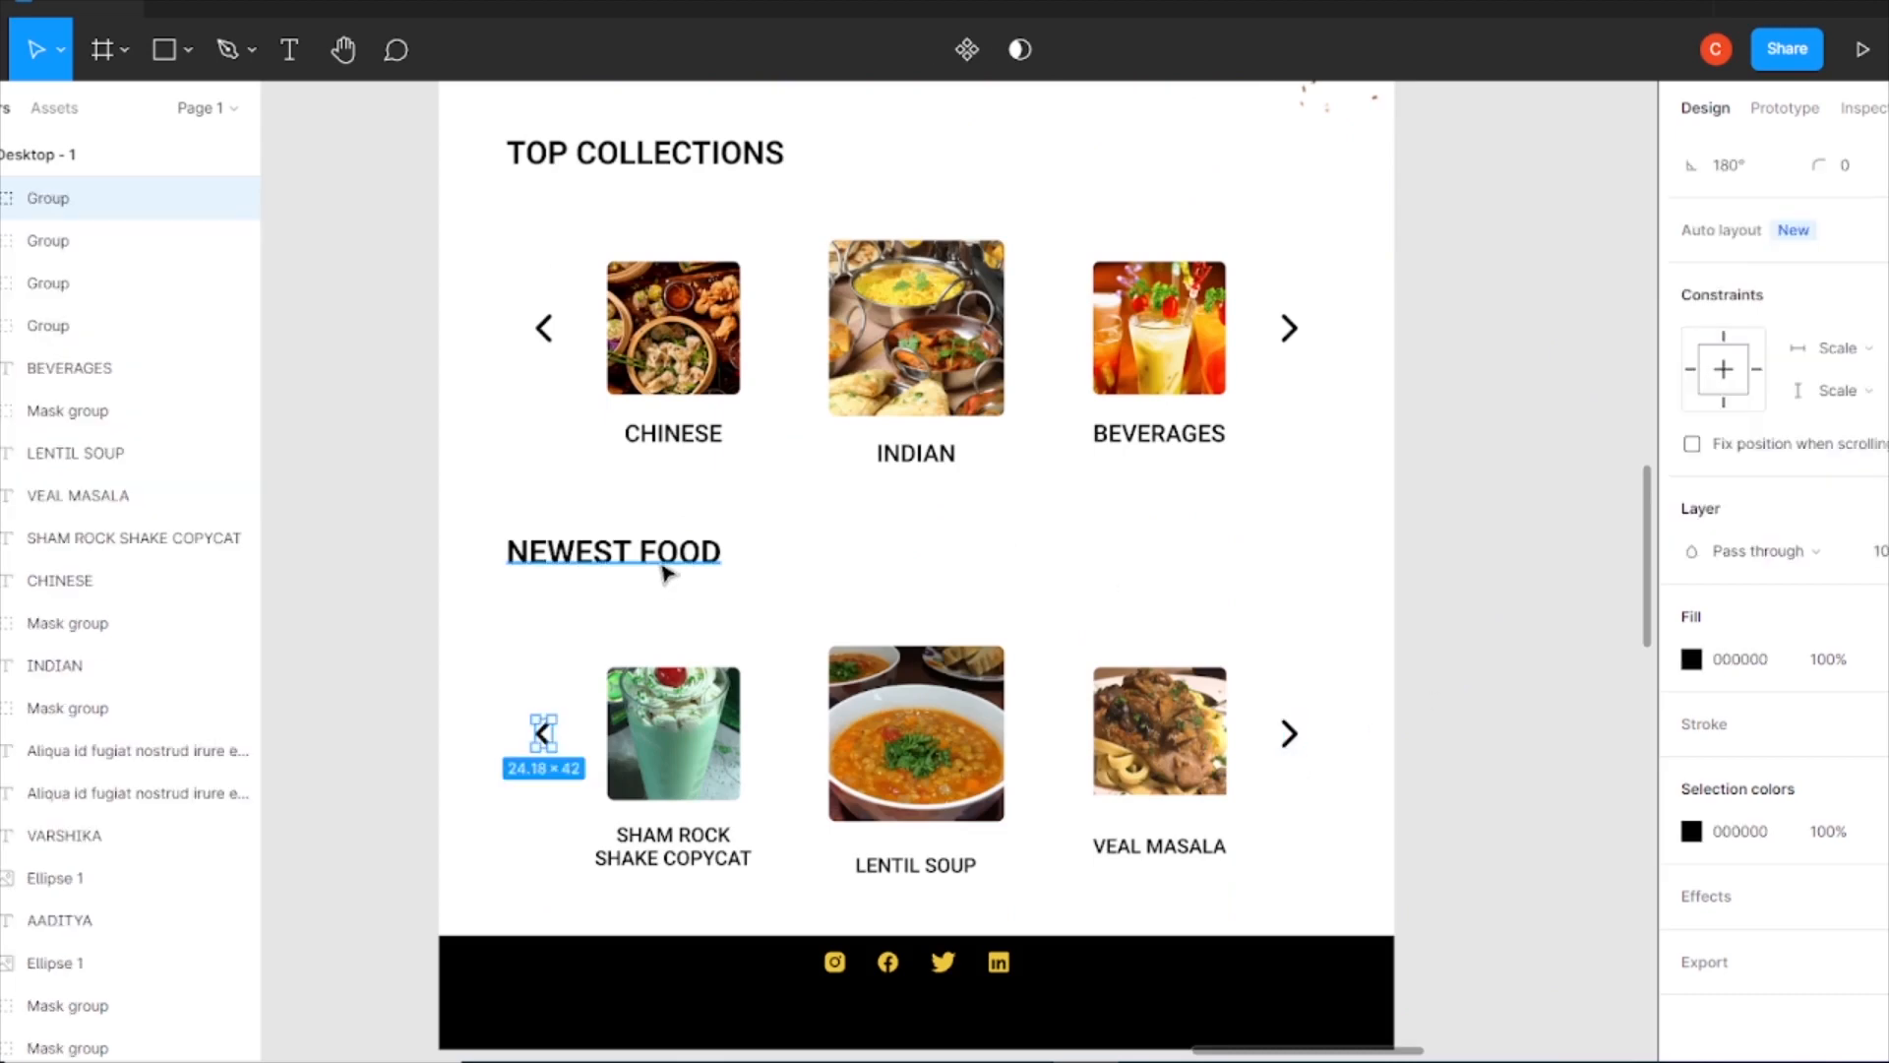
click(666, 574)
click(1692, 767)
click(1374, 933)
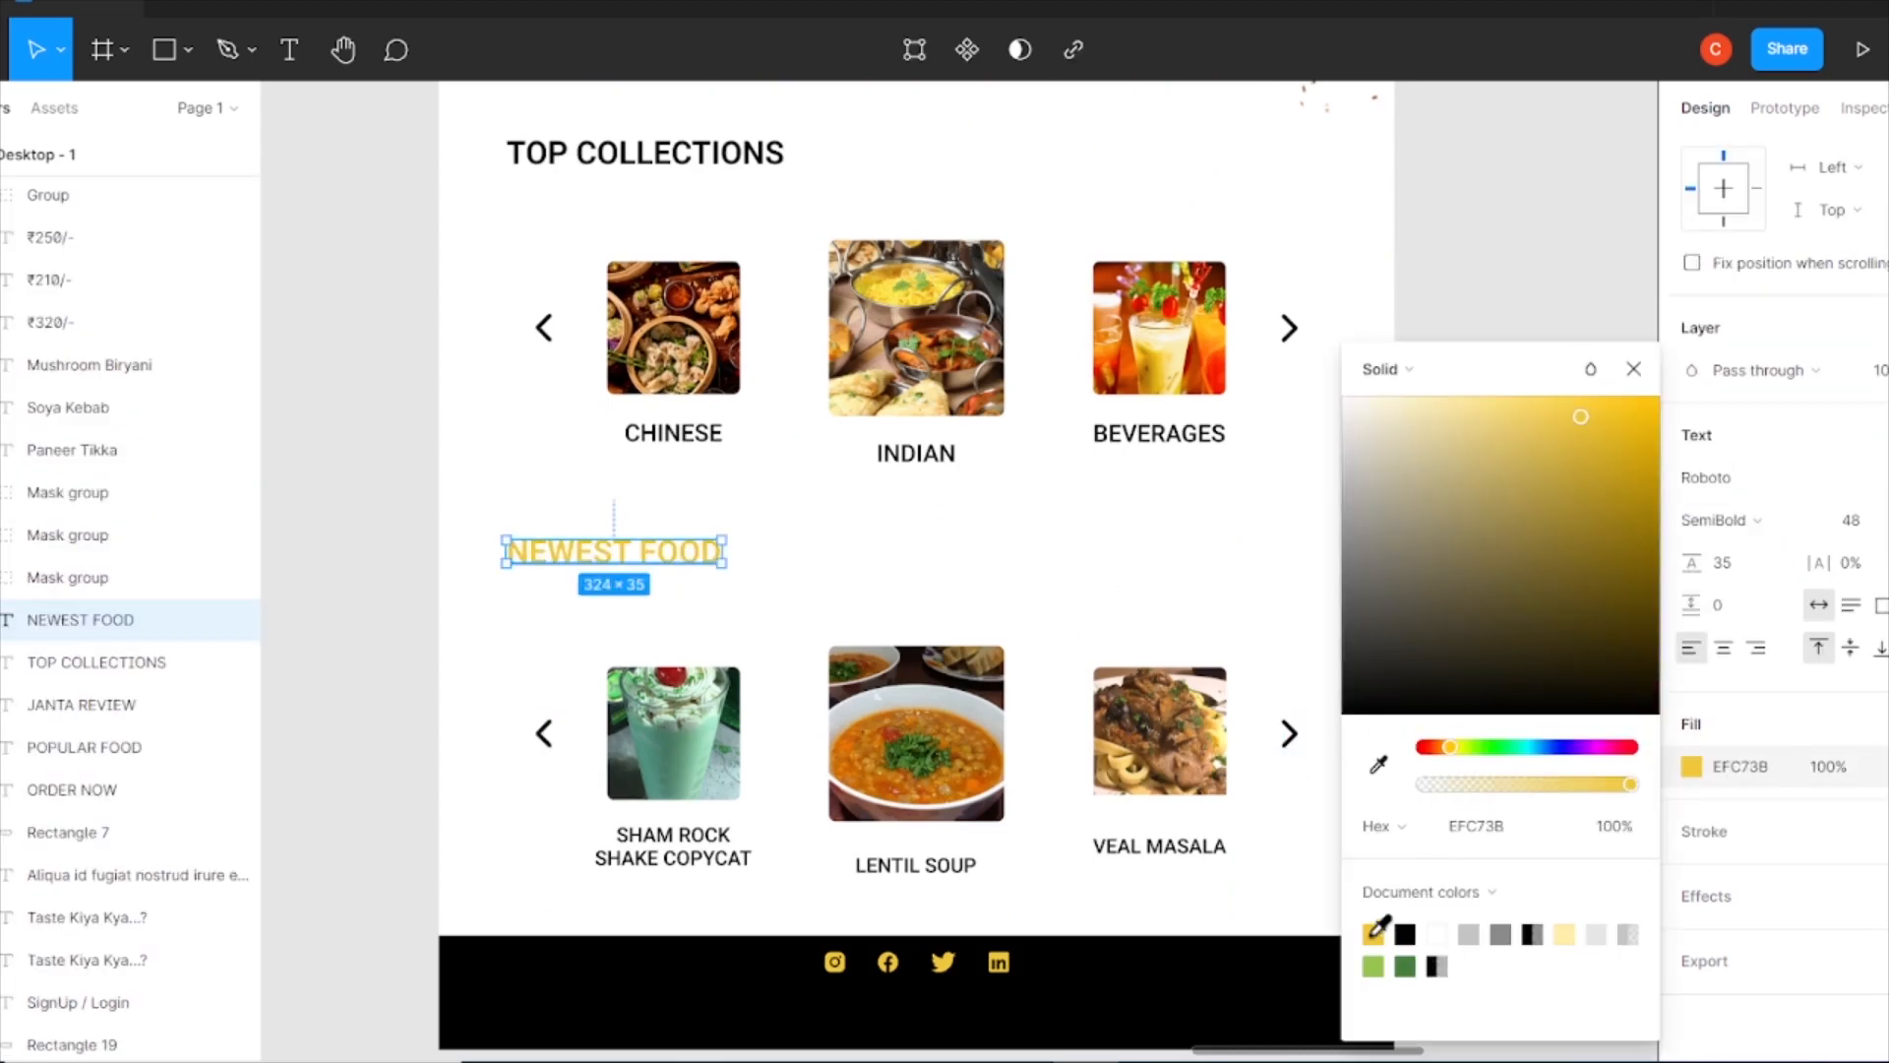
click(1634, 370)
- Fill the POPULAR FOOD heading with the dark yellow-brown 6B5400
scroll(1031, 604, up, 15)
click(616, 485)
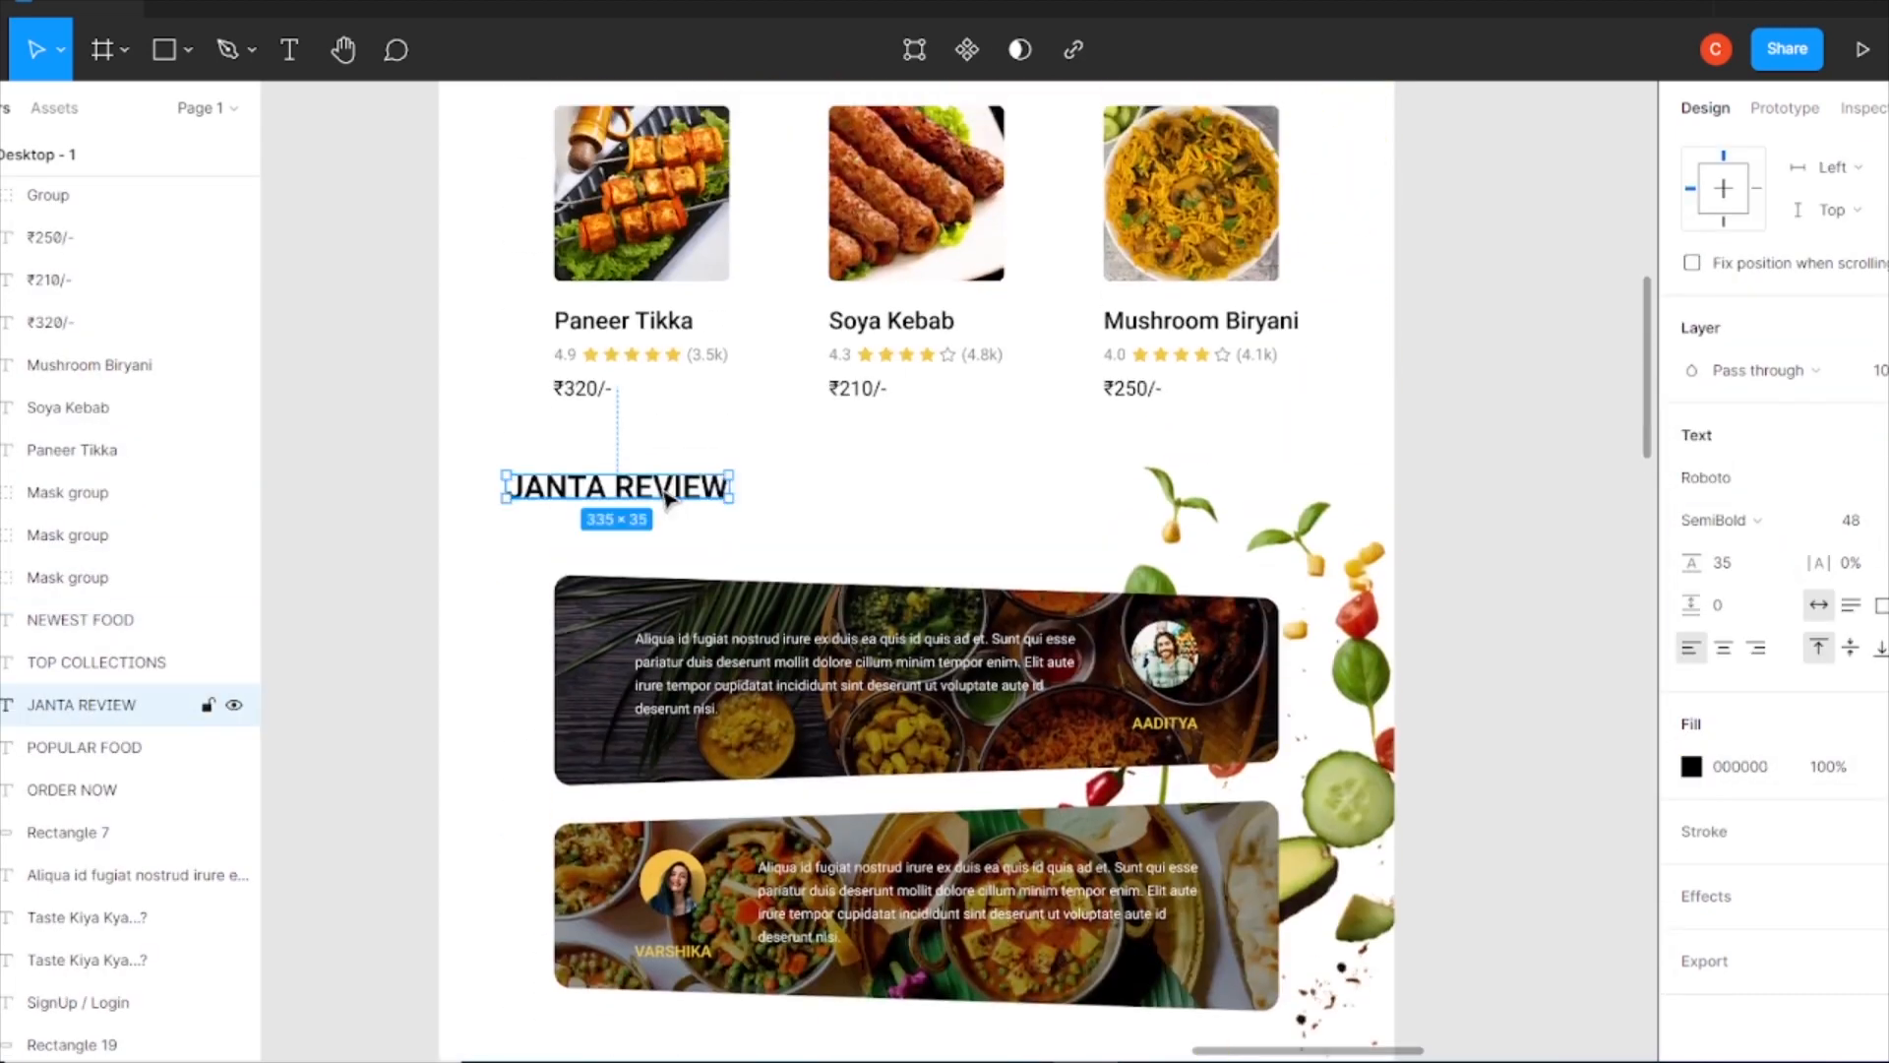
click(623, 328)
click(1691, 767)
click(1374, 932)
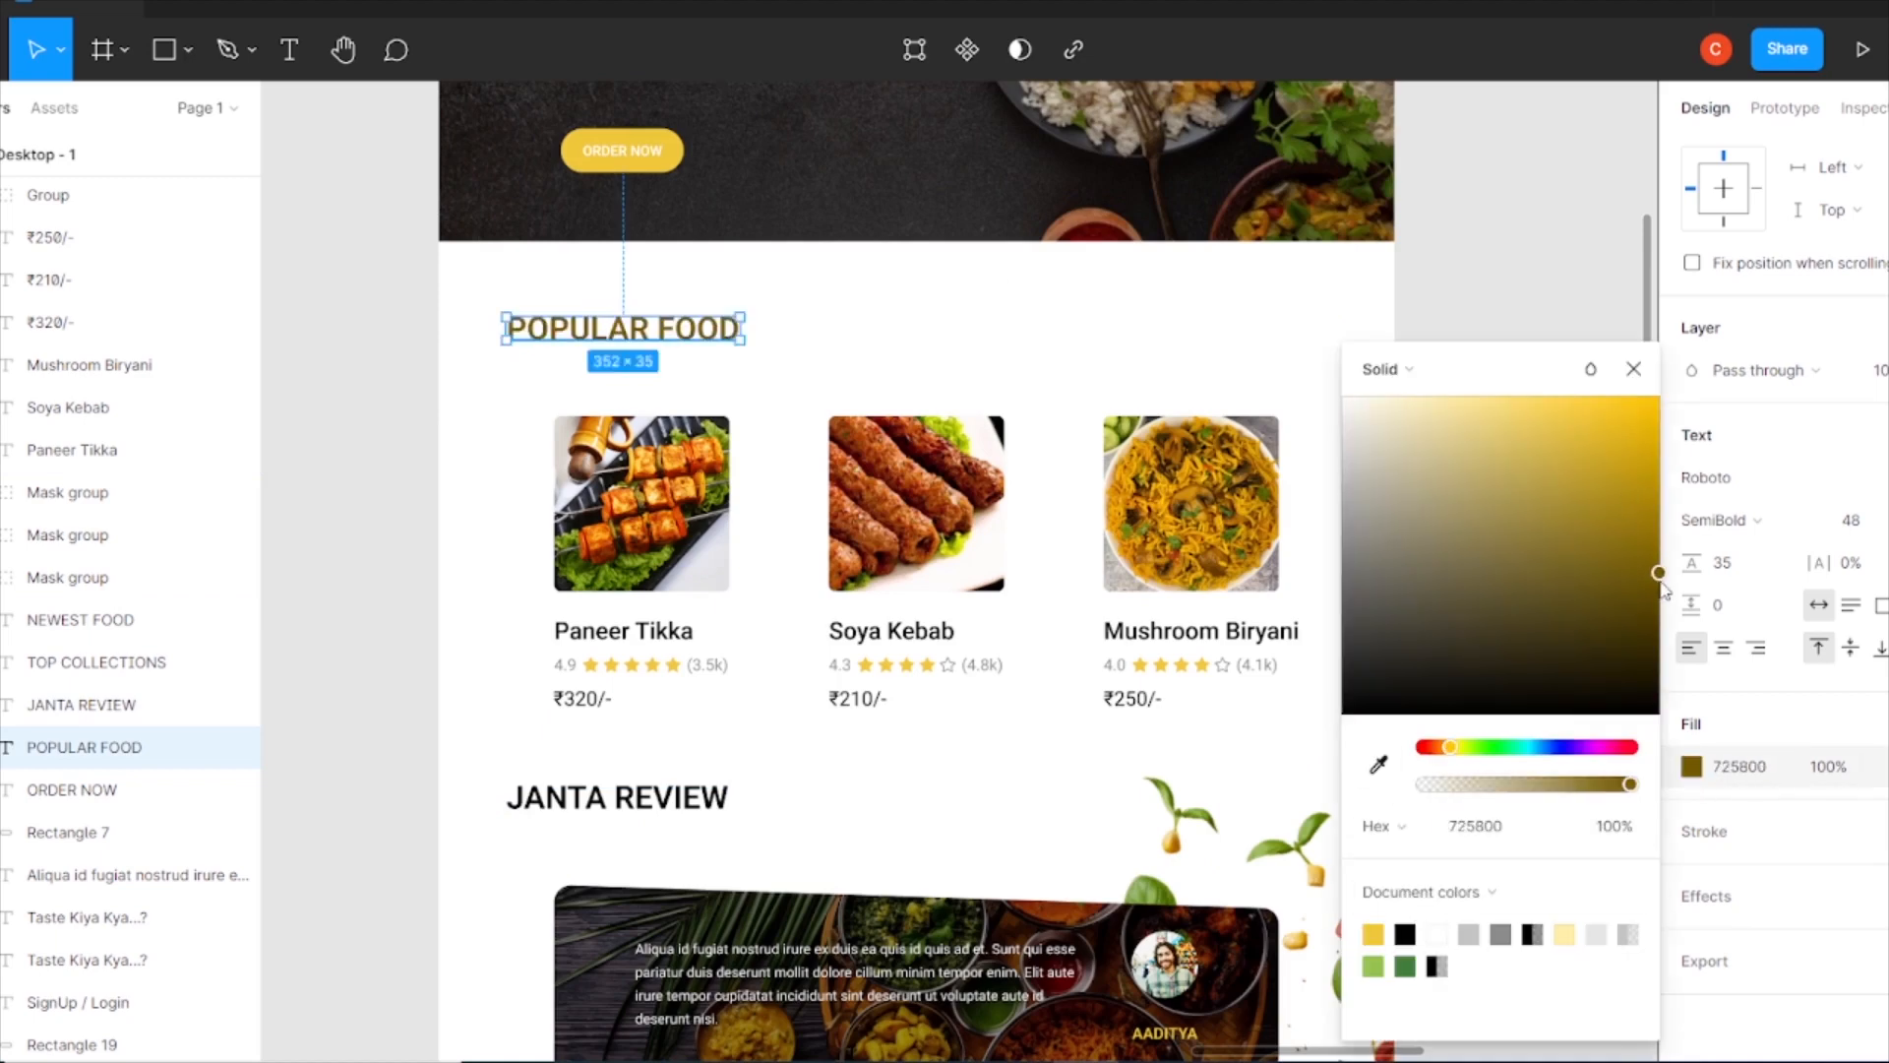
- Copy the POPULAR FOOD heading's fill value 6B5400 and apply it to the JANTA REVIEW heading
click(1745, 771)
key(ctrl+c)
click(634, 791)
click(1749, 770)
key(ctrl+v)
scroll(1304, 727, down, 4)
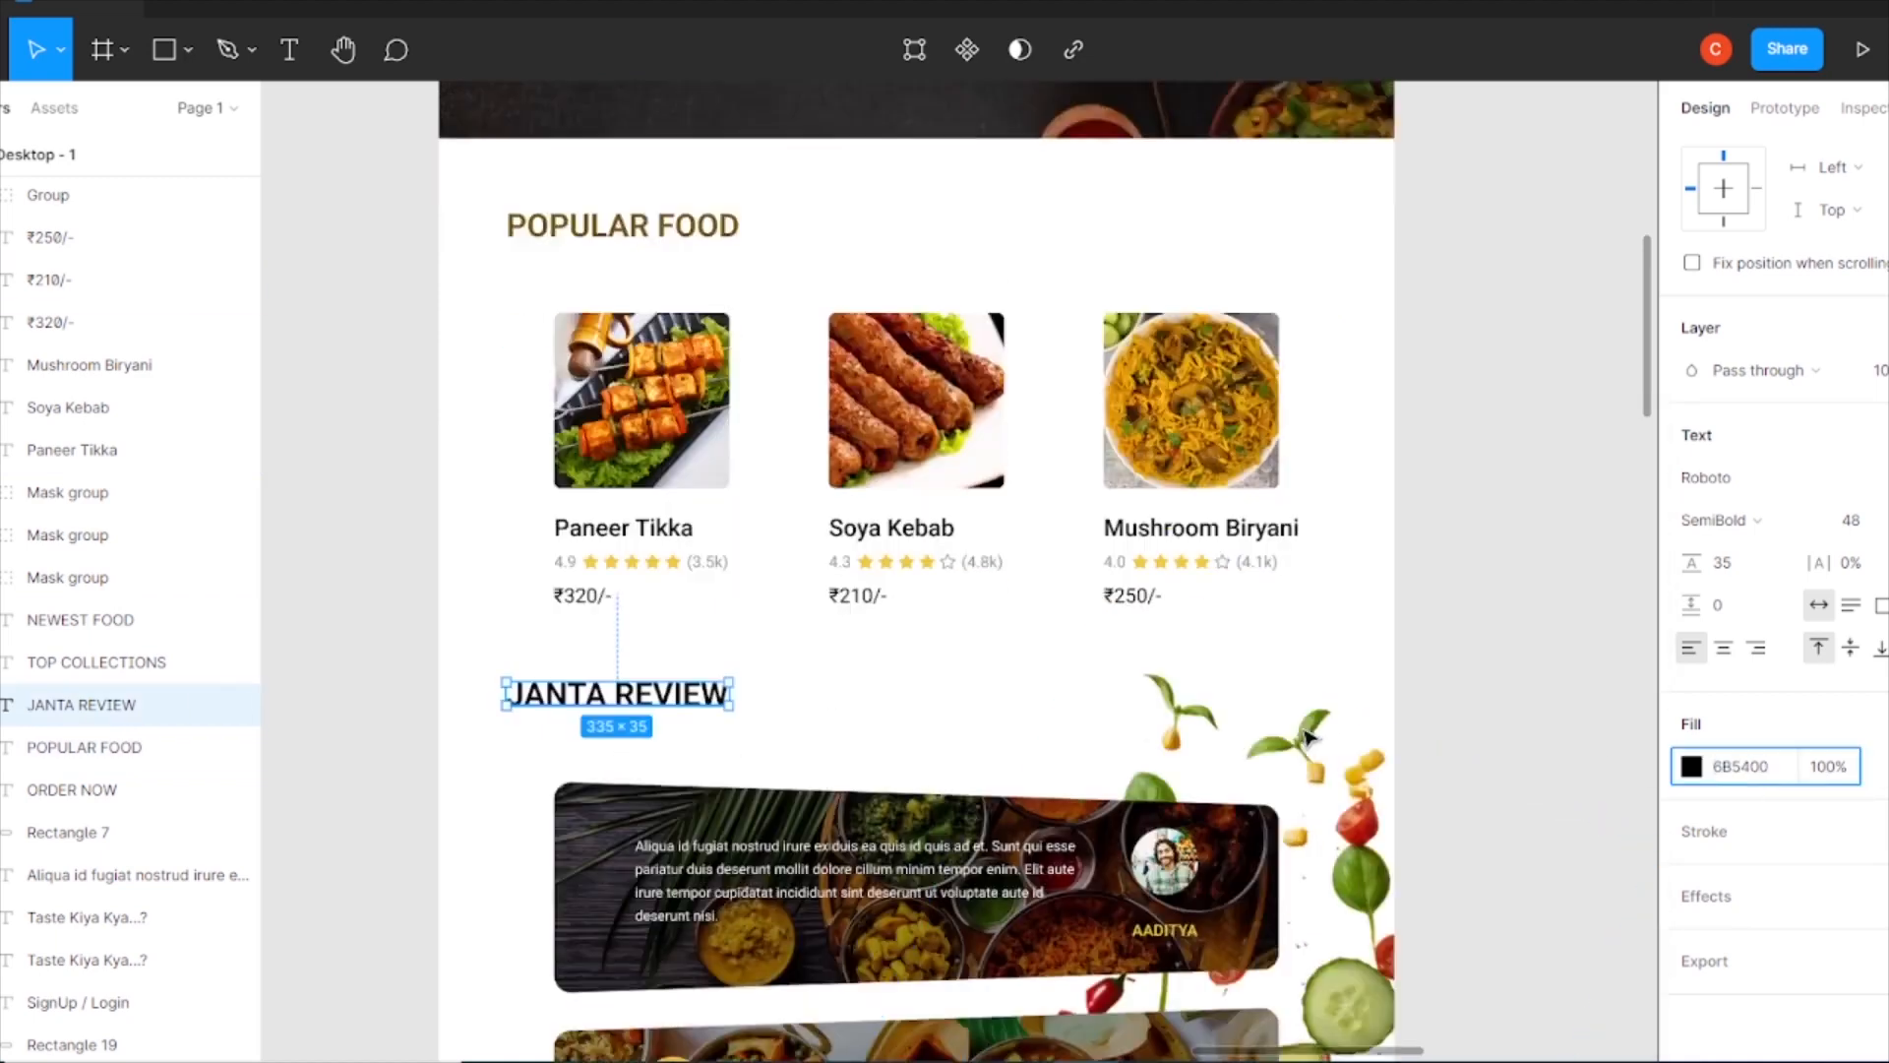
- Apply the same 6B5400 fill to the TOP COLLECTIONS and NEWEST FOOD headings
scroll(1294, 647, down, 1)
click(679, 865)
click(1749, 772)
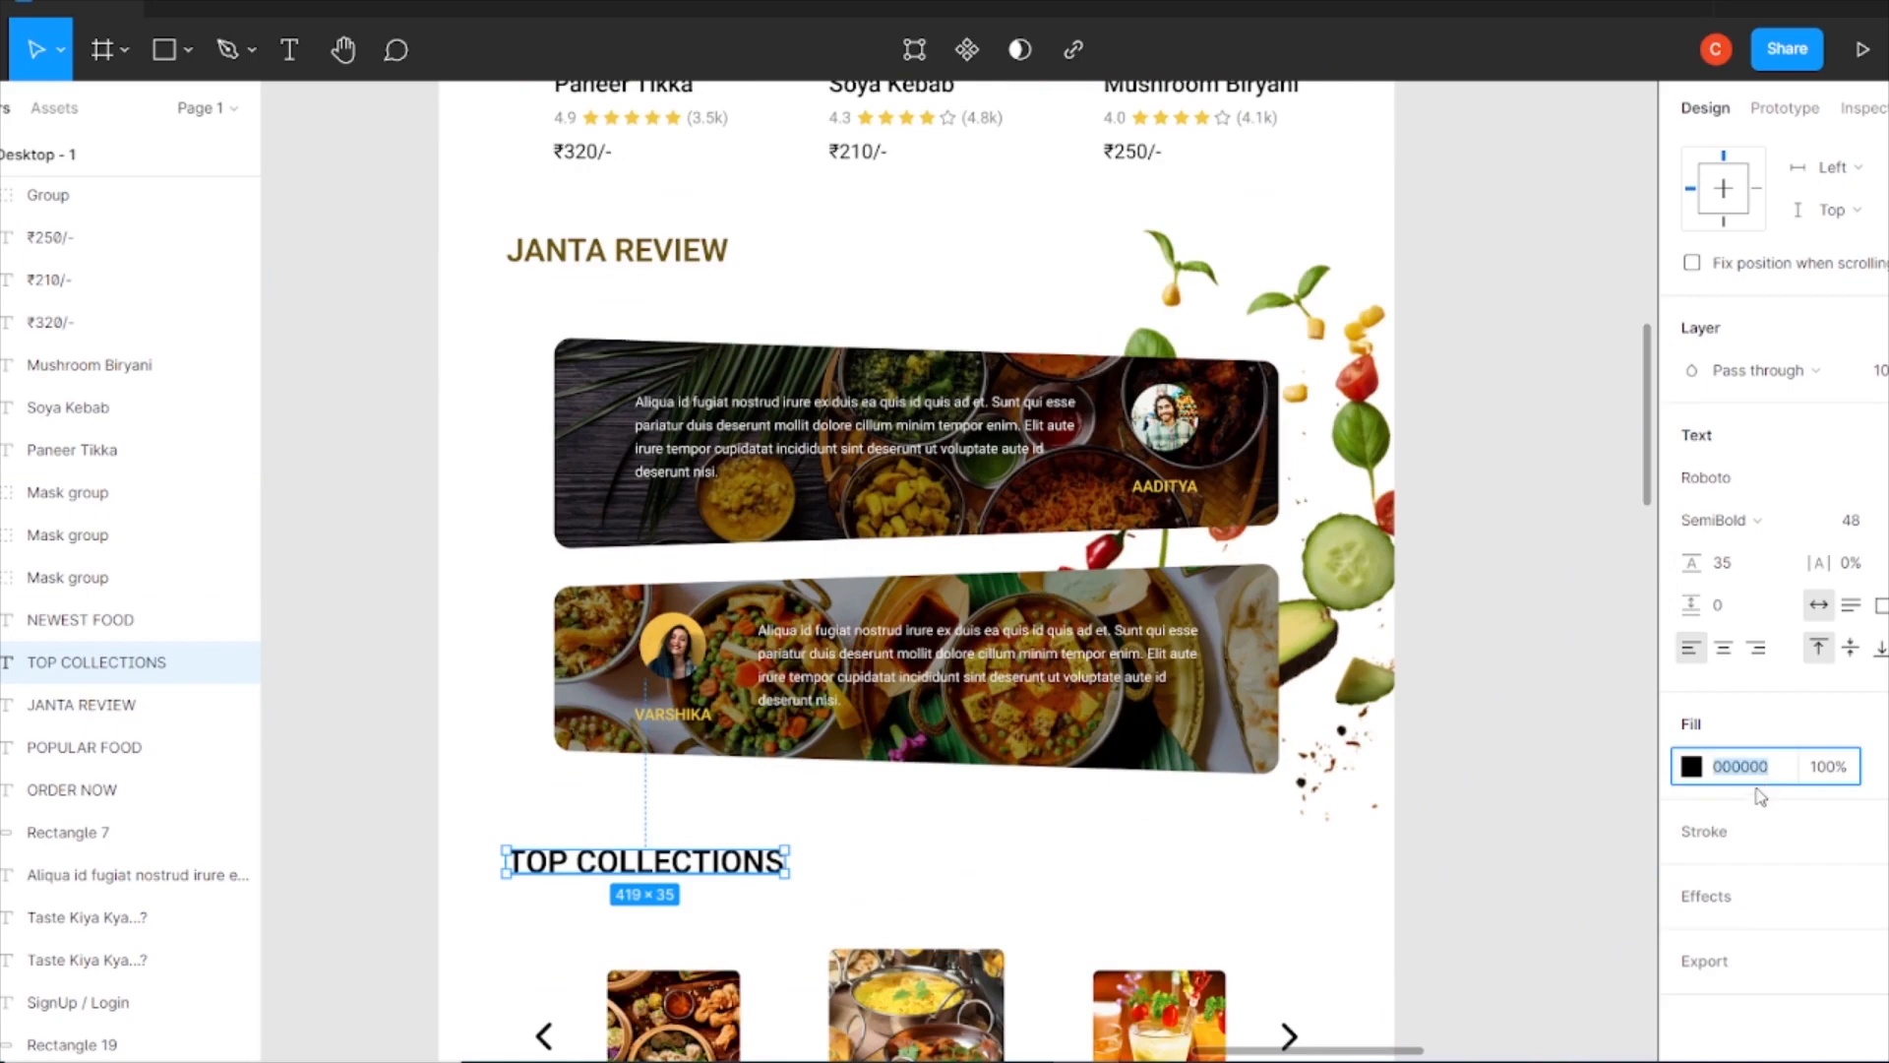
key(ctrl+v)
scroll(1110, 782, down, 5)
click(614, 696)
click(1749, 768)
- Fill the four carousel arrows beside the TOP COLLECTIONS and NEWEST FOOD images with the headings' dark yellow-brown
click(1289, 472)
shift+click(543, 472)
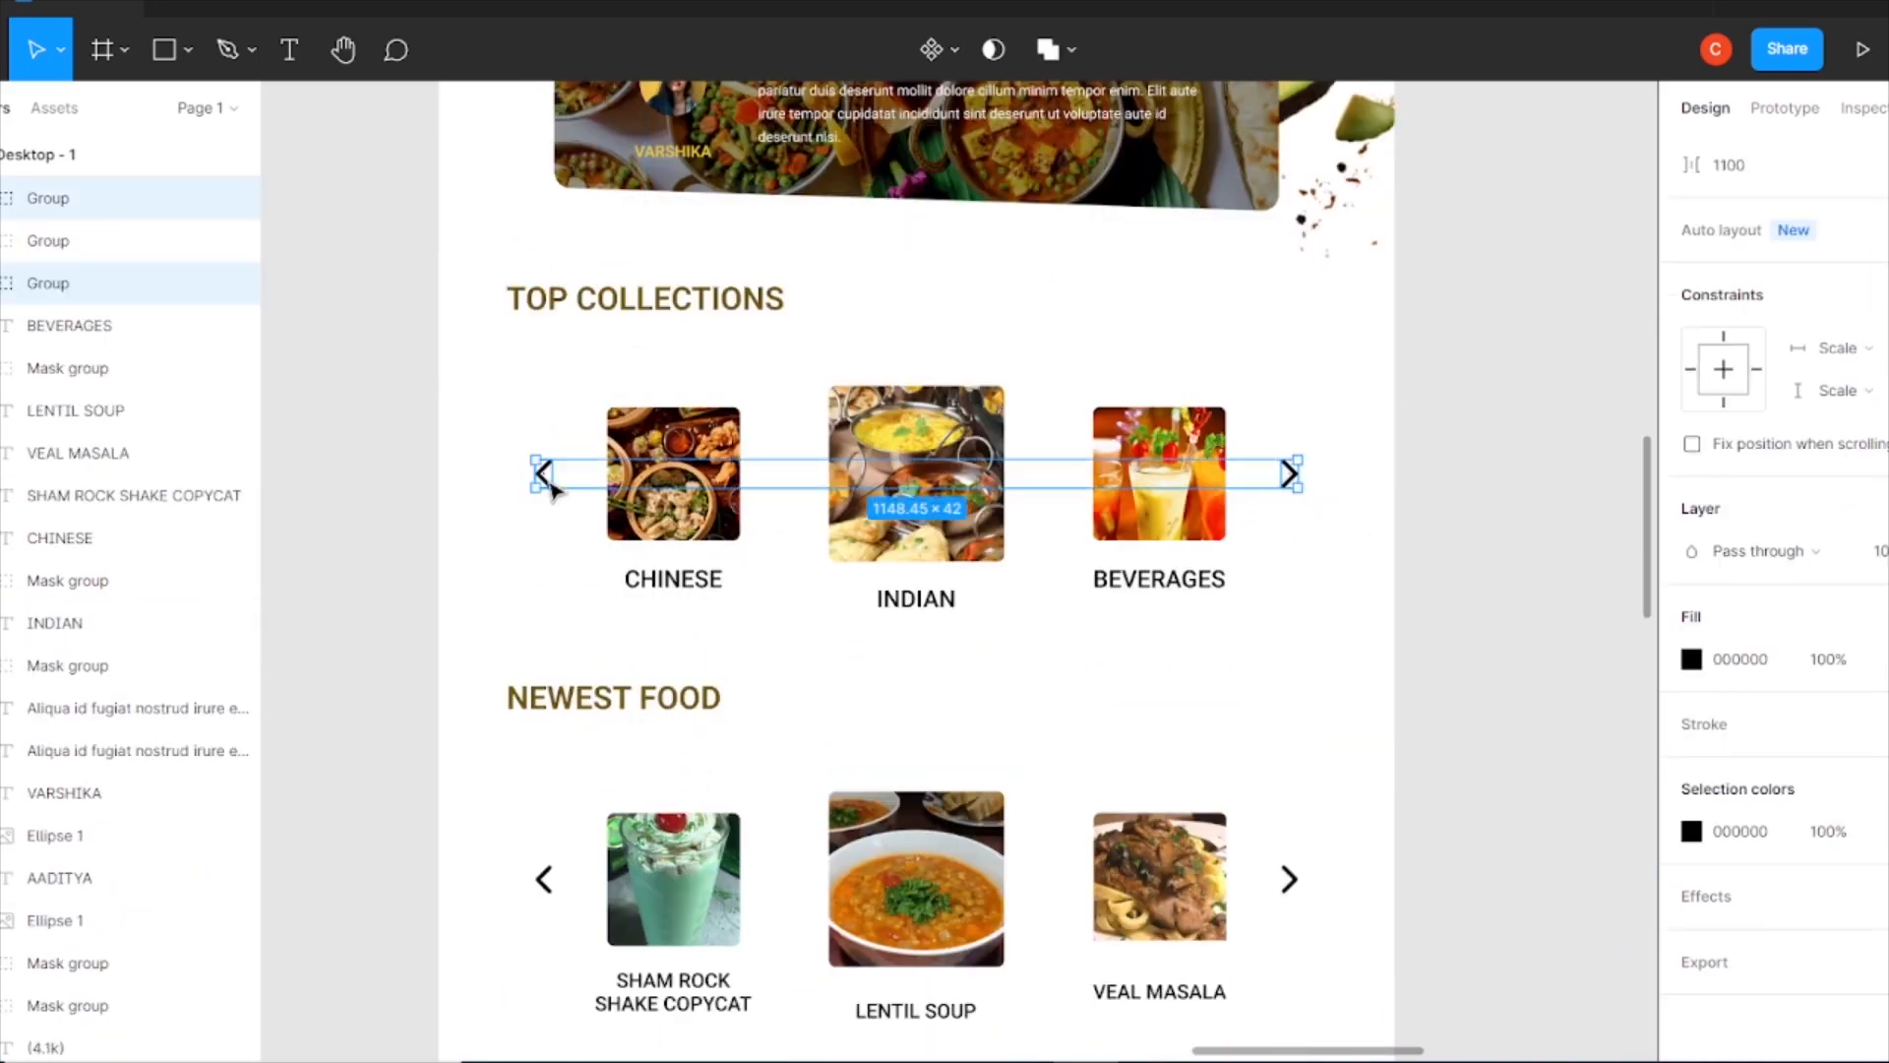
shift+click(1289, 878)
shift+click(543, 878)
scroll(1178, 723, up, 2)
scroll(1178, 723, down, 1)
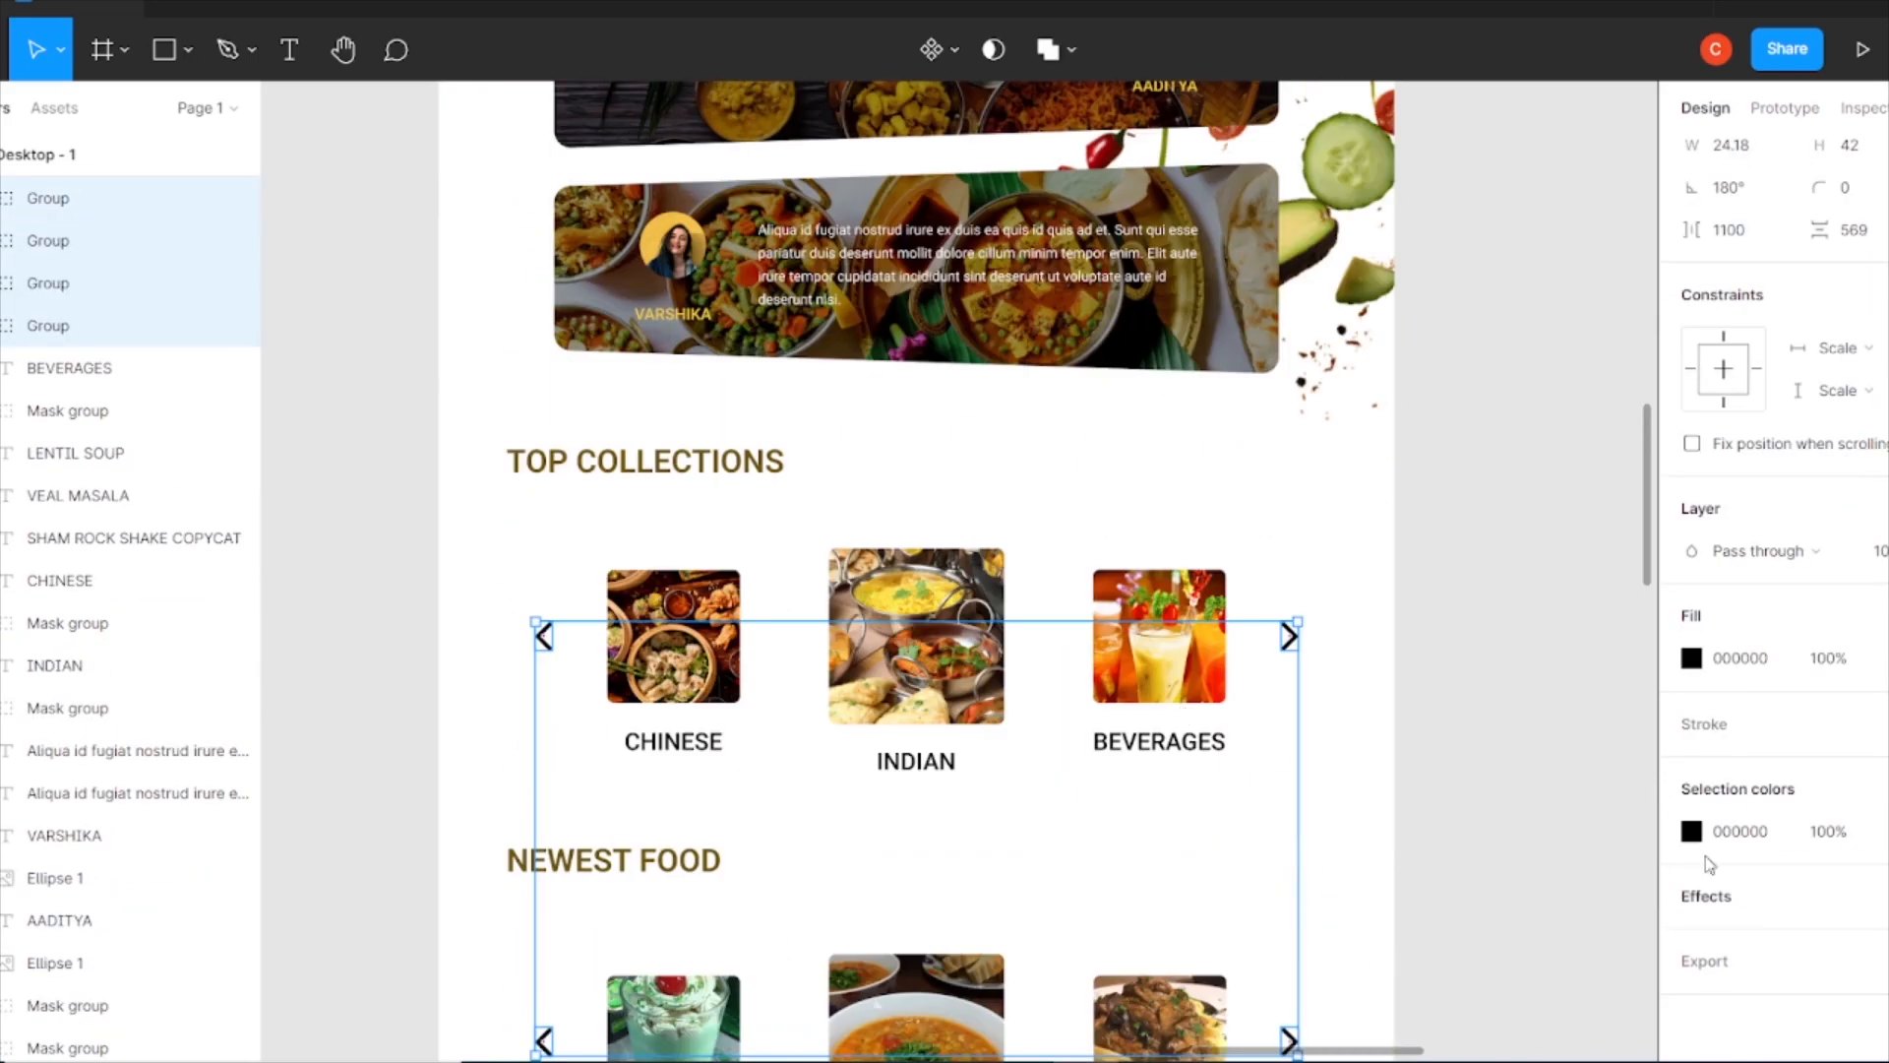
click(1485, 831)
click(674, 741)
shift+click(918, 762)
shift+click(1160, 741)
scroll(1159, 741, down, 4)
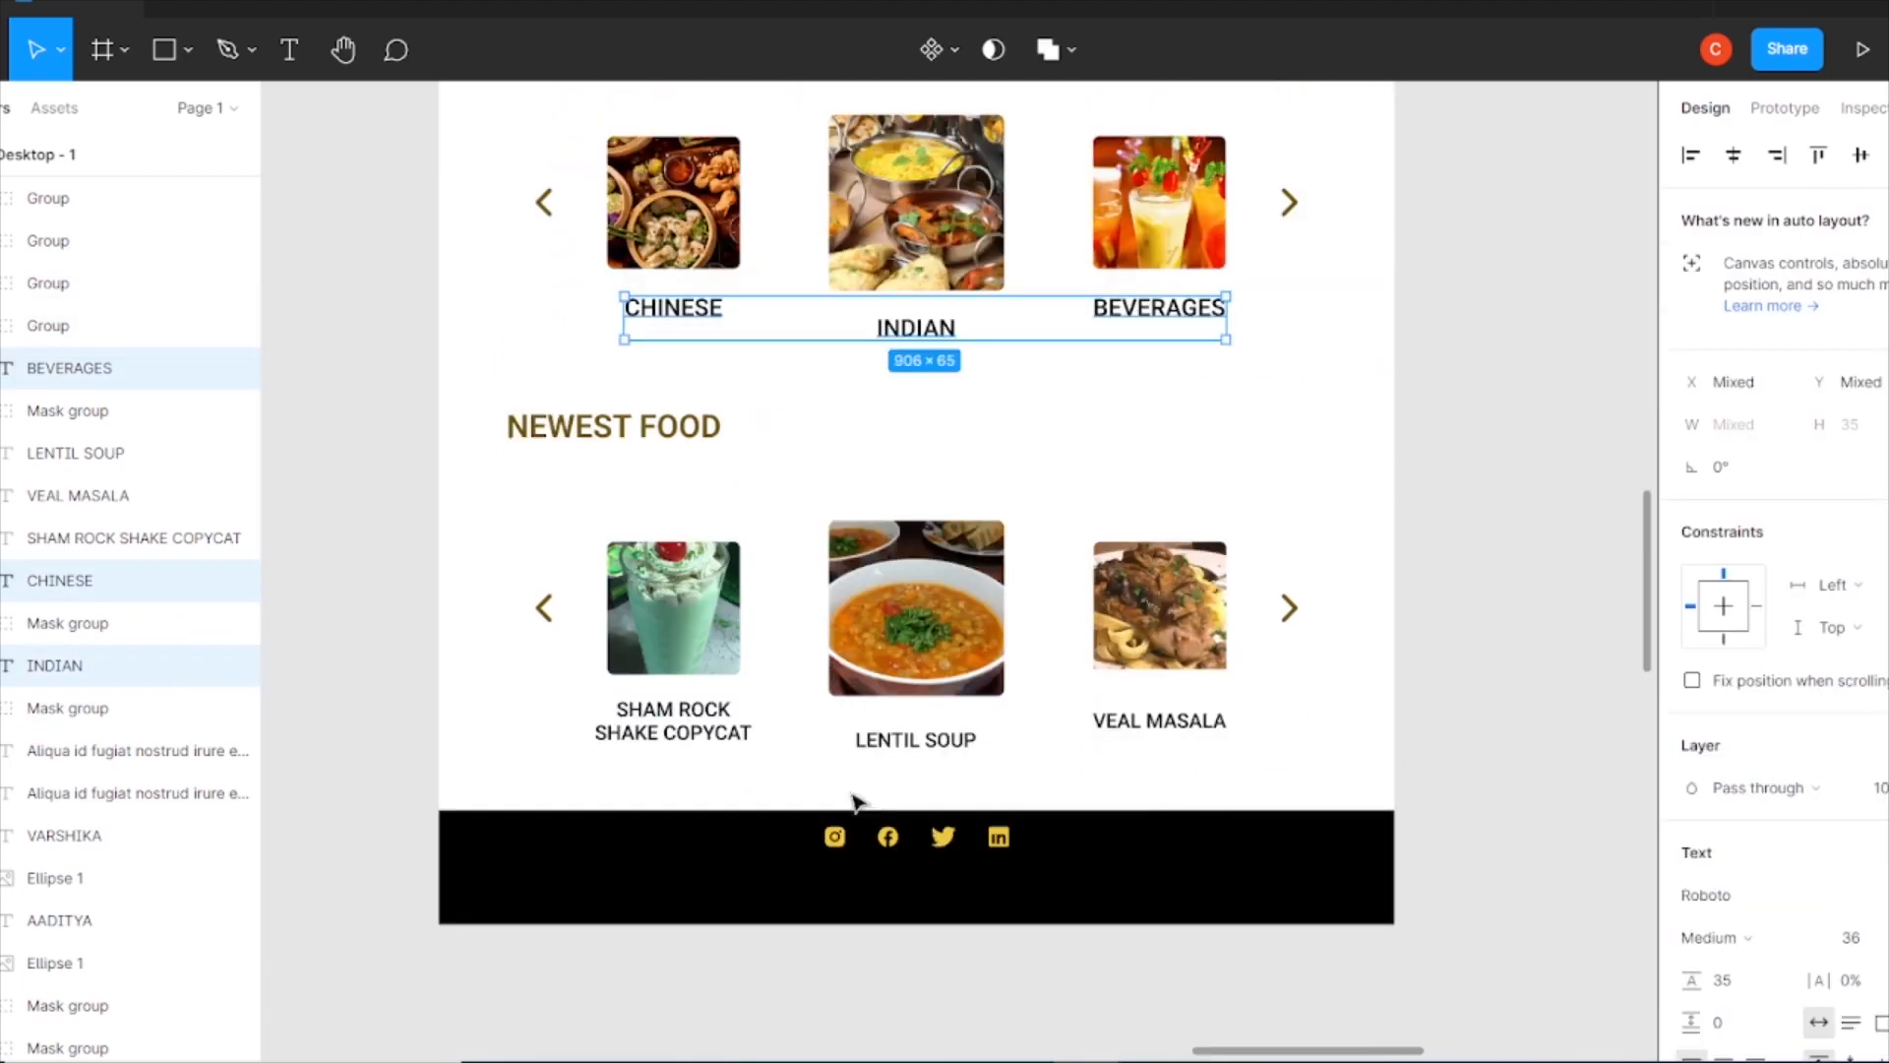
shift+click(673, 720)
click(1514, 663)
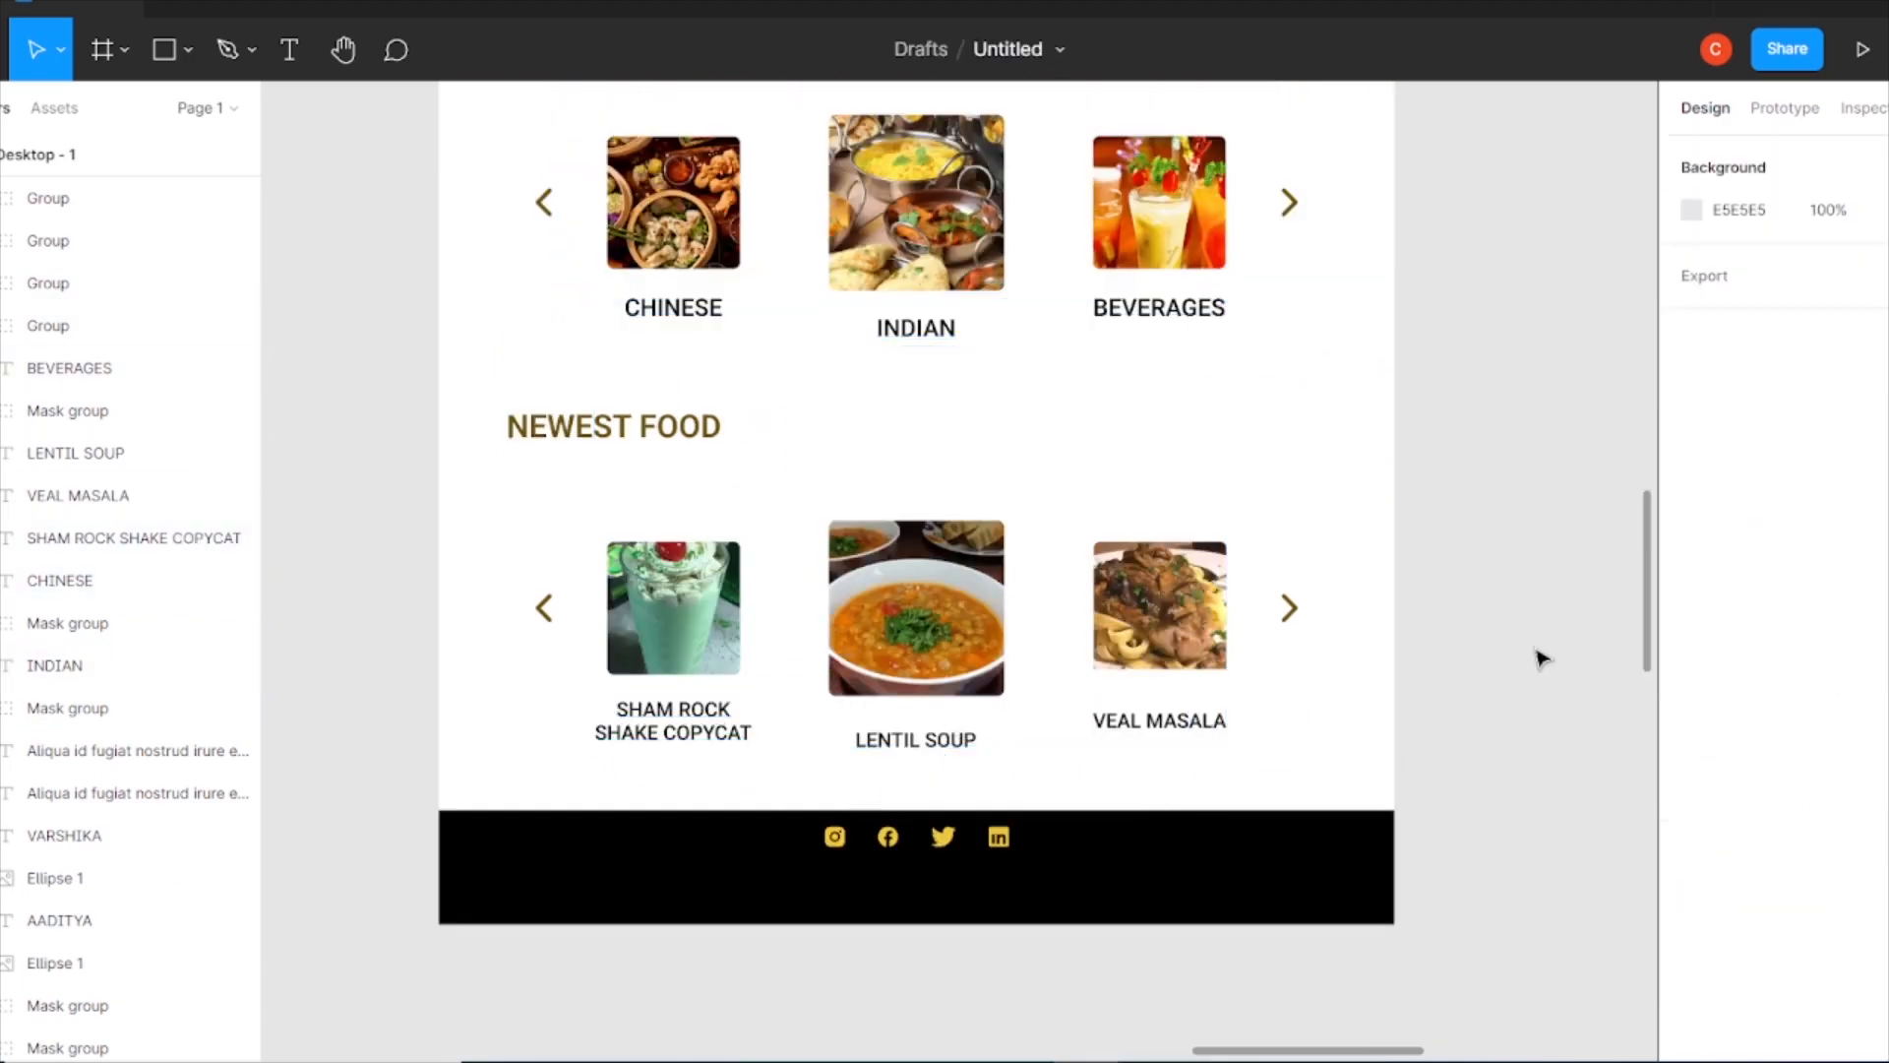
- Add the text "Urbanfood Company Limited All Rights Reserved" below the footer
key(t)
click(938, 991)
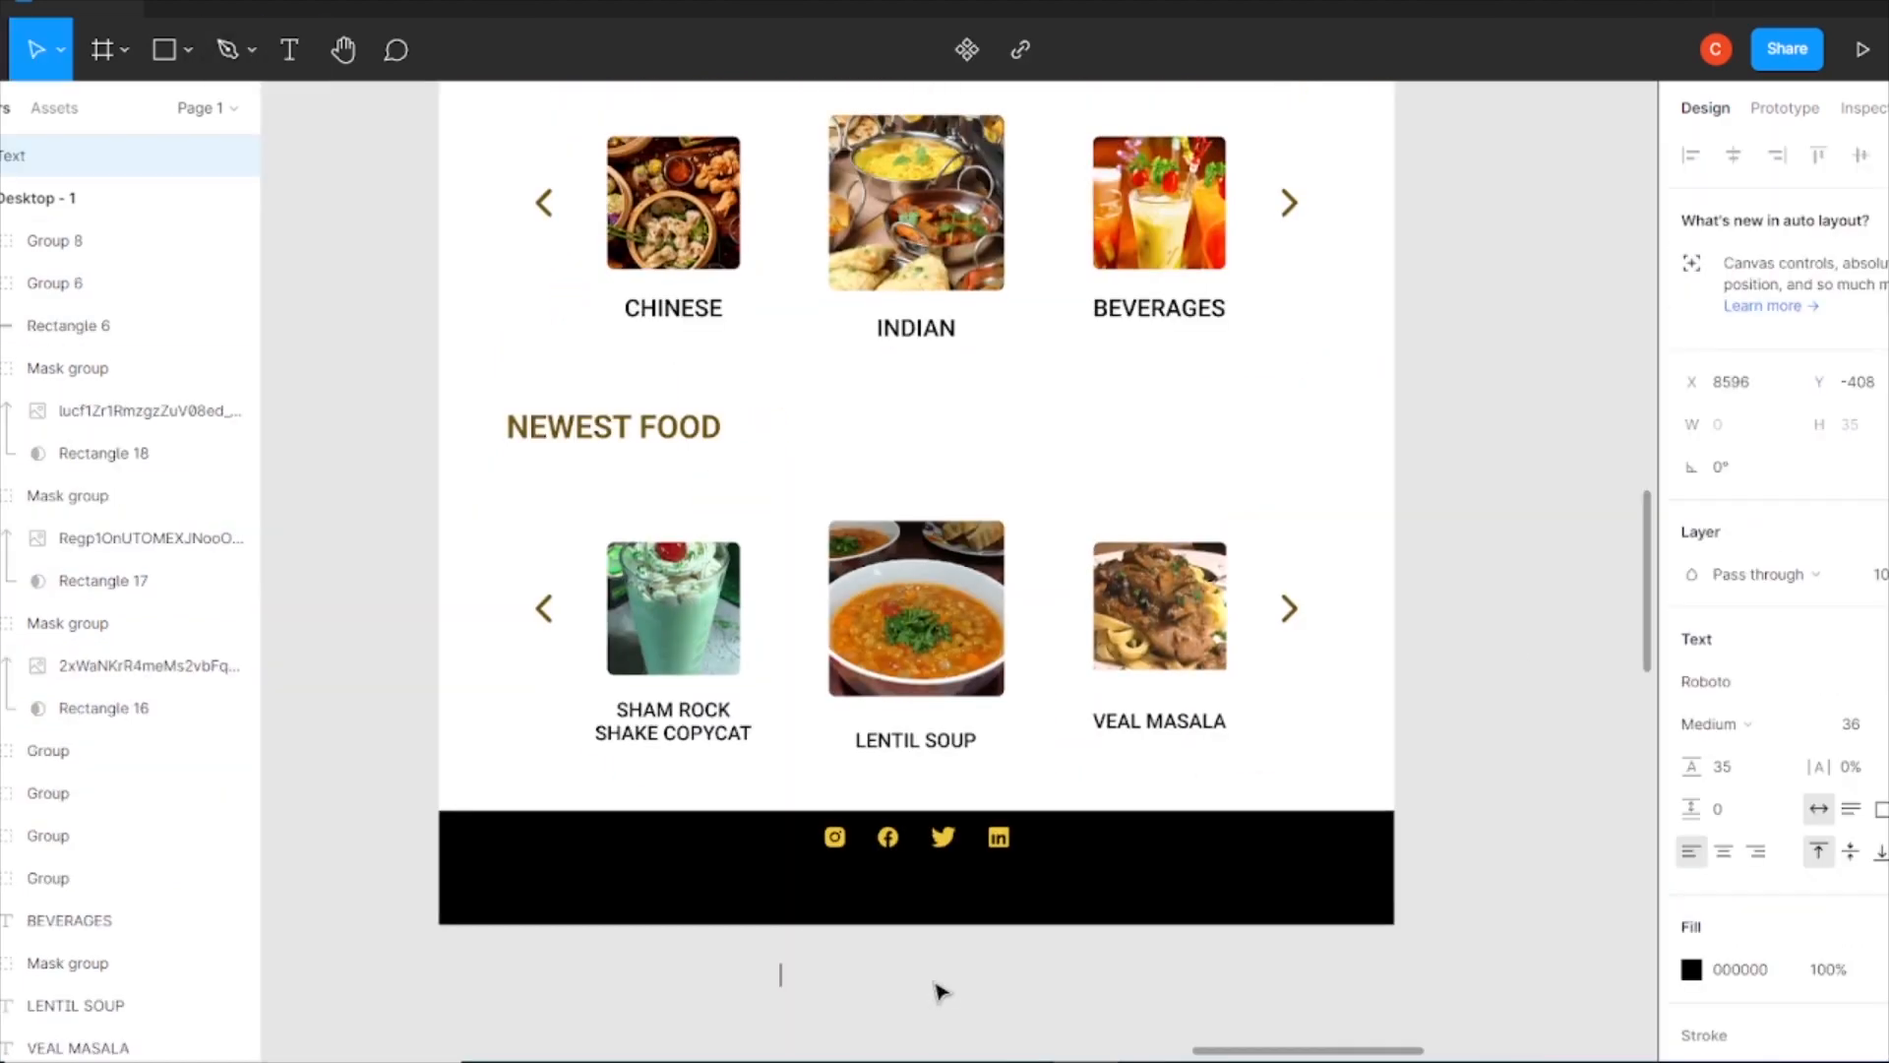
text(URBAN)
key(ctrl+z)
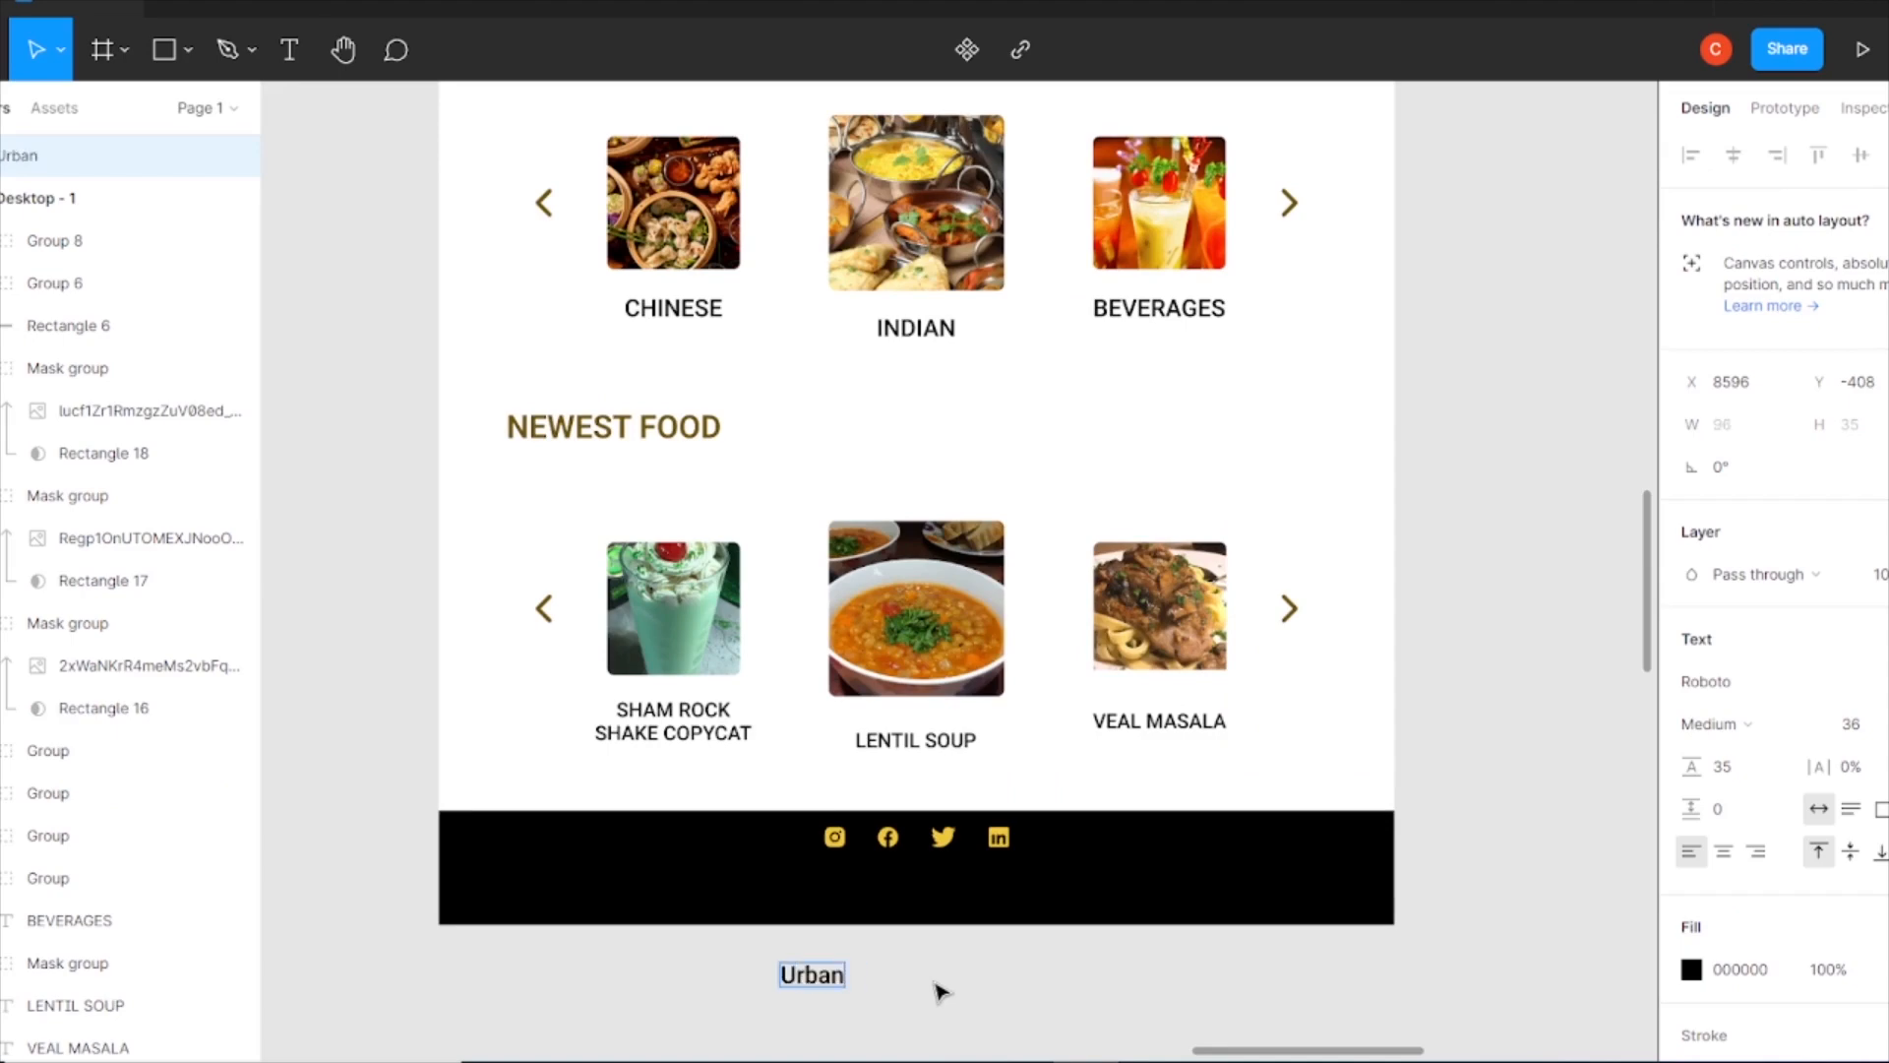
text(rbanfoodcom)
key(BackSpace)
key(BackSpace)
key(BackSpace)
text(Company)
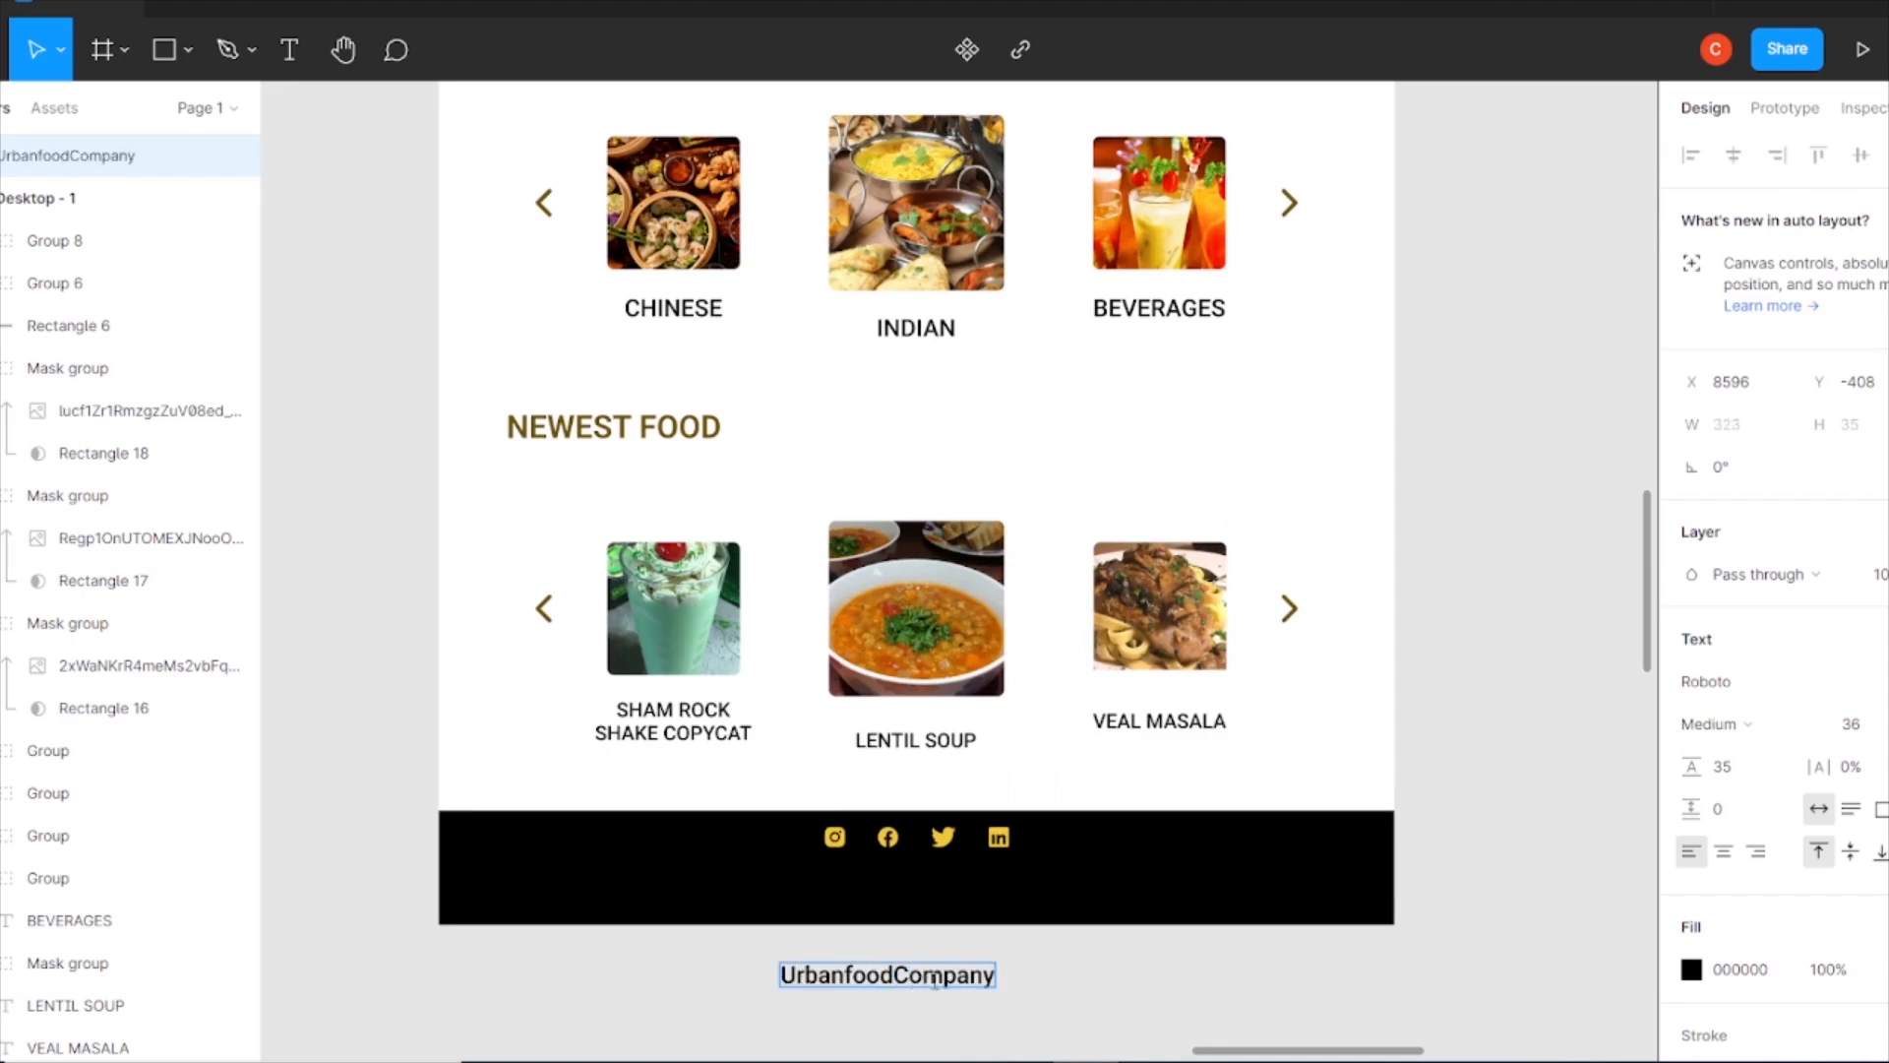
click(895, 975)
click(1003, 975)
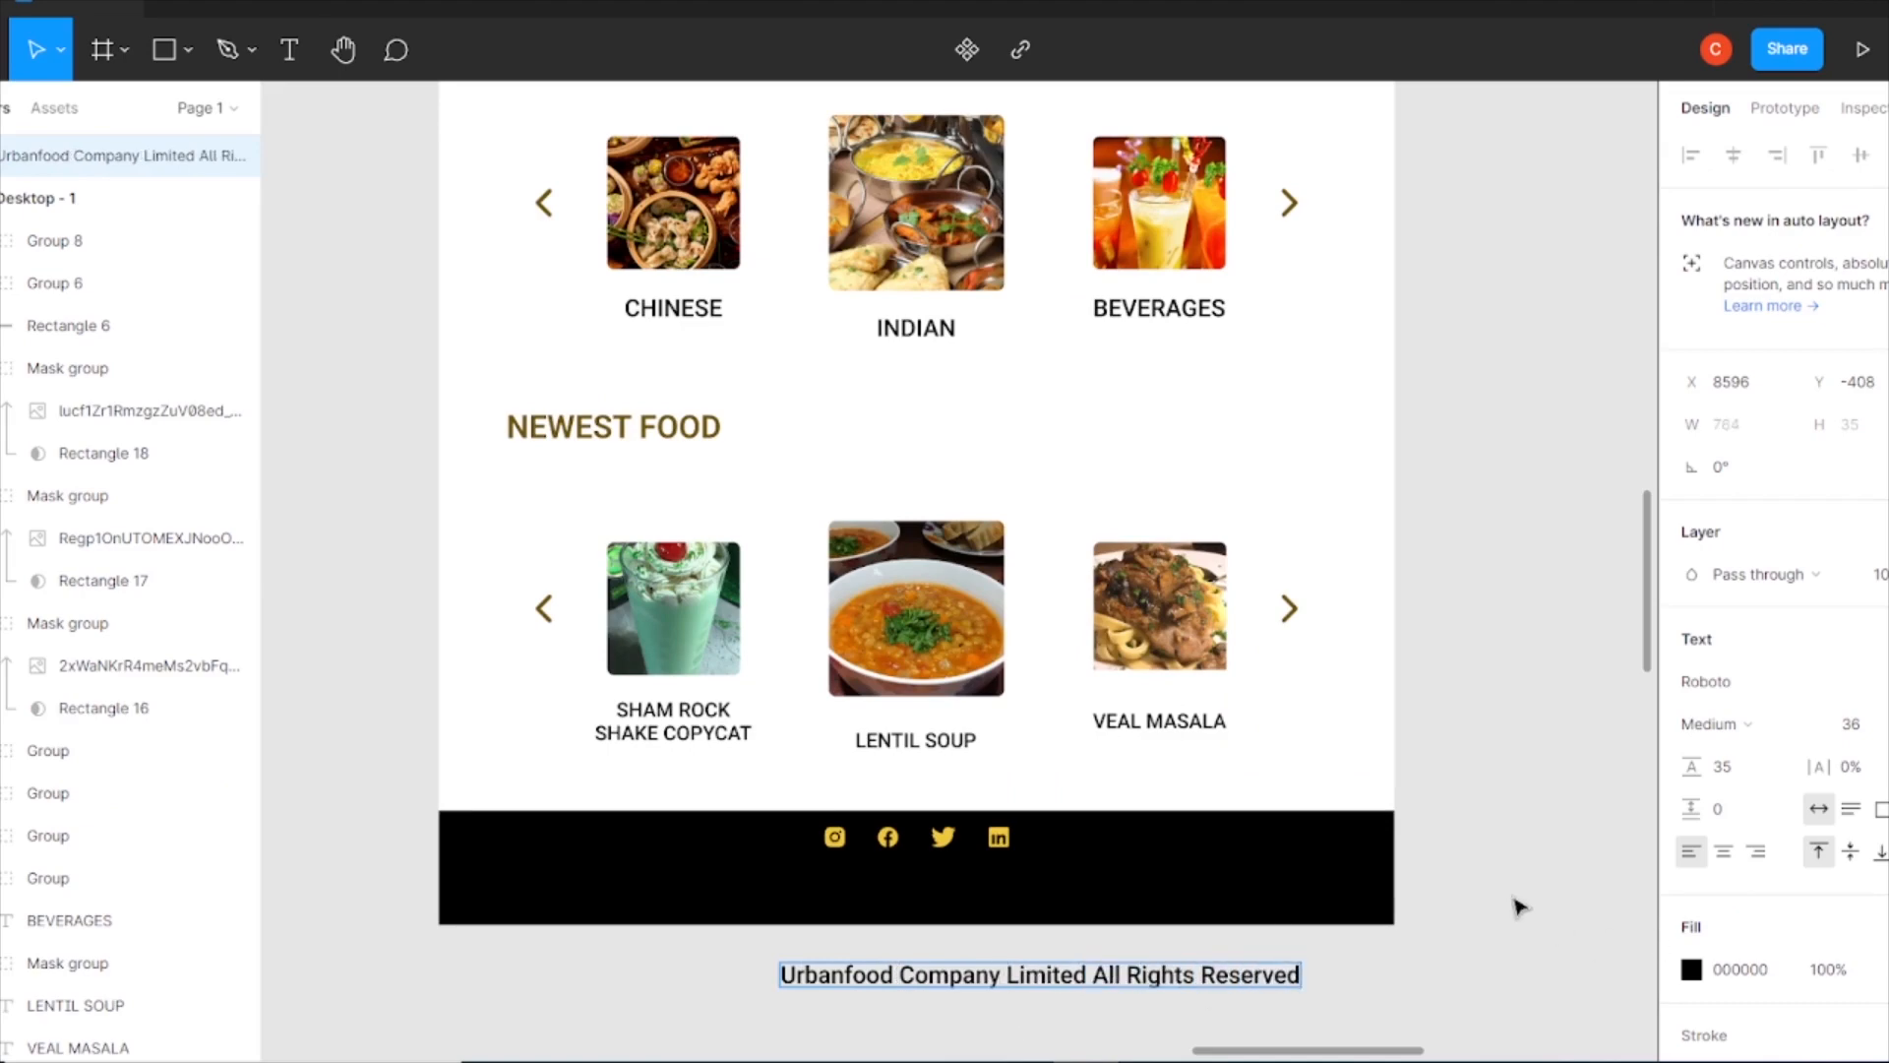
click(1520, 908)
- Fill the copyright text with yellow EFC73B and set its font size to 18
click(1692, 969)
click(1377, 935)
click(1635, 369)
click(1717, 725)
click(1732, 524)
click(1861, 724)
text(15)
key(Return)
- Place the copyright text in the black footer beneath the social icons and shift the icons slightly down
drag(973, 978, 940, 885)
click(936, 841)
click(957, 988)
click(1721, 938)
click(1730, 557)
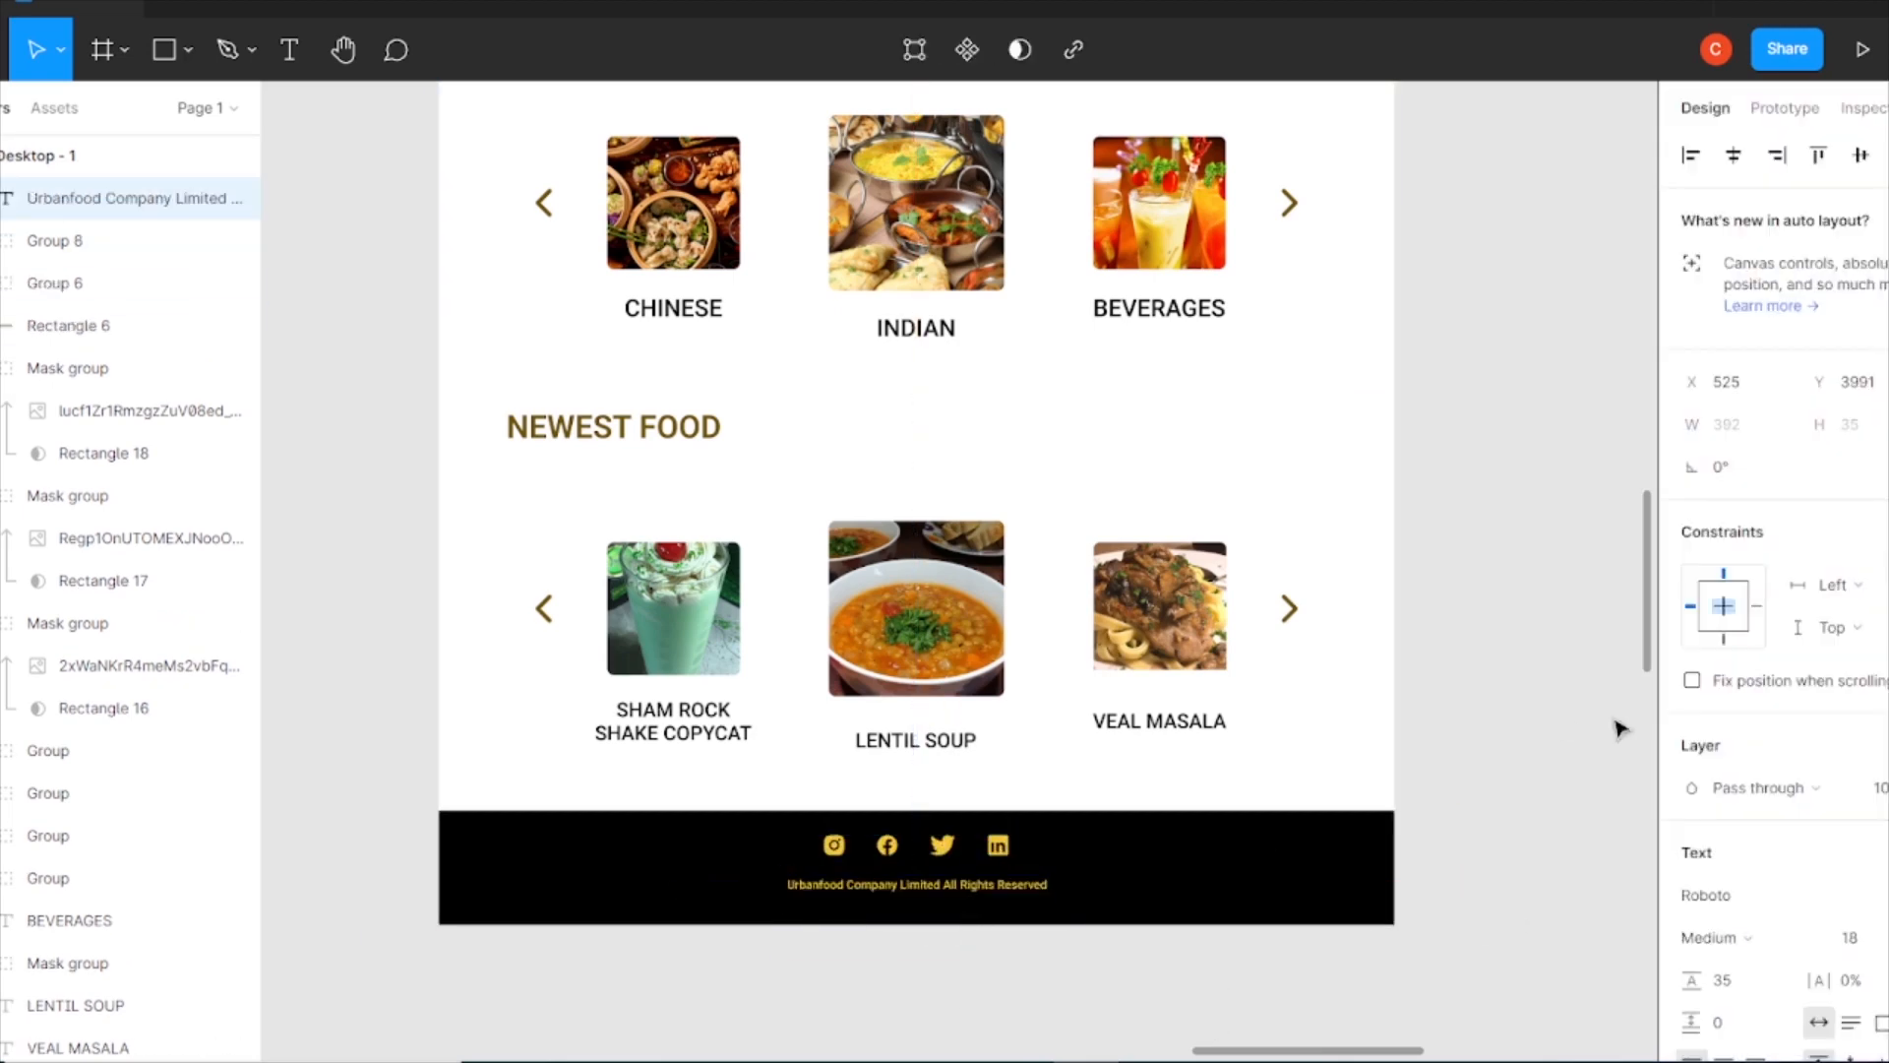
click(1433, 610)
- Look over the landing page from the hero section down to the footer
key(ctrl+minus)
drag(1299, 93, 1307, 925)
key(ctrl+plus)
drag(1439, 215, 1439, 455)
scroll(1266, 472, down, 15)
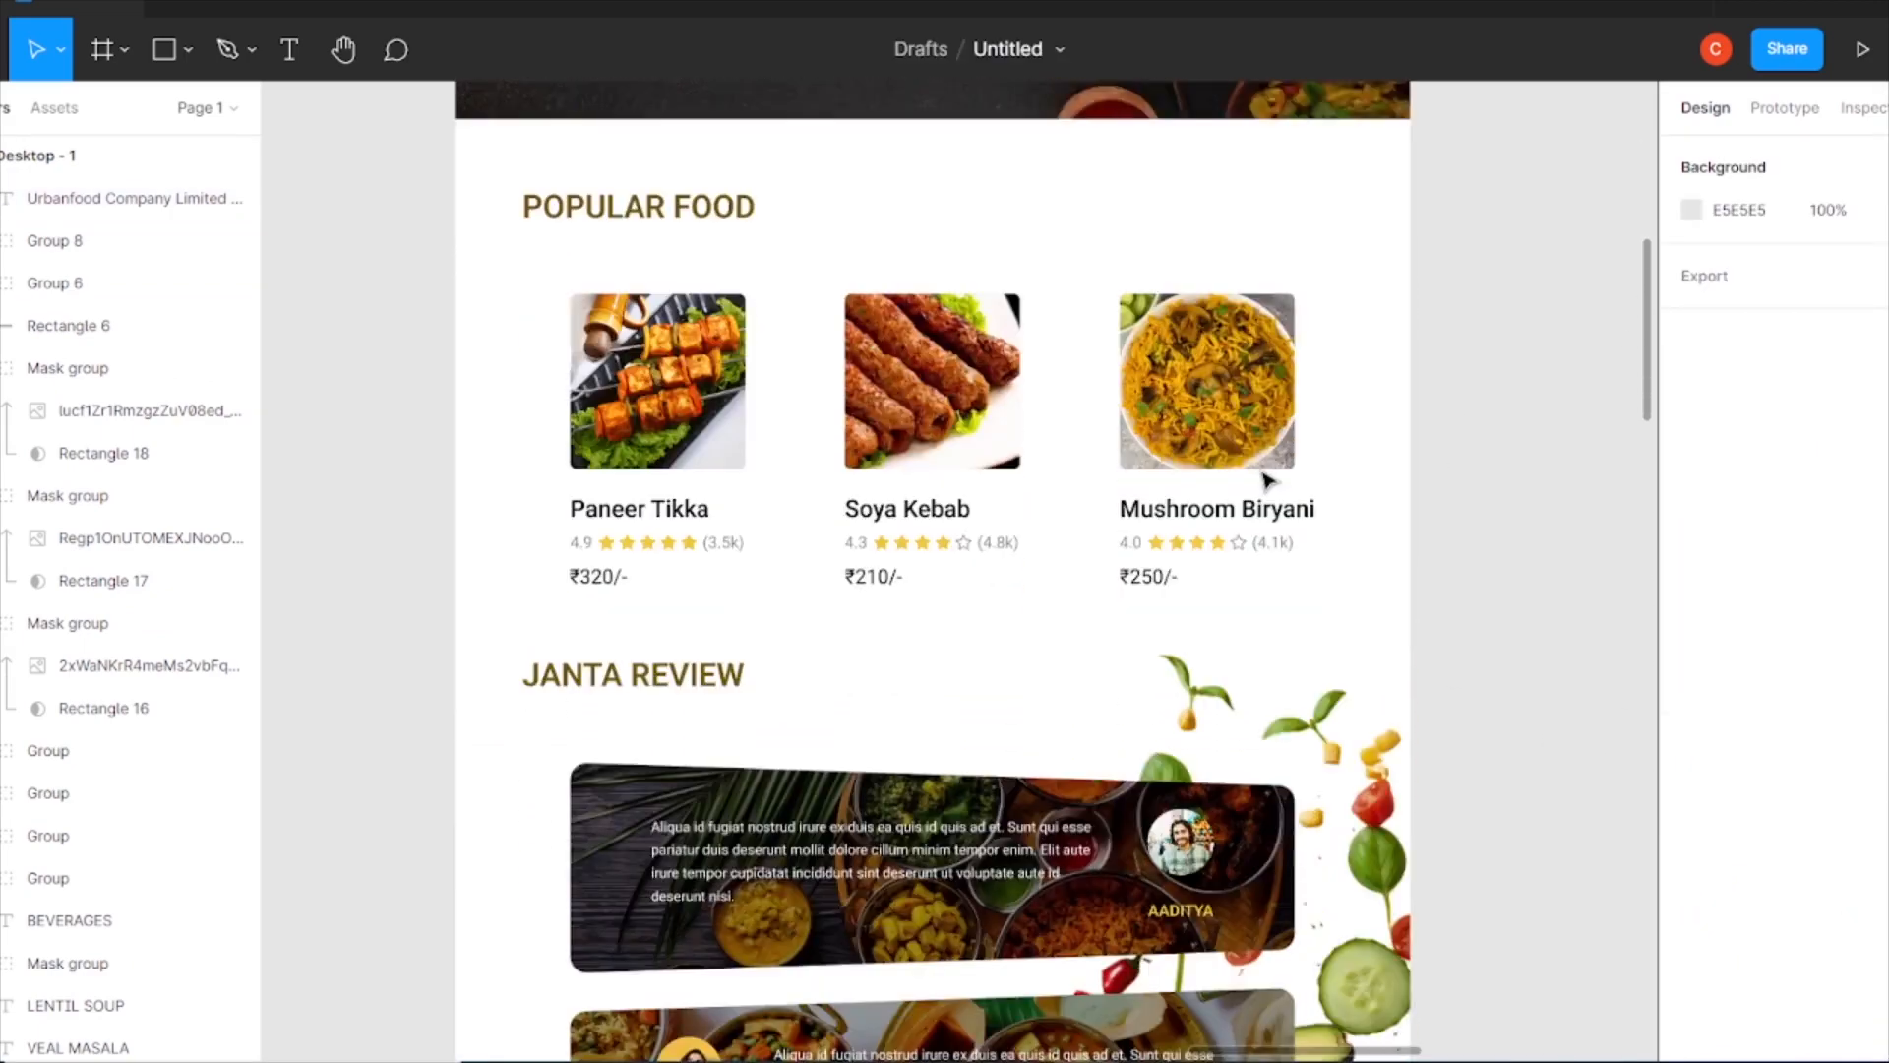
scroll(1266, 483, down, 2)
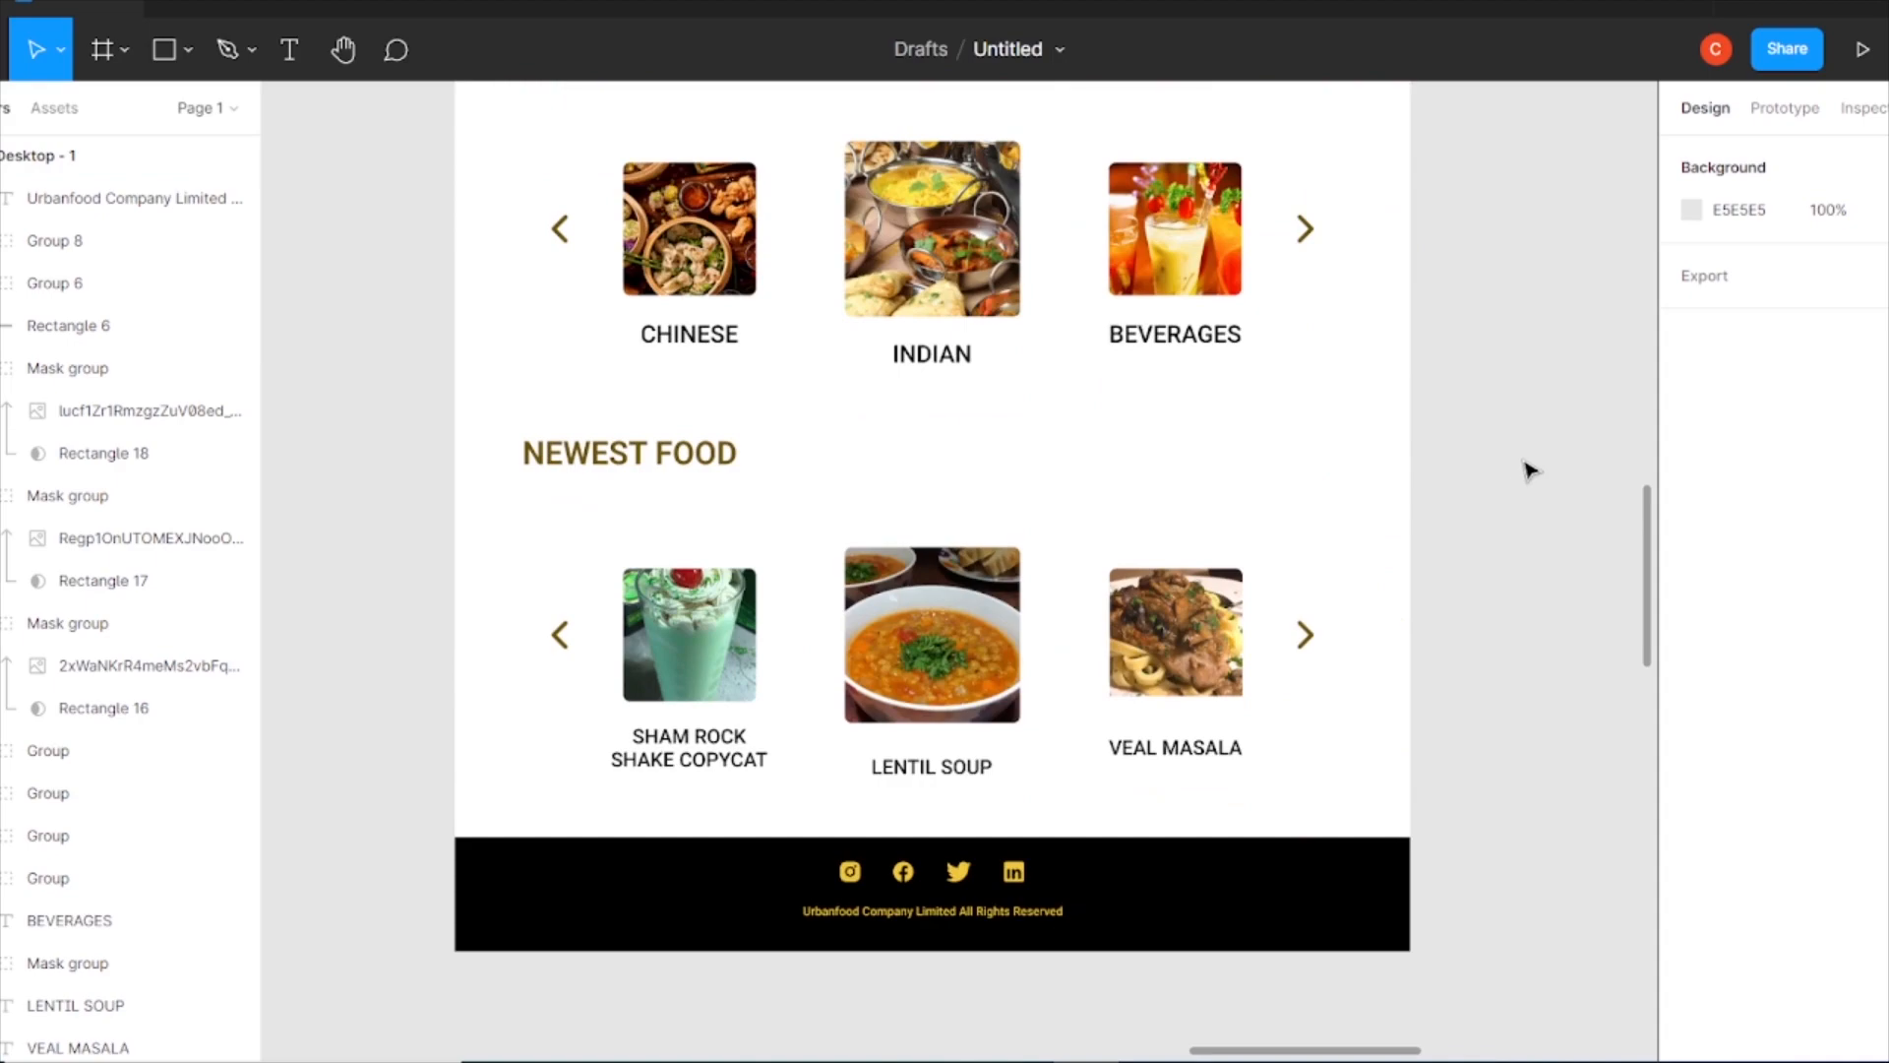
key(ctrl+minus)
scroll(1181, 482, up, 8)
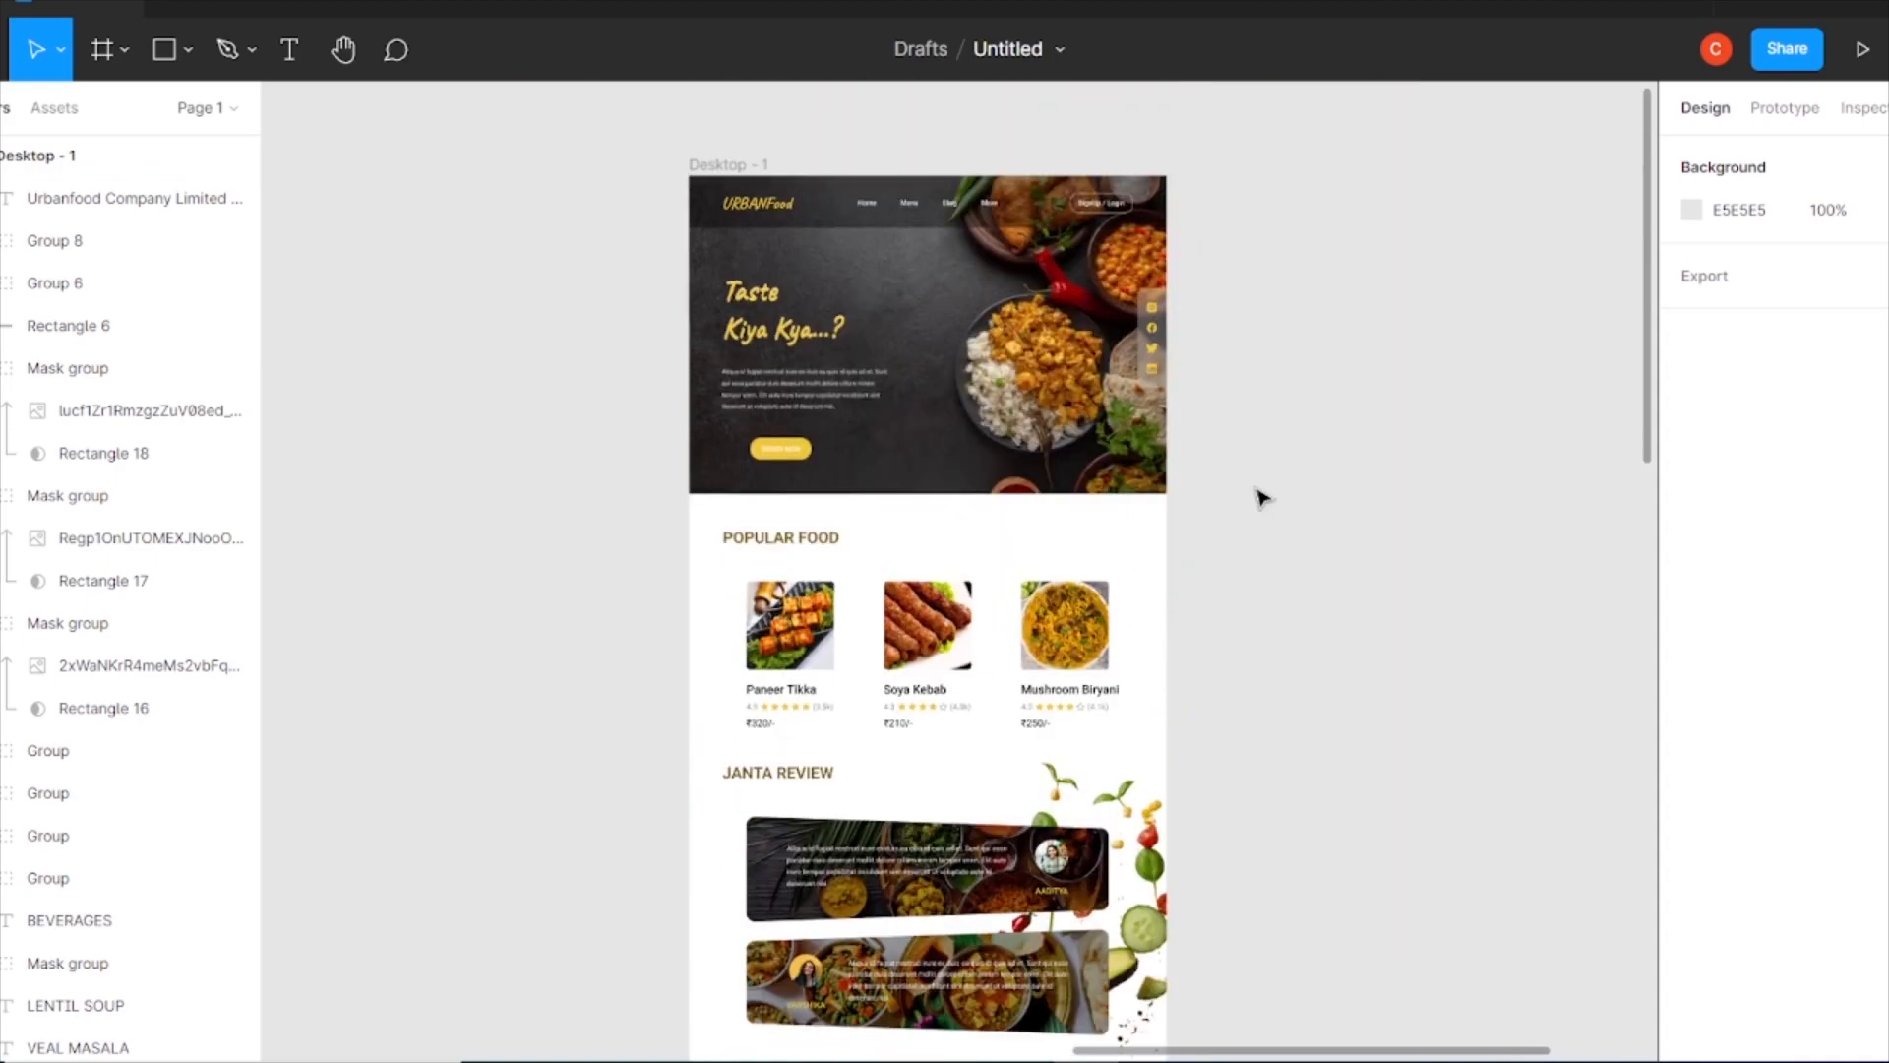